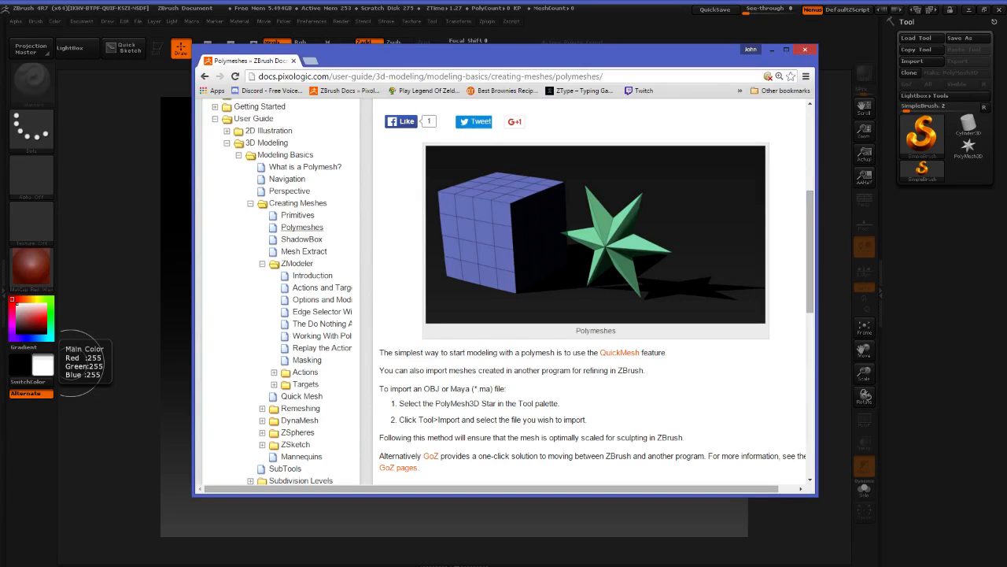
Search the web for "drone music zbrush" in a new browser tab
click(310, 61)
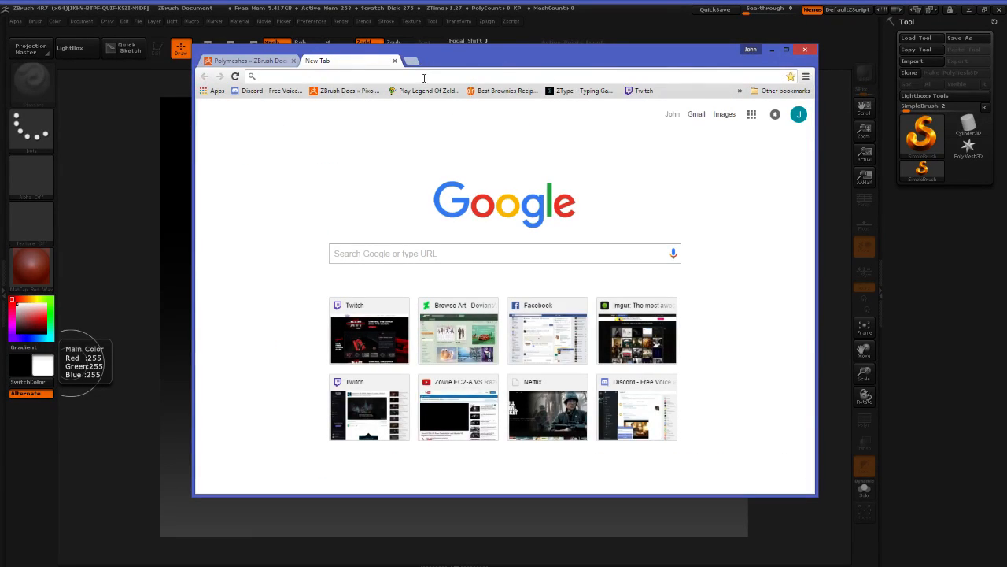
text(drone m)
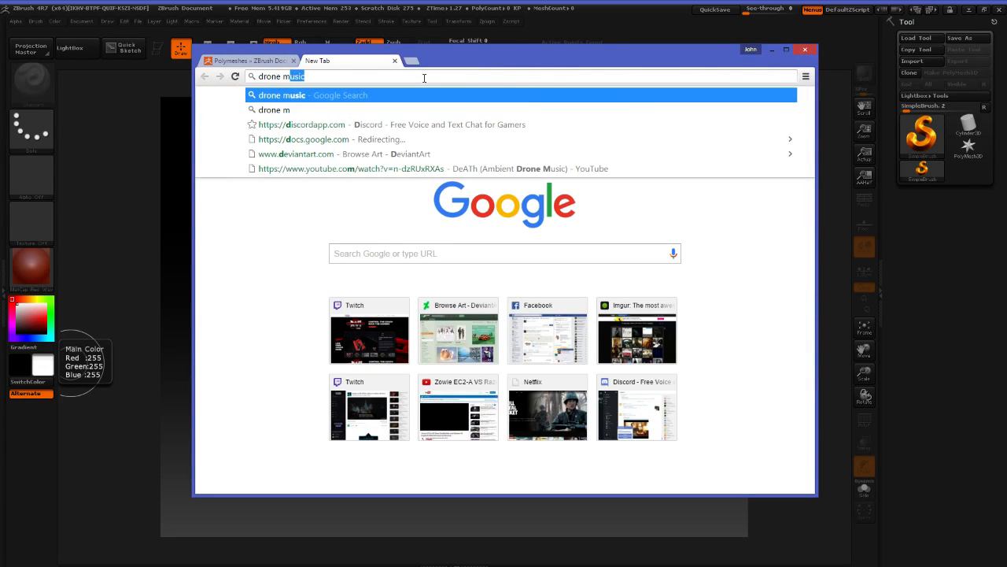
text(usic zbrush)
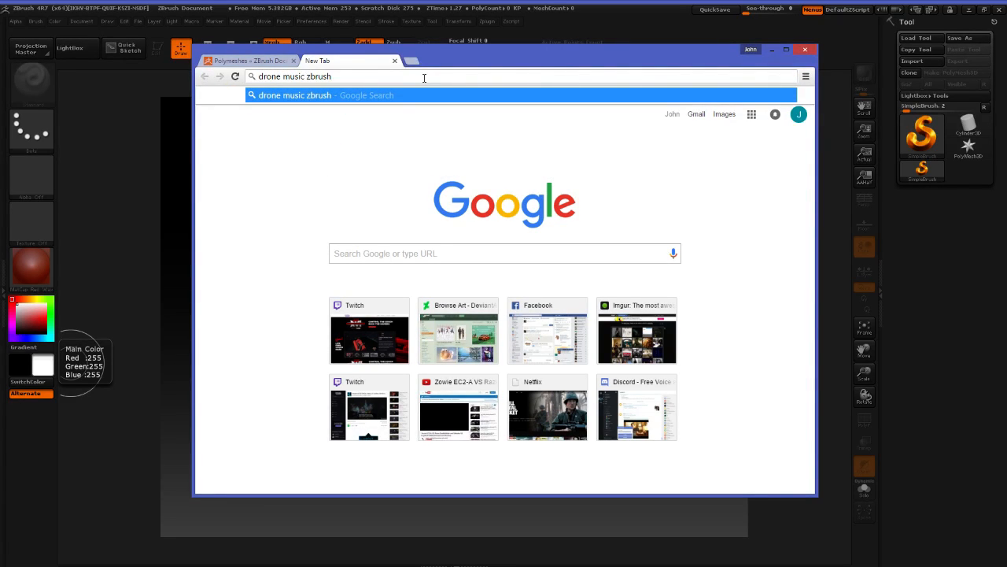
key(Return)
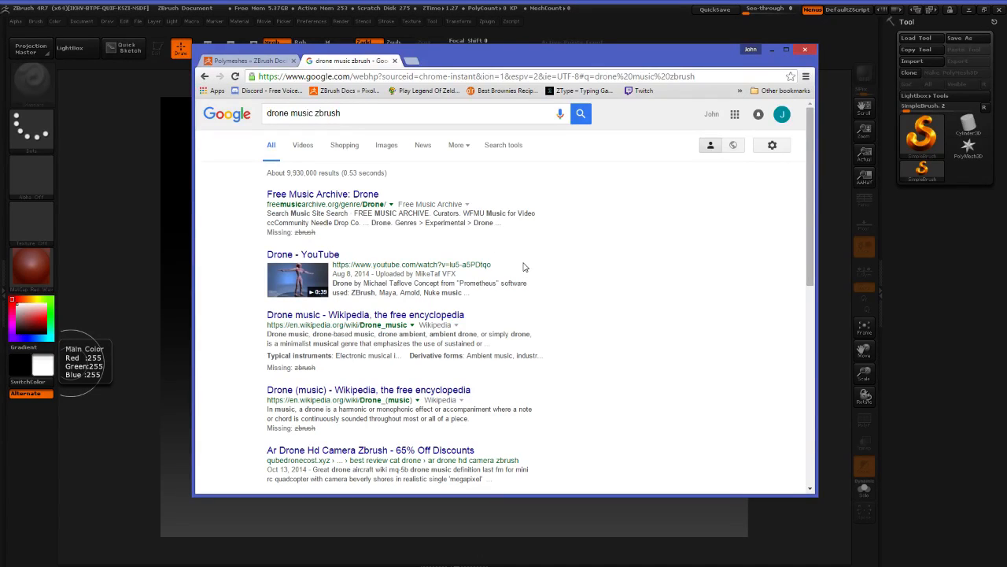
Remove "zbrush" from the search query and search for "drone music" only
double_click(331, 114)
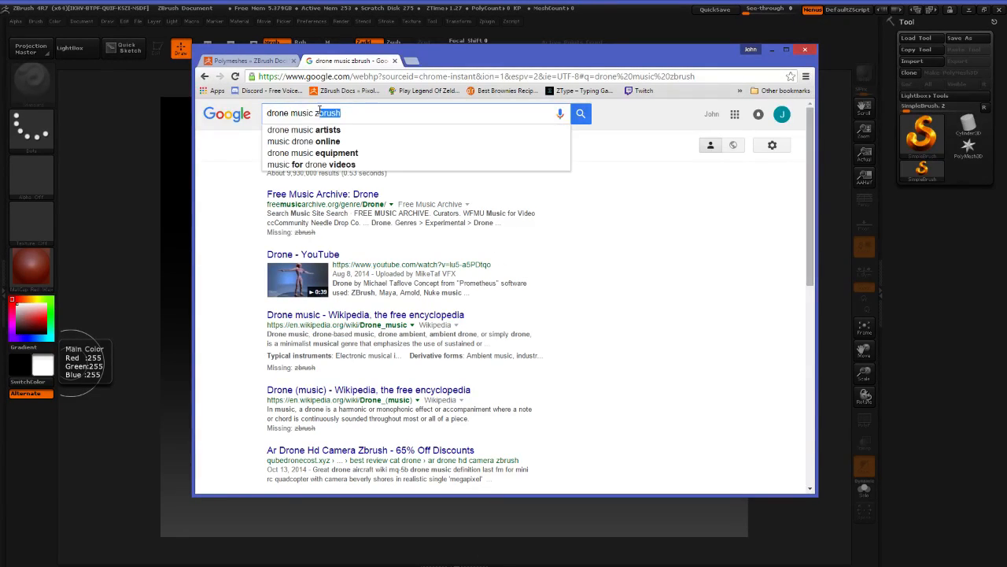
key(BackSpace)
key(Return)
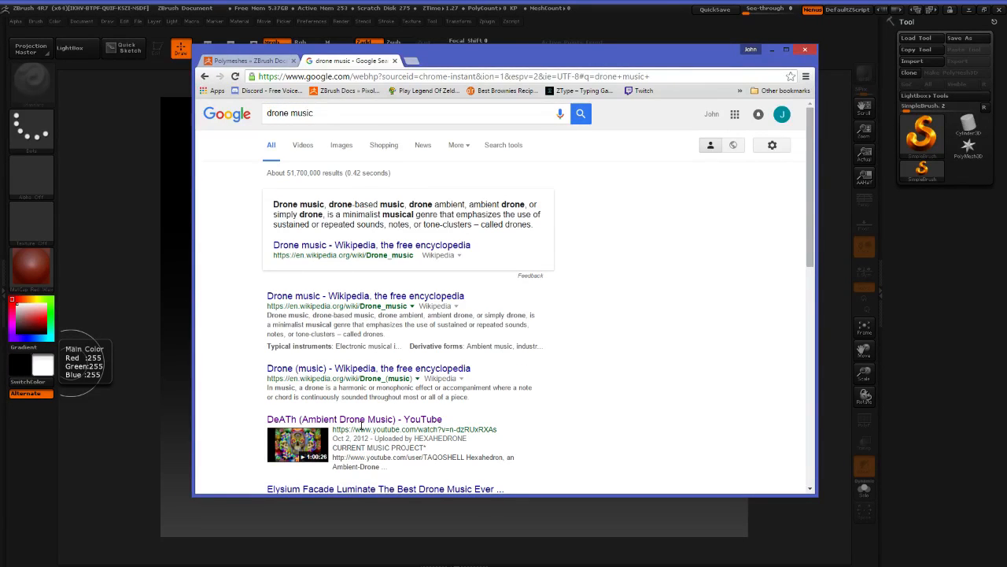
Play the YouTube mix for "DeATh (Ambient Drone Music)" and move its tab out of the documentation window
click(366, 420)
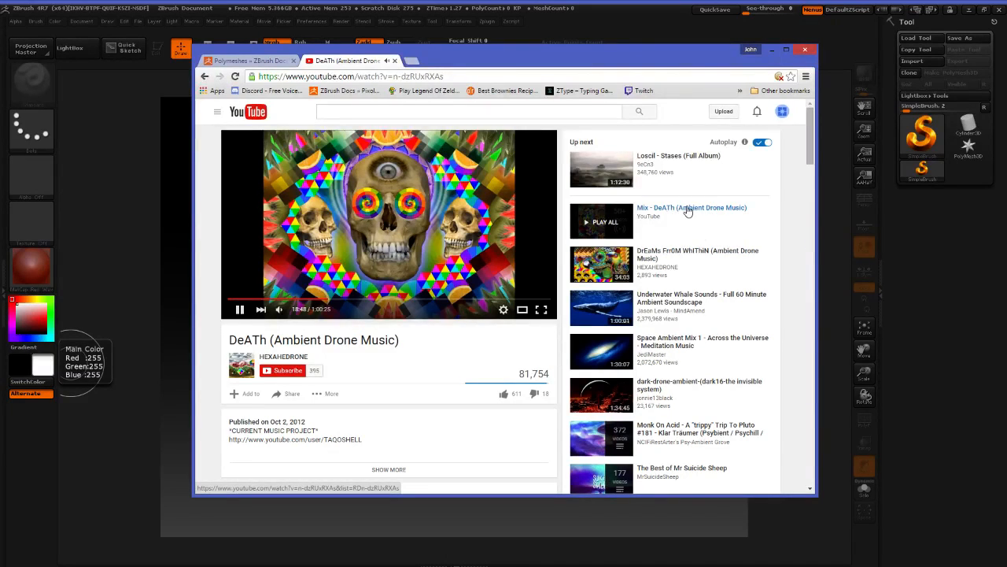
click(687, 209)
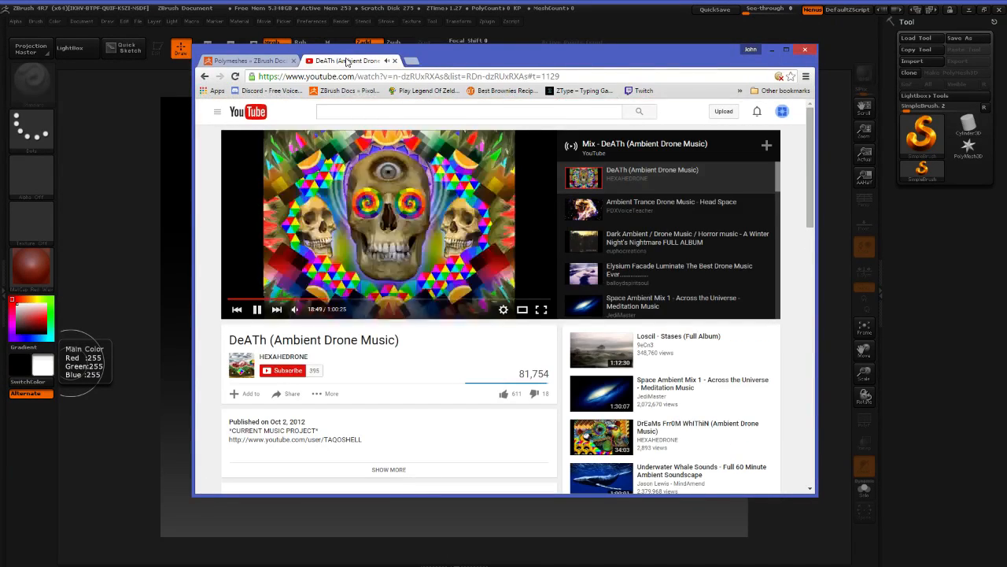
drag(347, 61, 0, 402)
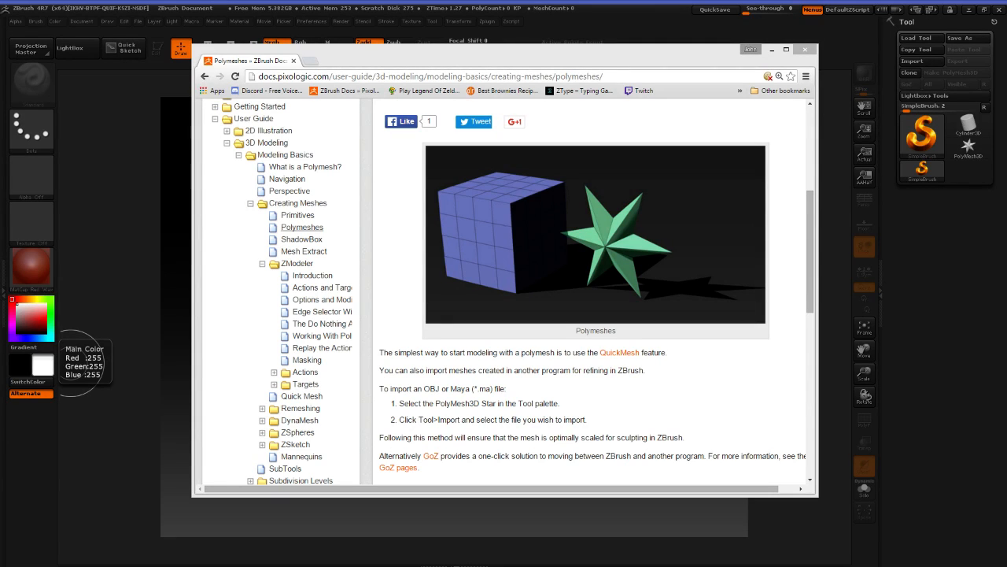
Read the Polymeshes documentation page, including the steps for importing an OBJ or Maya file and the GoZ alternative
click(556, 55)
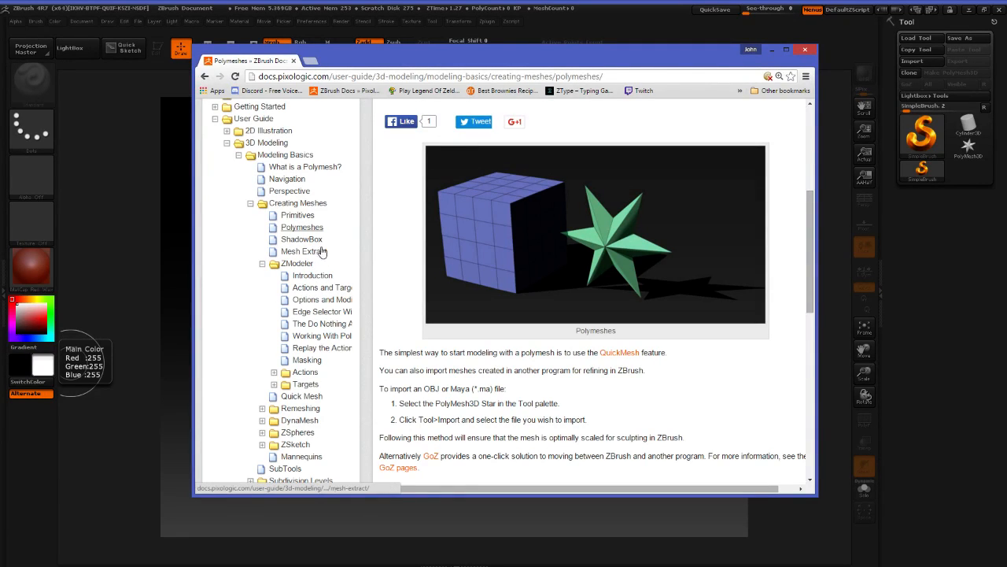
drag(462, 63, 452, 63)
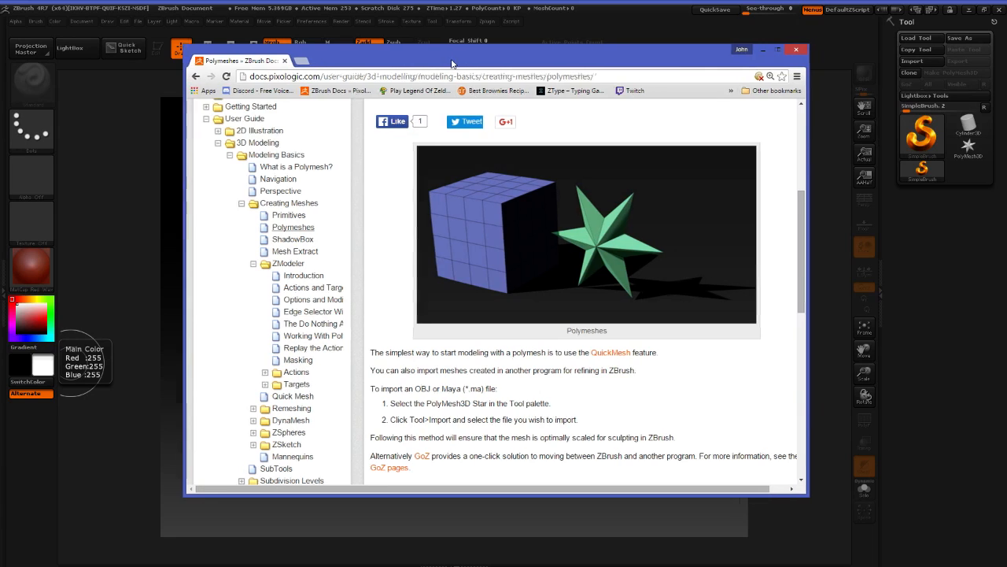
scroll(419, 242, up, 4)
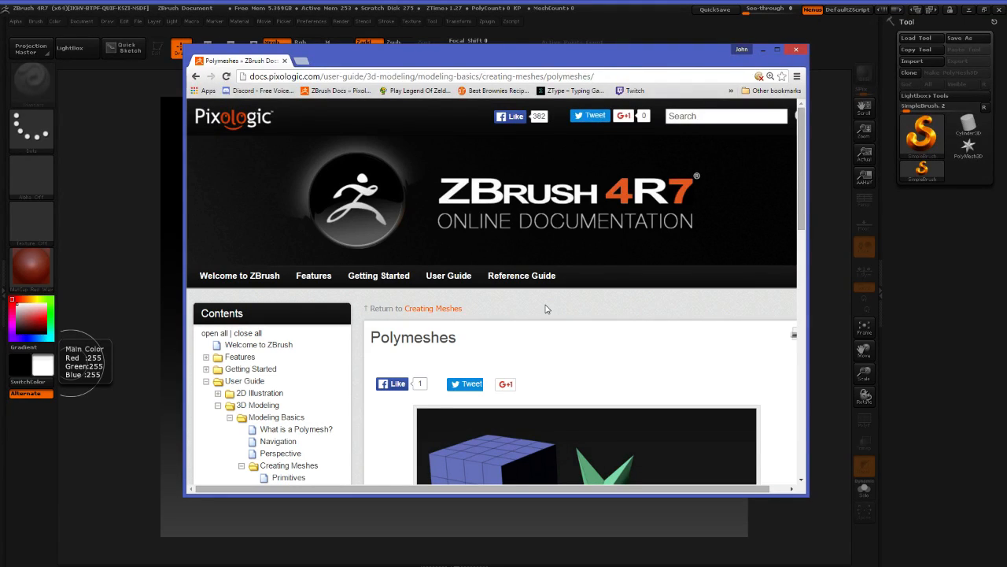
scroll(573, 337, down, 5)
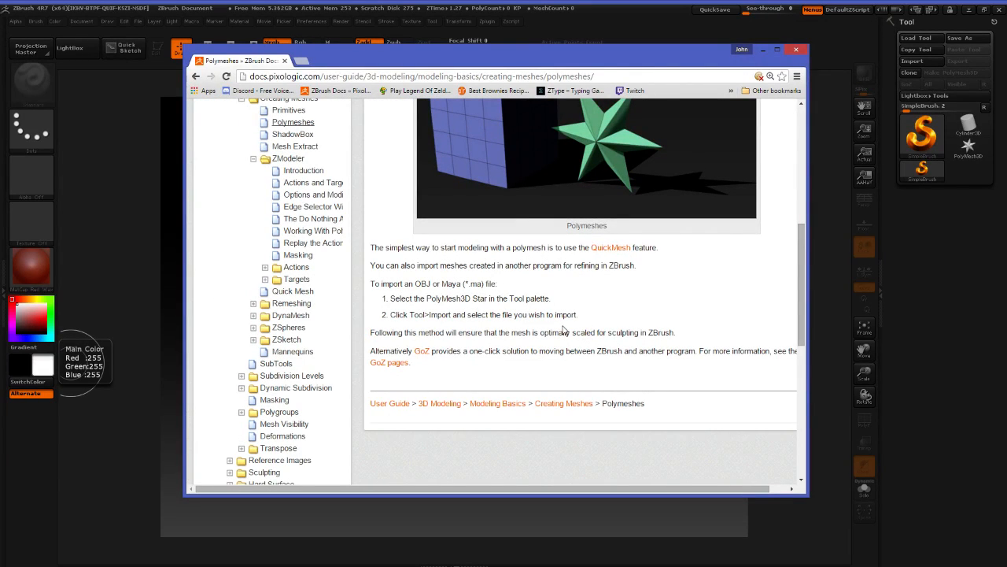
scroll(564, 332, up, 5)
scroll(512, 331, down, 5)
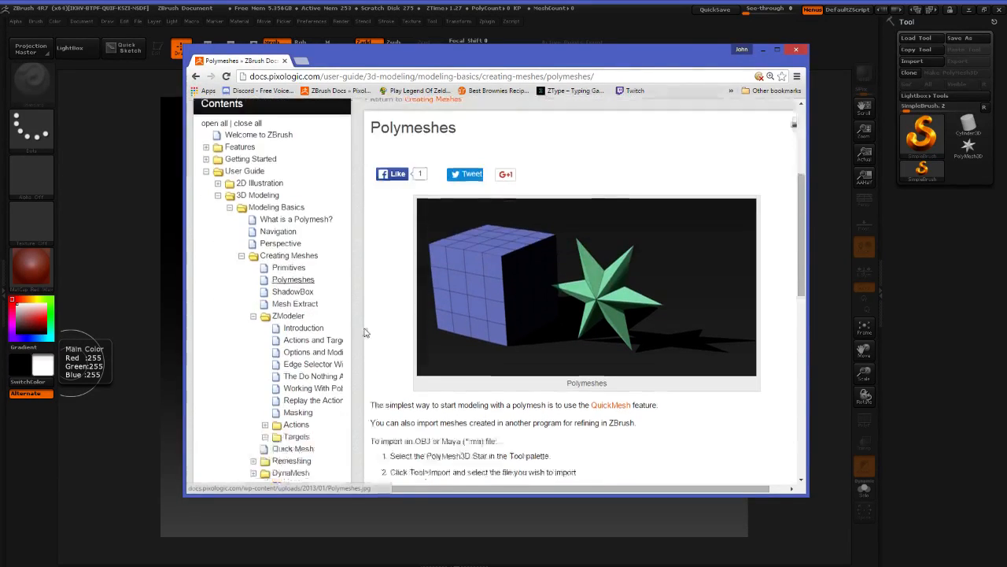
scroll(391, 331, up, 1)
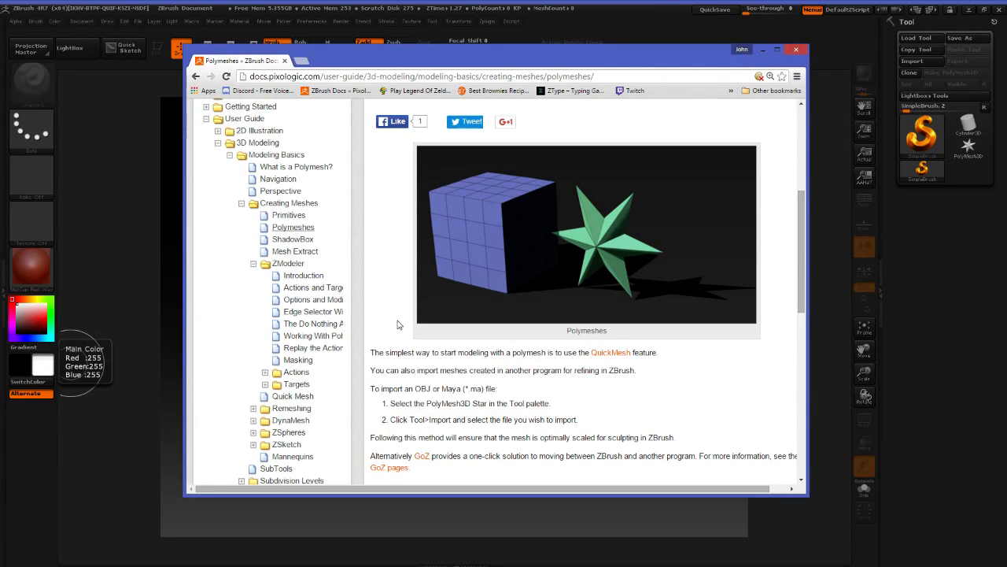
scroll(399, 323, up, 2)
scroll(391, 325, down, 1)
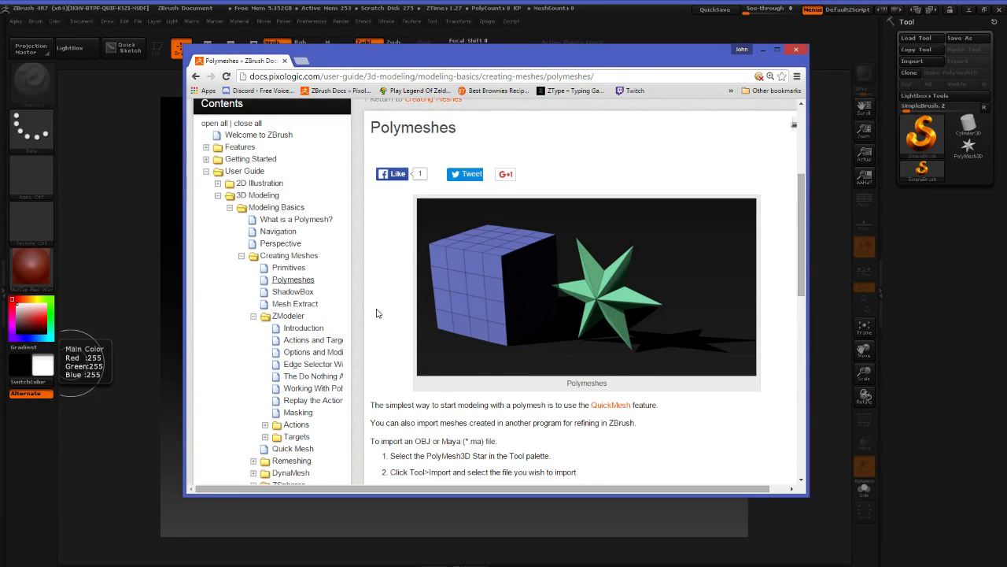
scroll(376, 313, down, 2)
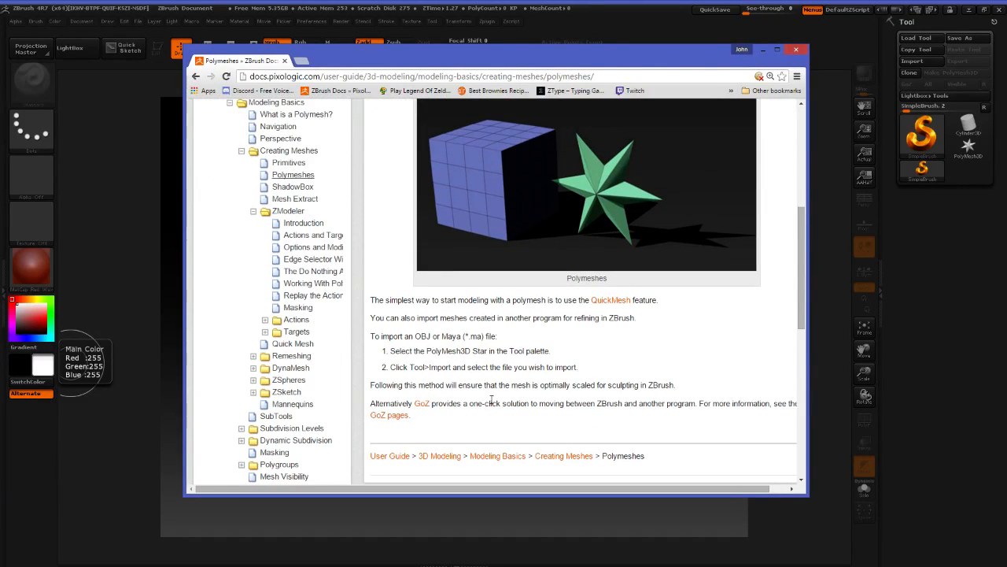
scroll(491, 401, up, 1)
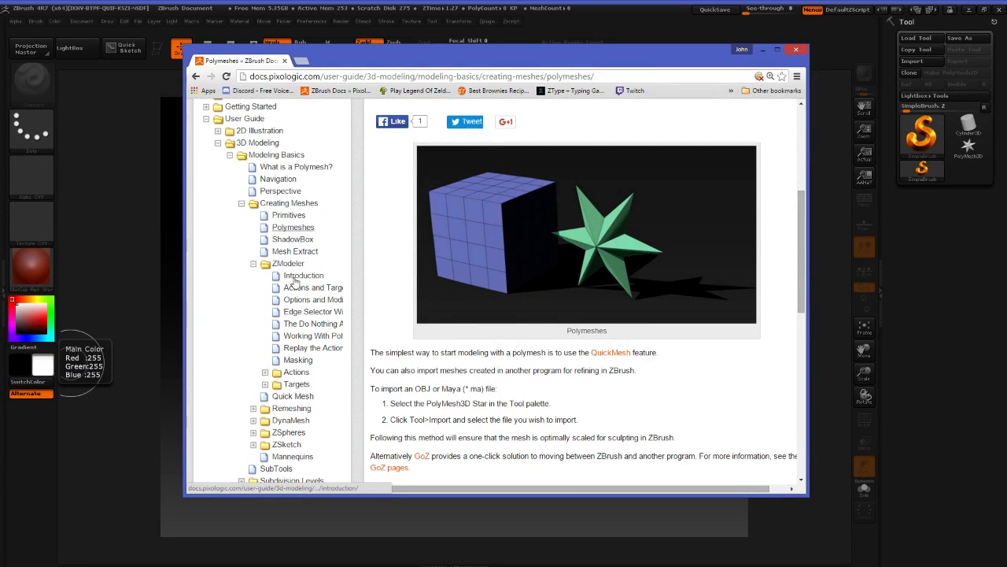
scroll(579, 318, down, 6)
scroll(579, 318, up, 4)
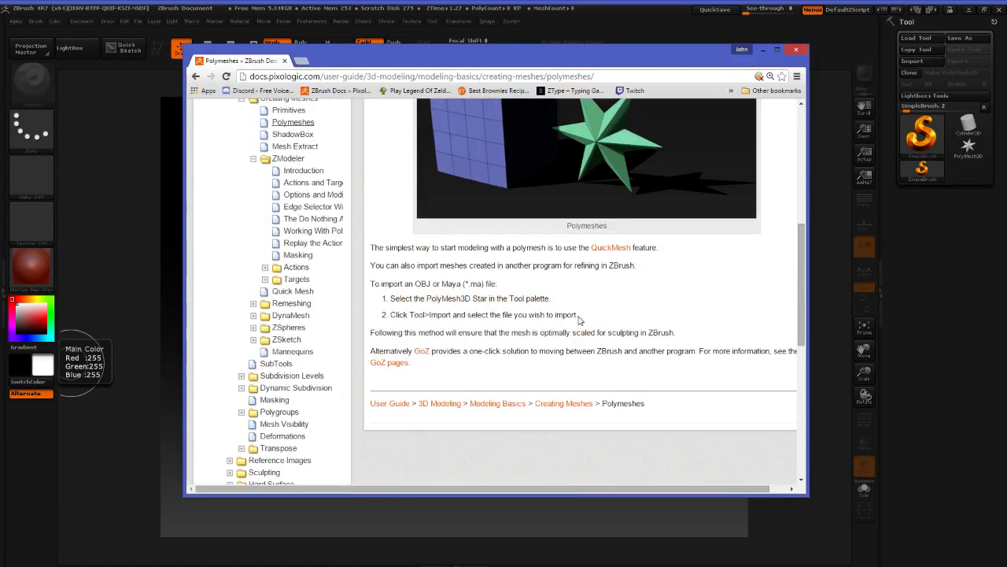
scroll(580, 318, up, 2)
scroll(472, 378, down, 1)
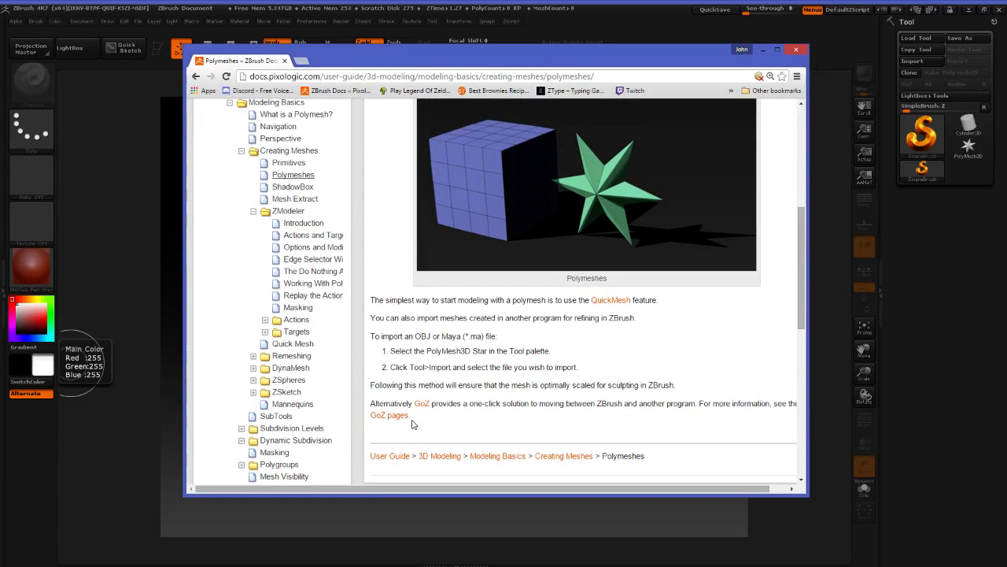
scroll(422, 416, down, 1)
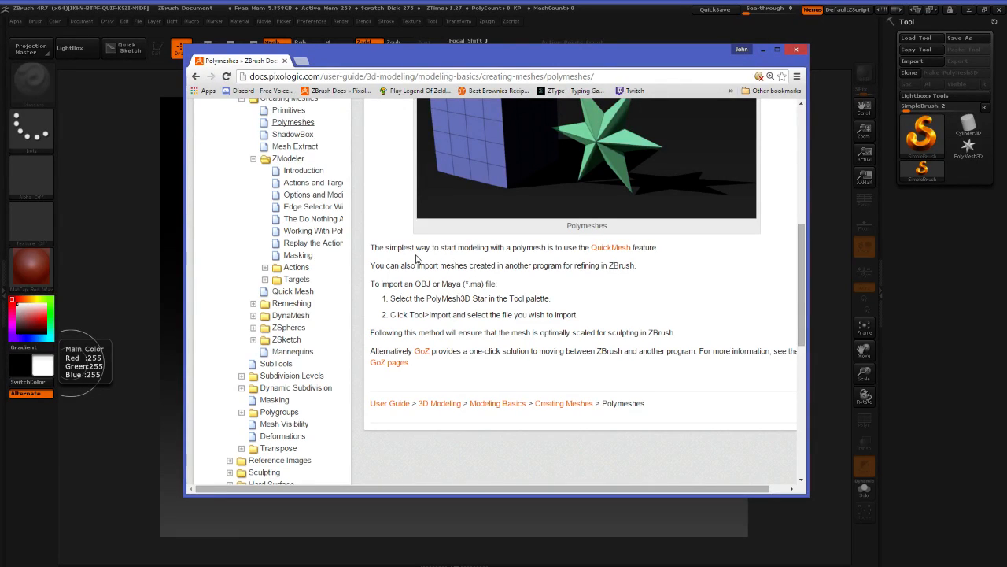
Open the ZModeler documentation page and expand its Actions section in the contents tree
click(289, 159)
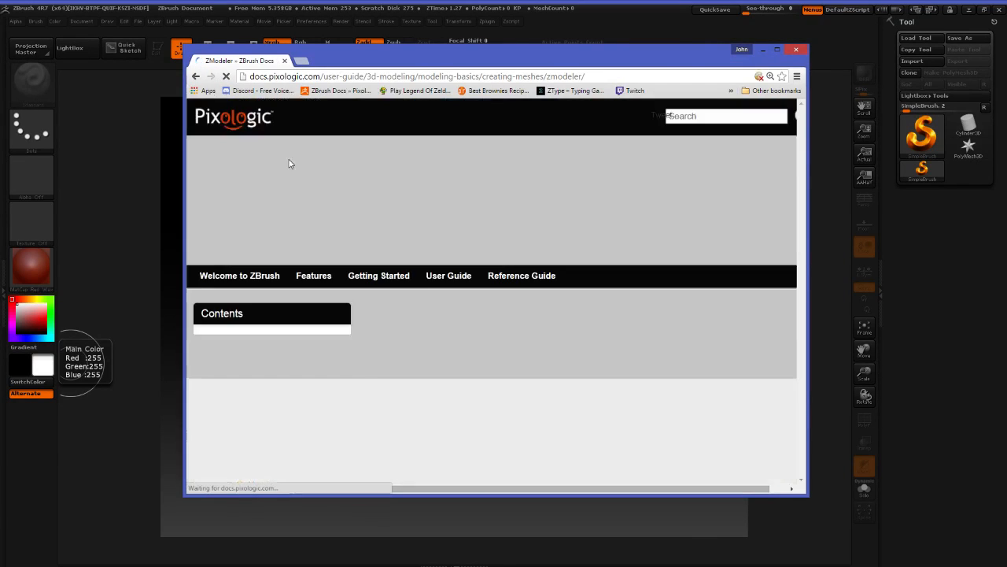
scroll(547, 302, down, 3)
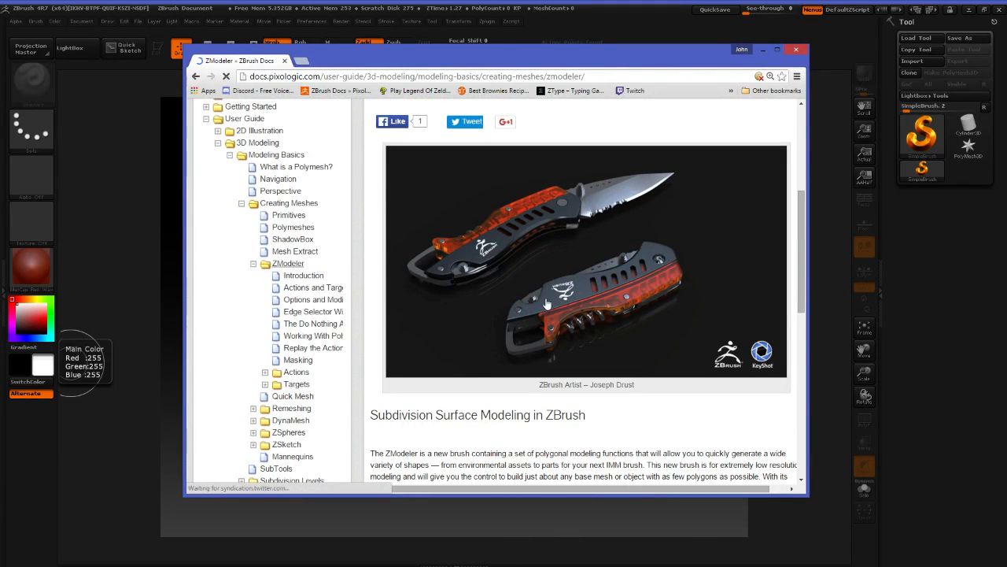
scroll(271, 330, down, 1)
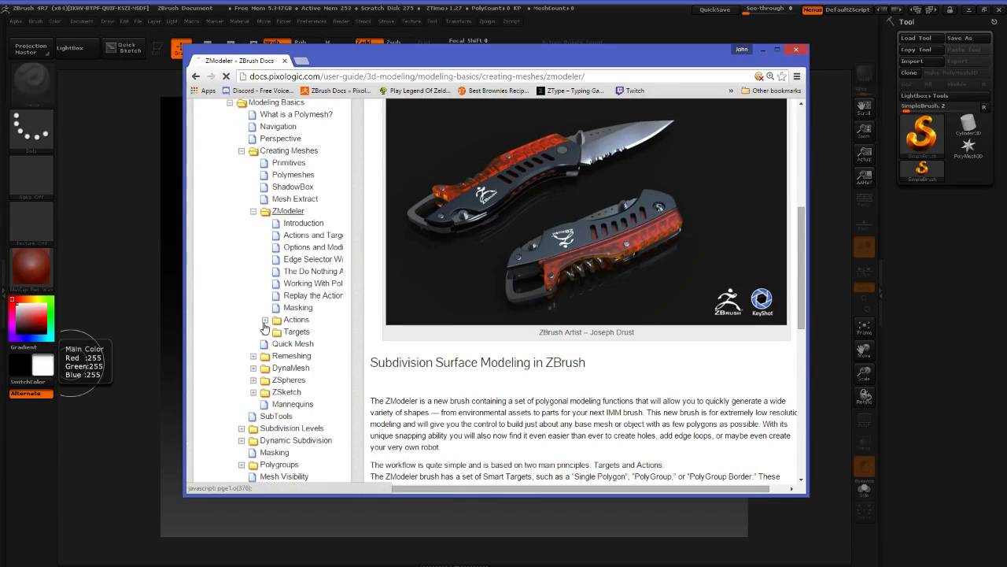
click(265, 320)
scroll(292, 326, down, 1)
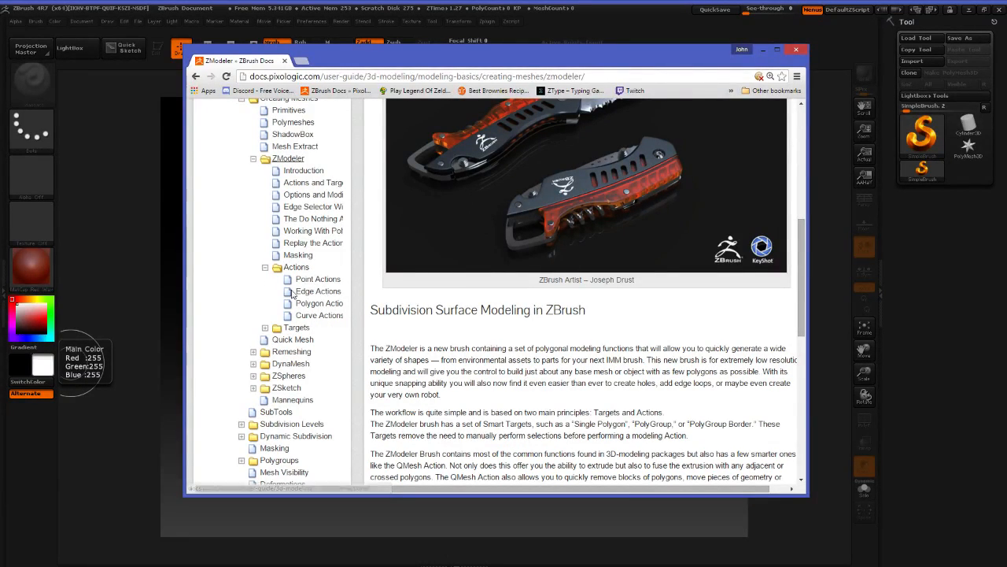
Minimize the Videos folder window behind the browser and reposition the documentation window over the ZBrush canvas
drag(413, 63, 509, 197)
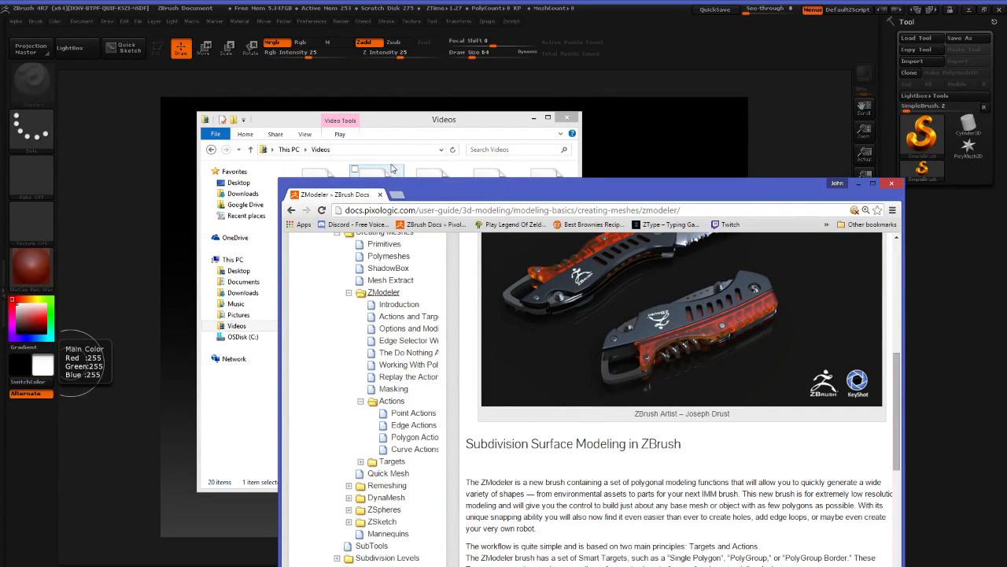
click(454, 124)
click(536, 119)
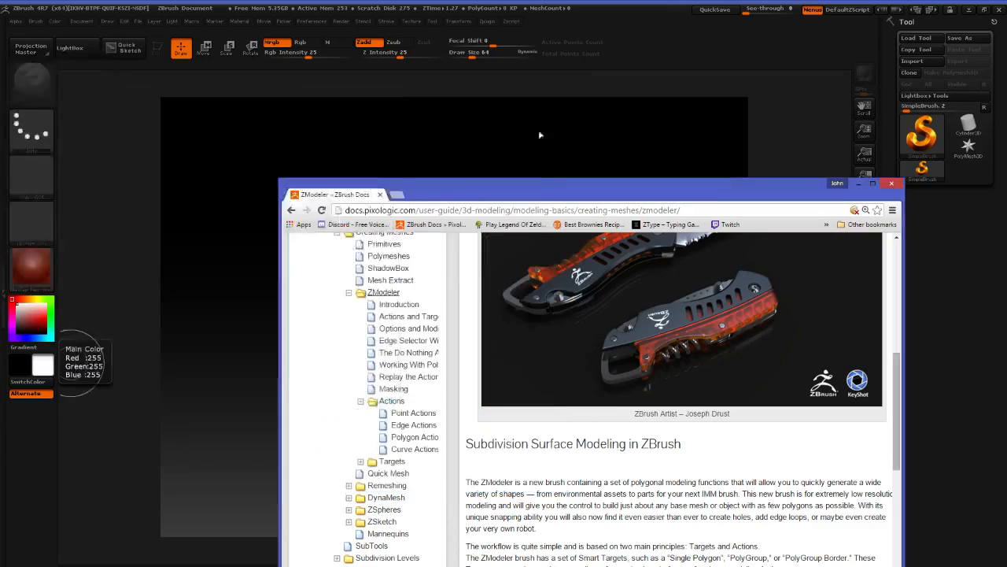
drag(519, 202, 438, 118)
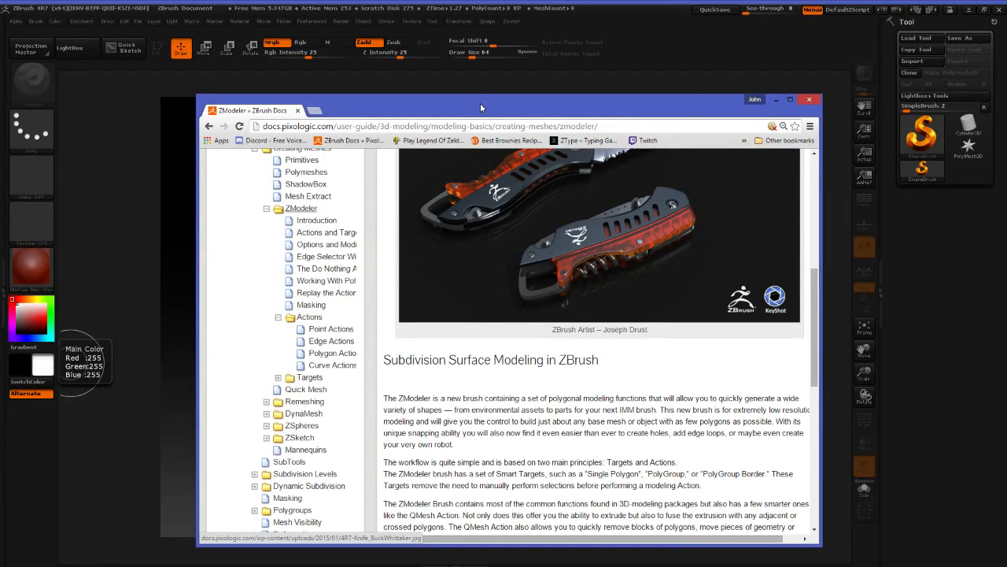
drag(480, 103, 435, 108)
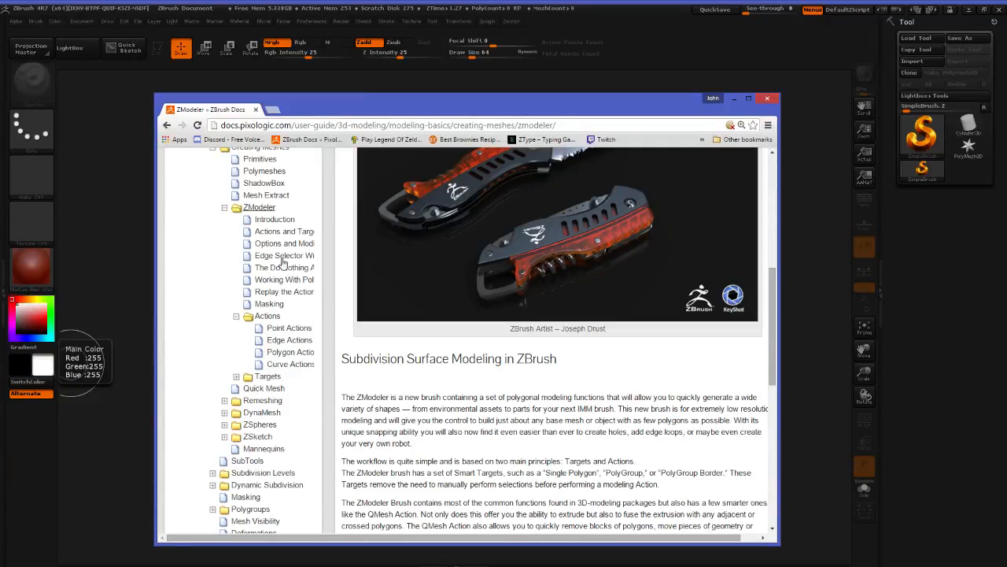
Open the Point Actions documentation page and look through its actions from Bridge and Crease to Extrude, Make Curve and Mask
click(284, 329)
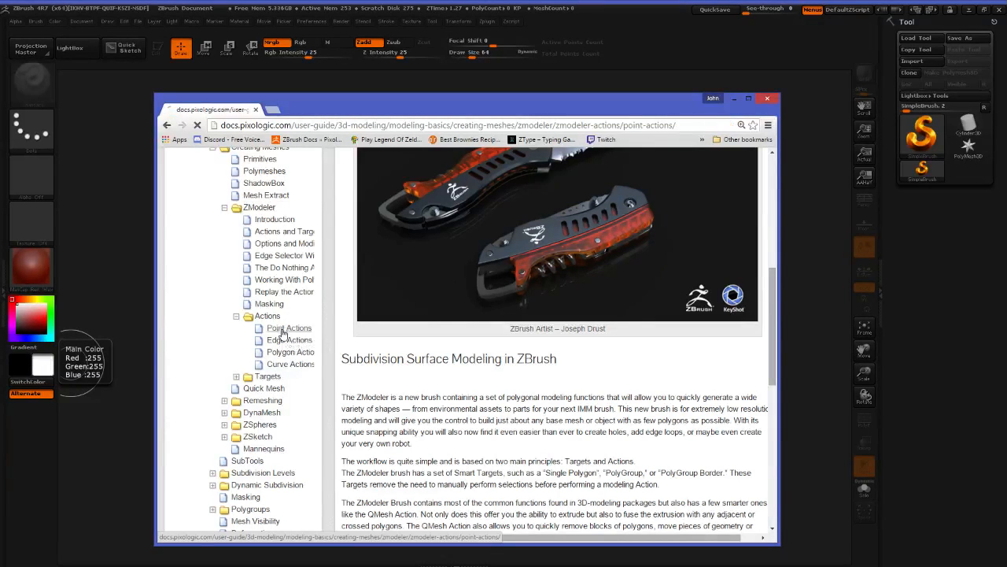
scroll(487, 362, down, 2)
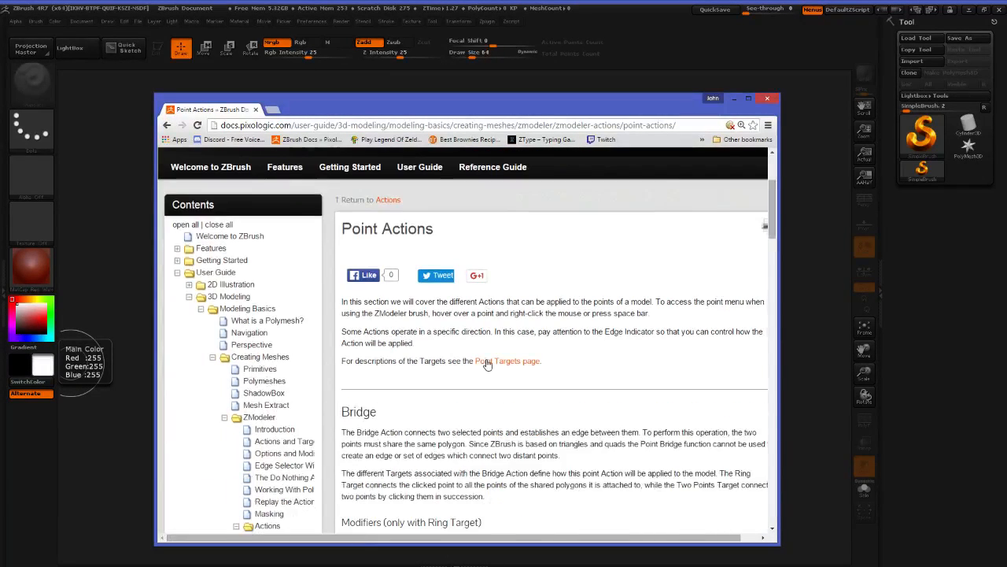
scroll(486, 362, down, 3)
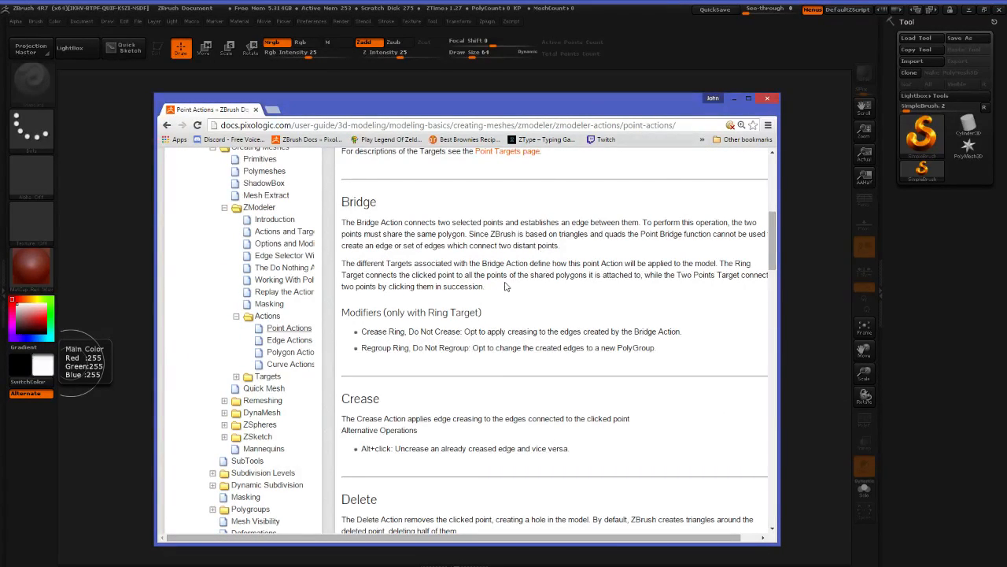
scroll(506, 286, up, 5)
scroll(588, 279, down, 5)
scroll(579, 291, down, 3)
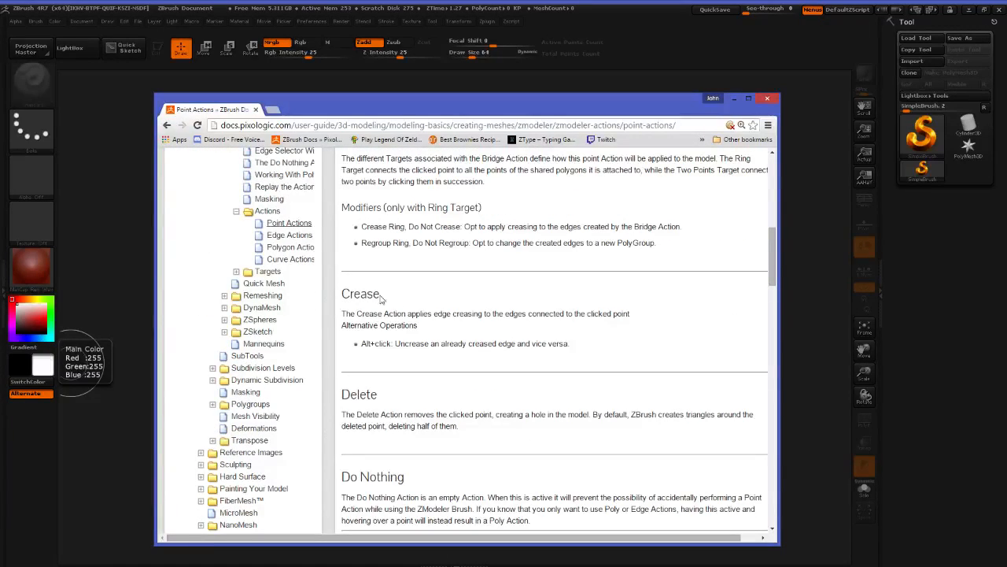
scroll(575, 306, down, 10)
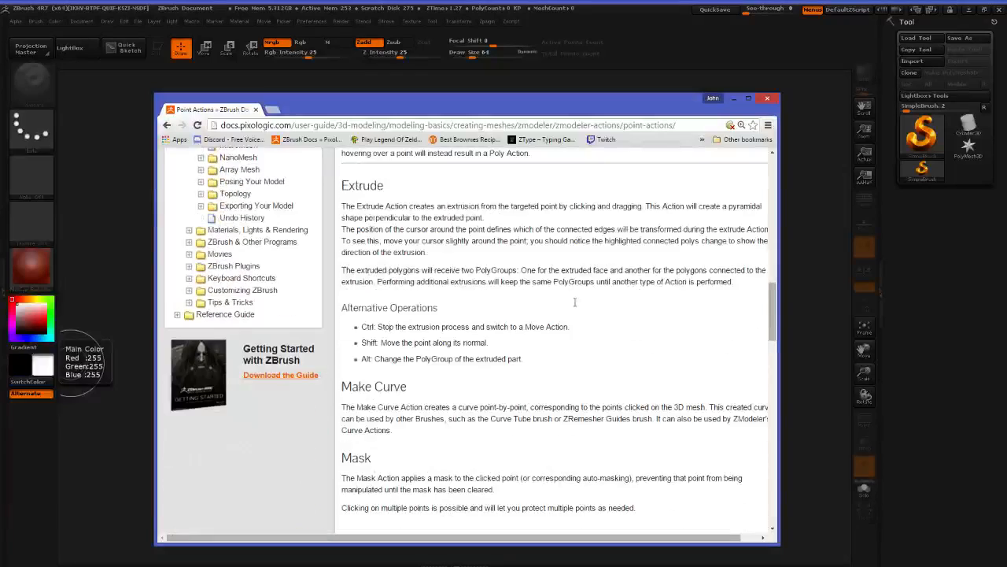
scroll(575, 305, down, 2)
scroll(575, 307, up, 6)
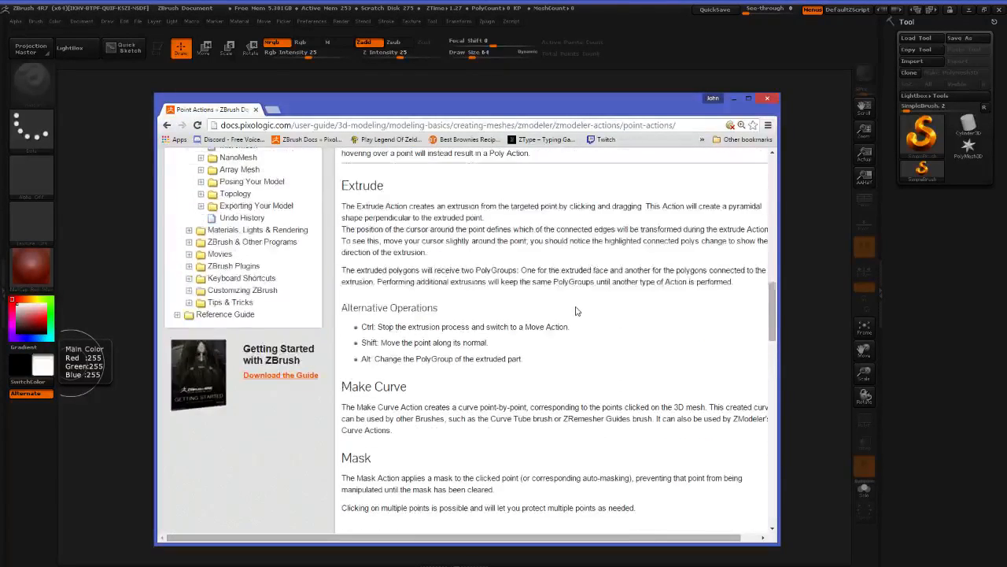
Read the rest of the Point Actions page from Move and QMesh to Slide, Split and Stitch, and recheck the earlier actions
scroll(576, 311, down, 5)
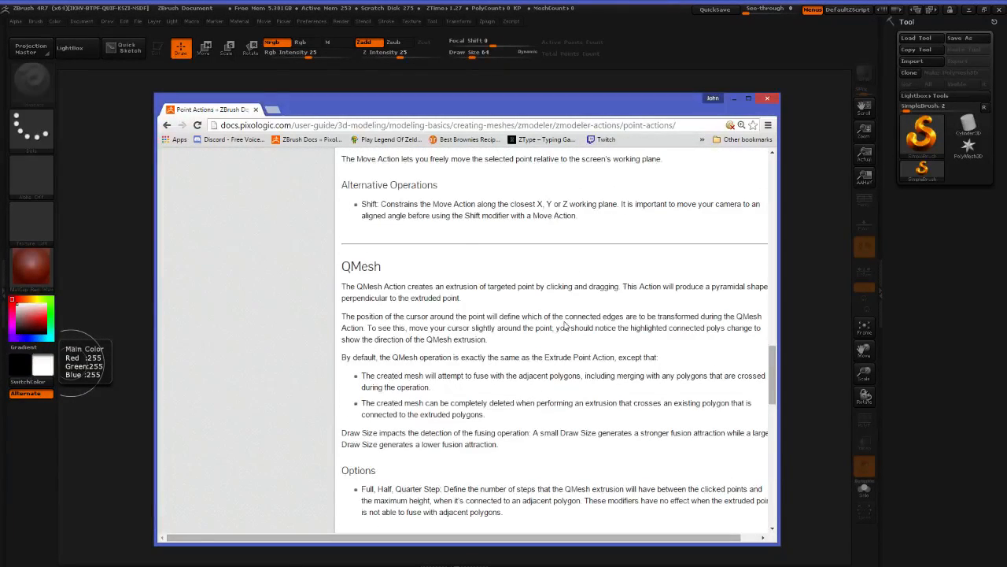
scroll(563, 324, down, 3)
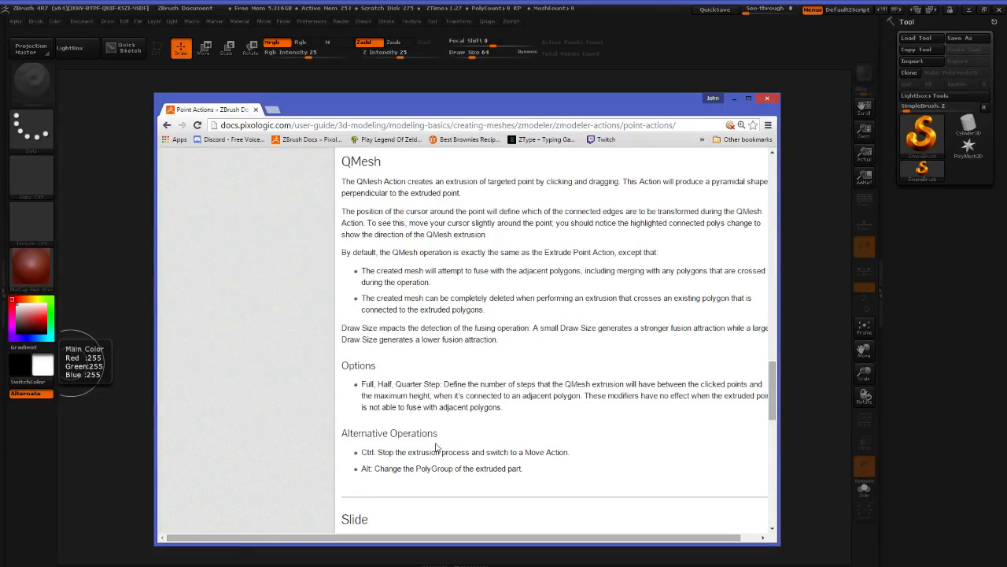
scroll(535, 327, down, 5)
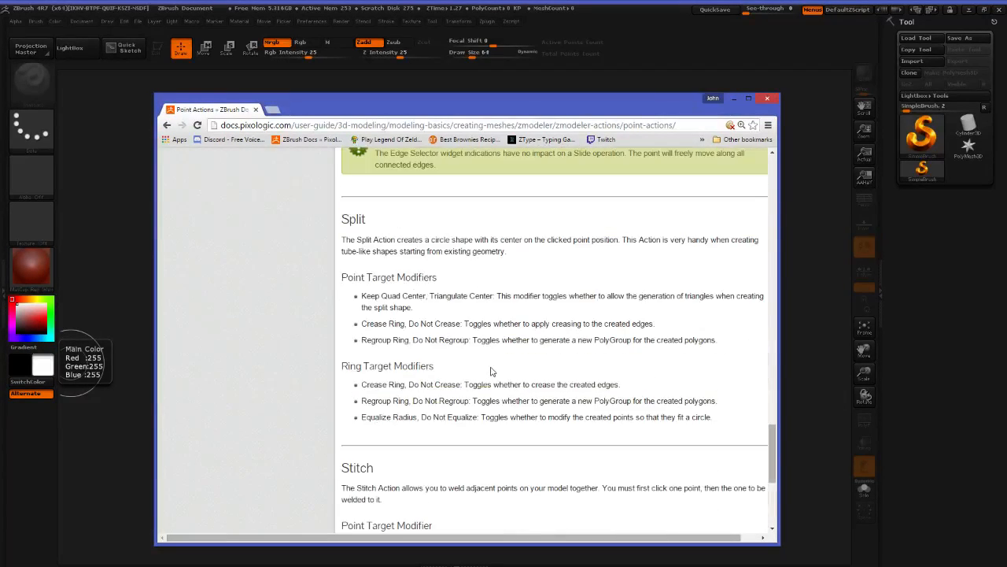
scroll(496, 366, up, 1)
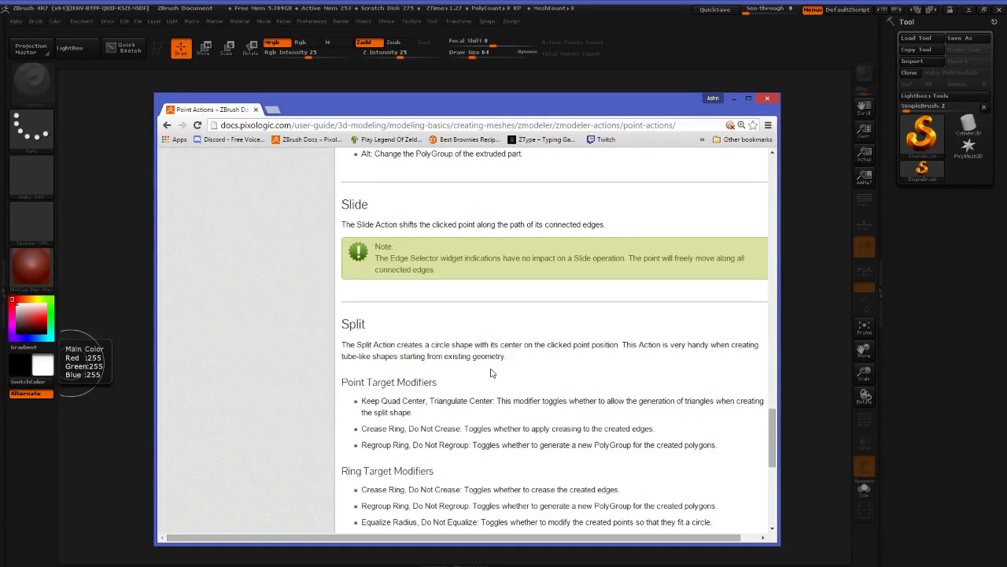
scroll(441, 386, up, 15)
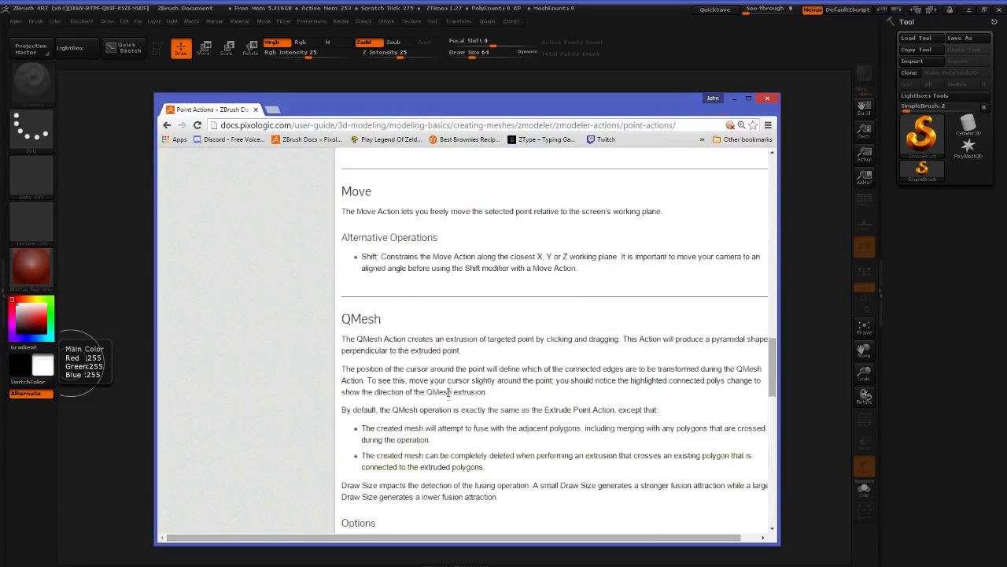
scroll(466, 399, down, 2)
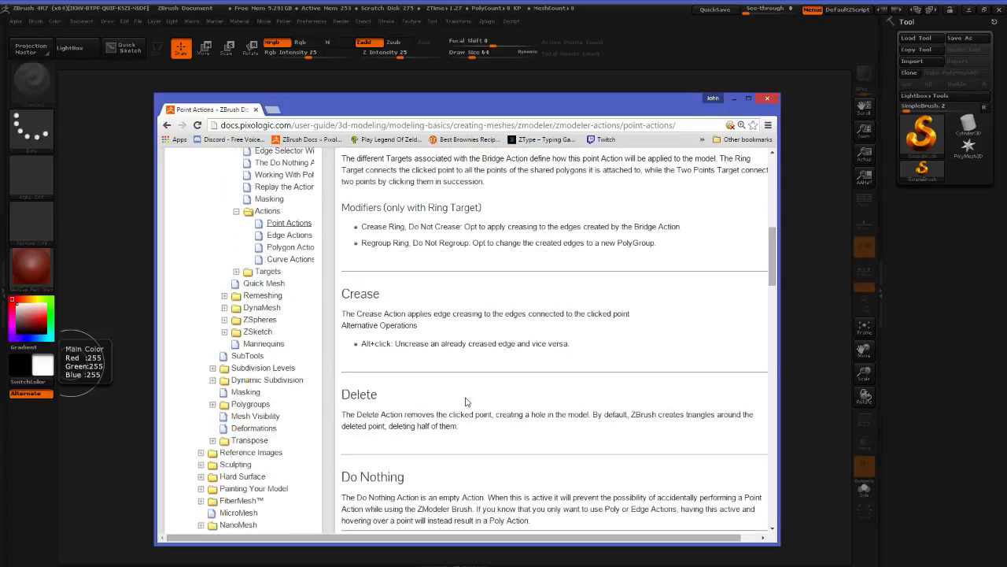
scroll(464, 394, down, 1)
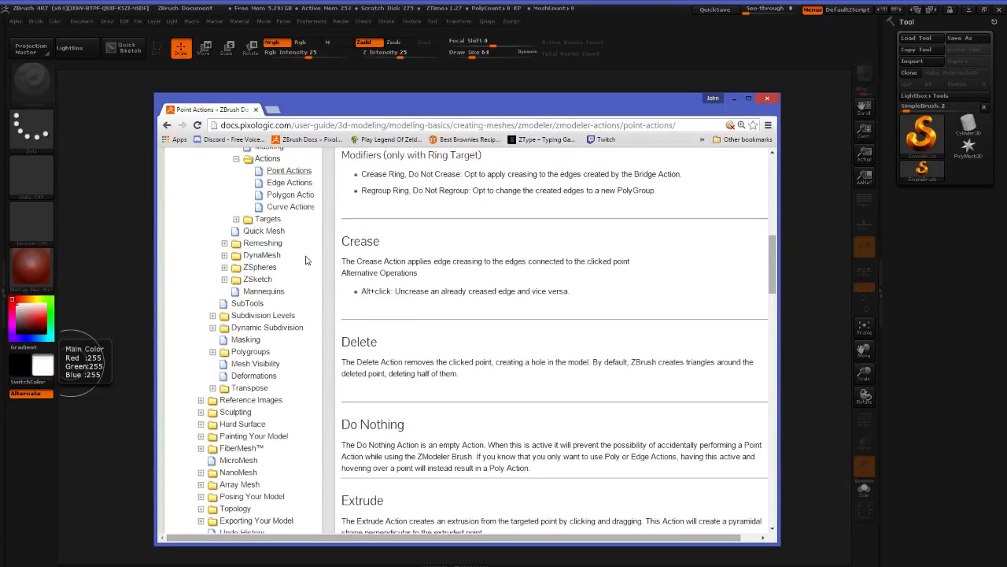
scroll(517, 315, down, 10)
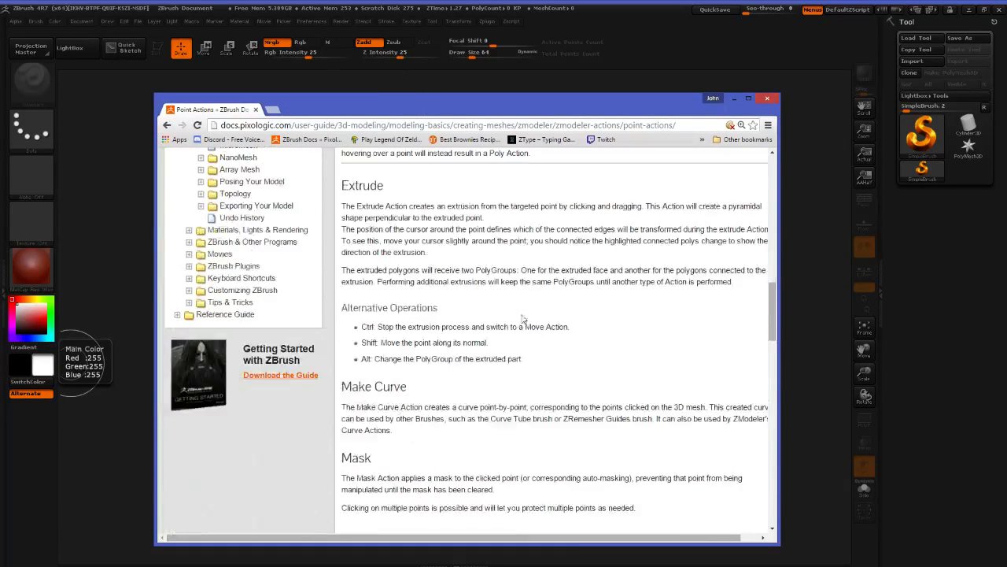
scroll(518, 316, up, 15)
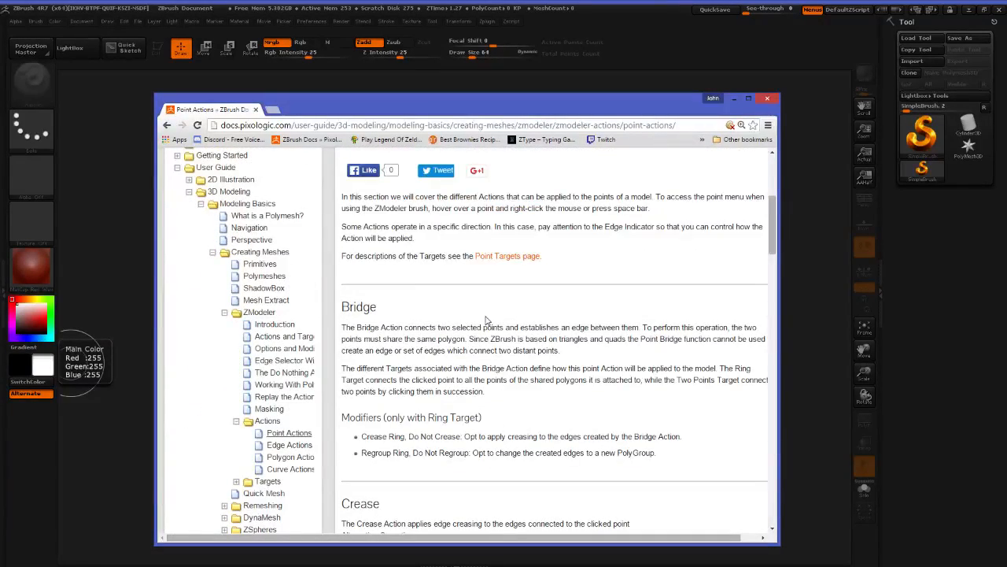
scroll(472, 319, up, 6)
scroll(472, 320, down, 8)
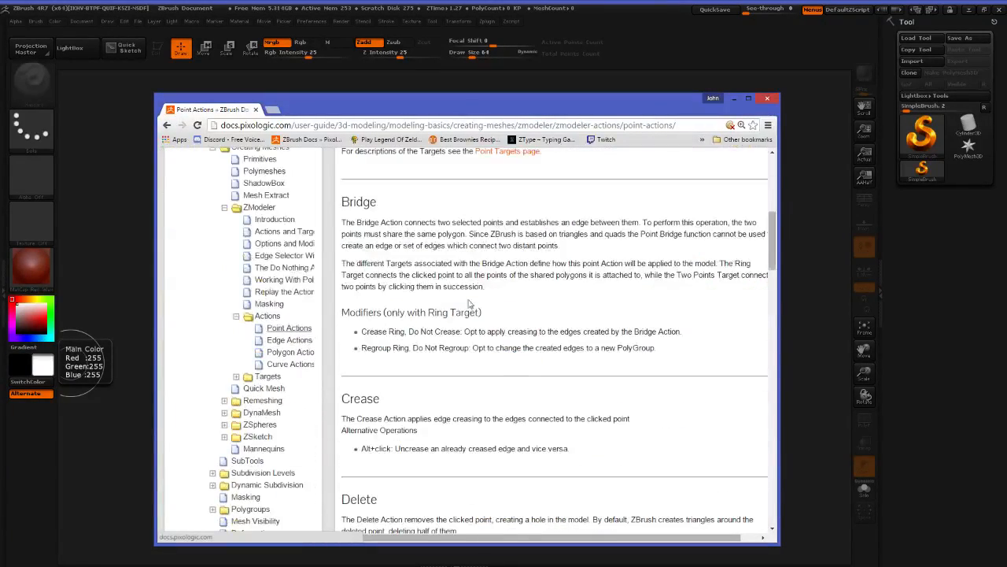
Open the Edge Actions documentation page and look through its actions from Bridge and Close Hole to Crease, Delete and Do Nothing
click(285, 340)
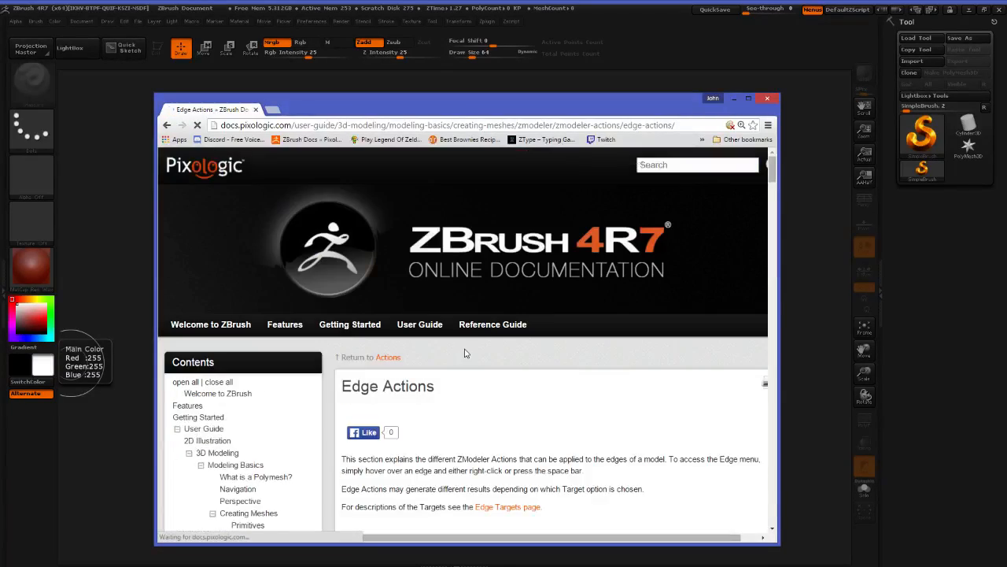
scroll(472, 354, down, 15)
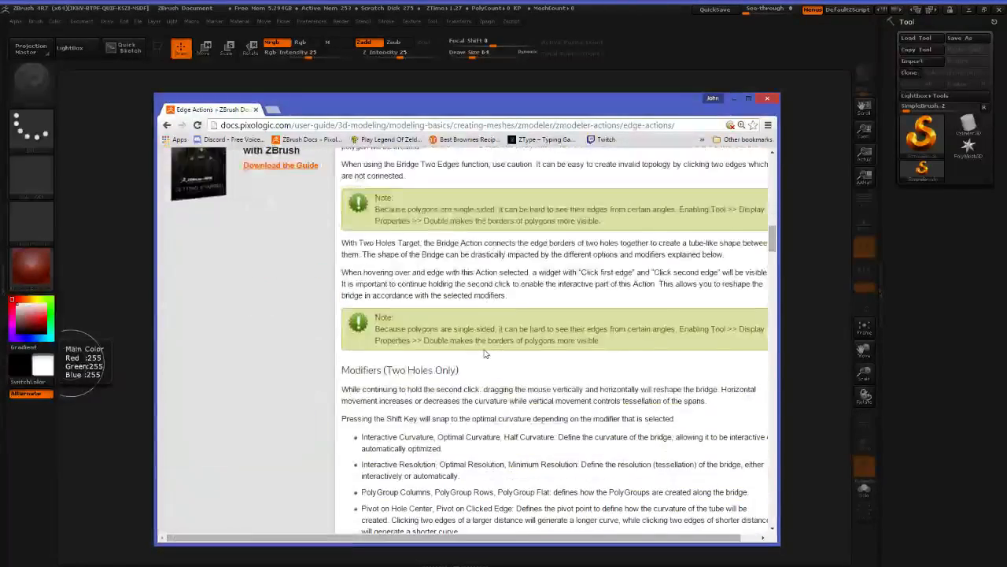
scroll(485, 353, down, 8)
scroll(485, 353, up, 1)
scroll(488, 369, down, 1)
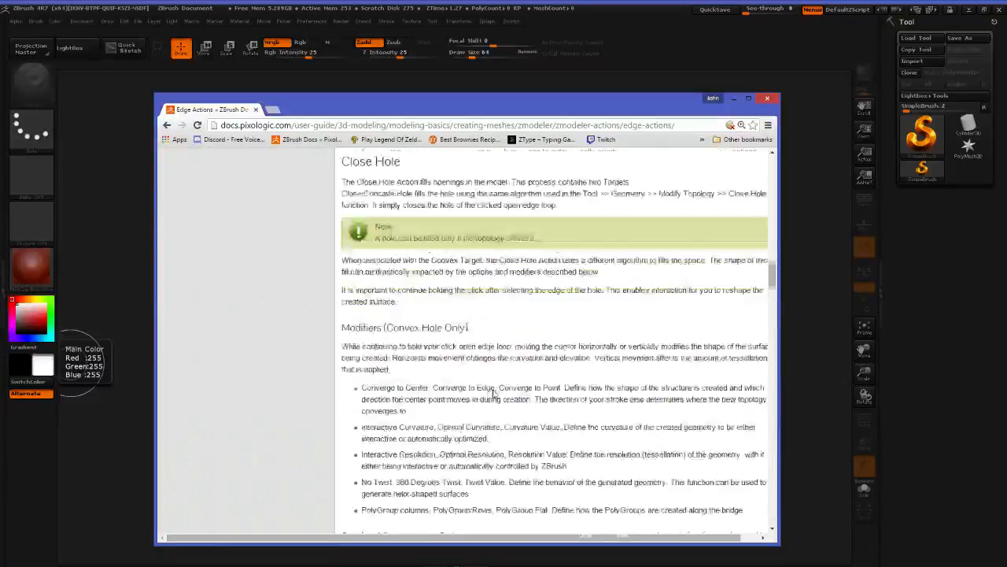
scroll(488, 370, down, 8)
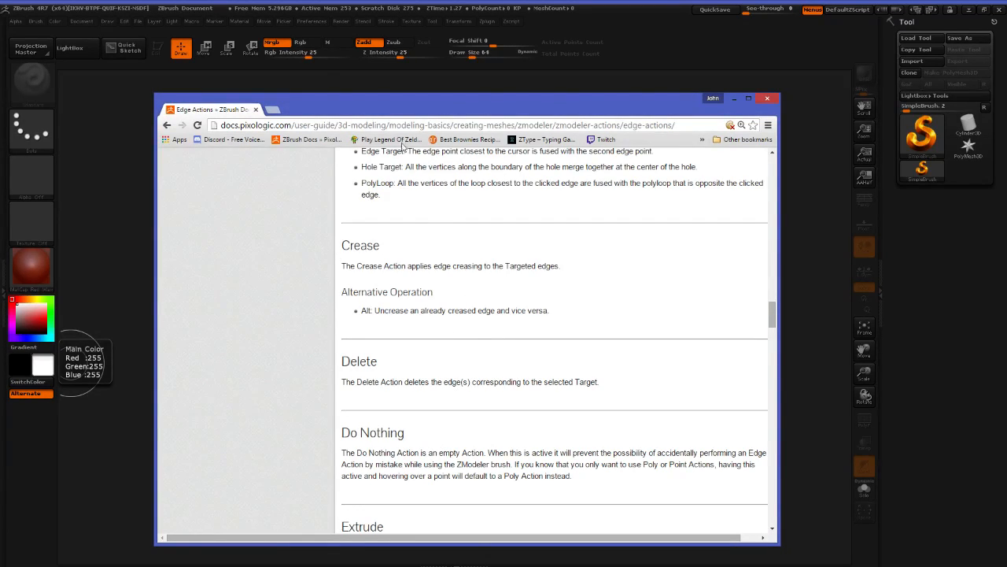
Move the documentation window off the canvas, and draw the PolyMesh3D star on a cleared canvas in Edit mode
drag(422, 109, 0, 49)
click(413, 215)
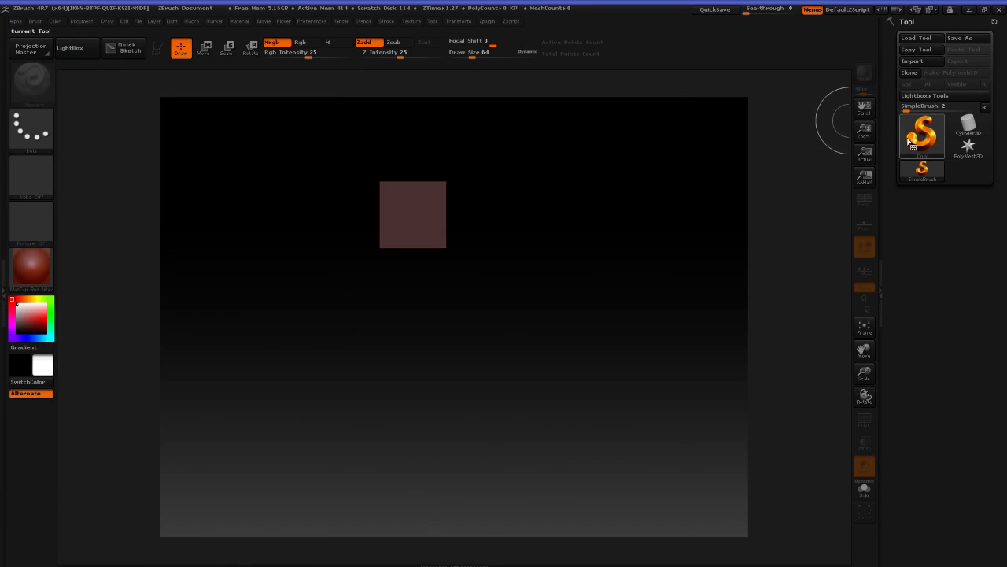
click(985, 151)
mouse_move(420, 290)
mouse_down()
mouse_move(591, 364)
mouse_move(591, 392)
mouse_up()
key(ctrl+n)
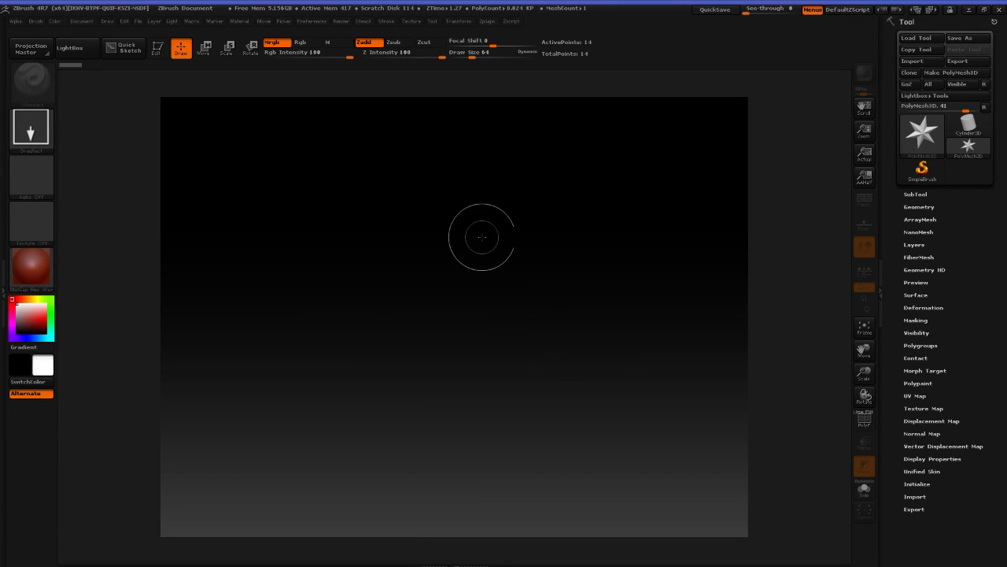
mouse_move(437, 291)
mouse_down()
mouse_move(491, 321)
mouse_move(554, 417)
mouse_up()
key(t)
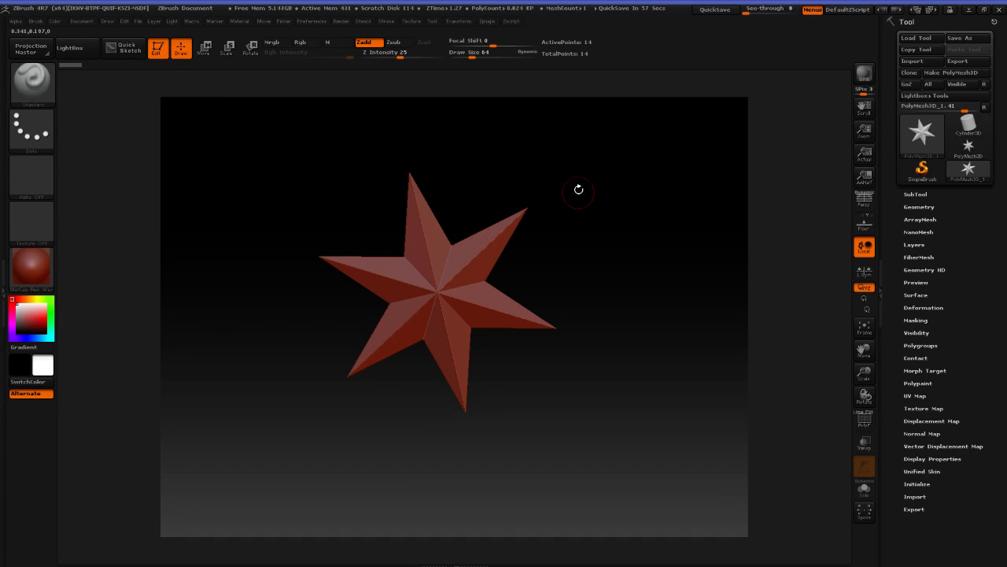
Try perspective on and off for the star, and show the floor grid
drag(580, 189, 567, 210)
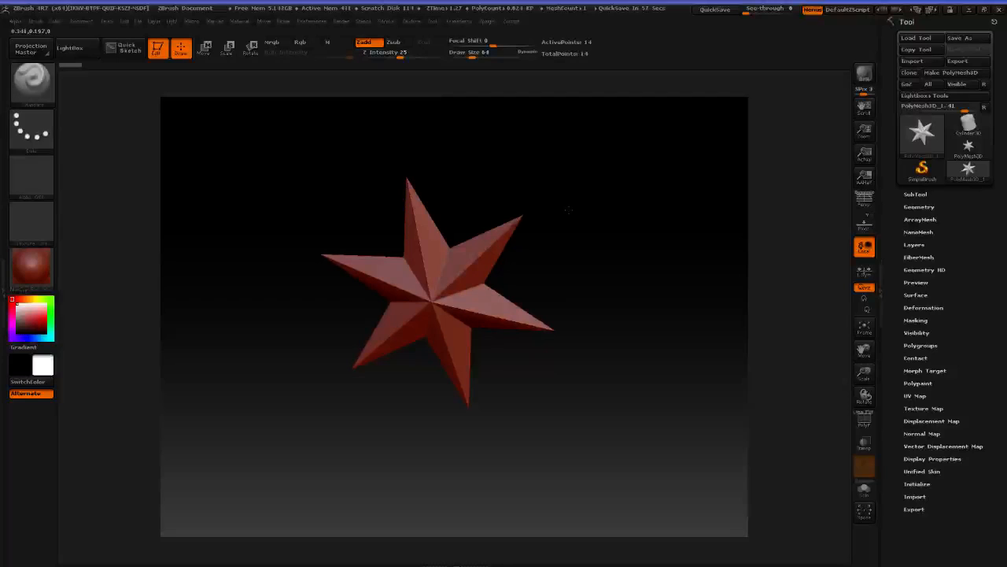
click(864, 200)
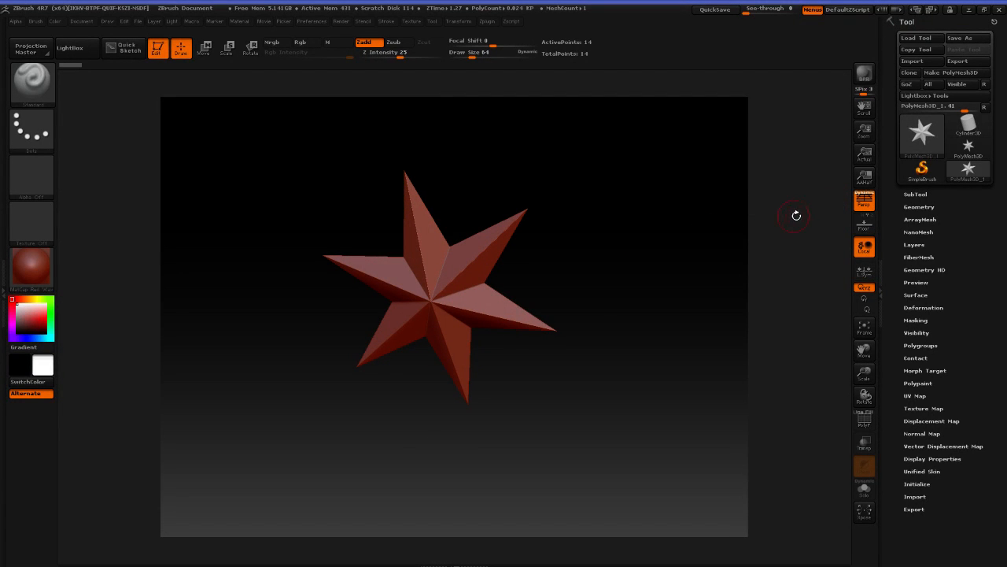
click(864, 200)
click(864, 223)
mouse_move(666, 274)
mouse_down()
mouse_move(638, 213)
mouse_move(591, 221)
mouse_move(598, 209)
mouse_move(616, 253)
mouse_up()
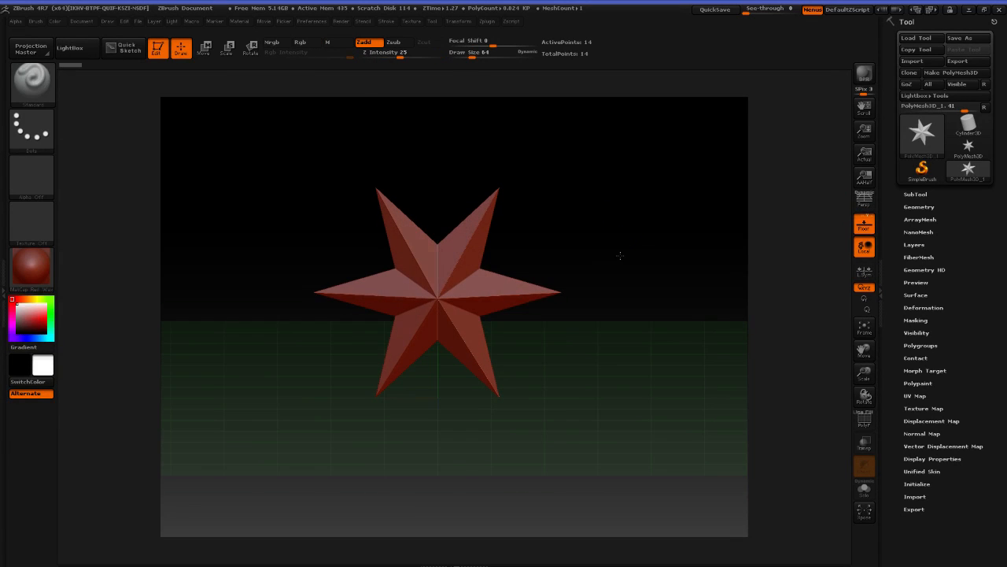
Turn off Local Transformations and view the star at an angle above the floor grid
click(866, 249)
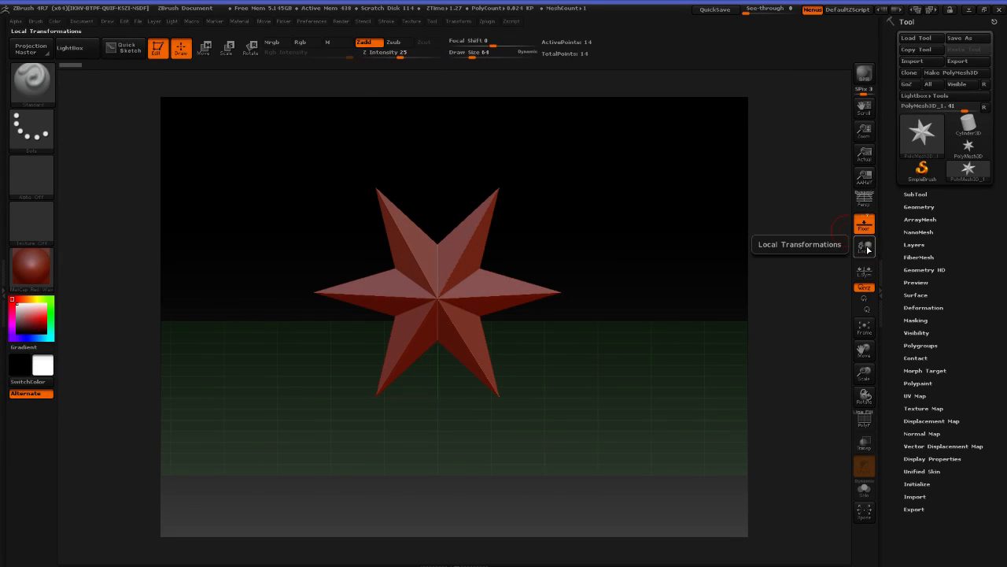
click(865, 251)
click(865, 252)
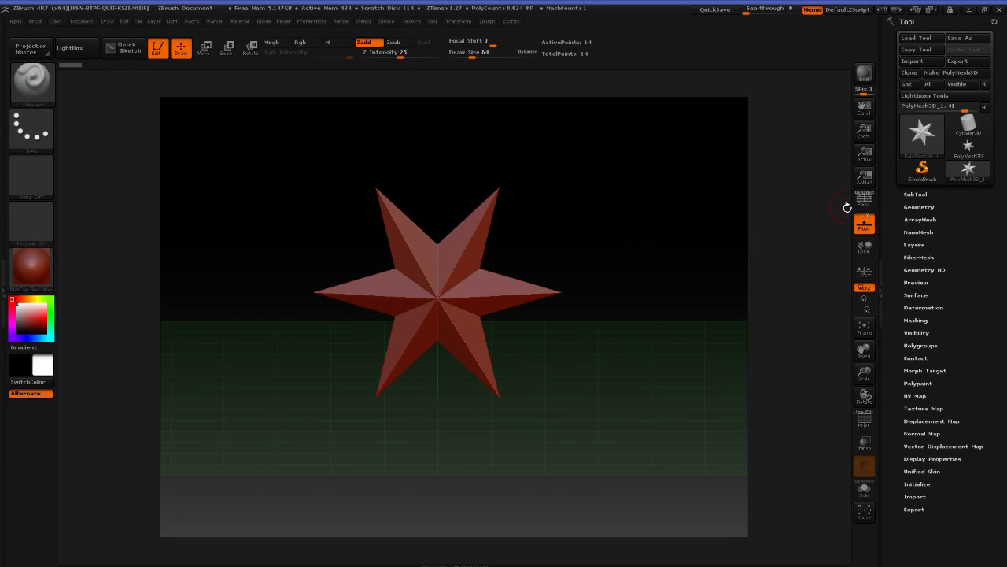
click(863, 248)
click(861, 248)
drag(613, 193, 580, 281)
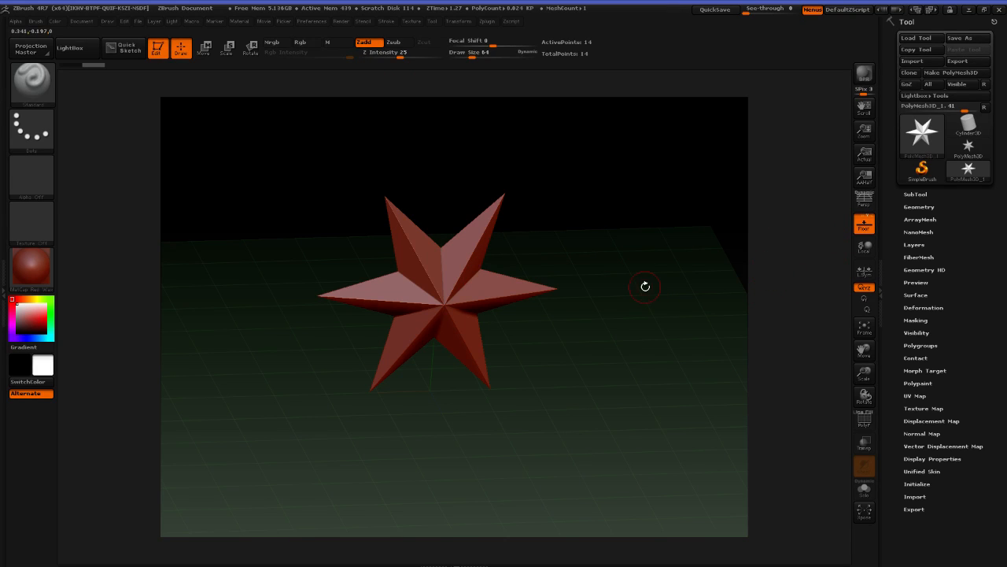
Set the Initialize X, Y and Z resolution to 5 and turn the star into a QCube
click(916, 483)
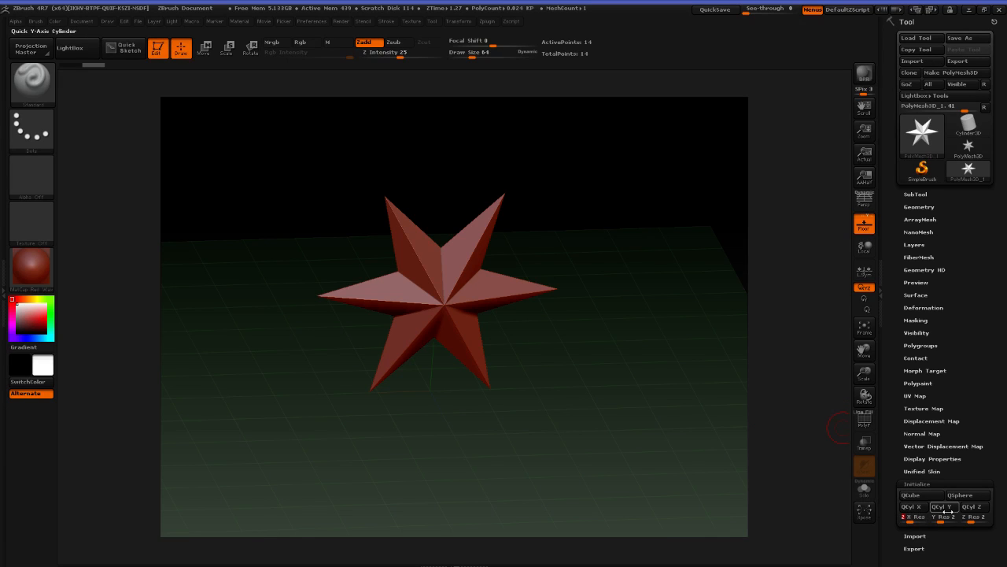
text(5)
key(Tab)
text(5)
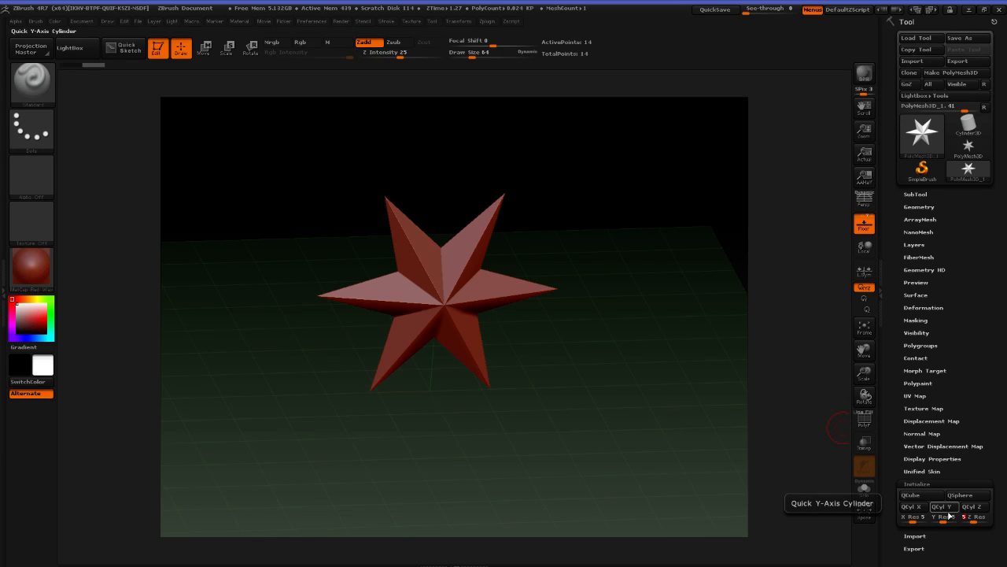
click(911, 494)
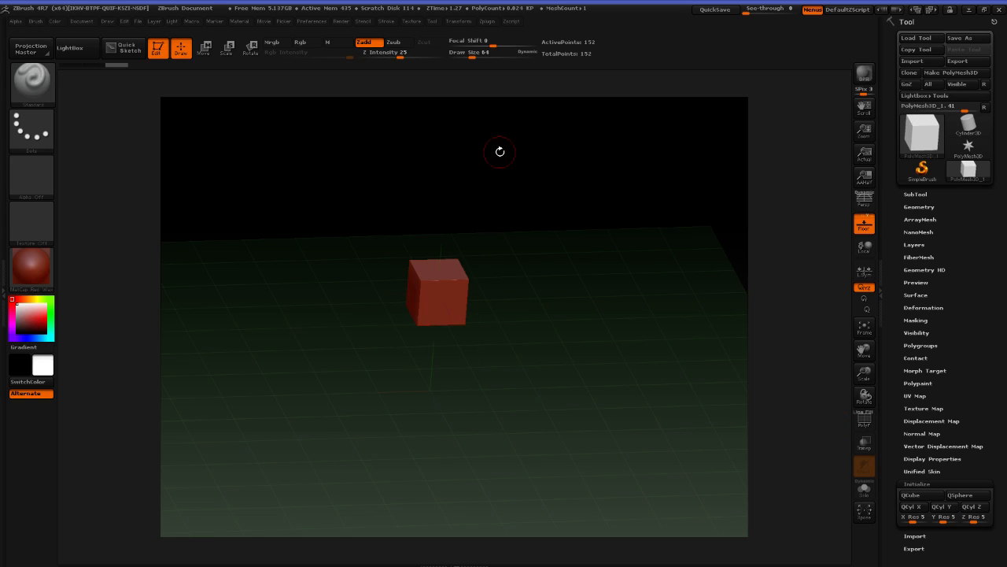
Display the cube's polyframe and bring the cube closer to examine its polygon grid
drag(500, 151, 543, 236)
click(865, 420)
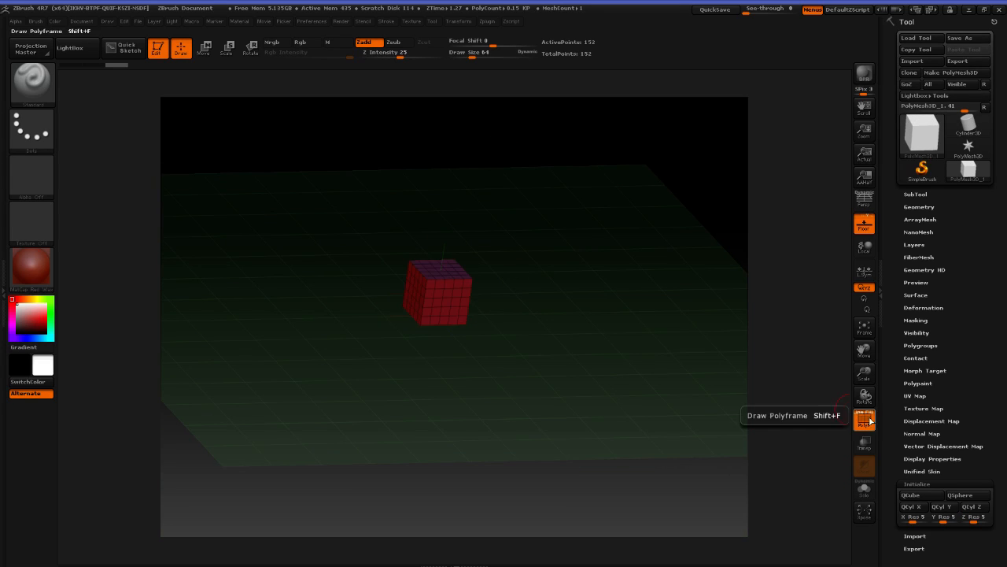
drag(591, 287, 580, 286)
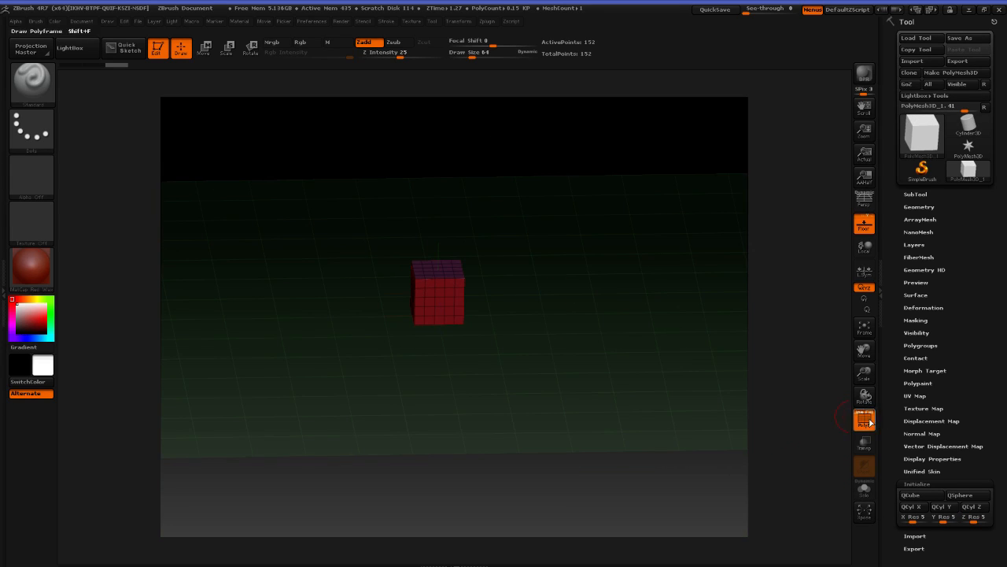
drag(558, 252, 468, 323)
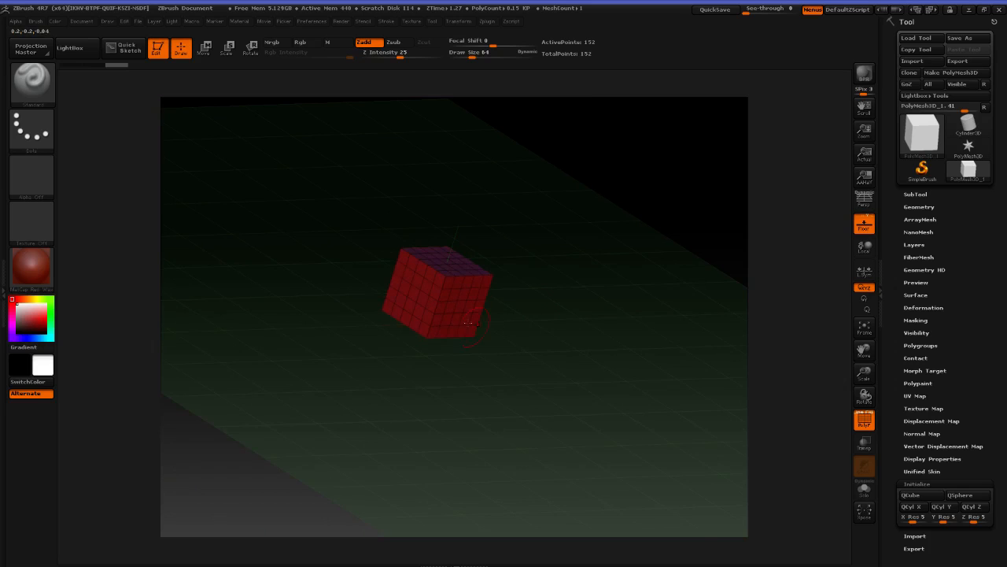
drag(552, 278, 612, 333)
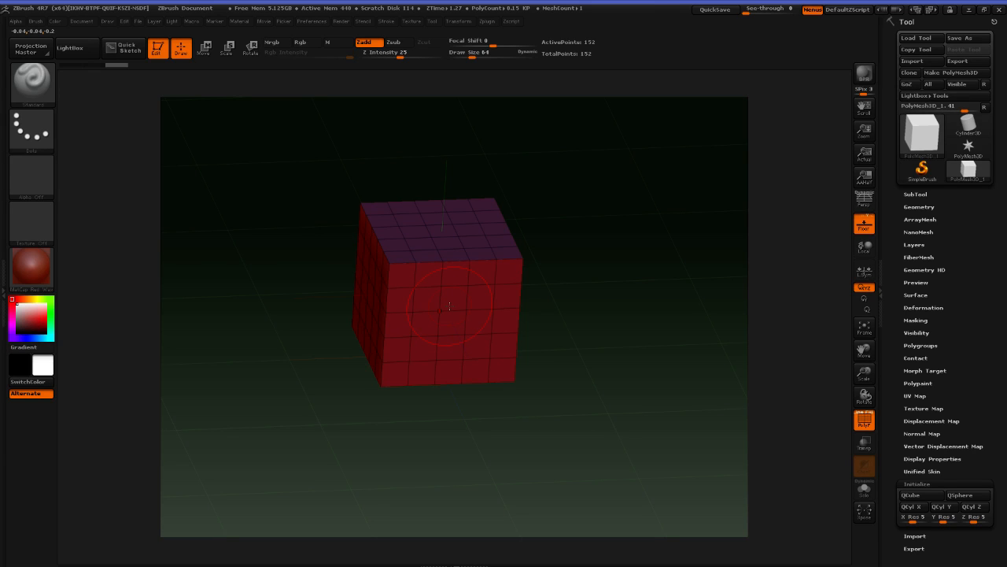
Select the ZModeler brush for working on the cube
key(b)
key(z)
key(m)
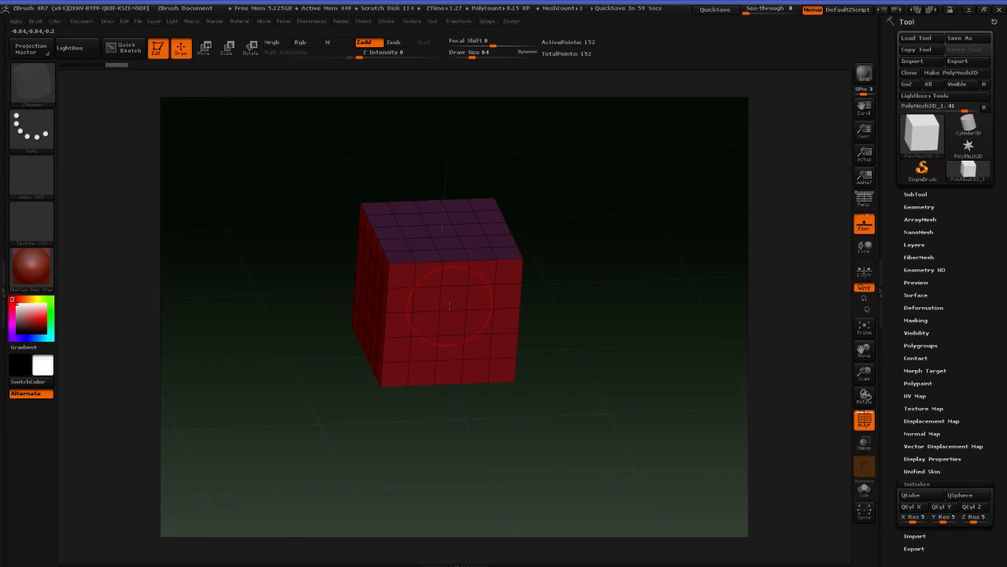
key(b)
key(z)
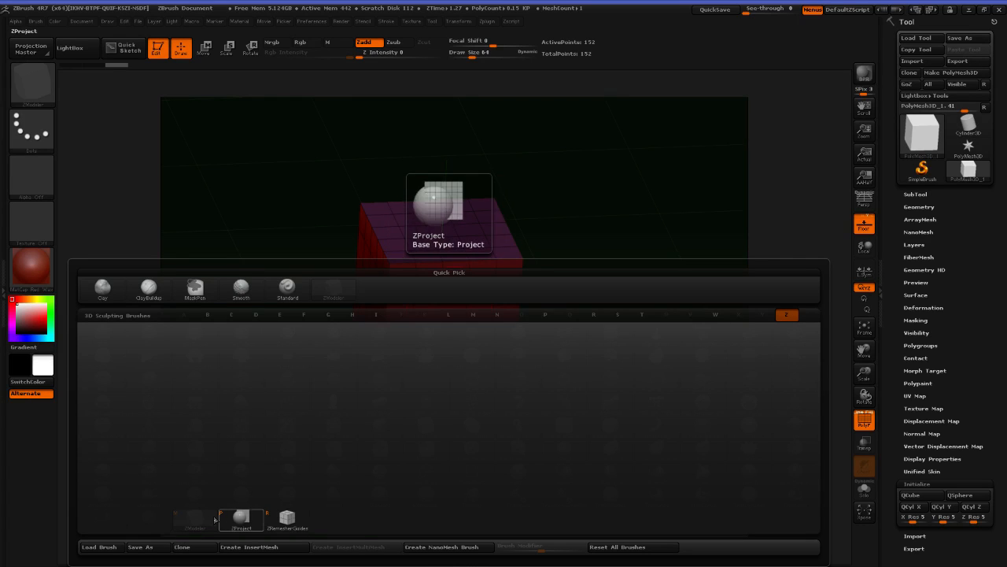
click(200, 519)
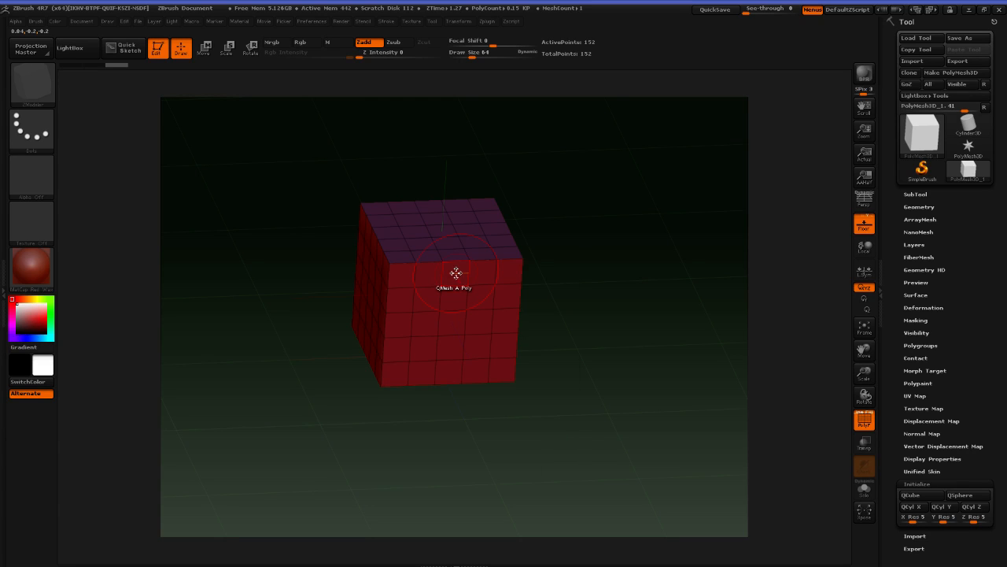
Check the ZModeler actions for a polygon on the cube's front face, and bring the Edge Actions documentation back over the canvas
key(space)
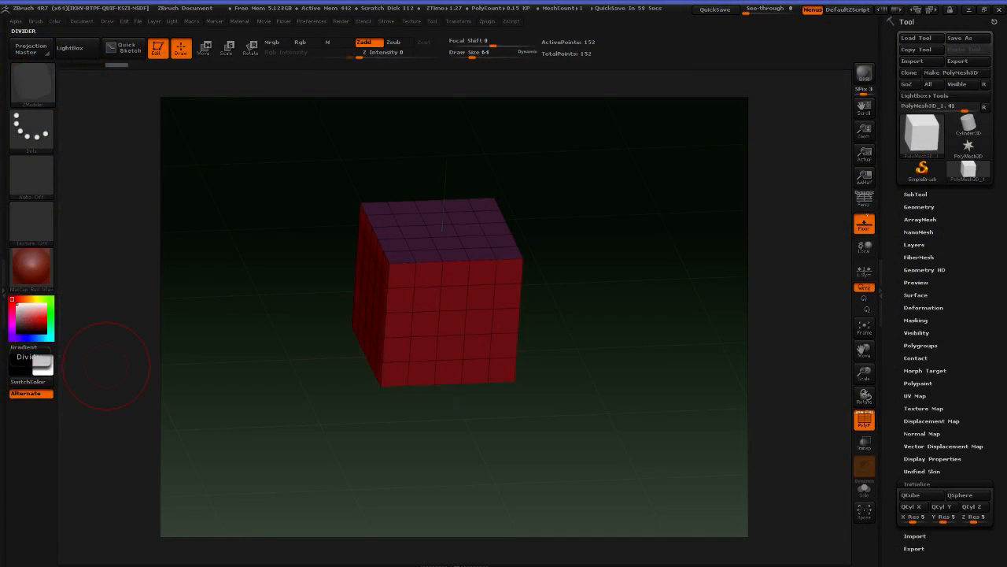
drag(0, 66, 308, 120)
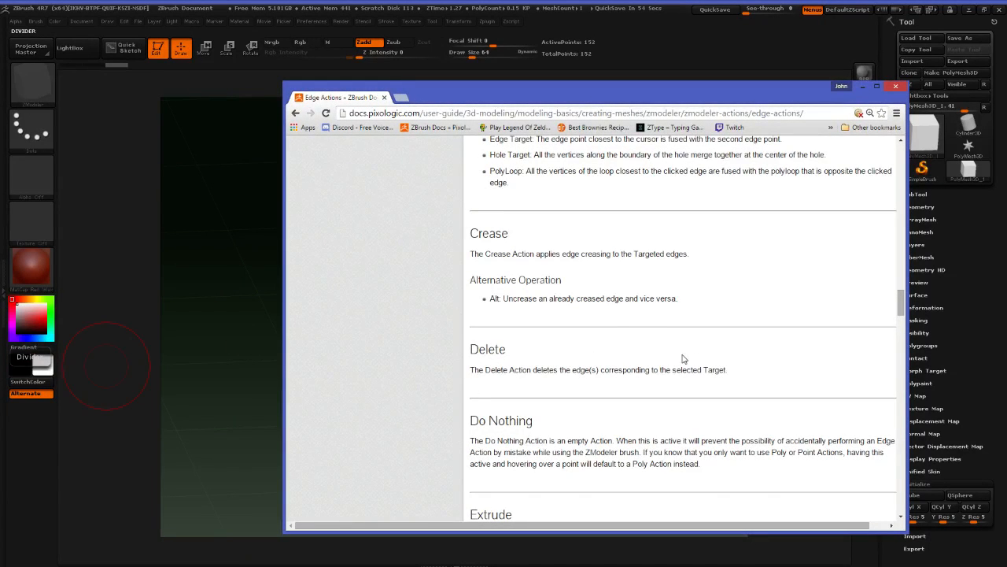
Read the Extrude section of the Edge Actions documentation, including its alternative operations and modifiers
scroll(683, 358, down, 3)
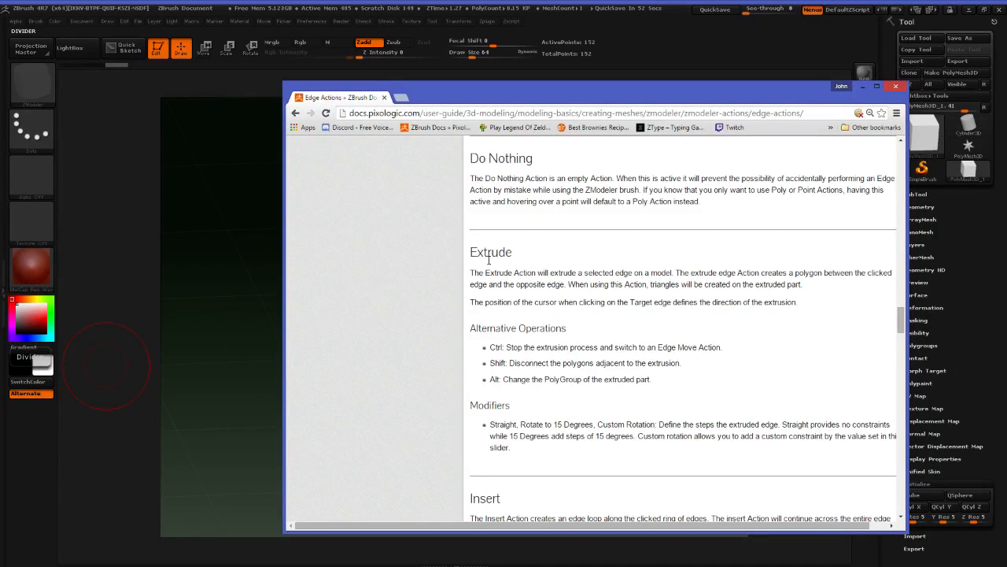
scroll(560, 370, down, 1)
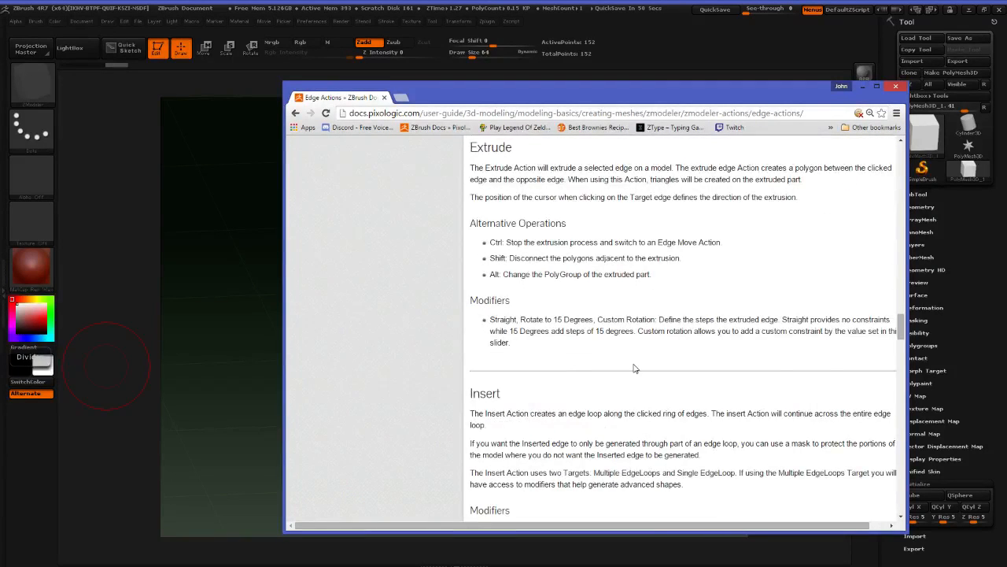
scroll(635, 368, up, 1)
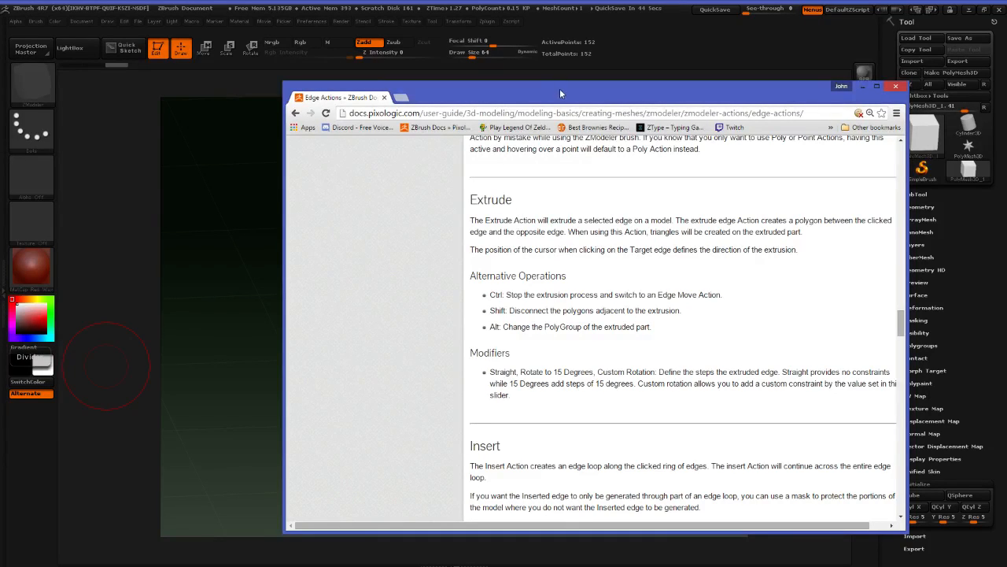
Move the documentation window clear of the Tool palette and highlight the page's docs.pixologic.com address
drag(553, 91, 406, 91)
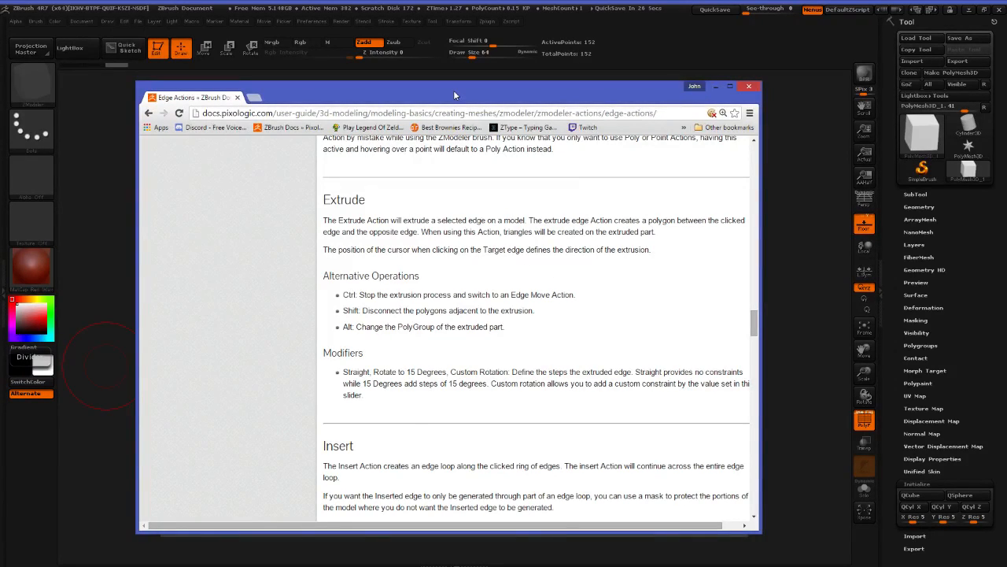
click(274, 115)
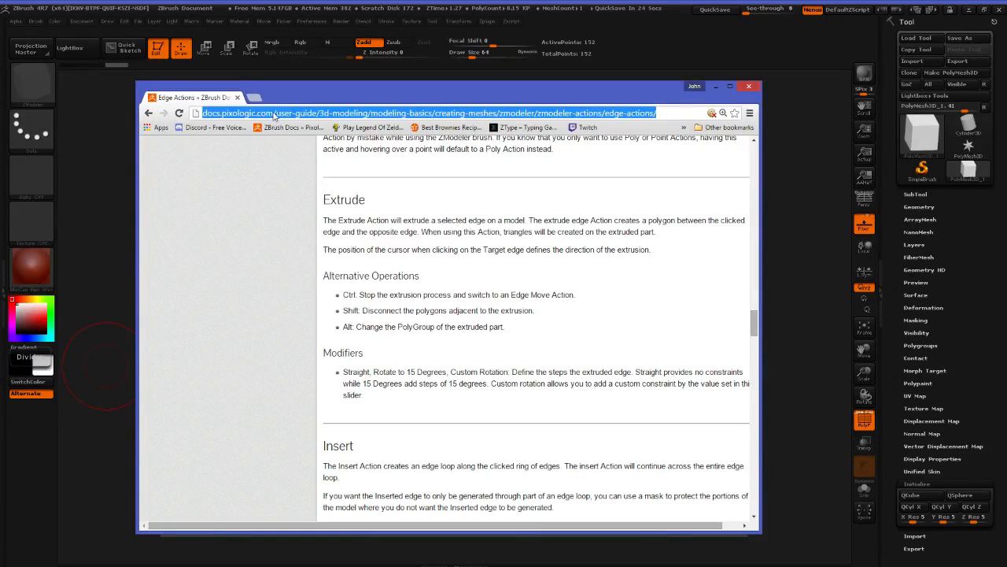
click(273, 114)
drag(274, 113, 221, 113)
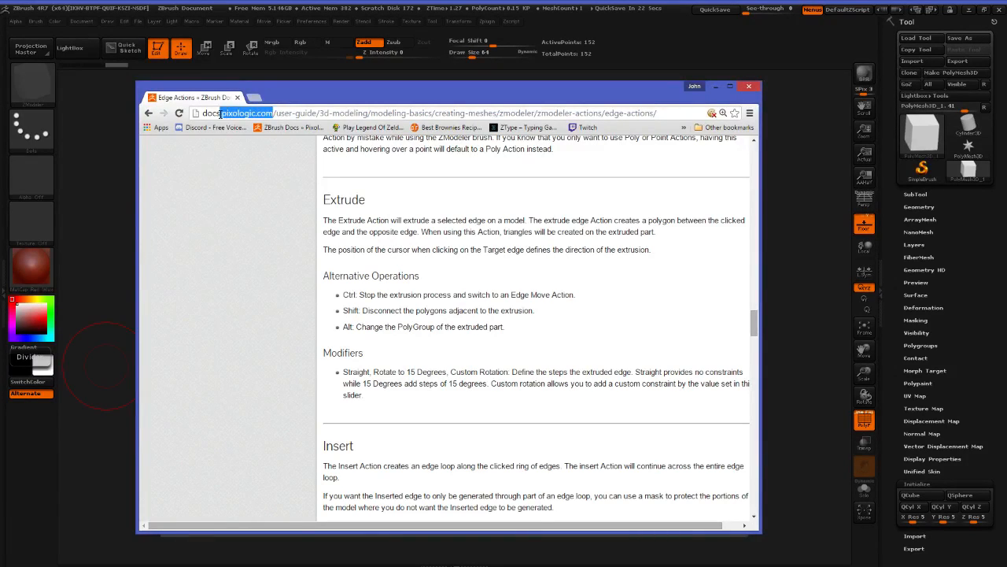
triple_click(296, 113)
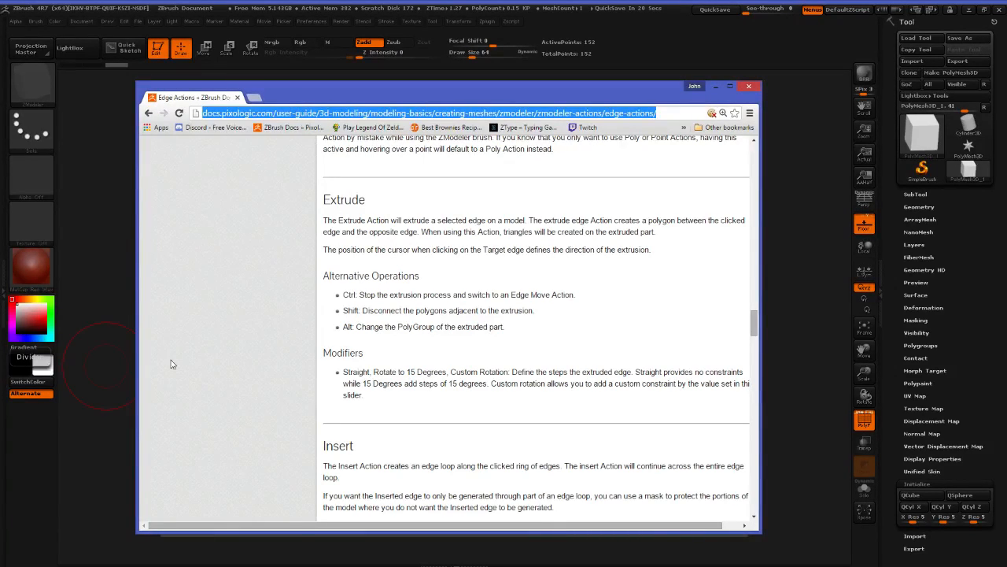
key(alt+Tab)
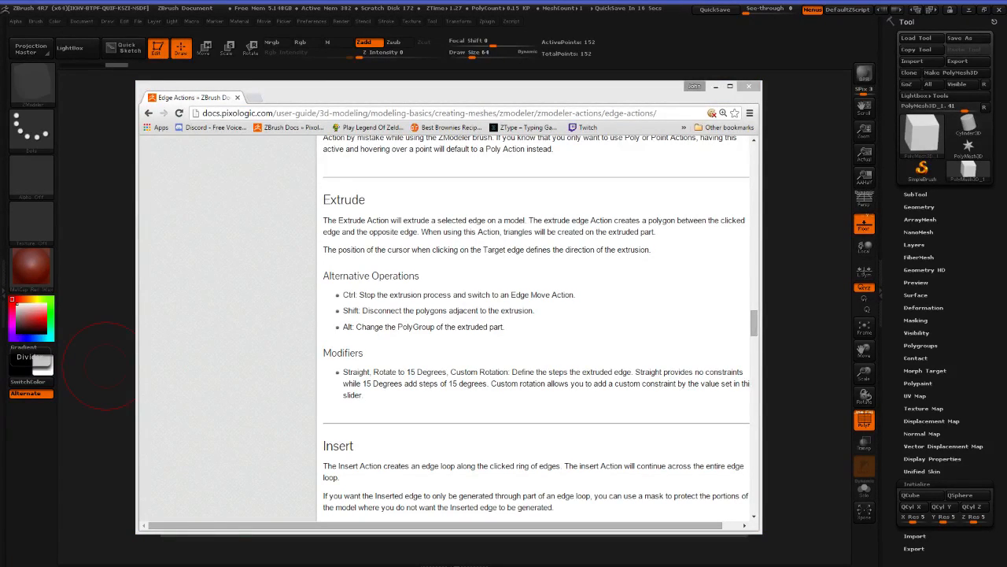
click(466, 295)
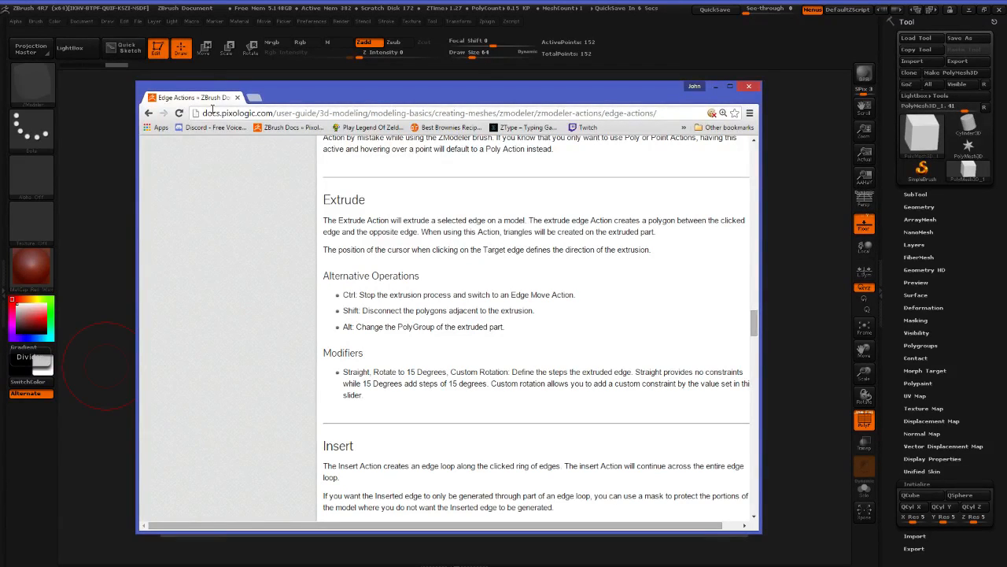
Move the documentation window off the canvas and set the ZModeler edge action to Extrude
drag(300, 102, 0, 72)
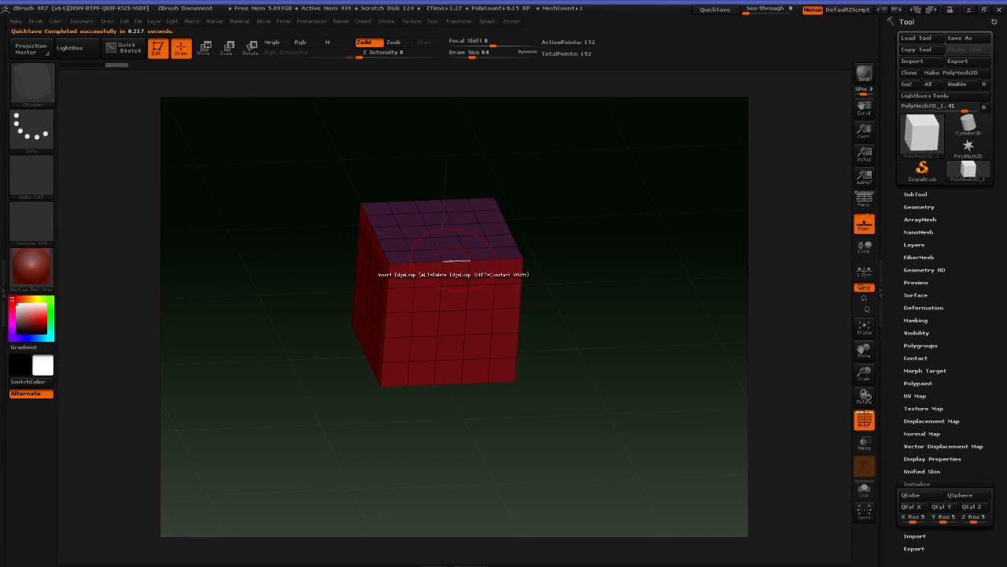
click(456, 260)
key(ctrl+z)
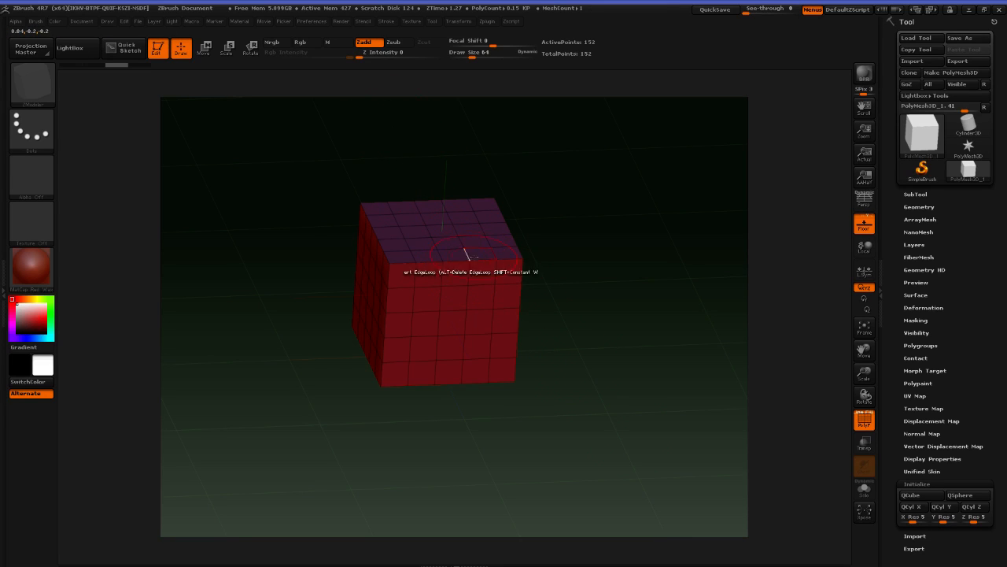
key(space)
click(477, 268)
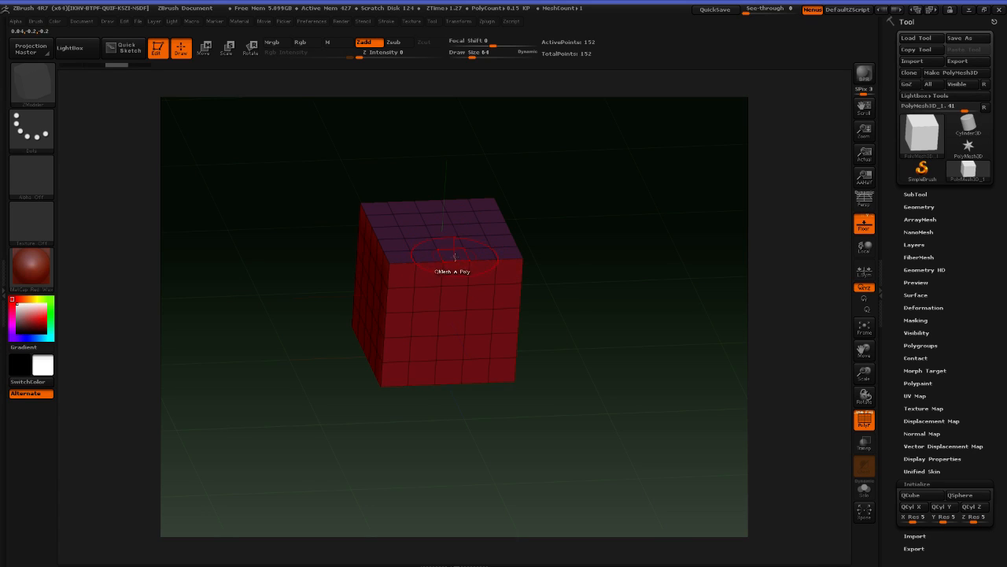
key(space)
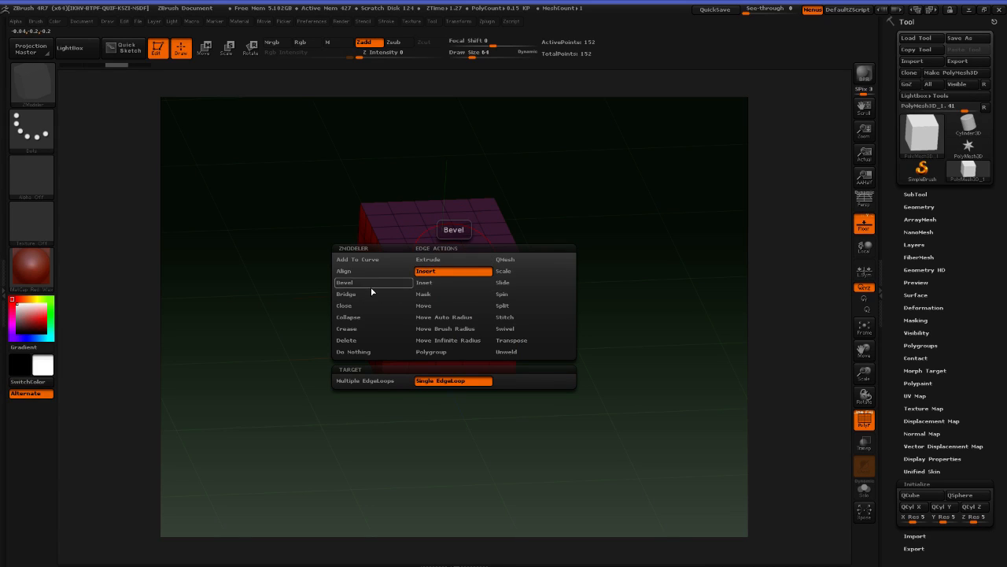
click(429, 259)
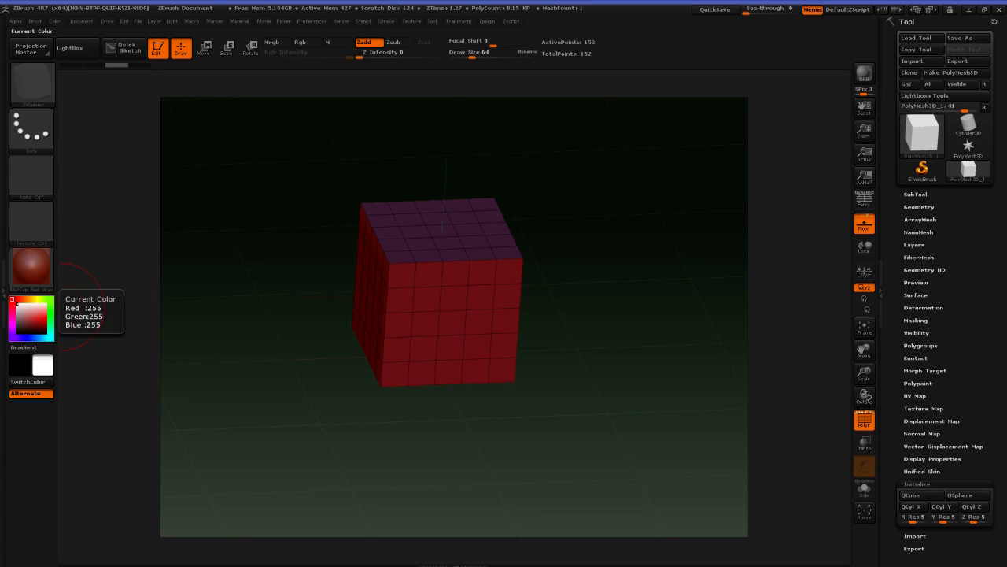
Try extruding an edge on the border between the cube's top and front faces, and undo the extrusion
key(alt+Tab)
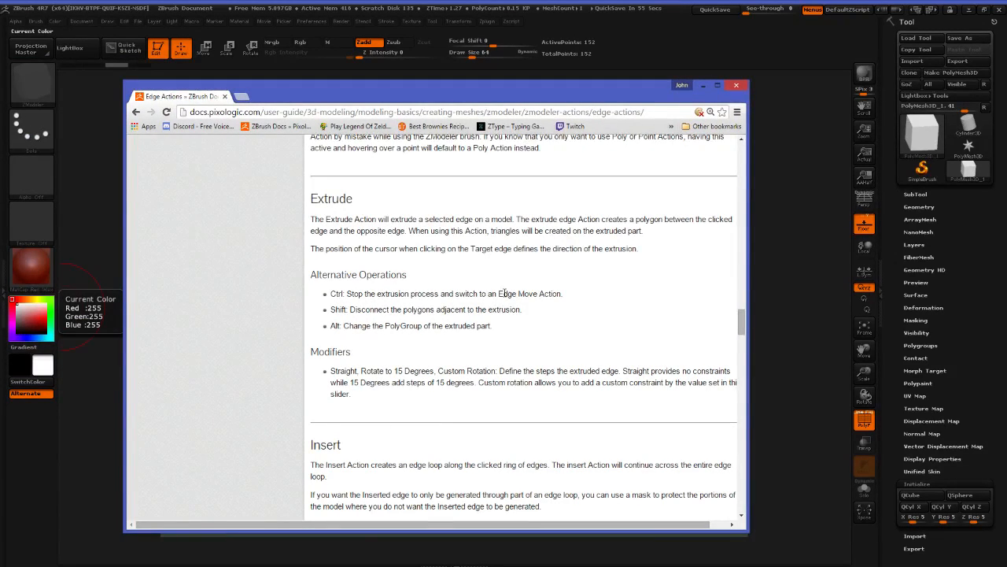
key(alt+Tab)
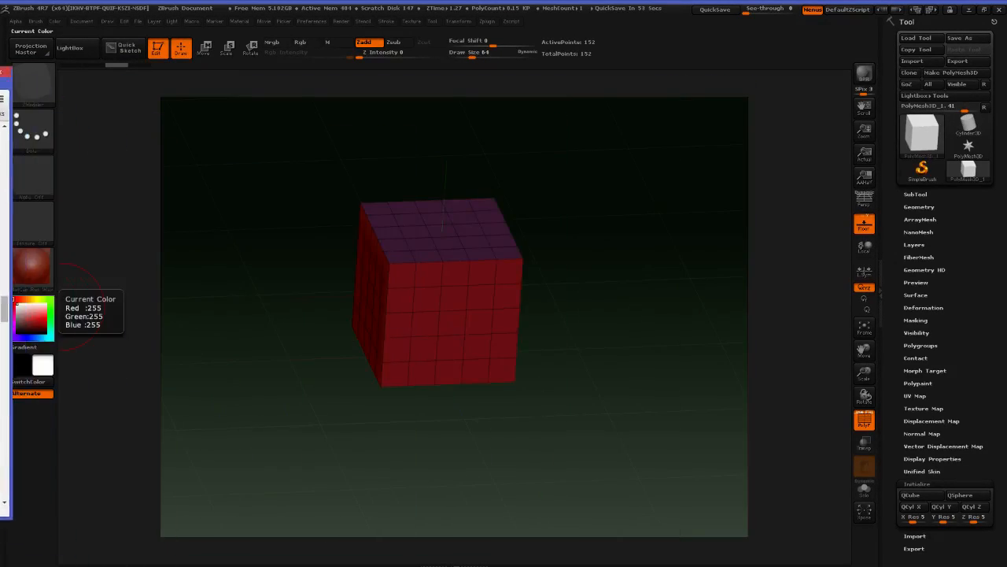
drag(587, 249, 585, 254)
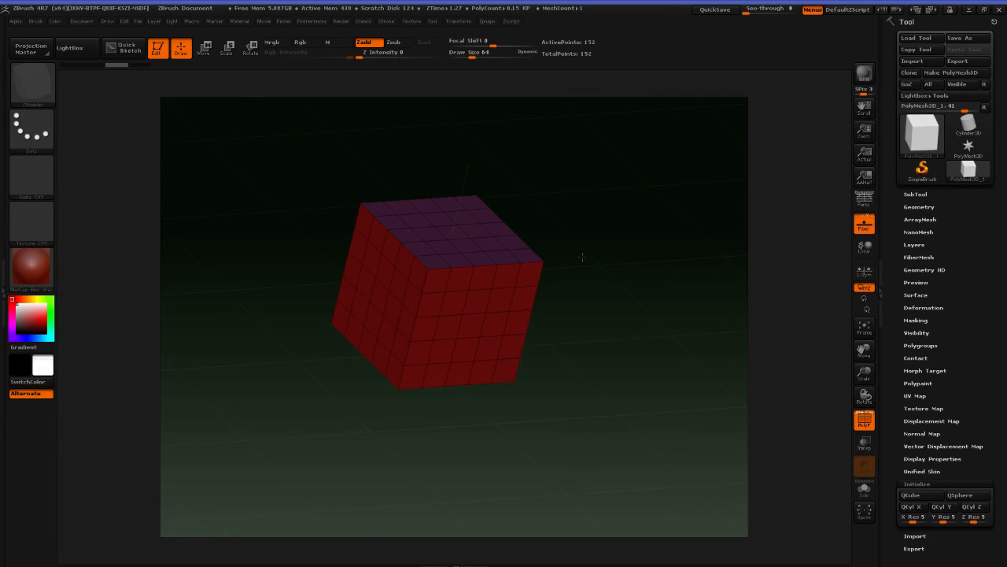
drag(487, 268, 511, 307)
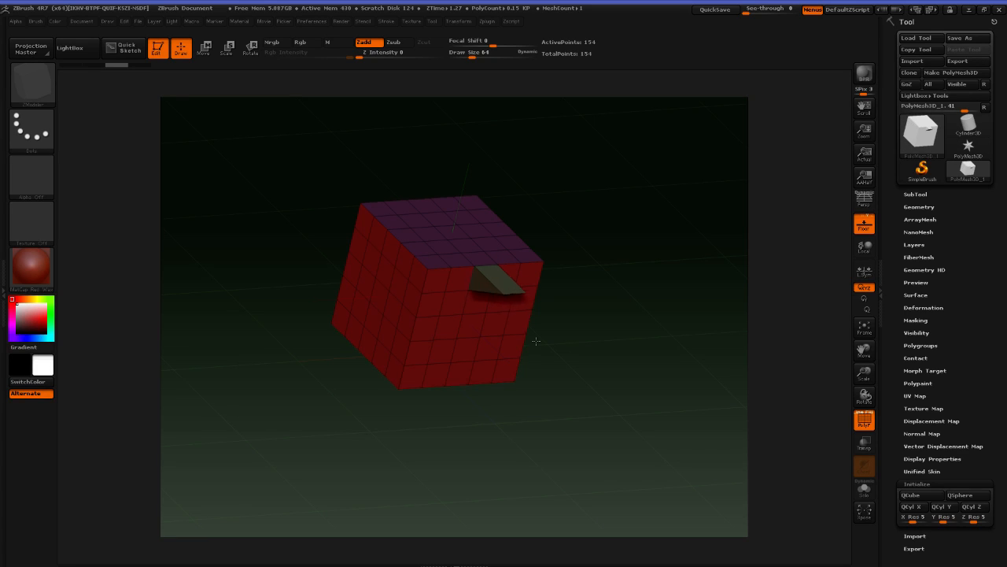
key(ctrl+z)
key(ctrl+shift+z)
key(ctrl+z)
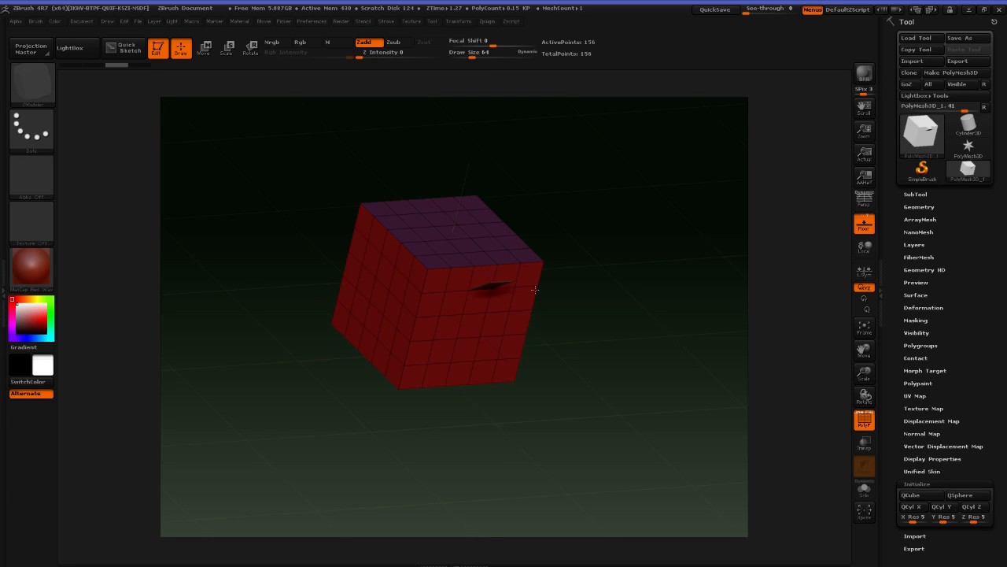
mouse_move(561, 255)
mouse_down()
mouse_move(564, 220)
mouse_move(569, 253)
mouse_up()
mouse_move(681, 278)
mouse_down()
mouse_move(654, 180)
mouse_move(648, 252)
mouse_move(600, 275)
mouse_move(636, 294)
mouse_move(627, 222)
mouse_move(650, 200)
mouse_move(641, 243)
mouse_move(666, 275)
mouse_move(706, 223)
mouse_move(681, 295)
mouse_move(654, 270)
mouse_move(687, 256)
mouse_move(675, 292)
mouse_up()
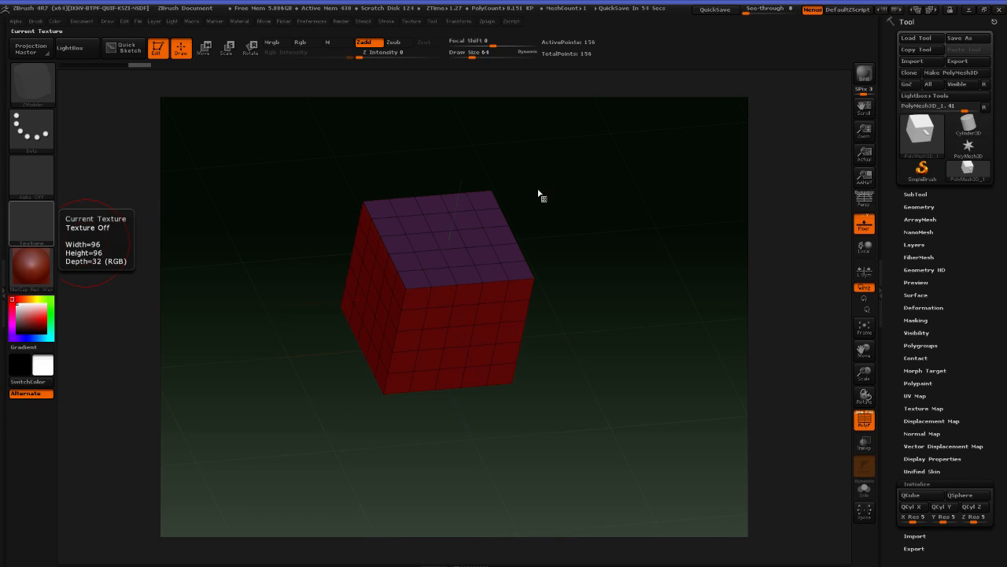
Extrude two neighbouring edges outward from the border between the cube's top and front faces
drag(578, 233, 602, 233)
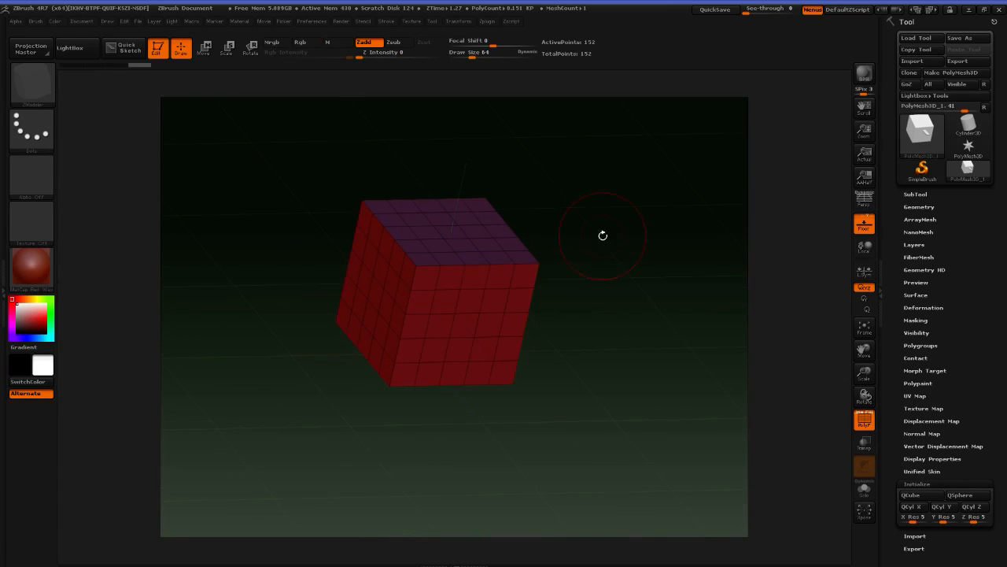
drag(475, 268, 621, 432)
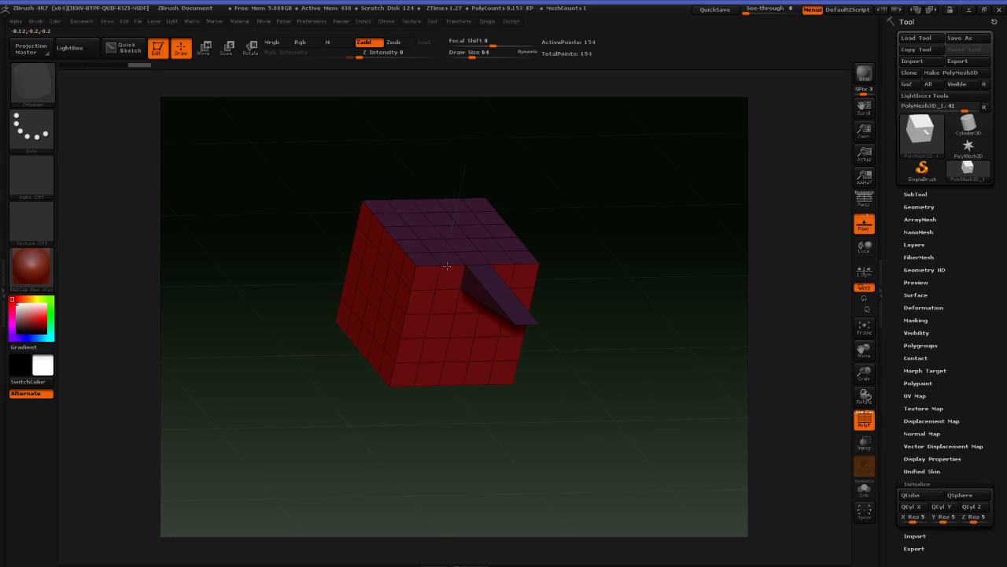
drag(446, 266, 578, 428)
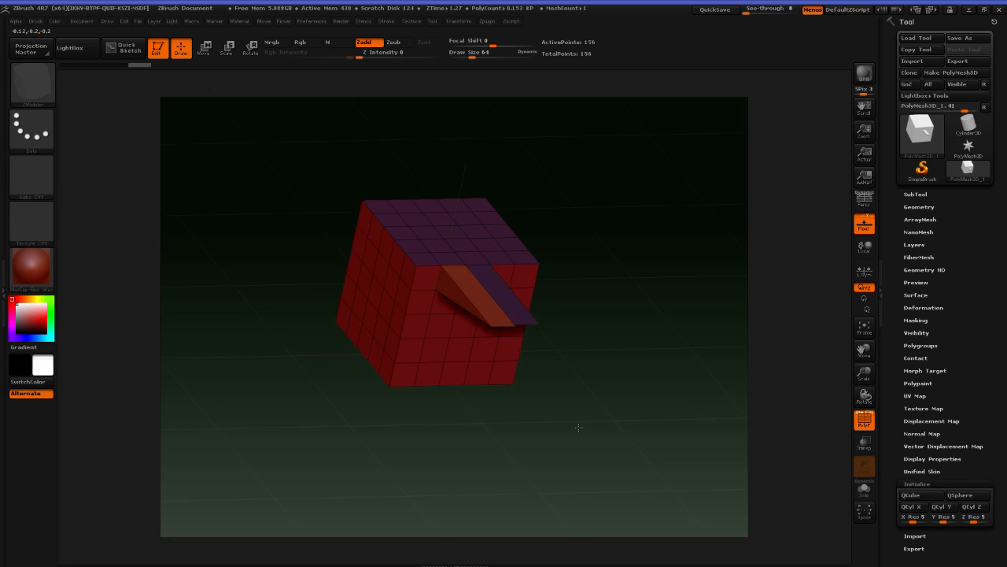
Cycle the second extrusion's PolyGroup until it matches the neighbouring strip, and shorten the extrusion
key(alt)
key(alt)
key(alt)
drag(579, 427, 576, 423)
key(alt)
key(alt)
key(alt)
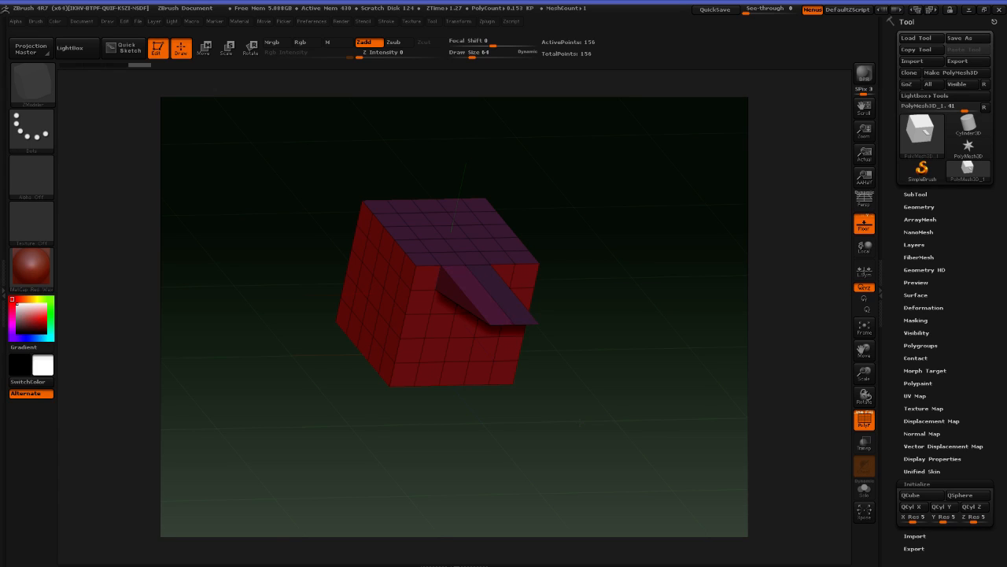
key(alt)
key(alt)
key(alt)
key(alt)
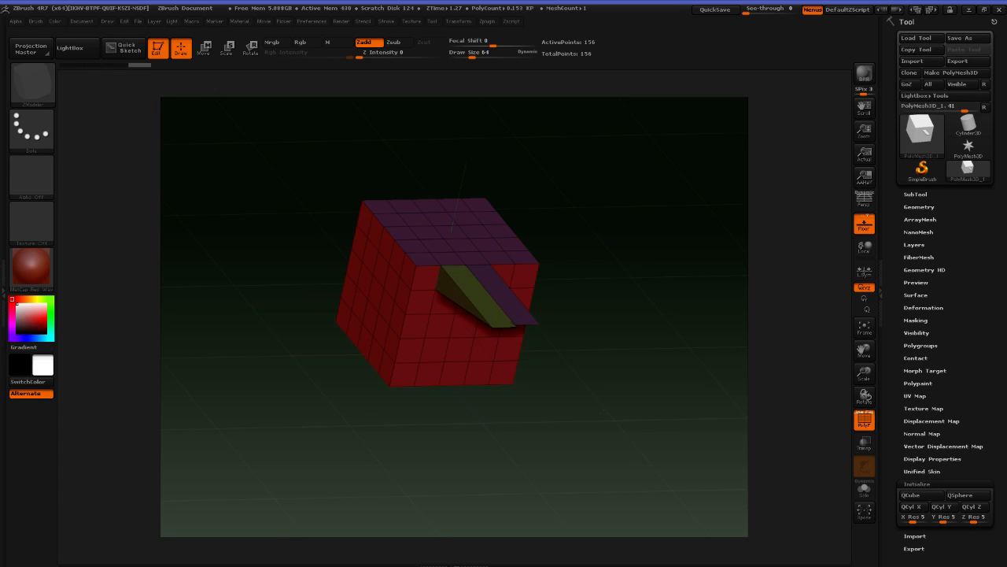
key(alt)
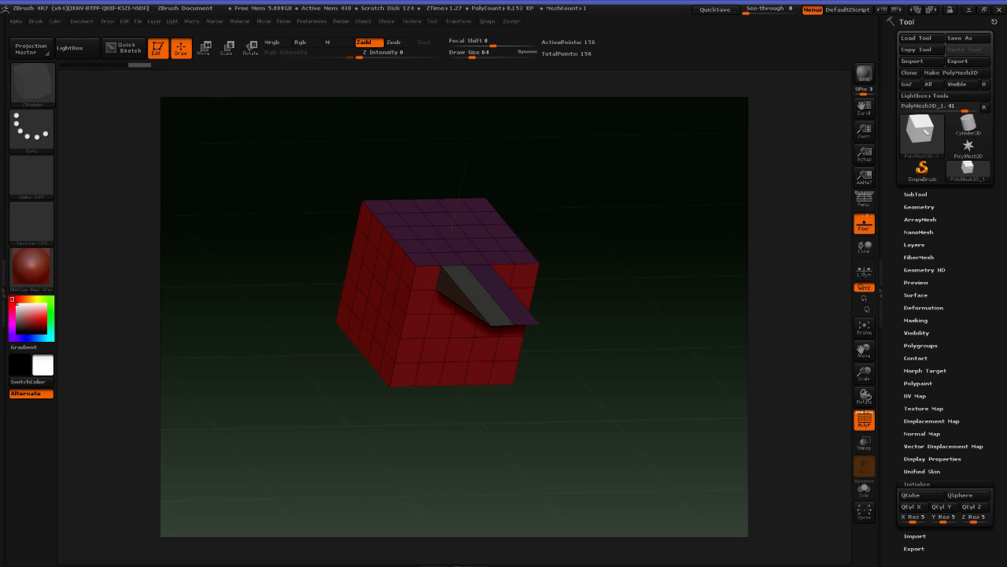
key(alt)
drag(604, 401, 609, 275)
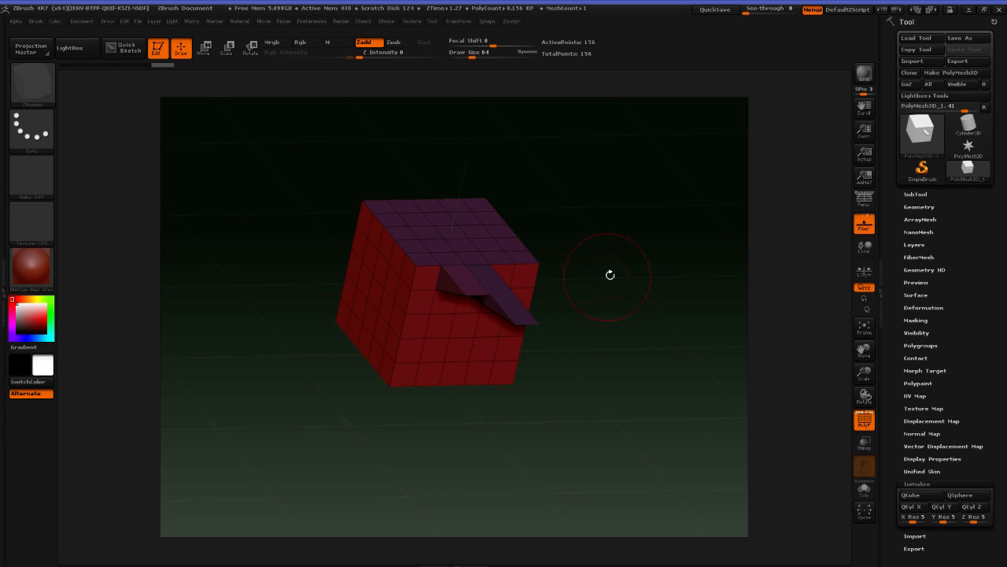
Retry the second edge extrusion and undo all edge extrusions on the cube
key(ctrl+z)
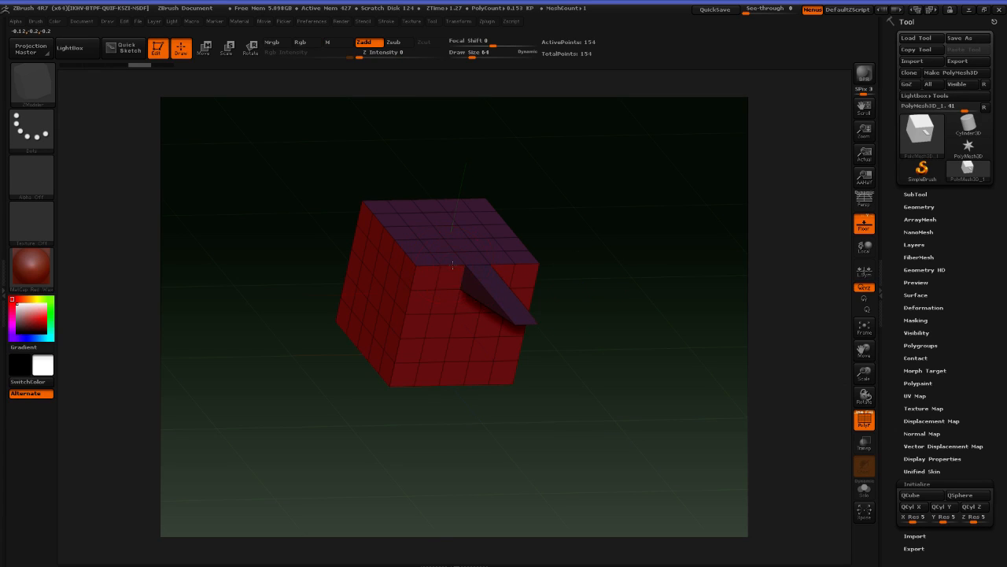
click(460, 266)
key(ctrl+z)
click(454, 265)
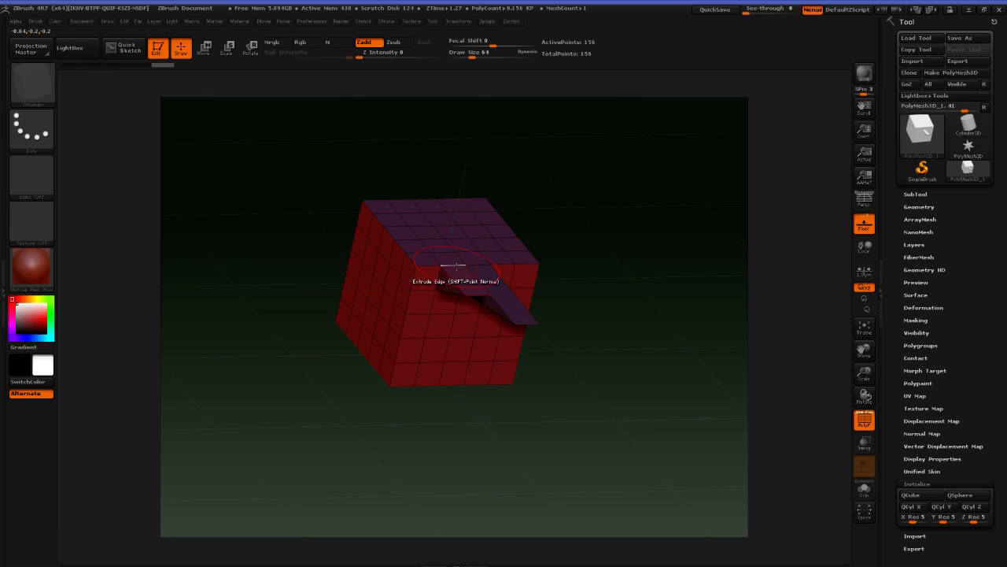
drag(670, 281, 658, 240)
key(ctrl+z)
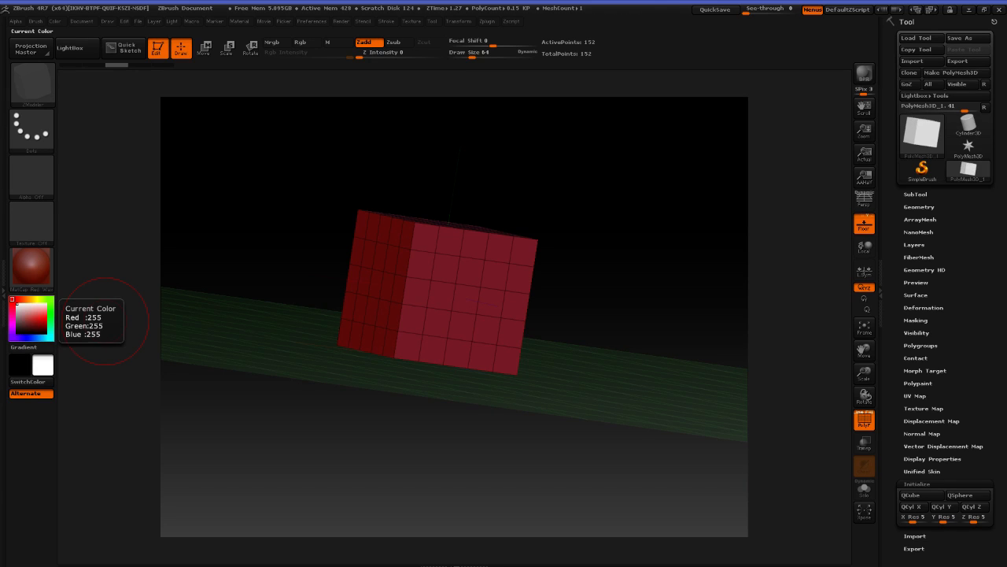
Set the Extrude target to EdgeLoop Partial and try it on a vertical edge loop of the cube's front face, undoing the test extrusion
drag(565, 200, 546, 231)
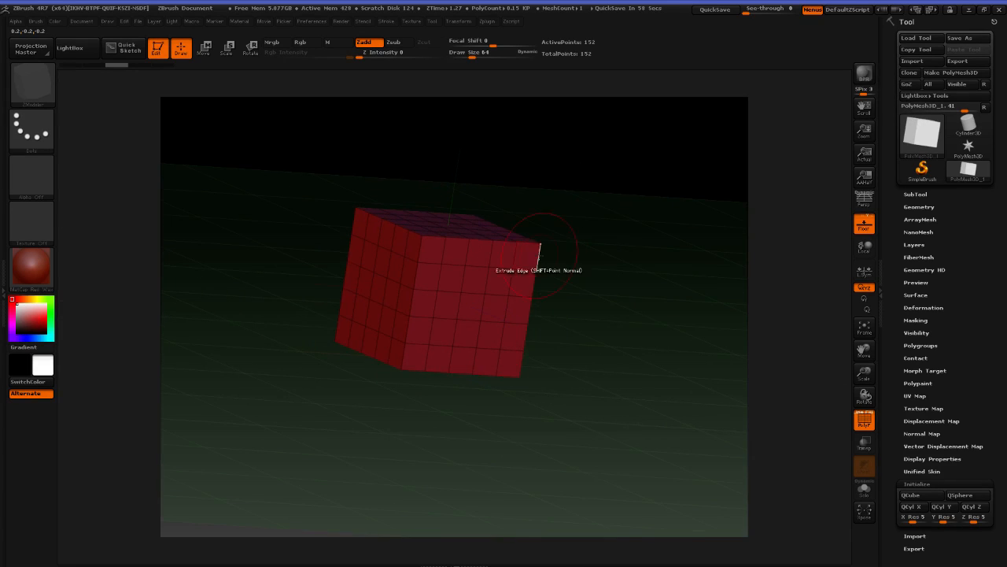
key(space)
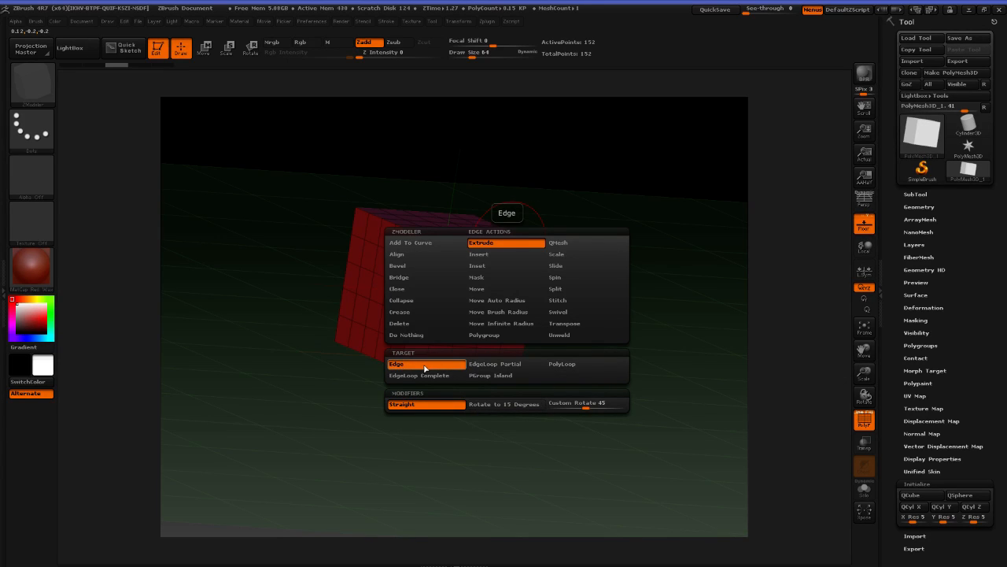
click(499, 365)
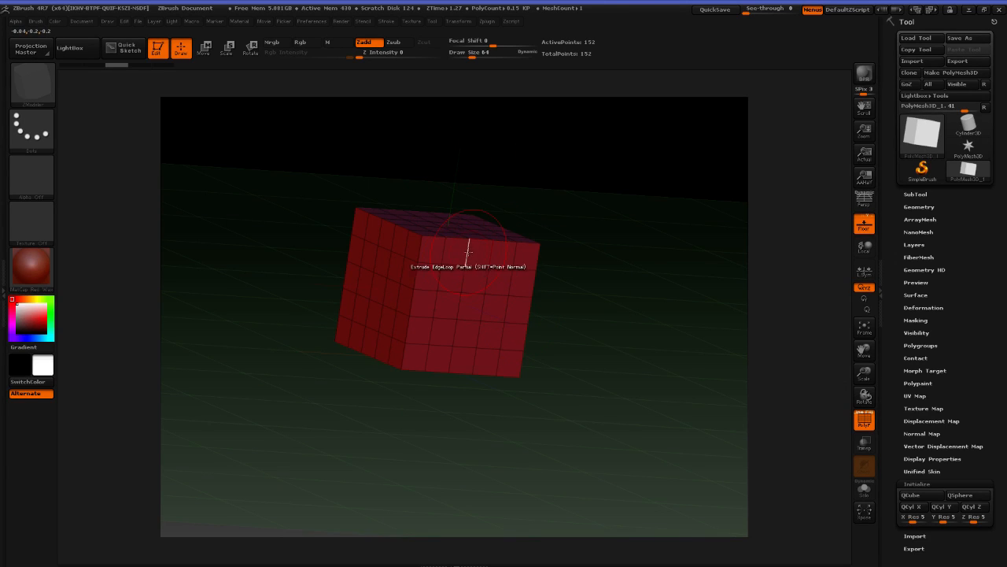
drag(468, 239, 455, 340)
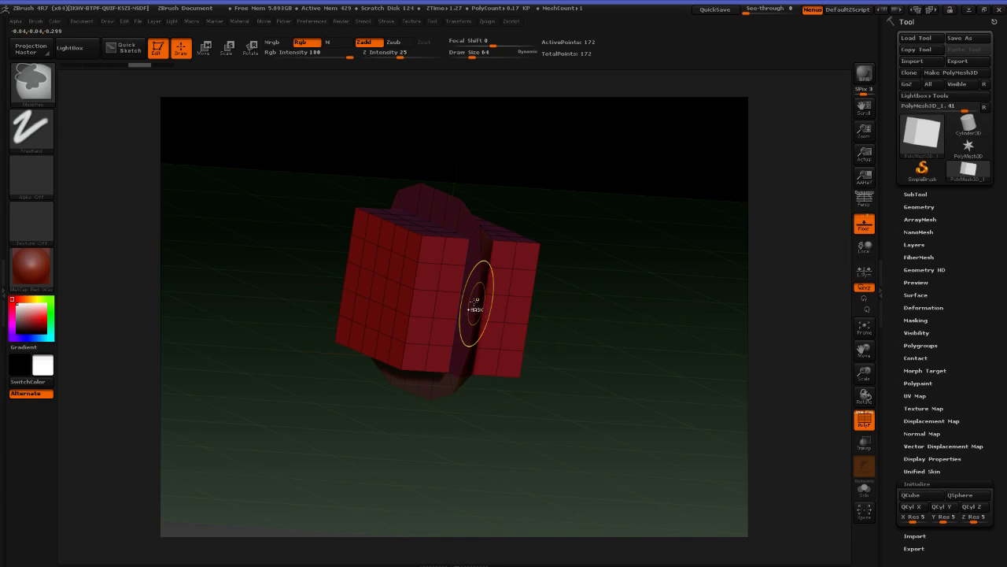
key(ctrl+z)
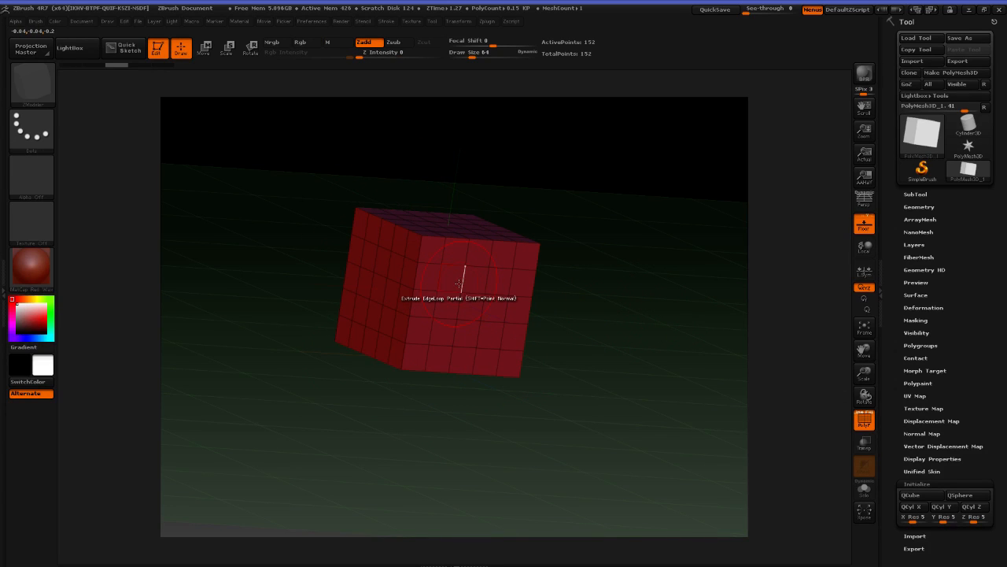
Repeat the EdgeLoop Partial extrusion on a vertical edge loop of the cube and undo it
drag(460, 283, 589, 283)
key(ctrl+z)
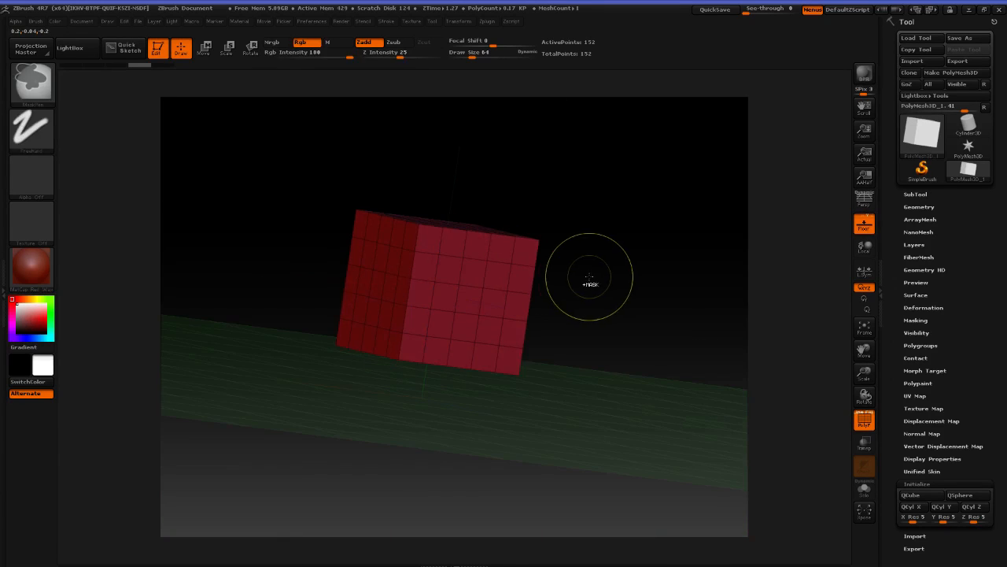
Set the Extrude target to PGroup Island and test it on the borders of different cube faces, undoing each extrusion
key(space)
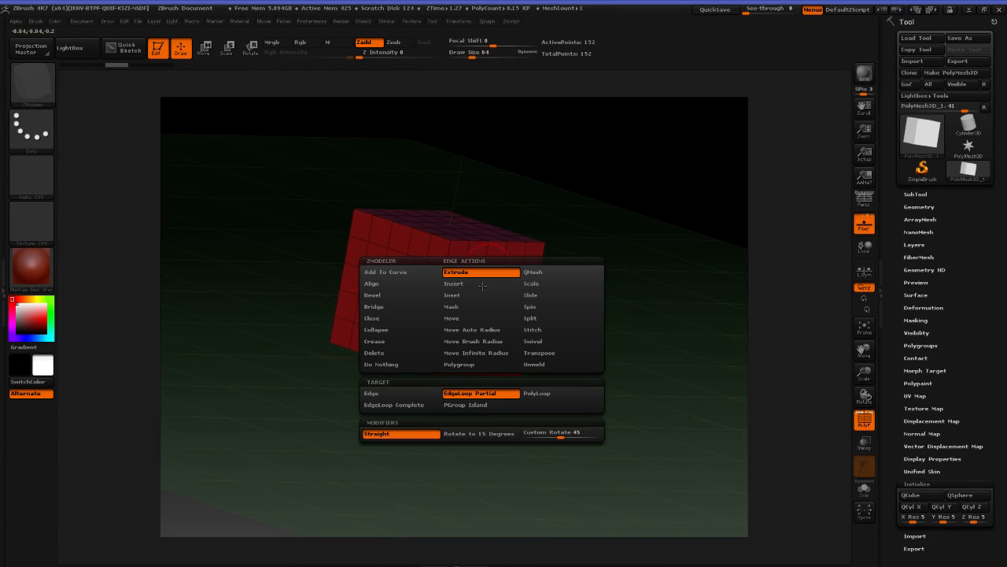
click(491, 409)
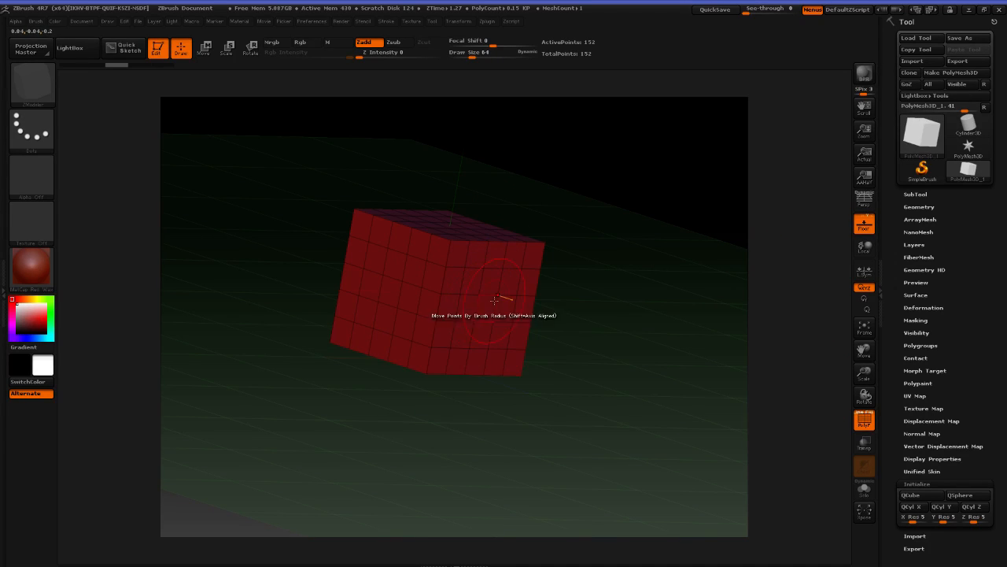
drag(495, 304, 527, 332)
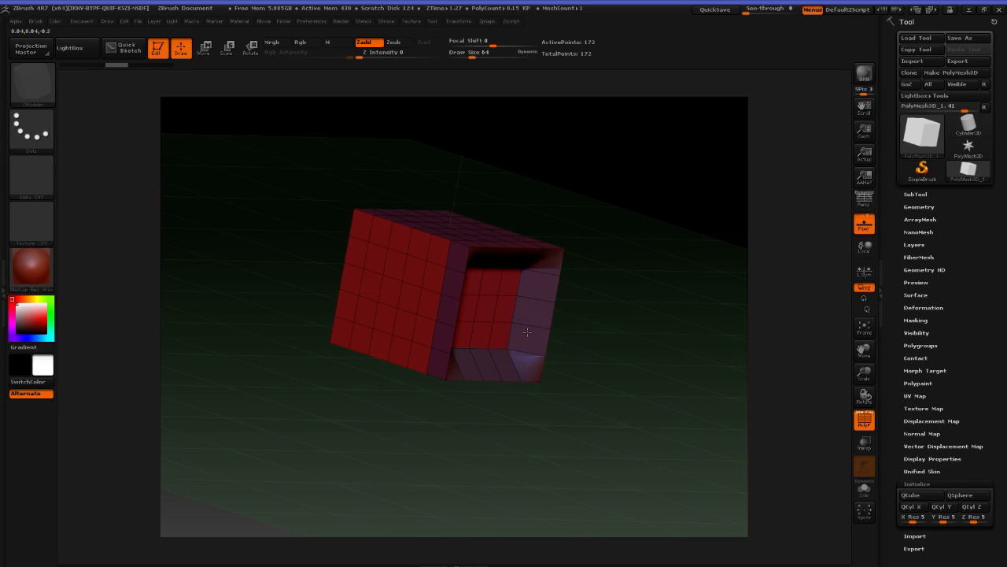
key(ctrl+z)
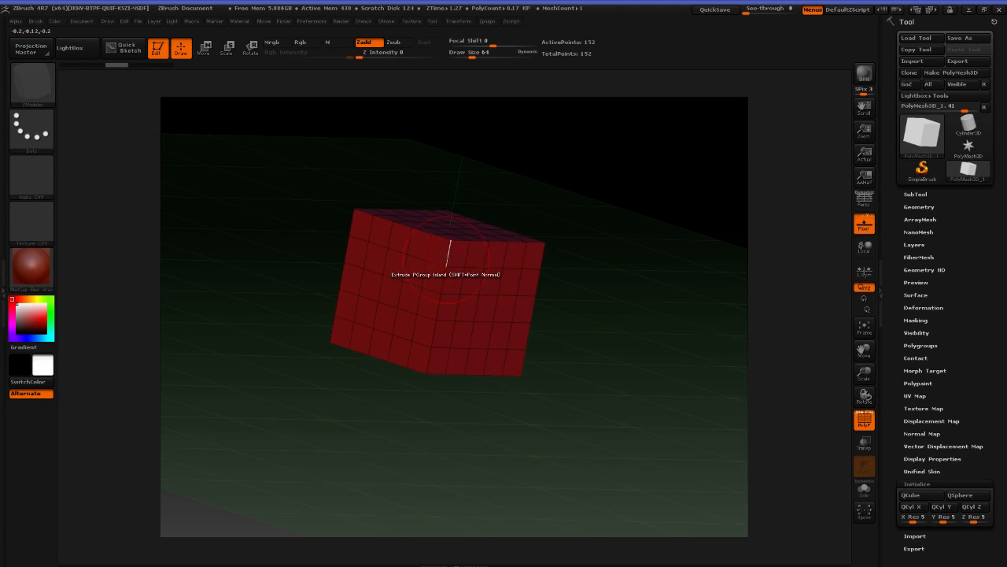
mouse_move(448, 263)
mouse_down()
mouse_move(370, 273)
mouse_move(428, 289)
mouse_up()
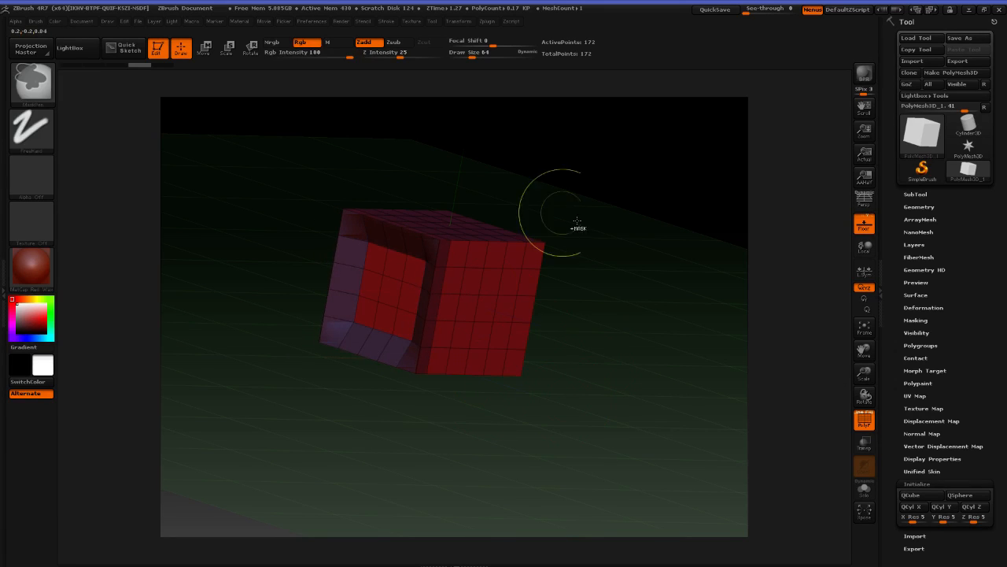
key(ctrl+z)
mouse_move(427, 367)
mouse_down()
mouse_move(674, 310)
mouse_move(478, 252)
mouse_move(506, 221)
mouse_move(544, 117)
mouse_up()
mouse_move(605, 219)
mouse_down()
mouse_move(647, 207)
mouse_move(652, 184)
mouse_move(636, 213)
mouse_up()
key(ctrl+z)
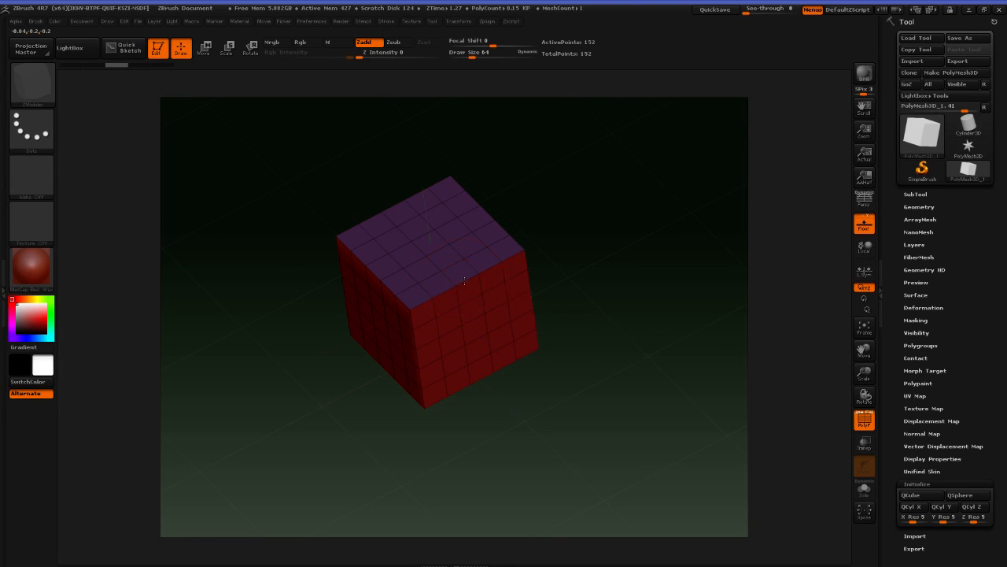
Set the Extrude modifier to Rotate to 15 Degrees and try it on the top face's PGroup border, undoing the extrusion
key(space)
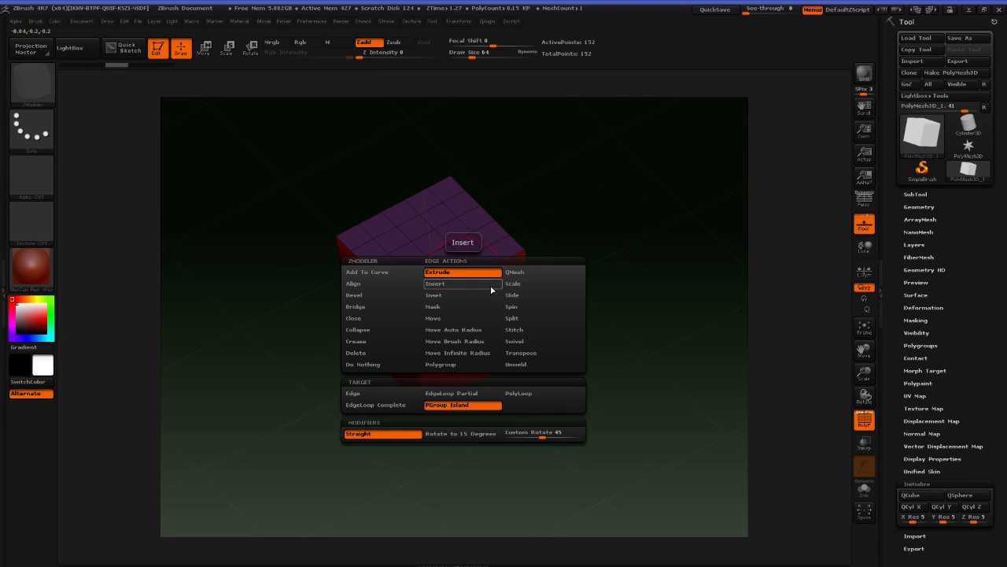
click(455, 433)
drag(450, 292, 505, 214)
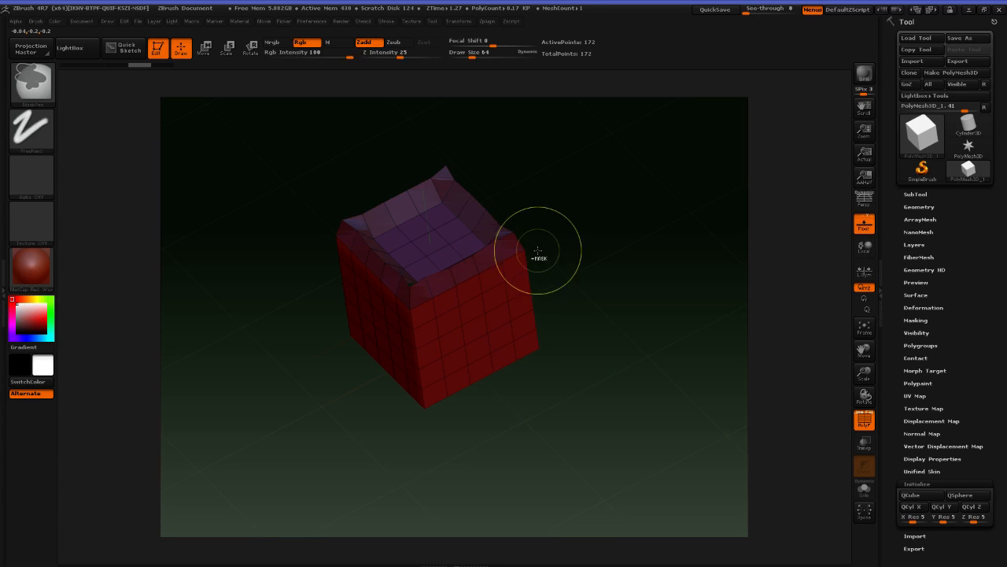
key(ctrl+z)
drag(599, 288, 530, 292)
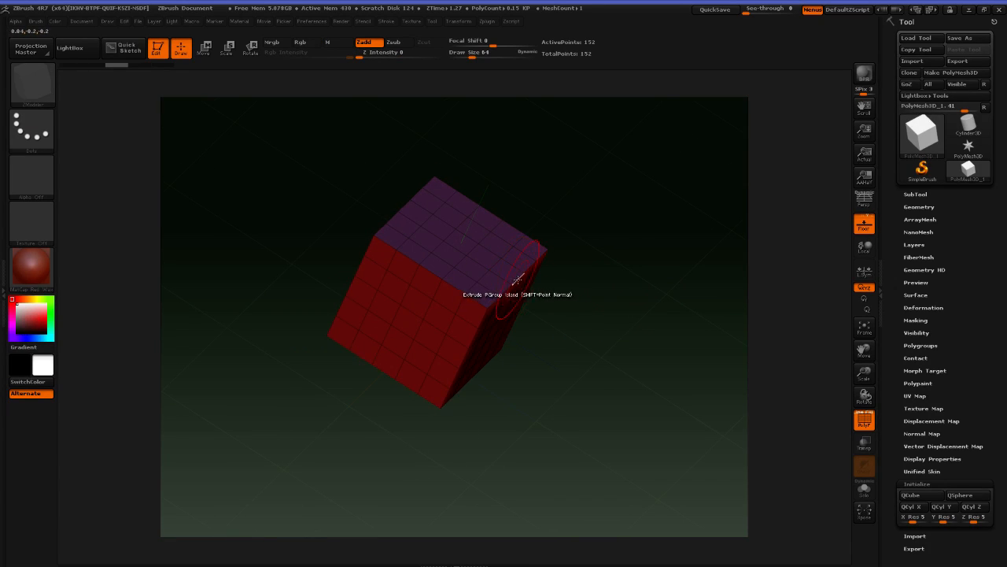
Set the Extrude target to Edge and extrude neighbouring edges along the cube's top border, inspecting their angle
key(space)
click(423, 395)
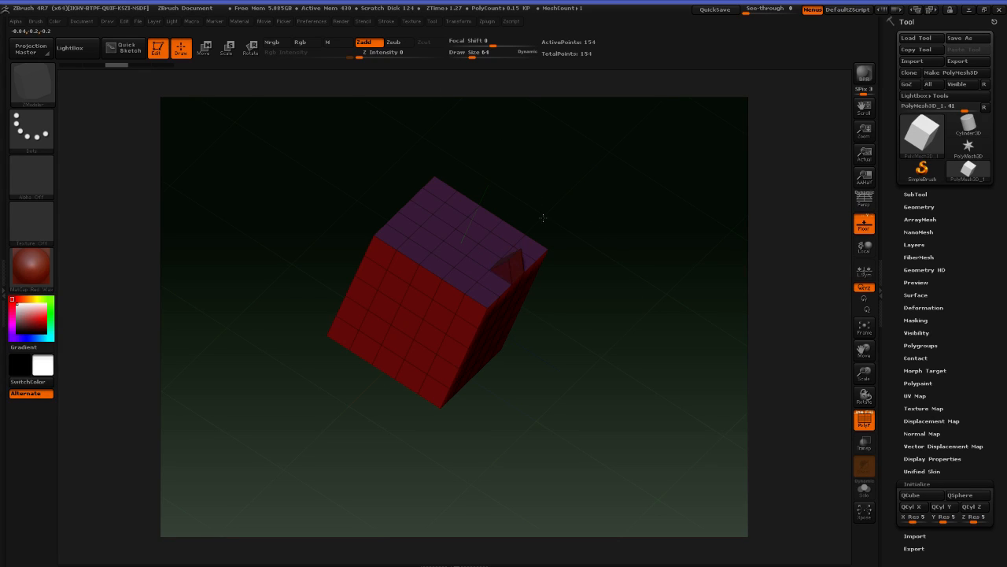
click(488, 301)
click(488, 301)
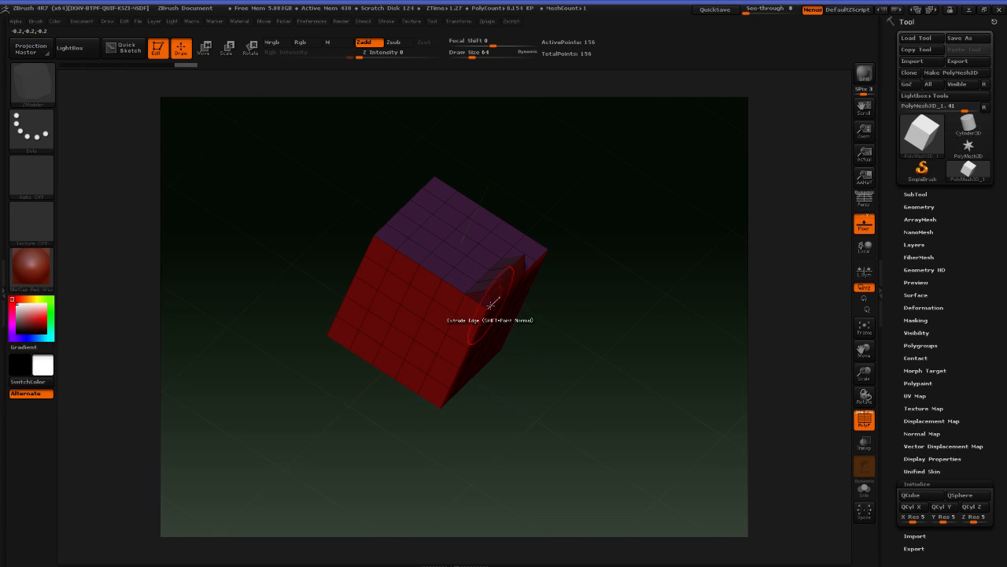
drag(630, 206, 668, 199)
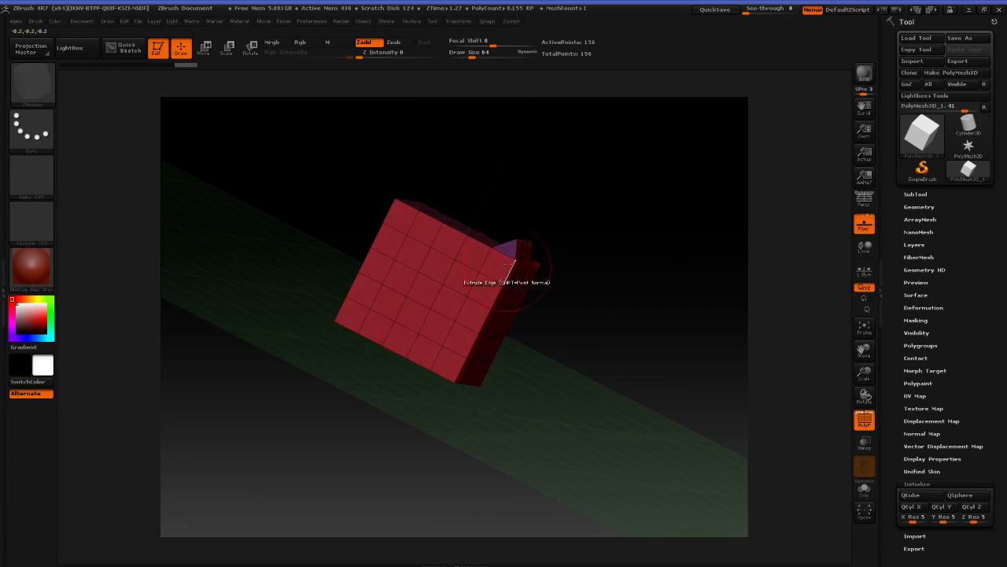
drag(691, 293, 661, 299)
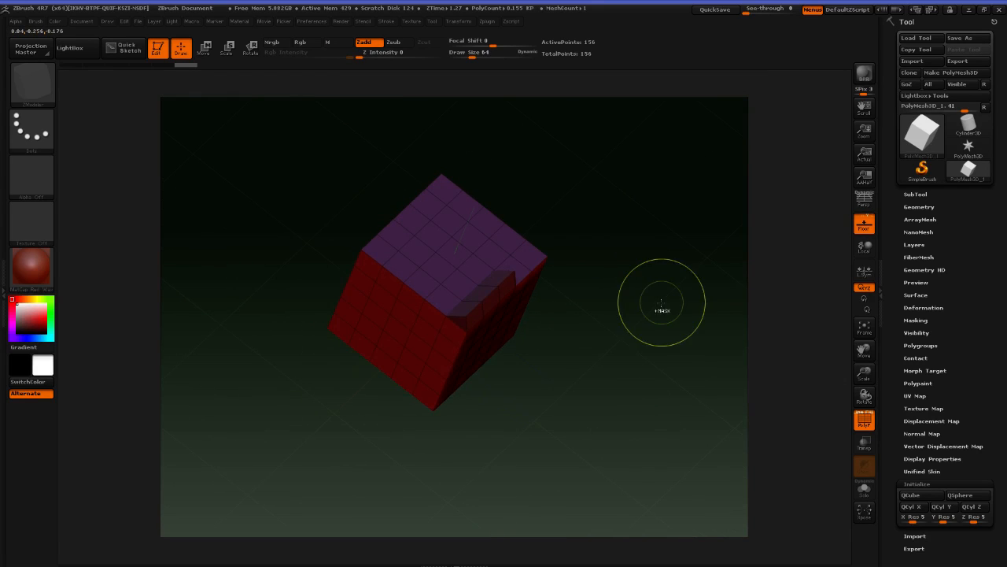
Undo the edge extrusions on the top border and return to the plain cube
key(ctrl+z)
key(ctrl+z)
key(ctrl+z)
key(ctrl+z)
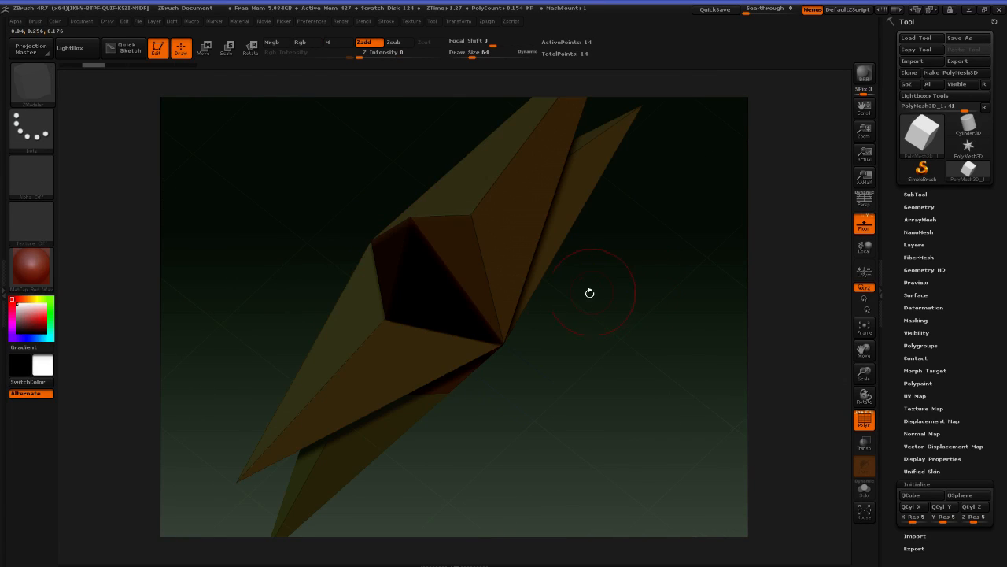
drag(603, 313, 241, 84)
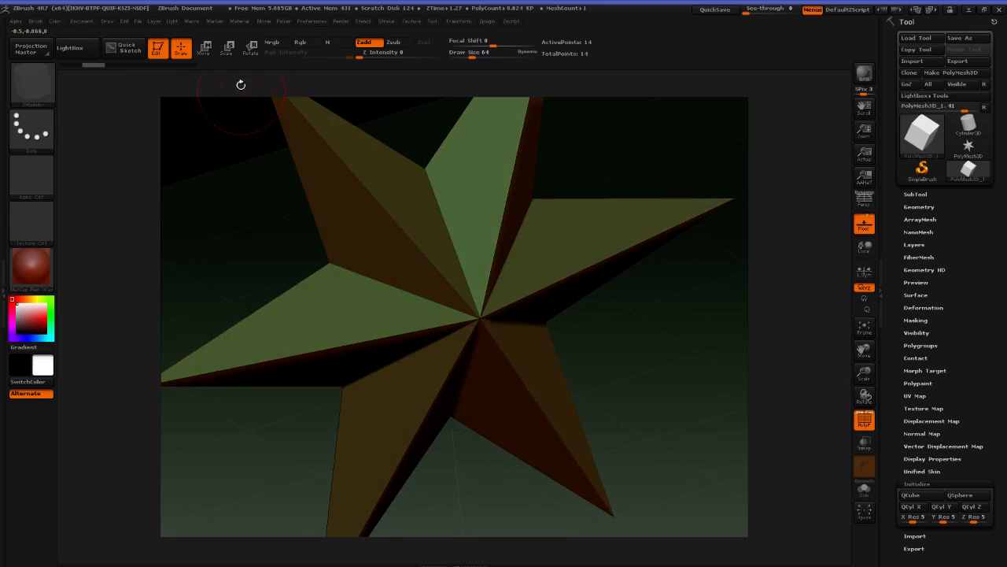
click(156, 66)
key(ctrl+z)
key(ctrl+z)
drag(592, 224, 612, 241)
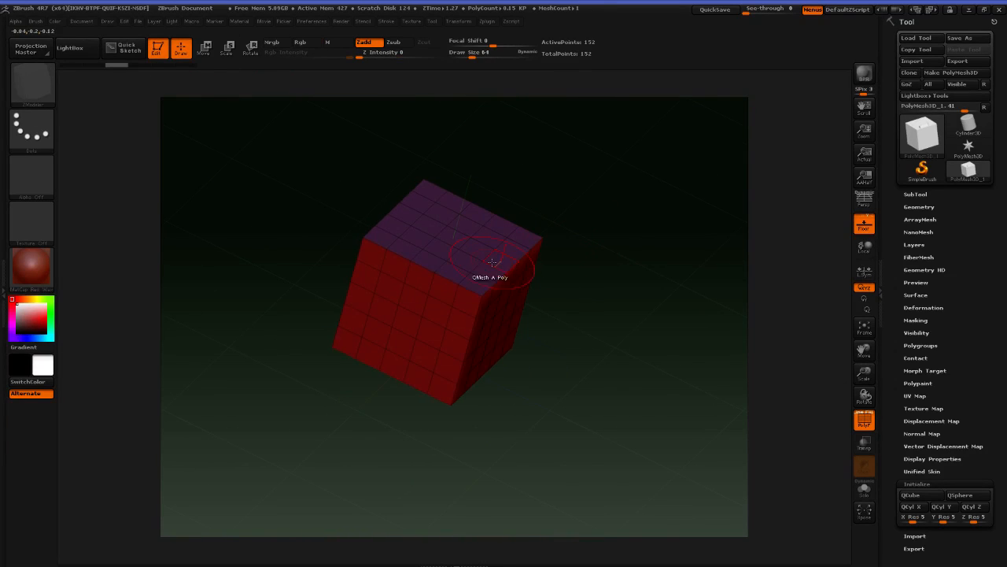
Switch the Extrude modifier to Custom Rotate and extrude one edge outward from the cube's top border near a corner
key(space)
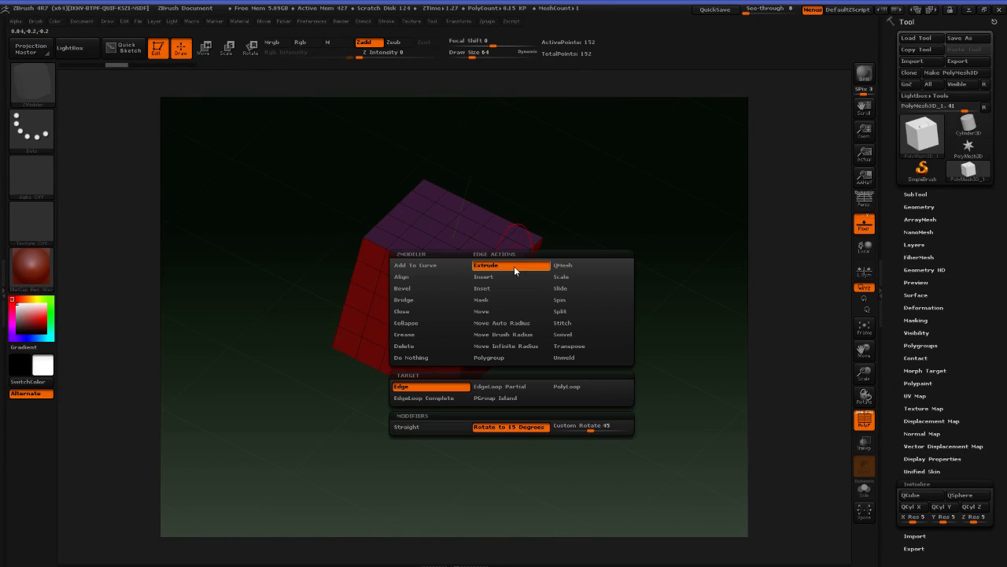
click(564, 429)
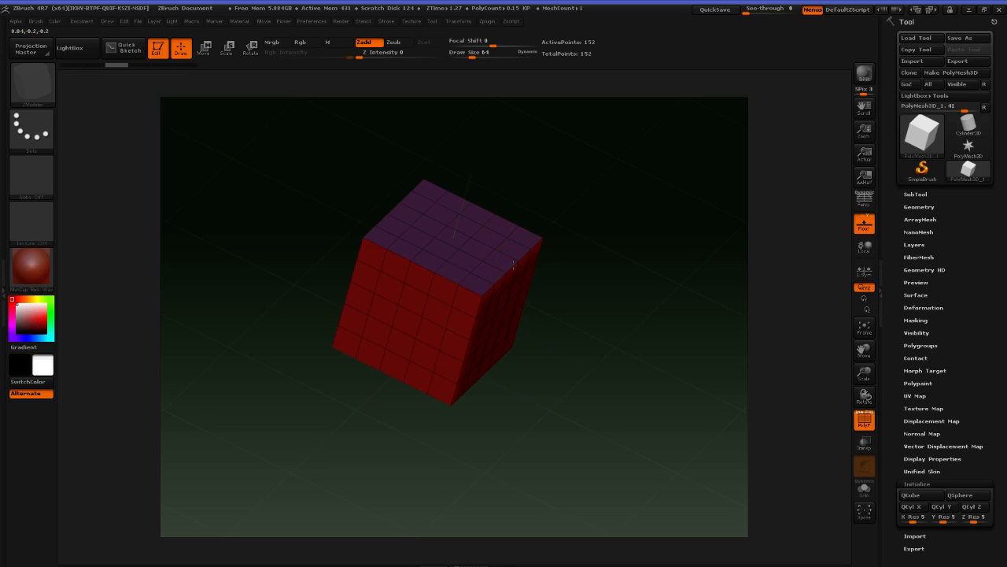
key(space)
drag(469, 292, 487, 378)
drag(645, 370, 487, 274)
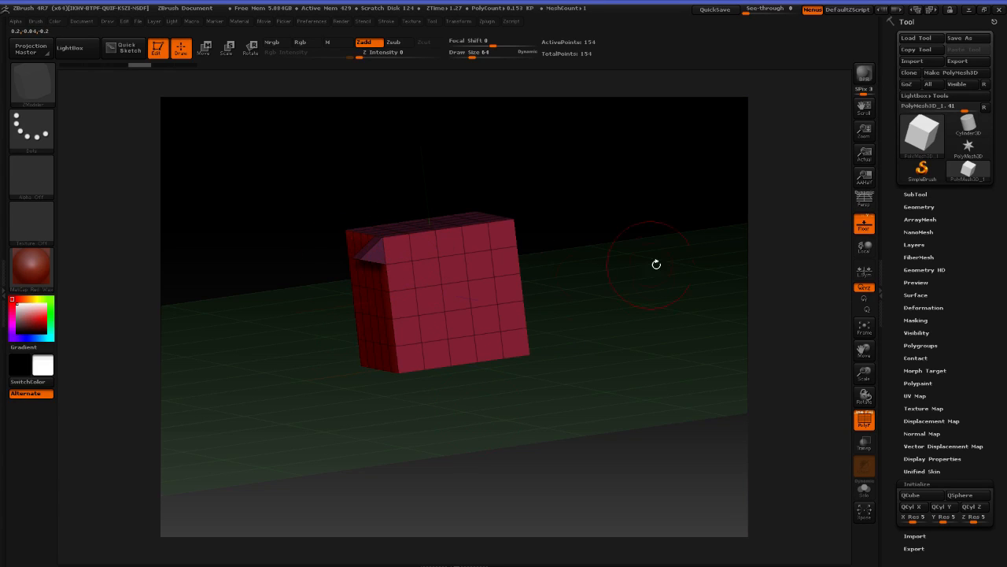
drag(656, 265, 679, 319)
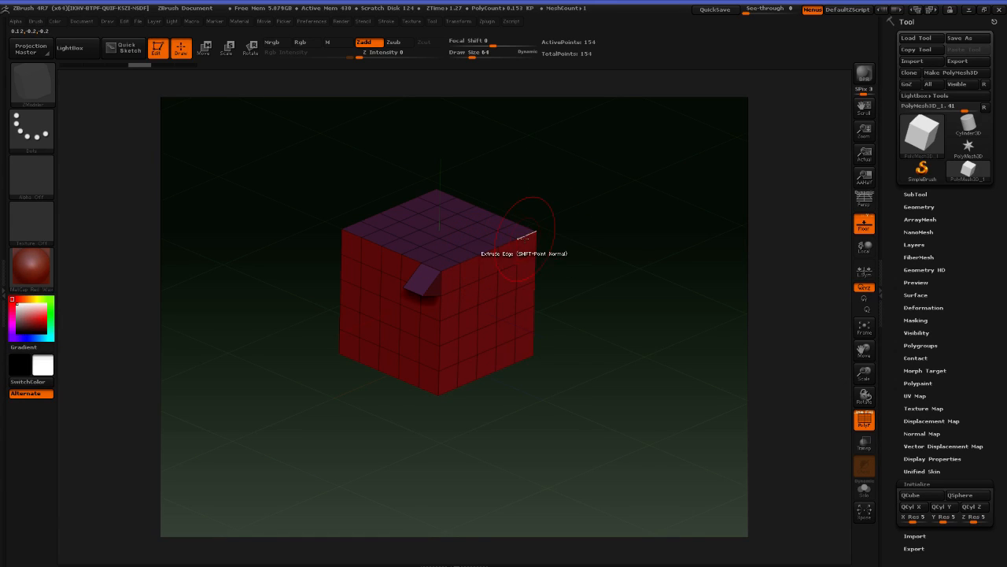
Extrude three more edges along the adjacent side of the top border, varying the Custom Rotate angle
key(space)
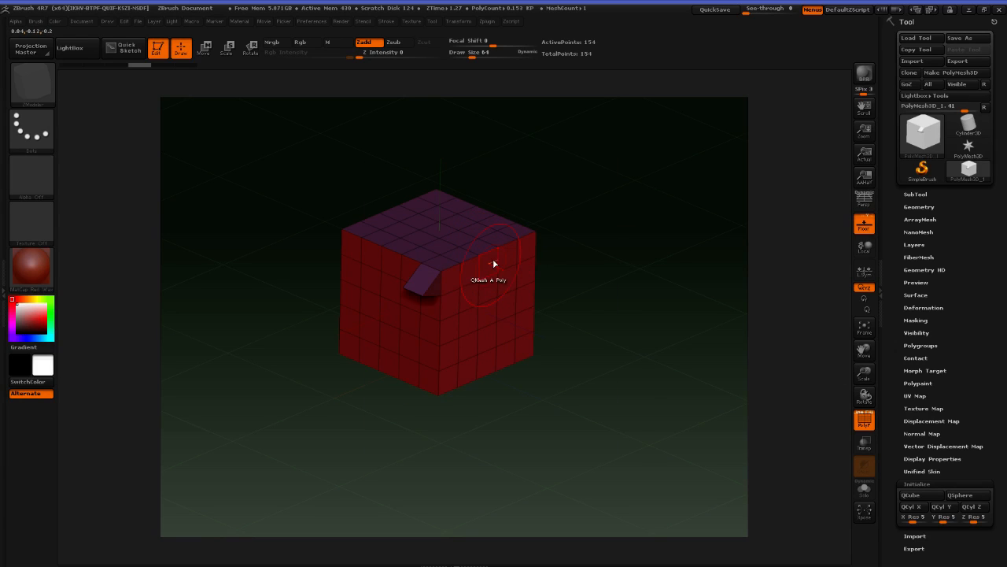
key(space)
key(space)
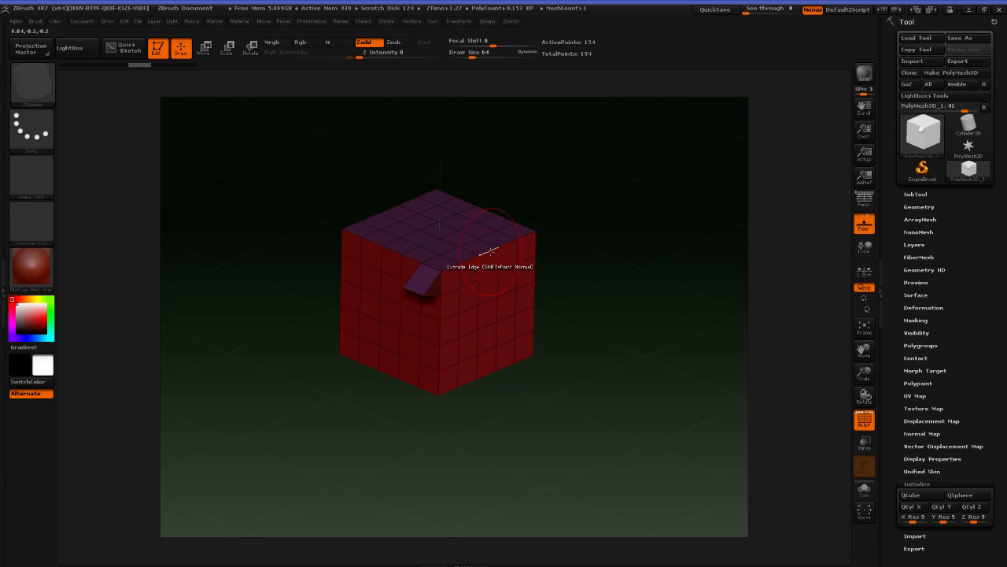
key(space)
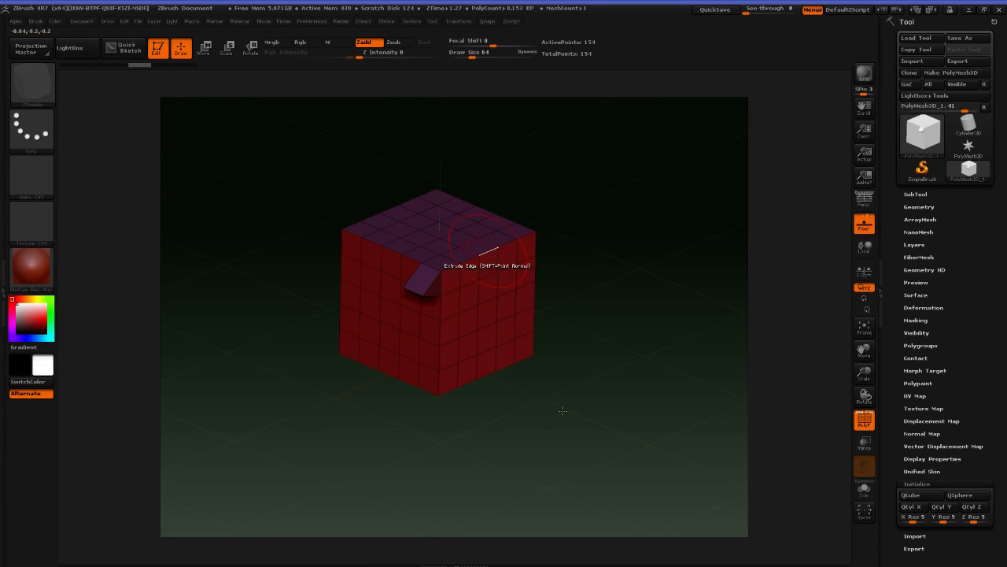
key(space)
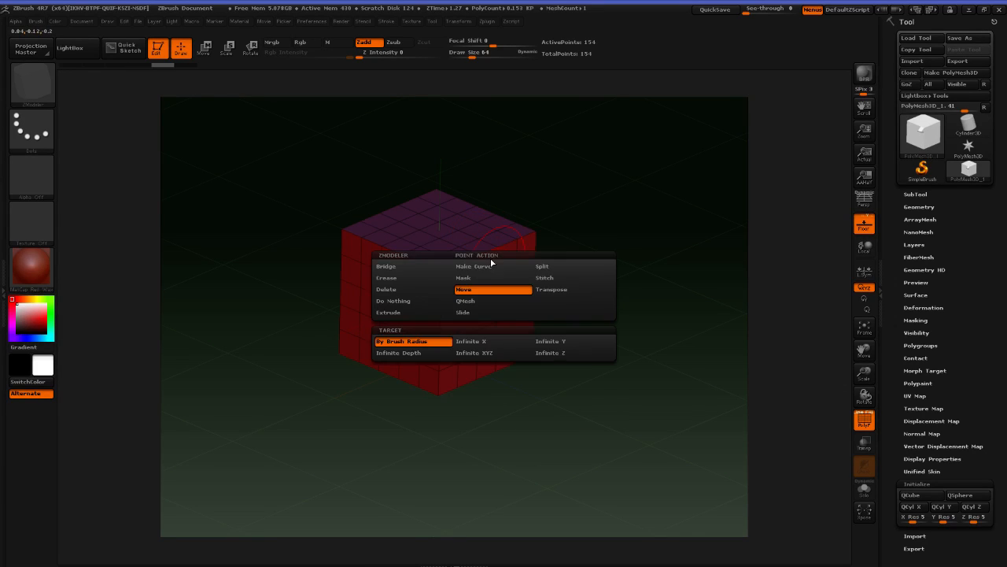
drag(283, 297, 572, 282)
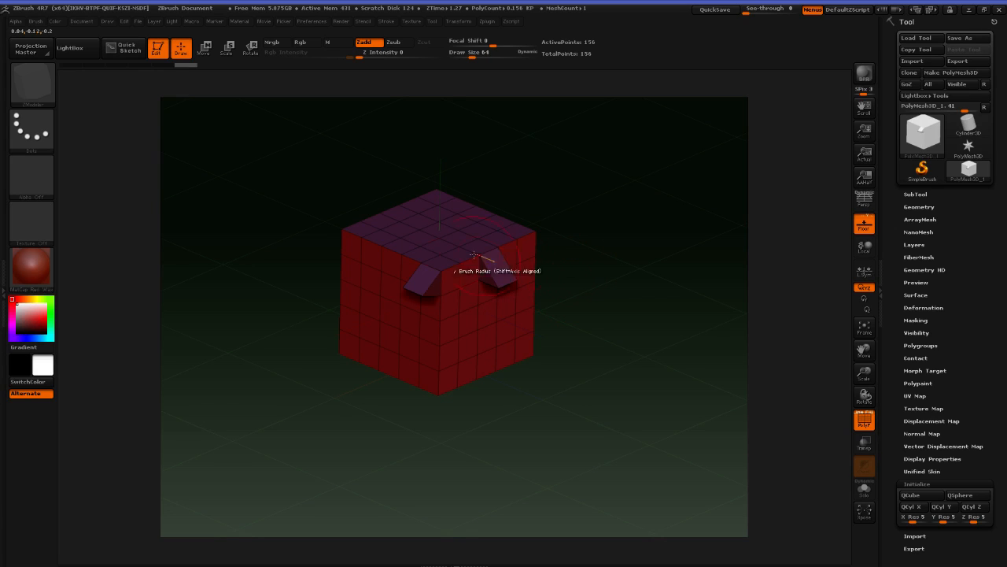
drag(468, 261, 593, 432)
drag(606, 379, 618, 346)
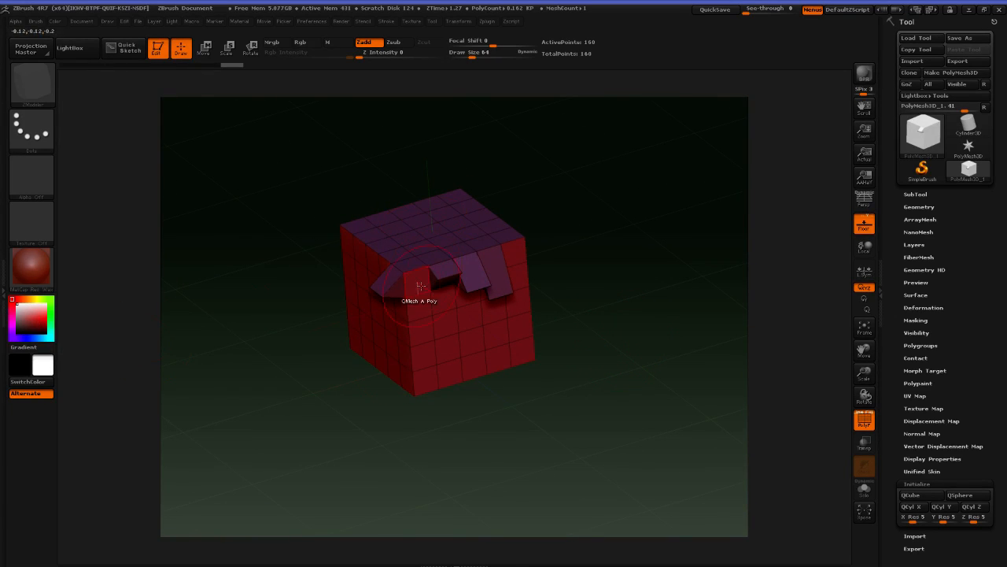
Set the Extrude modifier to Straight and extrude the remaining edge beside the corner into a long strip, inspecting it from several sides
key(space)
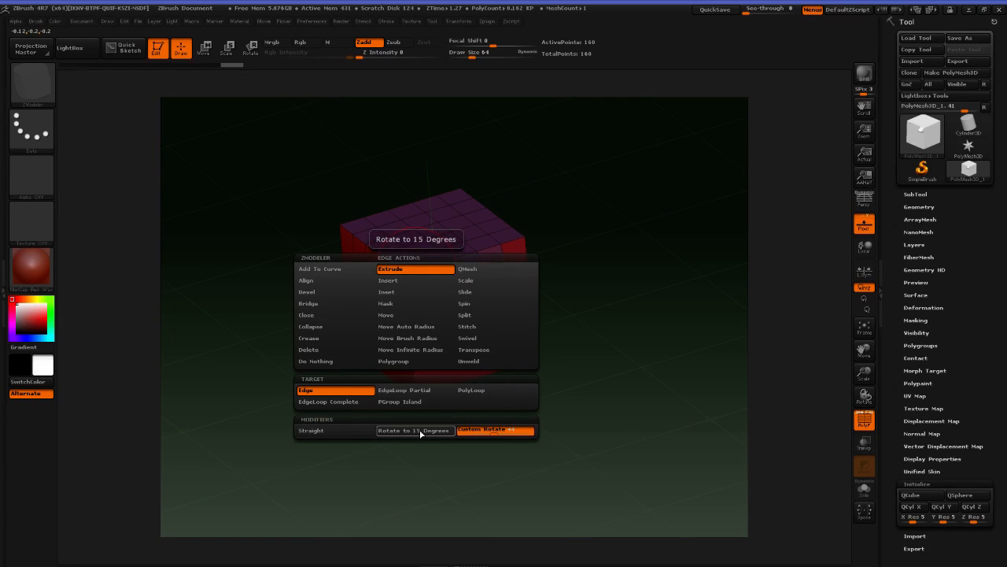
click(341, 431)
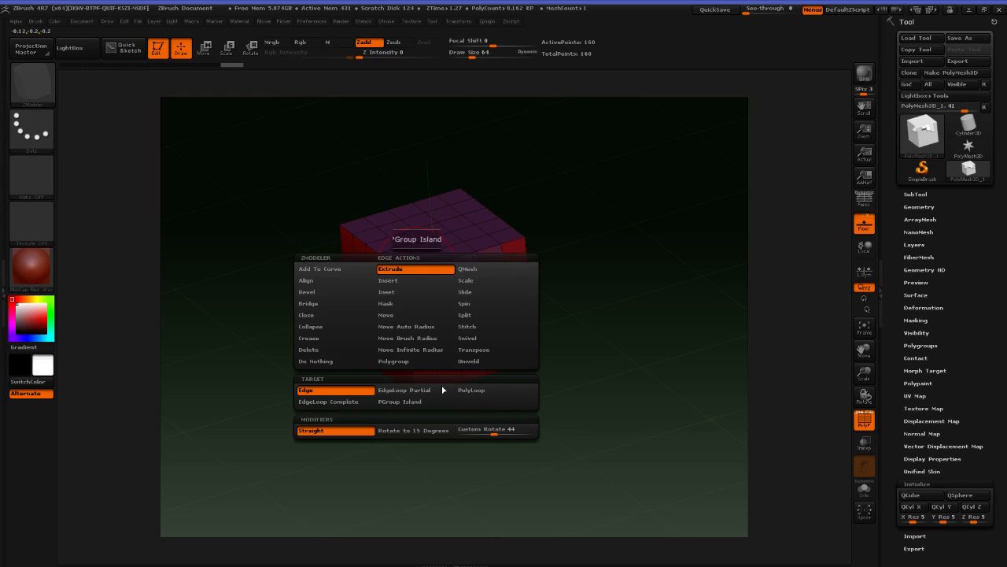
drag(415, 273, 482, 321)
mouse_move(617, 377)
mouse_down()
mouse_move(568, 370)
mouse_move(605, 388)
mouse_up()
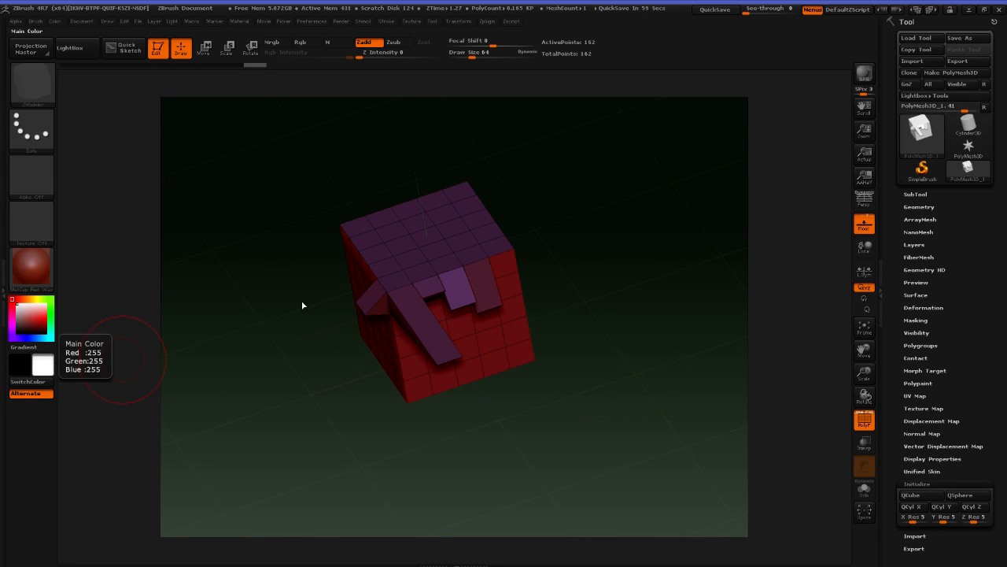
drag(693, 261, 604, 336)
drag(532, 226, 579, 323)
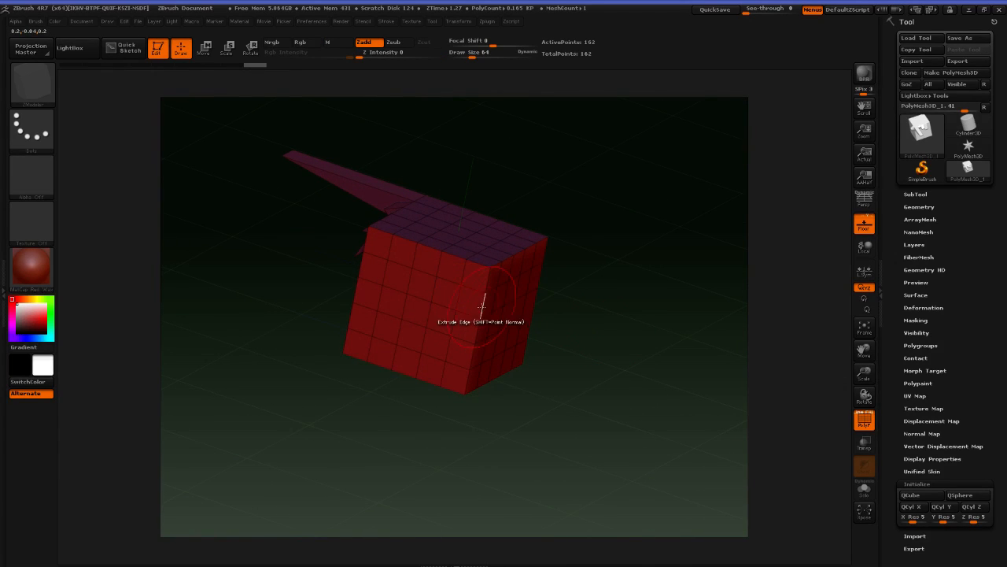
Set the Extrude target to EdgeLoop Complete and try it on a vertical corner edge of the cube, undoing the extrusion
key(space)
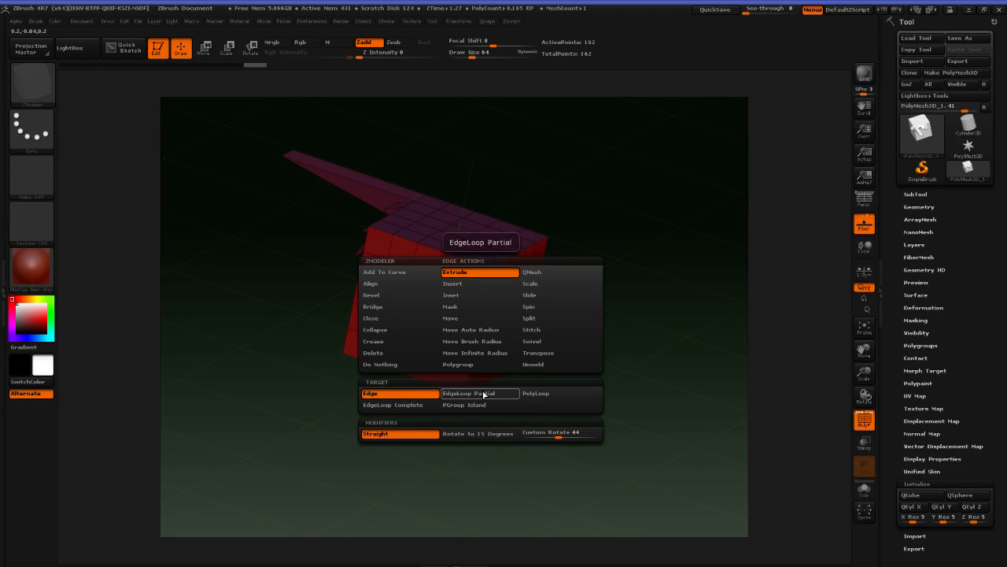
click(393, 405)
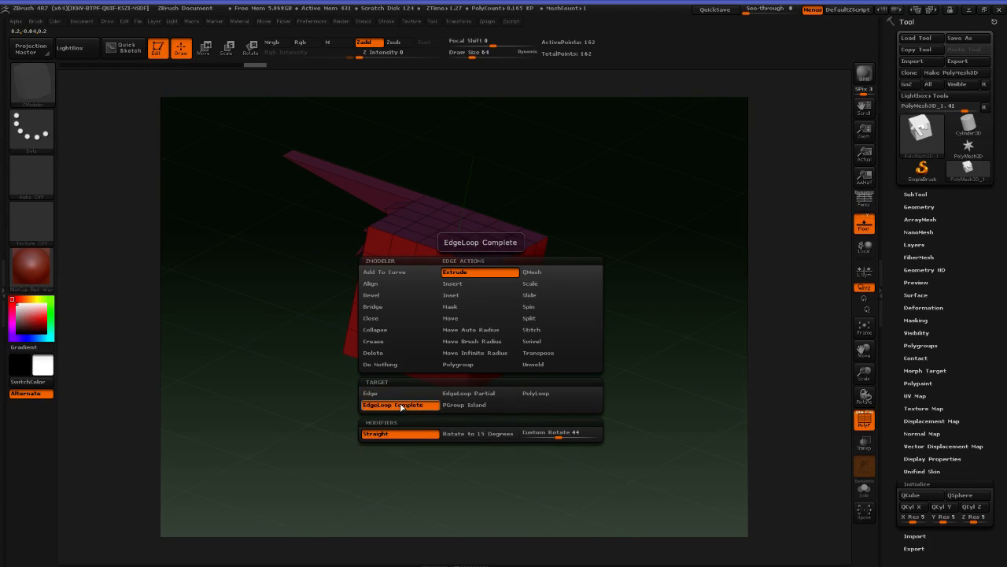
drag(482, 302, 604, 299)
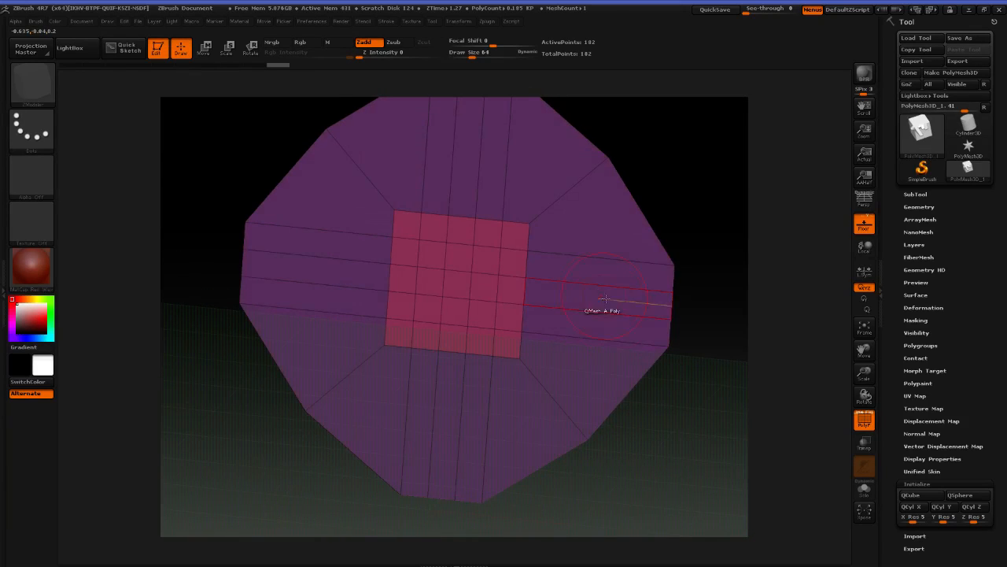
mouse_move(672, 411)
mouse_down()
mouse_move(695, 265)
mouse_move(636, 321)
mouse_up()
key(ctrl+z)
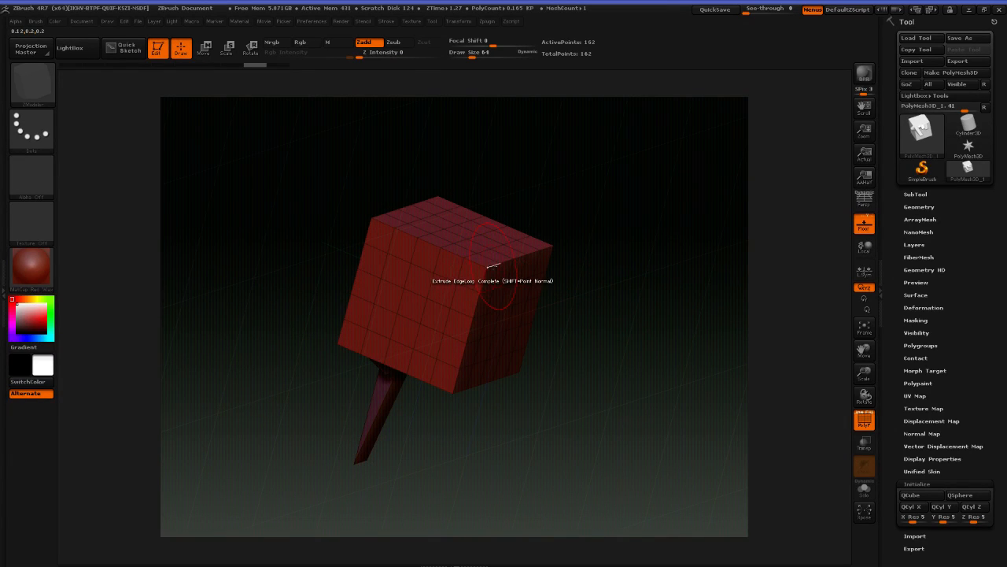
Set the Extrude modifier to Rotate to 15 Degrees, try it on the complete edge loop around the cube's top, and undo the extrusion
key(space)
click(498, 427)
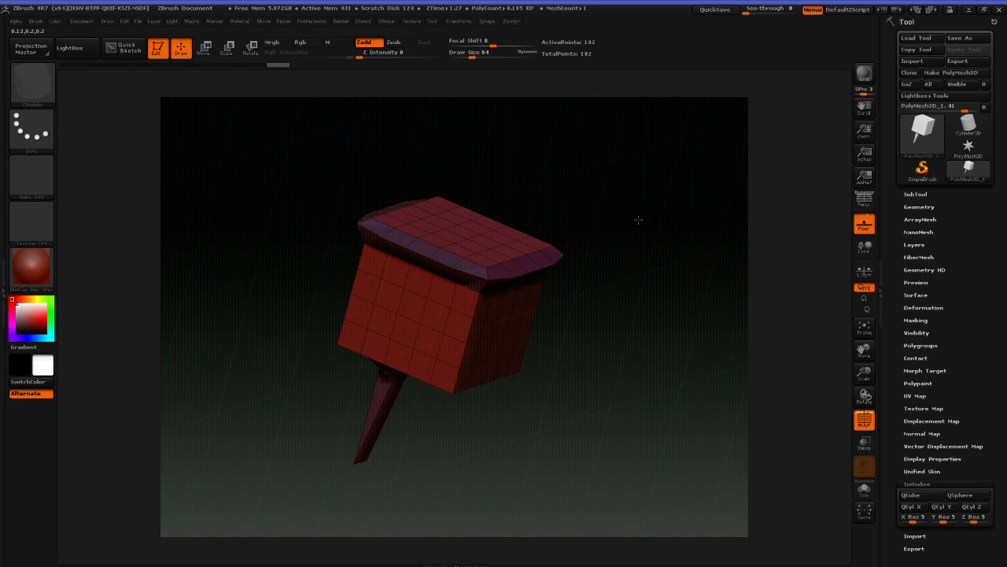
mouse_move(638, 218)
mouse_down()
mouse_move(591, 218)
mouse_move(643, 205)
mouse_up()
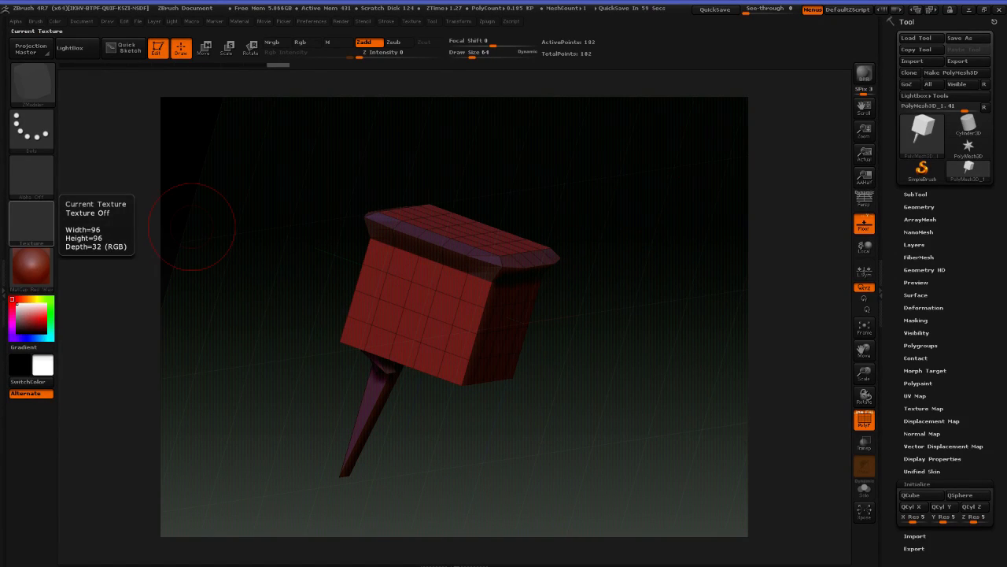
drag(1, 182, 0, 118)
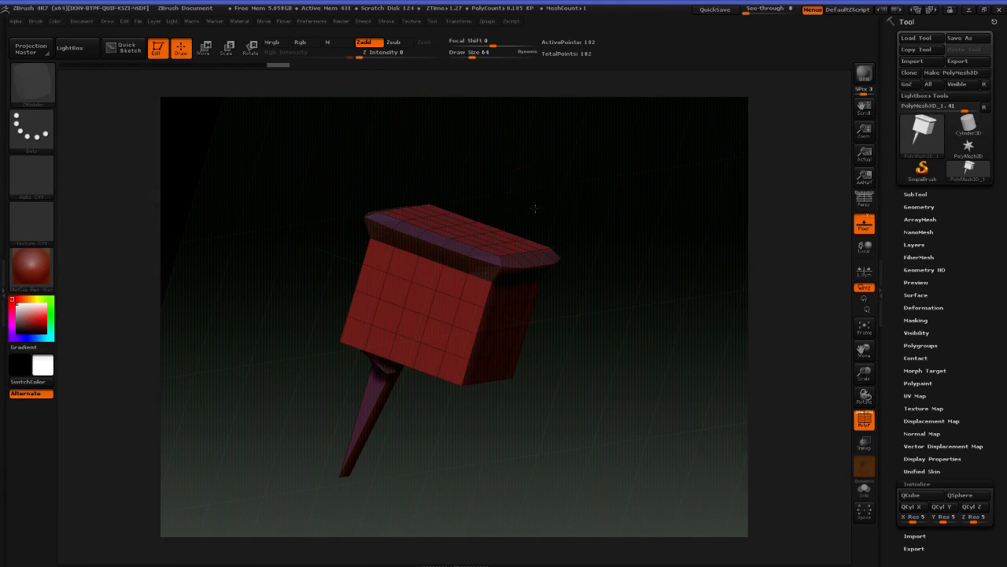
drag(458, 125, 571, 225)
key(ctrl+z)
key(ctrl+z)
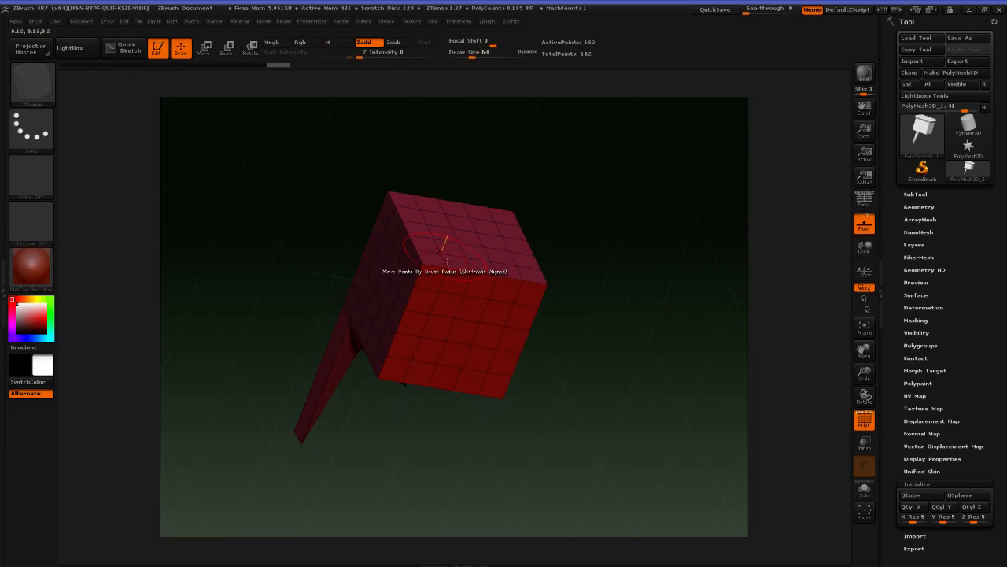
Set the Extrude target to PolyLoop and try it twice on the border edge between two cube faces, undoing each extrusion
key(space)
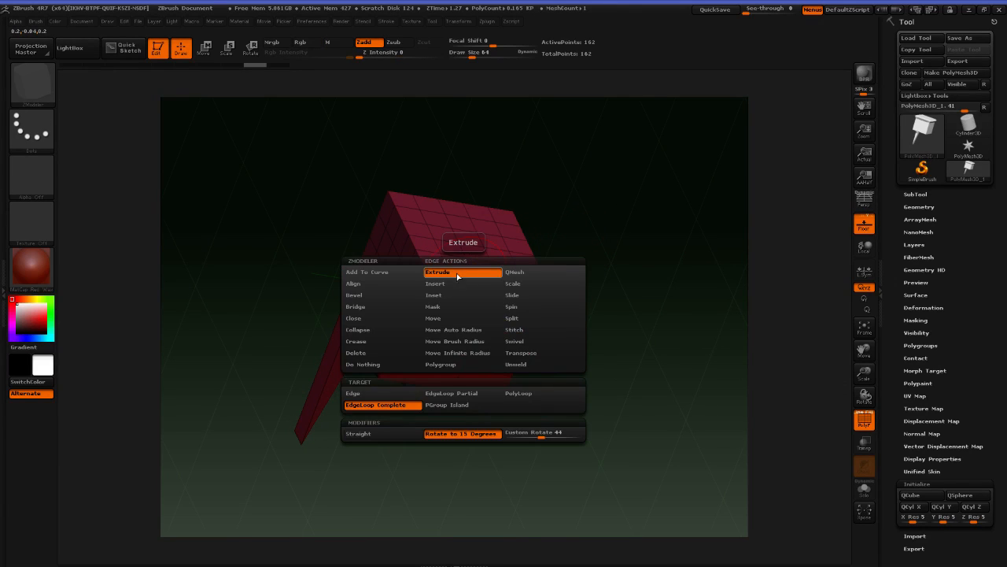
click(520, 394)
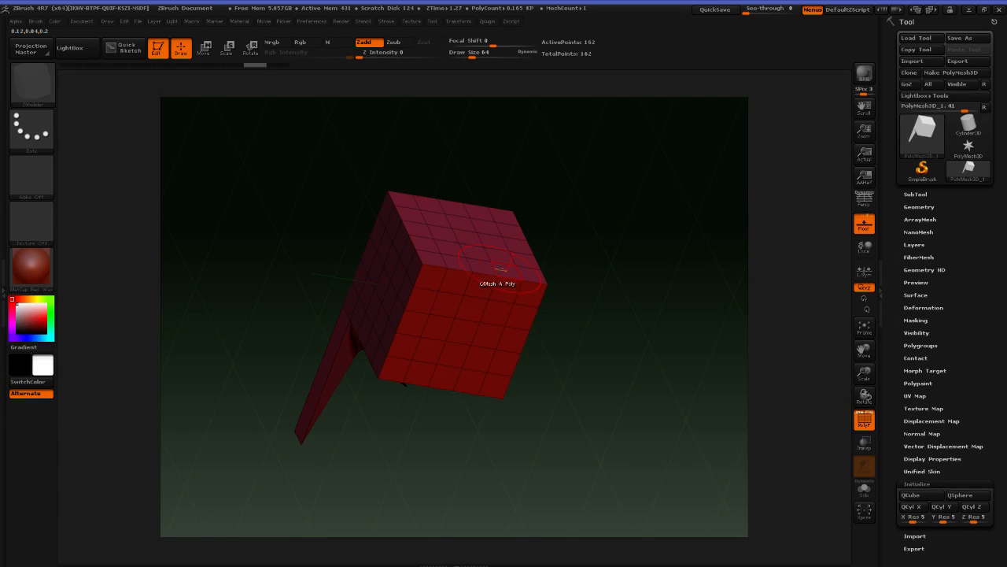
drag(500, 269, 671, 336)
key(ctrl+z)
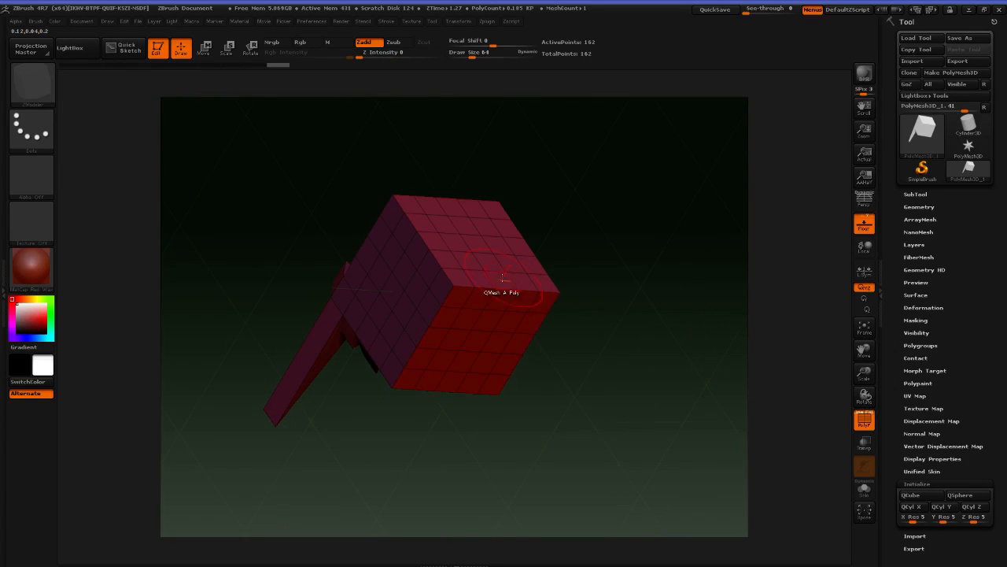
drag(510, 277, 632, 298)
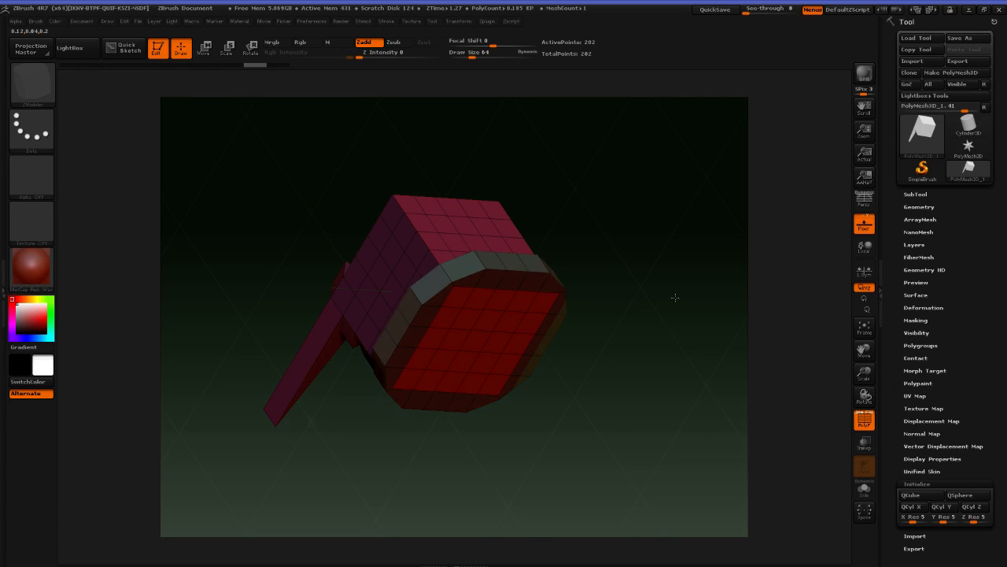
key(ctrl+z)
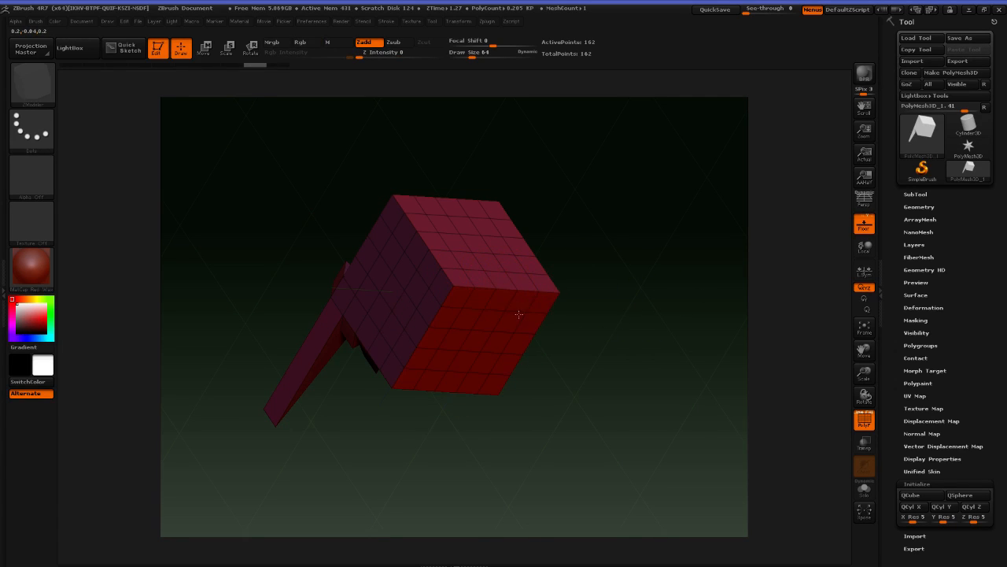
Try PolyLoop extrusions on edges inside the cube's faces, inspect the shape from other angles, and undo the extrusions
drag(517, 301, 678, 164)
key(ctrl+z)
drag(624, 270, 602, 235)
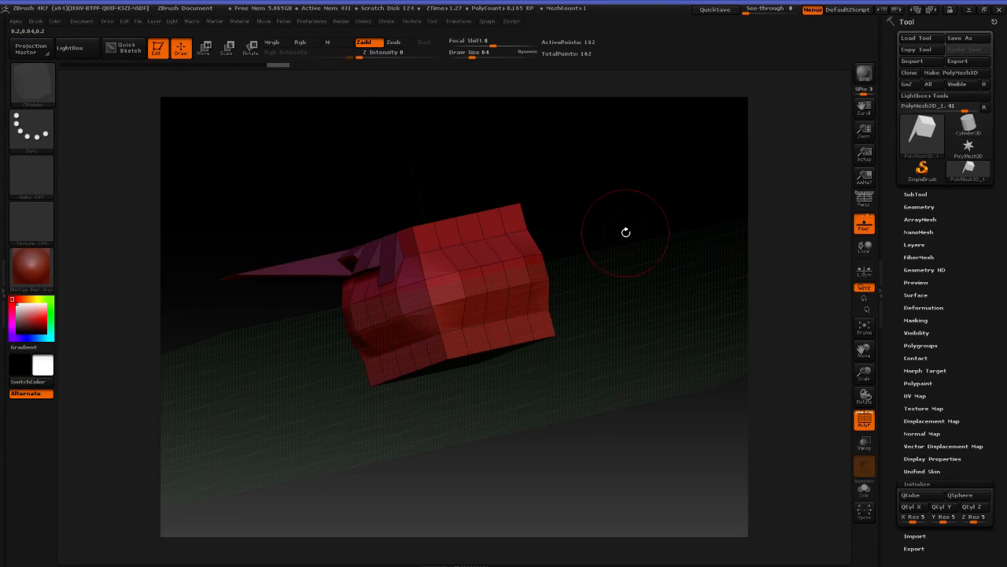
drag(624, 311, 451, 336)
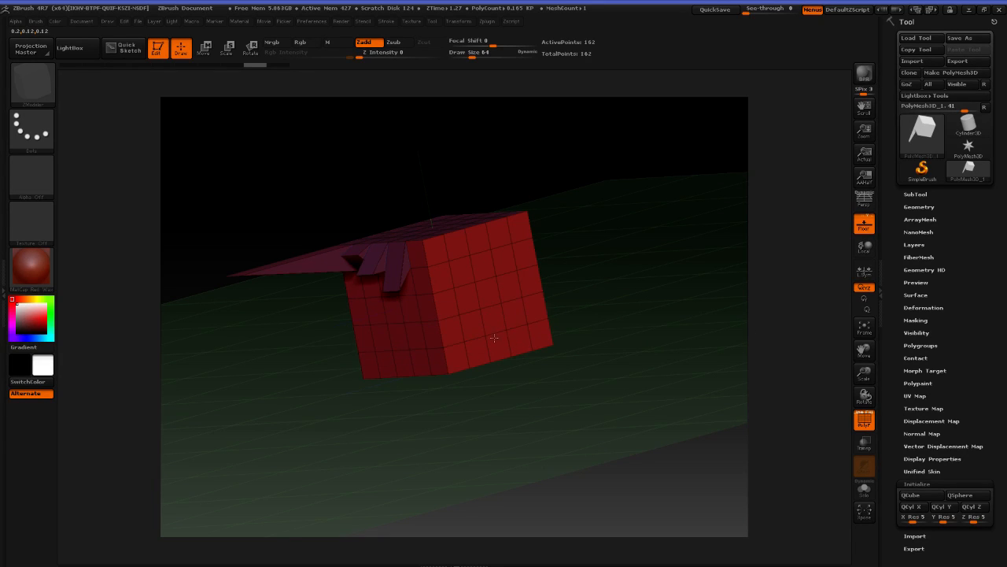
drag(582, 323, 621, 341)
key(ctrl+z)
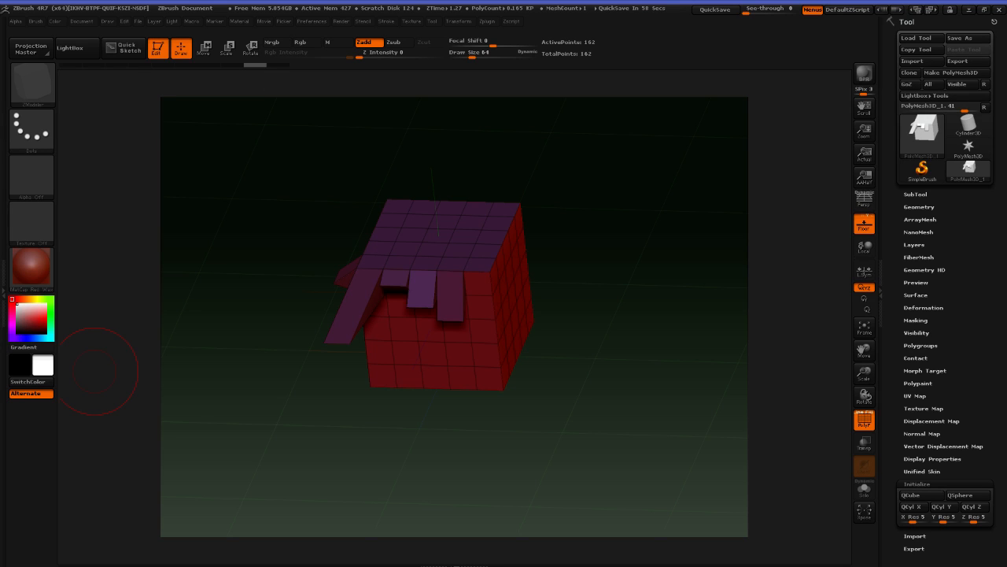
Switch to the browser with the Edge Actions documentation, read the Insert section, and widen the browser window
drag(0, 78, 329, 78)
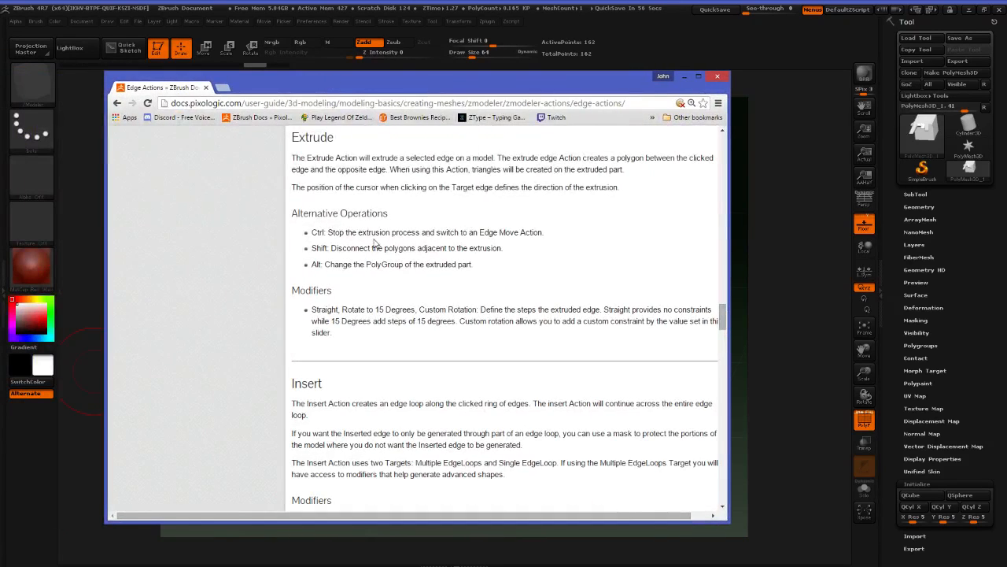
scroll(234, 254, down, 1)
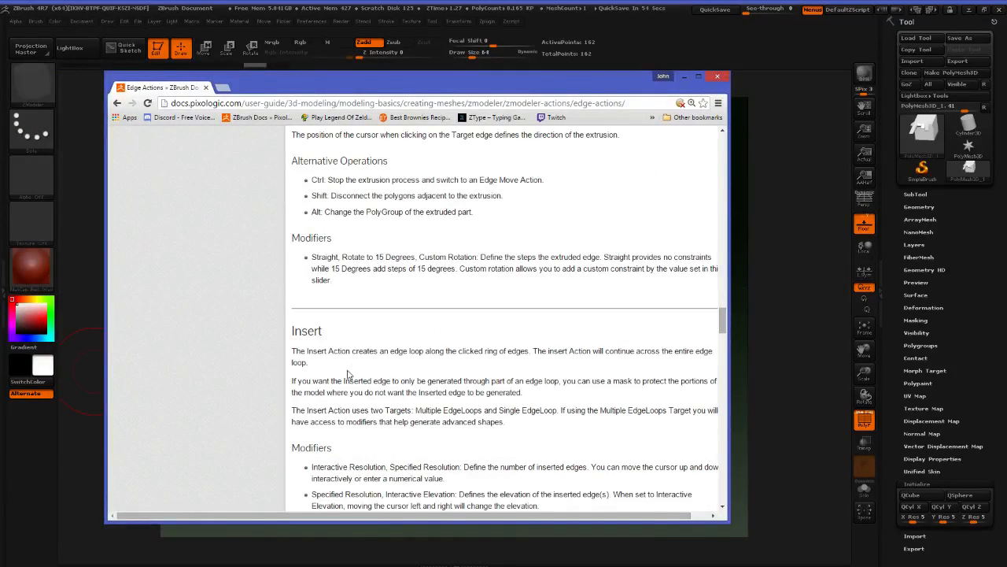
scroll(391, 339, down, 2)
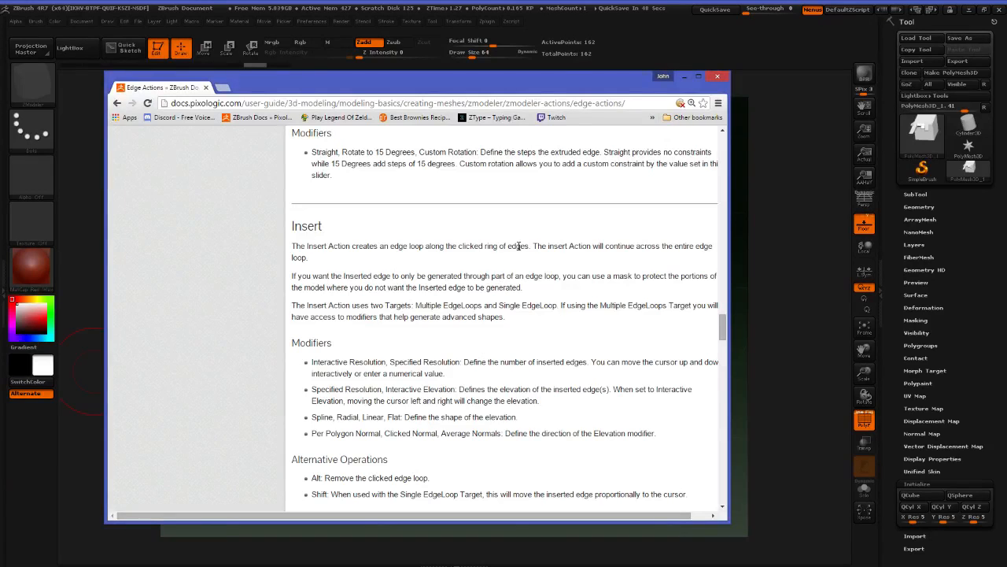
scroll(598, 318, down, 1)
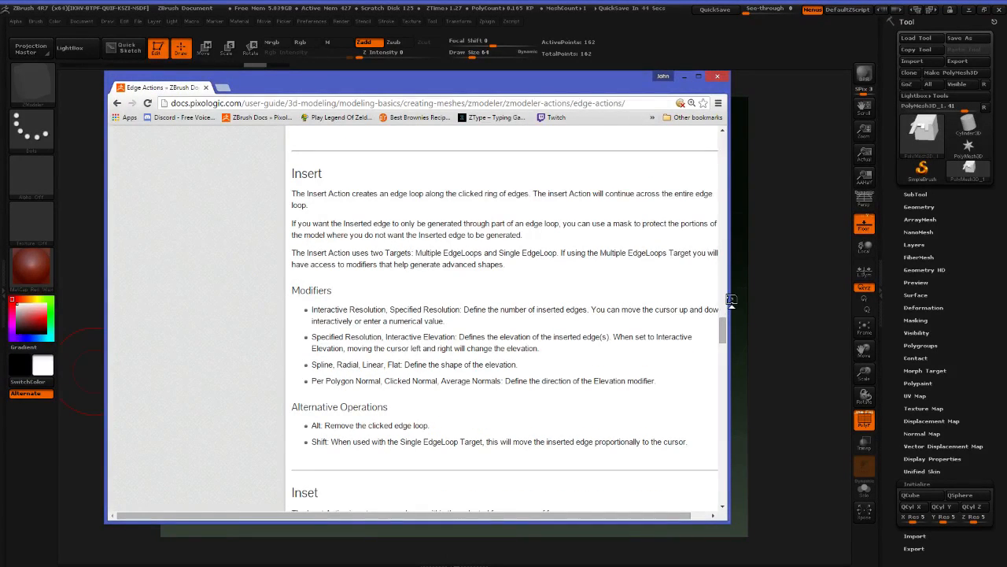
drag(731, 305, 839, 313)
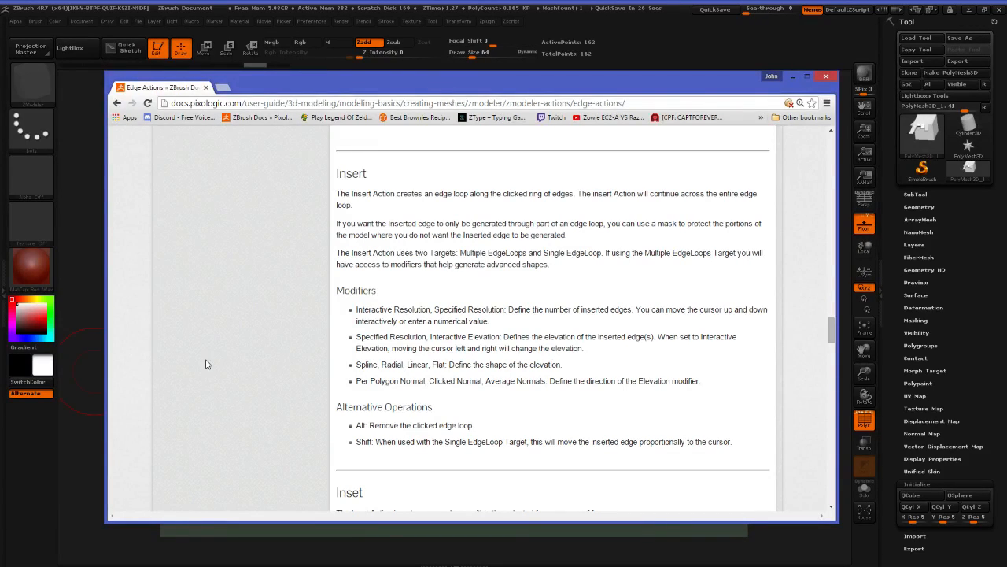
Open the ZBrush Docs site in a separate browser window and go to its User Guide page
click(225, 87)
drag(234, 90, 358, 132)
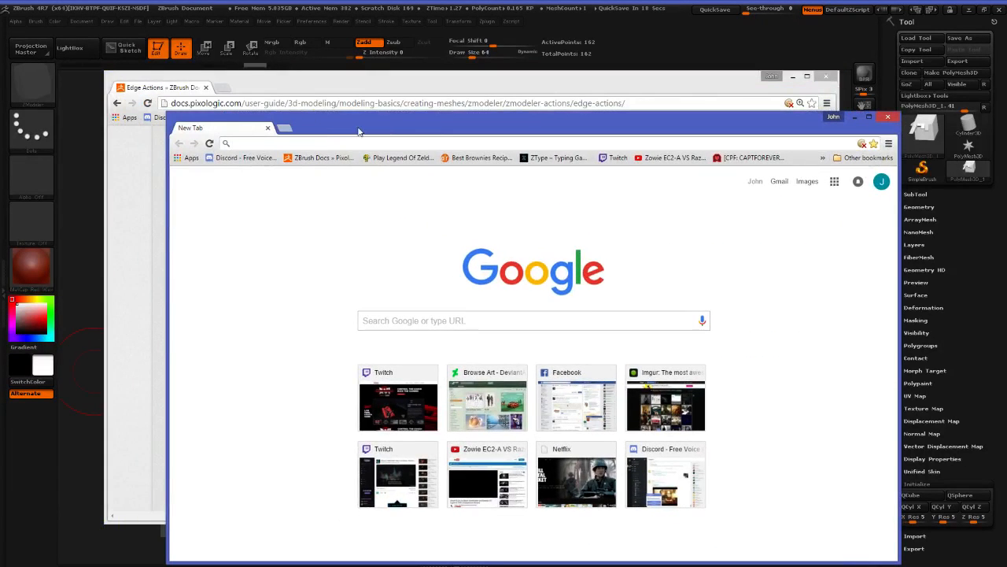
click(317, 159)
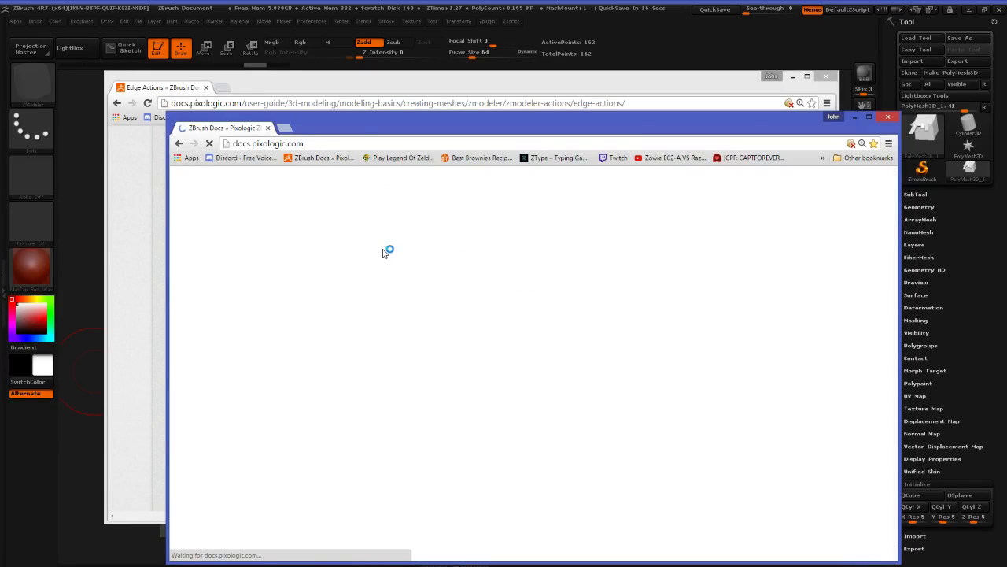
scroll(386, 251, down, 3)
scroll(281, 288, up, 1)
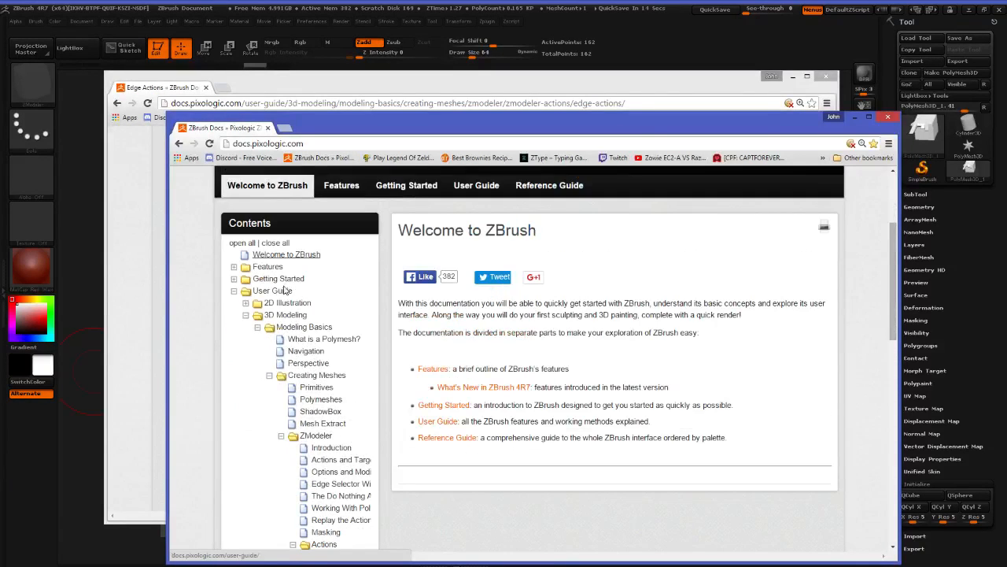
click(276, 291)
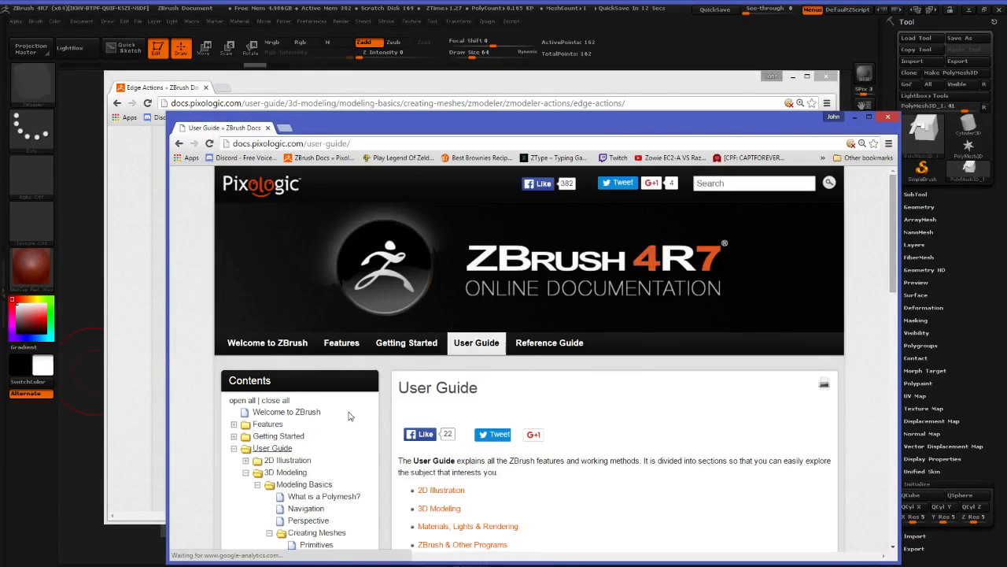
Open the Edge Actions page under Getting Started, Learning ZBrush, ZModeler Videos in the documentation contents
click(234, 383)
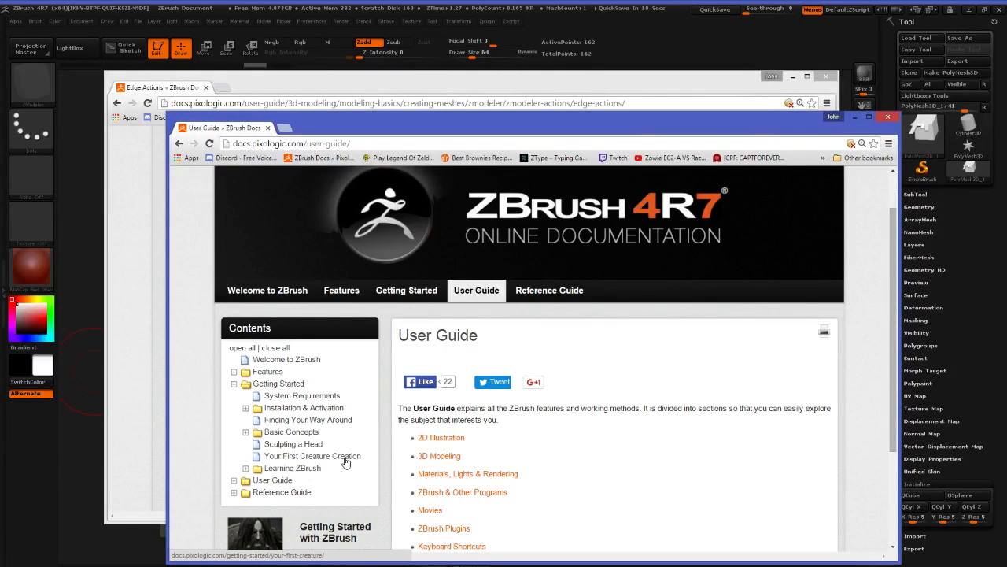
click(246, 467)
scroll(272, 468, down, 1)
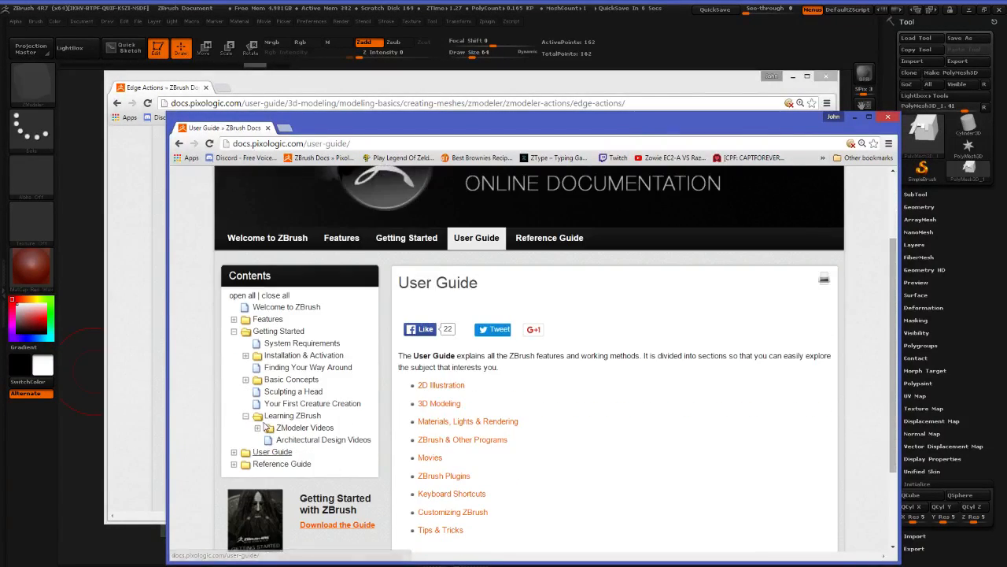
click(257, 428)
scroll(259, 429, down, 1)
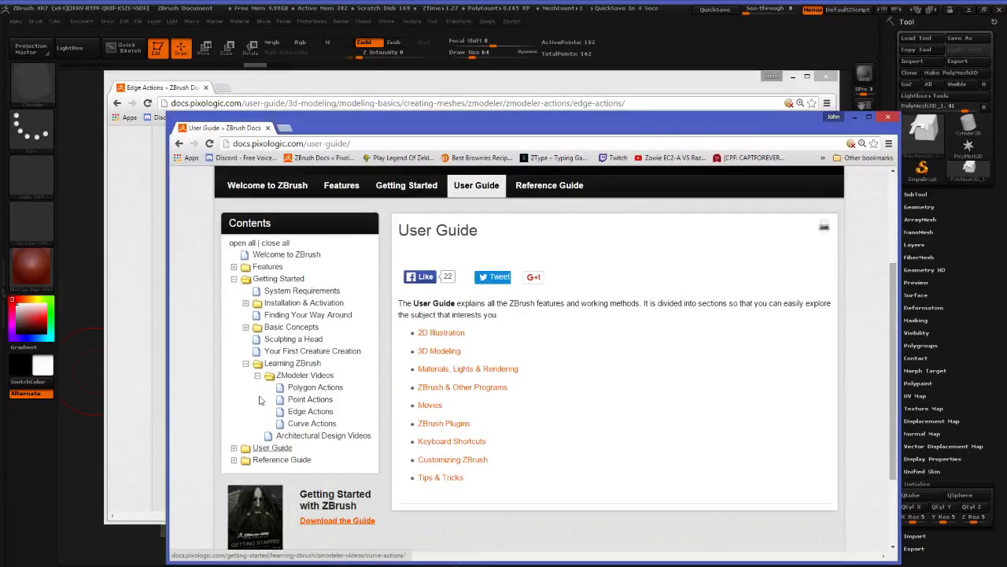
click(311, 412)
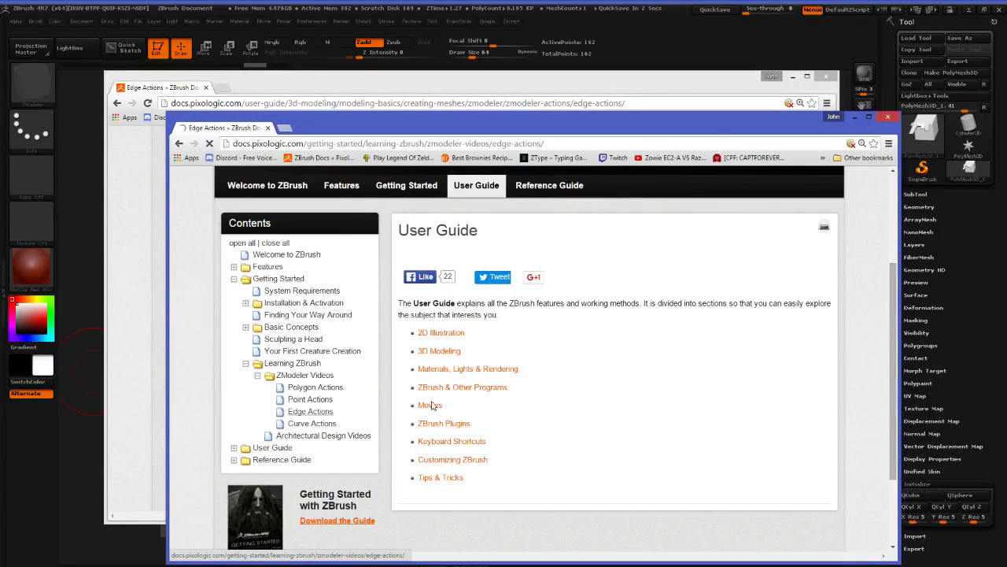
scroll(566, 377, down, 5)
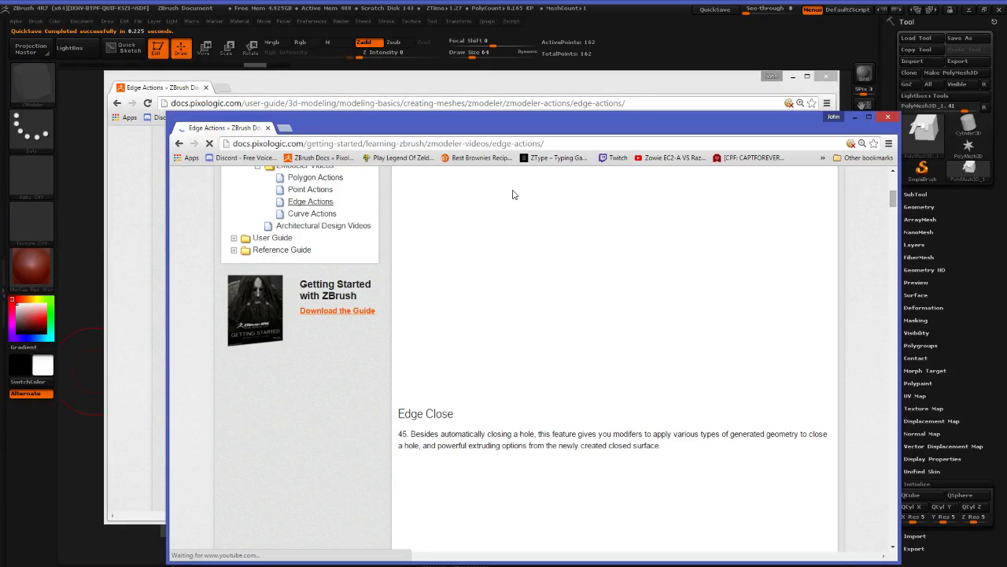
Move the older documentation window out of view, reposition the video page's window, and play the Edge Insert video
drag(437, 80, 0, 72)
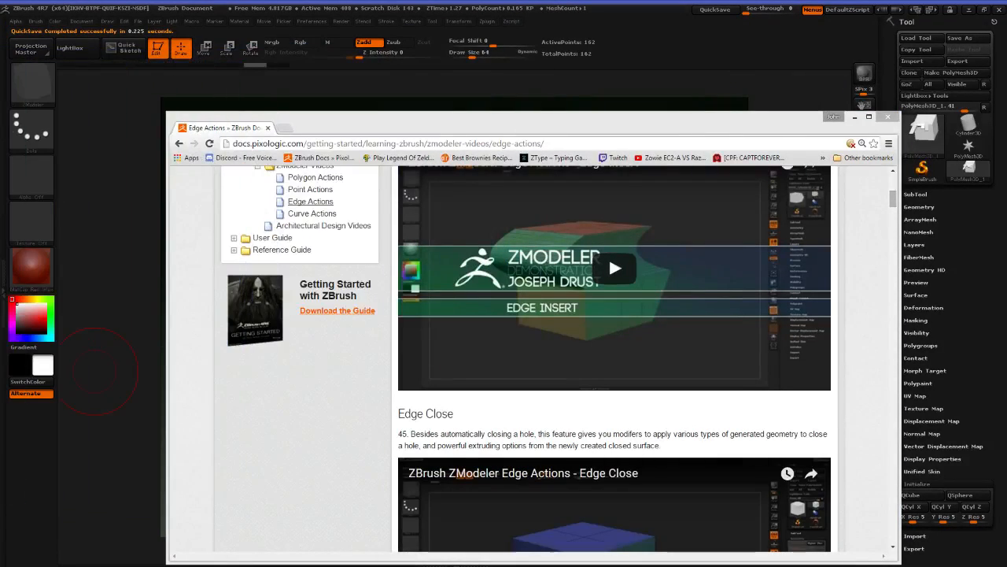
drag(467, 124, 383, 95)
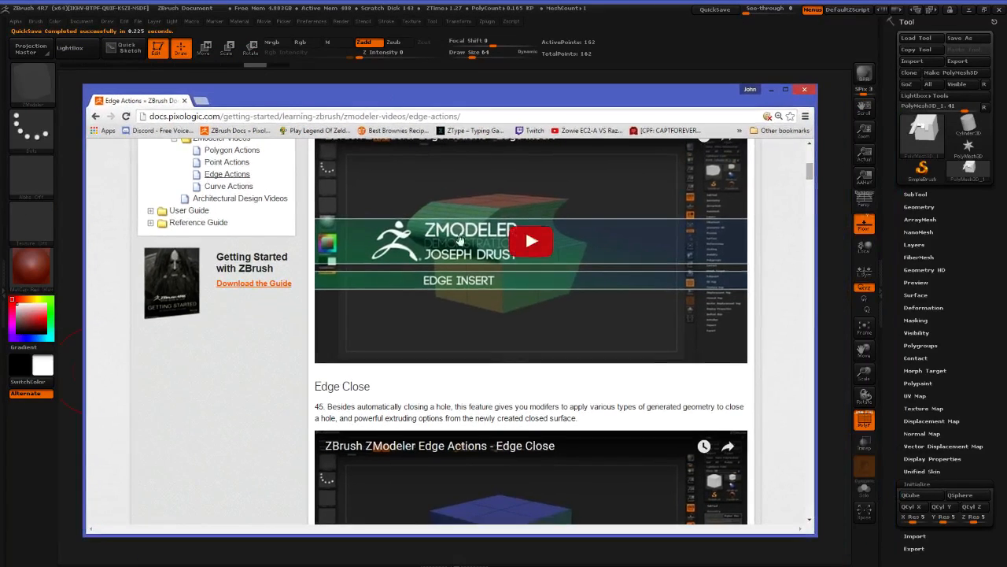
scroll(540, 308, down, 2)
scroll(540, 308, up, 1)
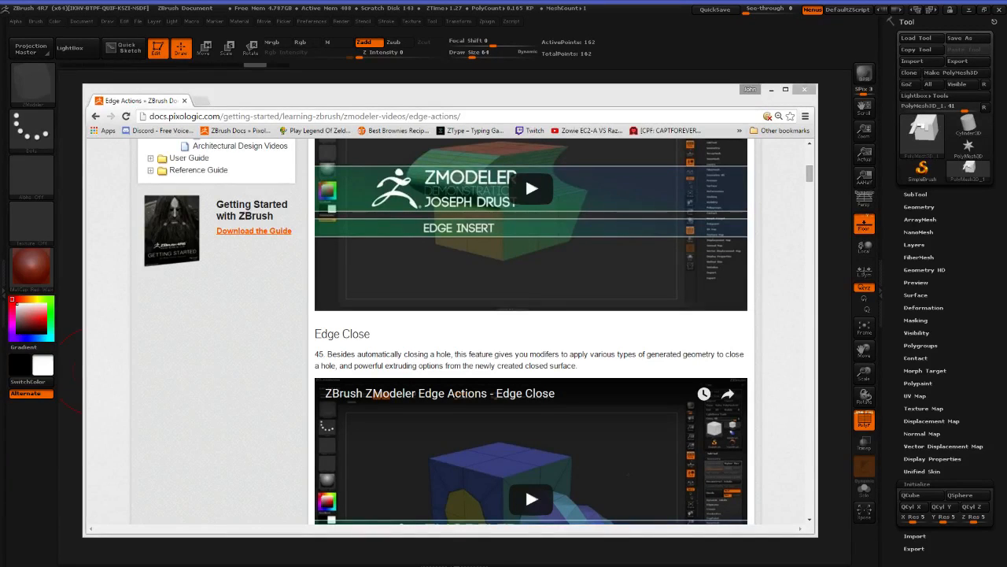
click(260, 378)
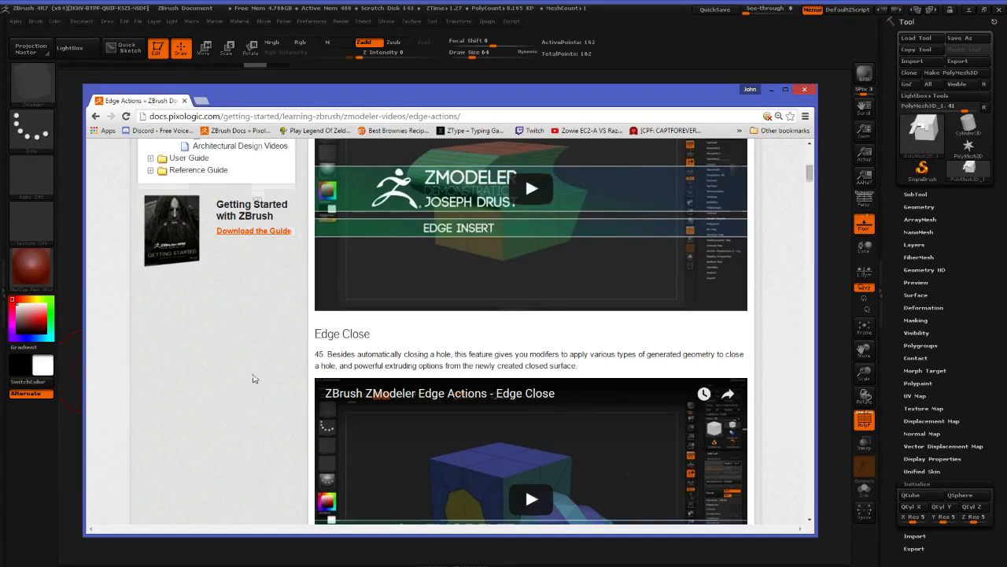
scroll(259, 378, up, 2)
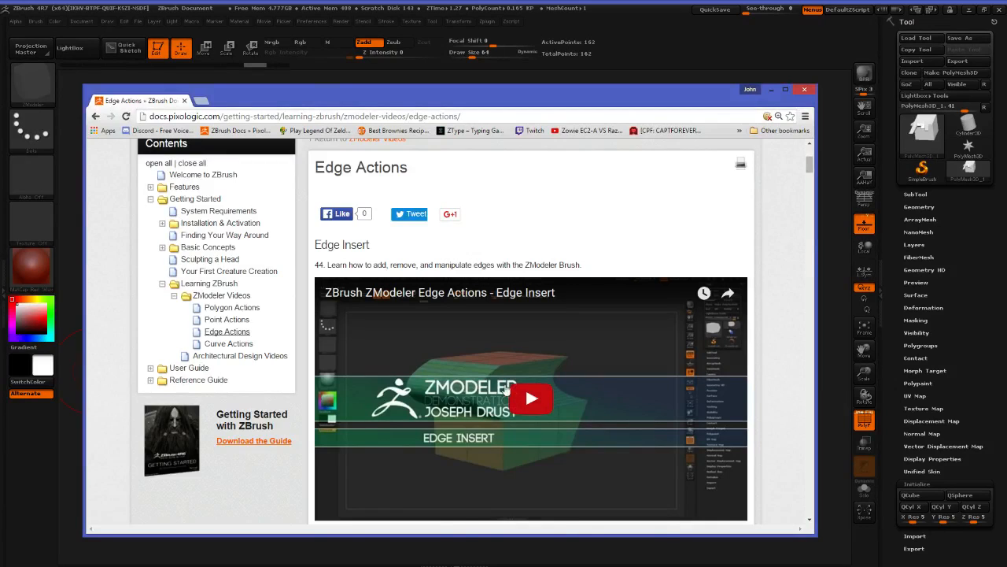
scroll(532, 398, down, 1)
click(532, 346)
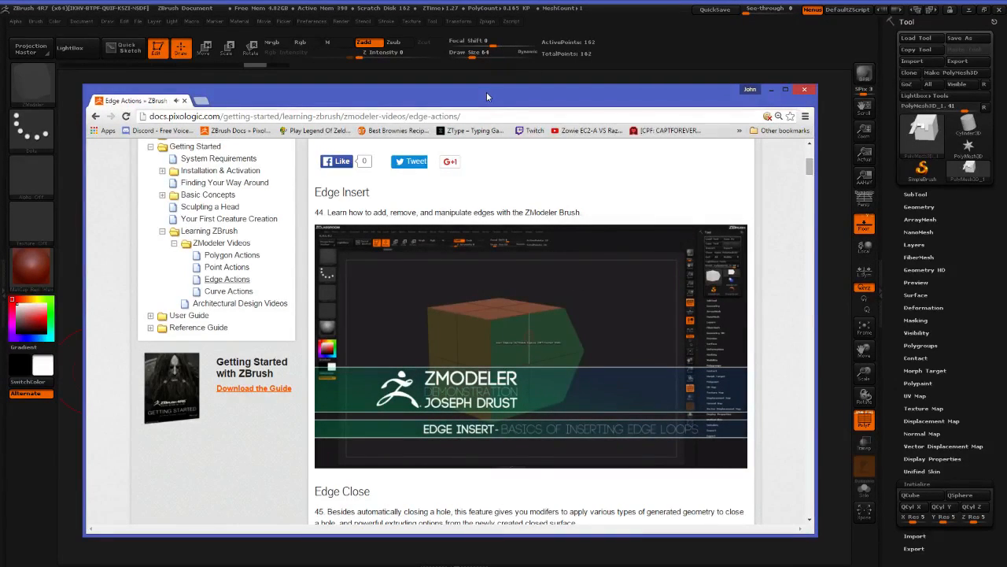
Move the browser window aside to uncover the ZBrush cube and search within the Edge Actions video page
drag(486, 96, 0, 68)
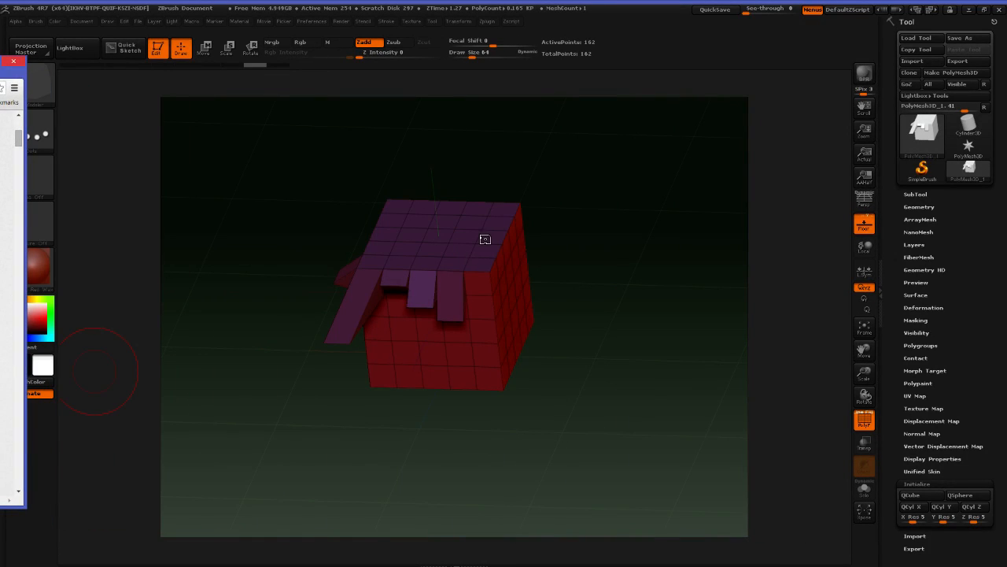
key(space)
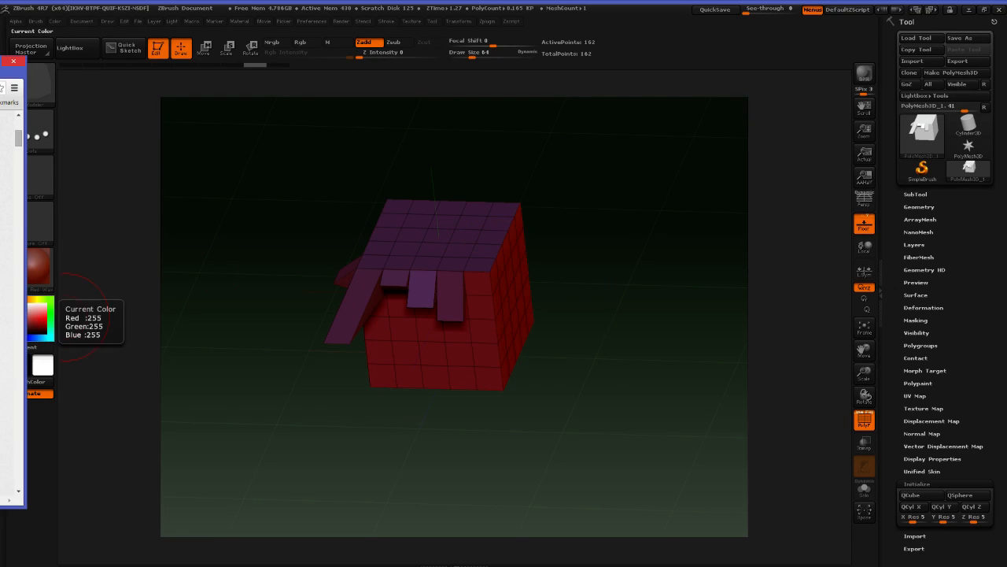
key(ctrl+f)
scroll(7, 307, up, 14)
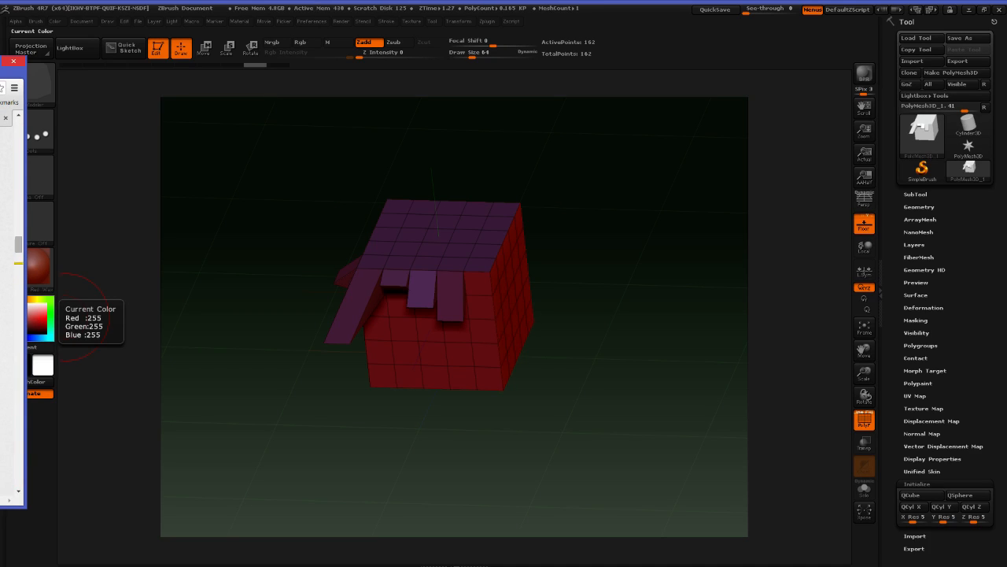
Look through the Edge Actions video page and its search matches for the relevant edge action
scroll(7, 307, down, 7)
scroll(7, 306, down, 6)
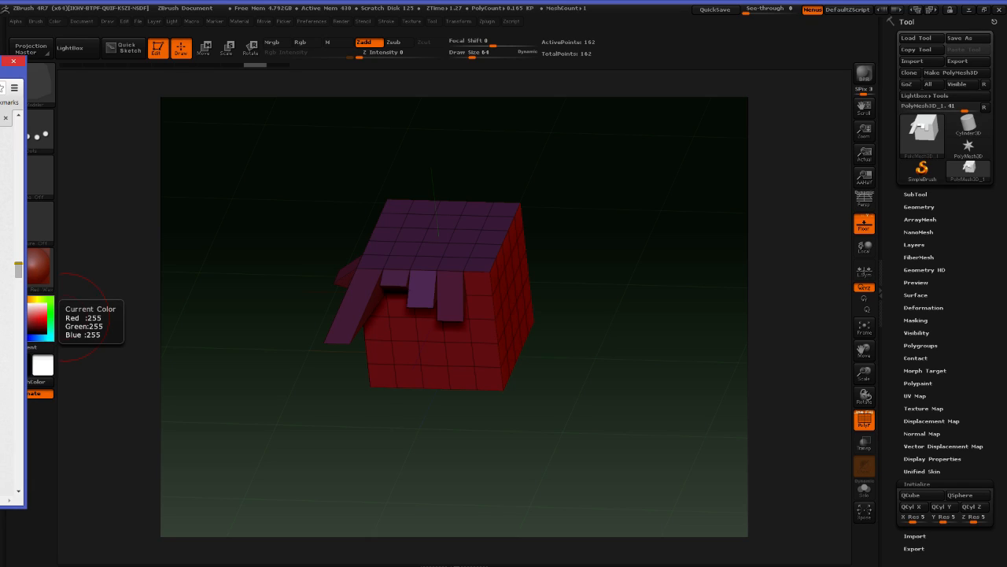
scroll(7, 306, up, 12)
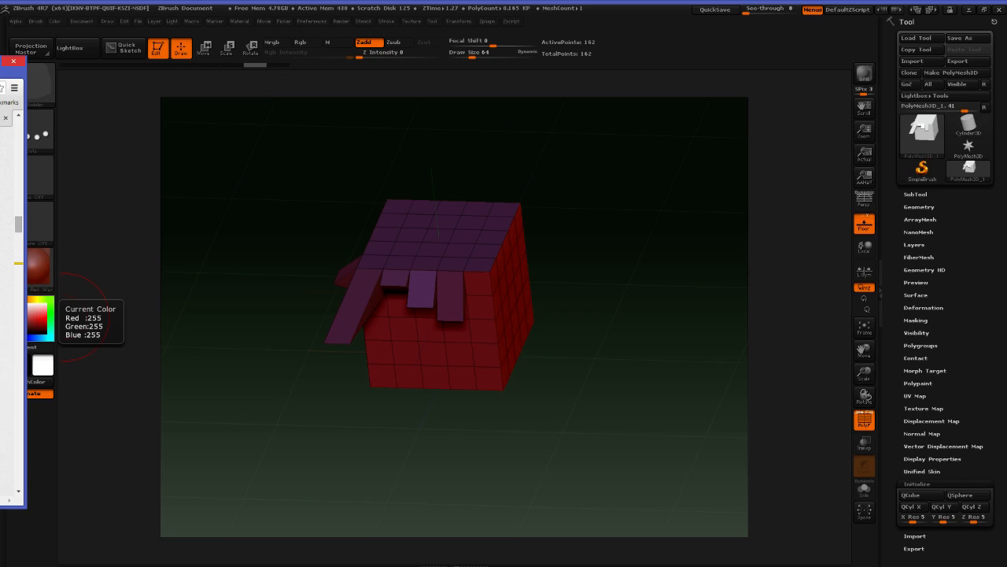
scroll(7, 307, up, 18)
scroll(7, 307, up, 10)
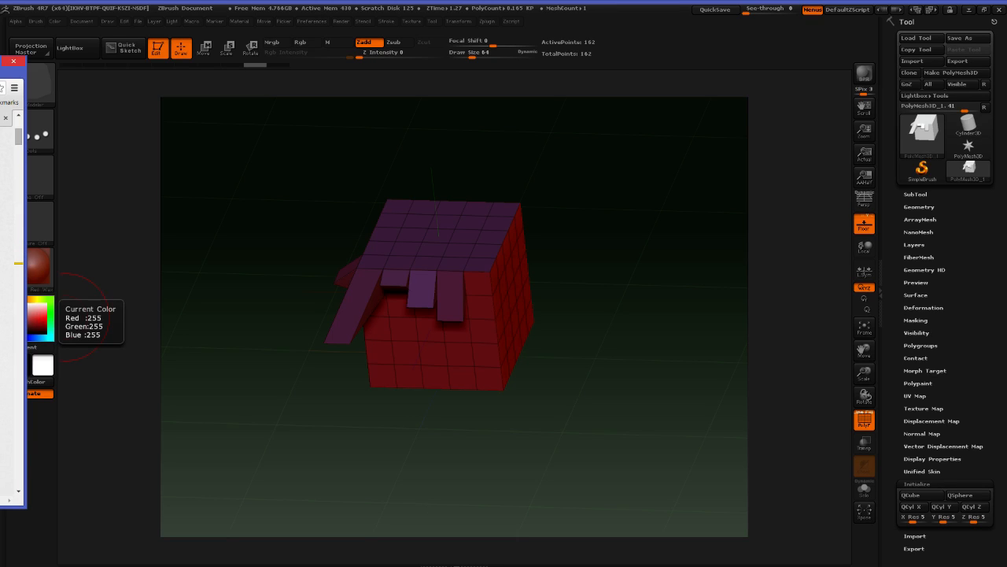
scroll(7, 307, up, 6)
scroll(7, 307, down, 20)
scroll(7, 307, down, 20)
scroll(7, 307, down, 20)
scroll(7, 307, down, 12)
key(Return)
Return to ZBrush and reinitialize the mesh as a fresh QCube
click(623, 284)
click(913, 496)
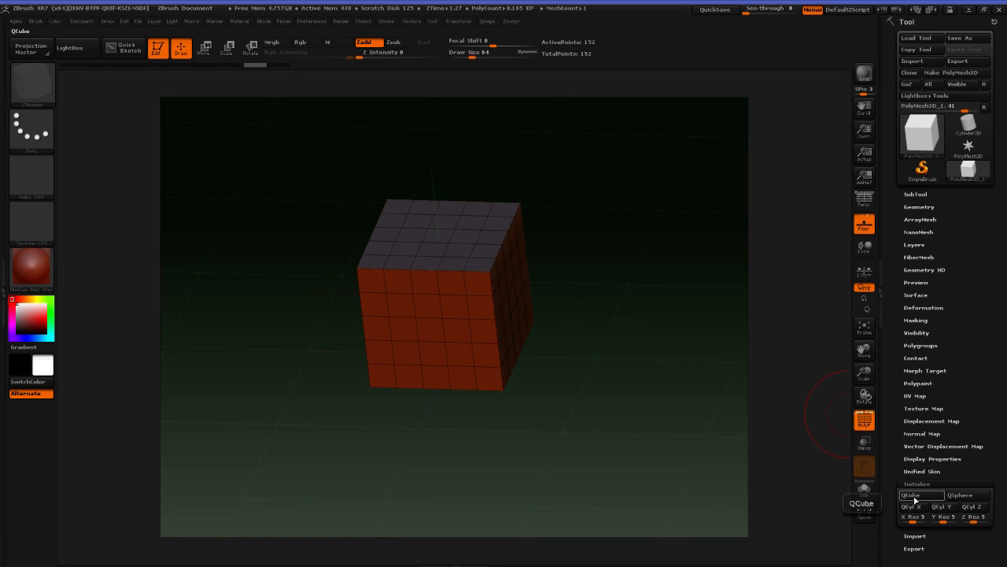
drag(546, 231, 607, 250)
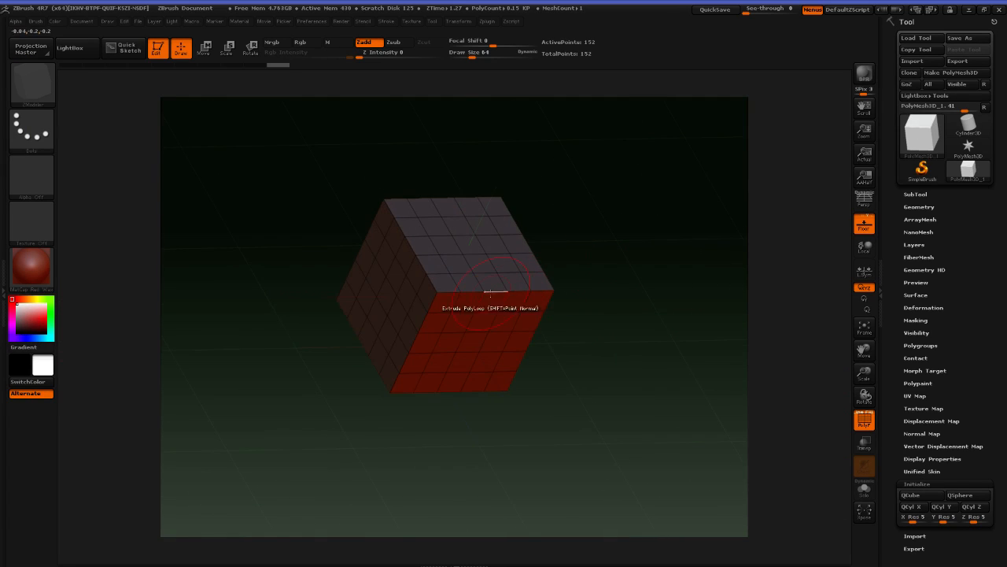
Set the ZModeler edge action to Inset with the Edge target, try it on the front face's upper border, and undo it
key(space)
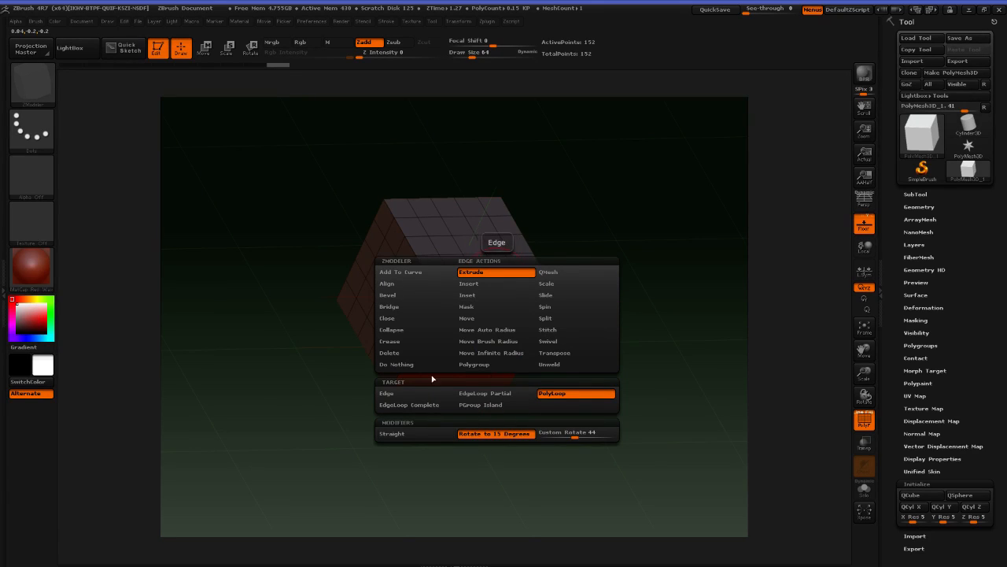
click(497, 296)
click(402, 395)
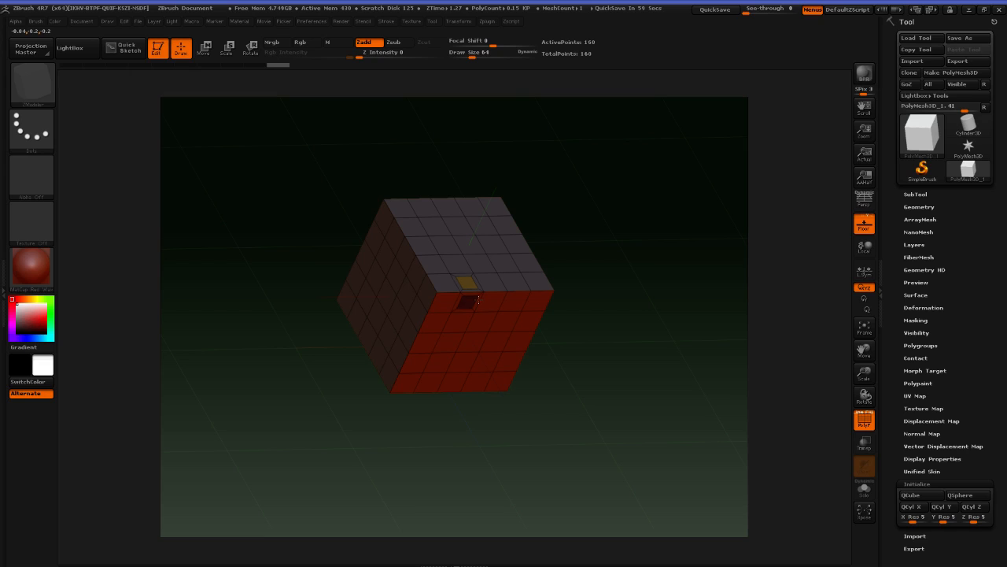
key(ctrl+z)
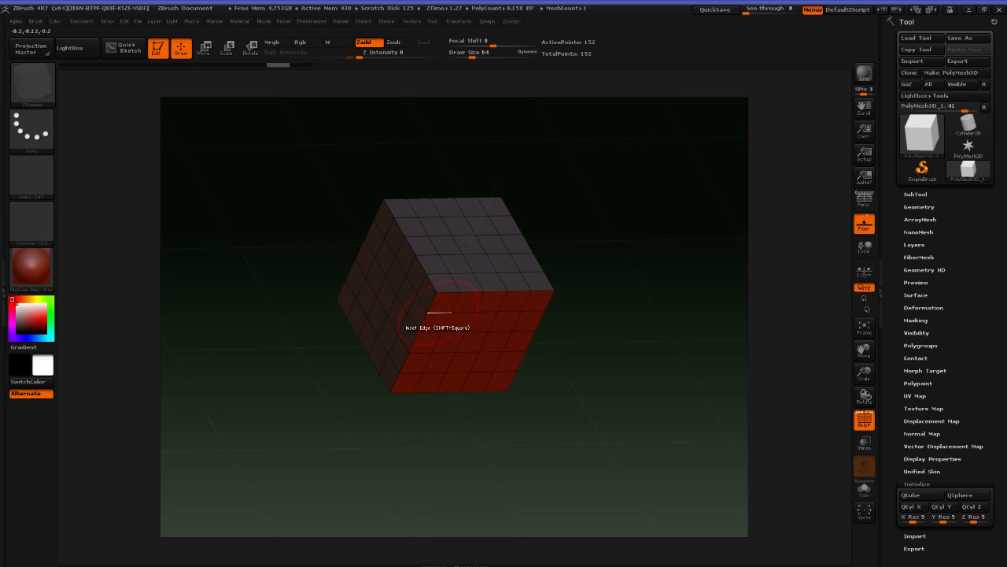
Inset several single edges on the cube's front face, covering border edges and interior edges
drag(429, 313, 450, 299)
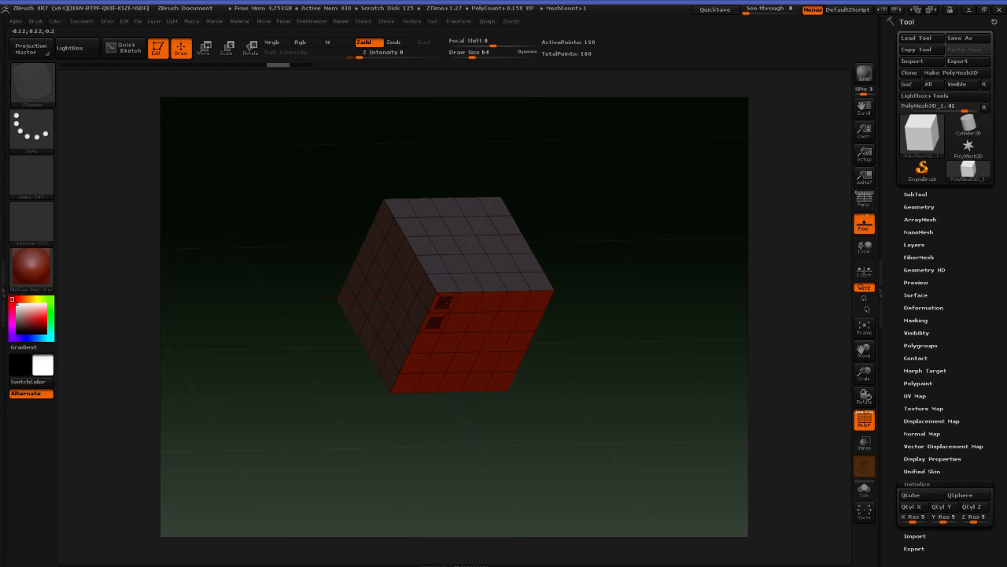
mouse_move(621, 360)
mouse_down()
mouse_move(612, 325)
mouse_move(645, 330)
mouse_move(635, 348)
mouse_move(625, 347)
mouse_up()
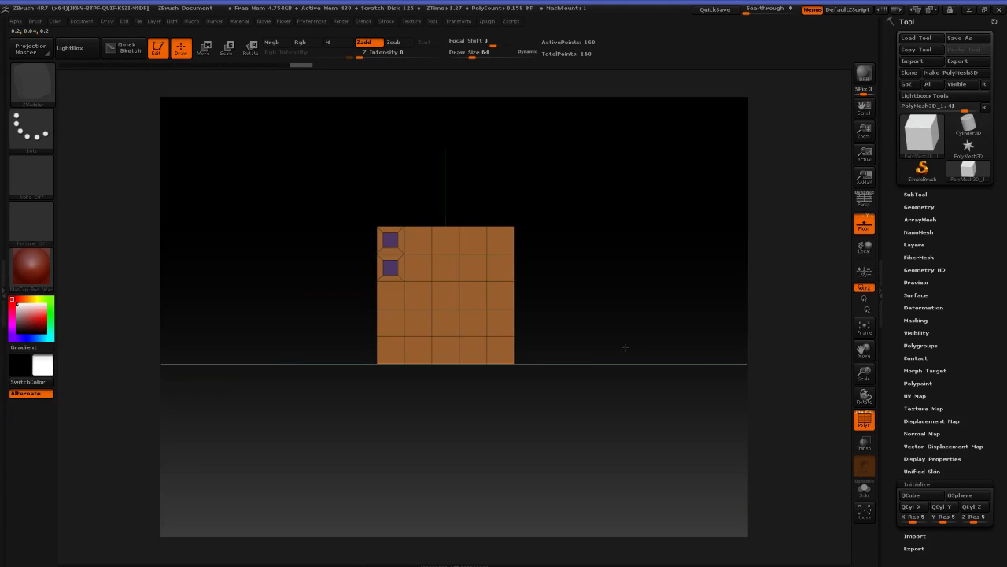
drag(598, 290, 754, 297)
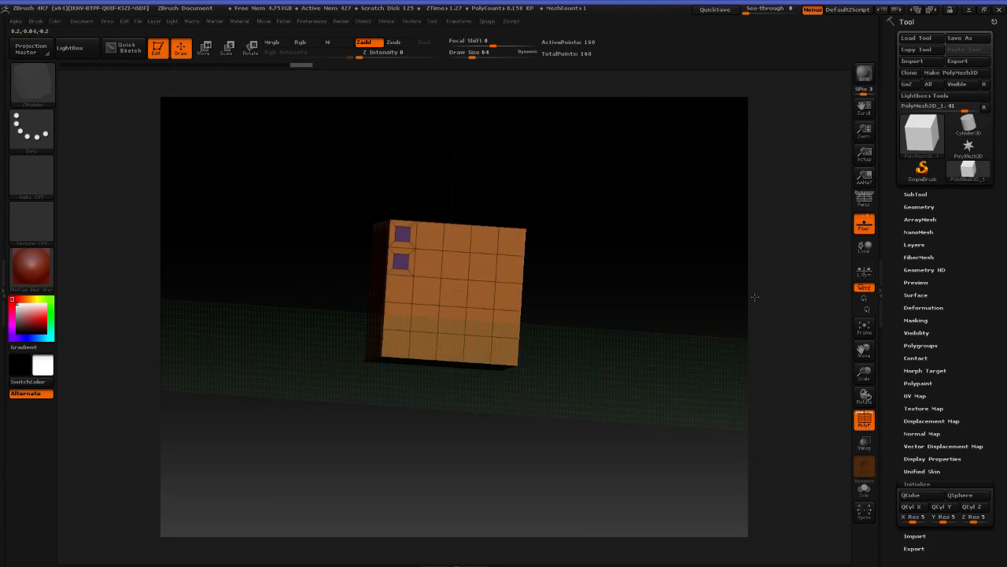
drag(656, 276, 647, 305)
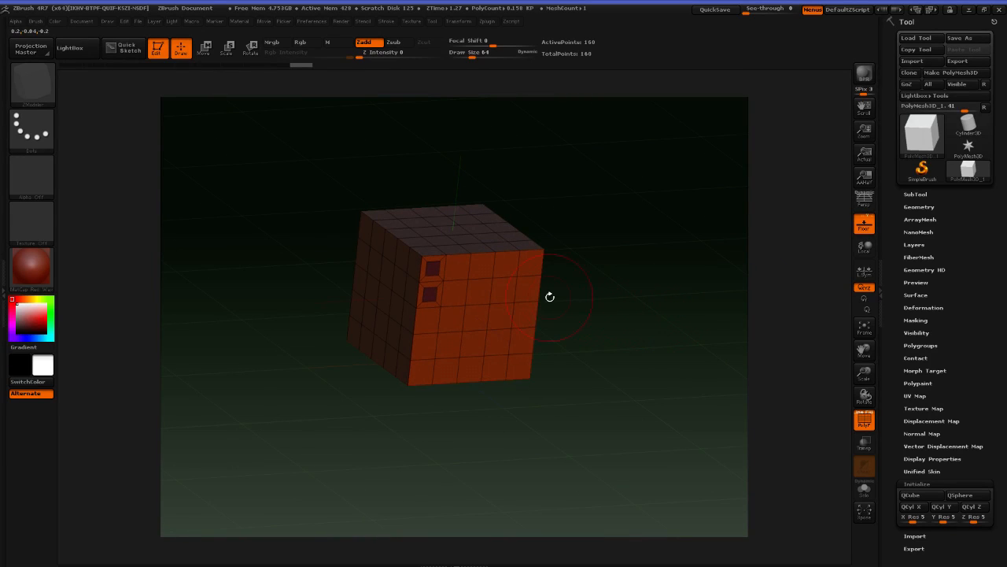
drag(464, 323, 480, 320)
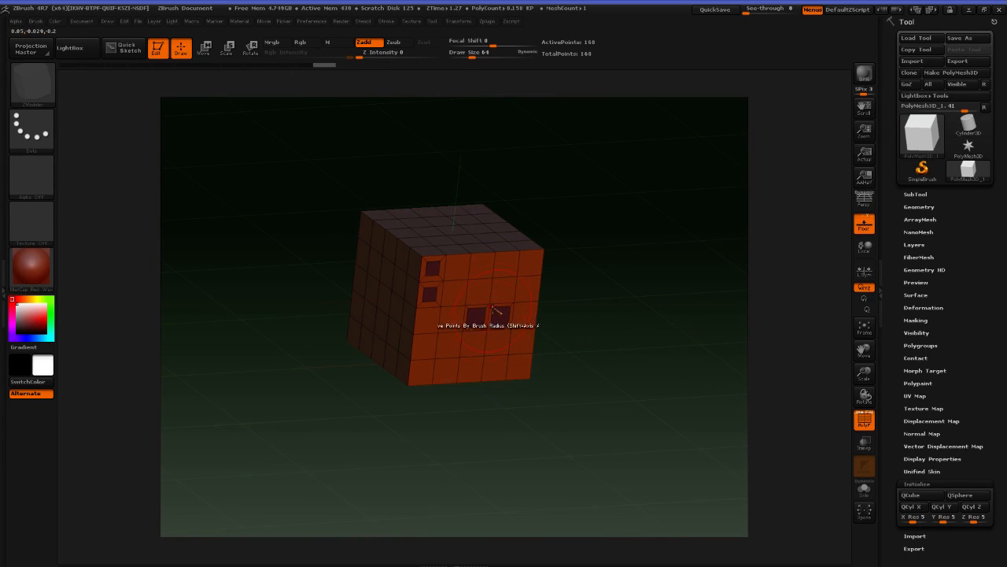
drag(480, 280, 480, 270)
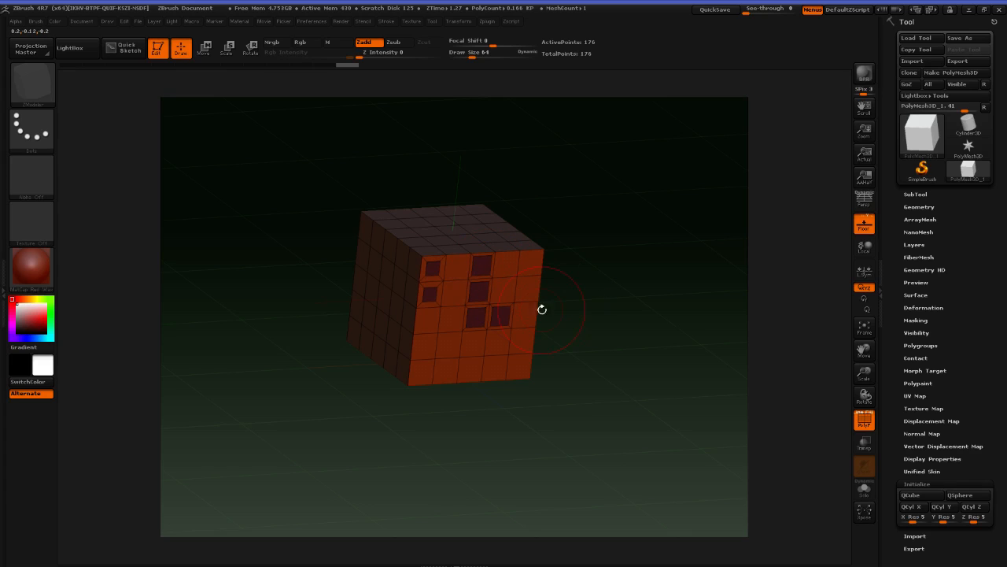
click(504, 278)
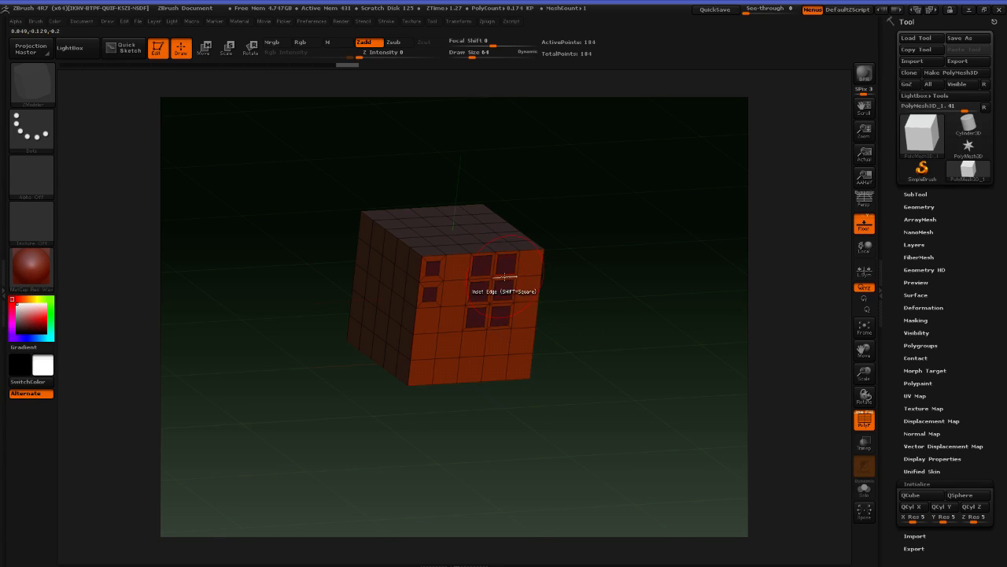
Undo all the single-edge insets on the front face to restore the plain cube
key(ctrl+z)
key(ctrl+z)
key(ctrl+z)
key(ctrl+z)
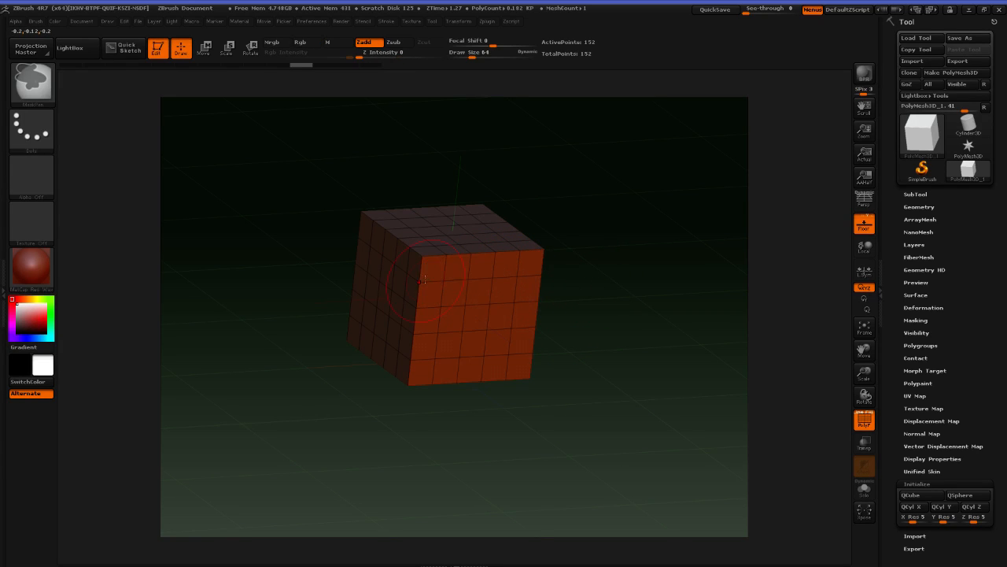
Switch the Inset target to EdgeLoop Partial, inset the cube's upper front border and a side face's far border, and undo both
key(space)
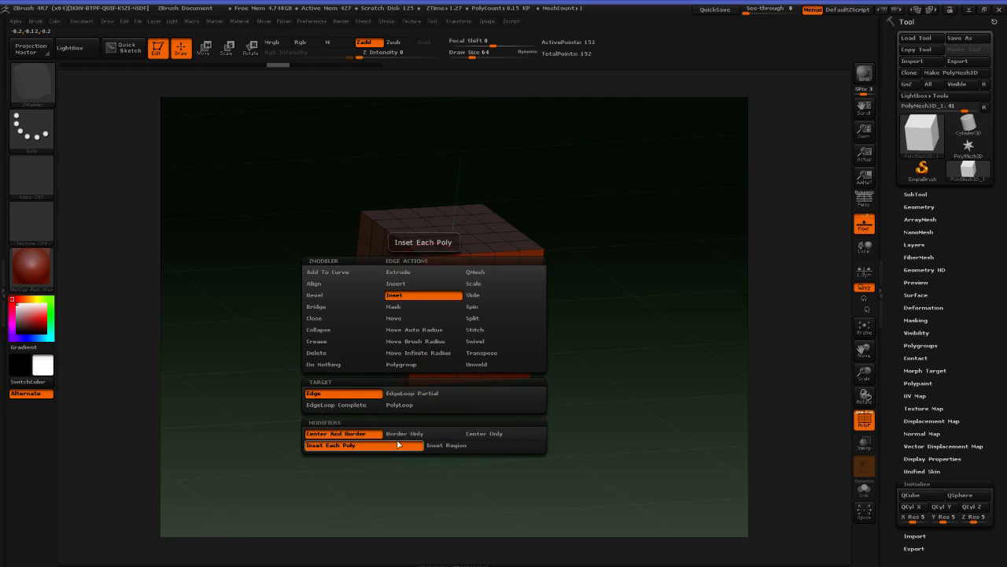
click(429, 392)
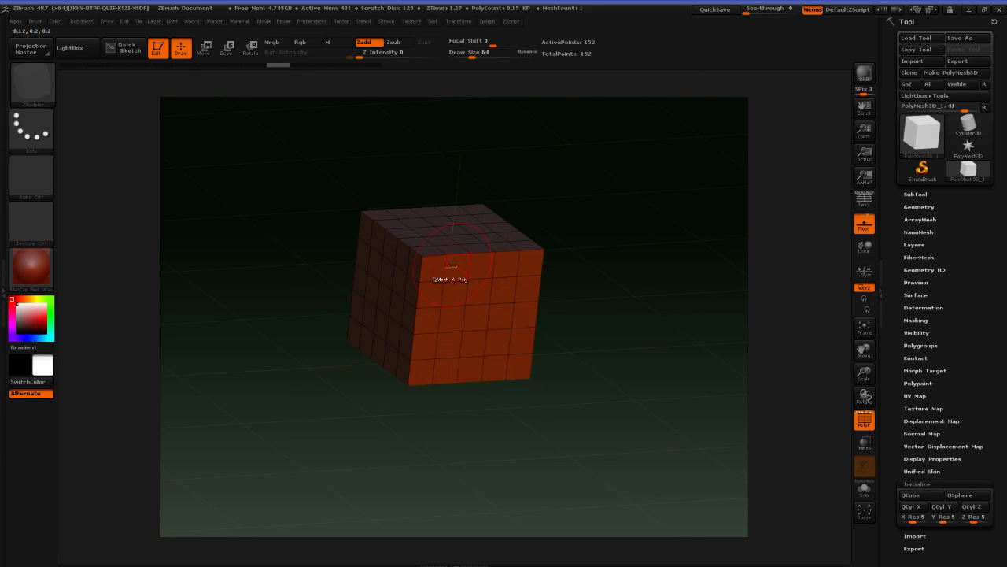
drag(453, 265, 460, 271)
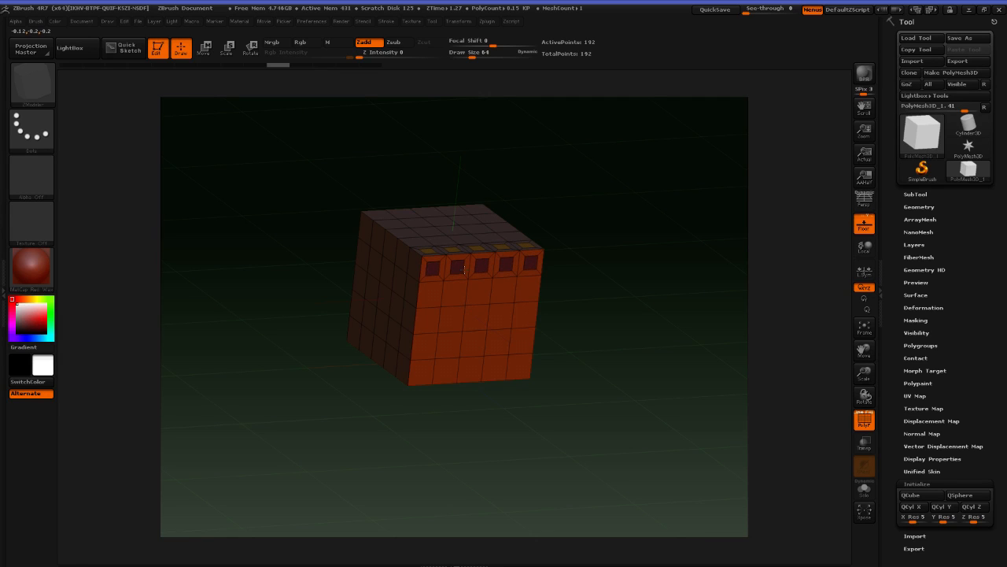
drag(652, 248, 631, 270)
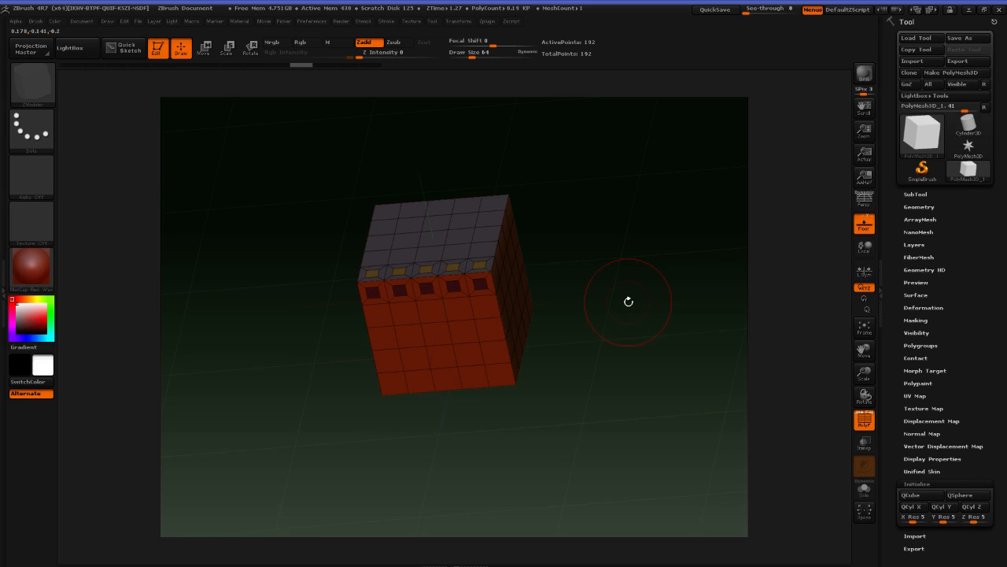
drag(632, 286, 617, 323)
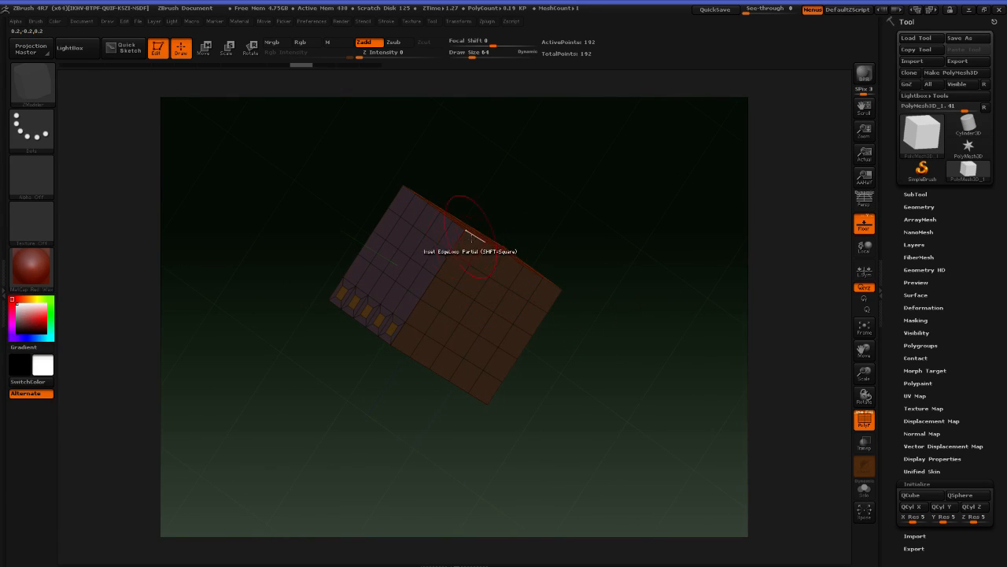
click(472, 238)
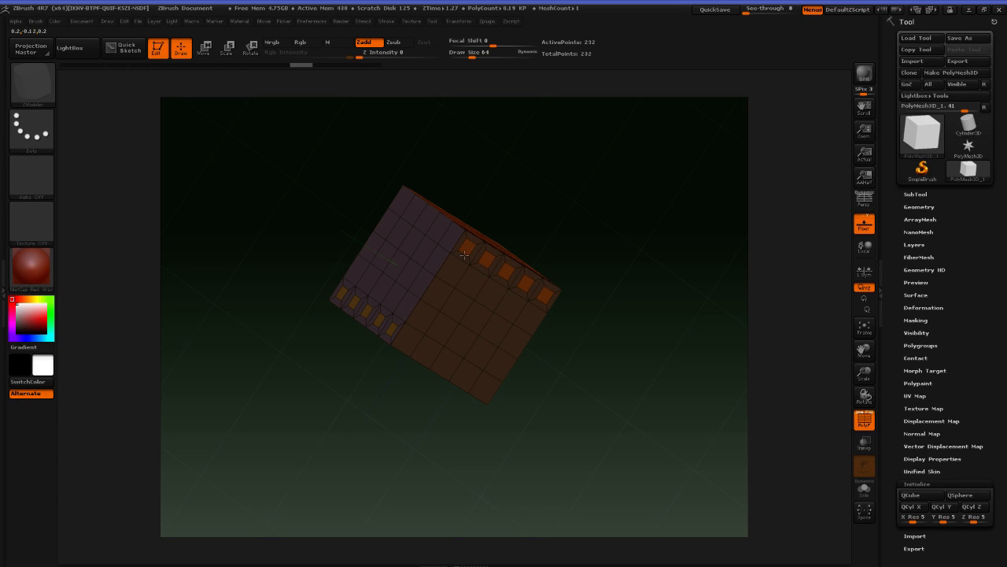
drag(528, 239, 581, 278)
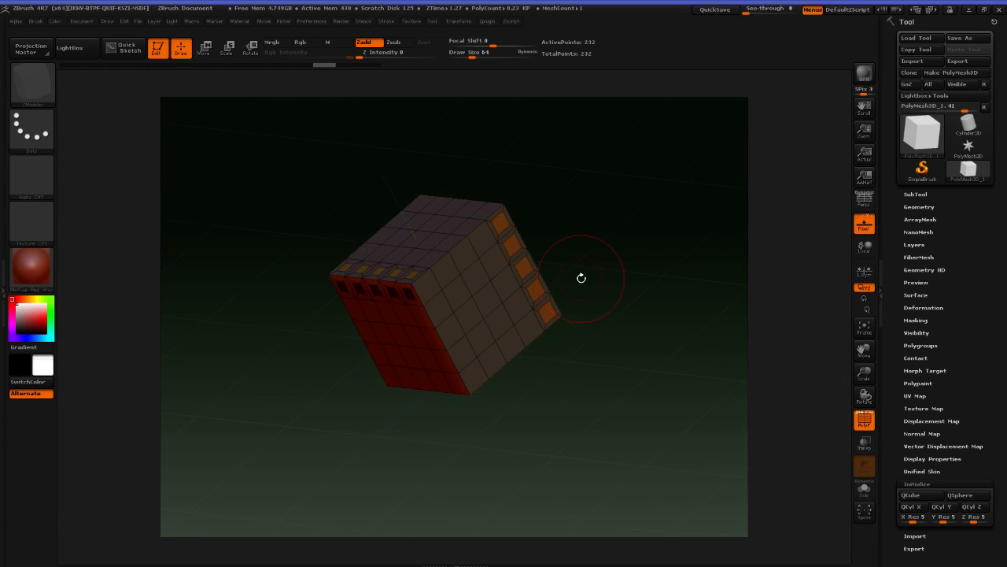
key(ctrl+z)
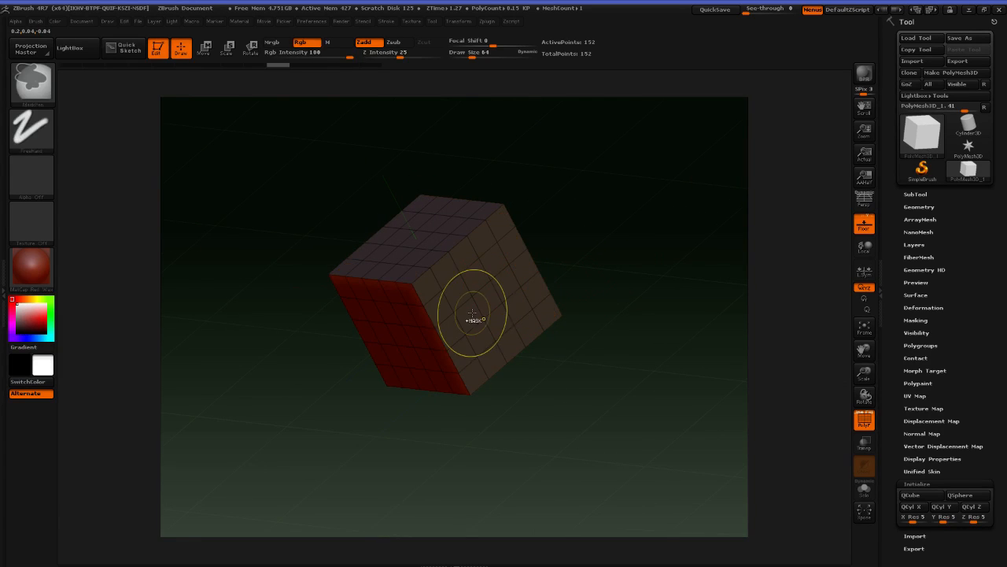
Switch the Inset target to EdgeLoop Complete, inset the borders of the front face and the top face in turn, undoing each
drag(260, 287, 311, 300)
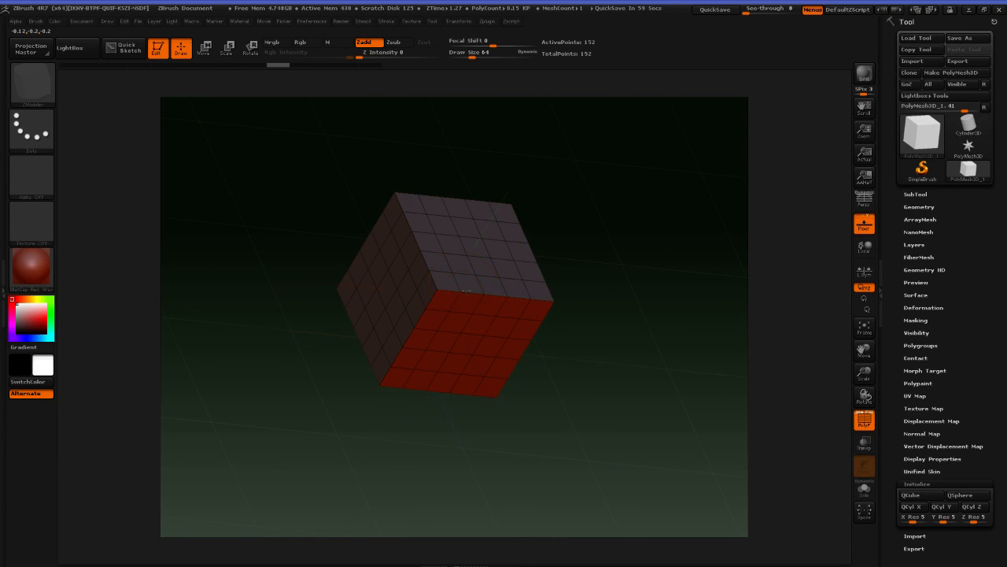
key(space)
click(385, 405)
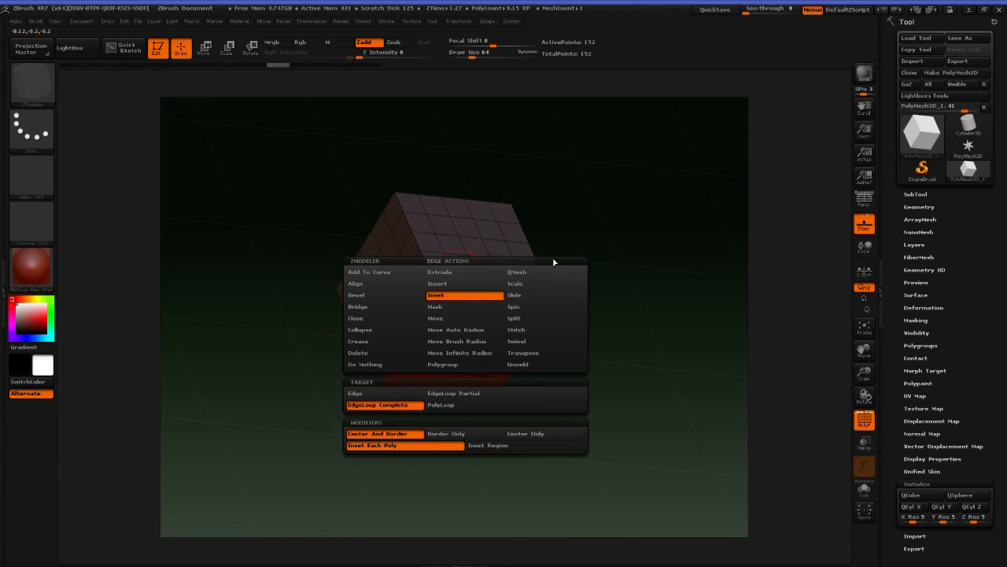
click(470, 292)
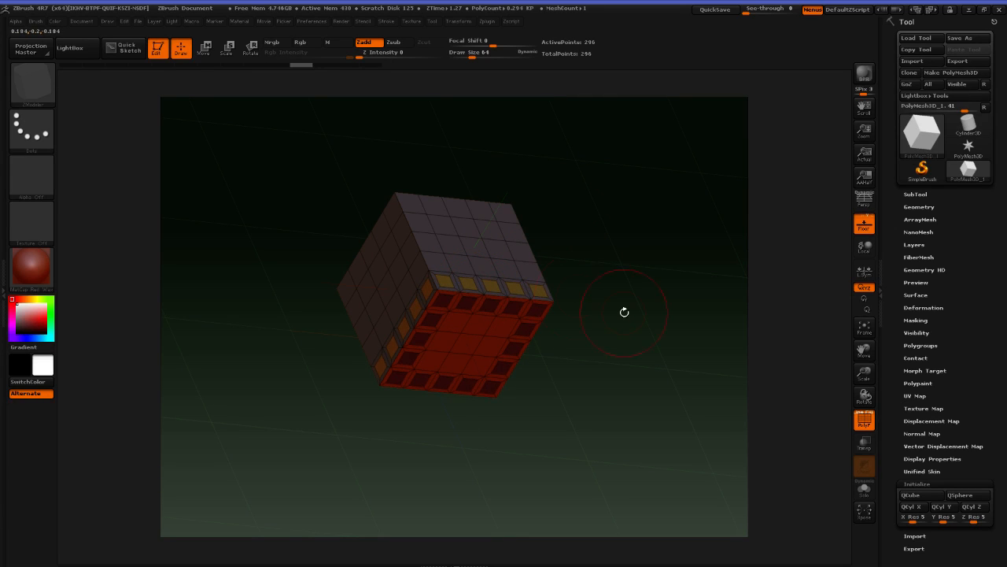
key(ctrl+z)
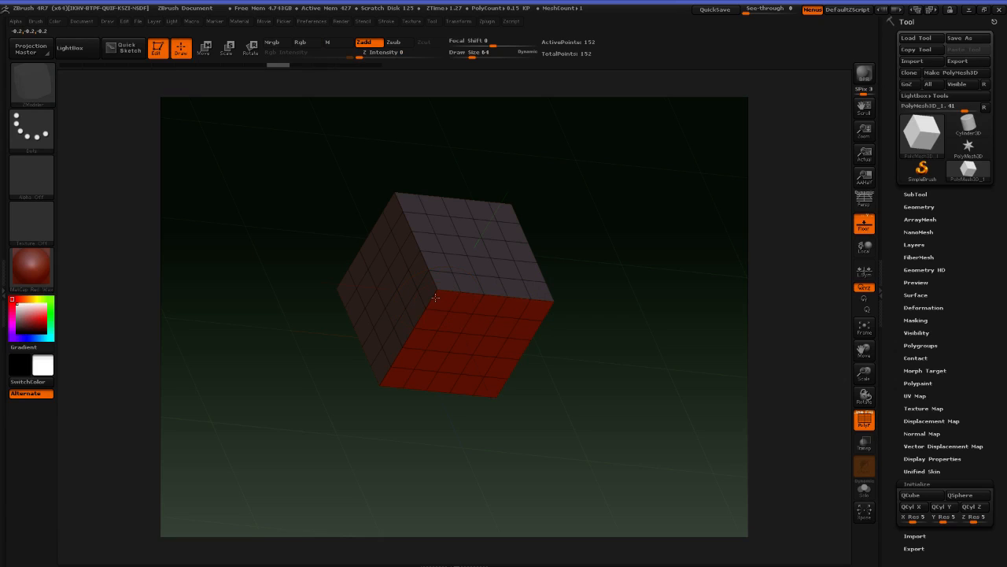
key(ctrl+shift+z)
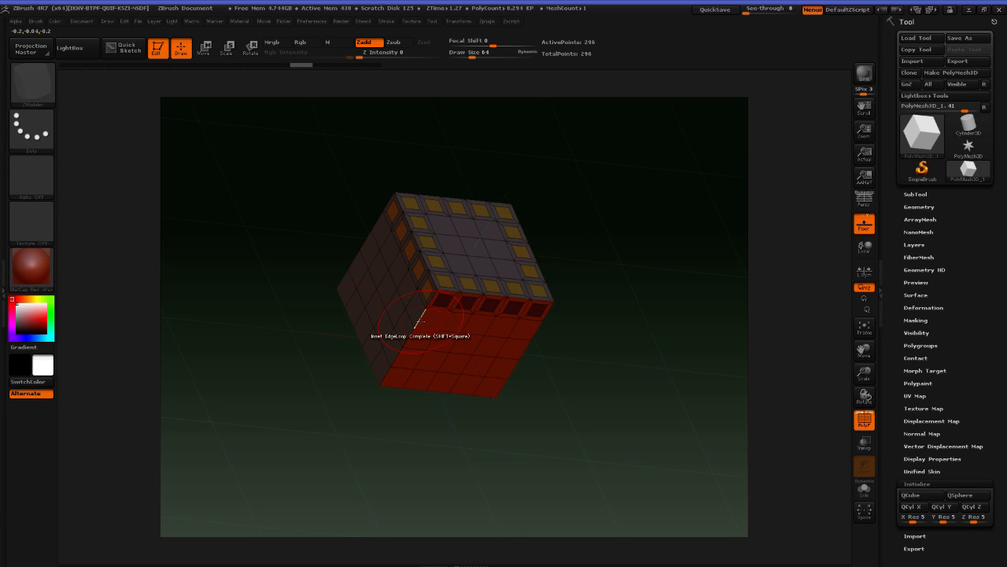
key(ctrl)
key(ctrl+z)
Switch the Inset target to PolyLoop, try it lengthwise across the top and front faces, undo, and inset crosswise around the front and side faces
key(space)
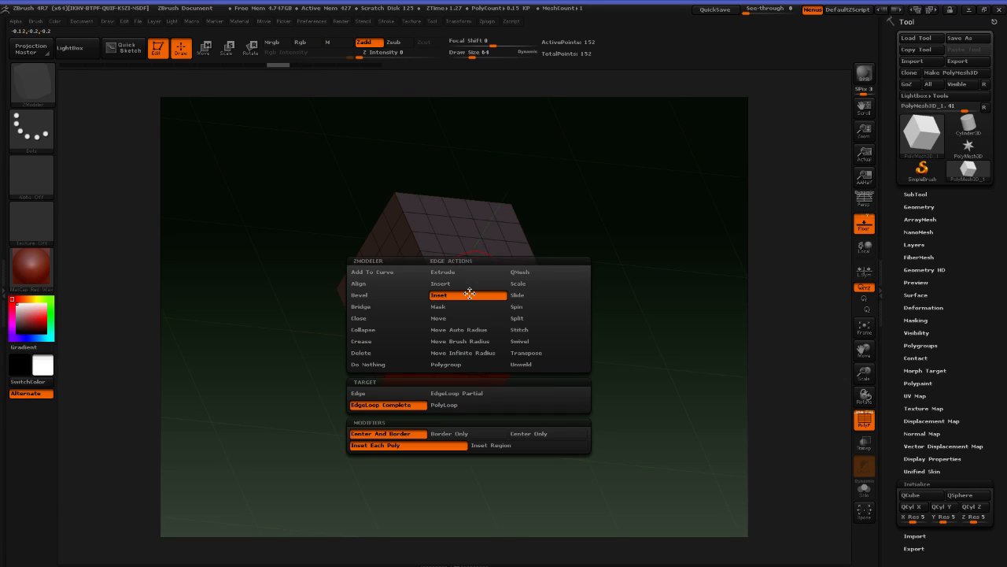
click(445, 405)
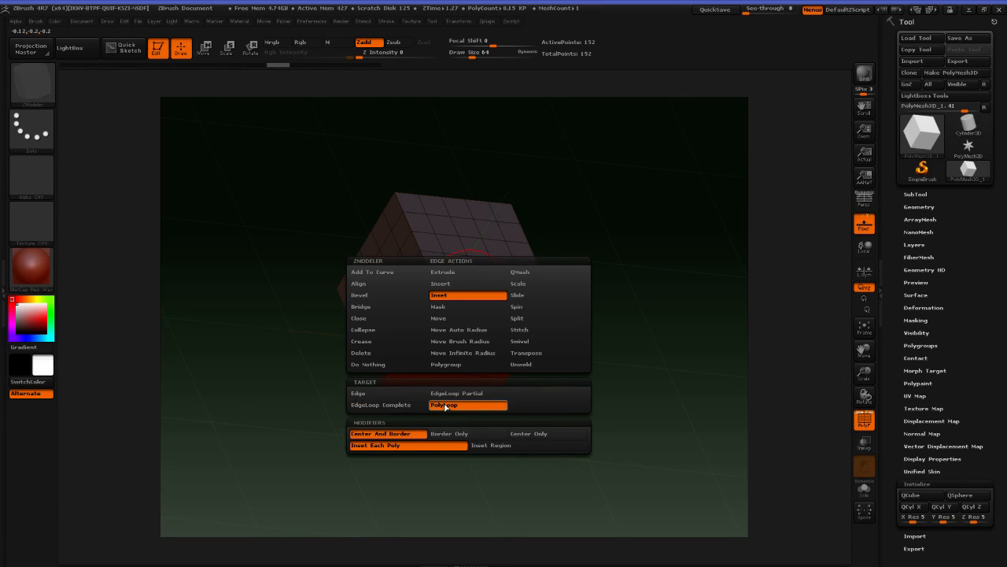
drag(472, 308, 479, 312)
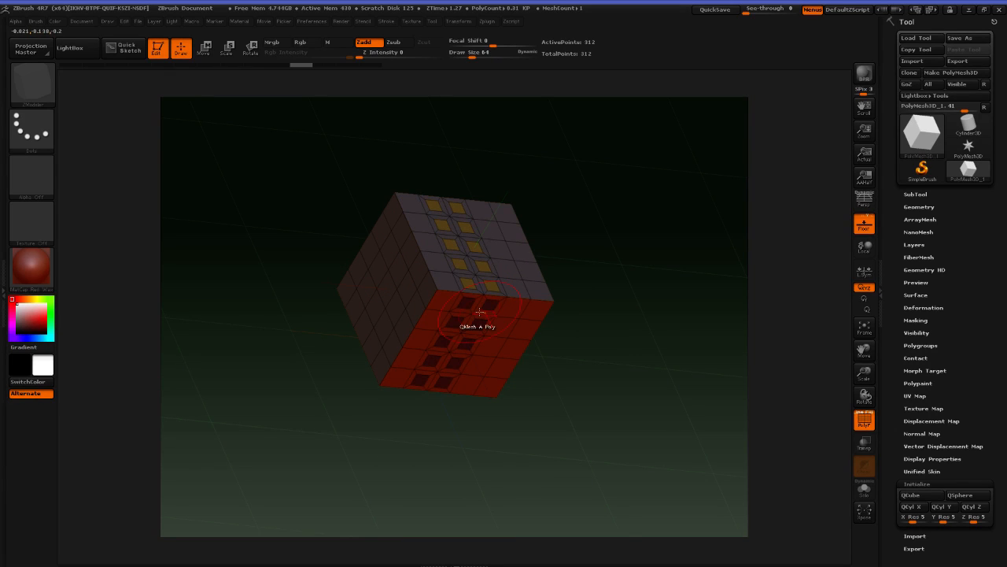
key(ctrl+z)
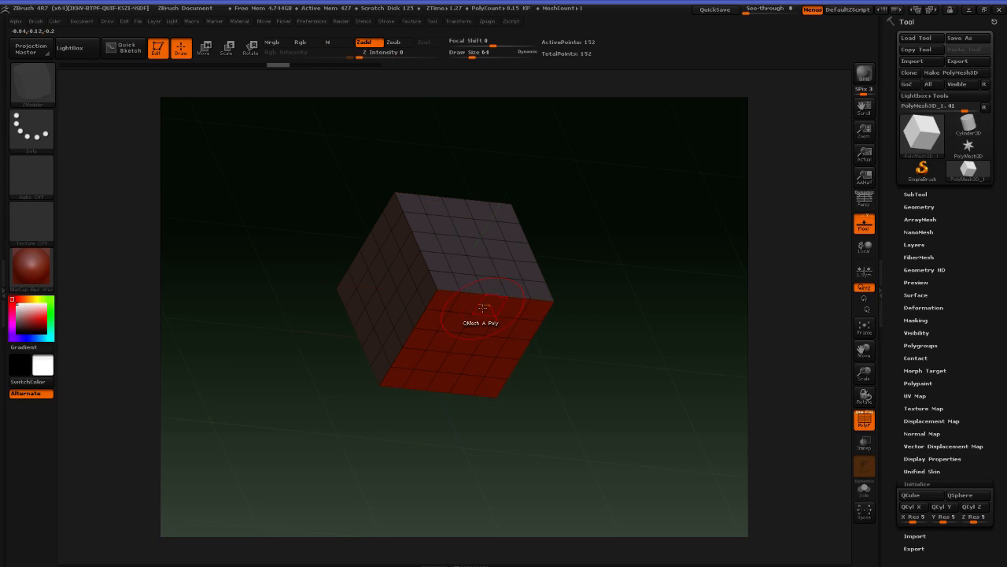
click(481, 306)
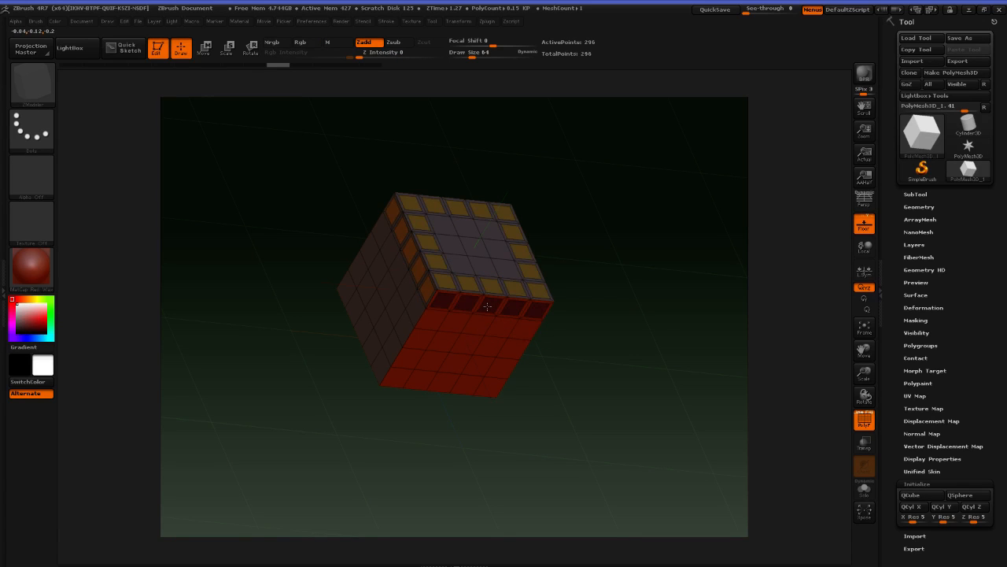
click(485, 318)
mouse_move(485, 318)
mouse_down()
mouse_move(509, 325)
mouse_move(489, 321)
mouse_up()
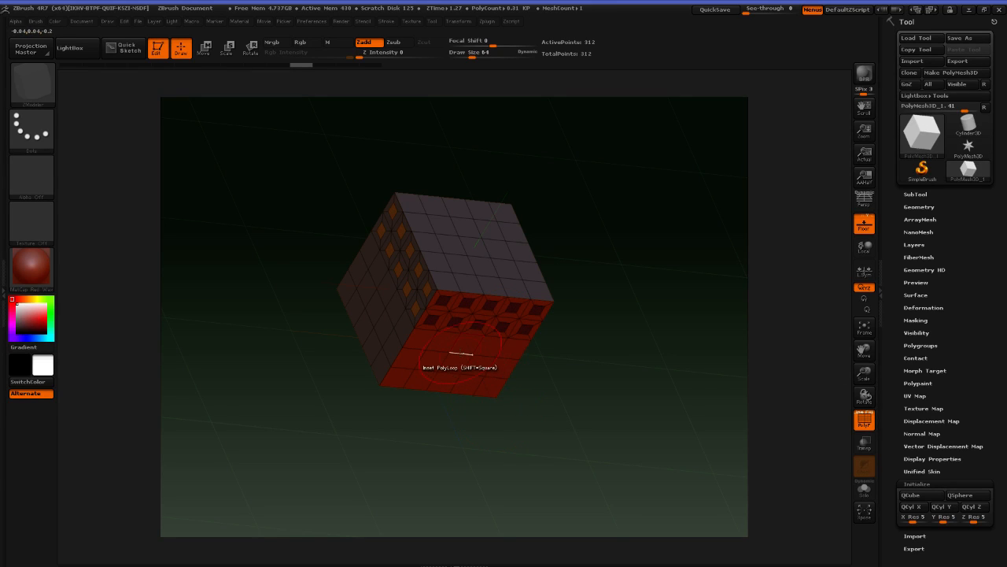
Keep the PolyLoop target, inset a lengthwise loop across the top and front faces, and undo back to the plain cube
key(space)
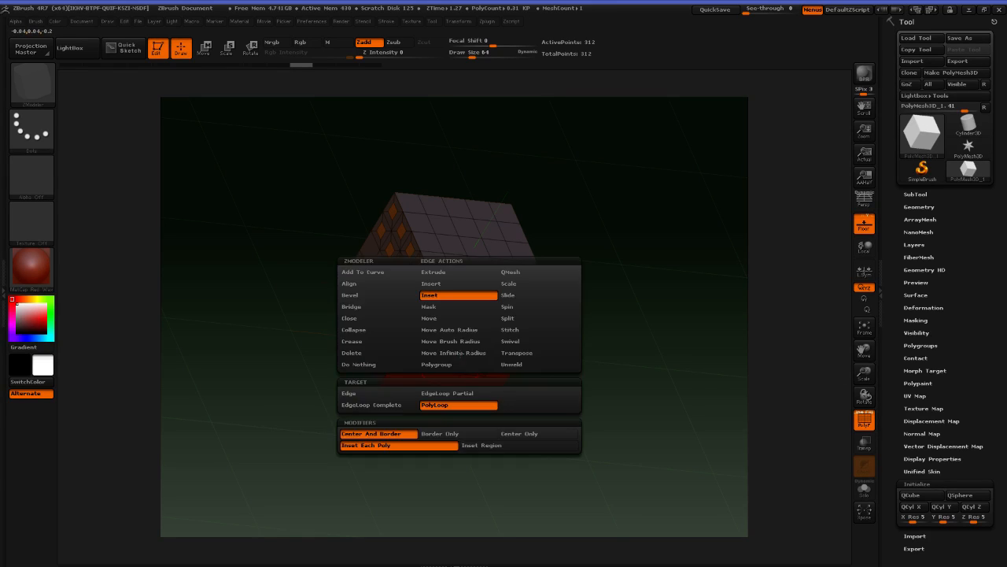
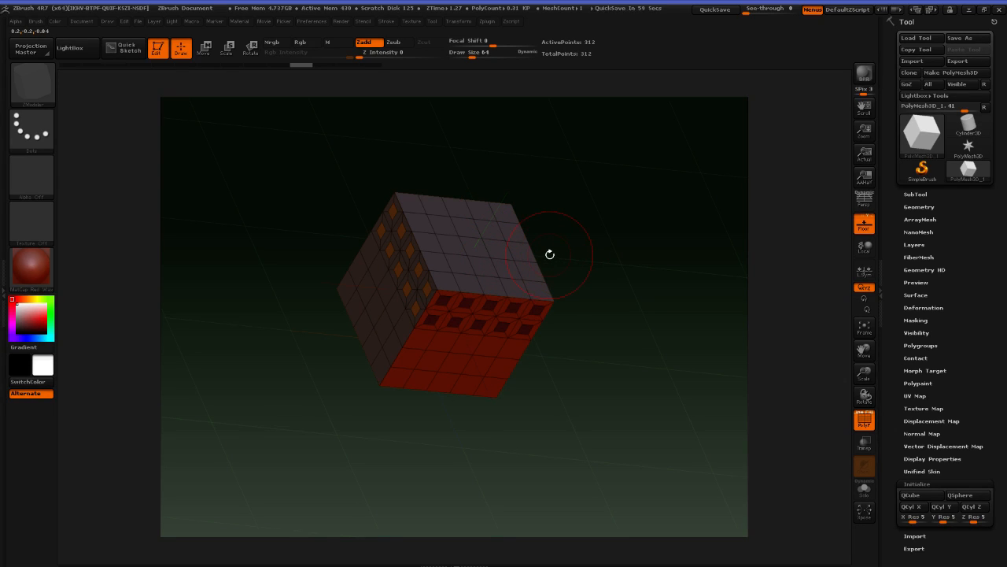
key(space)
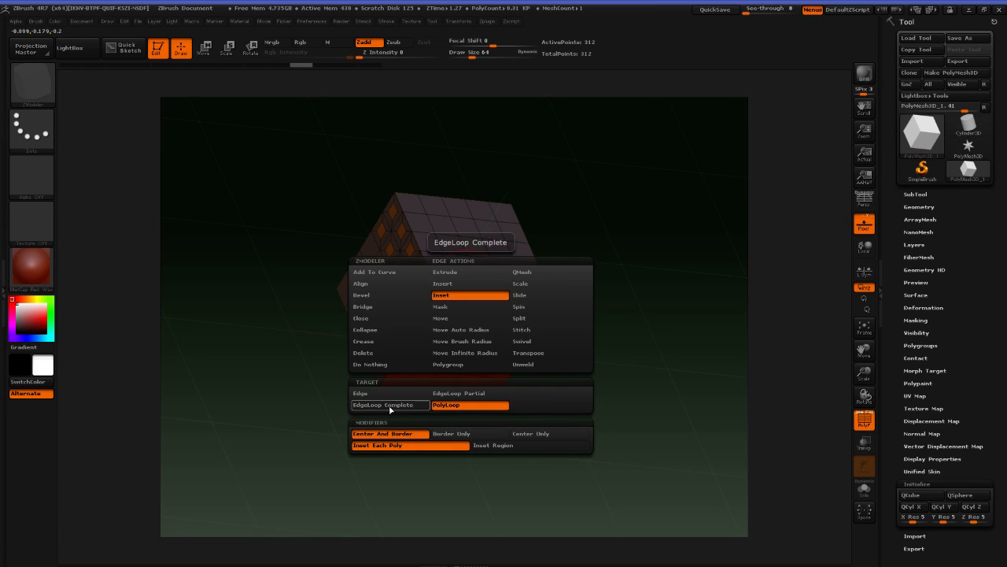
click(452, 405)
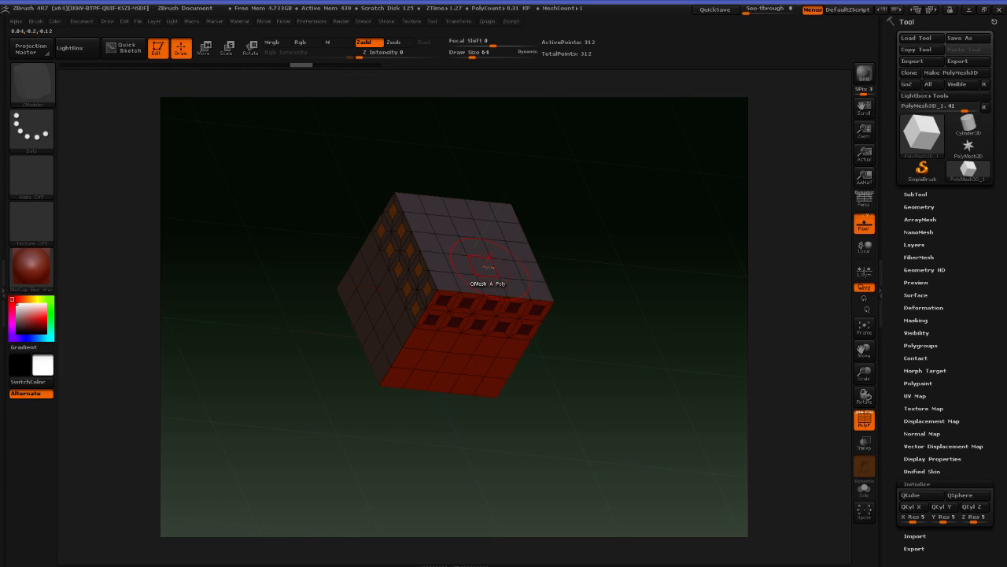
click(488, 275)
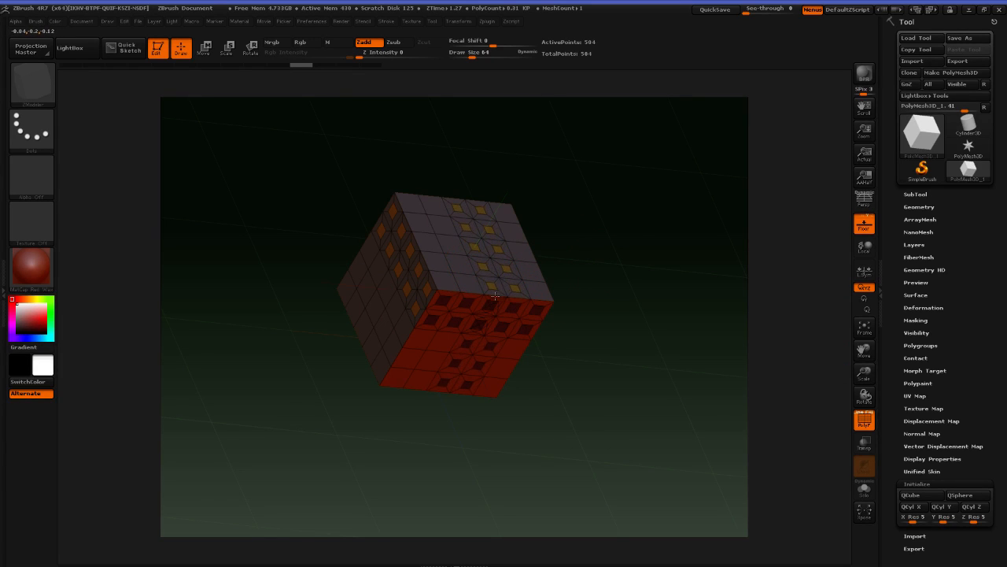
key(ctrl+z)
key(ctrl+z)
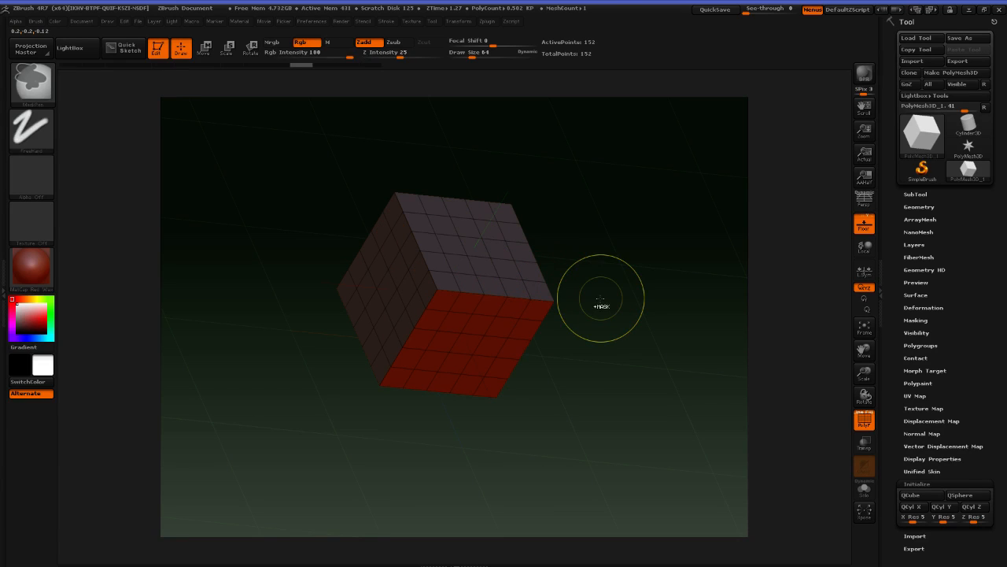
Switch the PolyLoop inset to Border Only, apply it lengthwise across the top and front faces, and undo it
key(space)
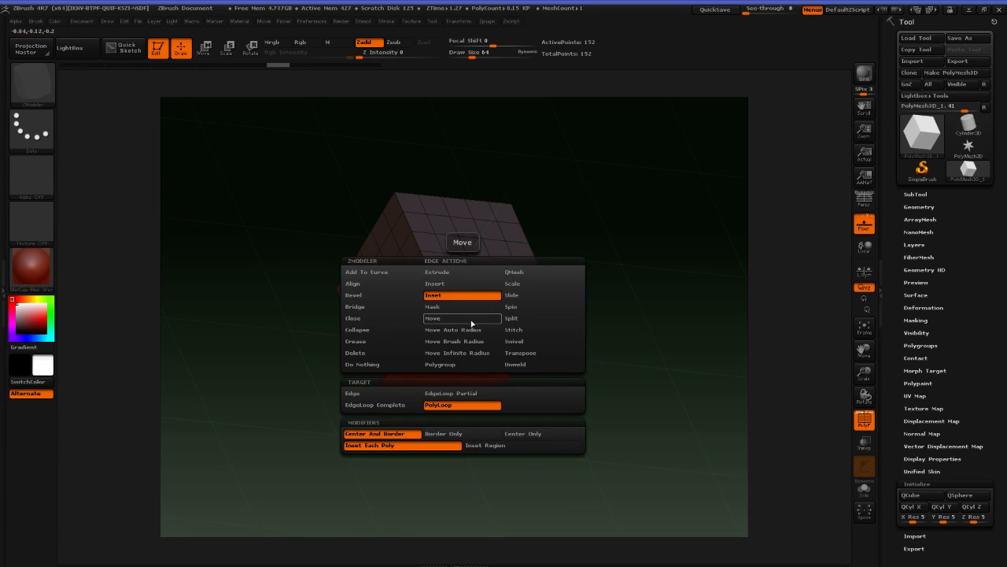
click(447, 431)
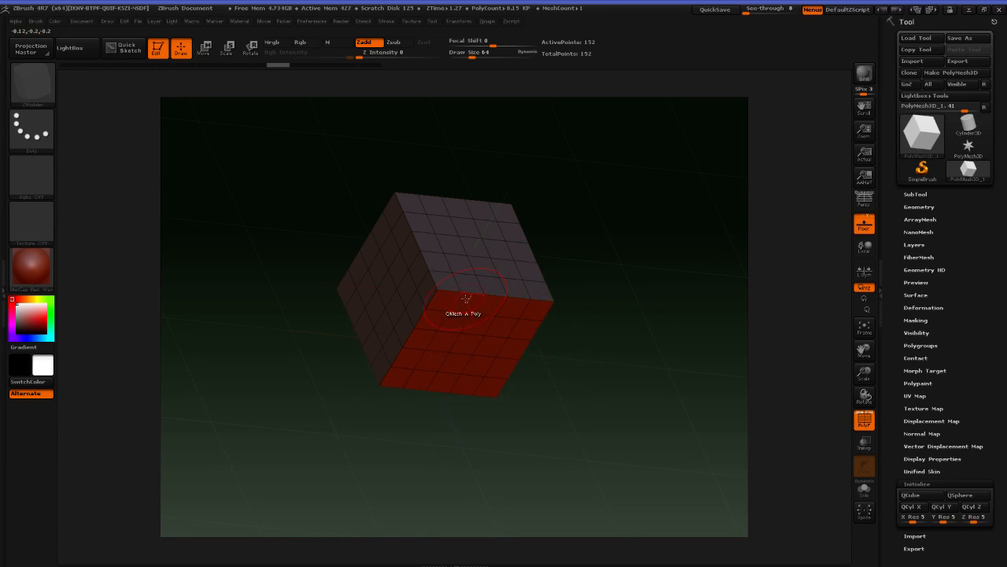
click(471, 294)
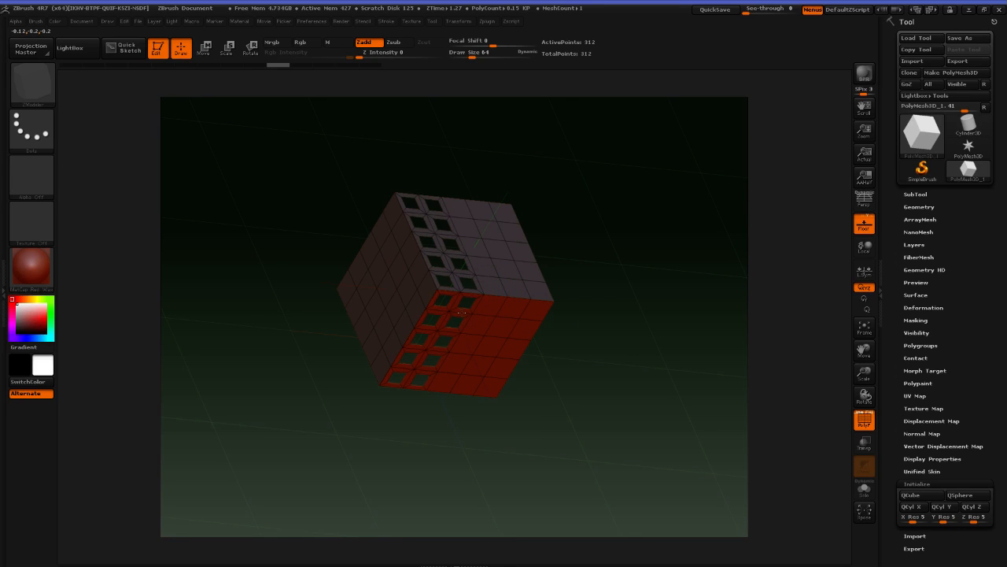
mouse_move(613, 308)
mouse_down()
mouse_move(630, 213)
mouse_move(647, 235)
mouse_move(603, 267)
mouse_move(622, 278)
mouse_move(636, 345)
mouse_move(612, 277)
mouse_move(598, 268)
mouse_move(606, 283)
mouse_up()
key(ctrl+z)
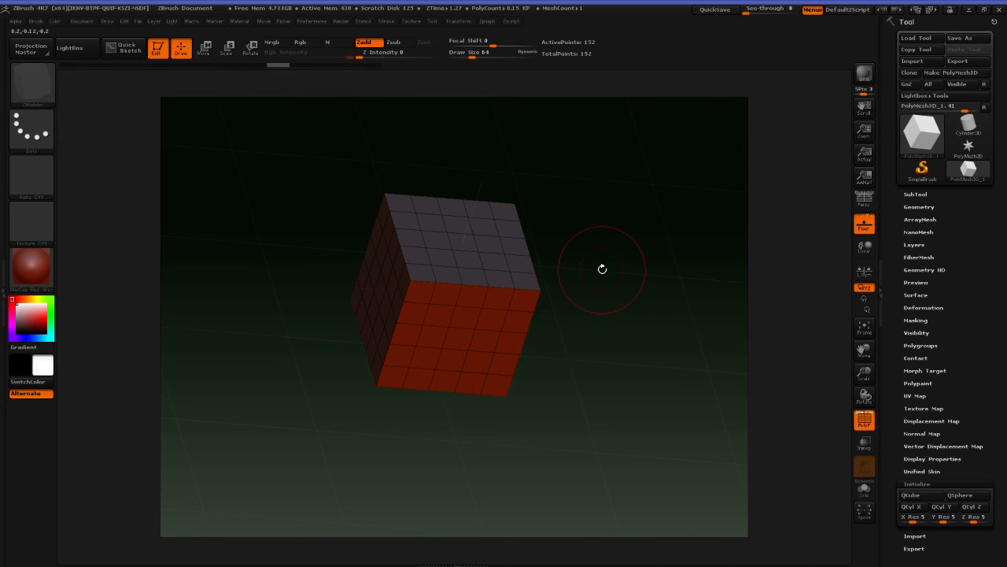
Switch the PolyLoop inset to Center Only, apply it from the front face's upper border, and undo it
key(space)
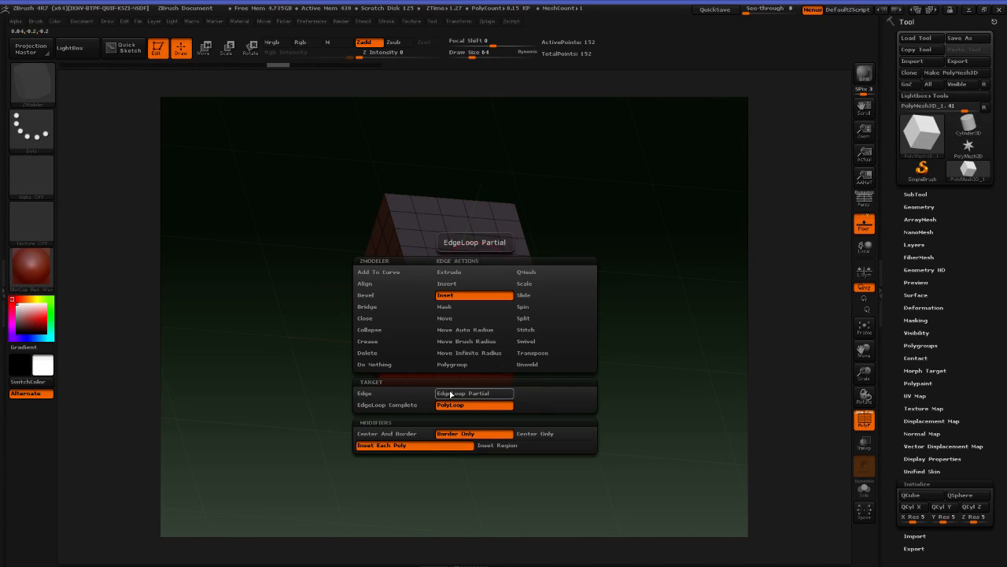
click(528, 433)
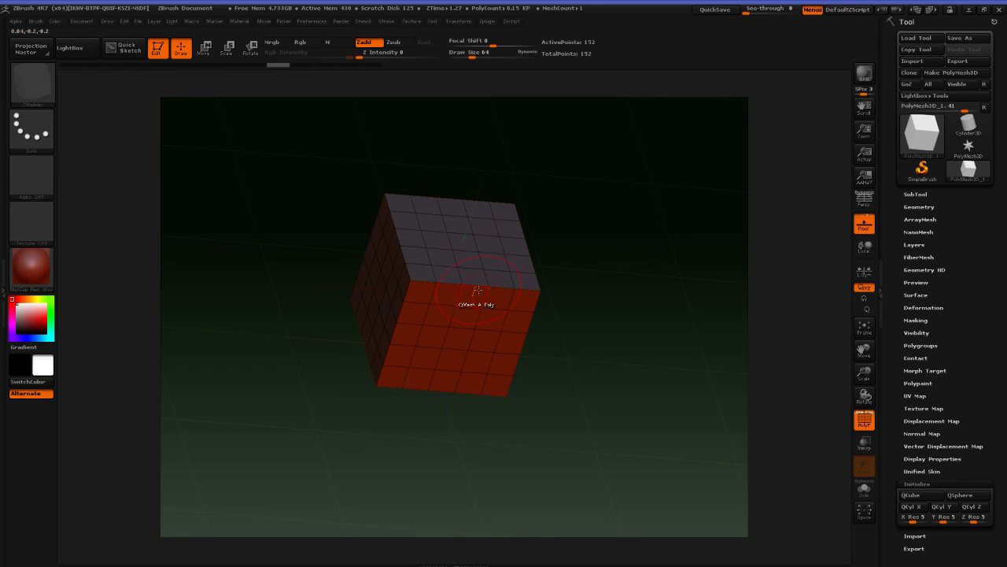
drag(475, 291, 466, 289)
mouse_move(577, 305)
mouse_down()
mouse_move(558, 241)
mouse_move(582, 302)
mouse_up()
key(ctrl+z)
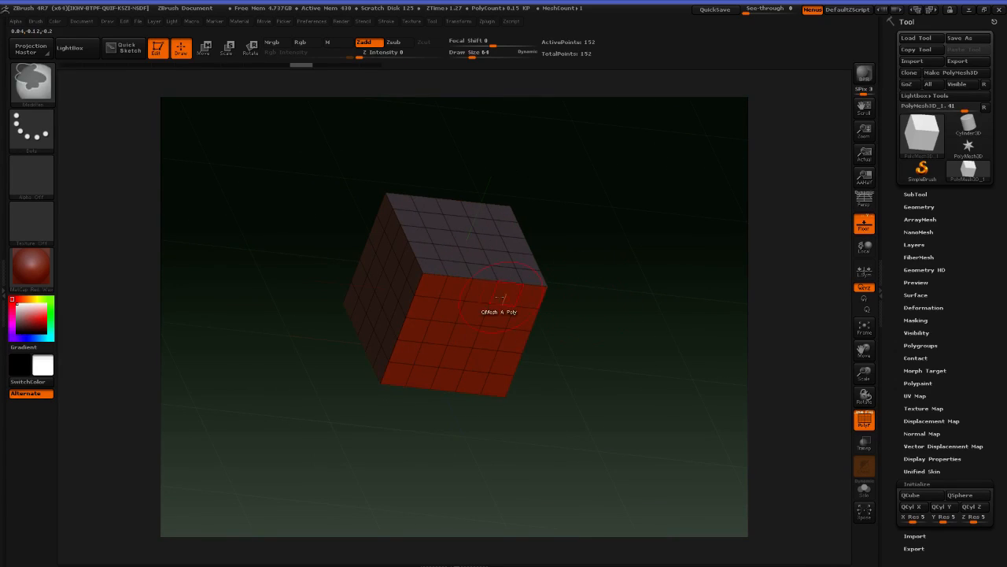
Set the inset modifier to Inset Region, inset two different lengthwise polyloops across the top and front faces, and undo them
key(space)
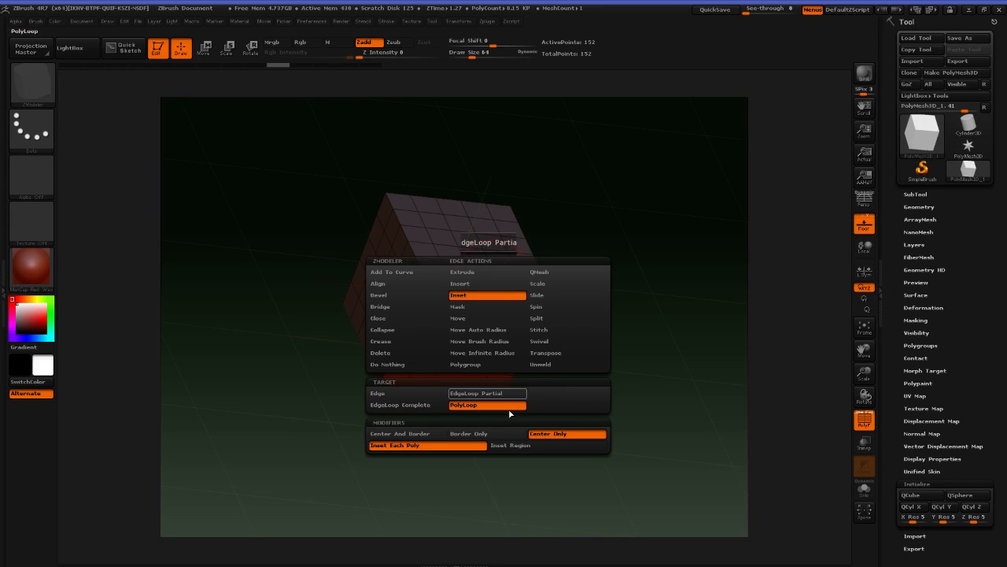
click(504, 448)
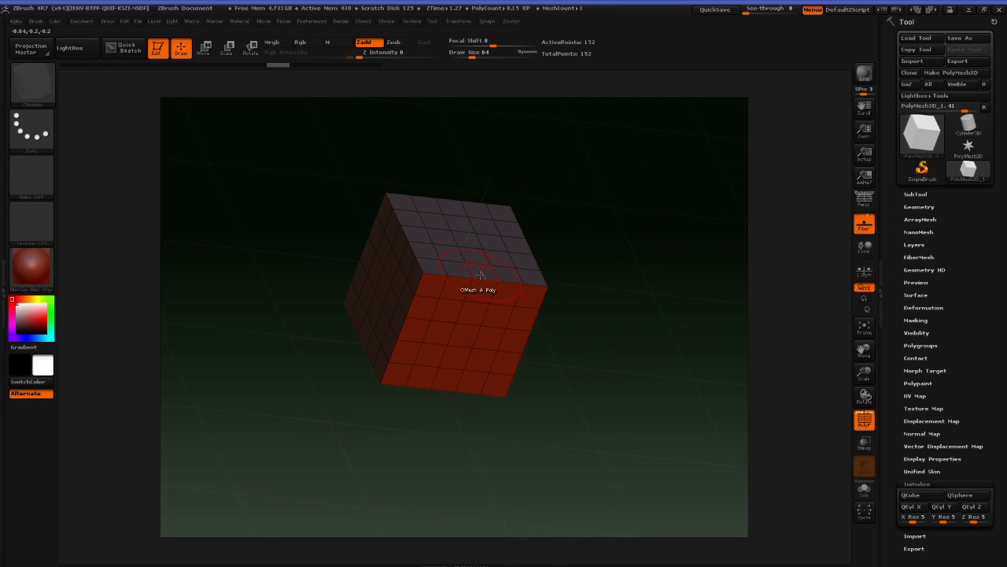
drag(477, 291, 494, 295)
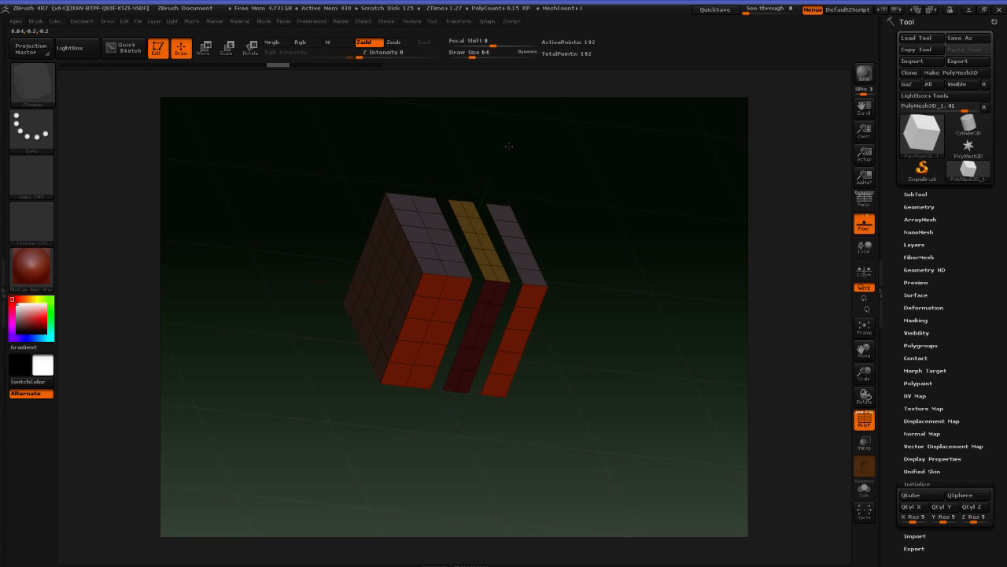
drag(485, 258, 459, 257)
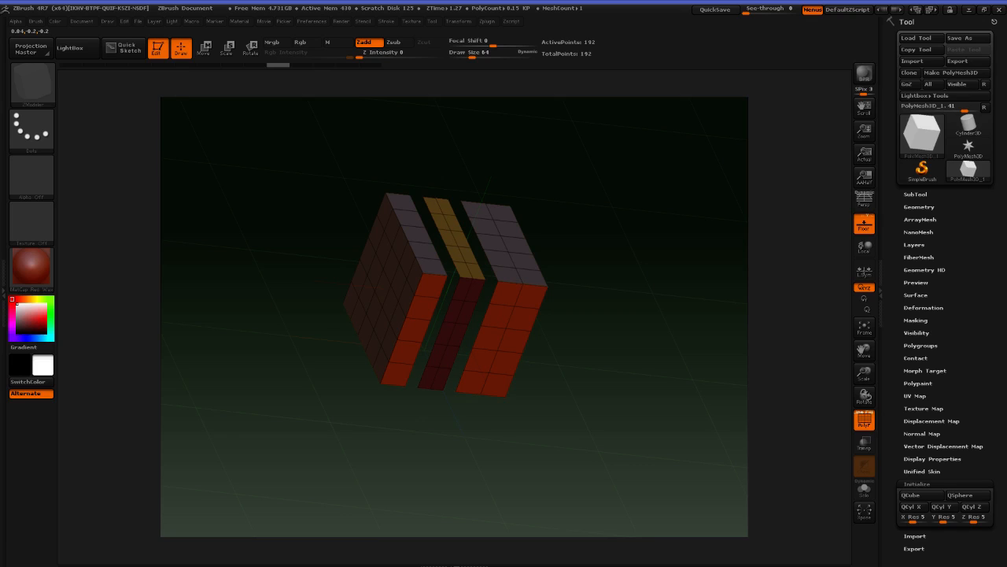
key(ctrl+z)
key(ctrl+z)
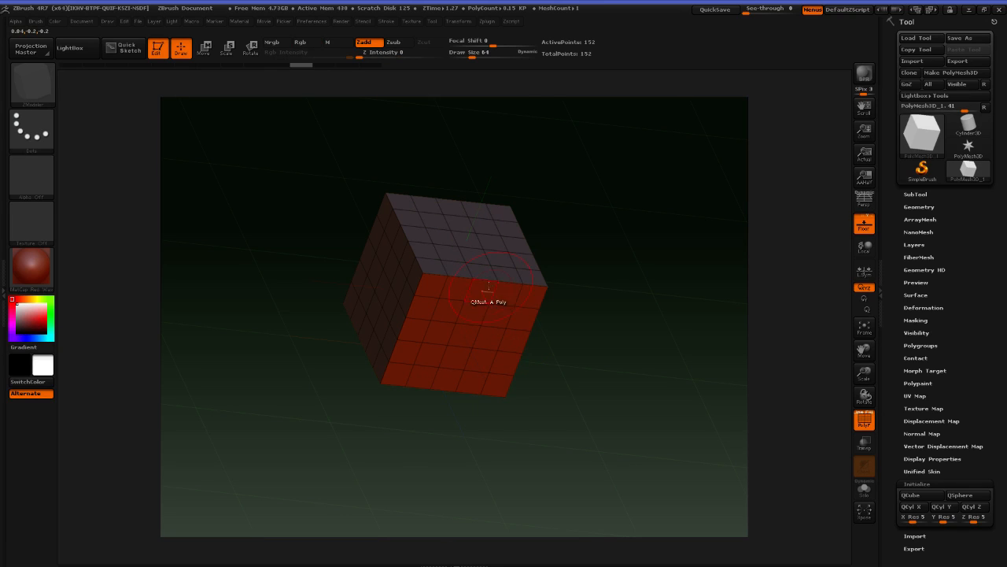
Repeat the Center Only region inset lengthwise from the front face's upper border, and undo it
click(485, 279)
drag(484, 307, 480, 264)
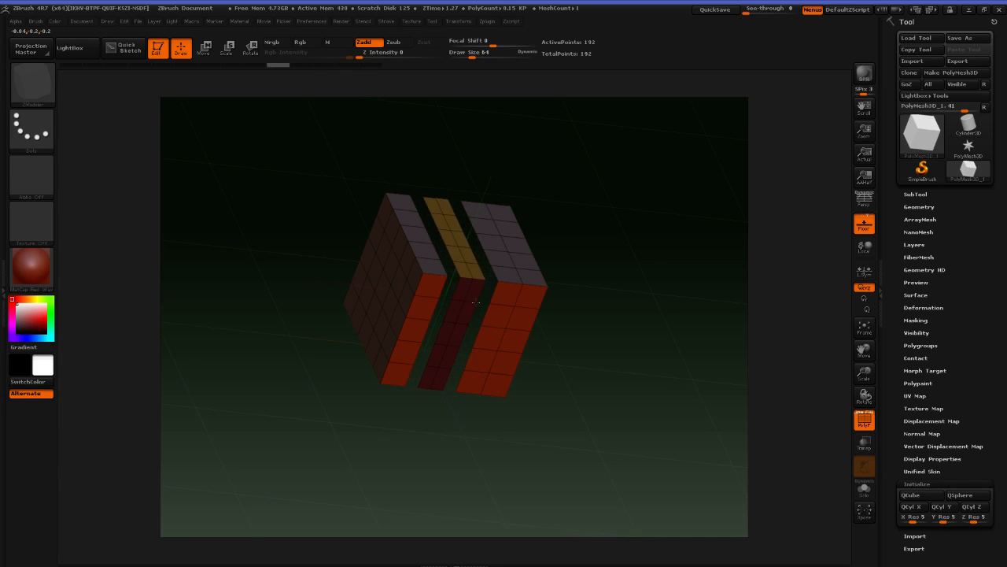
key(ctrl+z)
key(ctrl+z)
key(ctrl+z)
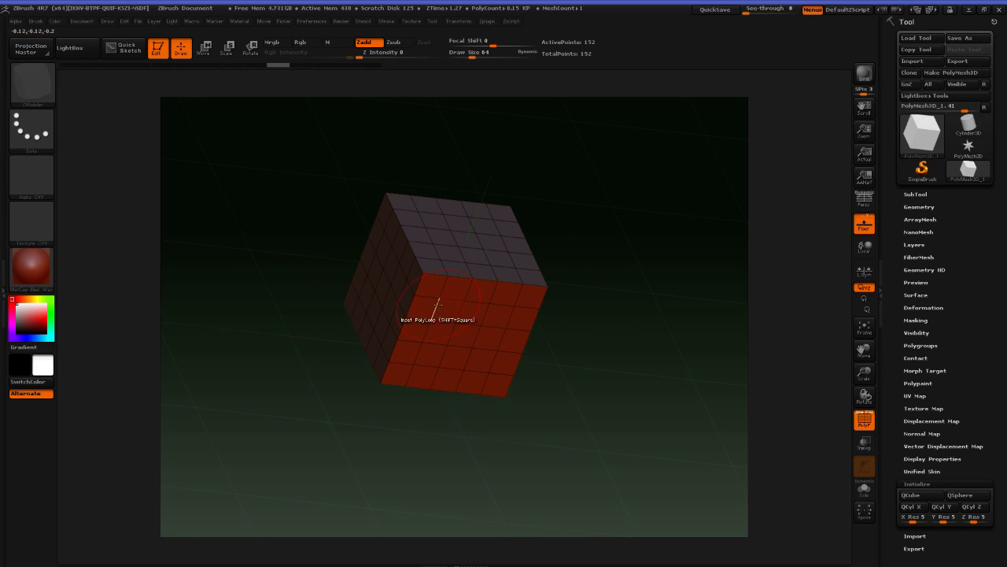
Inset a polyloop region crosswise around the front and side faces twice, undoing each inset
key(ctrl+shift+z)
key(ctrl+shift+z)
drag(429, 308, 379, 294)
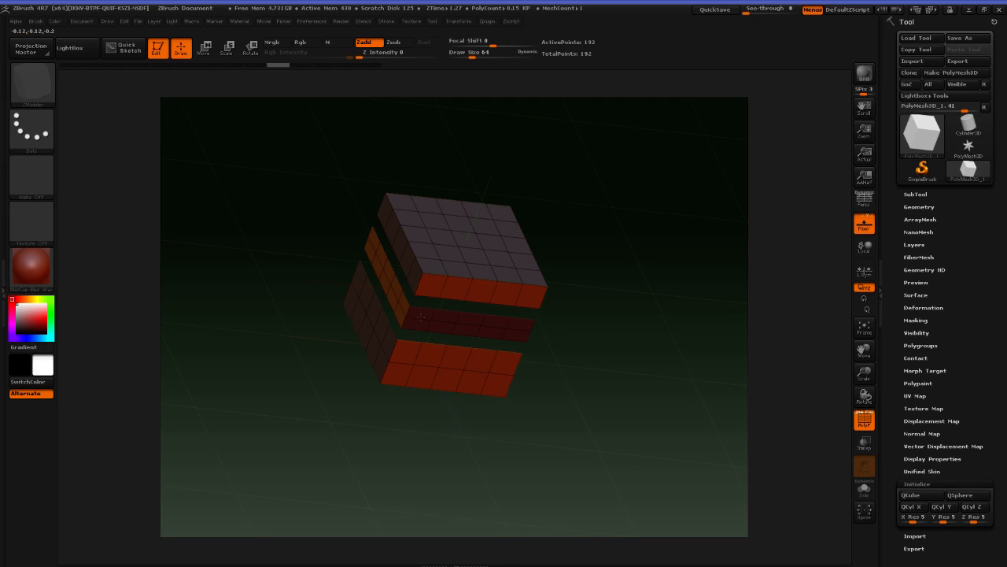
drag(392, 434, 493, 385)
key(ctrl+z)
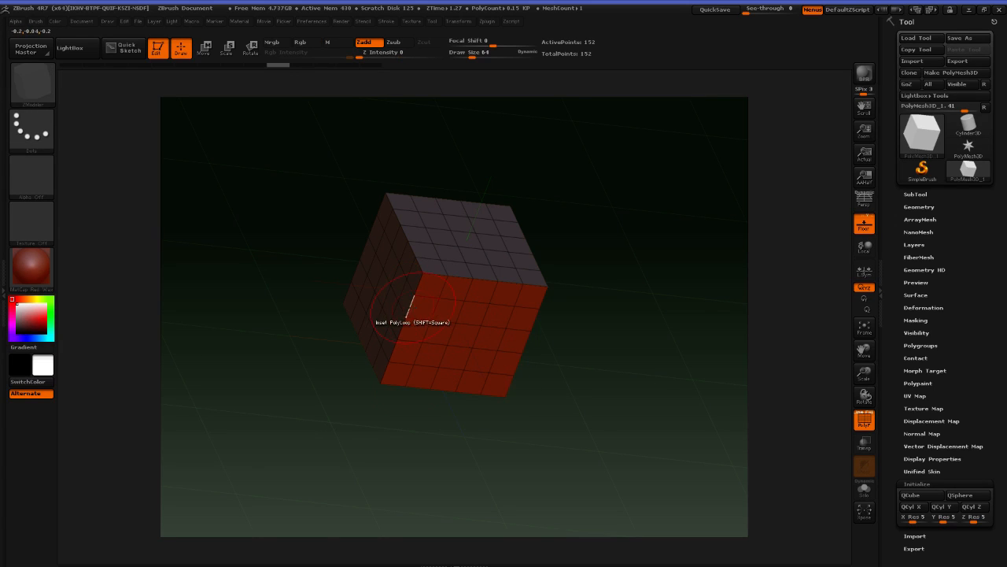
click(415, 309)
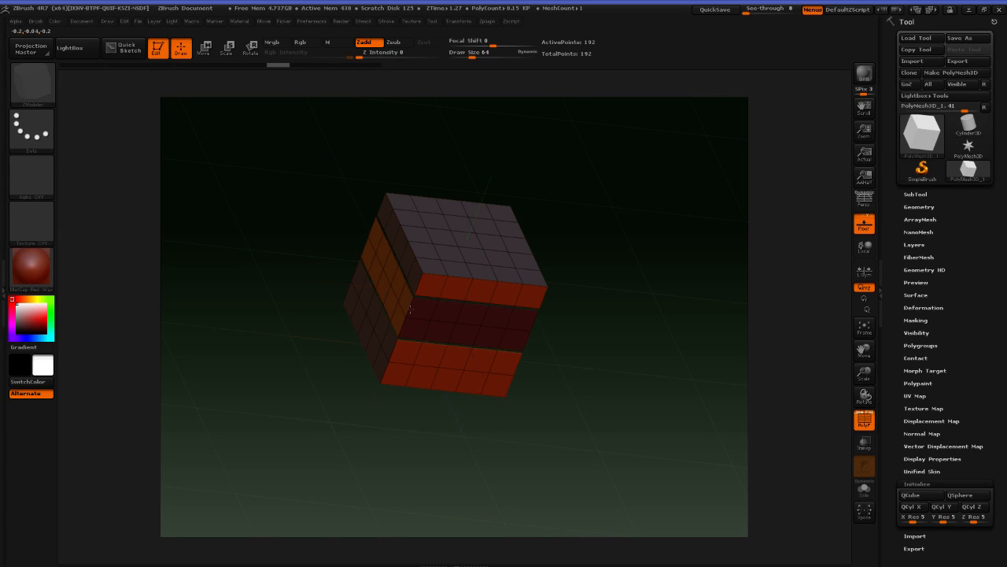
mouse_move(409, 308)
mouse_down()
mouse_move(405, 299)
mouse_move(439, 307)
mouse_move(415, 307)
mouse_up()
key(ctrl+z)
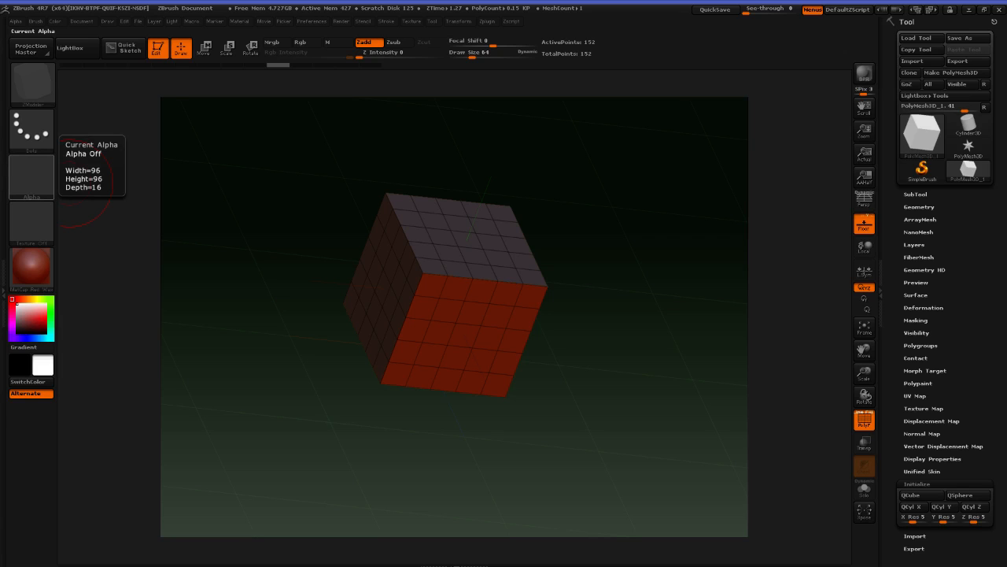
Bring up the ZBrush Edge Actions documentation, review its Insert section, and return to ZBrush
drag(0, 79, 54, 120)
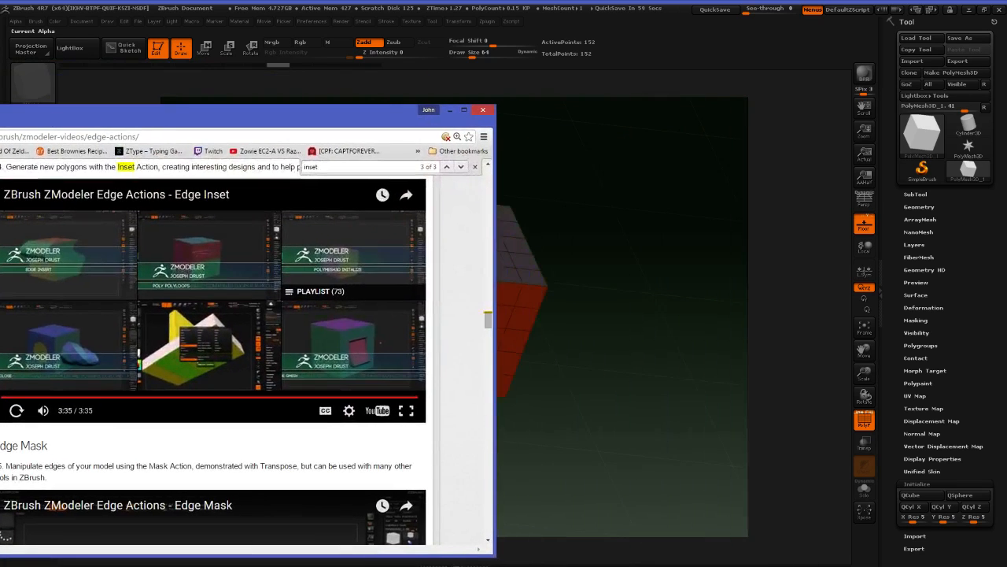
drag(0, 101, 593, 89)
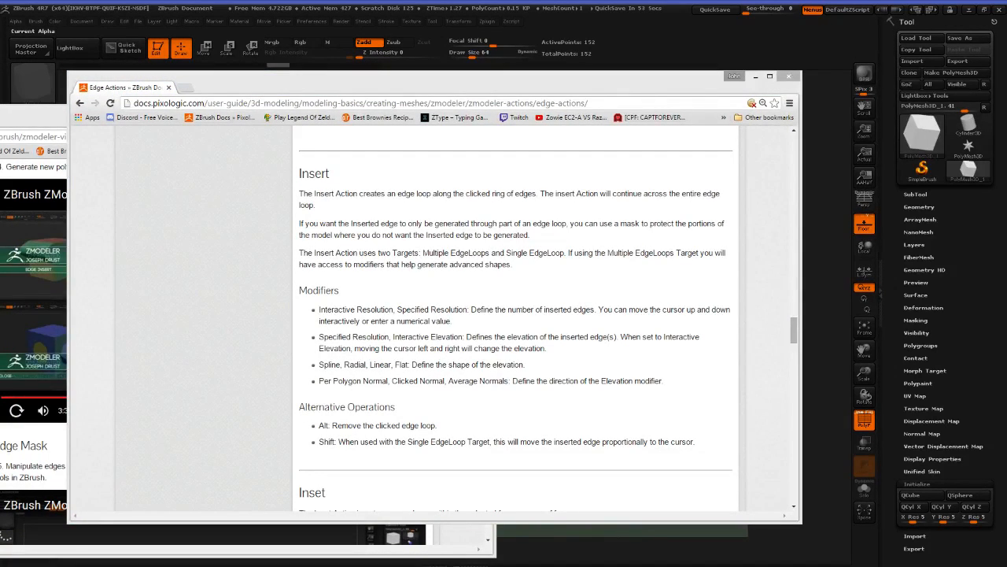
click(501, 309)
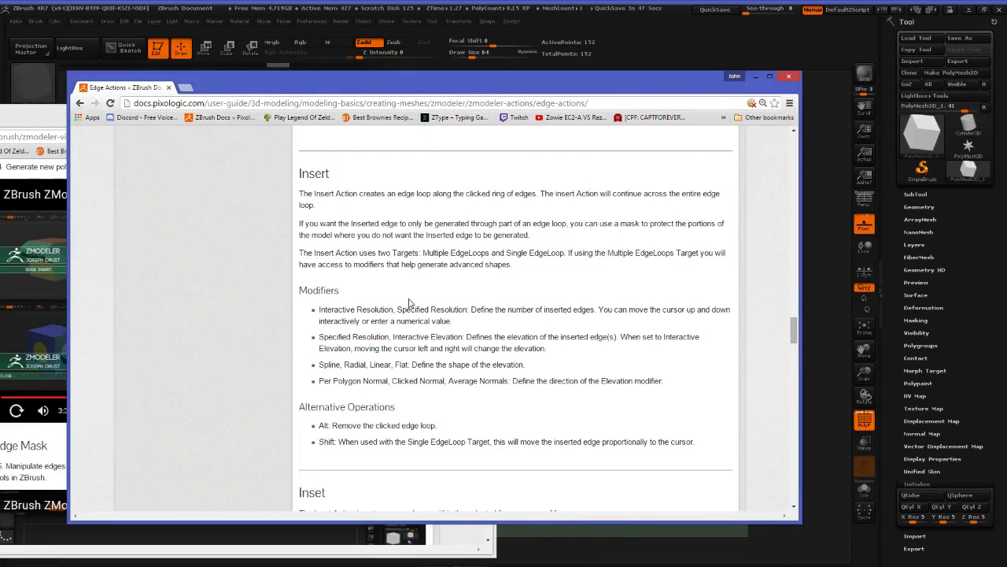
drag(426, 89, 0, 46)
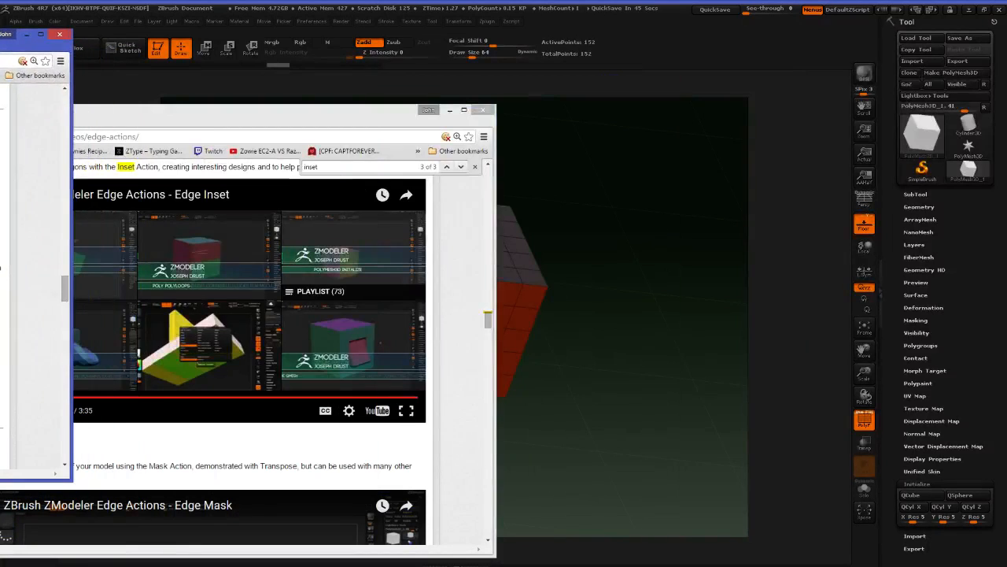
click(660, 264)
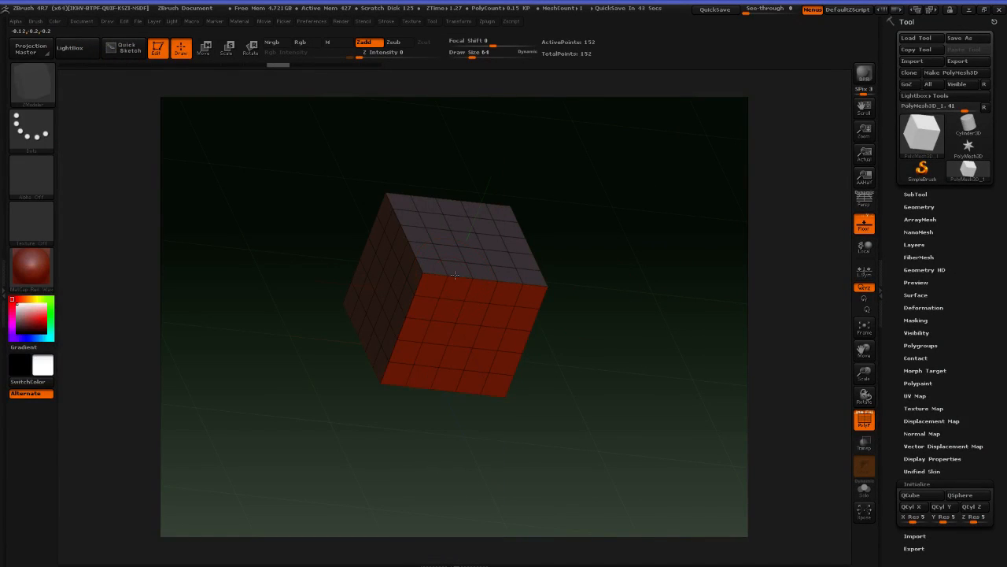
Inset the second lengthwise polyloop from the front face's upper border as a Center Only region, and undo it
drag(454, 275, 457, 274)
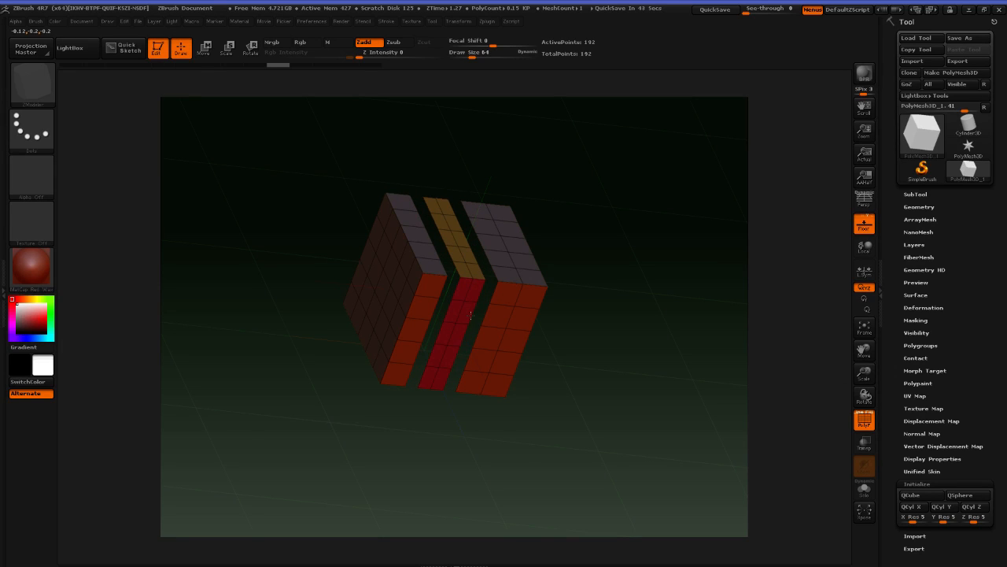
drag(471, 316, 472, 316)
key(ctrl+z)
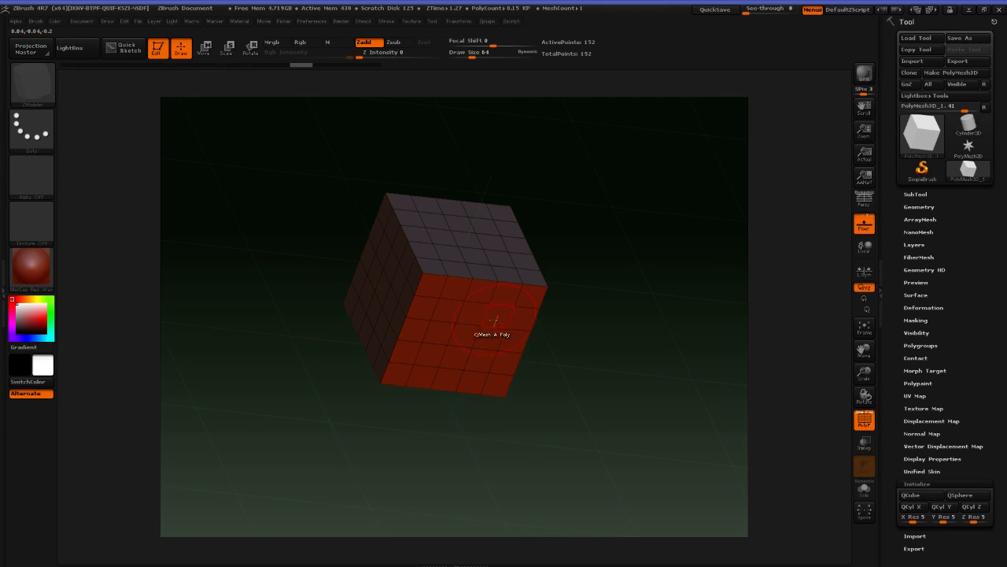
Set the region inset to Center And Border, apply it crosswise around the front and side faces, and undo it
key(space)
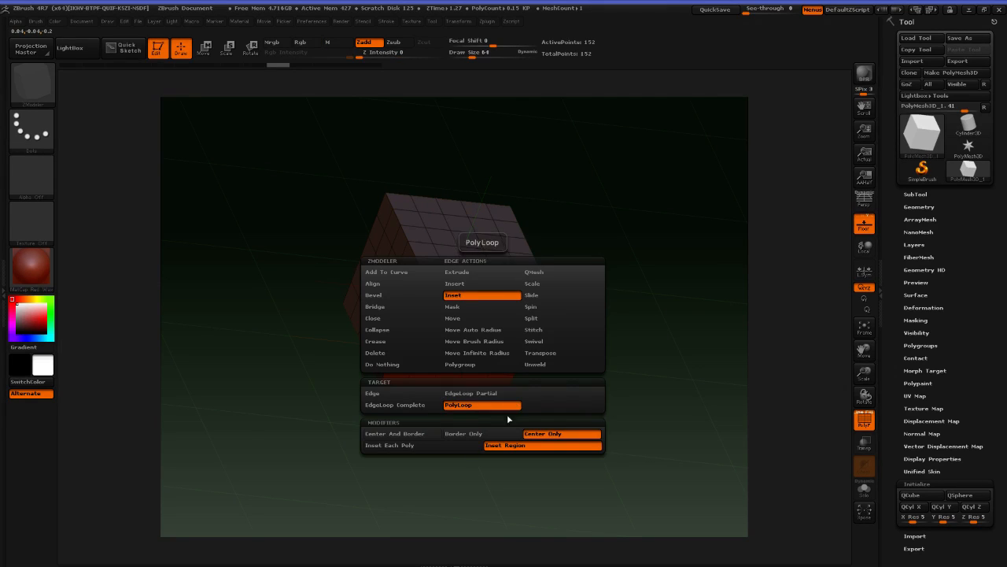
click(393, 434)
drag(472, 316, 447, 313)
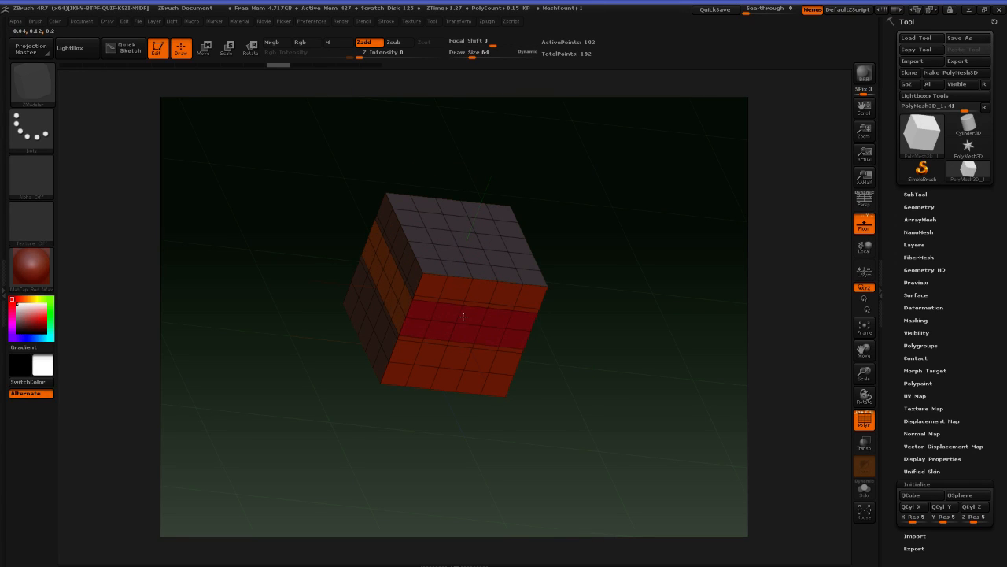
key(ctrl+z)
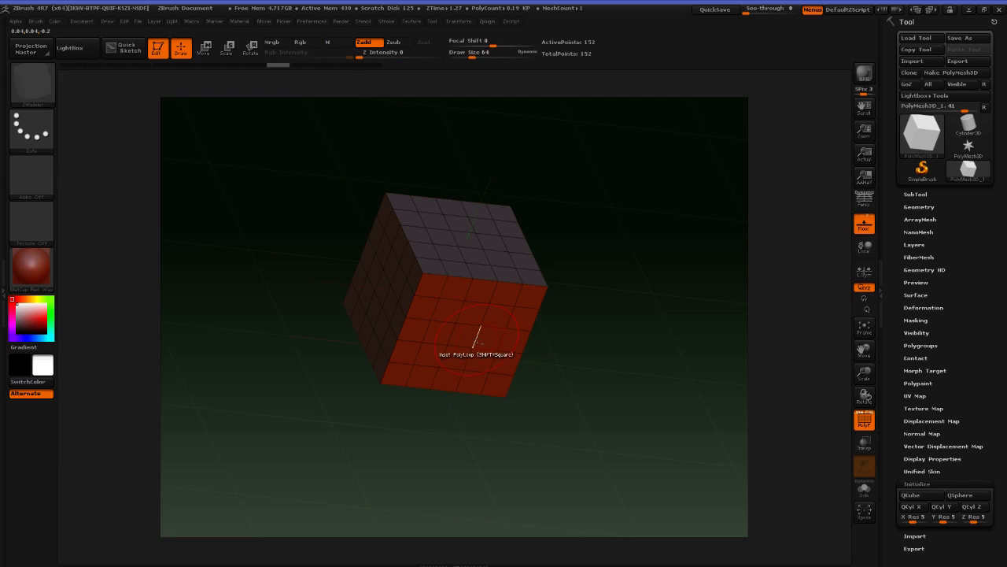
Set the polyloop inset to Inset Each Poly, apply it crosswise around the front and side faces, and undo it
key(space)
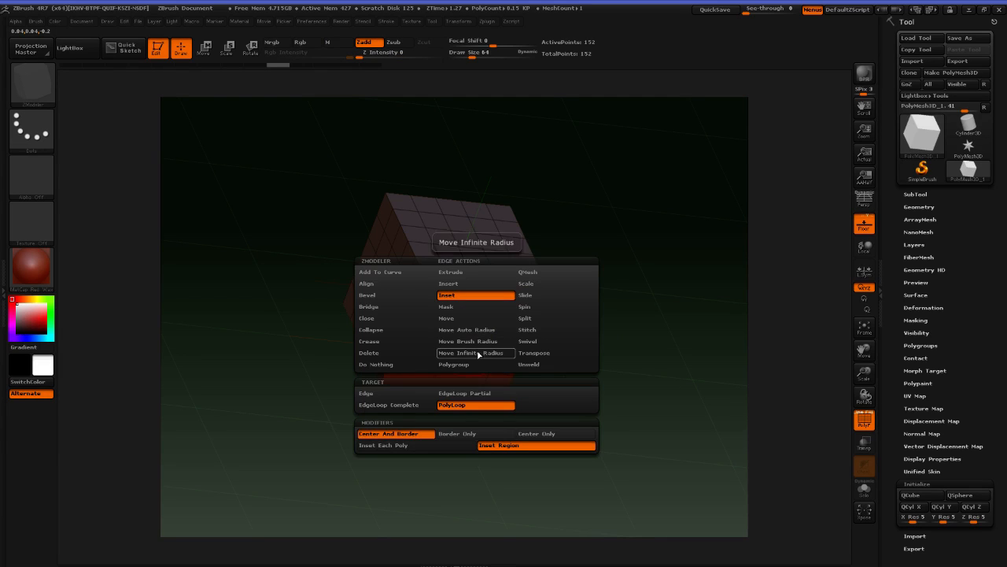
click(404, 446)
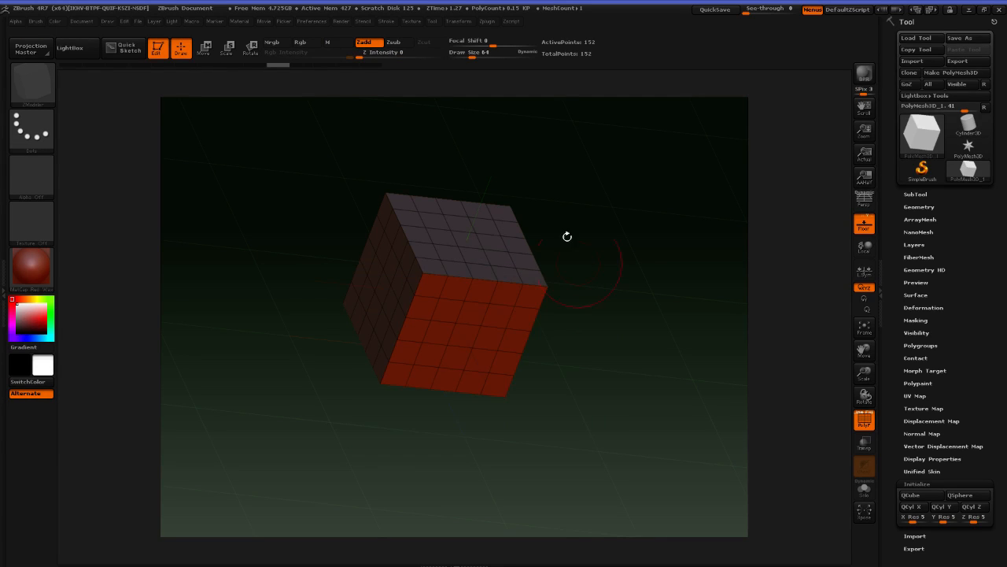
click(488, 342)
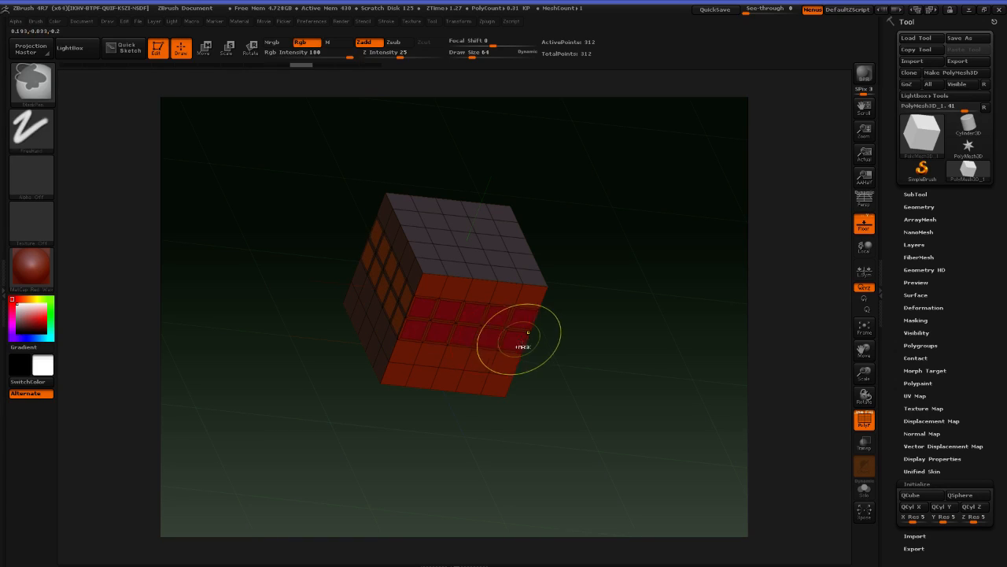
key(ctrl+z)
key(alt+Tab)
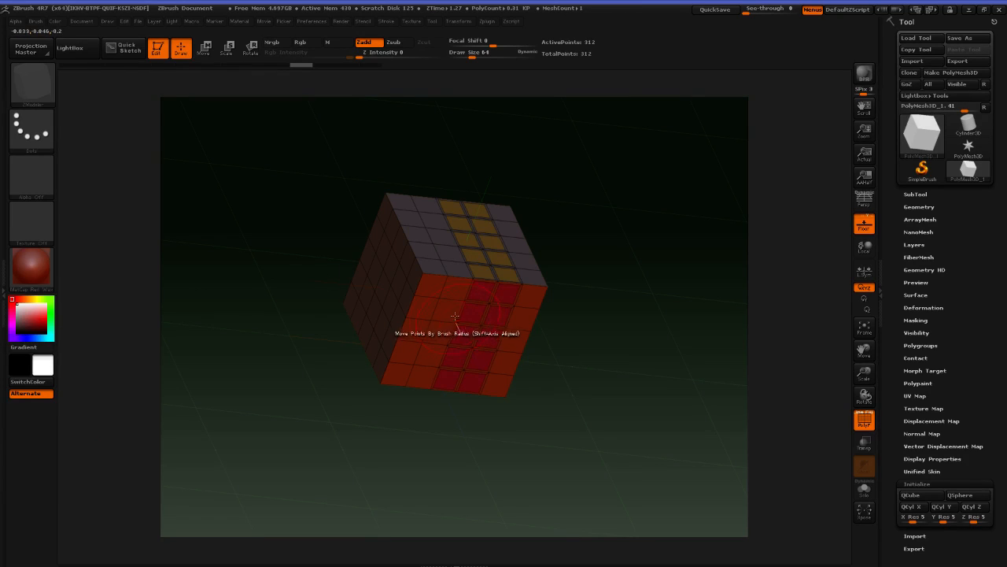
Pull one front-face polygon outward with QMesh, inset each polygon of the neighbouring lengthwise polyloops, and undo that inset
mouse_move(465, 317)
mouse_down()
mouse_move(461, 295)
mouse_move(463, 309)
mouse_up()
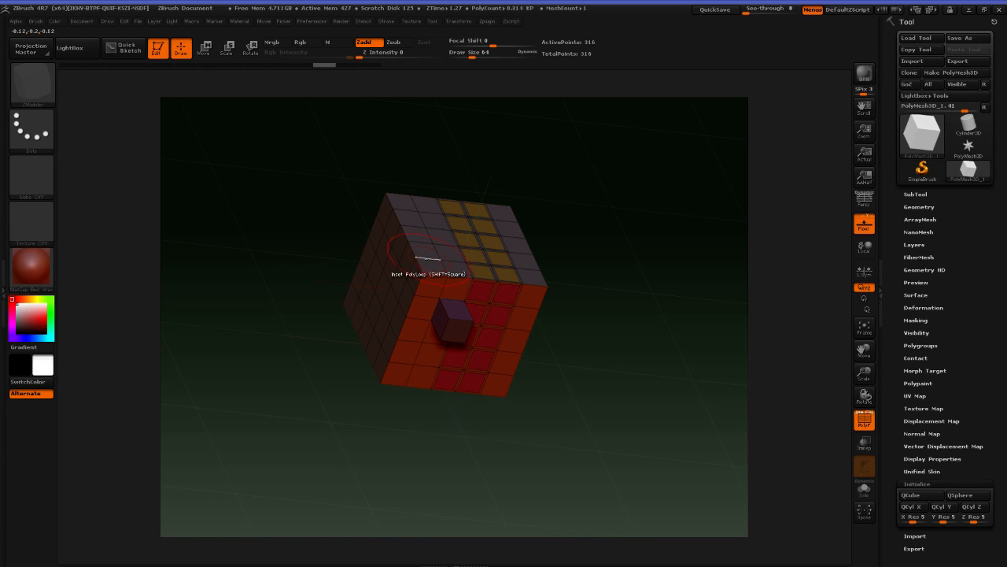
mouse_move(428, 255)
mouse_down()
mouse_move(432, 282)
mouse_move(424, 273)
mouse_move(441, 266)
mouse_up()
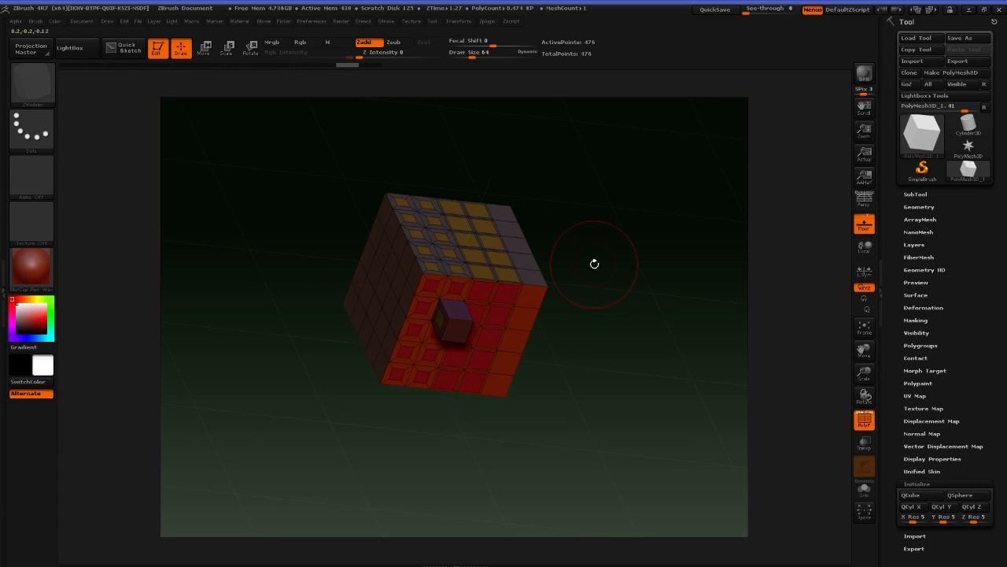
key(ctrl+z)
key(alt+Tab)
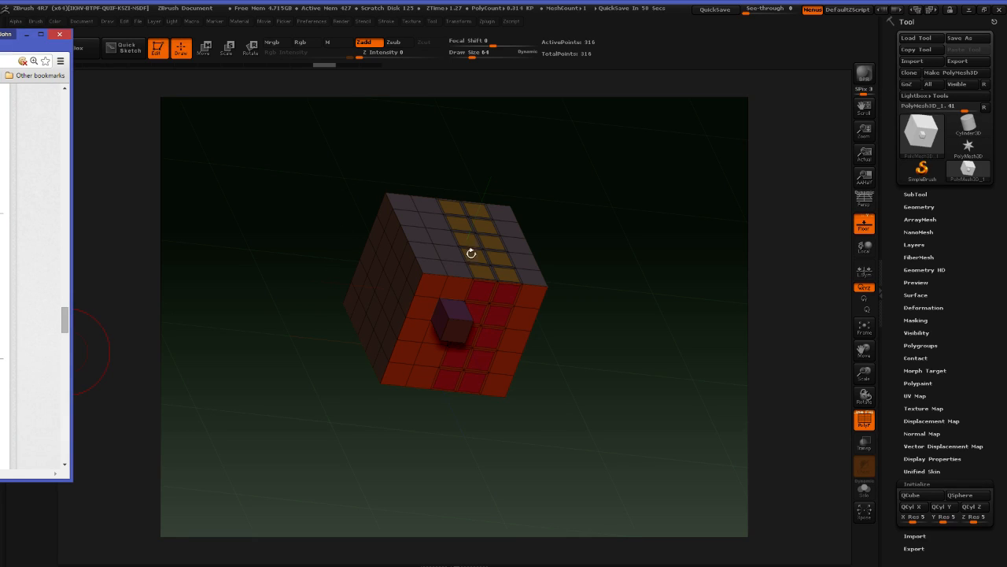
Inset the lengthwise polyloop region from the front face's upper border again, and undo all edits back to the plain cube
click(436, 275)
key(ctrl+z)
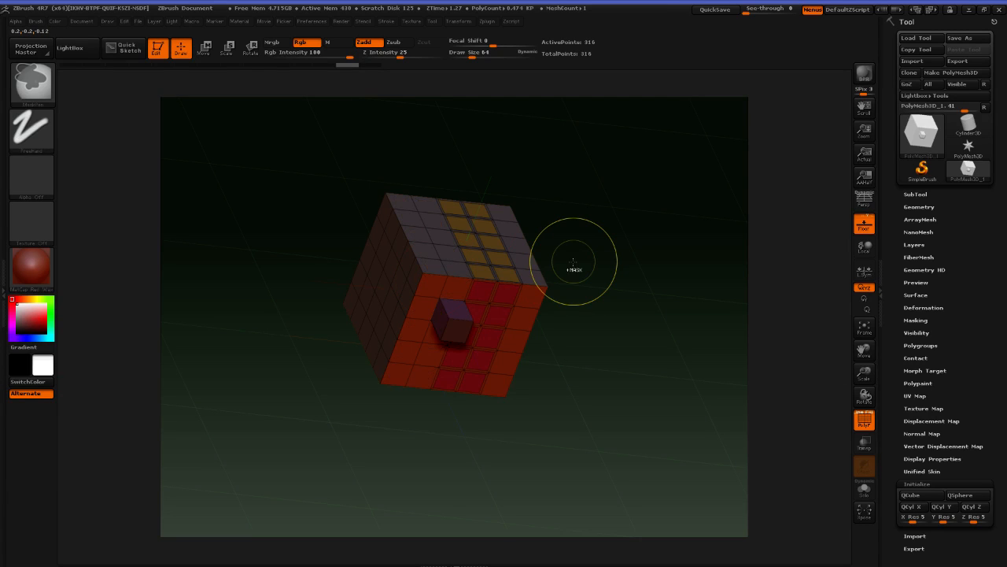
key(ctrl+z)
key(ctrl+z)
key(ctrl+z)
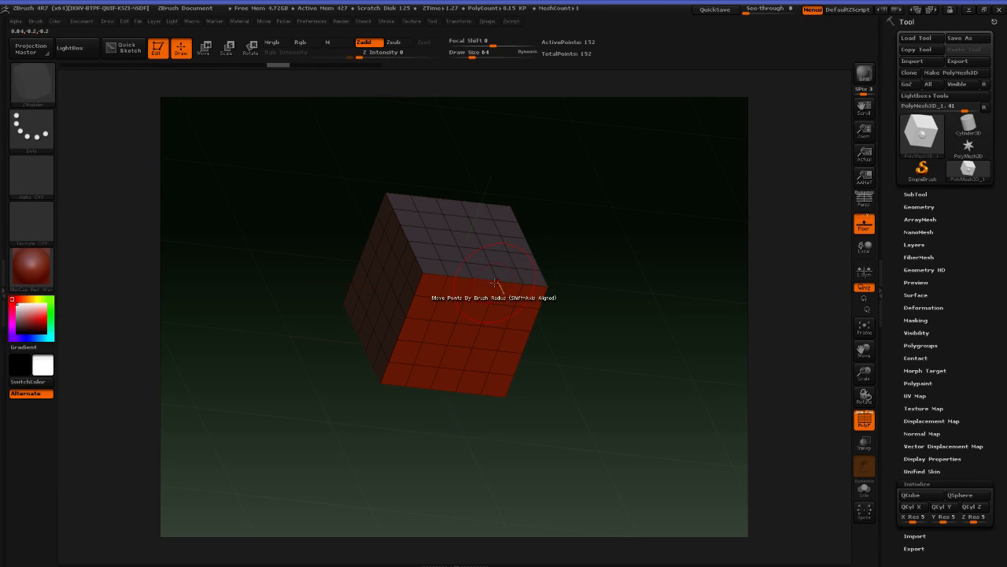
Switch the edge action to Mask, try it on a single border edge and on EdgeLoop Complete around the upper face, and undo it
right_click(494, 281)
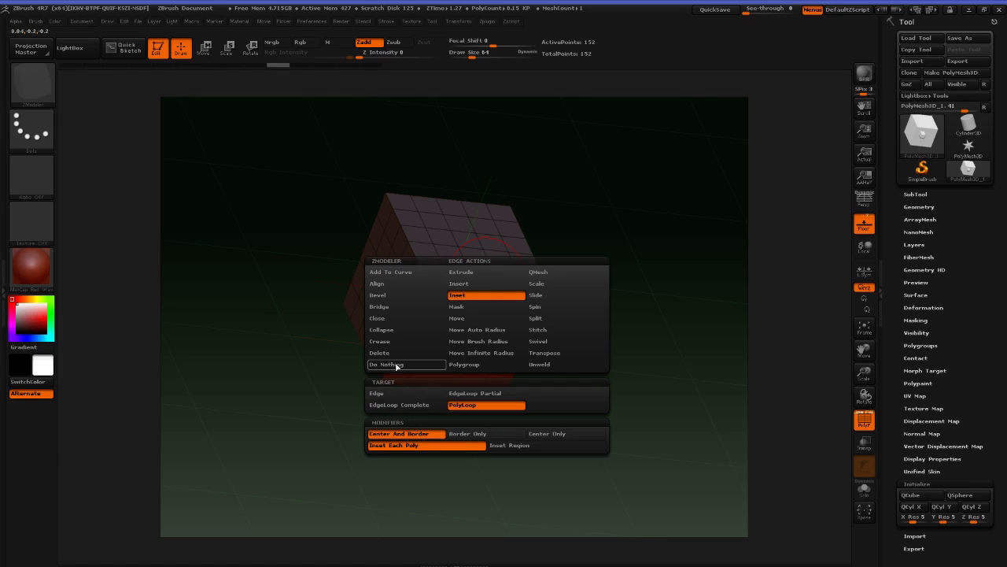
click(476, 309)
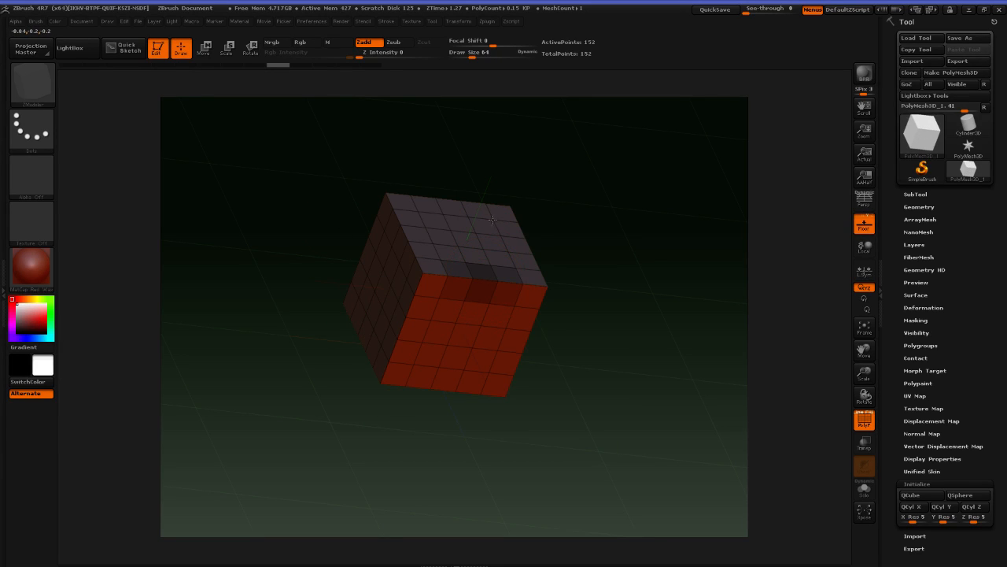
right_click(484, 281)
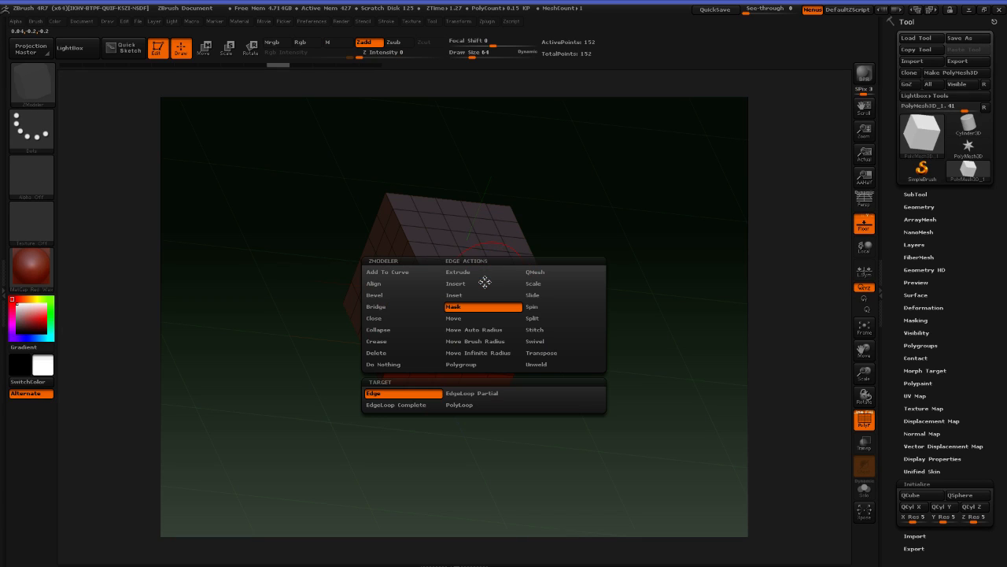
click(399, 405)
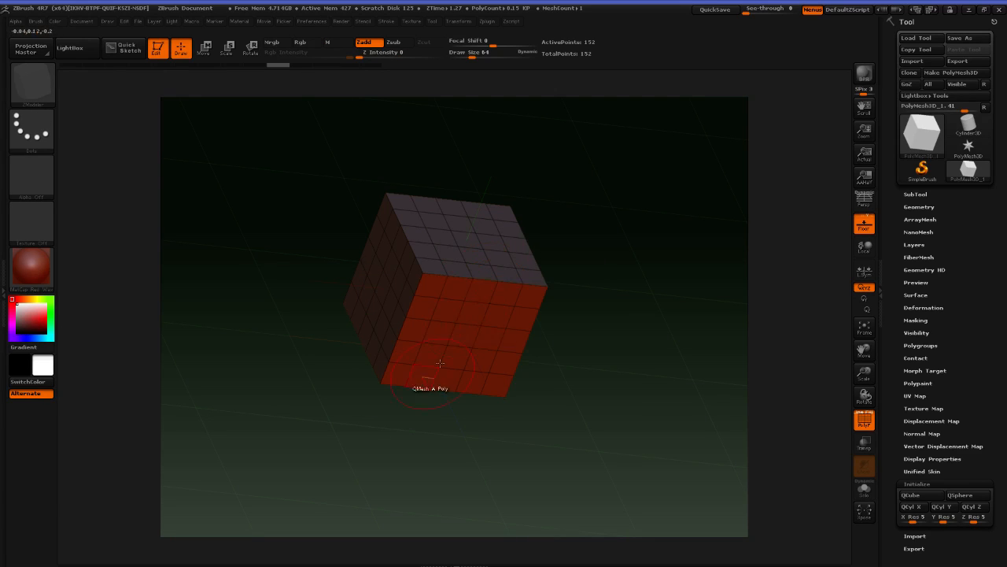
click(470, 270)
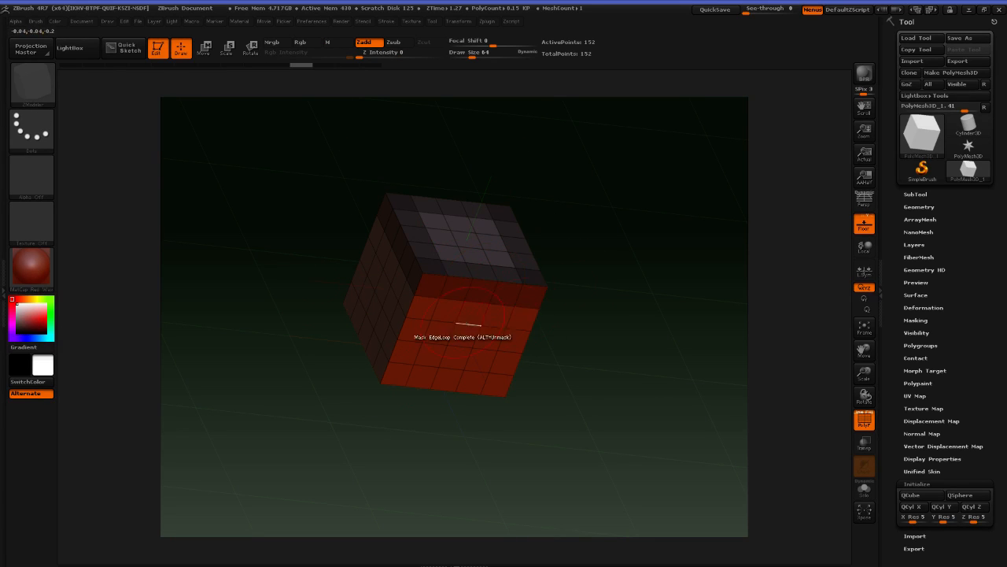
key(ctrl+z)
Set the mask target to EdgeLoop Partial, mask the edge row along the front face's upper border, and clear the mask
right_click(481, 279)
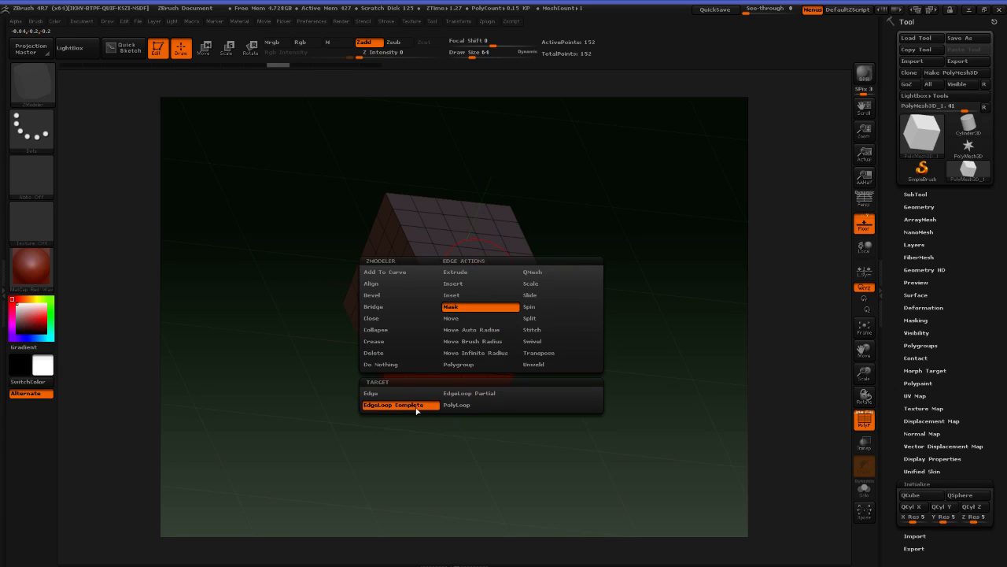
click(471, 393)
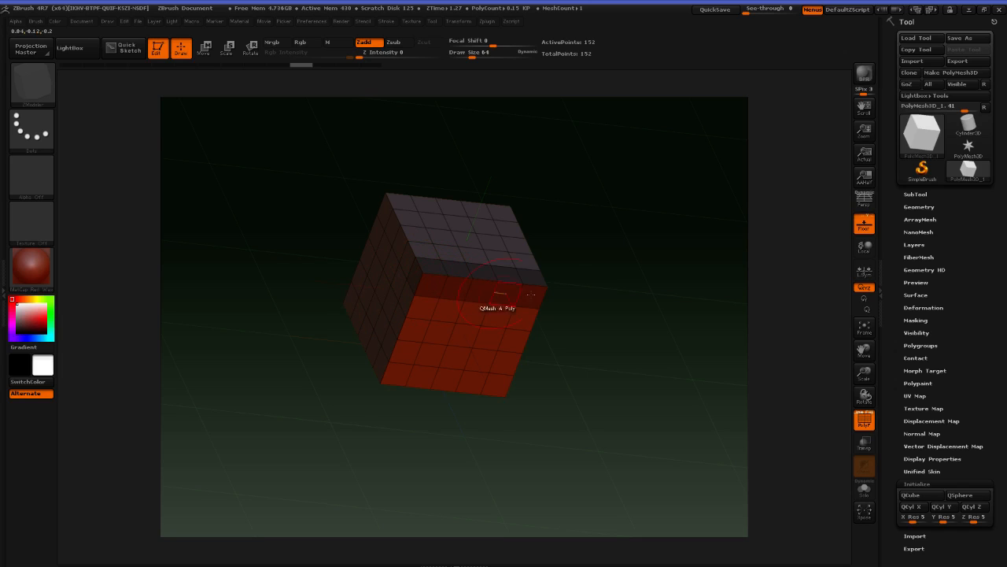
mouse_move(670, 299)
mouse_down()
mouse_move(683, 288)
mouse_move(634, 315)
mouse_move(699, 312)
mouse_up()
key(ctrl)
Set the mask target to PolyLoop, mask two lengthwise polyloops across the front and upper faces, and clear the mask
key(space)
key(space)
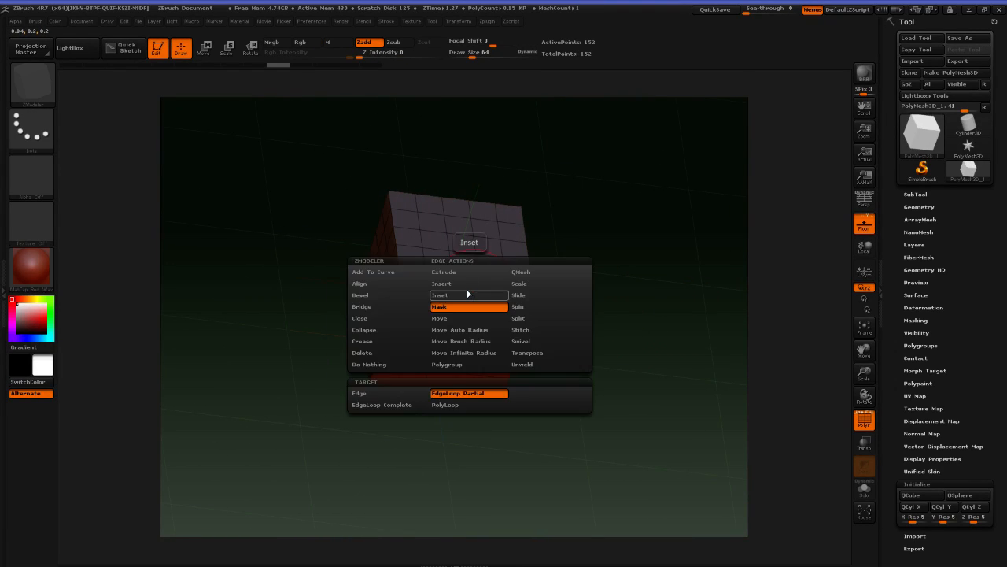
key(space)
key(space)
click(466, 285)
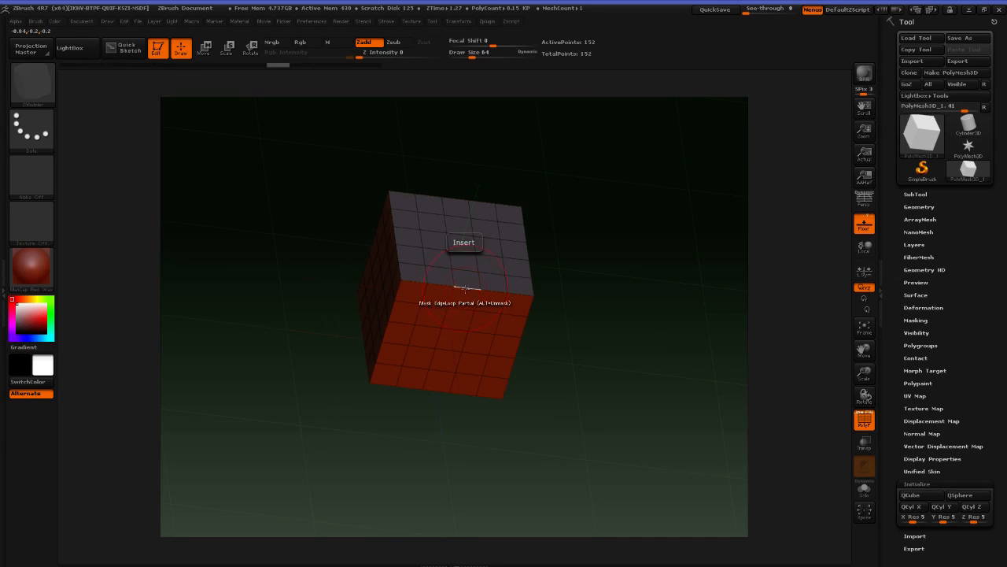
key(space)
click(454, 406)
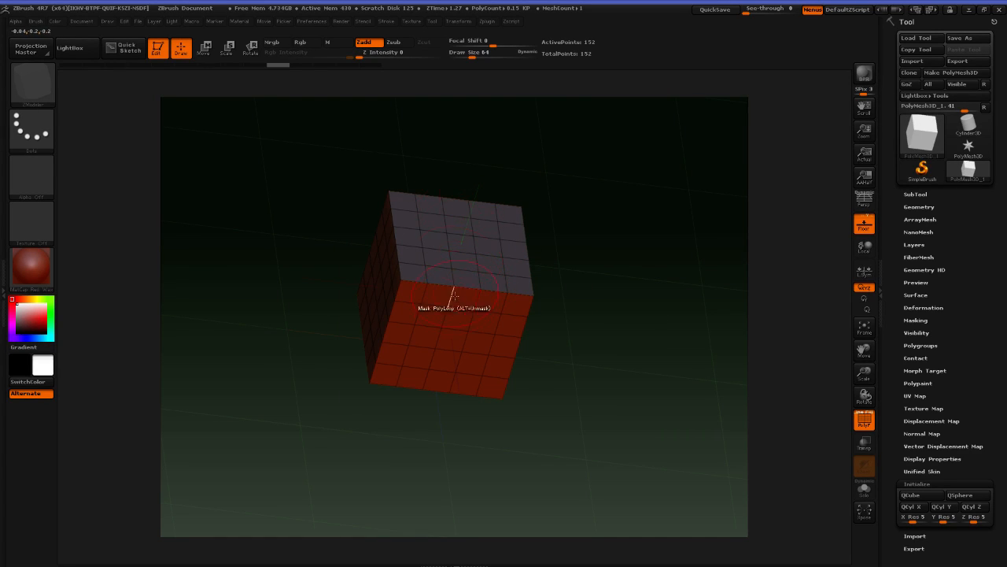
click(458, 293)
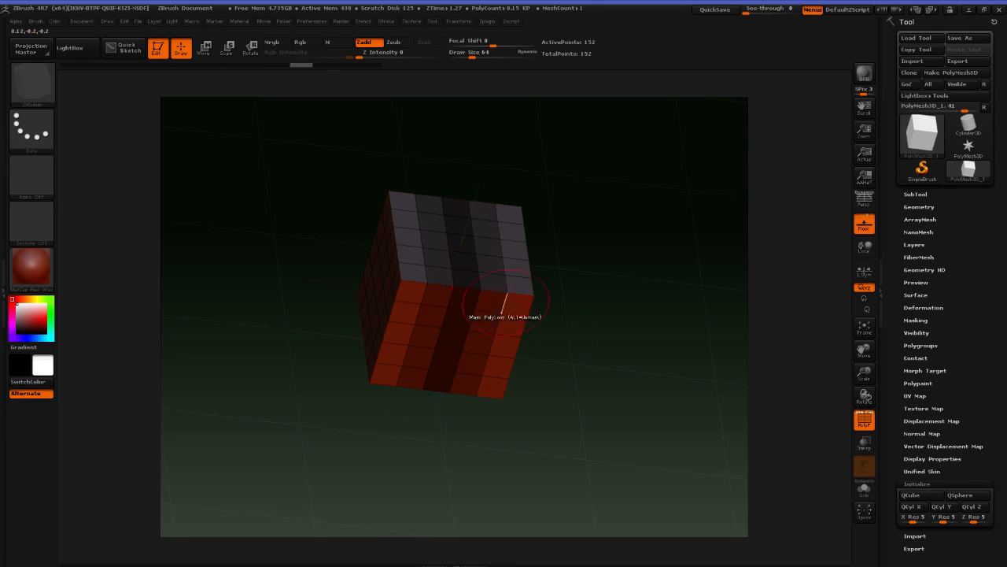
click(517, 293)
key(ctrl)
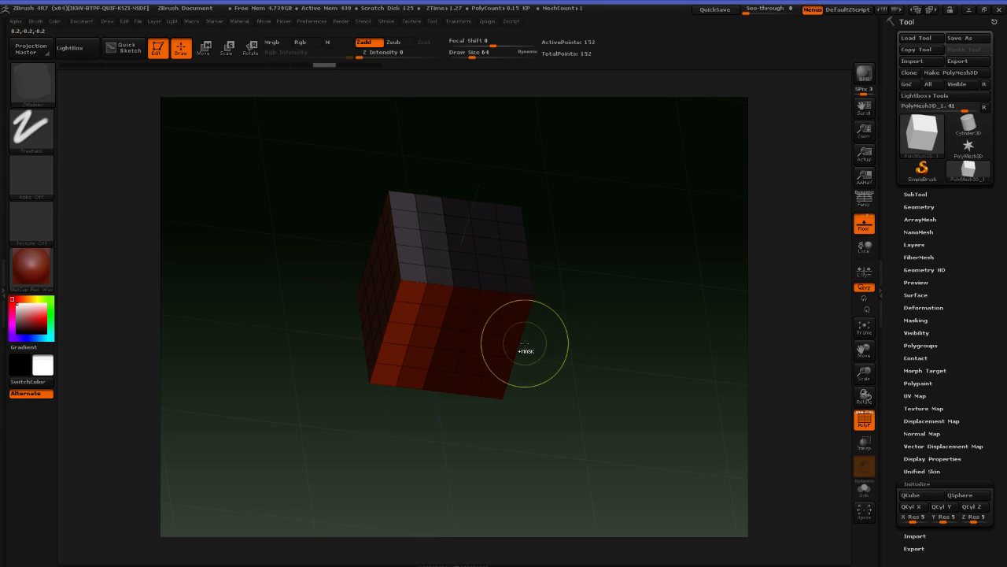
ctrl+drag(526, 345, 527, 346)
Check the edge actions documentation, return to ZBrush, pull out one upper-face polygon with QMesh, and undo it
key(space)
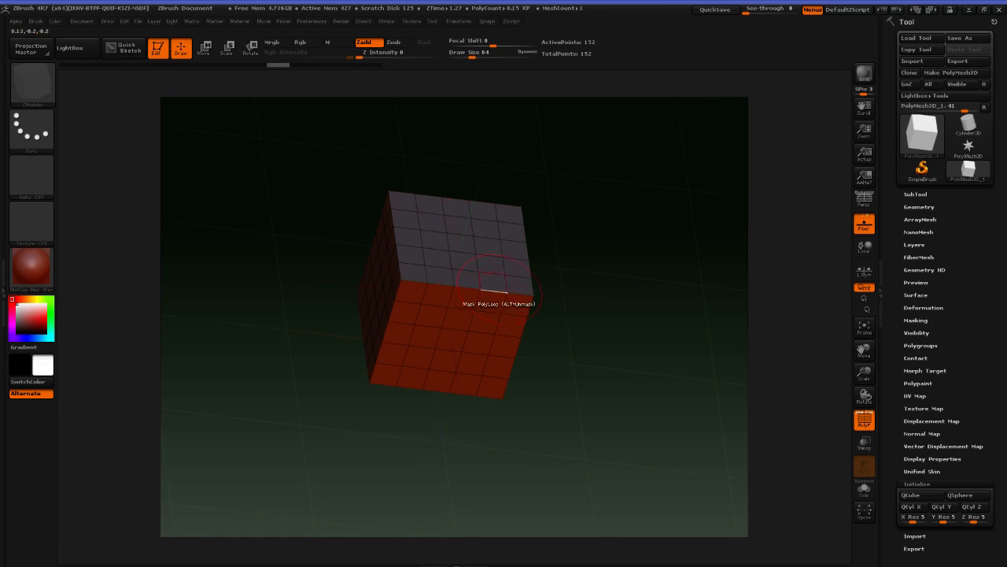
key(space)
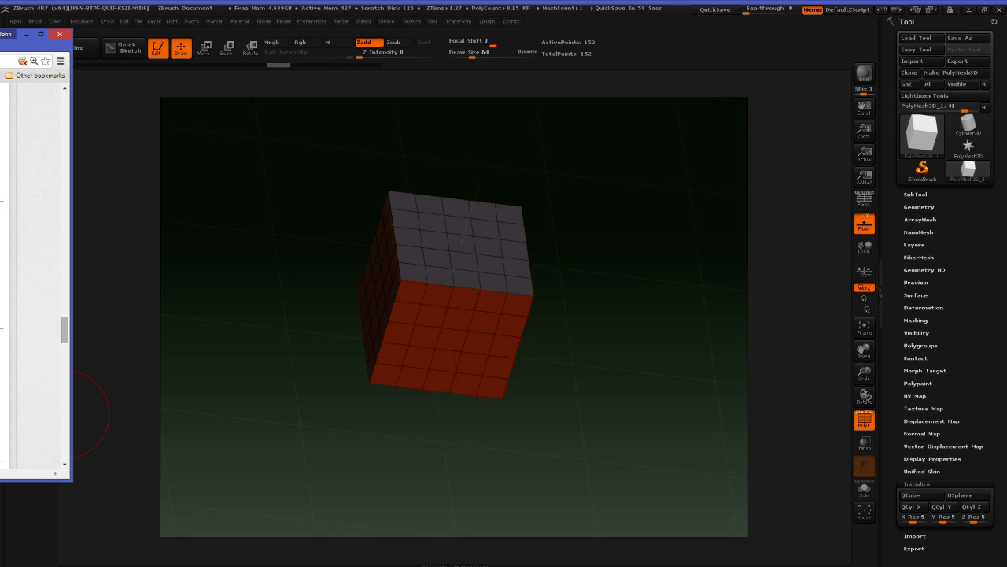
drag(0, 39, 0, 40)
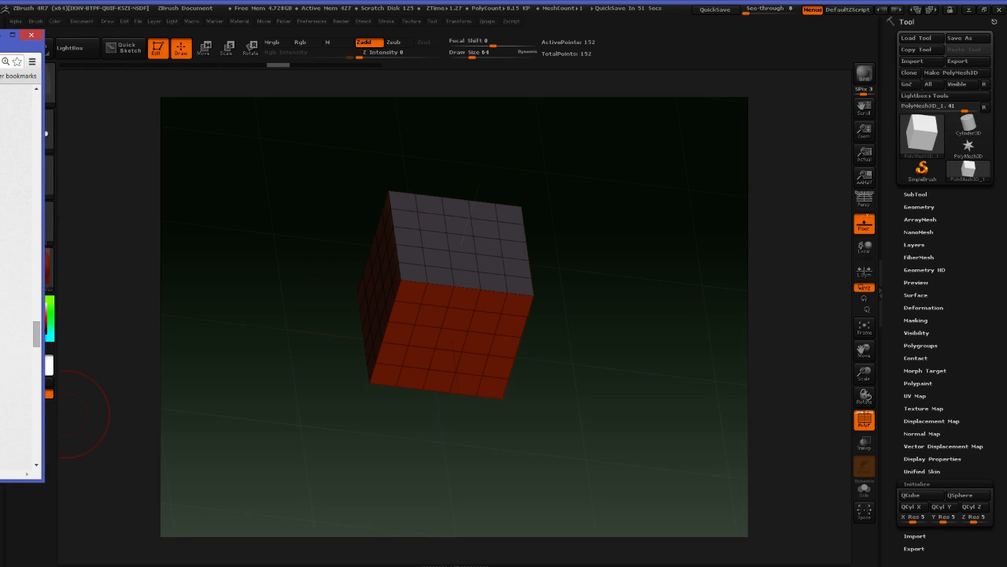
drag(451, 262, 443, 284)
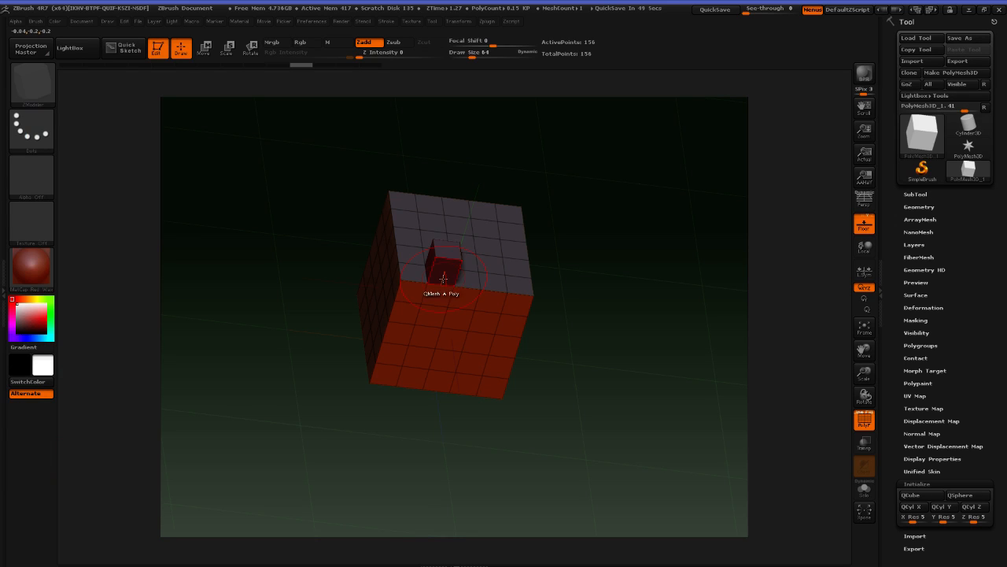
key(ctrl+z)
Set the edge action to Move, pull the middle edge of the front face's upper border outward, and inspect the shape from several sides
key(space)
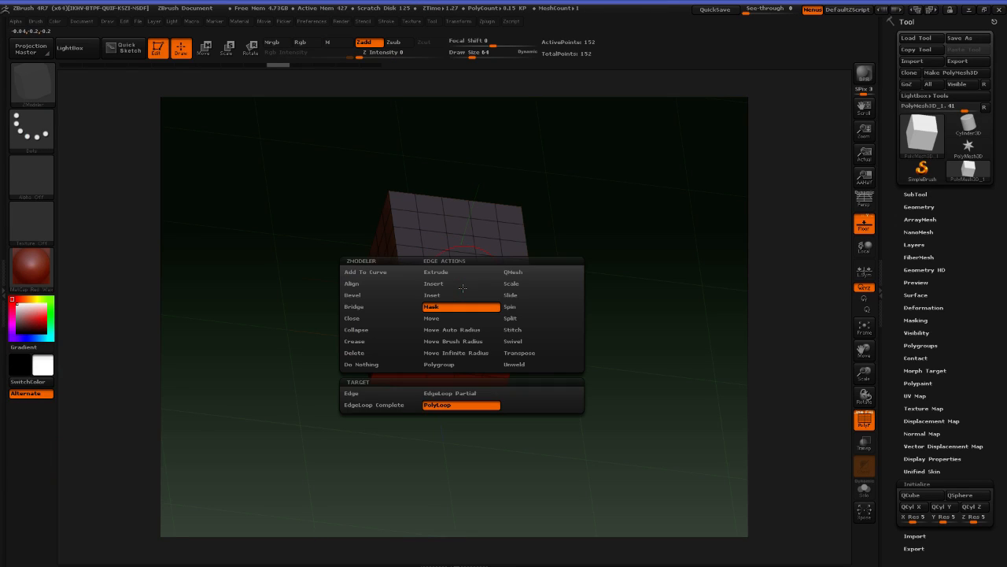
click(465, 320)
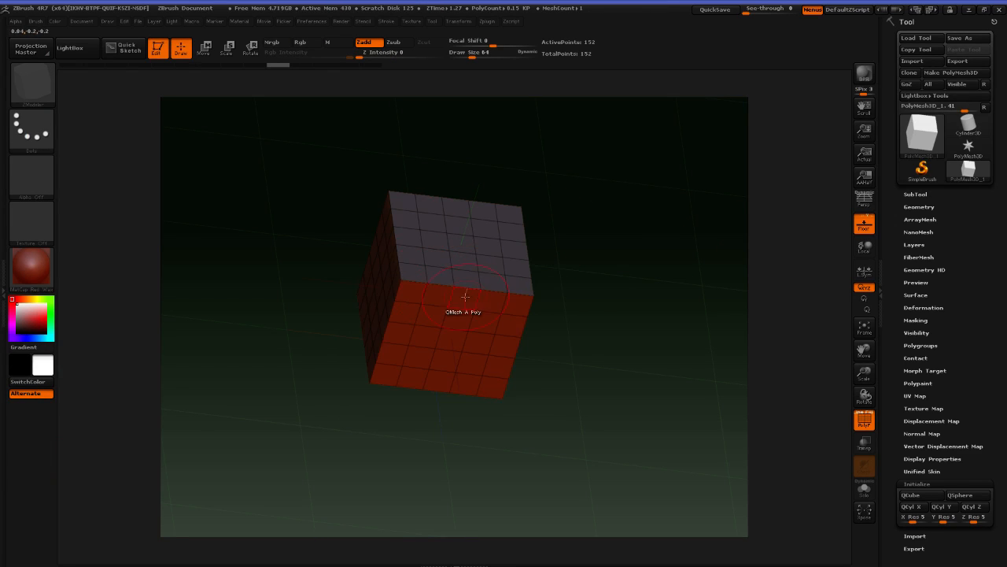
drag(463, 288, 490, 361)
key(ctrl+z)
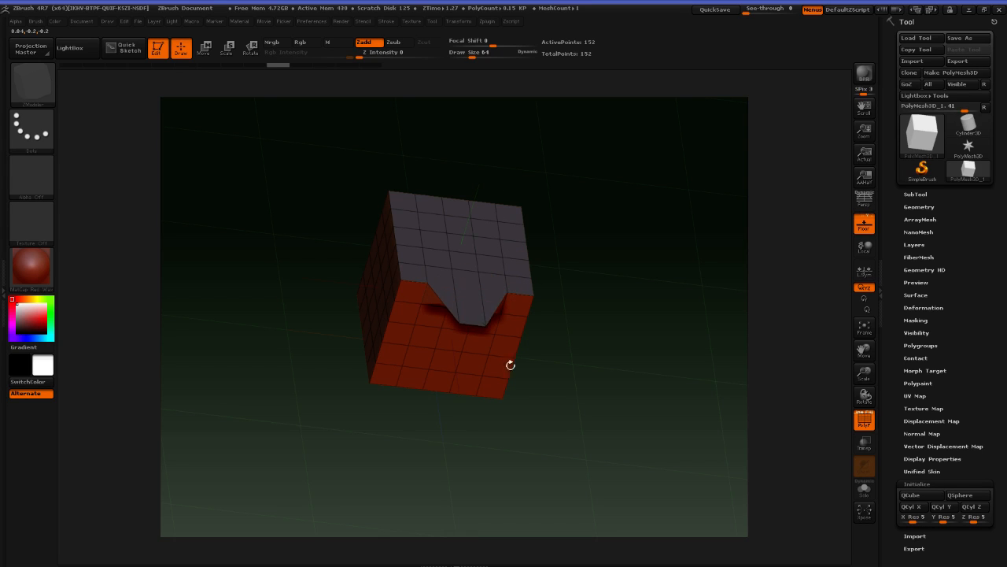
shift+drag(614, 363, 636, 104)
mouse_move(584, 263)
mouse_down()
mouse_move(598, 195)
mouse_move(607, 220)
mouse_move(640, 227)
mouse_move(637, 265)
mouse_move(677, 244)
mouse_up()
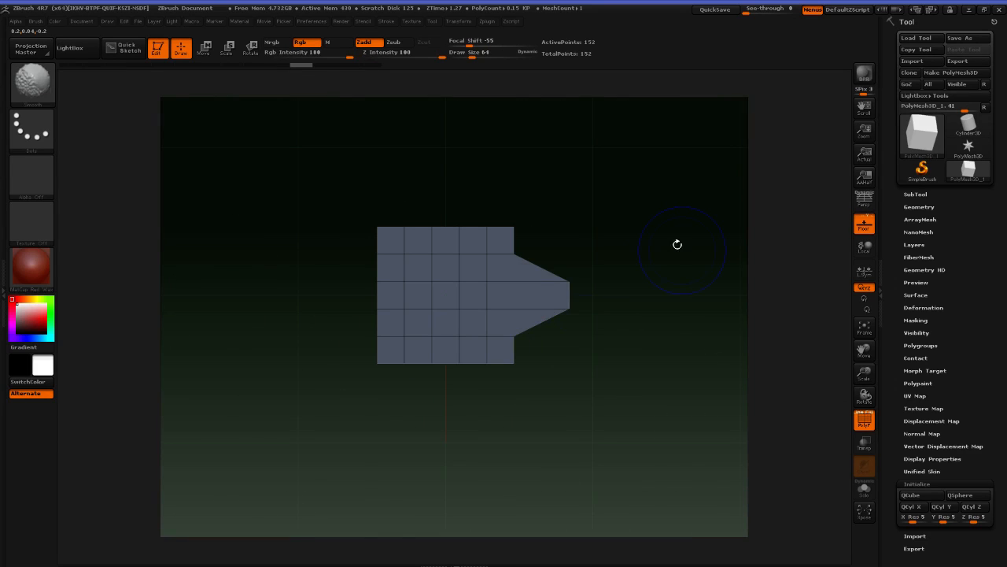
drag(562, 207, 580, 291)
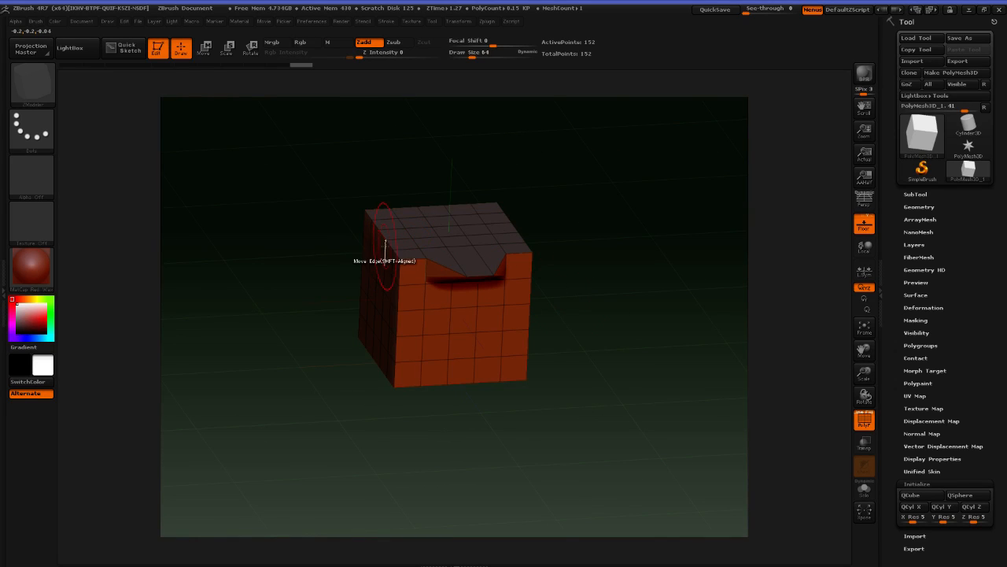
Move the side face's upper border edge near the front corner upward into a raised peak
drag(387, 244, 302, 265)
drag(390, 141, 303, 241)
key(ctrl+z)
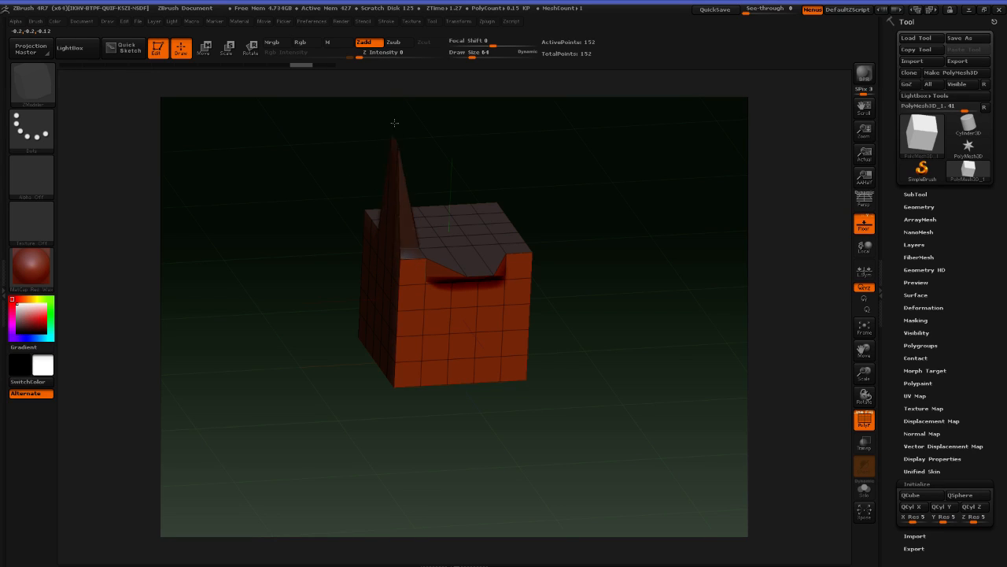
drag(410, 142, 403, 194)
drag(614, 210, 598, 224)
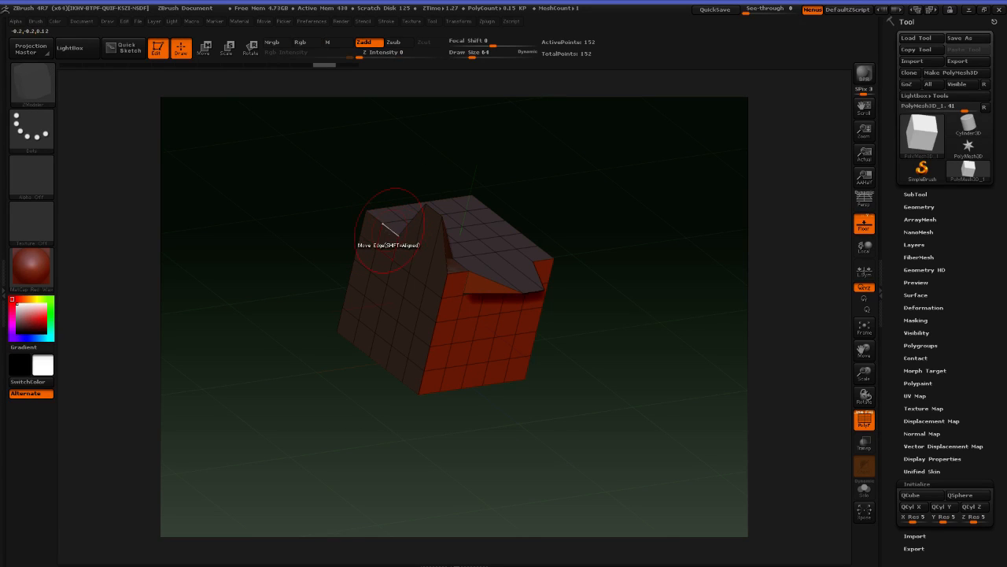
Try pulling further edges and a polygon near the side face's upper border, and undo those changes
drag(339, 167, 367, 236)
mouse_move(550, 256)
mouse_down()
mouse_move(542, 171)
mouse_move(492, 180)
mouse_move(377, 249)
mouse_up()
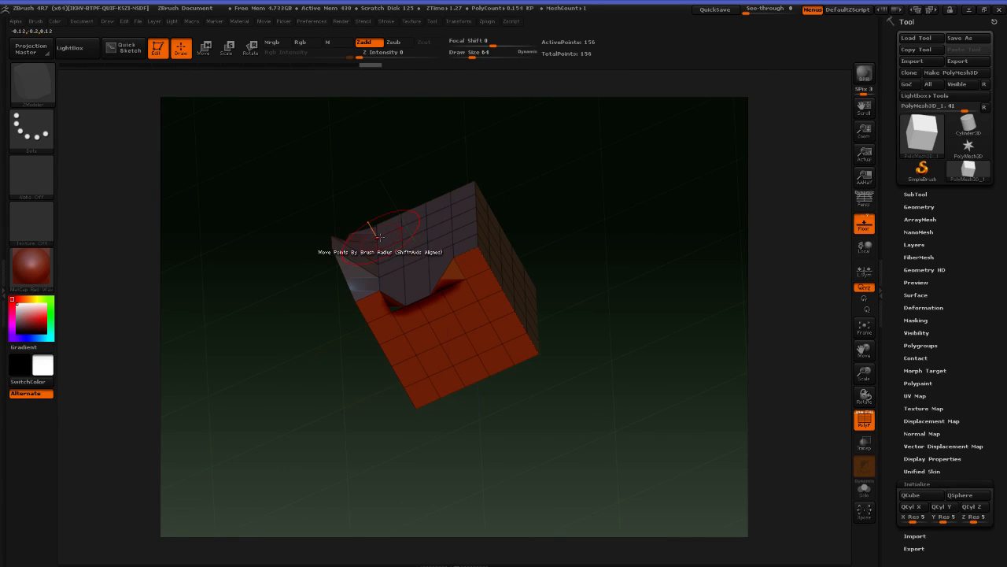
drag(385, 228, 378, 203)
drag(512, 218, 566, 225)
key(ctrl+z)
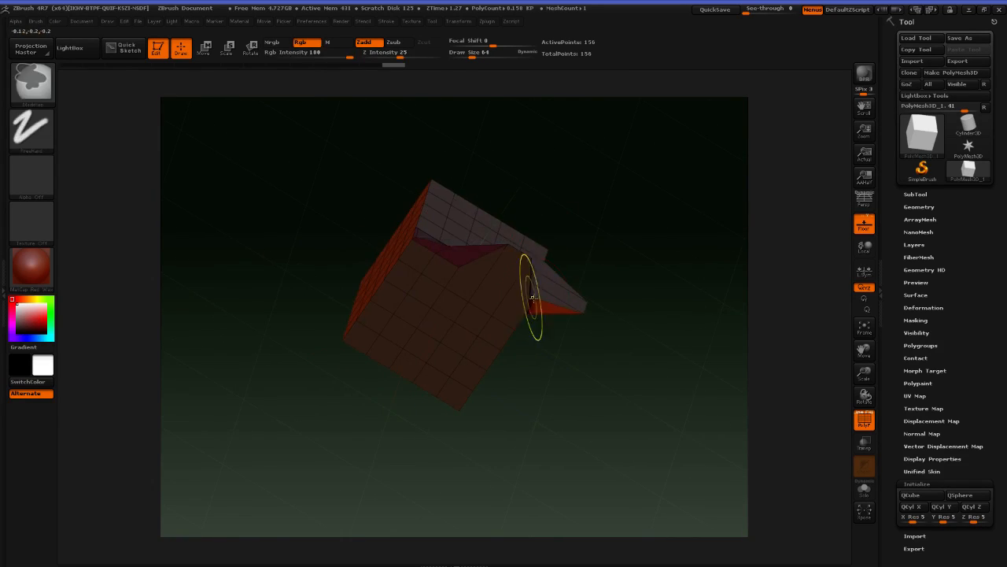
mouse_move(618, 197)
mouse_down()
mouse_move(569, 243)
mouse_move(606, 207)
mouse_move(607, 221)
mouse_move(599, 201)
mouse_move(605, 207)
mouse_move(583, 228)
mouse_move(524, 209)
mouse_move(577, 184)
mouse_move(583, 240)
mouse_up()
key(ctrl+z)
key(ctrl+z)
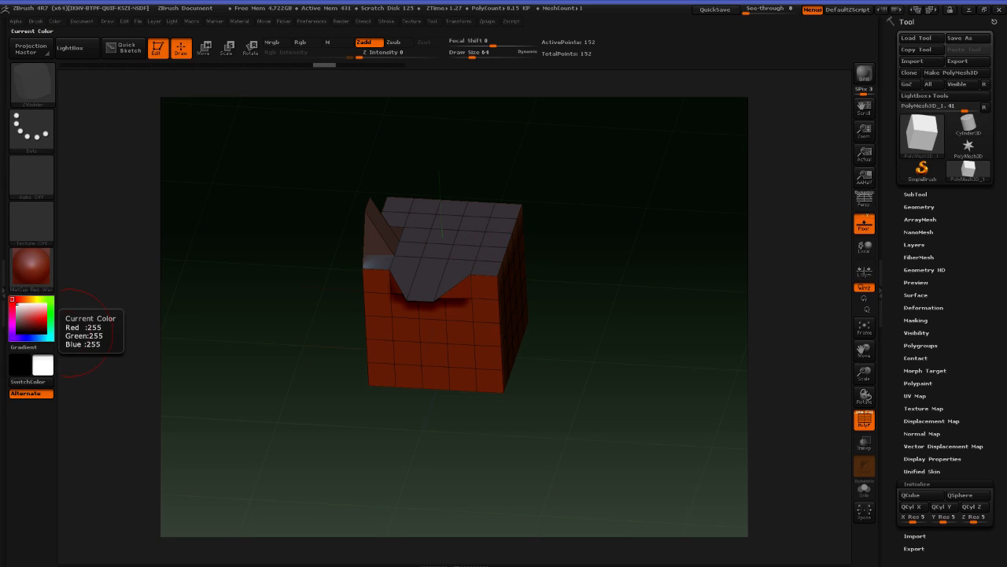
Check the edge actions documentation, return to ZBrush, and set the edge action to Move Auto Radius
key(alt+Tab)
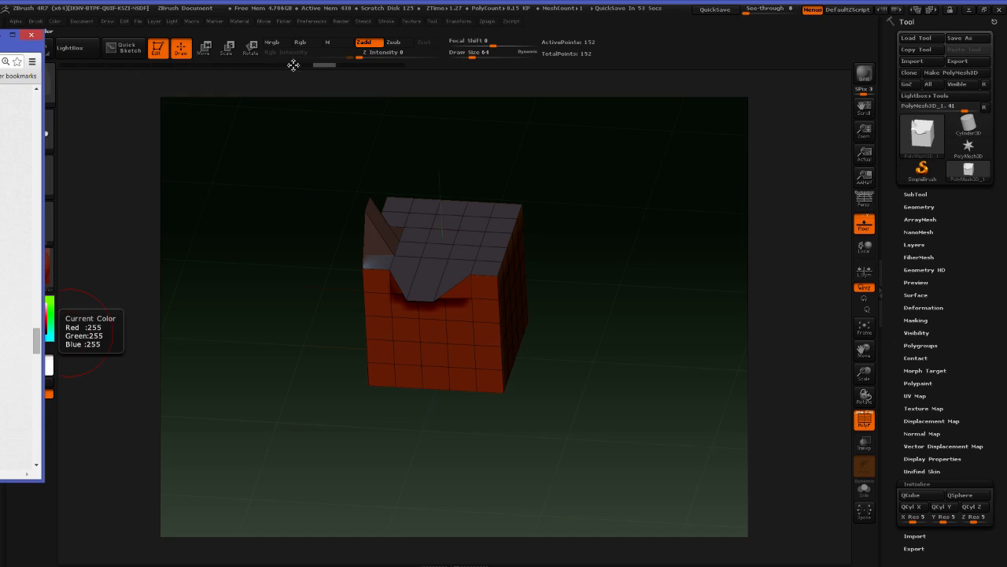
drag(500, 254, 516, 241)
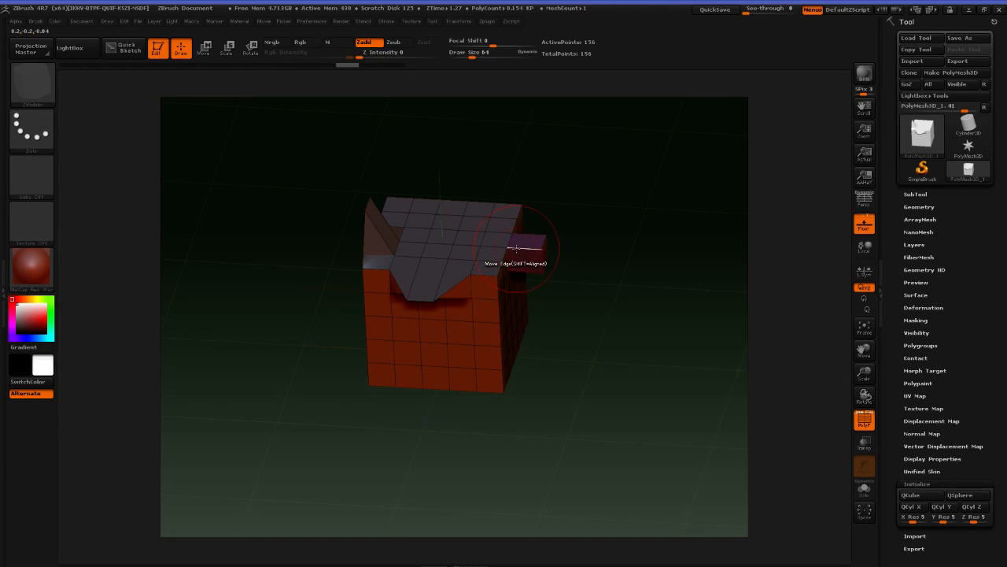
key(ctrl+z)
key(space)
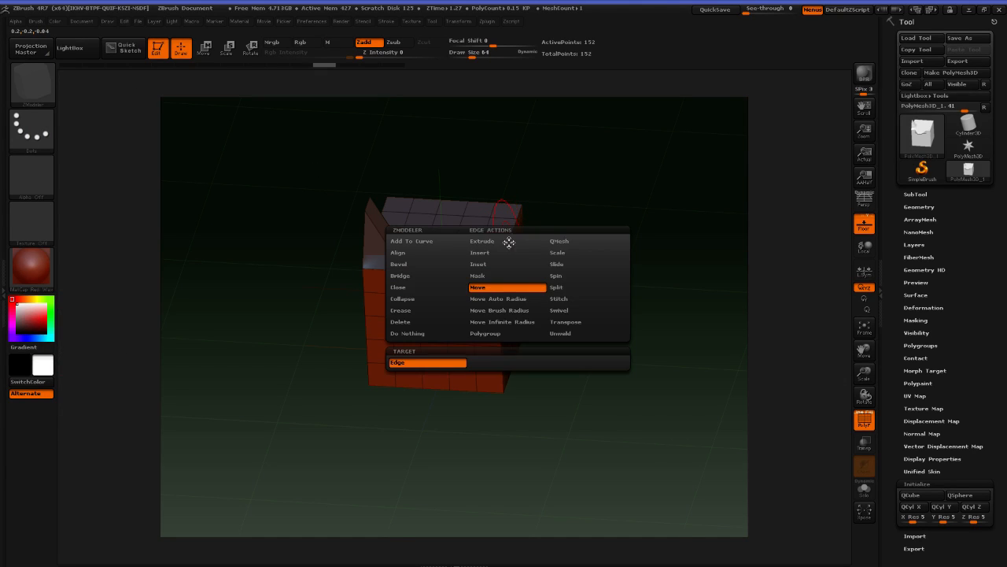
click(515, 299)
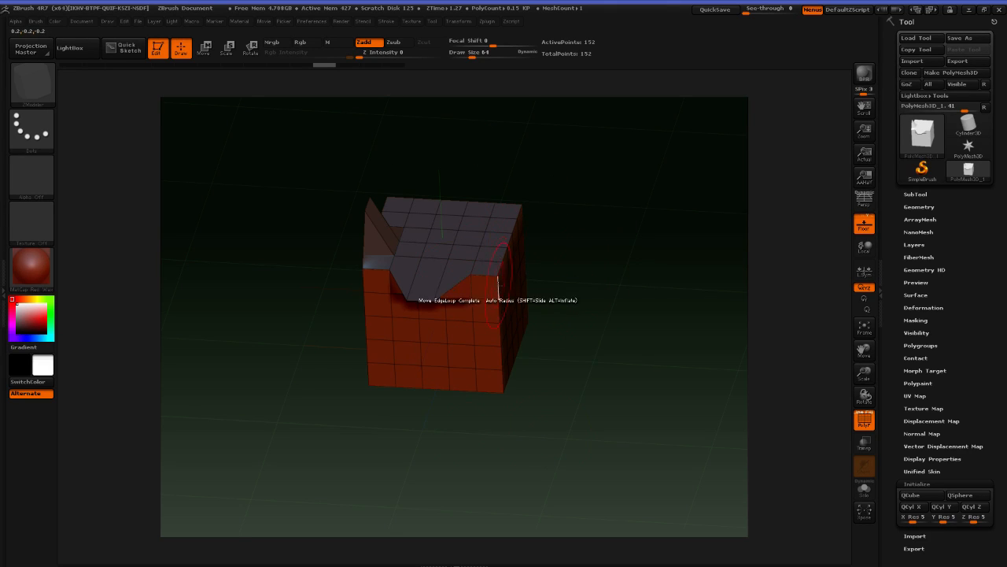
Try moving complete edge loops with Move Auto Radius where the upper face meets the side face, undoing each move
drag(501, 269, 503, 296)
key(ctrl+z)
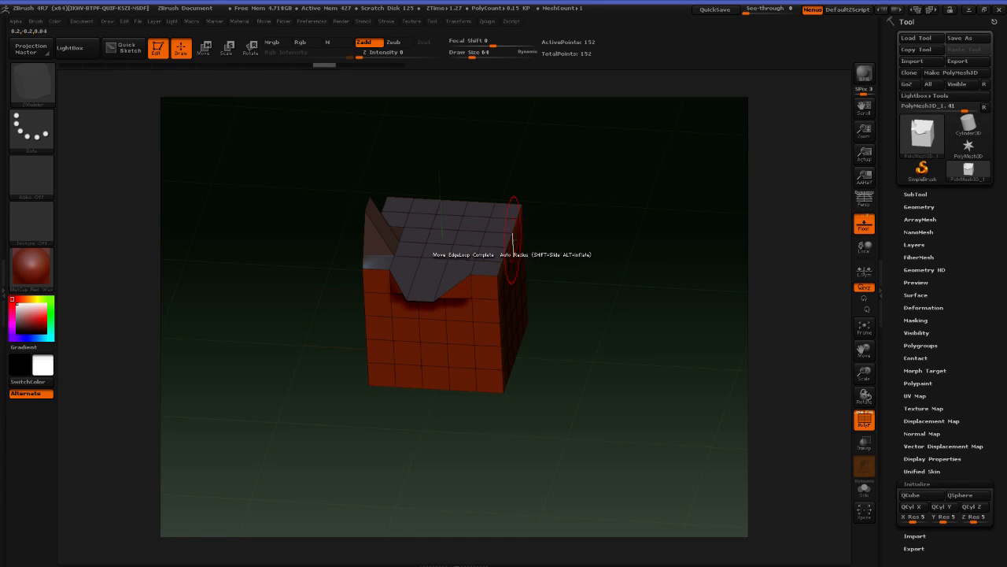
drag(510, 240, 523, 213)
key(ctrl+z)
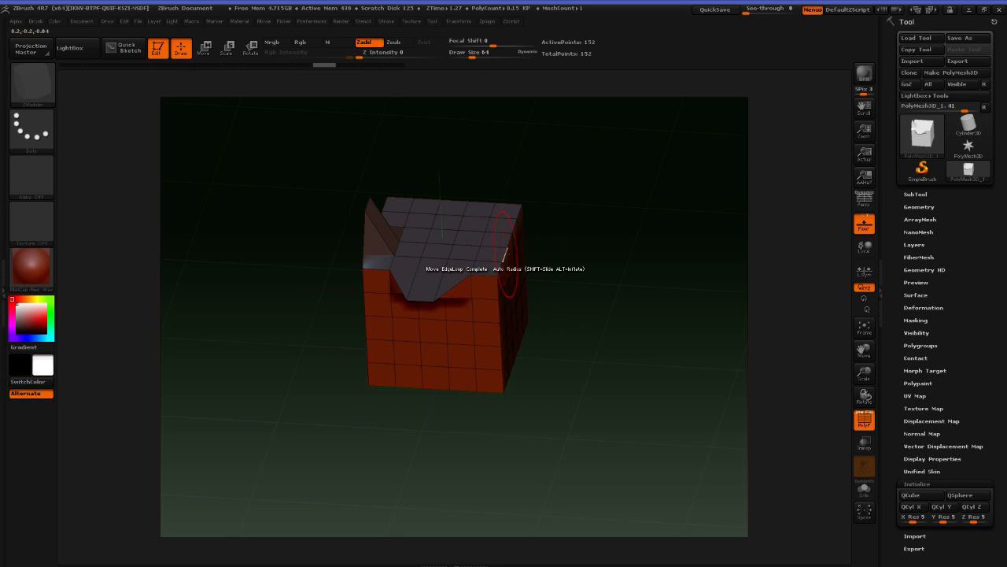
drag(504, 249, 557, 252)
key(ctrl+z)
Try moving a vertical edge loop at the corner between two side faces and undo it
drag(621, 259, 647, 275)
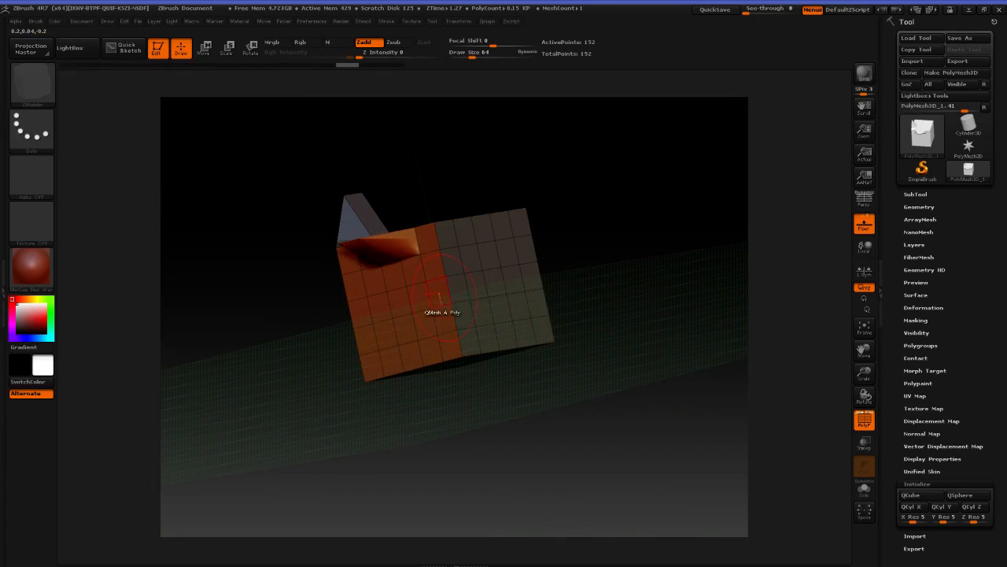
drag(473, 311, 438, 311)
key(ctrl+z)
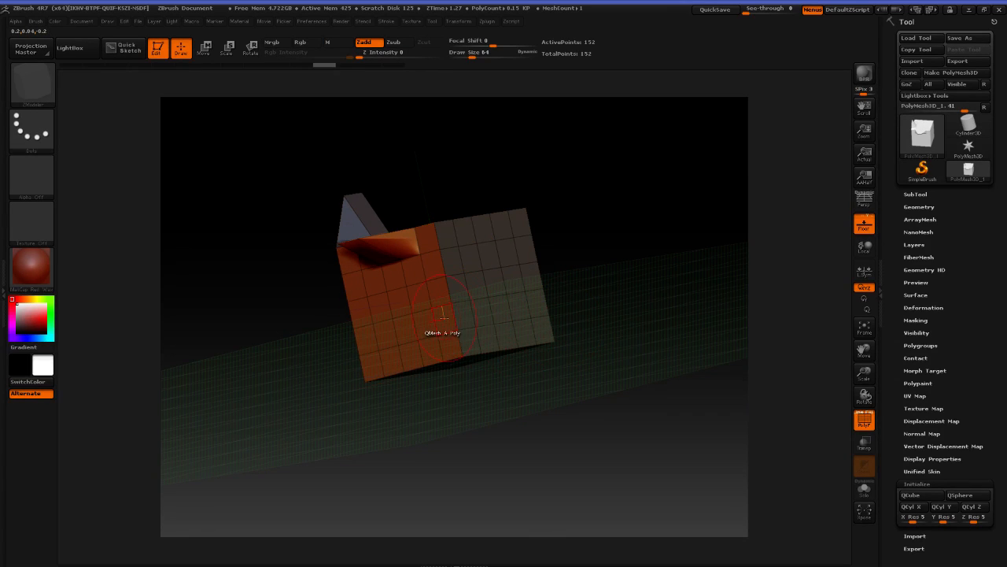
drag(453, 318, 520, 303)
Try pulling a complete vertical edge loop on the cube's side, inspect the deformation from several angles, and undo it
mouse_move(602, 187)
mouse_down()
mouse_move(587, 217)
mouse_move(566, 234)
mouse_move(580, 198)
mouse_move(546, 246)
mouse_up()
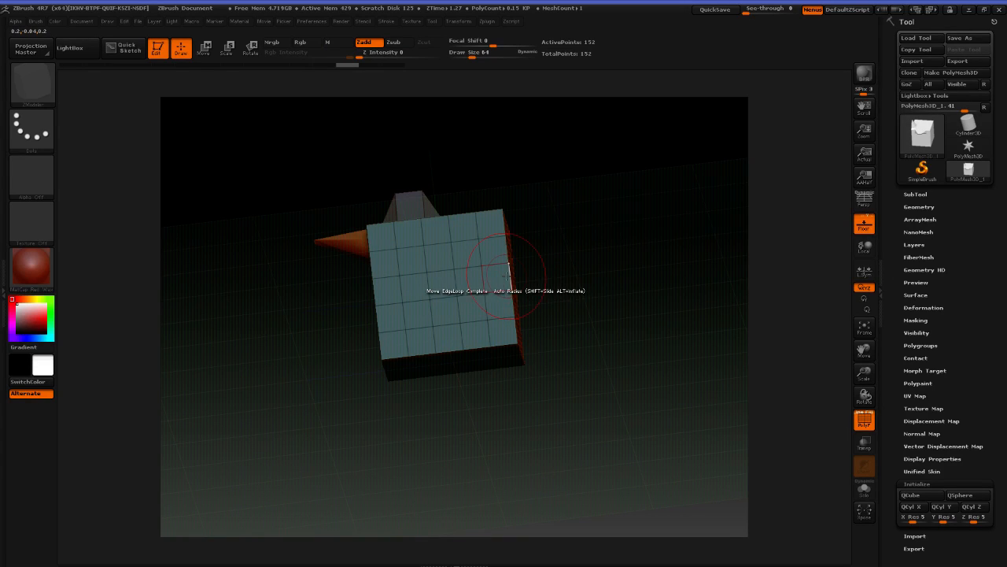
drag(506, 276, 543, 245)
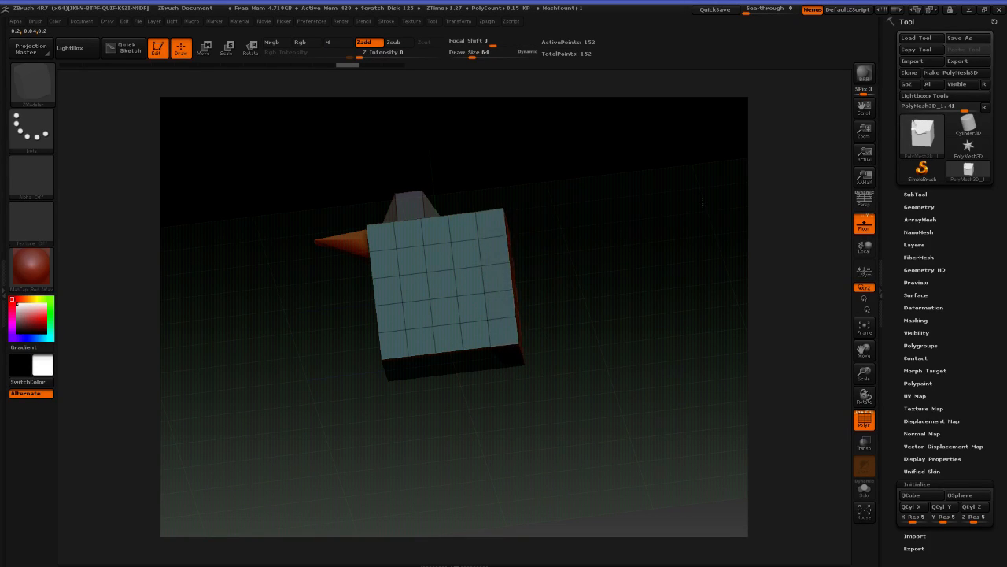
mouse_move(611, 284)
mouse_down()
mouse_move(586, 319)
mouse_move(610, 343)
mouse_move(608, 292)
mouse_up()
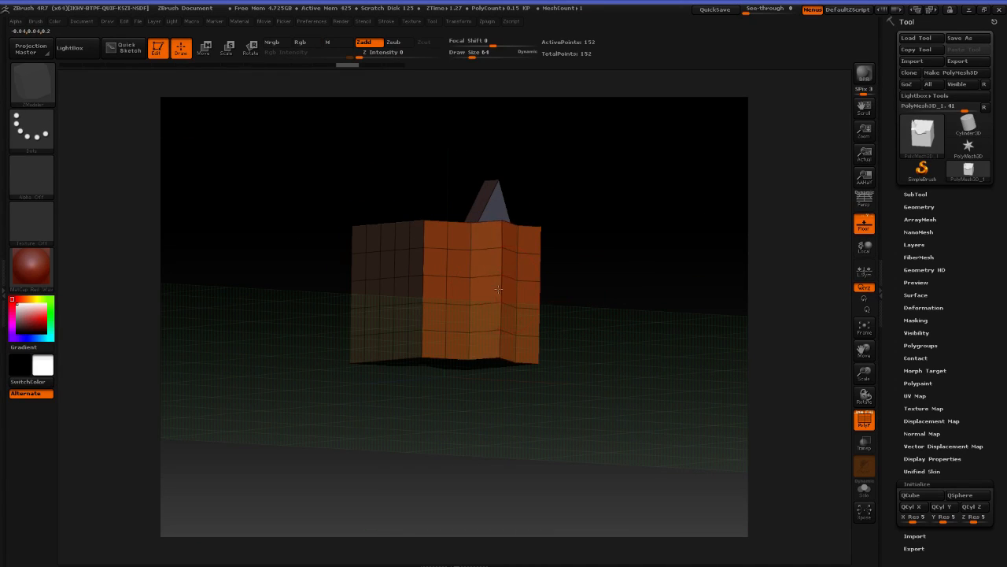
drag(498, 289, 500, 288)
drag(608, 269, 624, 322)
key(ctrl+z)
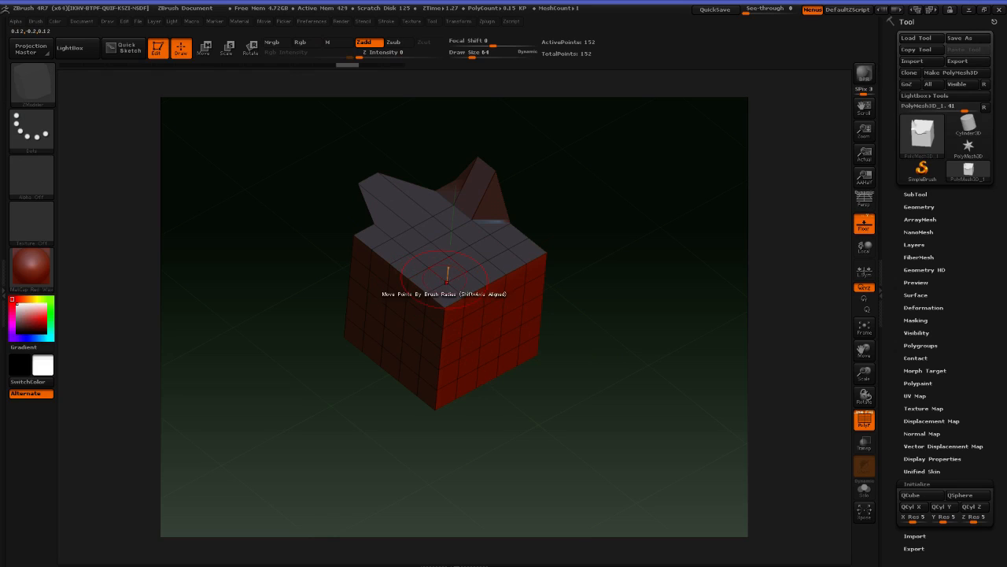
Initialize a fresh QCube, try moving the complete edge loop around its upper face, and undo the moves
mouse_move(622, 330)
mouse_down()
mouse_move(623, 174)
mouse_move(634, 249)
mouse_move(668, 216)
mouse_move(652, 216)
mouse_move(604, 309)
mouse_move(573, 254)
mouse_move(619, 288)
mouse_move(653, 292)
mouse_move(833, 467)
mouse_up()
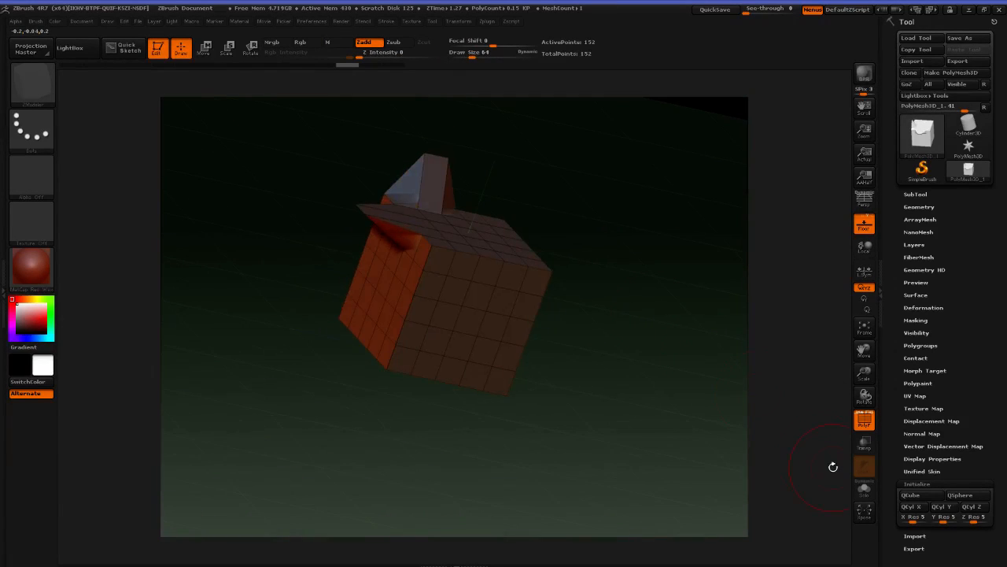
click(913, 498)
shift+drag(658, 355, 598, 291)
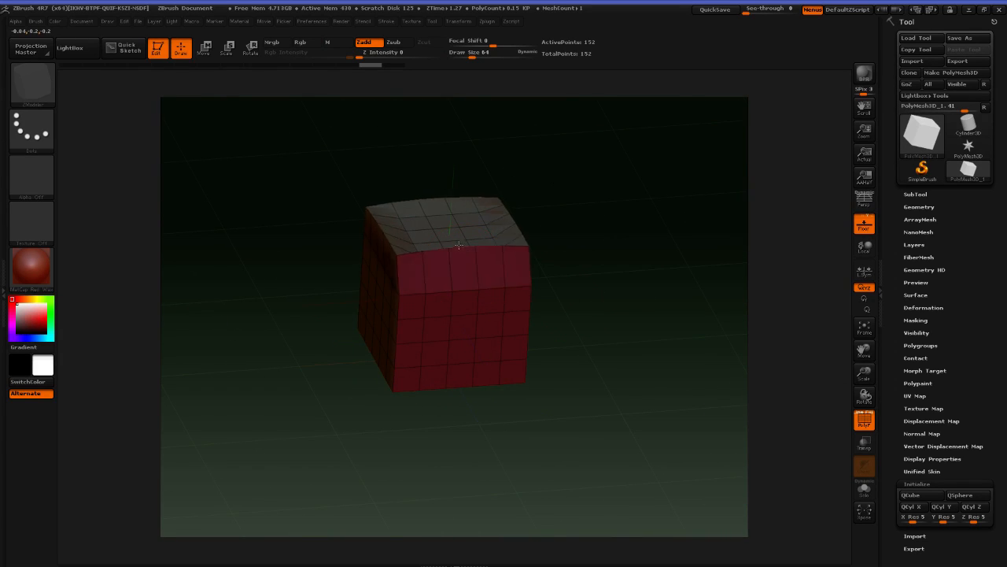
mouse_move(459, 245)
mouse_down()
mouse_move(463, 226)
mouse_move(466, 239)
mouse_up()
key(ctrl+z)
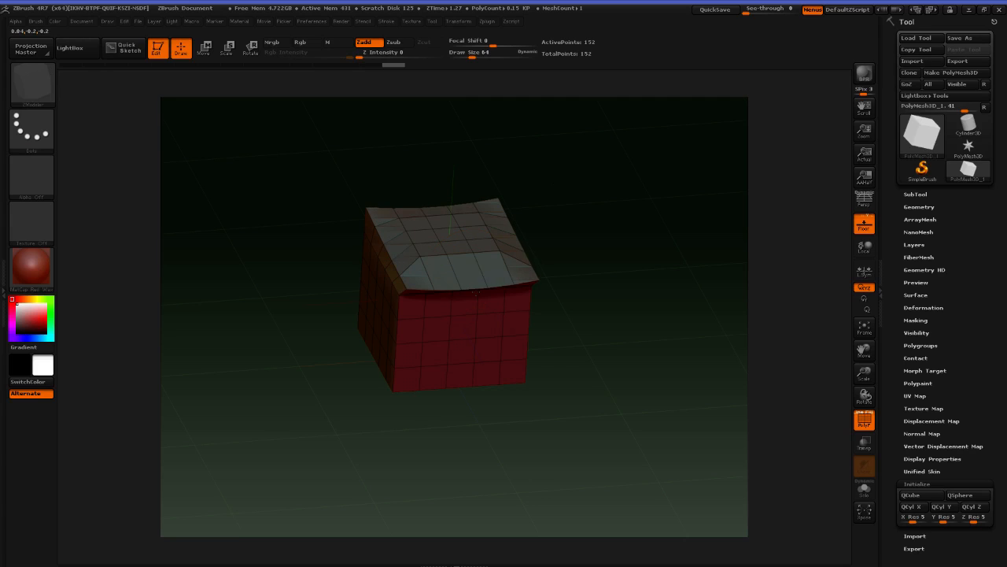
mouse_move(609, 294)
mouse_down()
mouse_move(653, 314)
mouse_move(481, 284)
mouse_up()
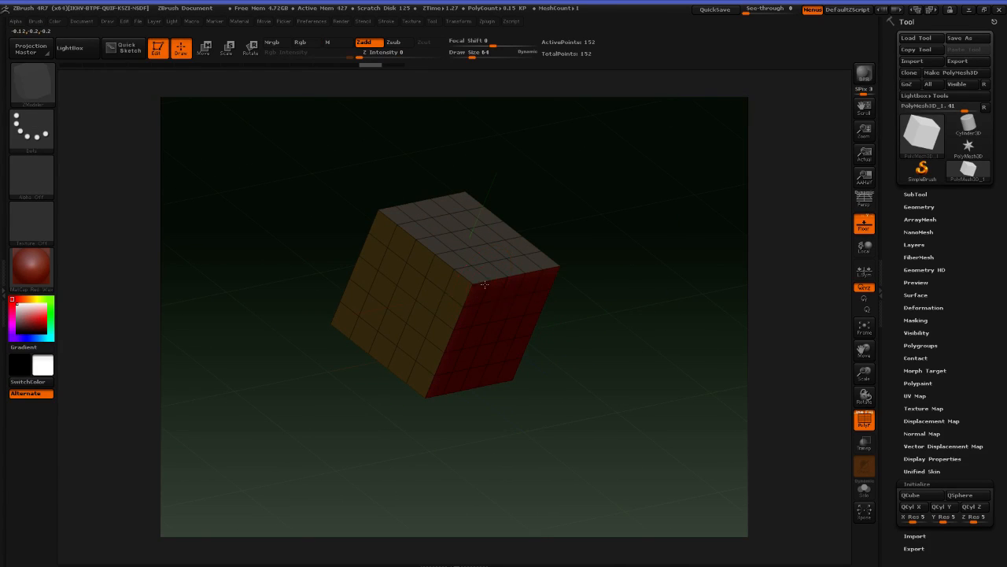
key(ctrl+z)
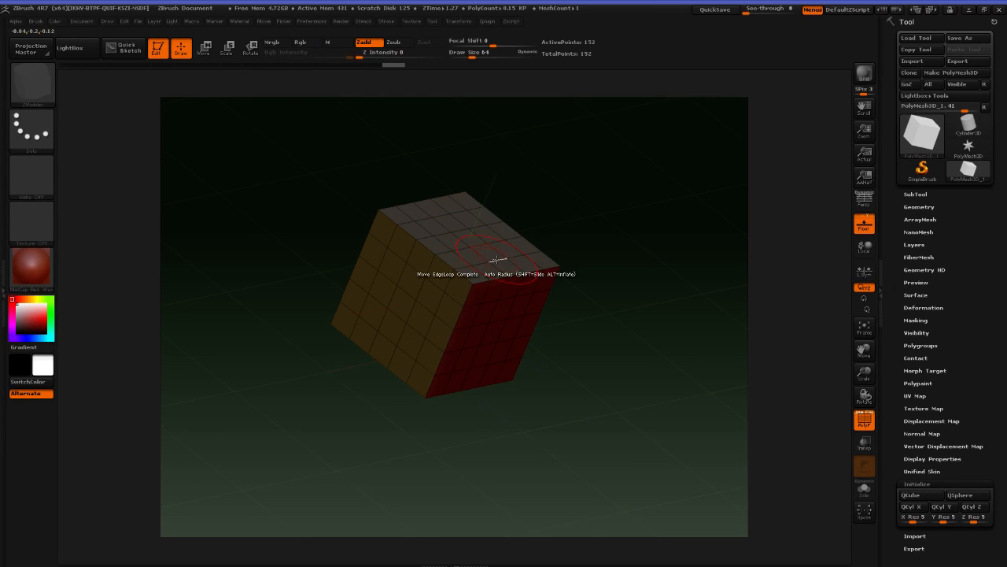
Set the Move Auto Radius target to EdgeLoop Partial and try raising an inner edge loop of the upper face
key(space)
click(490, 378)
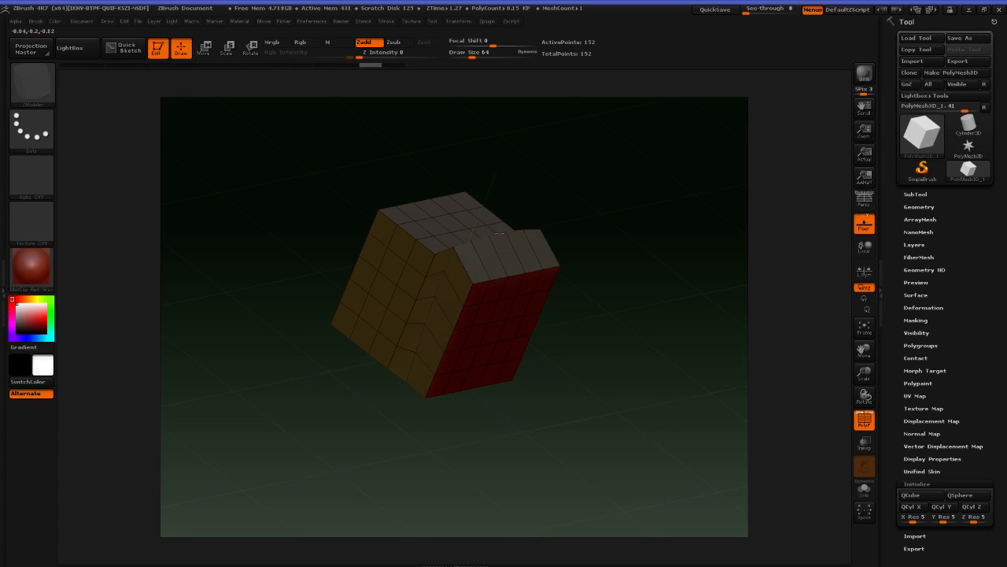
drag(499, 233, 535, 180)
drag(619, 351, 596, 238)
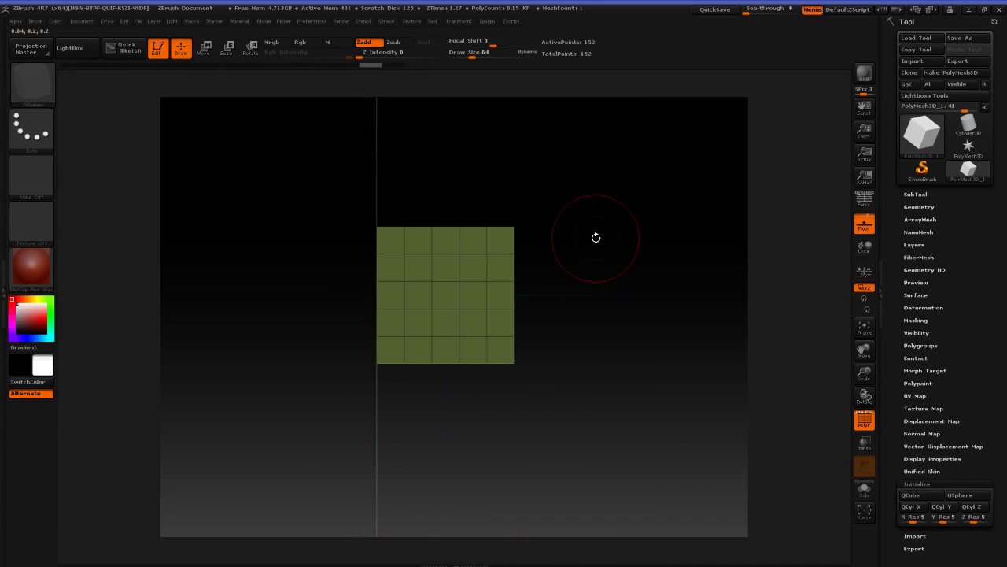
mouse_move(611, 185)
mouse_down()
mouse_move(355, 169)
mouse_move(452, 203)
mouse_move(499, 205)
mouse_move(464, 251)
mouse_up()
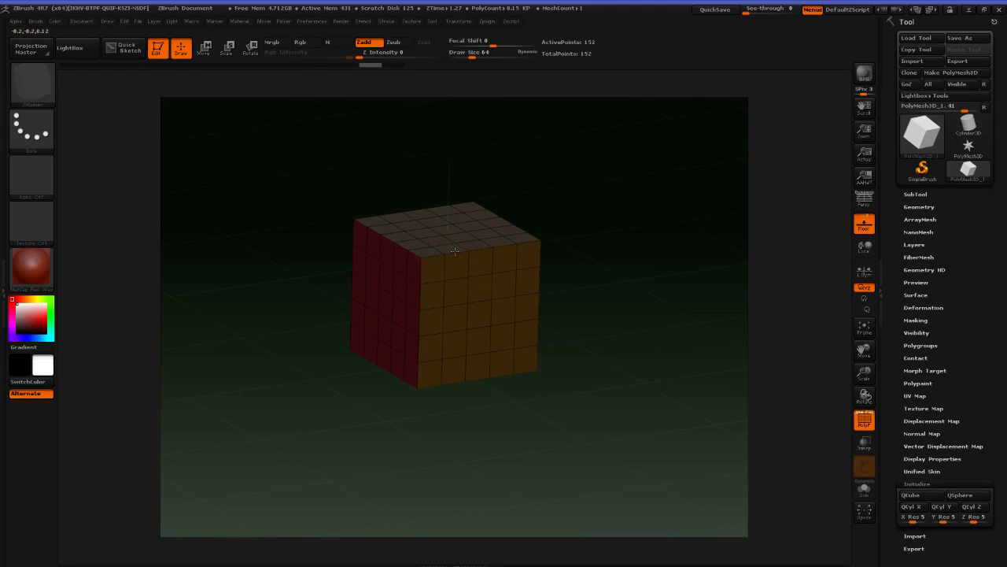
Try pulling partial edge loops along the upper face's border in different directions, undoing the changes between attempts
mouse_move(483, 232)
mouse_down()
mouse_move(605, 225)
mouse_move(591, 213)
mouse_move(499, 229)
mouse_up()
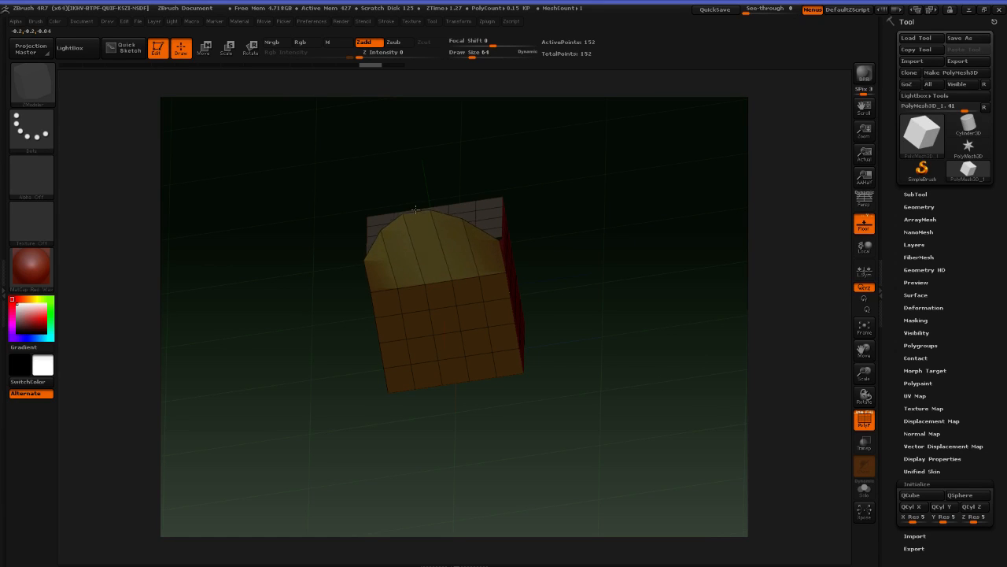
mouse_move(415, 209)
mouse_down()
mouse_move(429, 192)
mouse_move(580, 207)
mouse_move(580, 215)
mouse_up()
key(ctrl+z)
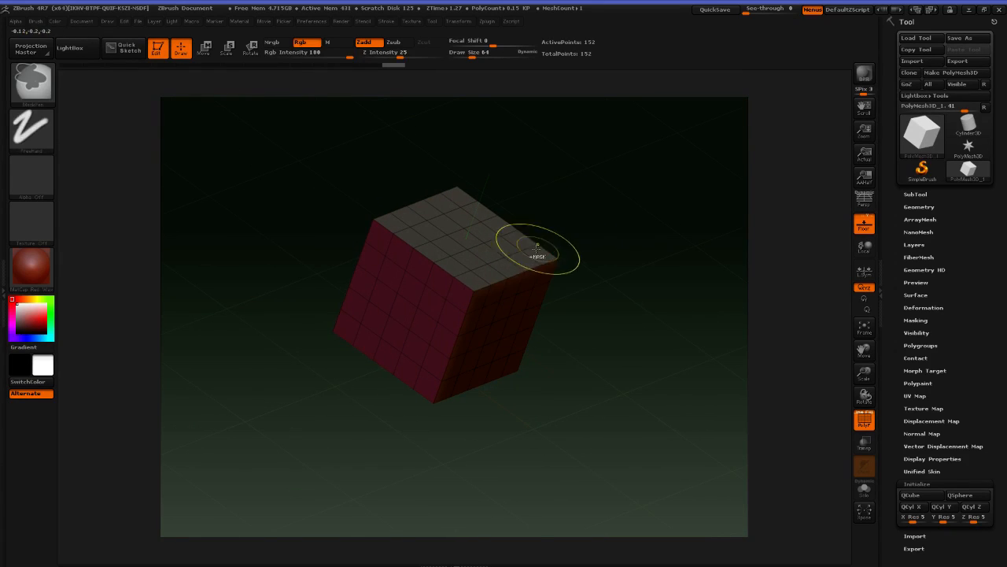
mouse_move(516, 277)
mouse_down()
mouse_move(543, 259)
mouse_move(530, 198)
mouse_move(575, 296)
mouse_move(543, 236)
mouse_move(554, 249)
mouse_move(555, 236)
mouse_move(535, 234)
mouse_move(588, 253)
mouse_up()
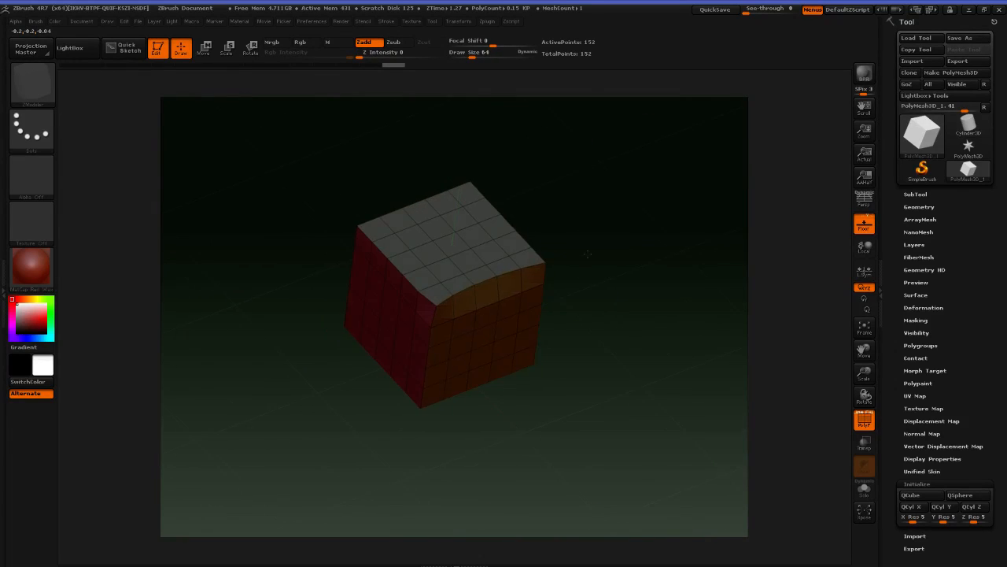
key(ctrl+z)
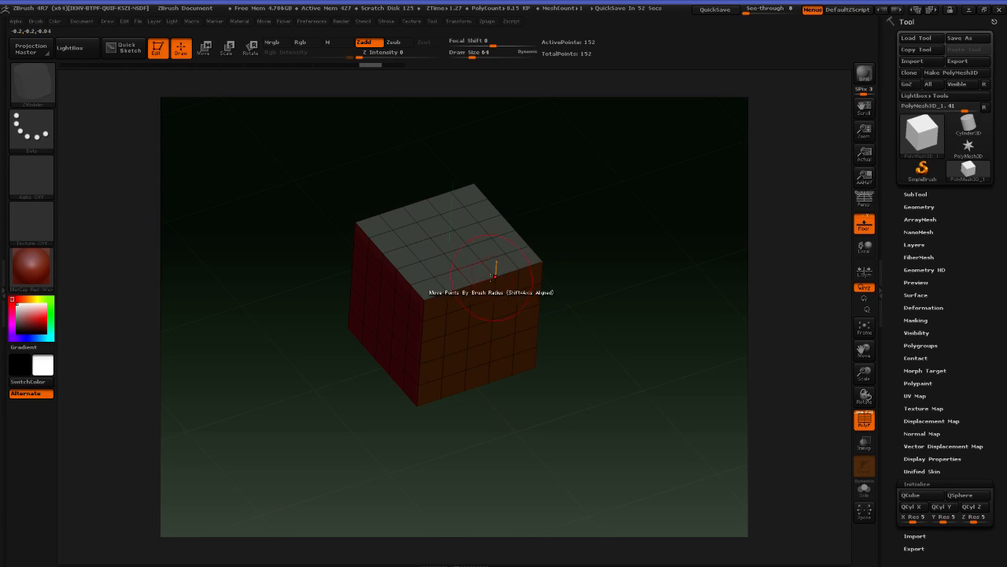
drag(484, 282, 505, 230)
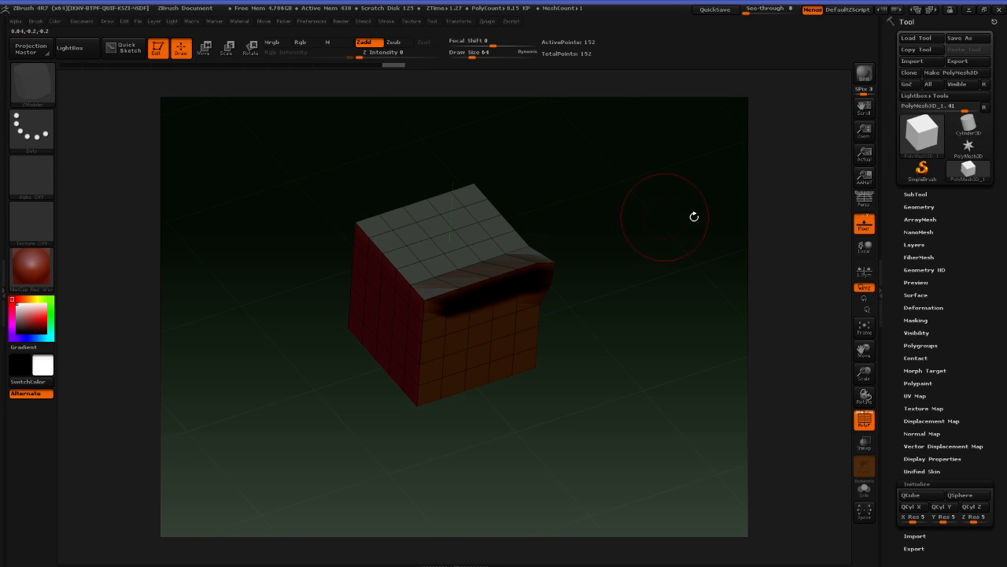
mouse_move(695, 218)
mouse_down()
mouse_move(641, 188)
mouse_move(632, 218)
mouse_move(714, 226)
mouse_move(694, 199)
mouse_up()
Check the documentation again, undo the accidentally extruded side polygon, and set the edge action to Move Brush Radius
key(alt+Tab)
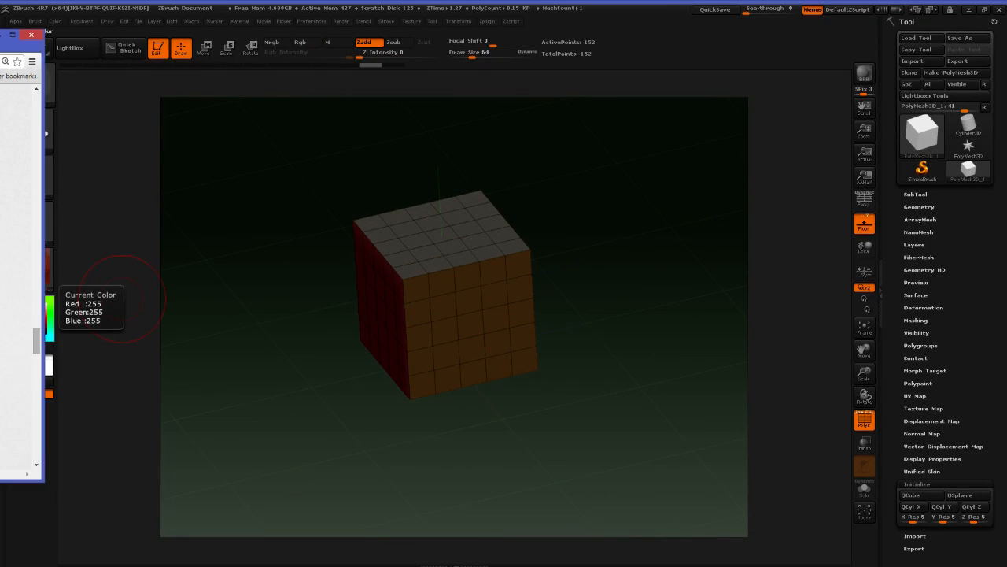
click(463, 278)
key(space)
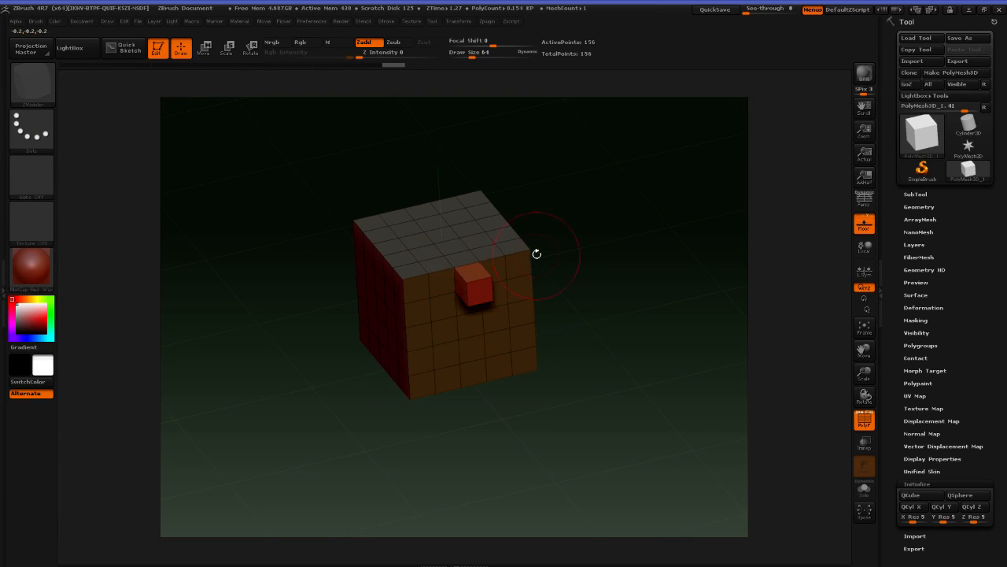
key(ctrl+z)
key(space)
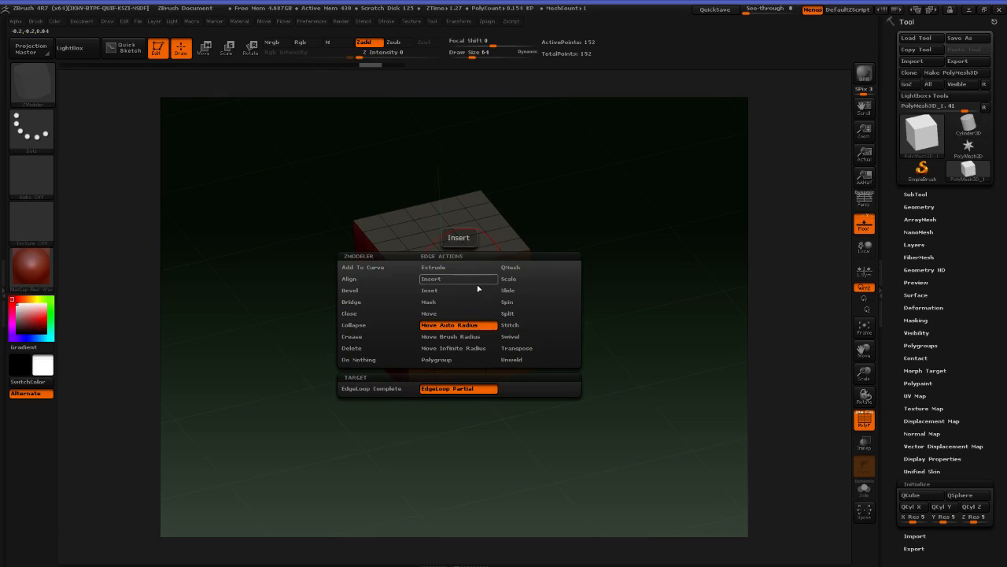
click(454, 342)
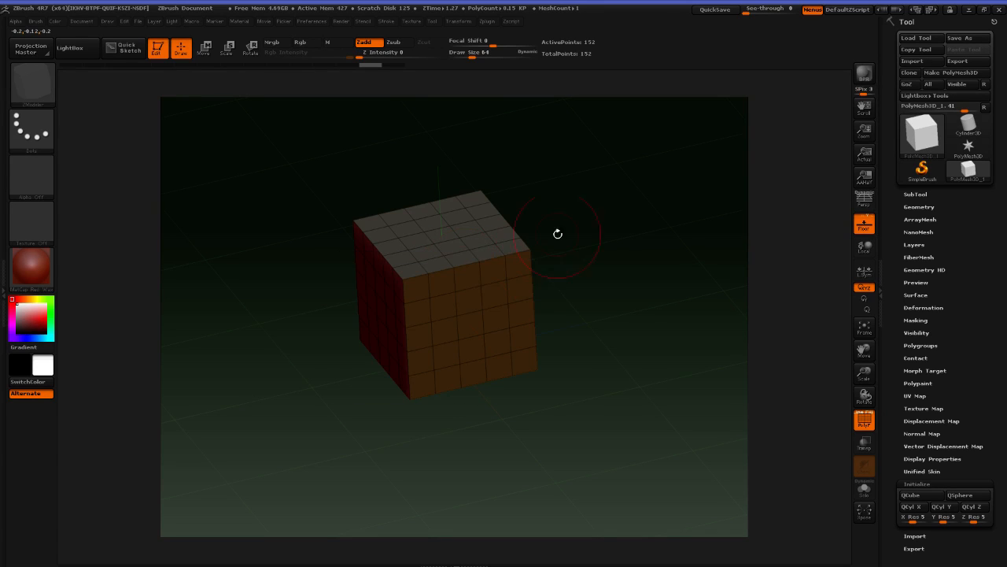
Try pulling the front face's upper border with Move Brush Radius, undo it, and increase the Draw Size to about 500
drag(491, 259, 497, 270)
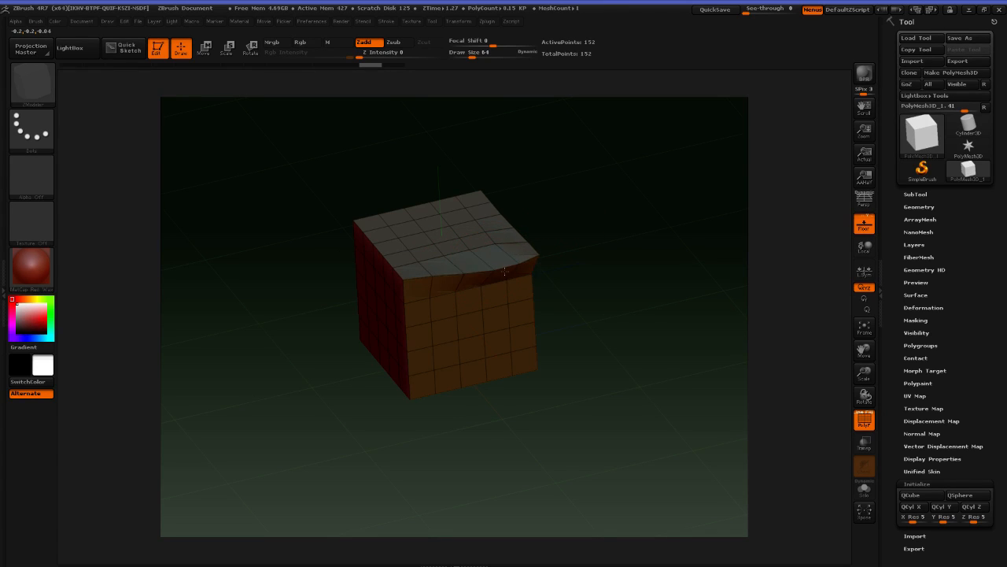
key(ctrl+z)
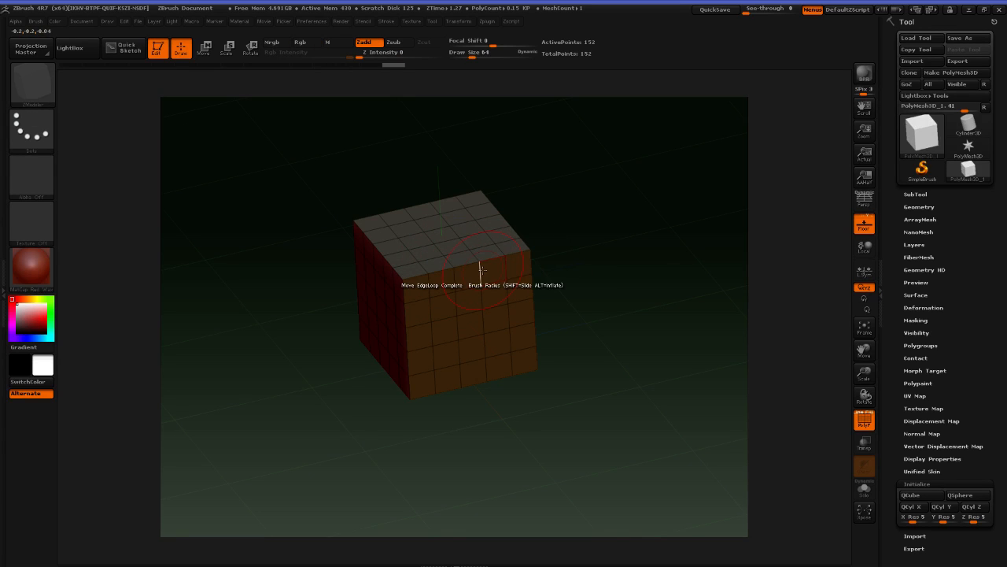
key(space)
key(space)
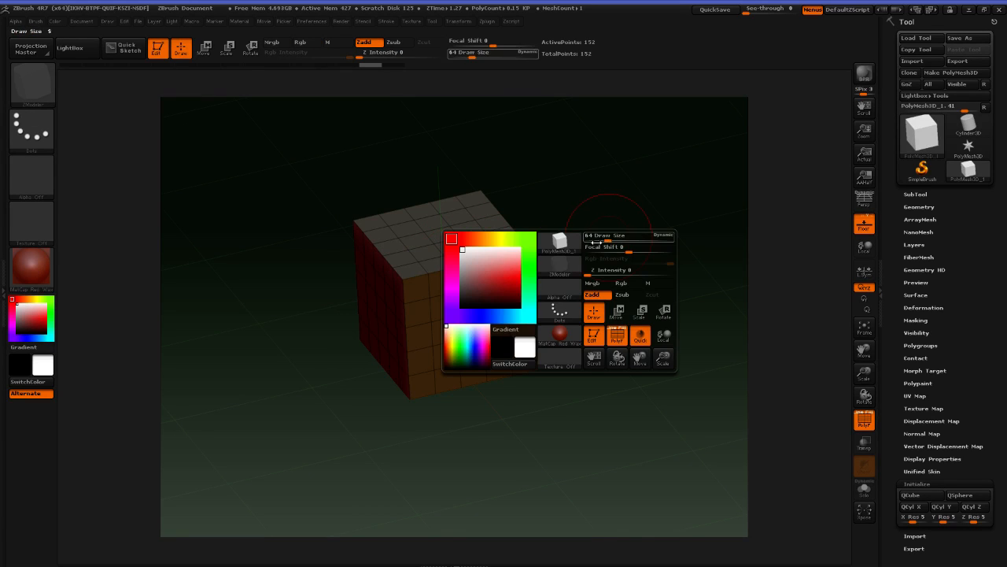
drag(610, 240, 631, 241)
Try moving edge loops at the cube's borders with the enlarged brush radius, undoing each move
drag(454, 260, 608, 212)
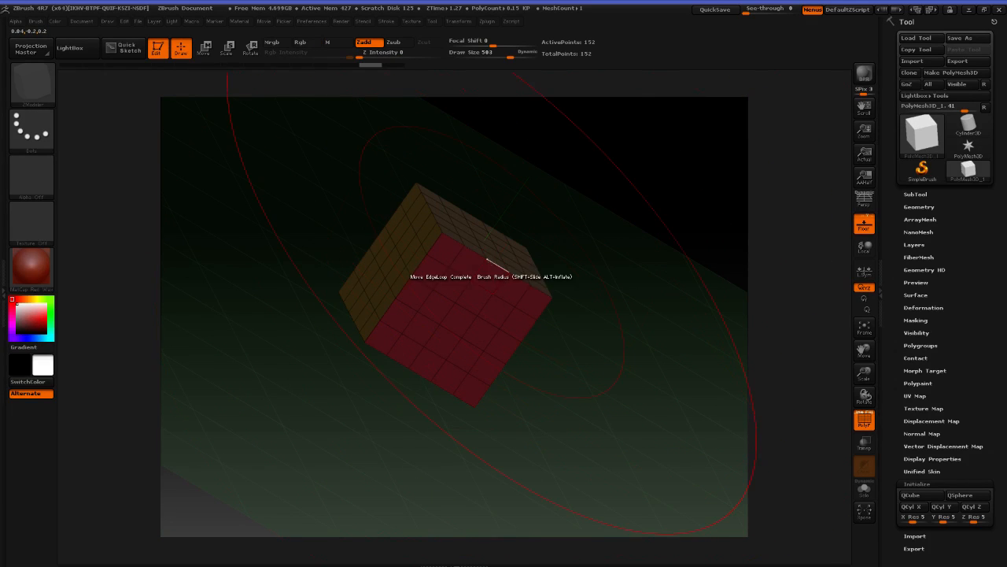
drag(485, 266, 502, 237)
drag(603, 213, 535, 228)
key(ctrl+z)
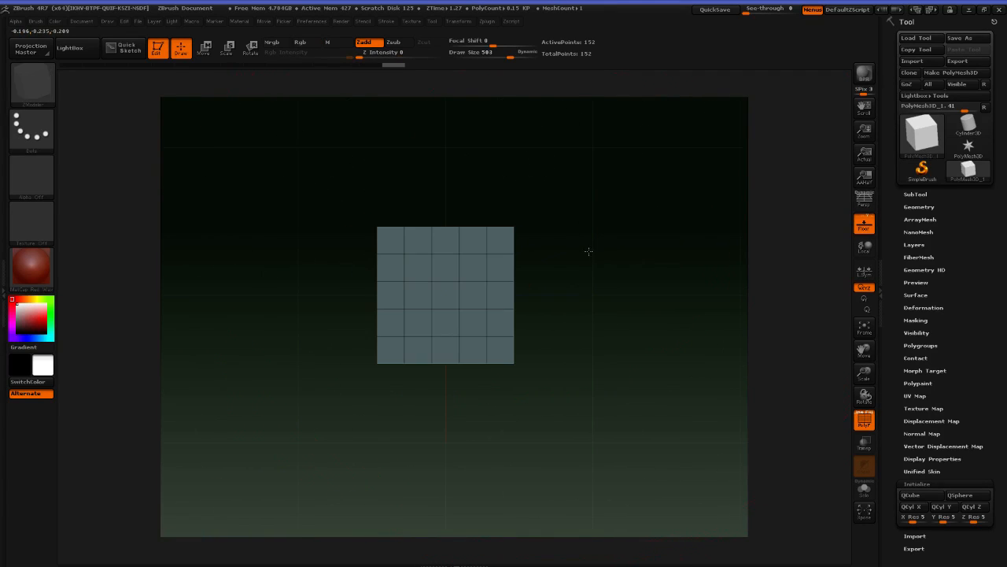
drag(506, 291, 583, 247)
key(ctrl+z)
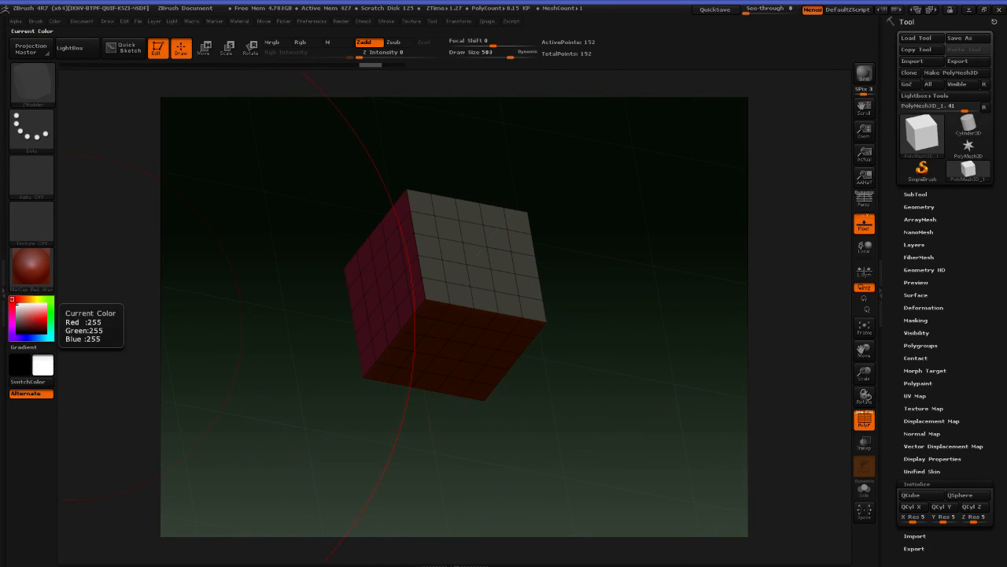
Reduce the Draw Size to about 101 and pull an edge loop at the cube's corner with Move Brush Radius
key(space)
mouse_move(609, 271)
mouse_down()
mouse_move(564, 270)
mouse_move(577, 271)
mouse_up()
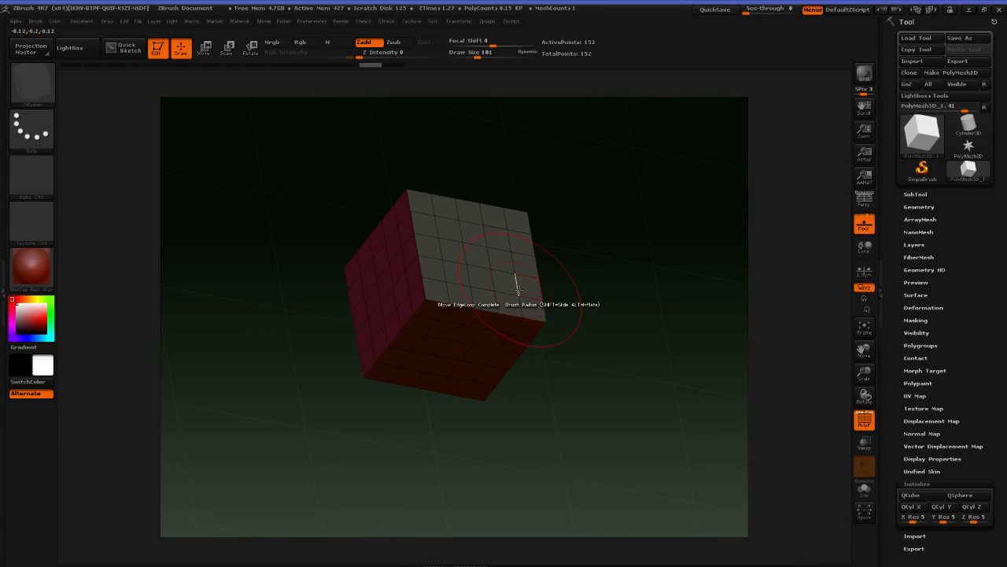
drag(597, 282, 512, 291)
drag(633, 288, 635, 231)
drag(493, 285, 499, 291)
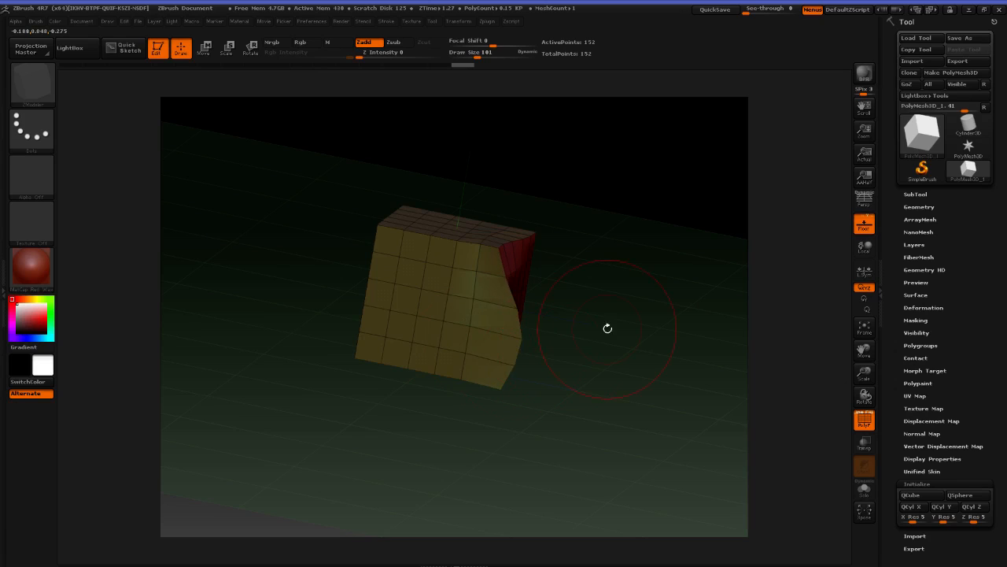
drag(607, 325, 461, 343)
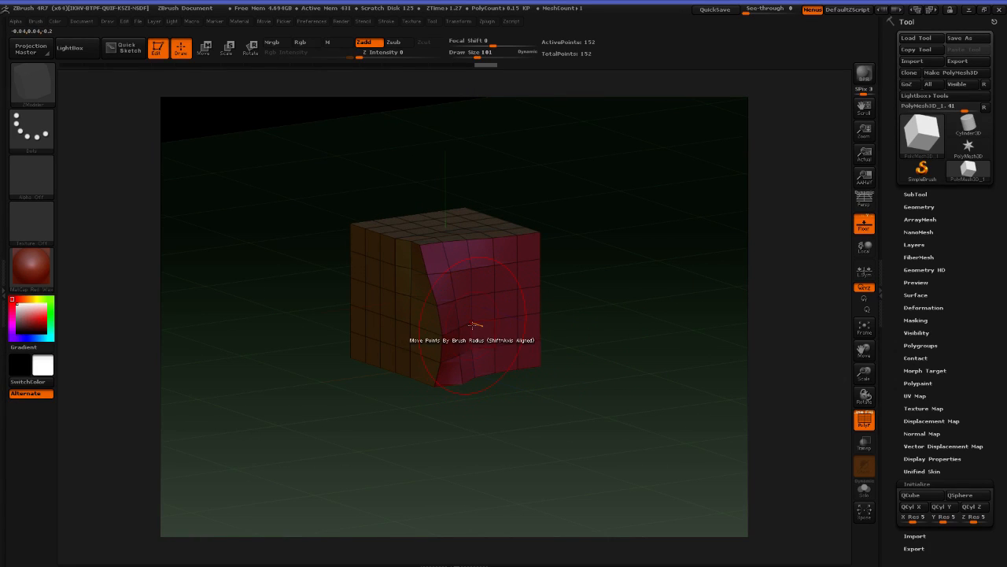
Set both the point action and the polygon action to Do Nothing, undoing the accidental QMesh polygon pull
key(space)
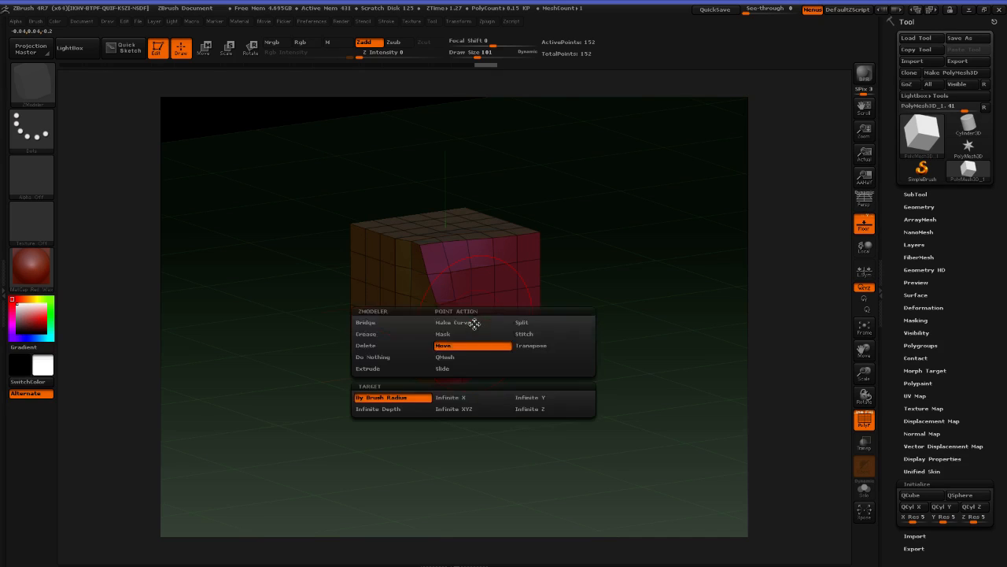
click(394, 360)
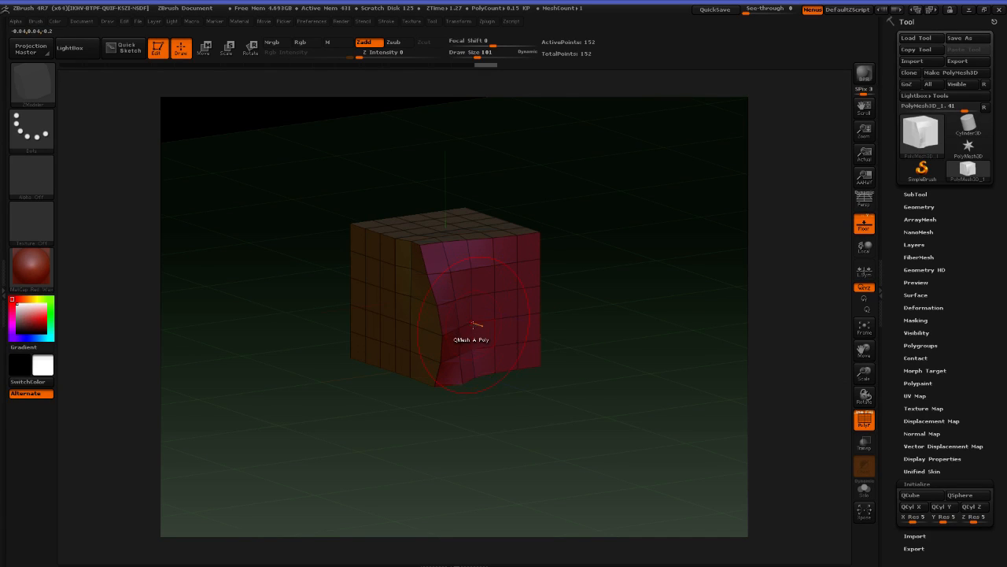
click(486, 325)
drag(485, 325, 526, 310)
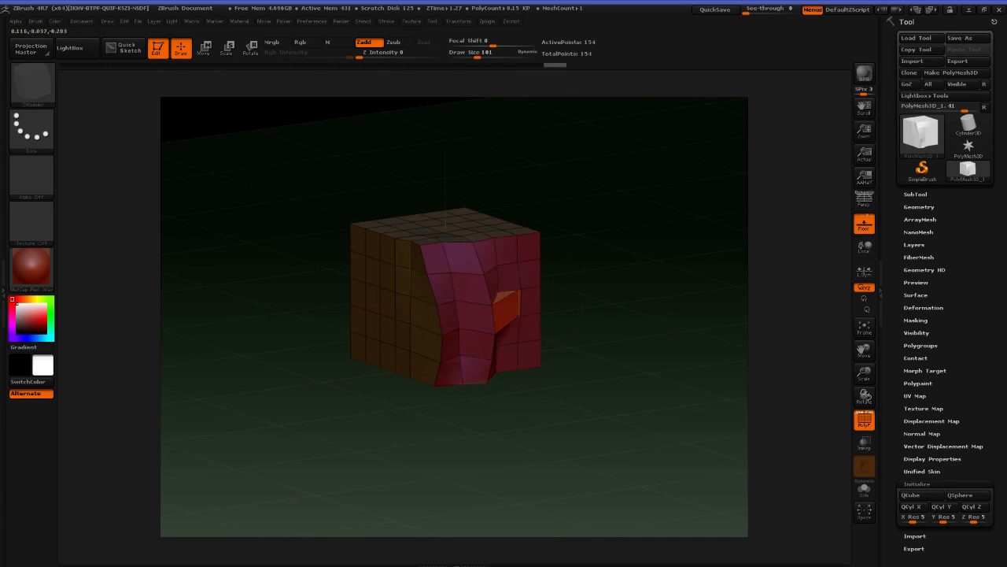
drag(510, 275, 508, 297)
key(ctrl+z)
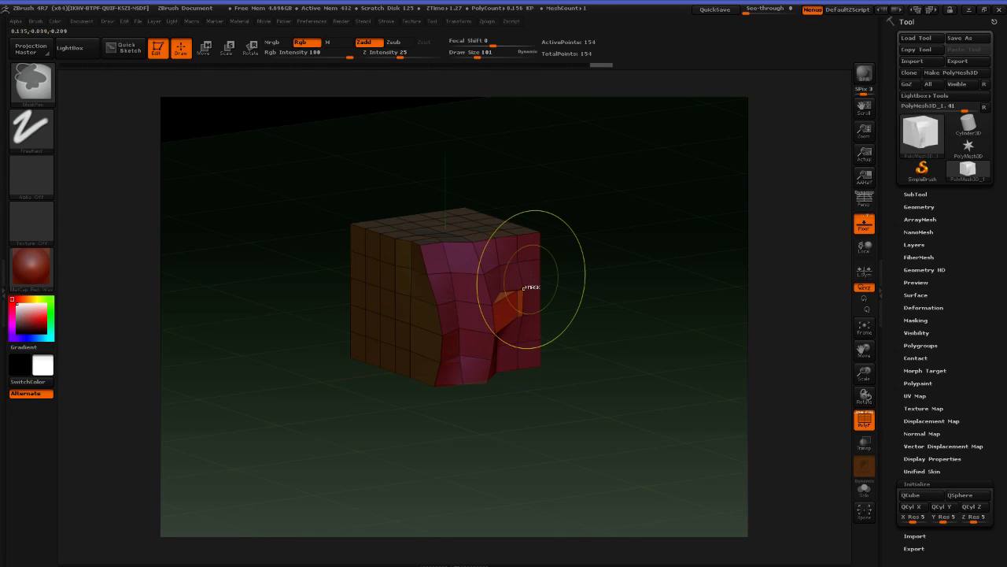
key(ctrl+z)
key(space)
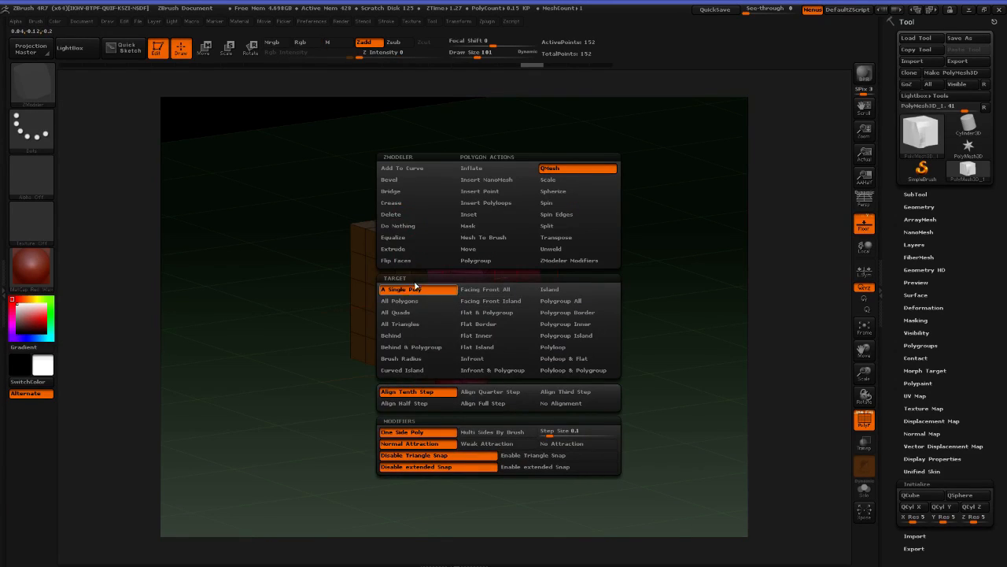
click(398, 226)
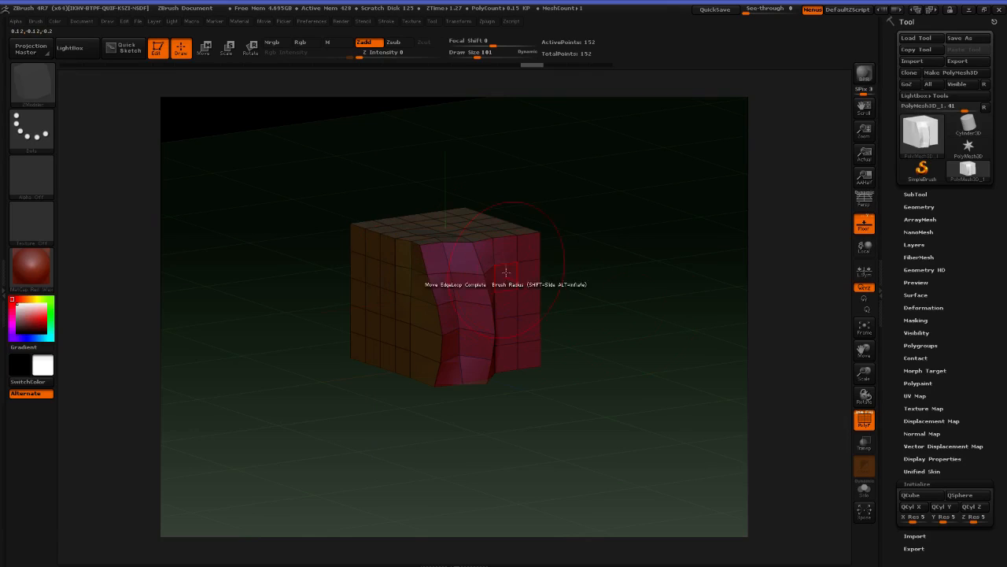
Pull several edge loops on the red face and its borders in different directions within the brush radius
drag(526, 275, 543, 301)
drag(540, 260, 555, 253)
drag(473, 242, 466, 229)
drag(461, 331, 453, 322)
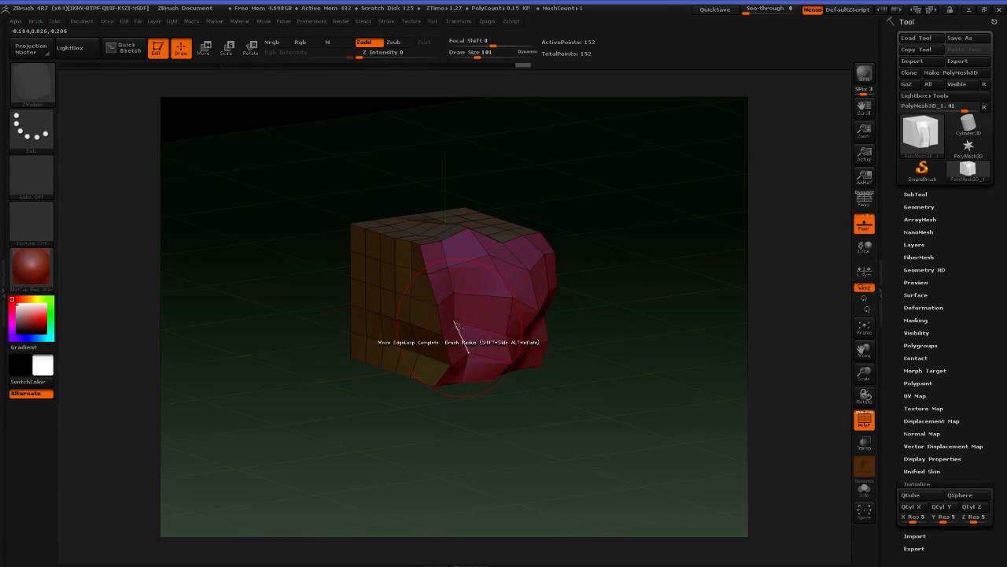
drag(519, 250, 526, 241)
drag(513, 297, 506, 304)
drag(466, 230, 457, 243)
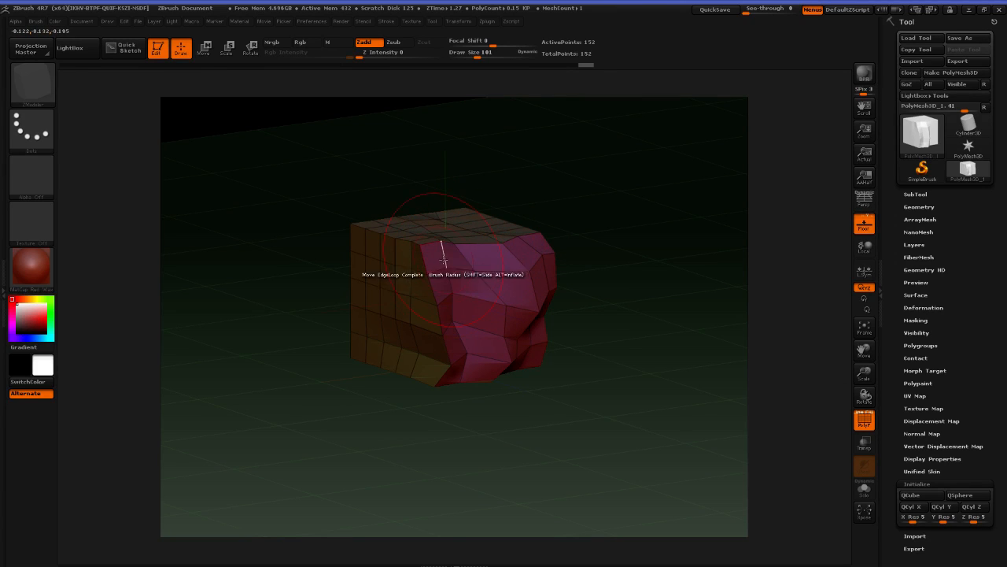
drag(452, 293, 438, 270)
Distort more edge loops around the cube's other faces and corners with Move Brush Radius
mouse_move(503, 254)
mouse_down()
mouse_move(517, 252)
mouse_move(457, 221)
mouse_up()
mouse_move(584, 186)
mouse_down()
mouse_move(603, 188)
mouse_move(583, 243)
mouse_up()
mouse_move(441, 277)
mouse_down()
mouse_move(427, 273)
mouse_move(432, 247)
mouse_move(394, 296)
mouse_up()
drag(592, 303, 686, 307)
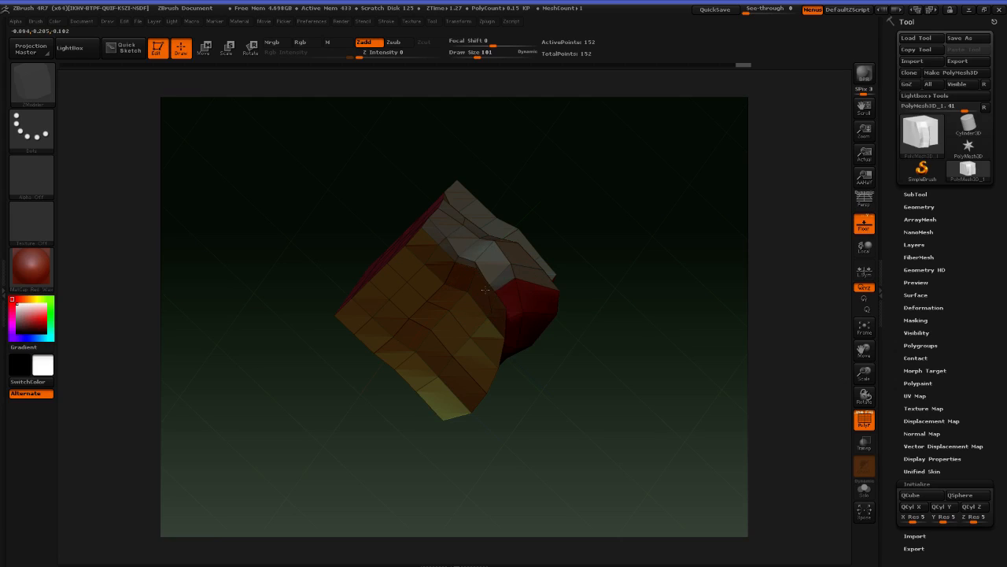
mouse_move(480, 269)
mouse_down()
mouse_move(532, 287)
mouse_move(534, 296)
mouse_move(510, 298)
mouse_up()
drag(598, 327, 543, 350)
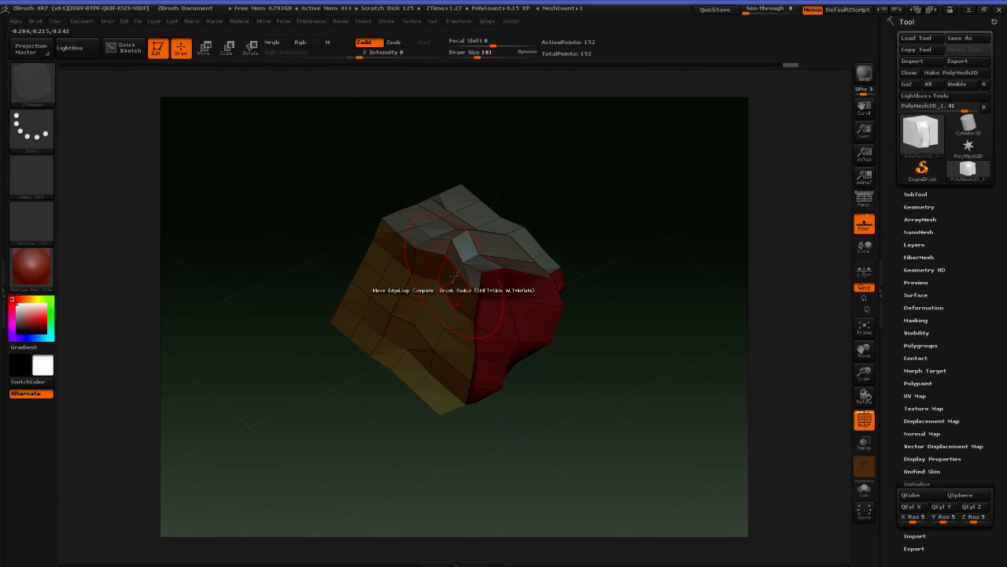
drag(458, 272, 463, 285)
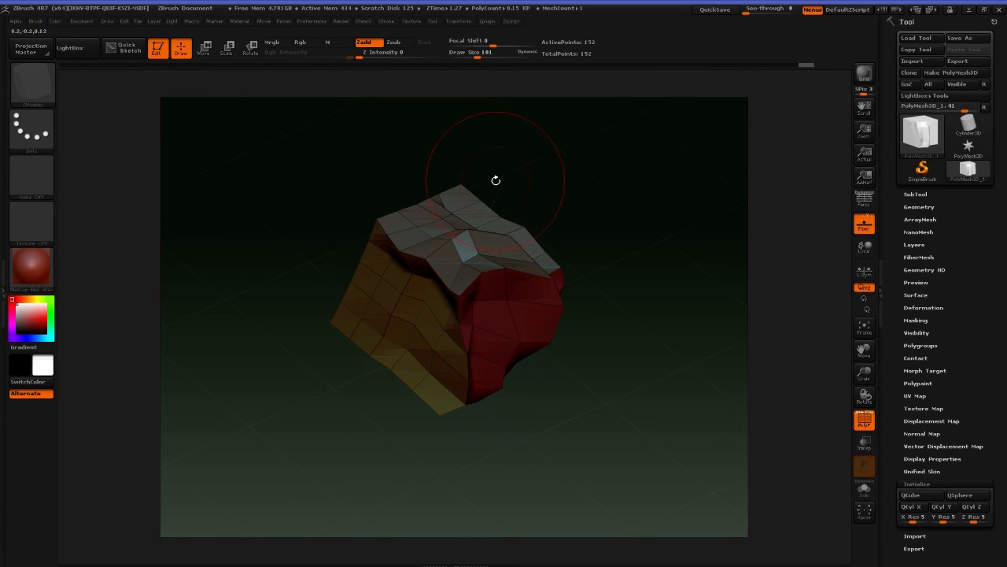
Reinitialize the mesh as a QCube, check the documentation, and set the edge action to Move Infinite Radius
click(911, 498)
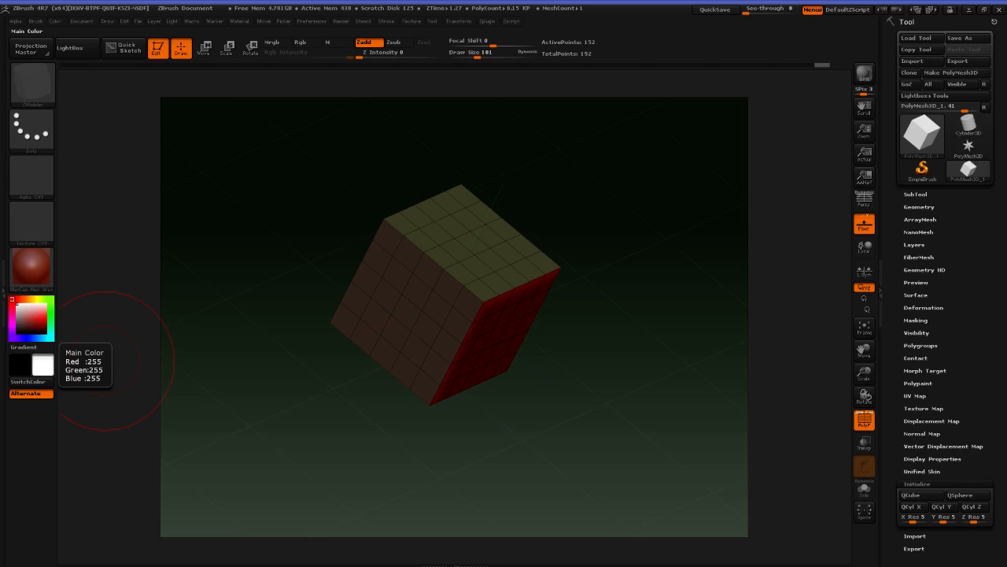
key(alt+Tab)
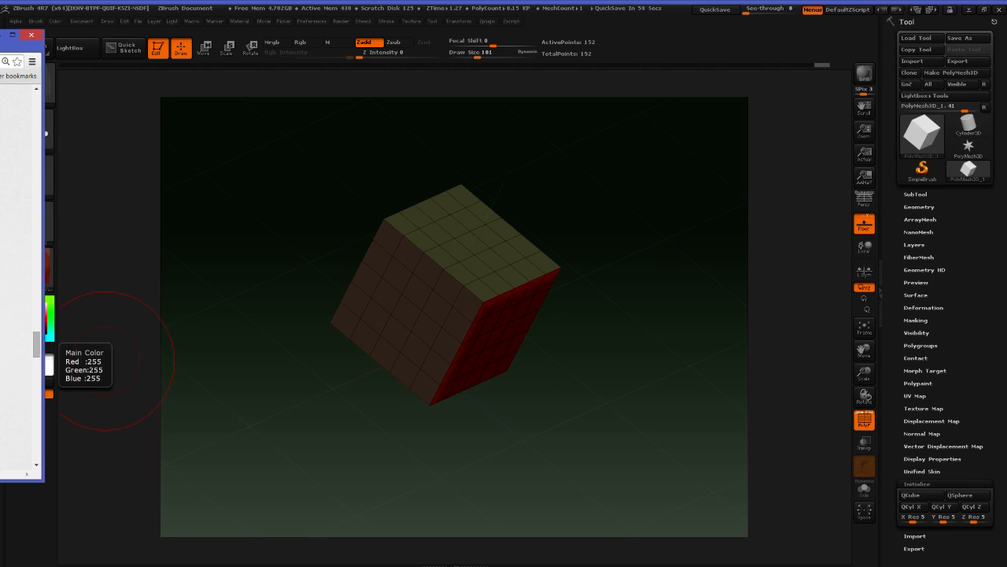
key(alt+Tab)
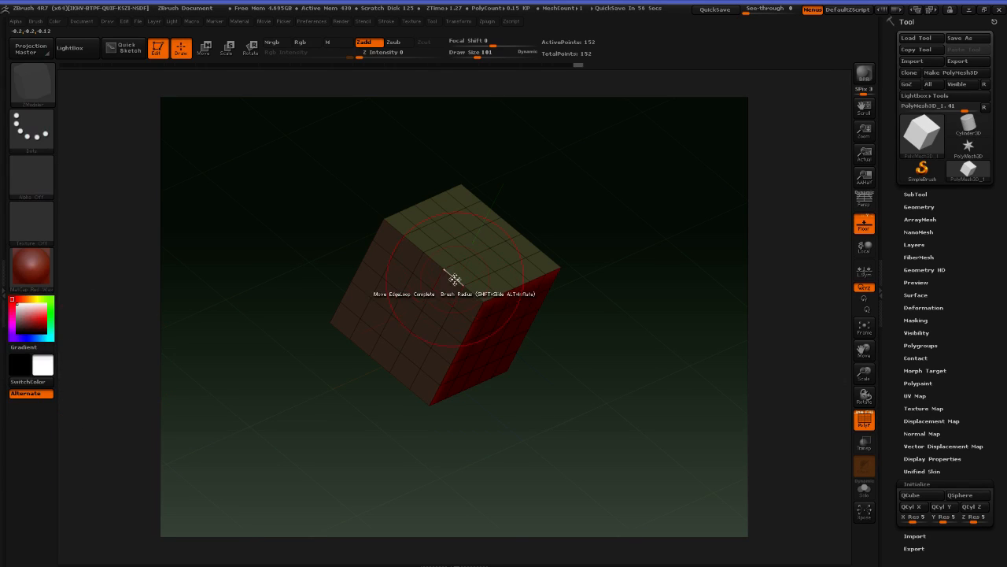
key(space)
click(448, 352)
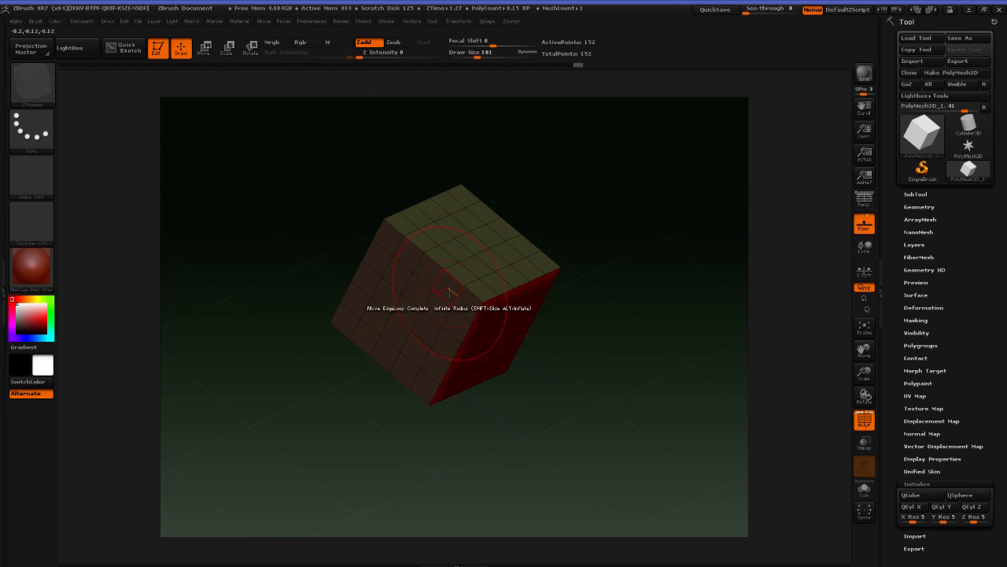
Try moving complete edge loops away from the cube with Move Infinite Radius, undoing each move
drag(451, 275, 500, 203)
key(ctrl+z)
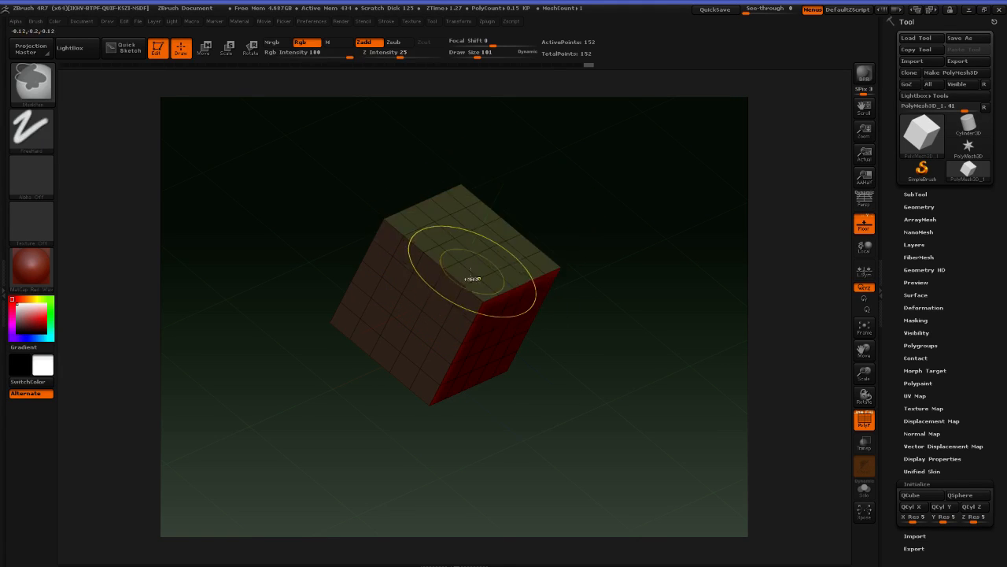
drag(487, 273, 522, 215)
drag(621, 219, 656, 234)
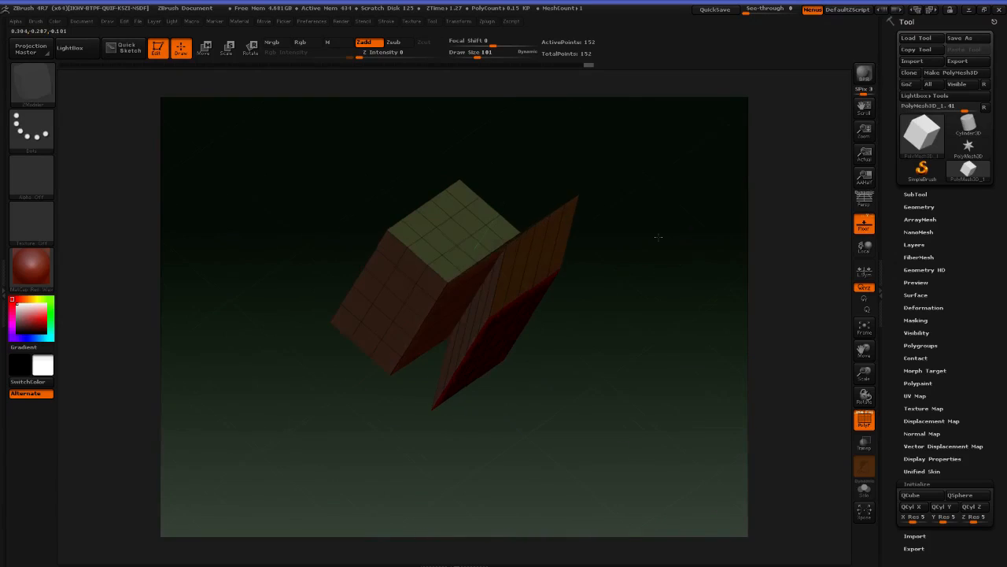
key(ctrl+z)
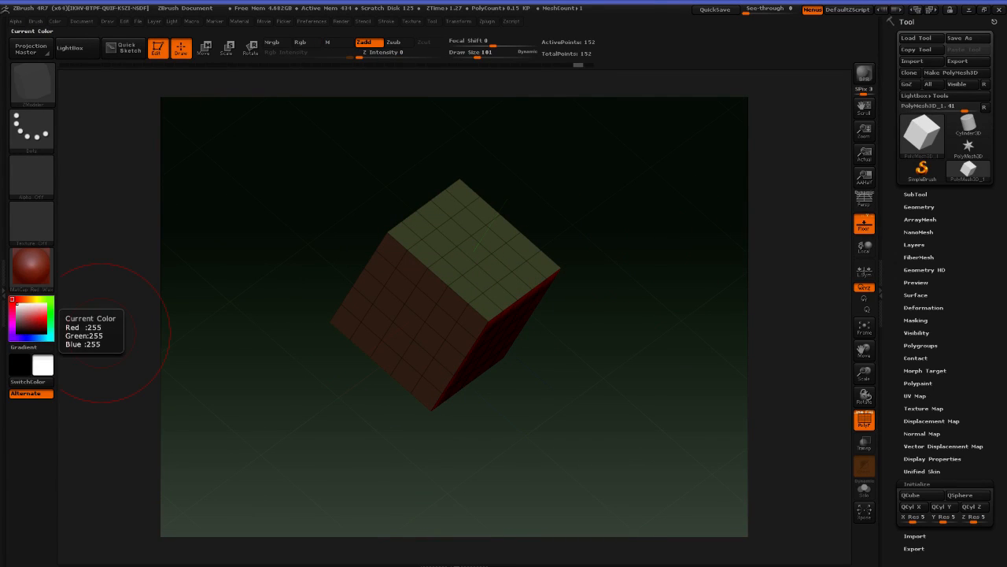
Check the documentation, then inflate an edge loop outward around the cube to form a wide flange
key(alt+Tab)
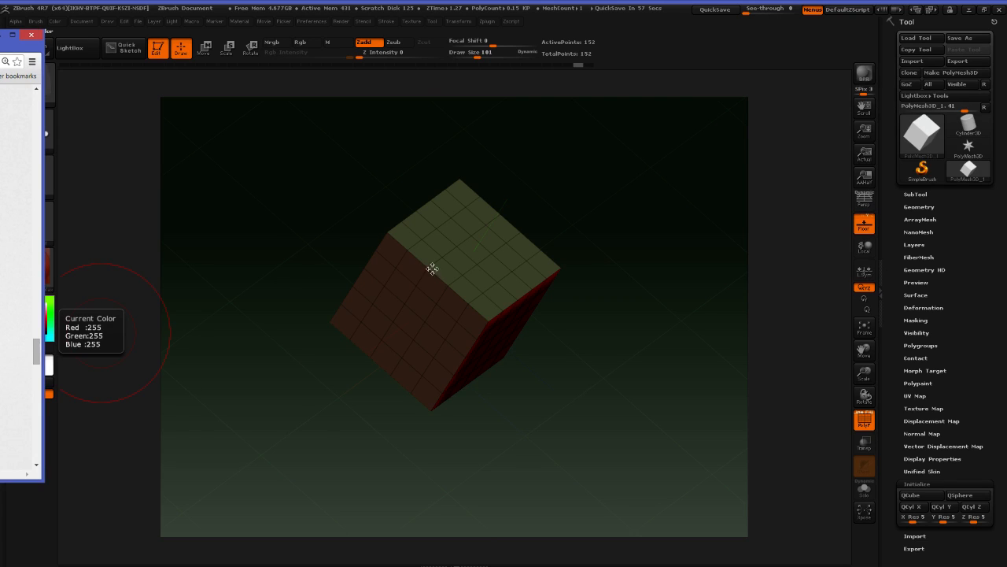
key(alt+Tab)
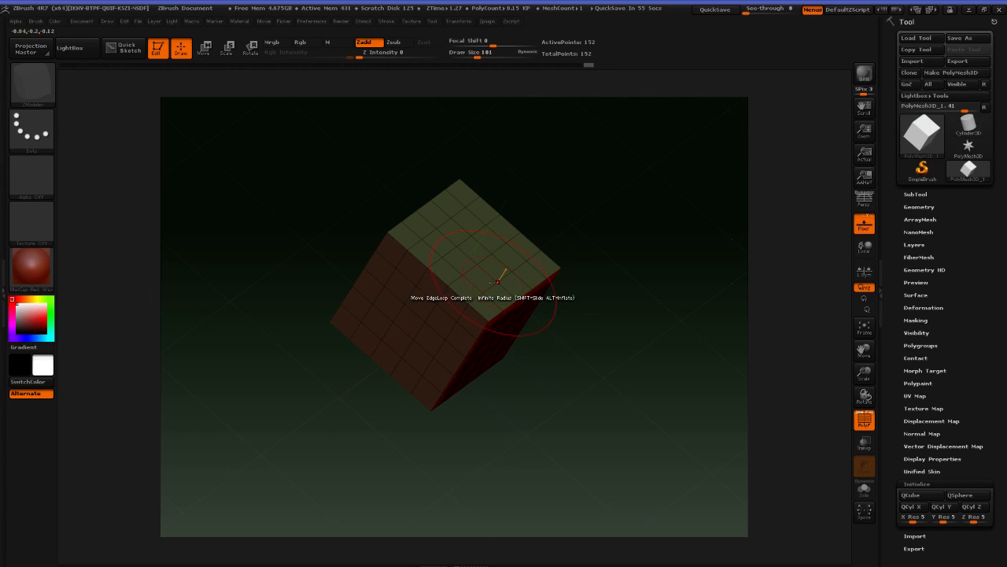
drag(502, 264, 580, 258)
drag(601, 342, 632, 322)
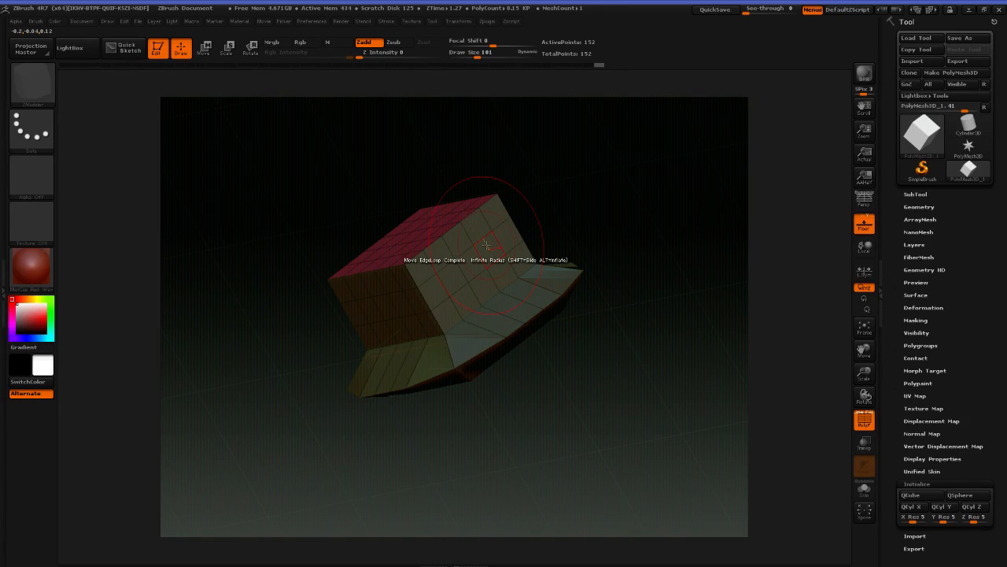
Slide the edge loops along the cube's body beside the flange, undoing the excess movement
drag(553, 258, 542, 234)
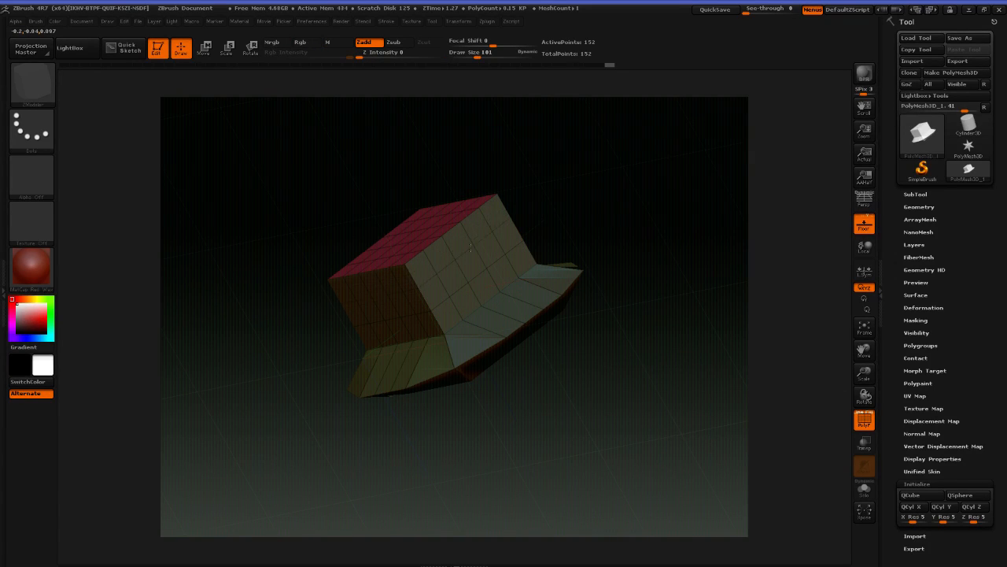
key(shift)
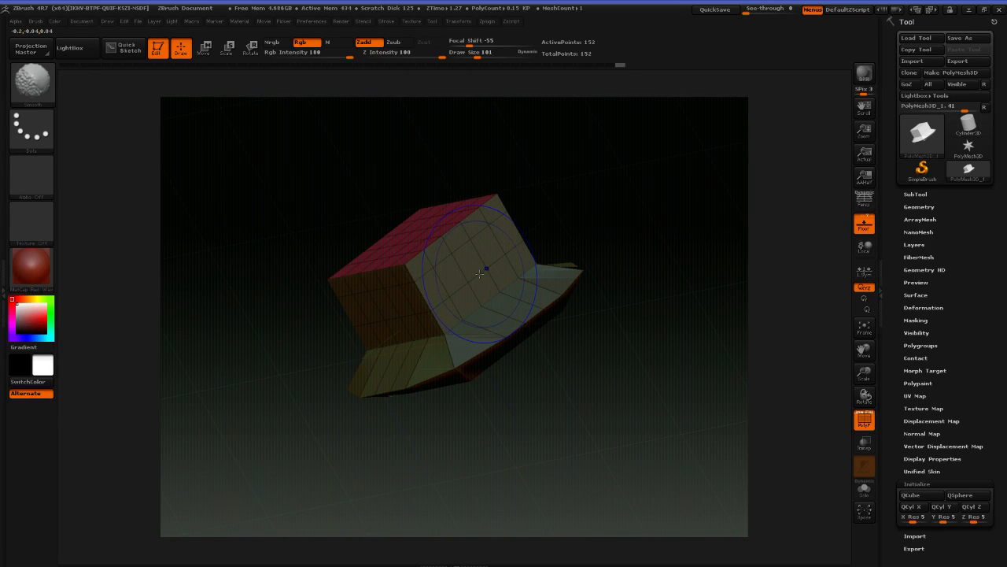
shift+drag(480, 274, 501, 269)
key(ctrl+z)
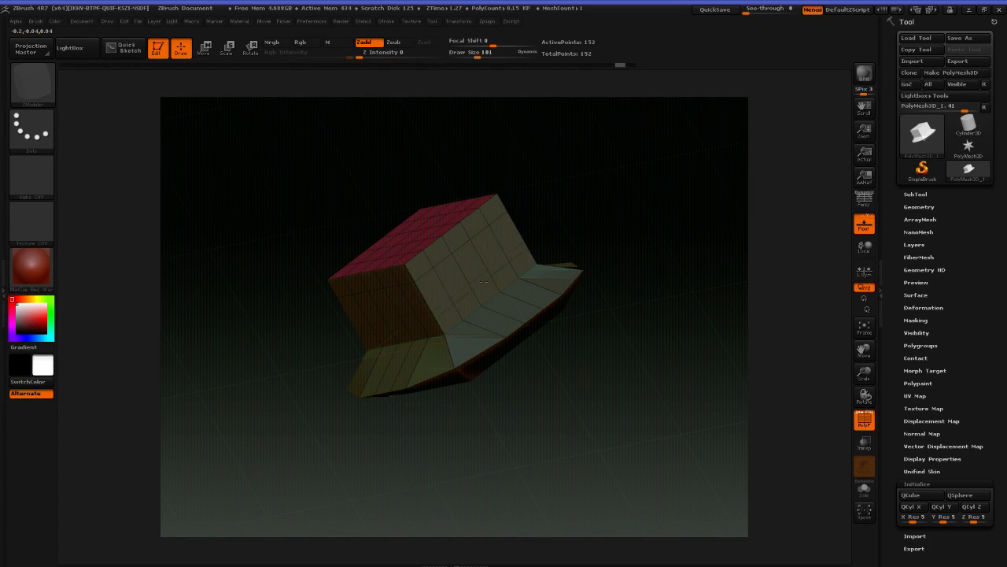
Set the edge action to Insert and add a single edge loop around the middle of the cube's body
mouse_move(582, 236)
mouse_down()
mouse_move(600, 218)
mouse_move(565, 243)
mouse_up()
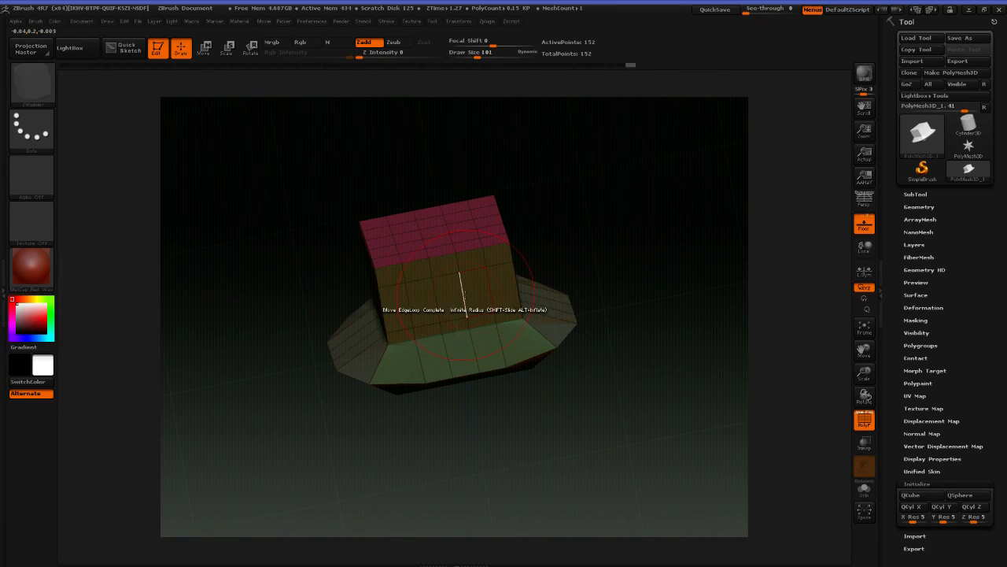
key(space)
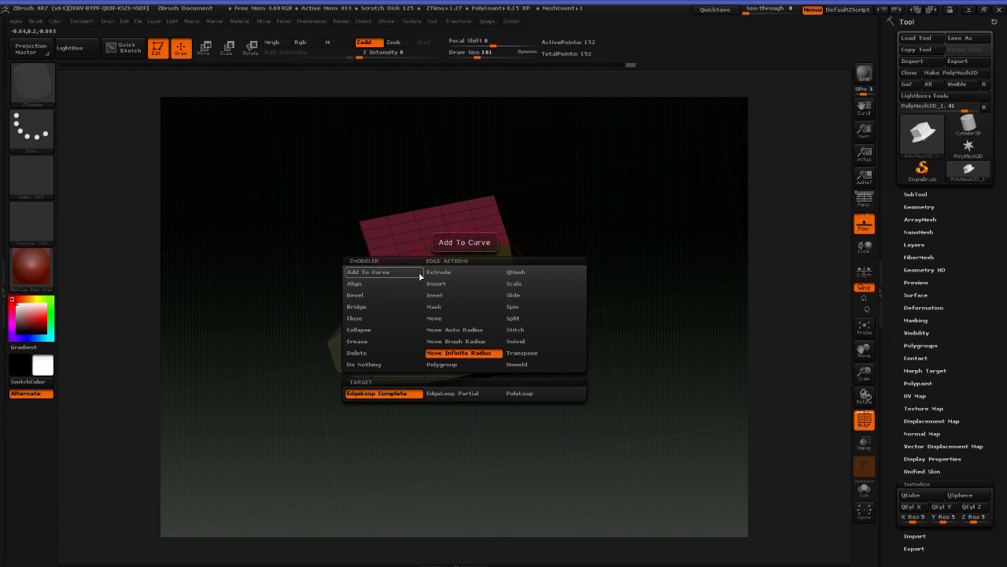
click(441, 283)
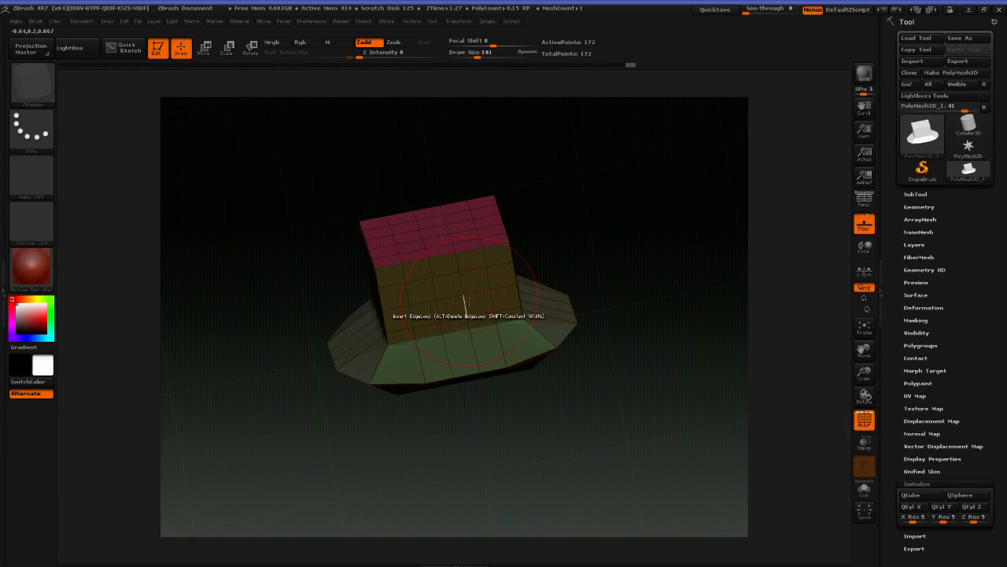
click(467, 288)
drag(626, 242, 612, 225)
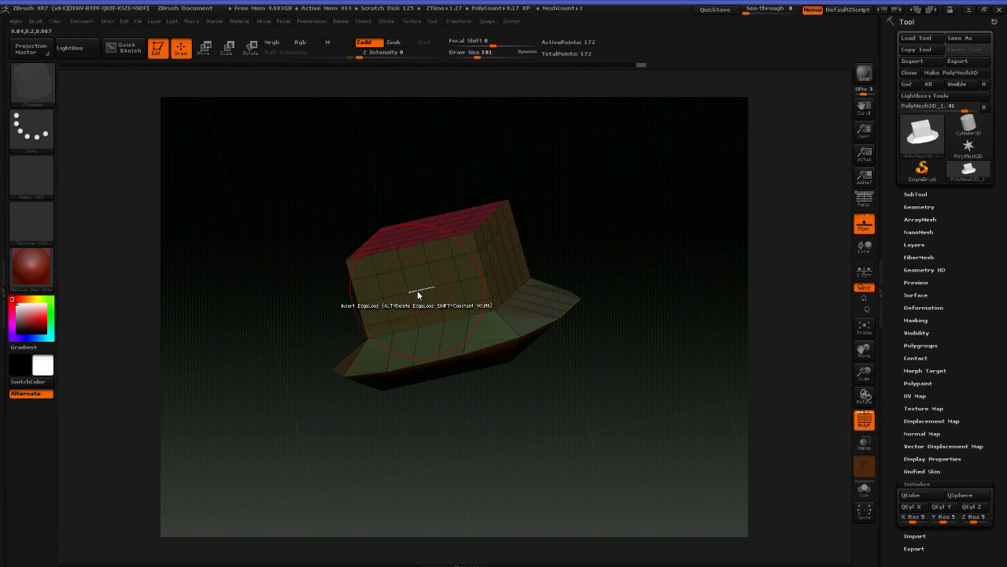
Set the edge action back to Move Infinite Radius and inflate an edge loop on the body into a second, smaller flange
key(space)
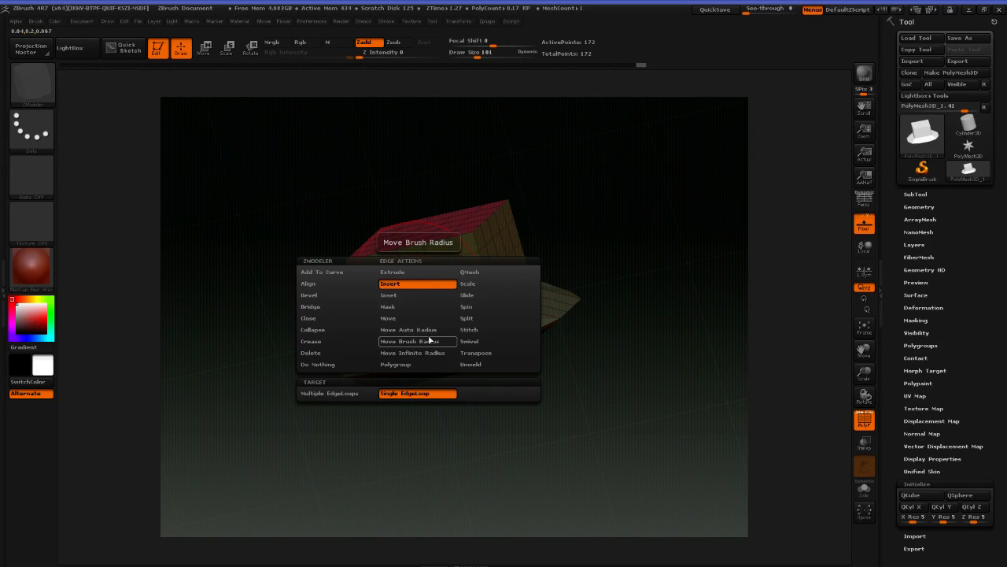
click(427, 353)
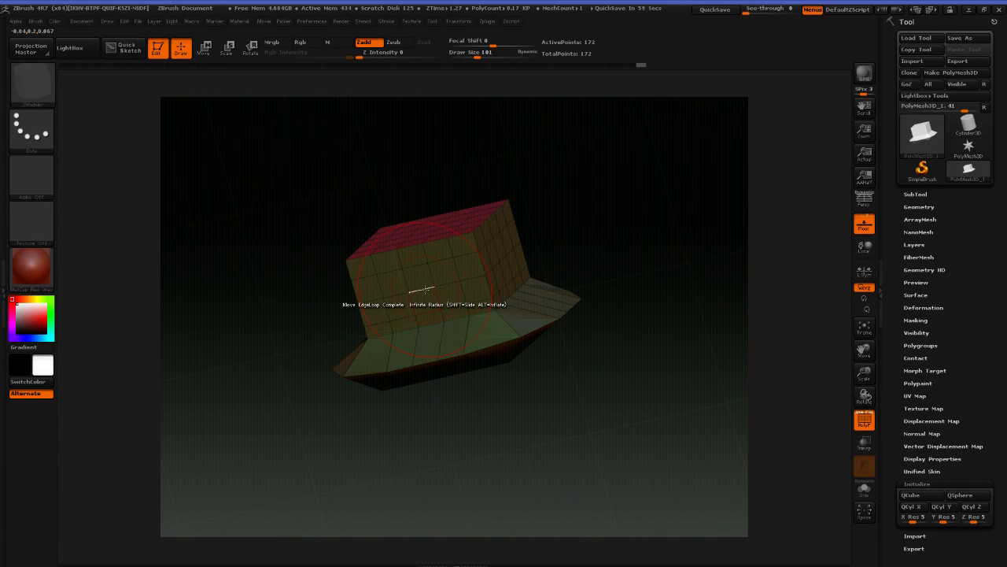
drag(425, 289, 396, 367)
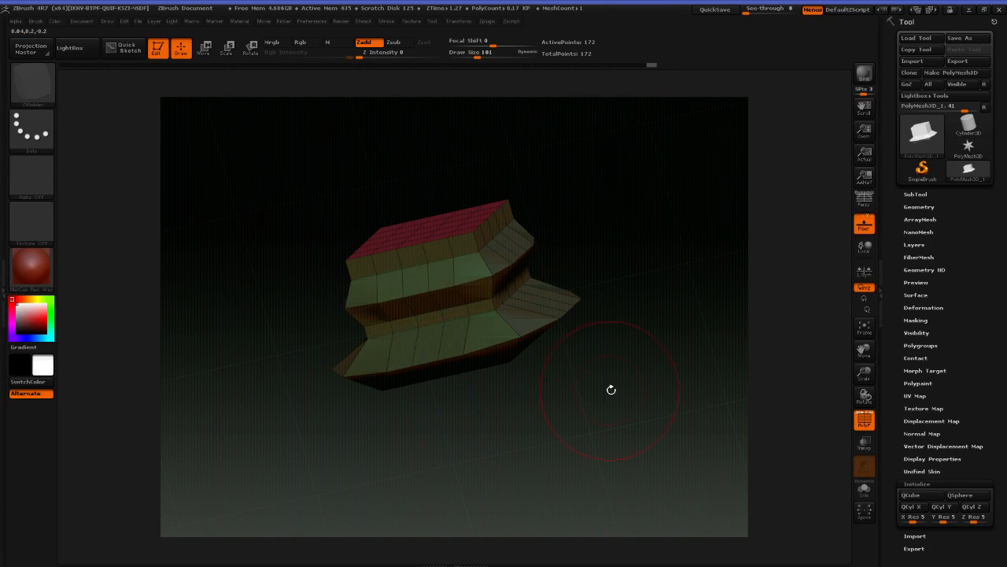
drag(609, 386, 653, 343)
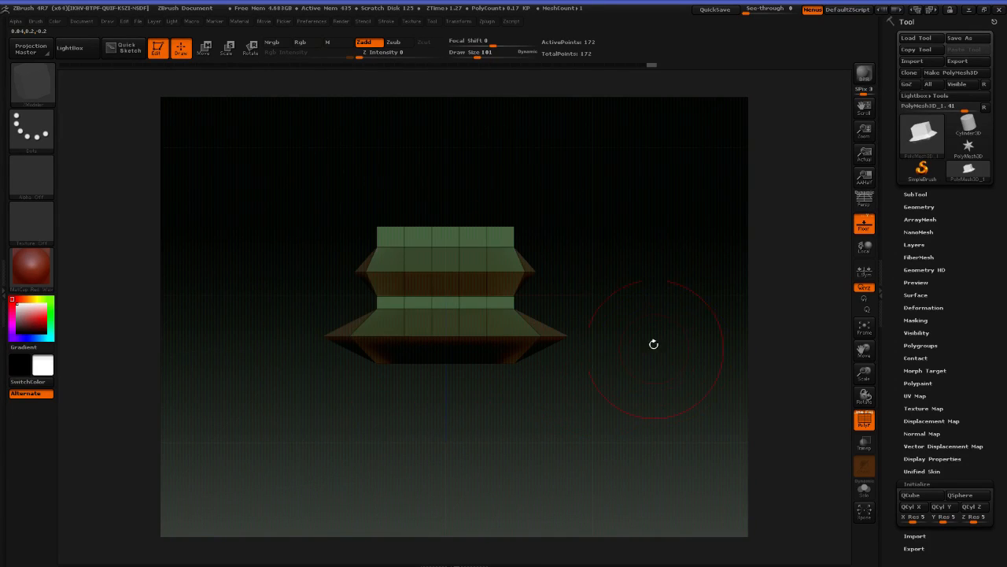
Shift a flange's edge loop on the cube's body with Move Infinite Radius while viewing the model from an angle
alt+drag(660, 293, 595, 301)
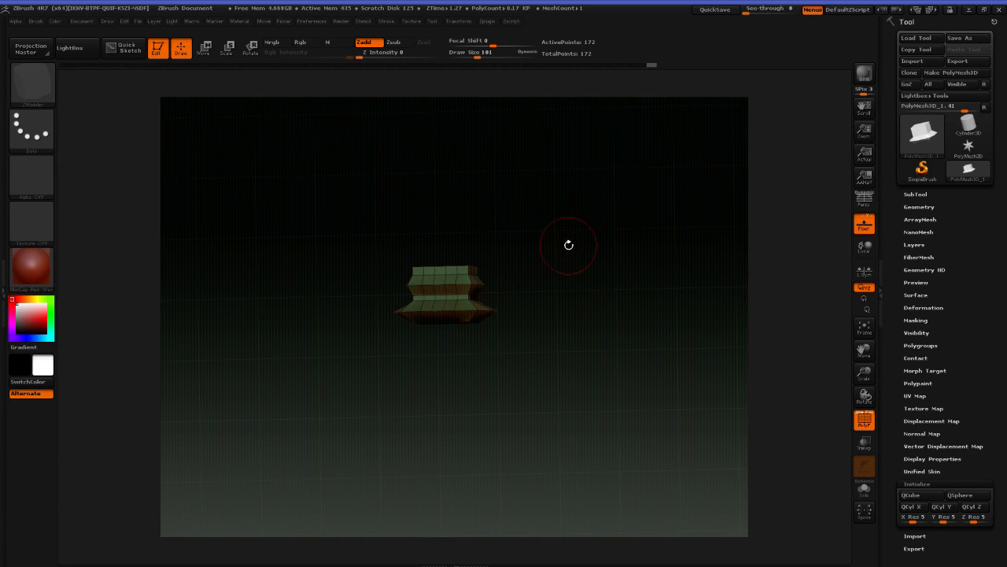
drag(611, 260, 513, 301)
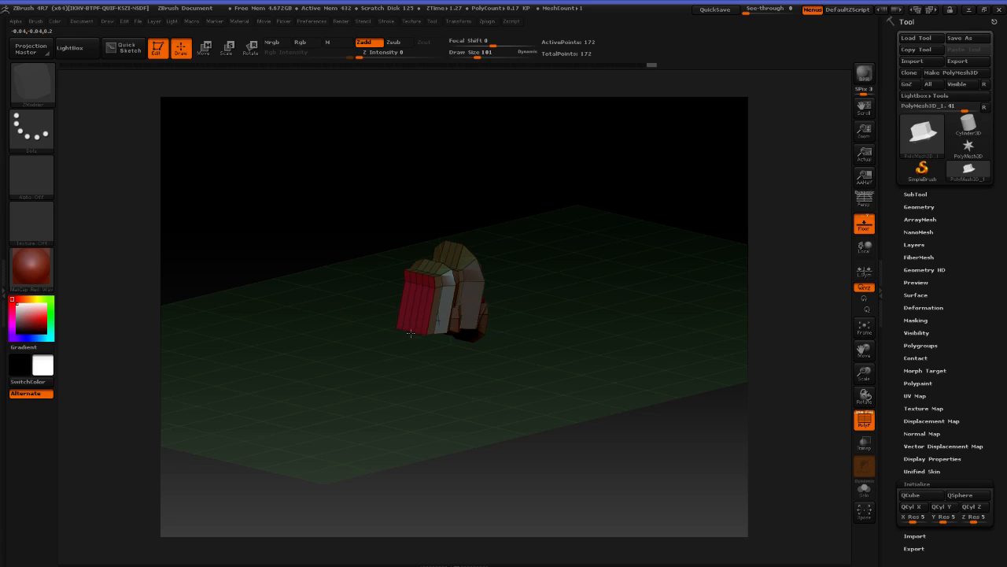
drag(411, 309, 403, 370)
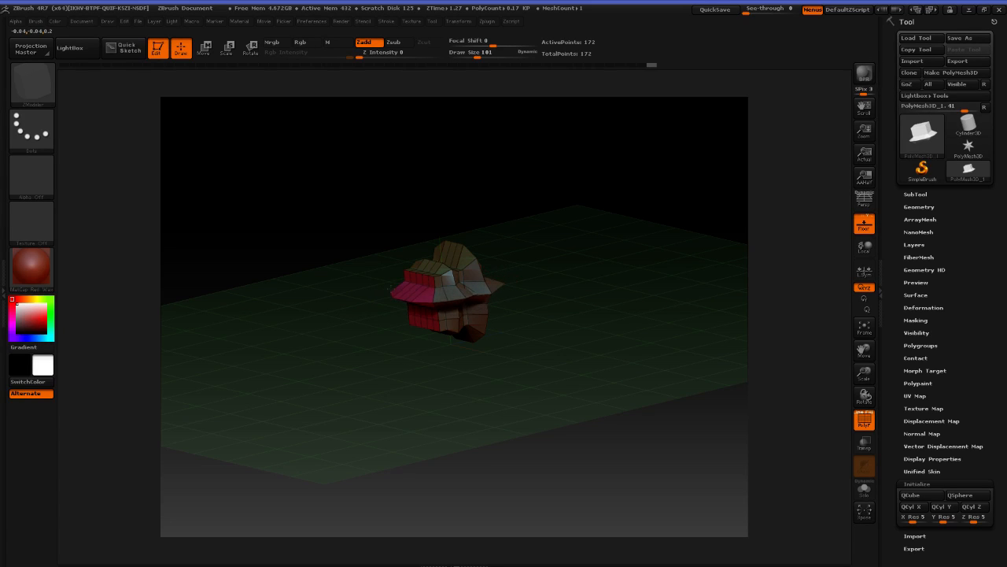
drag(540, 320, 552, 300)
drag(490, 309, 573, 382)
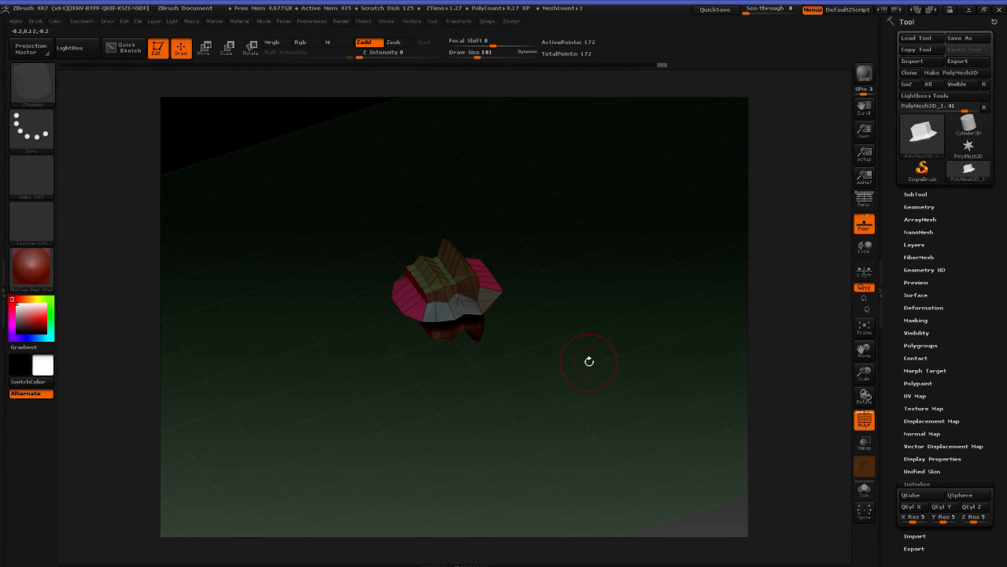
Switch to the browser and read the PolyGroup section of the ZBrush edge actions documentation
key(alt+Tab)
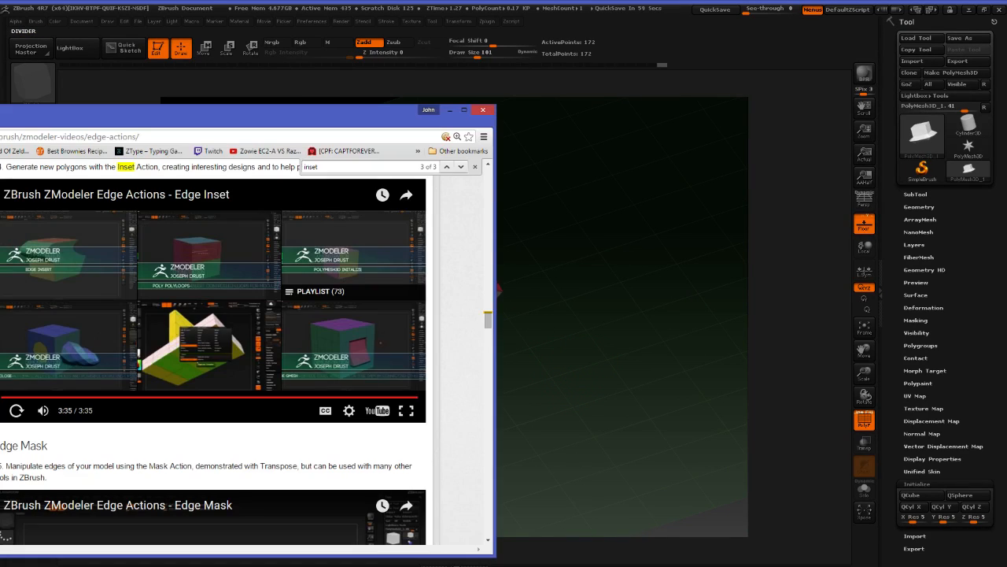
key(alt+Tab)
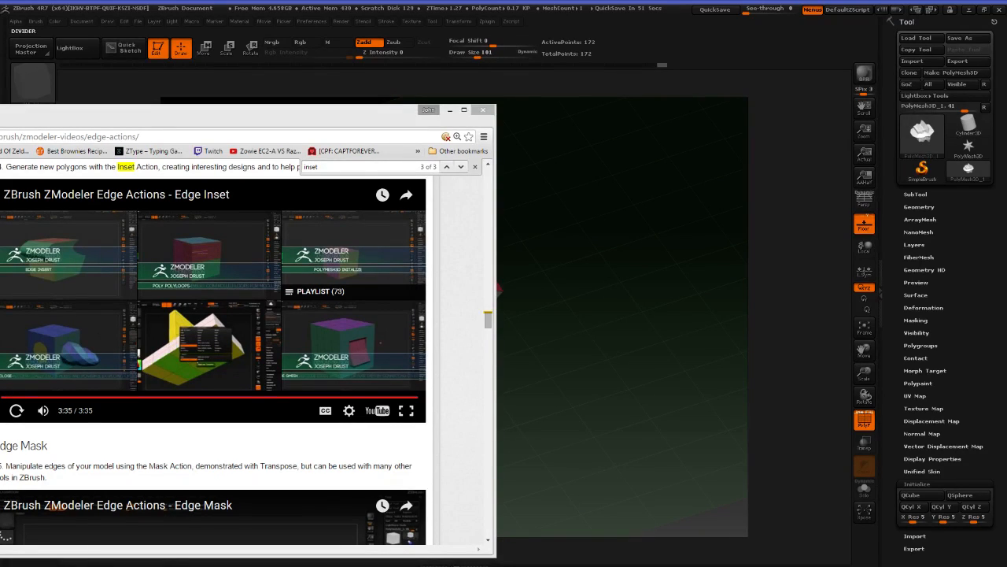
click(216, 122)
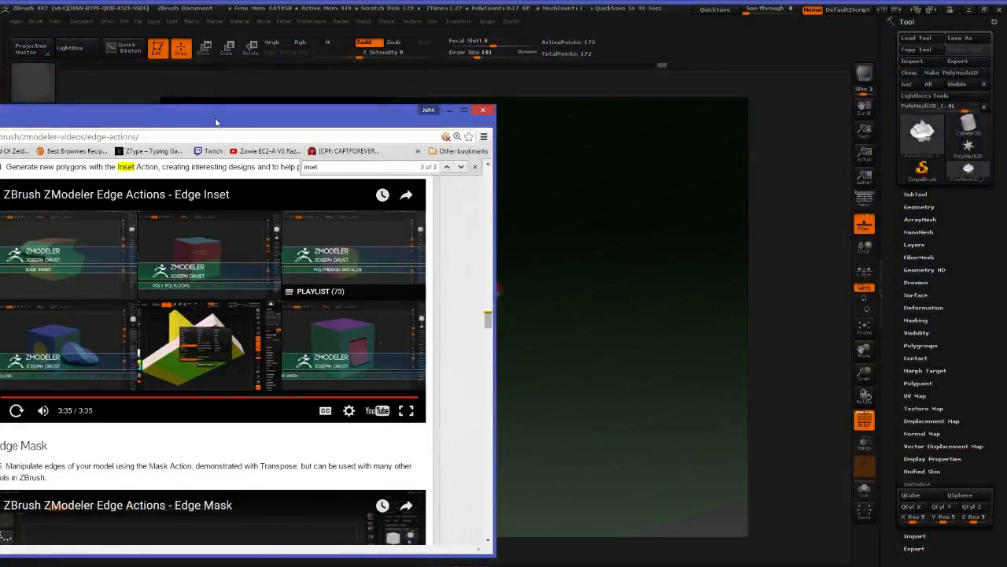
drag(217, 122, 0, 68)
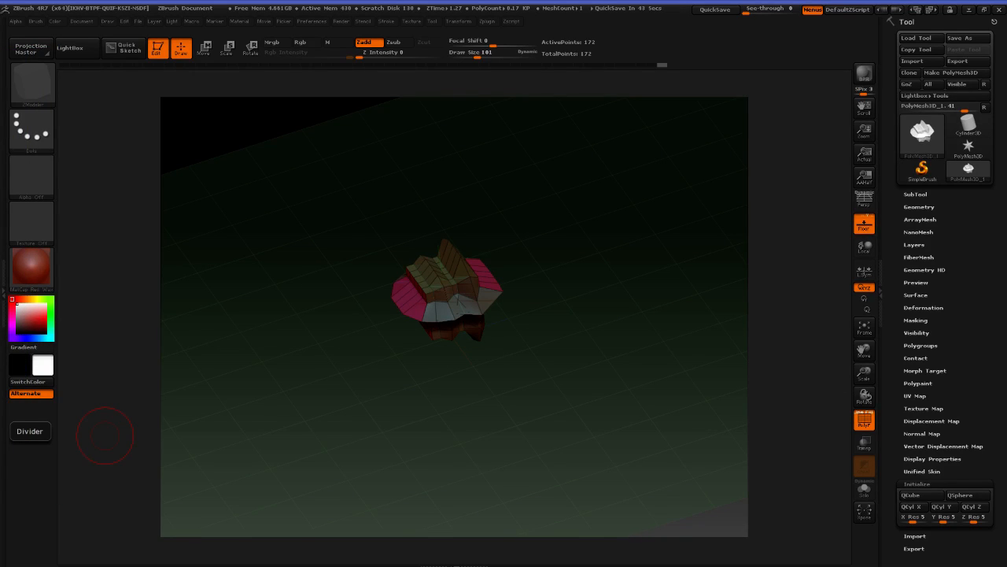
mouse_move(0, 67)
mouse_down()
mouse_move(0, 35)
mouse_move(245, 77)
mouse_move(373, 76)
mouse_up()
scroll(465, 218, down, 3)
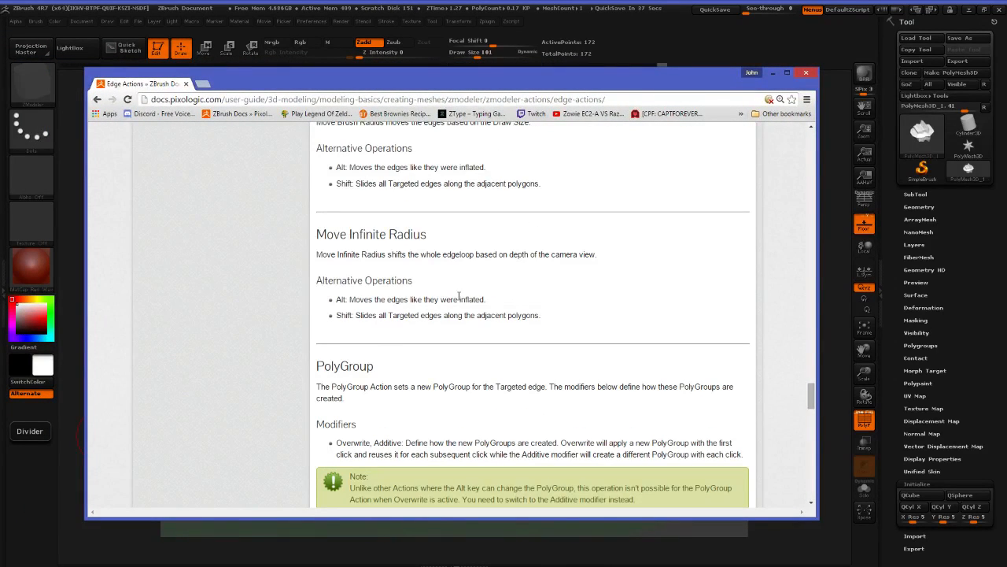
scroll(445, 319, down, 4)
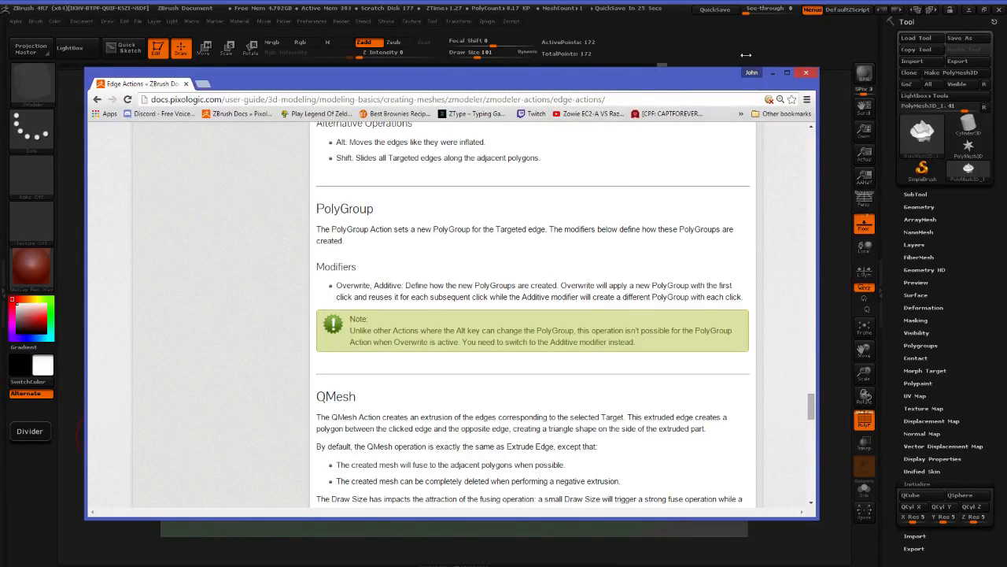
click(773, 72)
Set the edge action to Polygroup and assign a new polygroup to the middle polyloop crossing both flanges
drag(521, 243, 570, 299)
shift+drag(601, 265, 547, 260)
drag(615, 245, 604, 307)
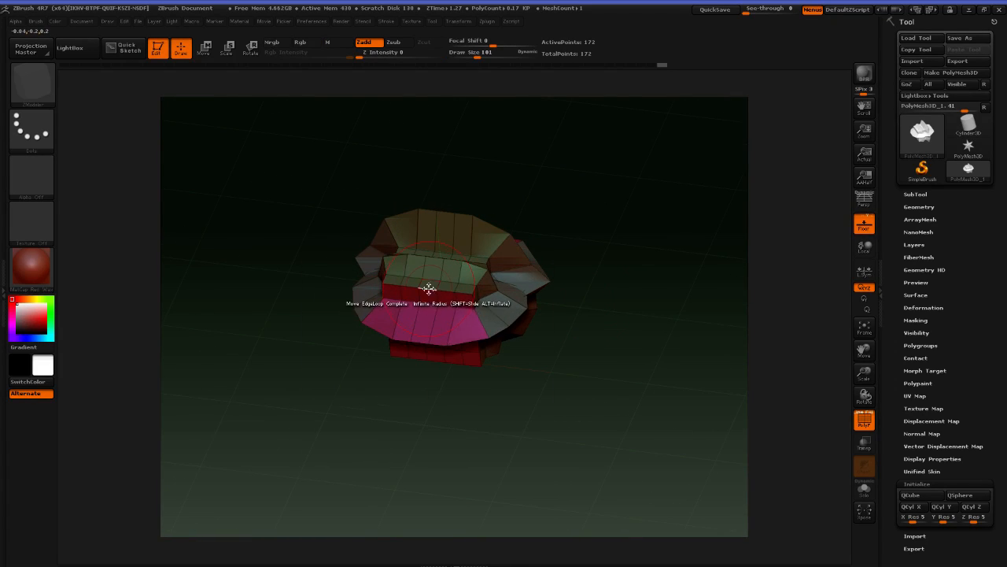
key(space)
click(406, 364)
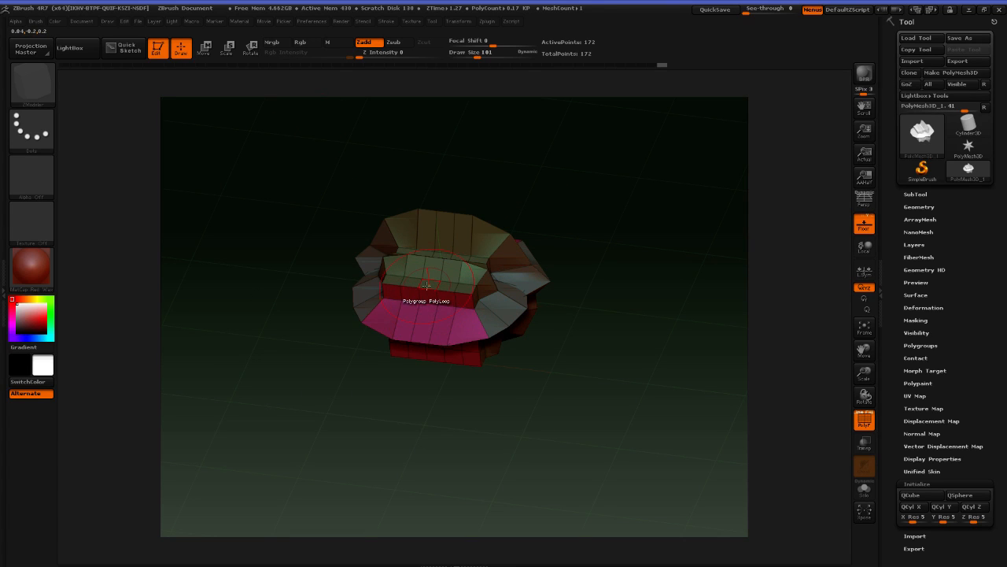
click(426, 289)
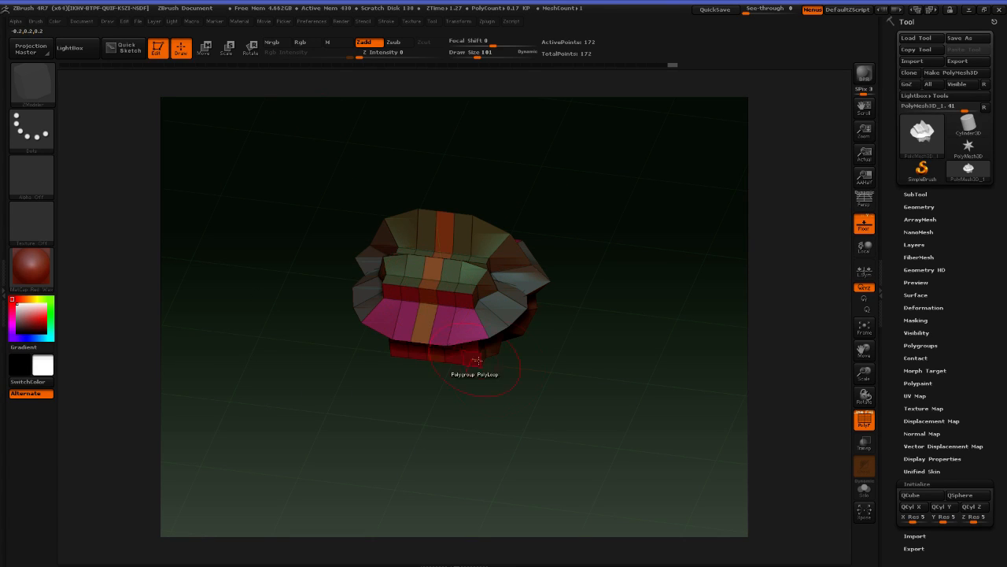
Set the Polygroup modifier to Additive and apply it to the middle polyloop crossing both flanges
mouse_move(472, 378)
mouse_down()
mouse_move(578, 288)
mouse_move(542, 360)
mouse_move(586, 315)
mouse_move(564, 373)
mouse_up()
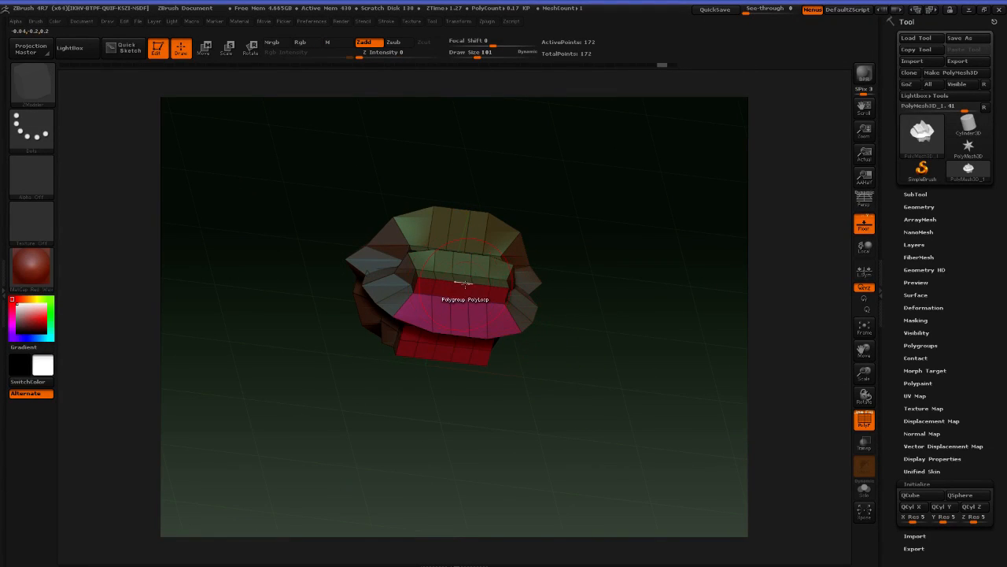
key(space)
click(482, 423)
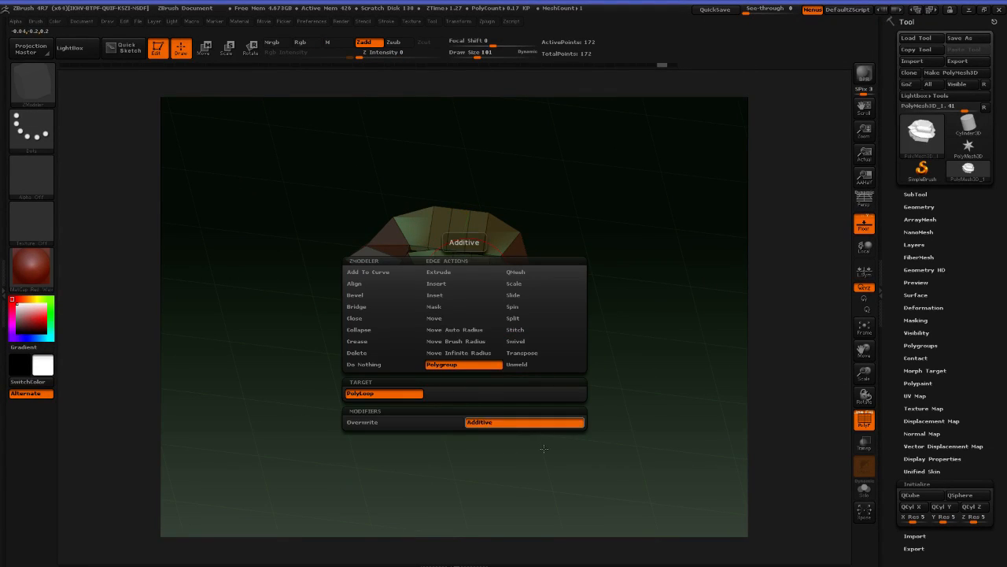
click(465, 287)
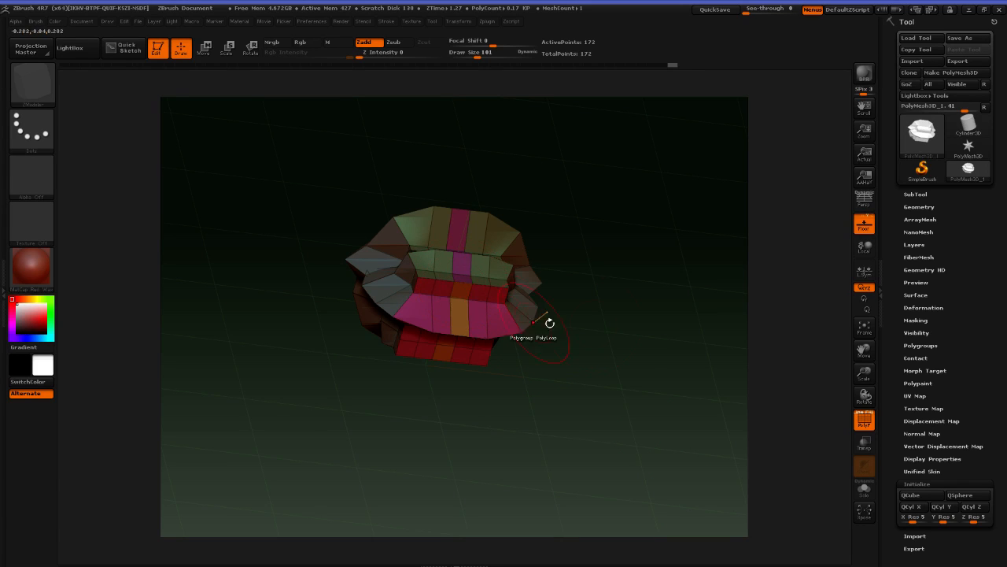
Apply an additive polygroup to the polyloop beside the middle one and undo the additive polygroup assignments
drag(548, 321, 618, 320)
click(475, 294)
key(ctrl+z)
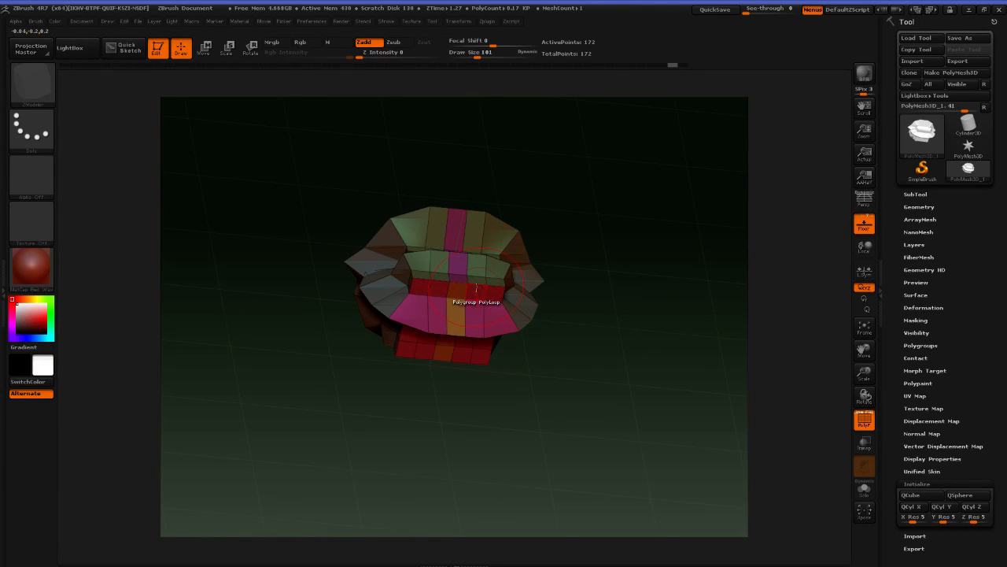
click(479, 284)
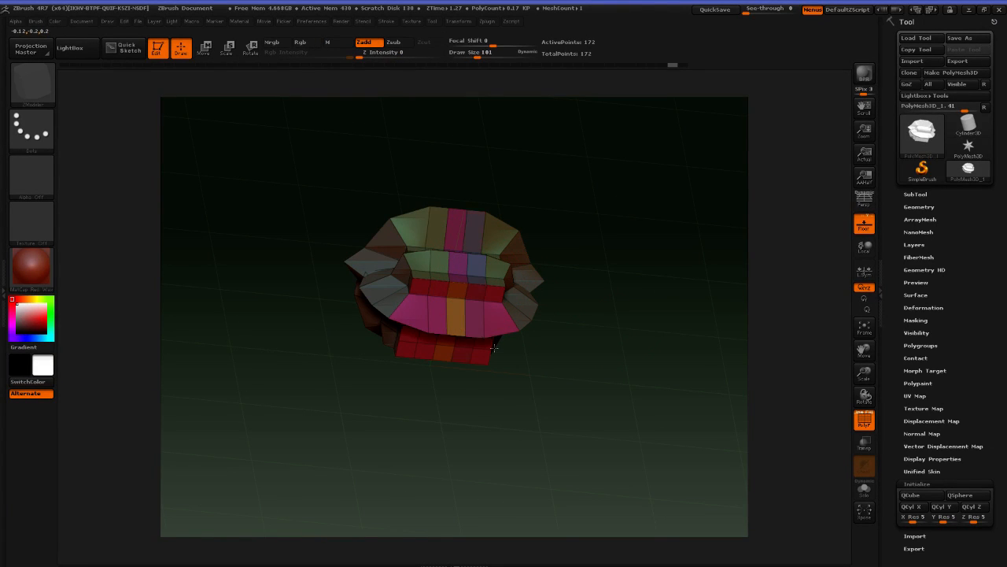
key(ctrl+z)
key(ctrl+z)
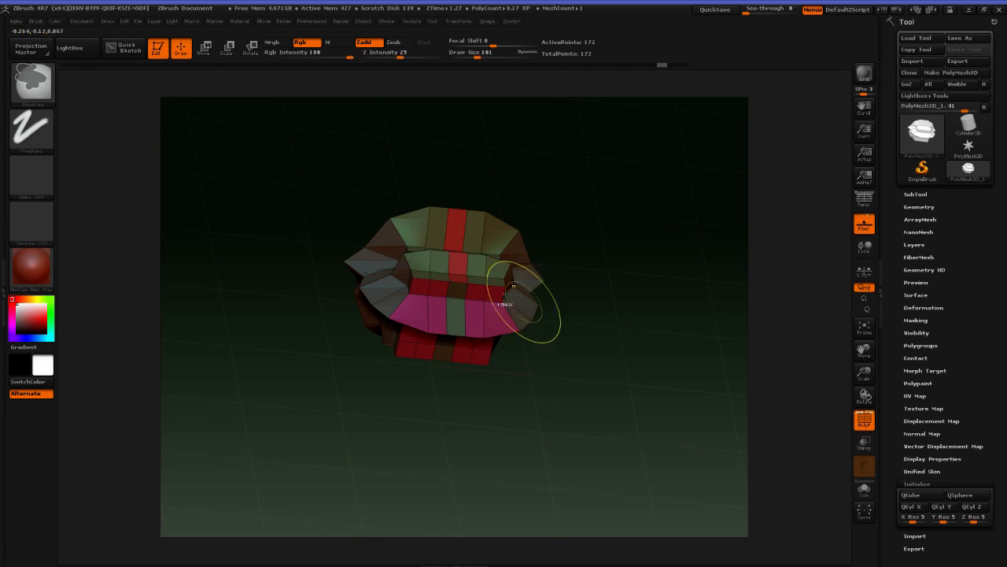
key(ctrl+z)
Set the Polygroup modifier to Overwrite and assign a polygroup to the middle polyloop crossing both flanges
key(space)
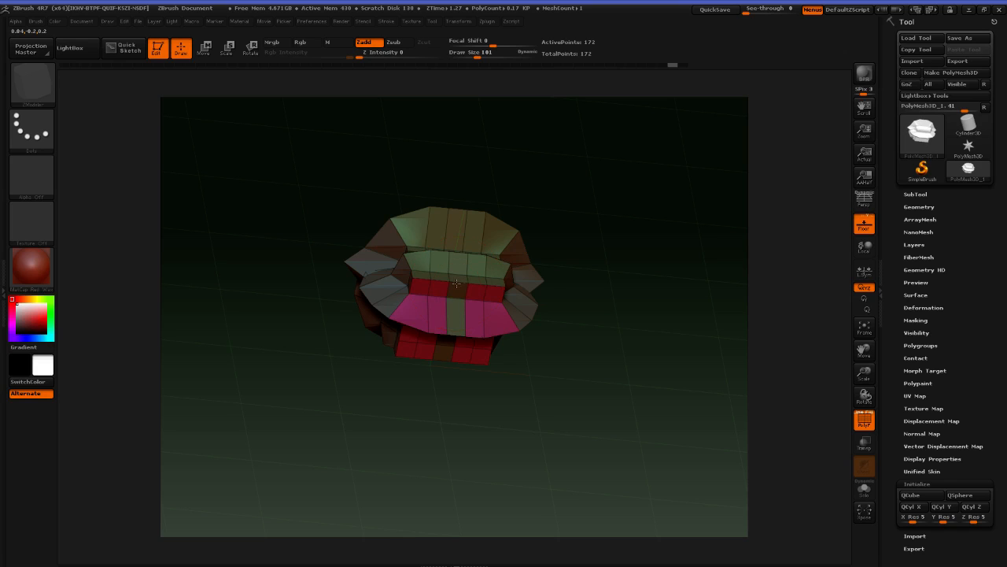
click(457, 284)
mouse_move(621, 276)
mouse_down()
mouse_move(574, 322)
mouse_move(614, 354)
mouse_move(632, 295)
mouse_move(616, 279)
mouse_move(622, 213)
mouse_move(612, 453)
mouse_move(614, 260)
mouse_move(618, 277)
mouse_up()
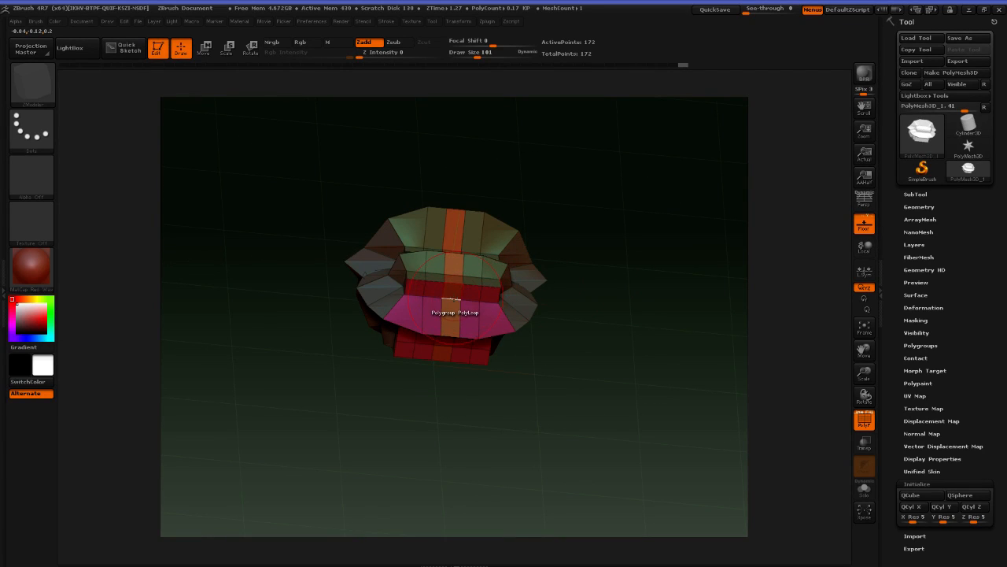
Set the Polygroup modifier back to Additive and assign a separate polygroup to the polyloop beside the middle one
key(space)
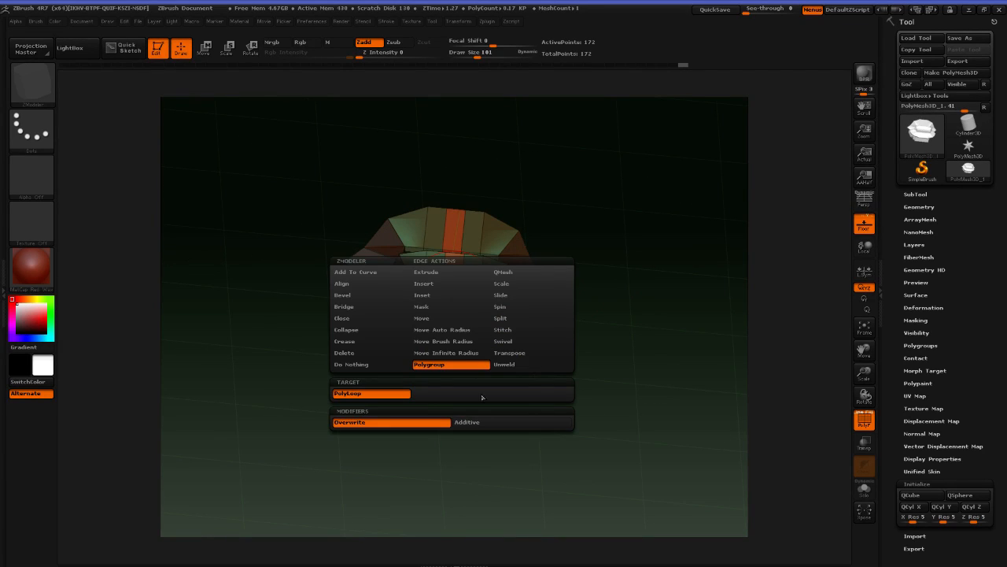
click(469, 422)
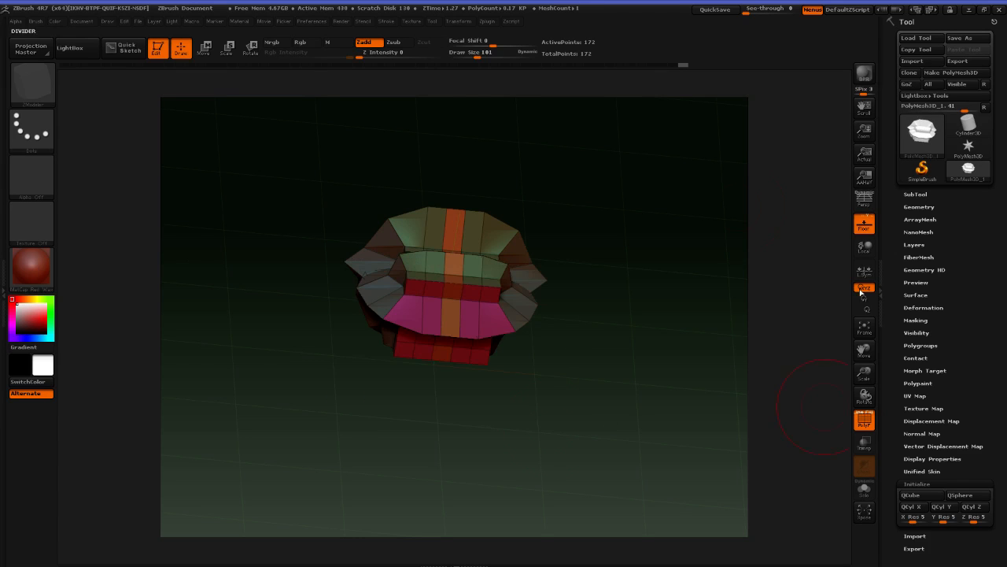
click(474, 284)
mouse_move(597, 287)
mouse_down()
mouse_move(598, 126)
mouse_move(589, 323)
mouse_move(594, 284)
mouse_up()
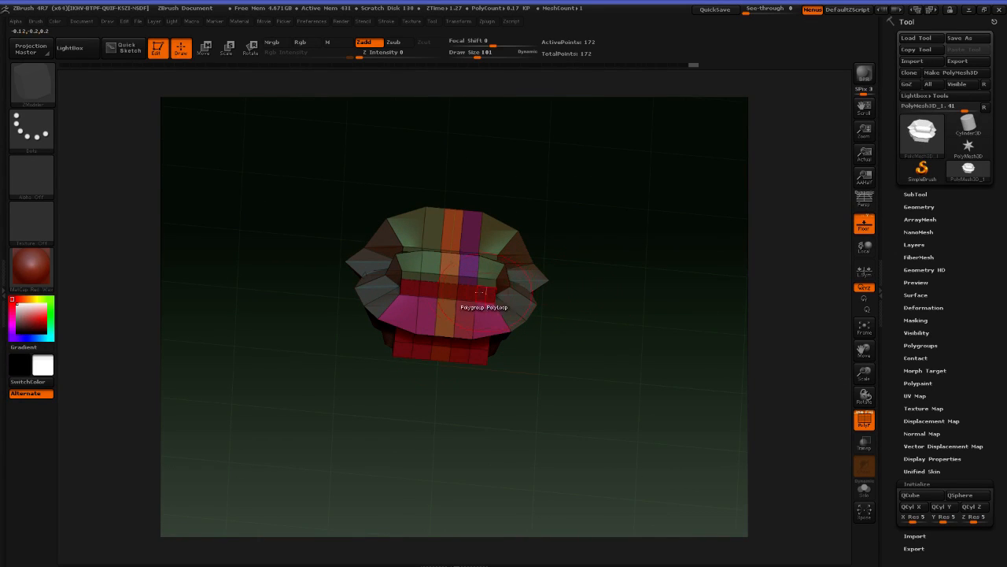
Undo the polygroup assignments on the middle polyloop and its neighbour
drag(728, 279, 717, 222)
drag(656, 207, 674, 285)
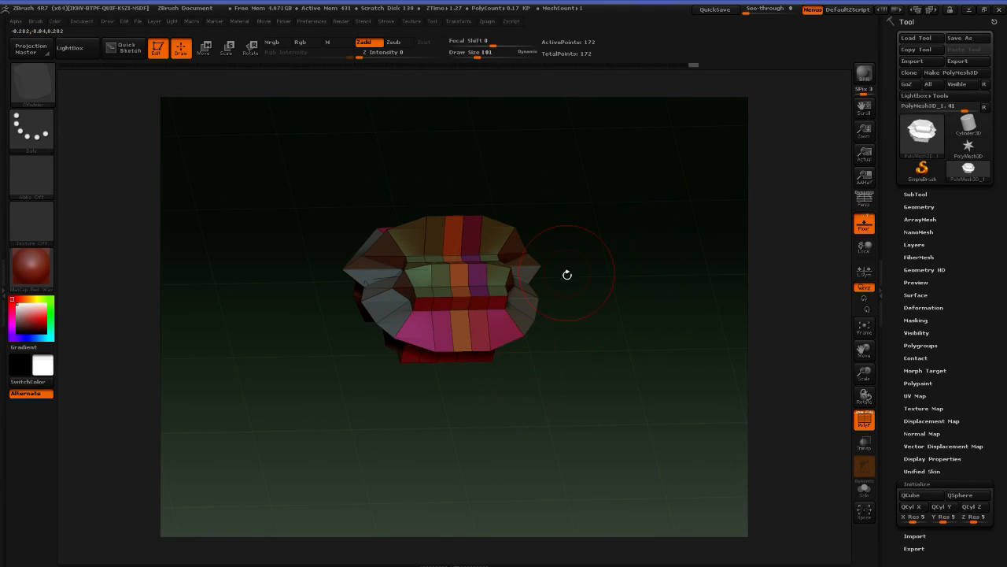
key(ctrl+z)
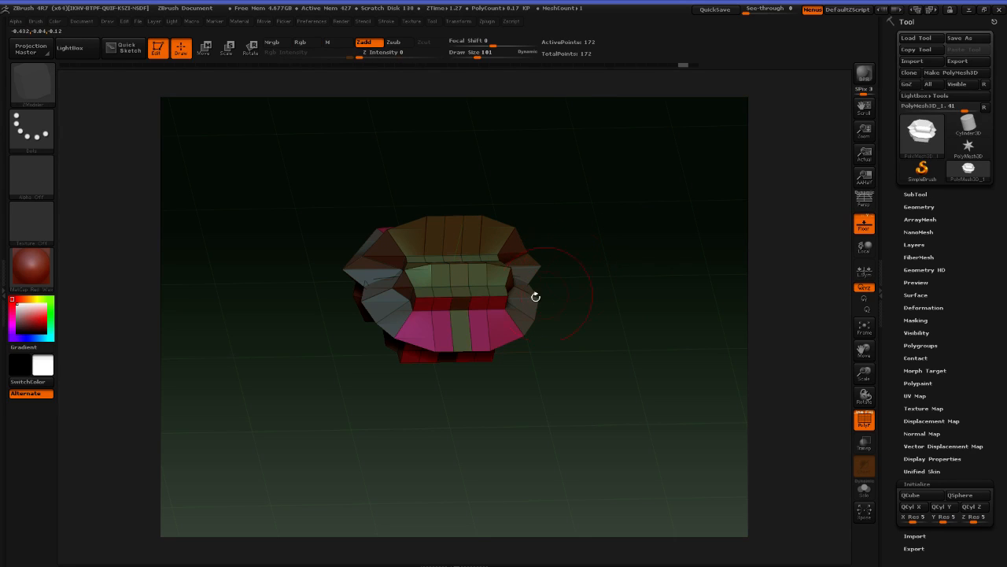
key(ctrl+z)
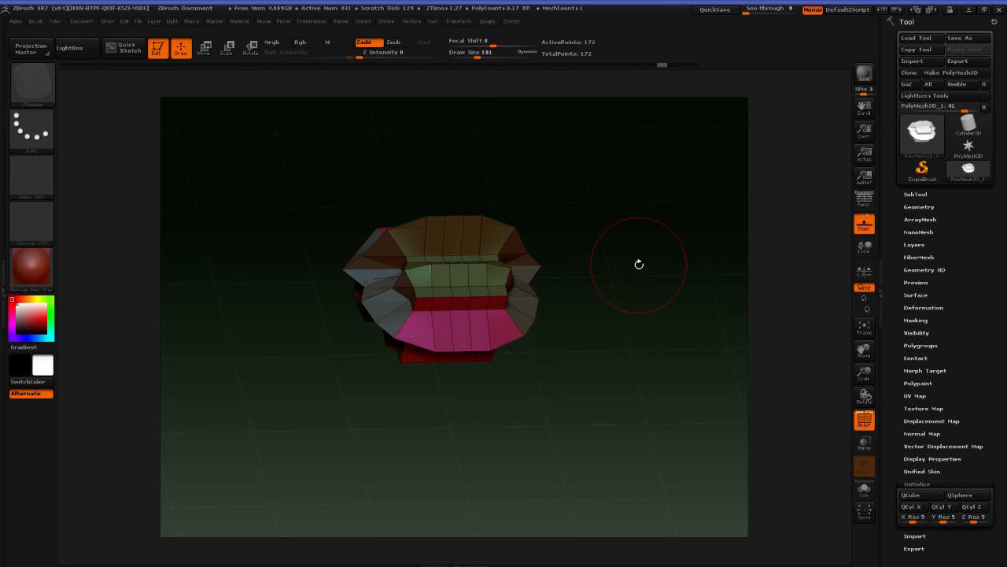
Compare the mesh with and without the Dynamic Subdivision preview, undoing the latest edit in between
key(d)
mouse_move(635, 274)
mouse_down()
mouse_move(614, 182)
mouse_move(607, 229)
mouse_move(651, 260)
mouse_move(600, 272)
mouse_move(640, 274)
mouse_move(669, 329)
mouse_move(626, 269)
mouse_move(521, 346)
mouse_move(518, 313)
mouse_move(595, 299)
mouse_move(608, 274)
mouse_up()
key(ctrl+z)
key(d)
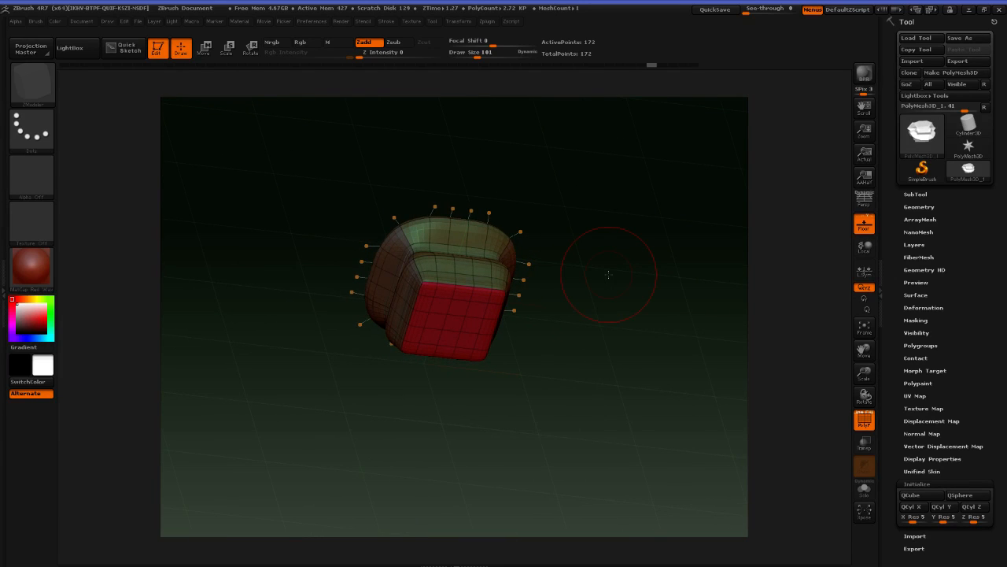
key(shift+d)
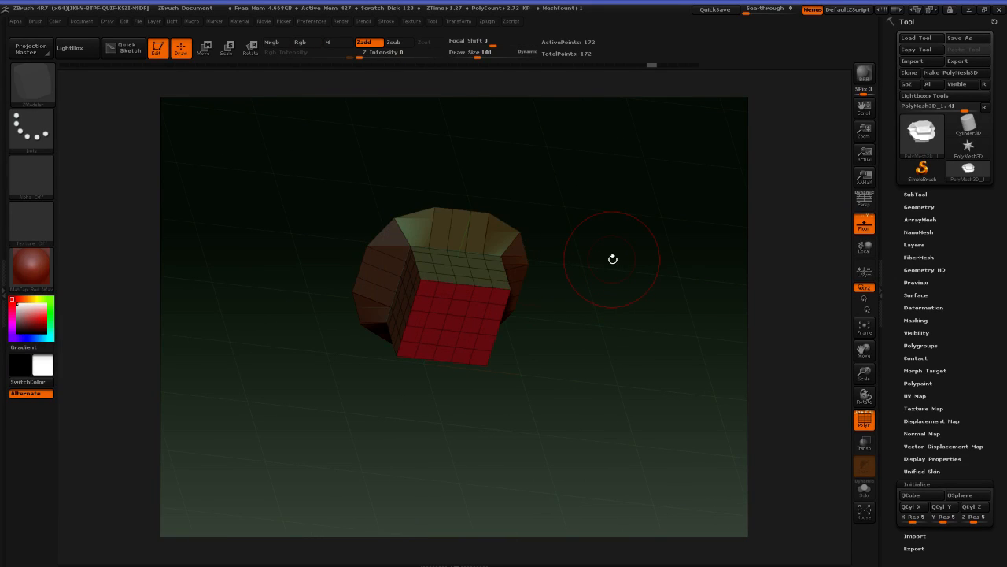
key(d)
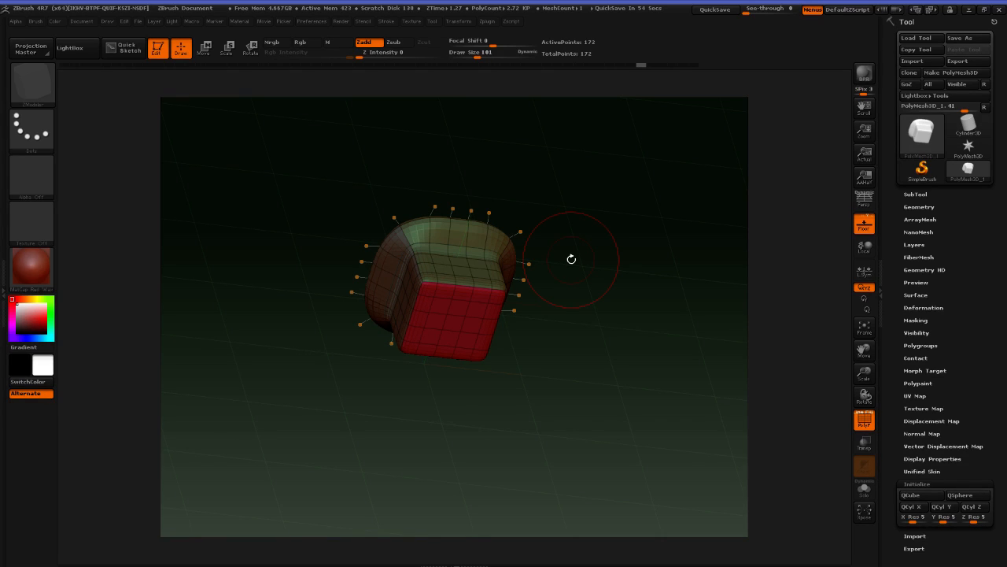
Step back one more edit, jump forward to the history state with the contrasting polygroup strip, and preview it with Dynamic Subdivision
drag(611, 234, 584, 210)
key(ctrl+z)
click(672, 65)
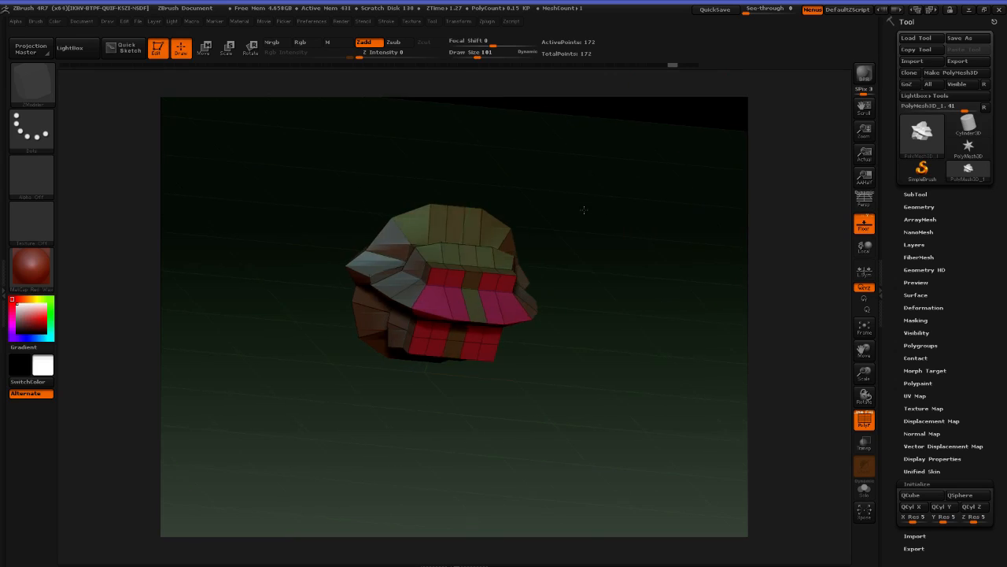
key(d)
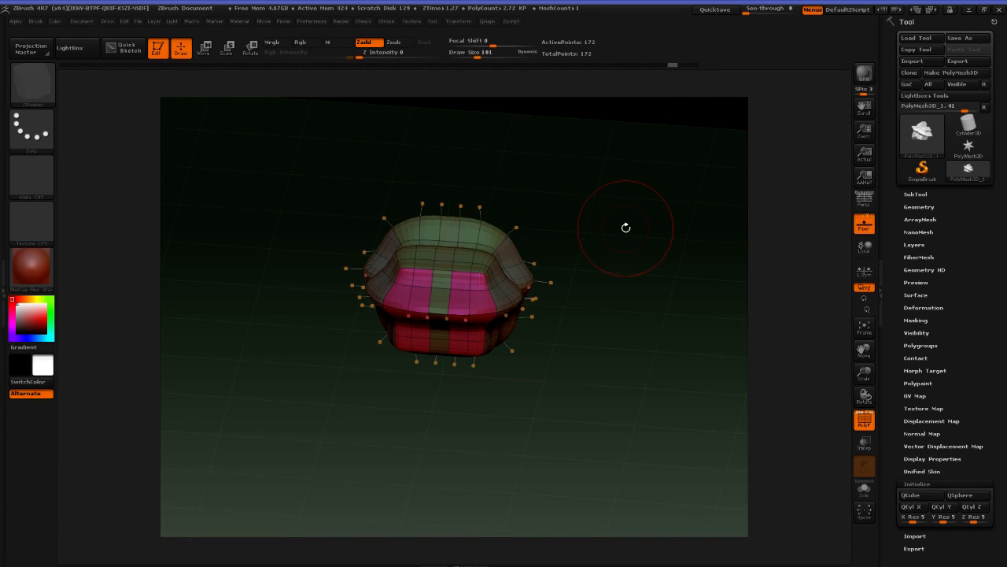
Leave the Dynamic Subdivision preview, divide the mesh geometry once, and undo the division
key(shift+d)
mouse_move(626, 228)
mouse_down()
mouse_move(615, 228)
mouse_move(664, 229)
mouse_move(642, 239)
mouse_up()
key(ctrl+d)
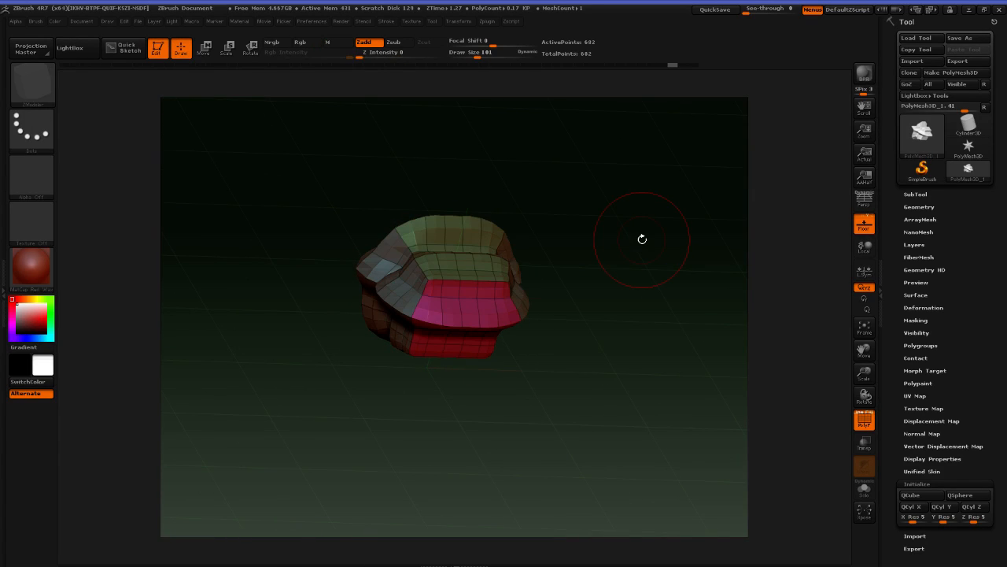
key(ctrl+z)
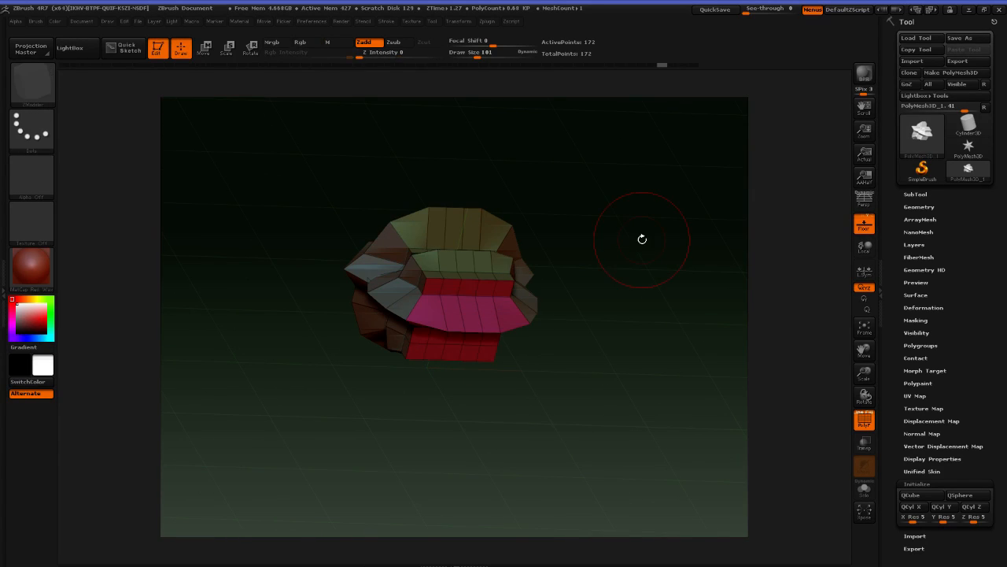
Preview the mesh with Dynamic Subdivision from another angle and return to the unsmoothed mesh
mouse_move(642, 238)
mouse_down()
mouse_move(589, 228)
mouse_move(607, 243)
mouse_up()
key(s)
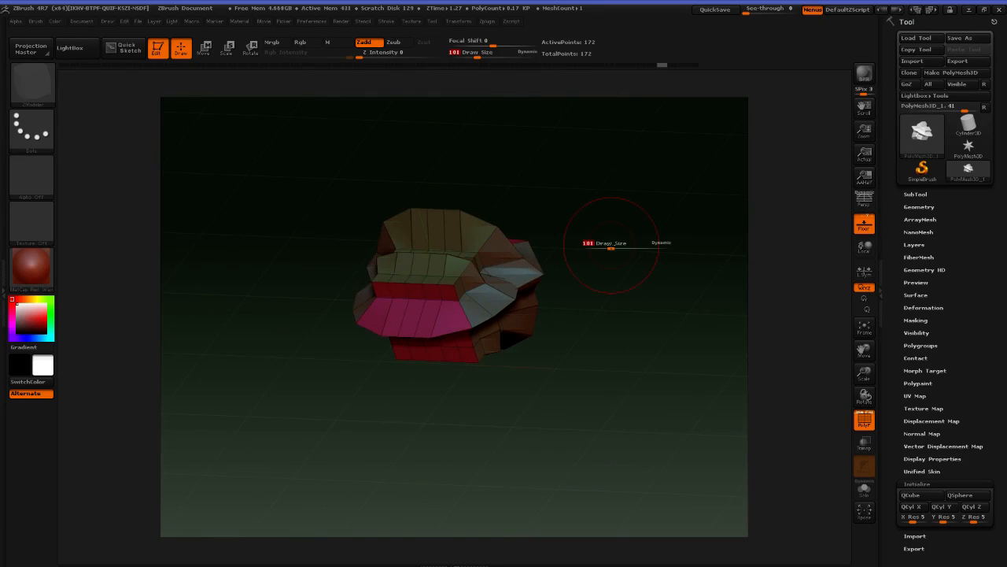
key(d)
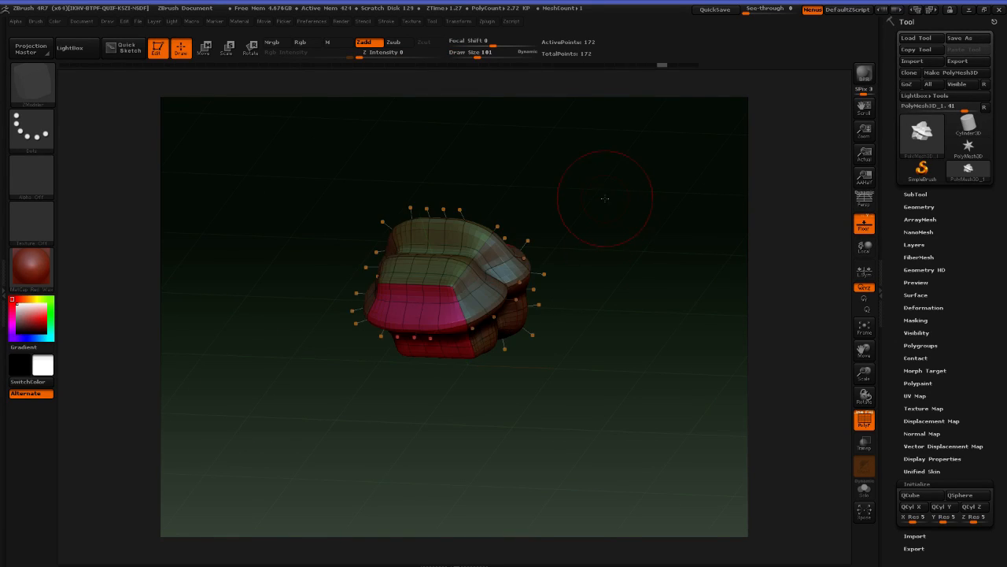
drag(605, 199, 626, 195)
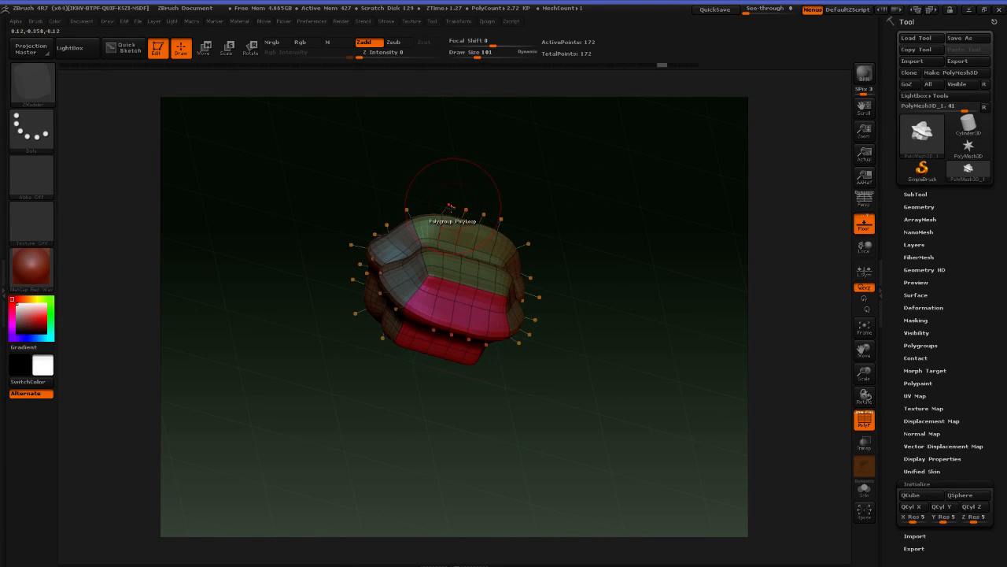
key(shift+d)
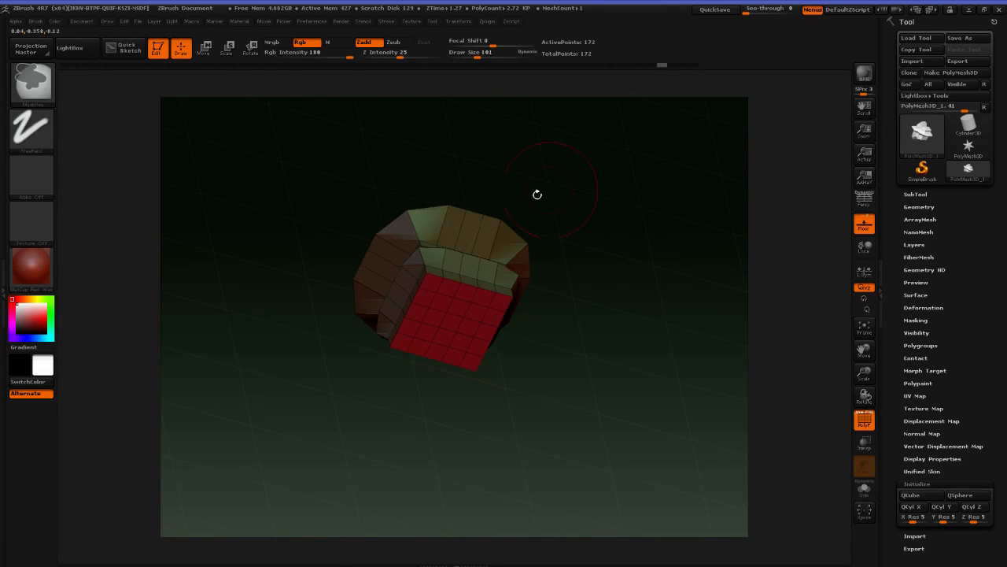
Set the ZModeler edge action to Crease with the EdgeLoop Complete target
drag(613, 158, 598, 234)
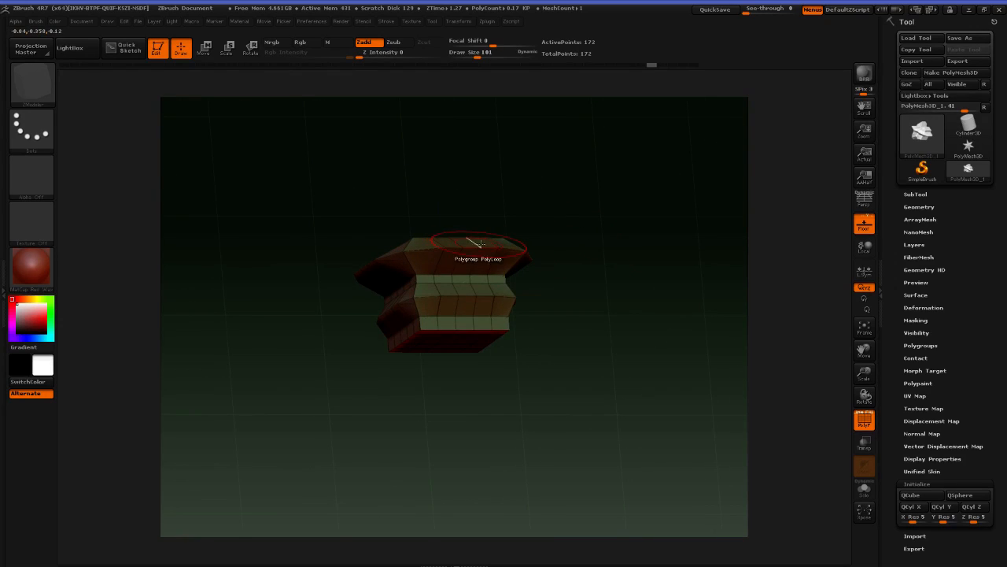
key(space)
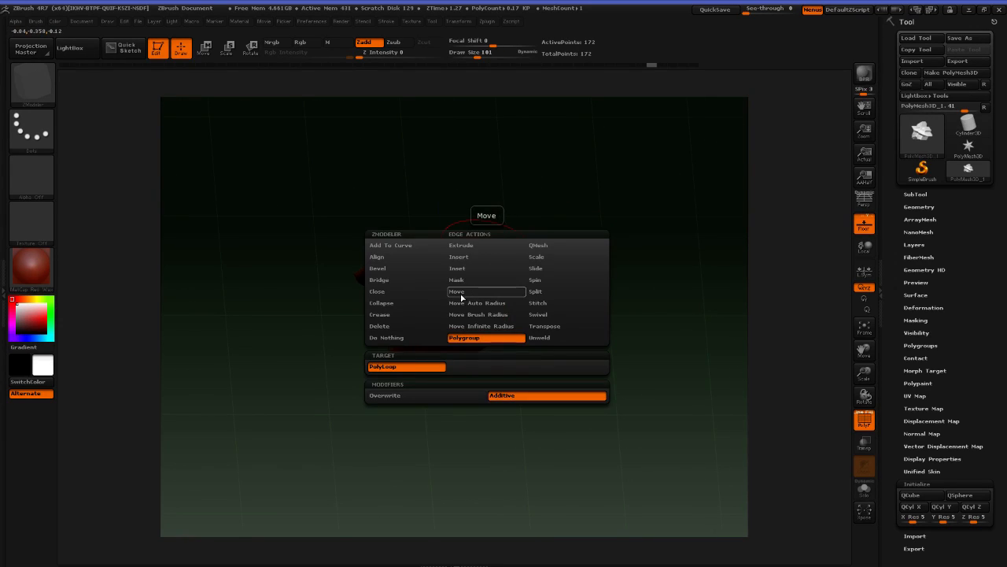
click(406, 314)
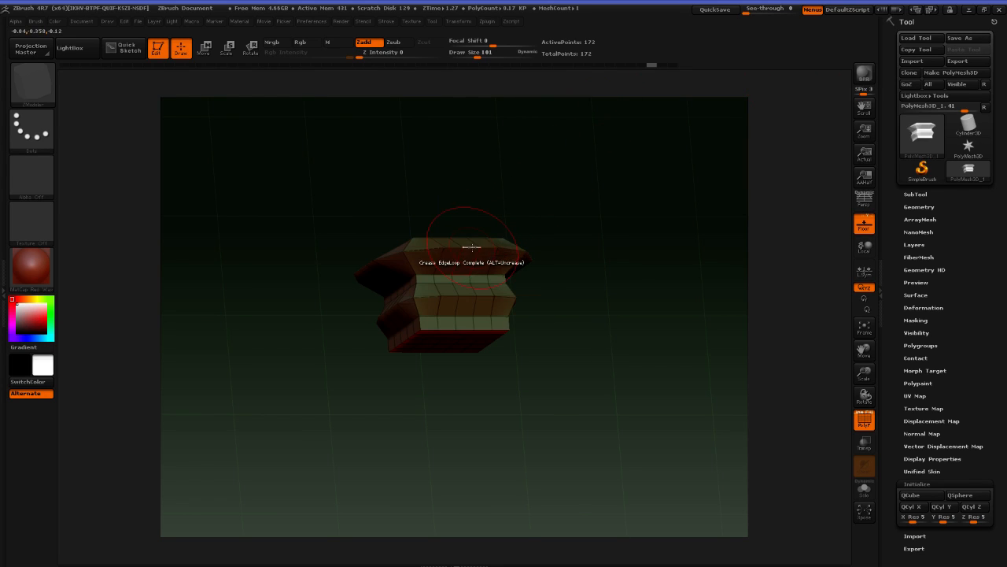
Crease complete edge loops around the mesh's red and pink end faces and compare the edges with Dynamic Subdivision
mouse_move(631, 286)
mouse_down()
mouse_move(641, 223)
mouse_move(654, 265)
mouse_move(617, 267)
mouse_move(656, 203)
mouse_move(614, 205)
mouse_move(578, 266)
mouse_move(551, 274)
mouse_move(583, 315)
mouse_move(537, 269)
mouse_up()
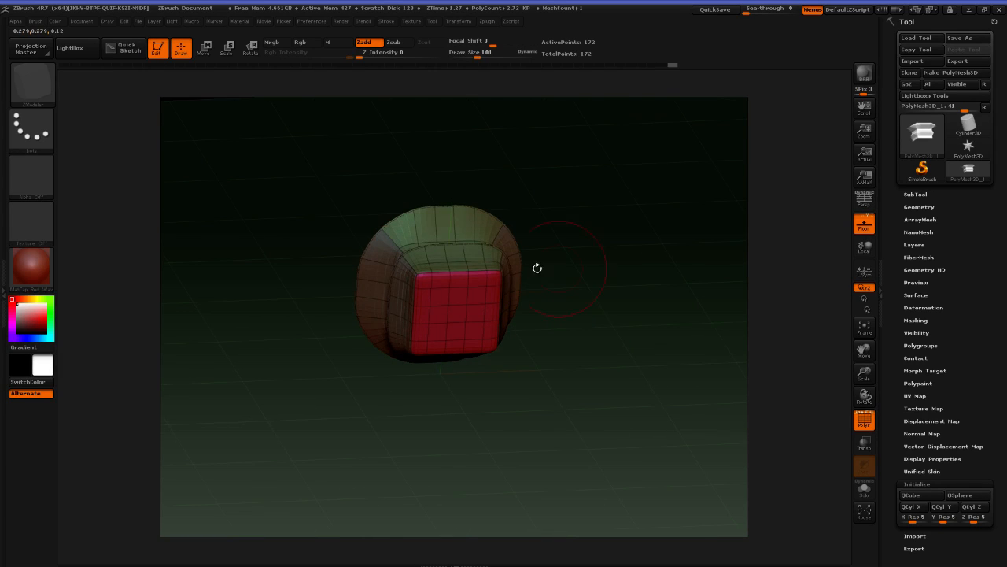
click(461, 271)
mouse_move(627, 302)
mouse_down()
mouse_move(576, 319)
mouse_move(588, 323)
mouse_move(523, 331)
mouse_up()
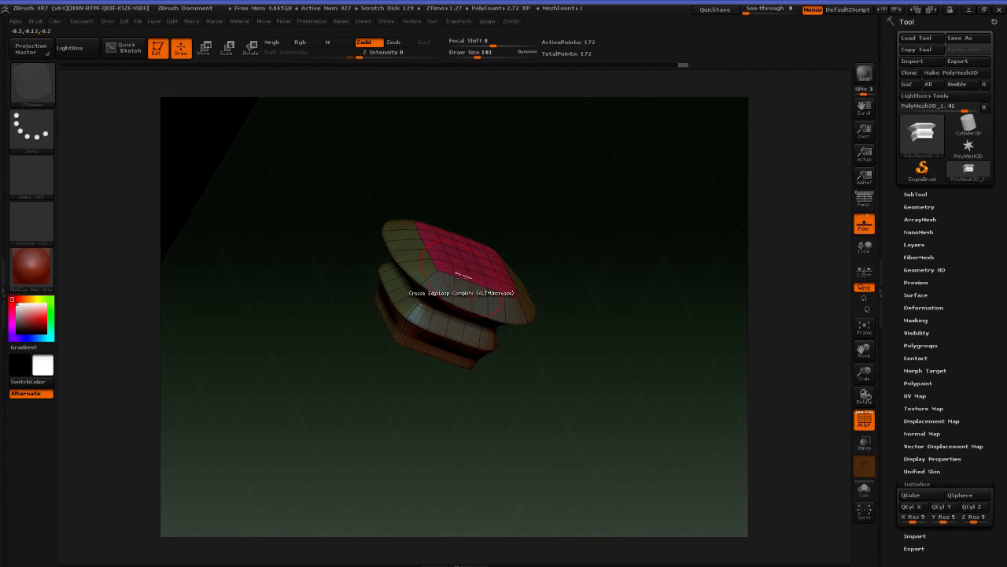
click(463, 275)
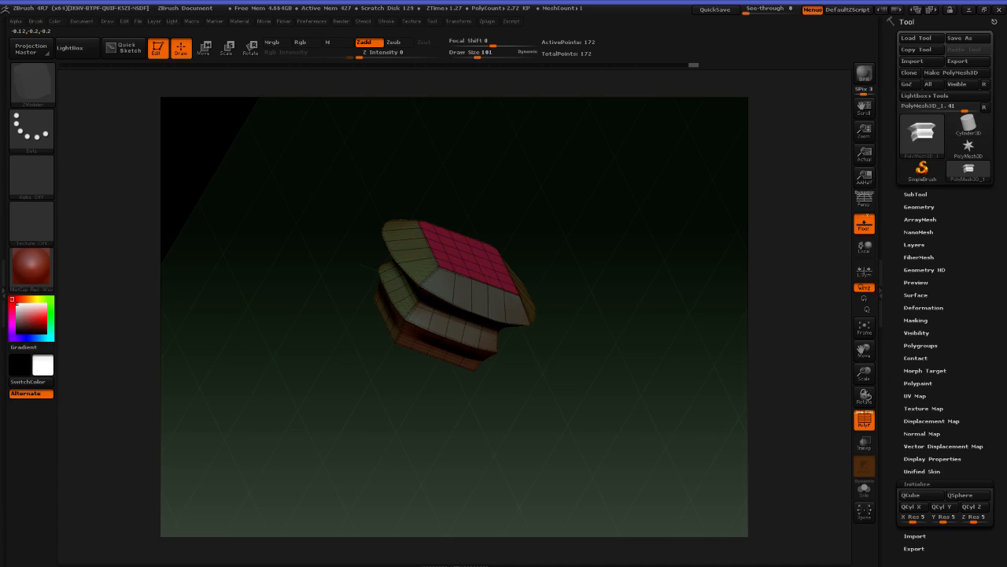
drag(607, 276, 616, 306)
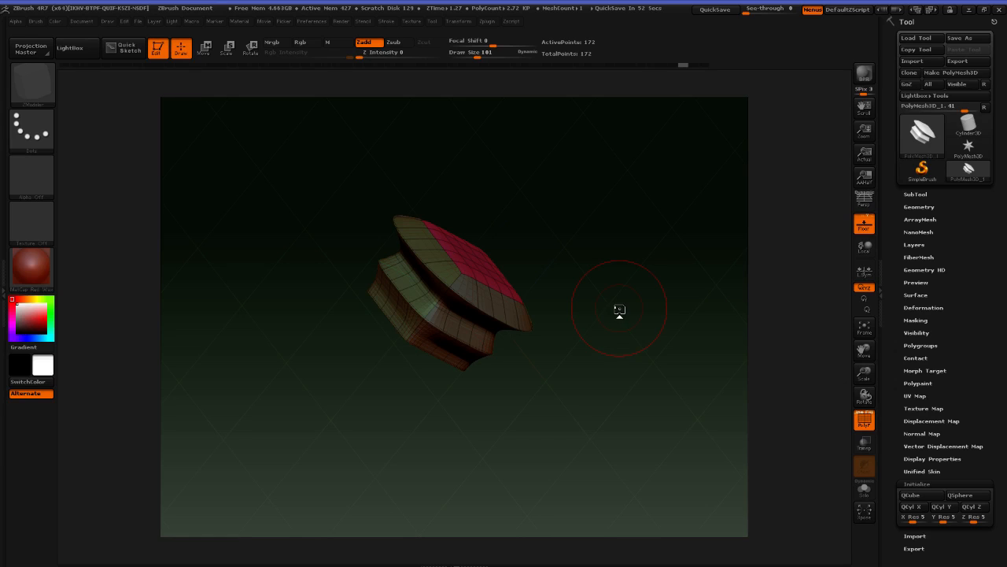
Undo the edge loop creases and return the unsmoothed mesh to a front view
key(ctrl+z)
key(ctrl+z)
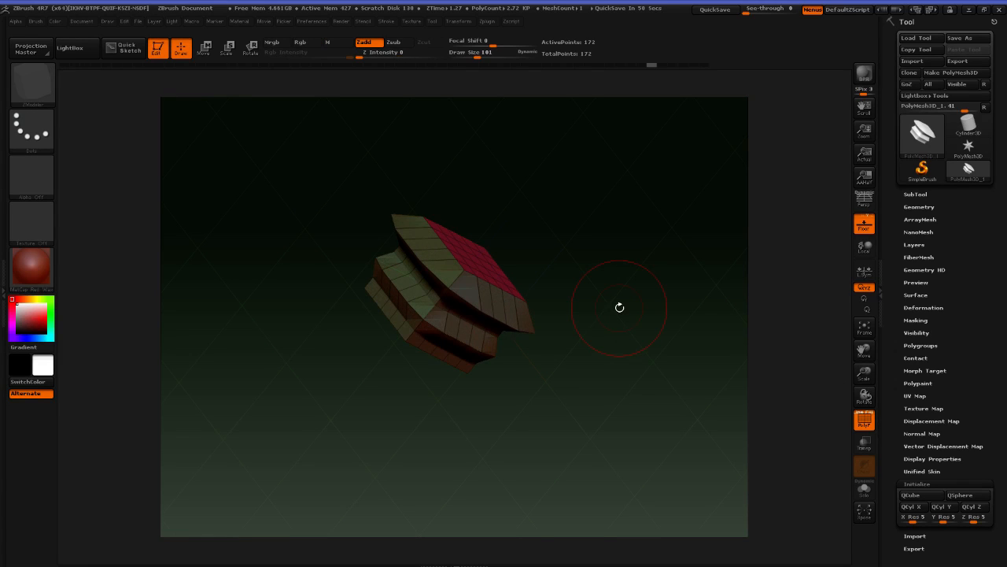
mouse_move(573, 180)
mouse_down()
mouse_move(603, 186)
mouse_move(608, 163)
mouse_up()
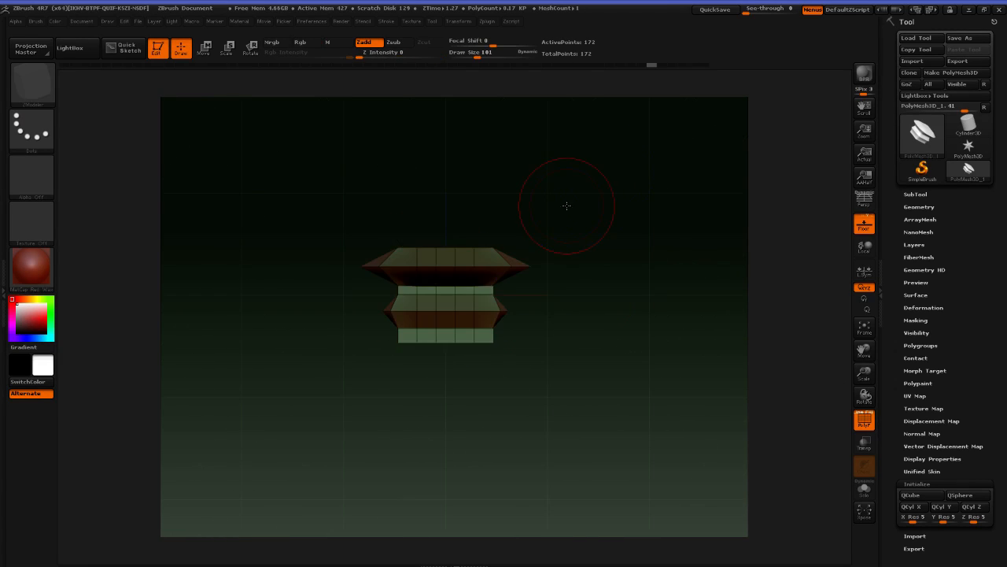
drag(566, 202, 574, 230)
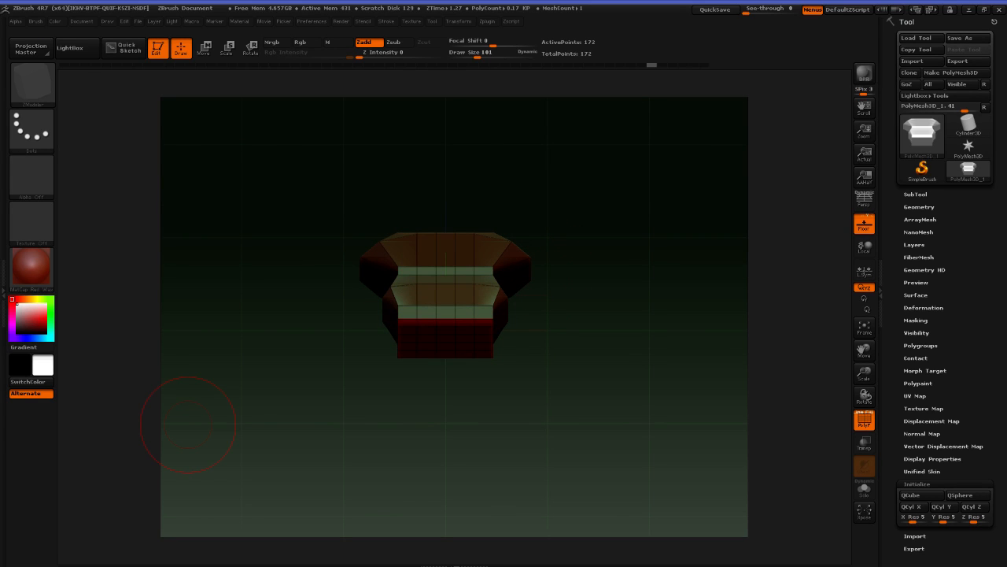
Switch to the browser and read the QMesh entry in the ZModeler Edge Actions documentation
key(alt+Tab)
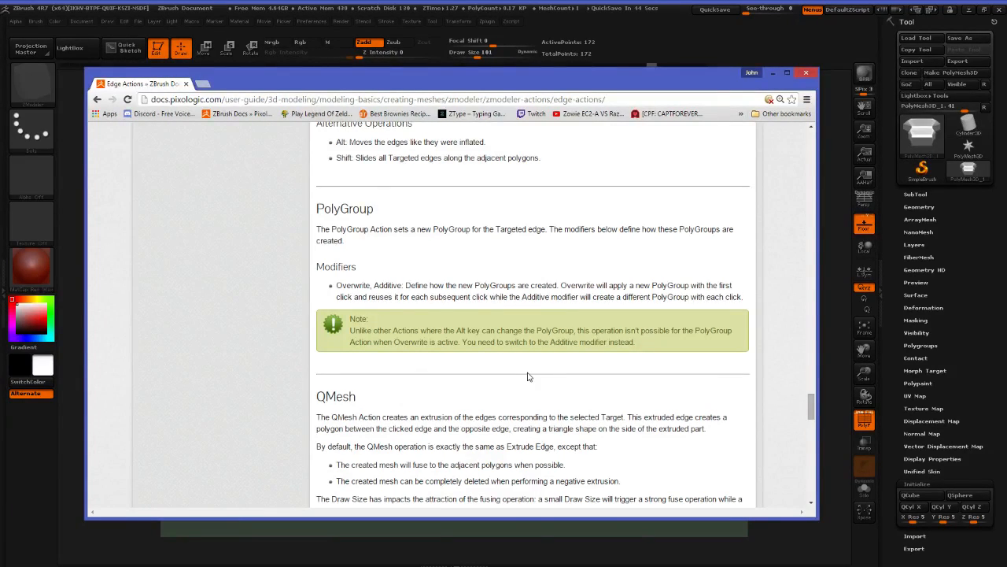
scroll(529, 377, down, 3)
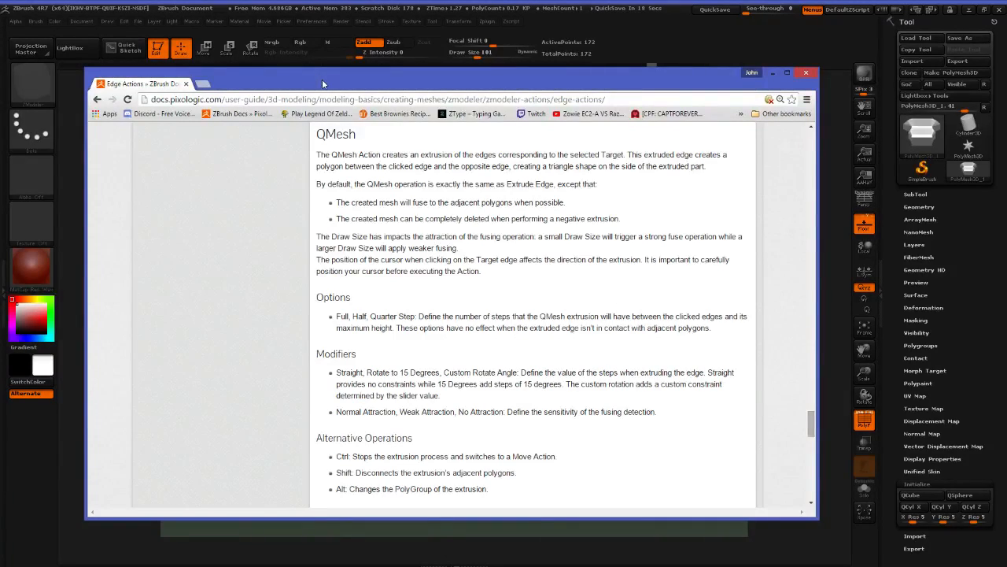
drag(323, 83, 335, 109)
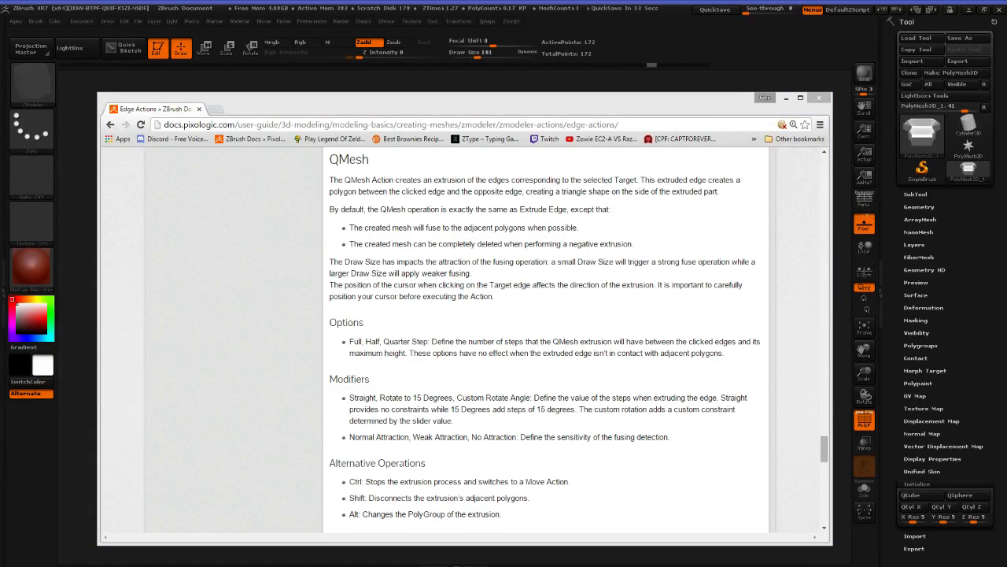
Search the ZModeler Edge Actions video page for "qmesh" and play the Edge QMesh video
drag(0, 74, 542, 82)
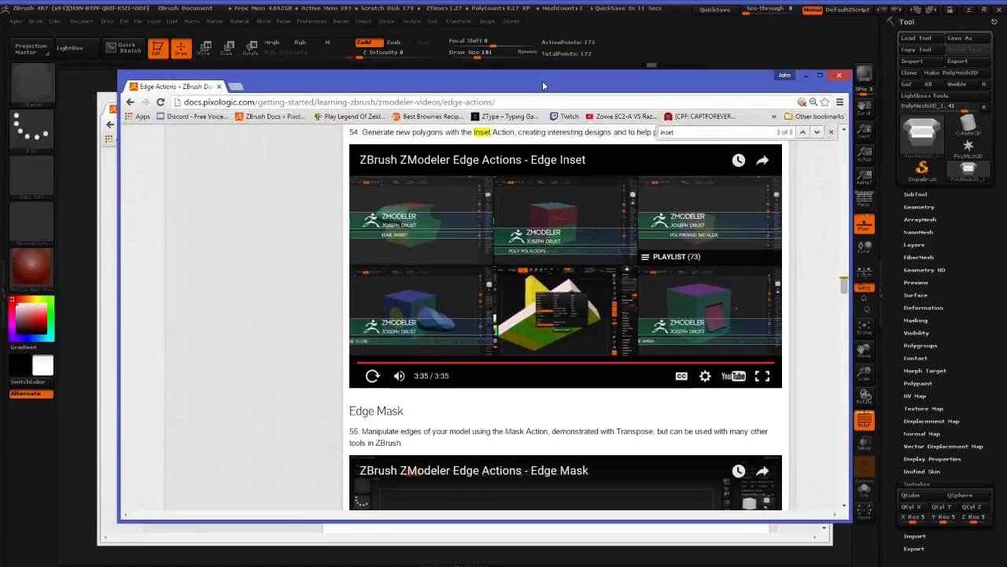
key(ctrl+f)
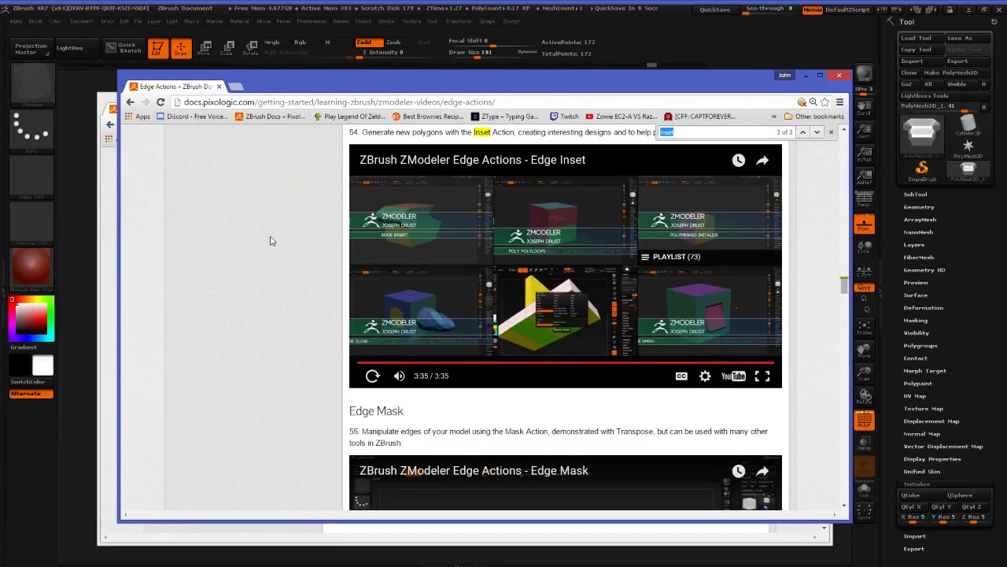
text(e)
key(BackSpace)
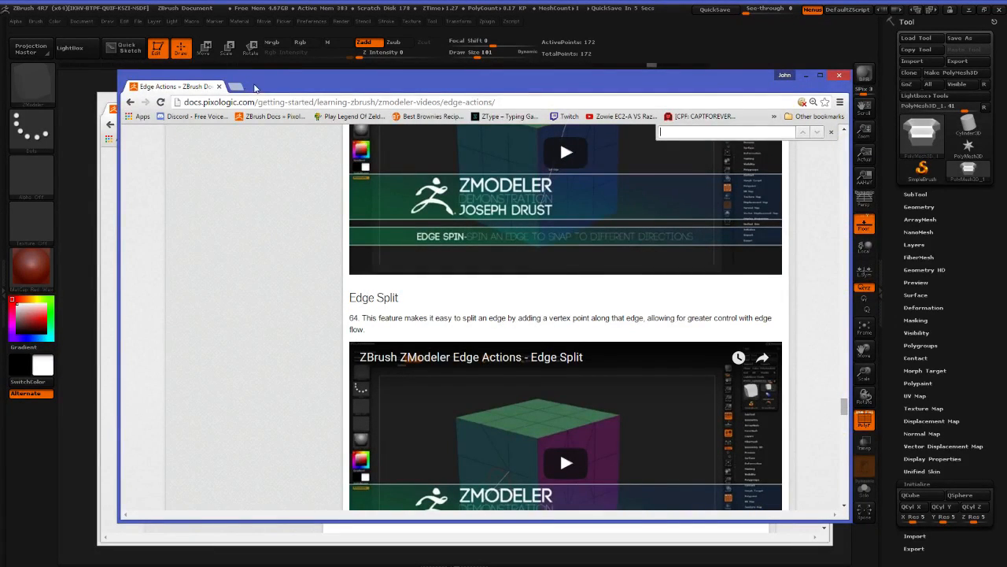
drag(255, 90, 264, 115)
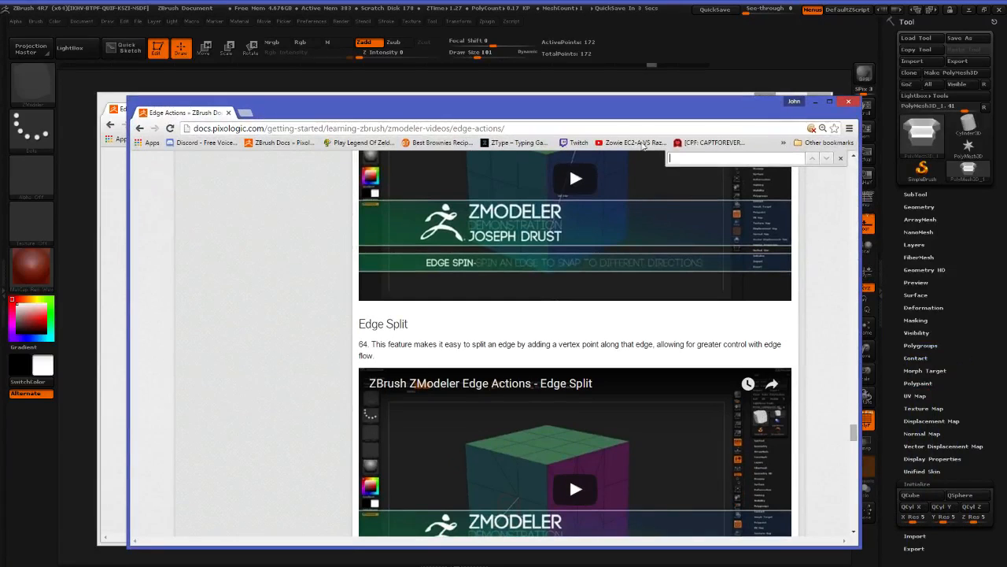
text(qmesh)
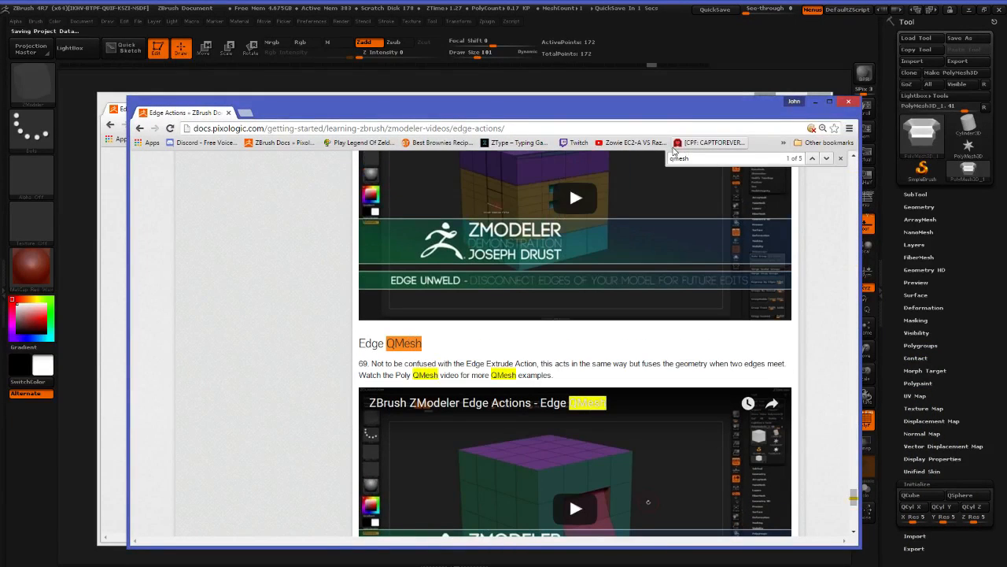
scroll(303, 405, down, 2)
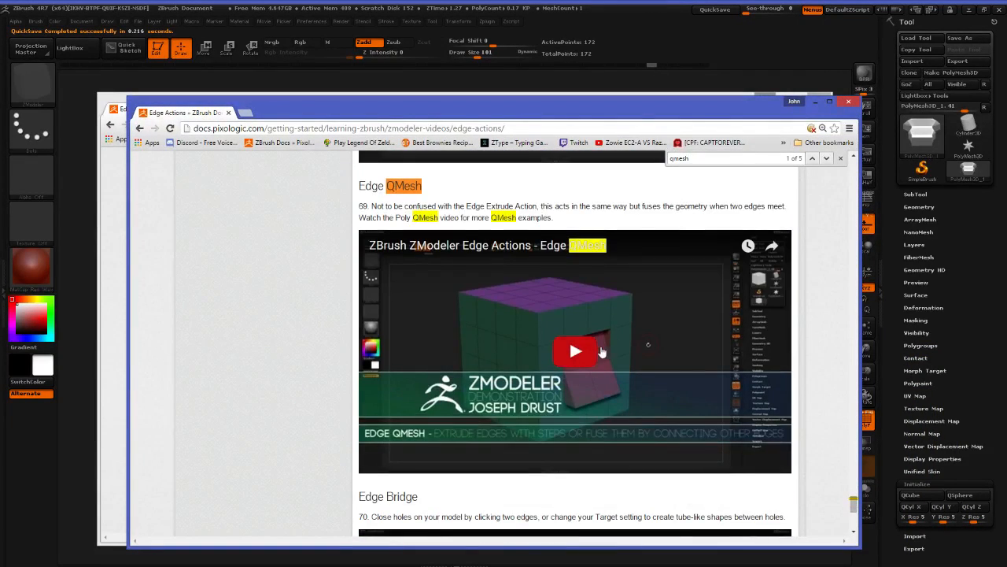
click(598, 350)
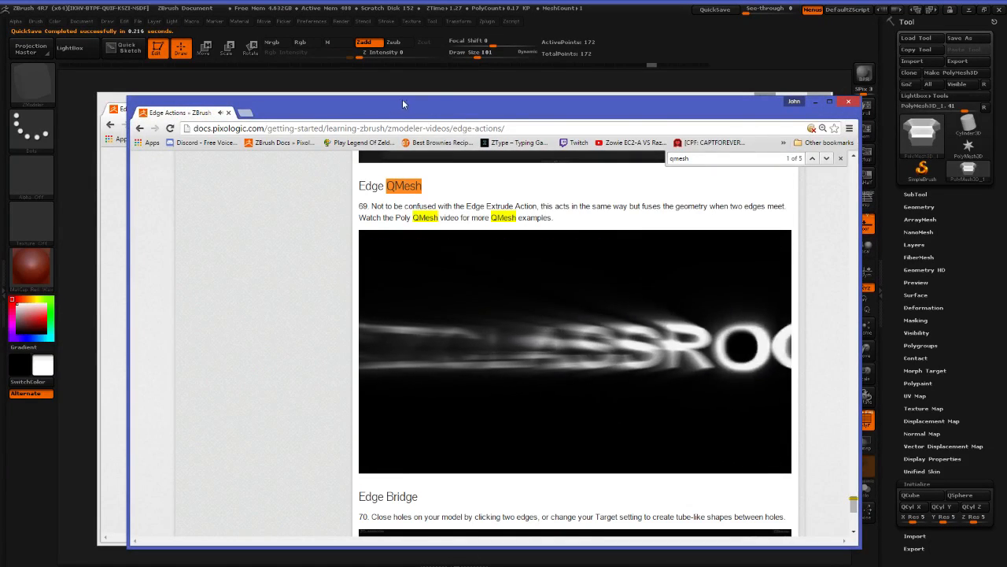
Move the video window off the screen, switch back to ZBrush, and view the mesh's underside
drag(403, 101, 0, 69)
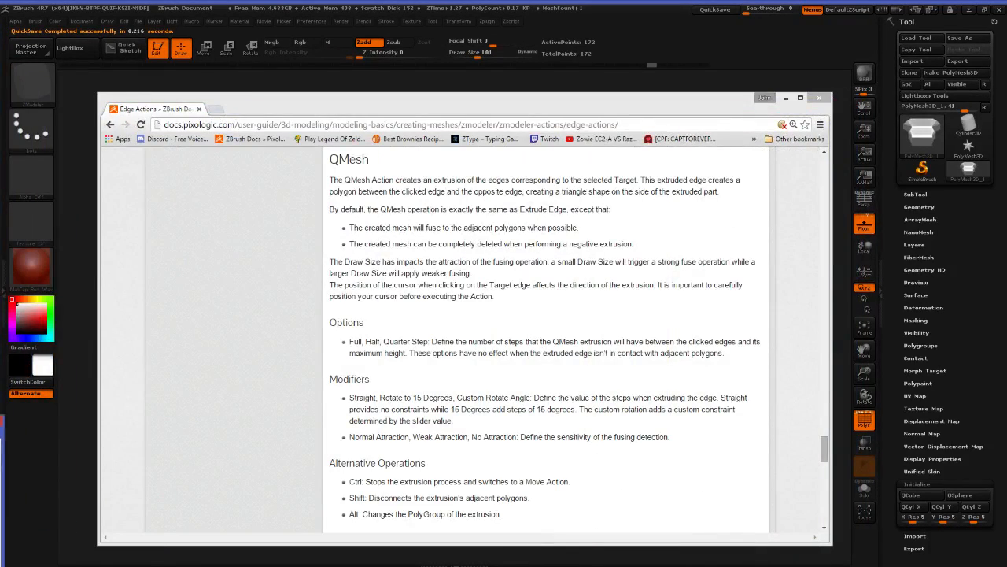
drag(0, 422, 0, 222)
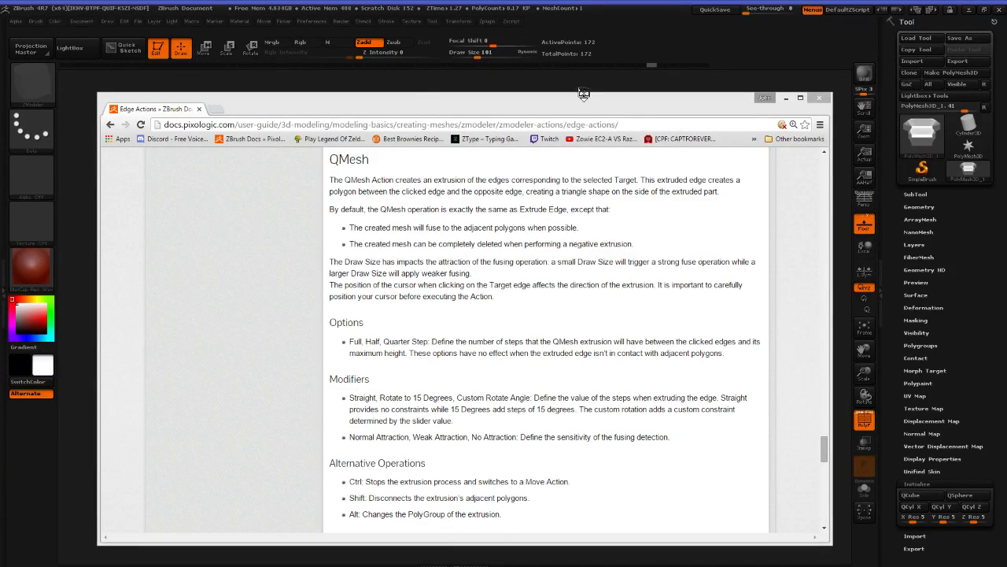
click(515, 78)
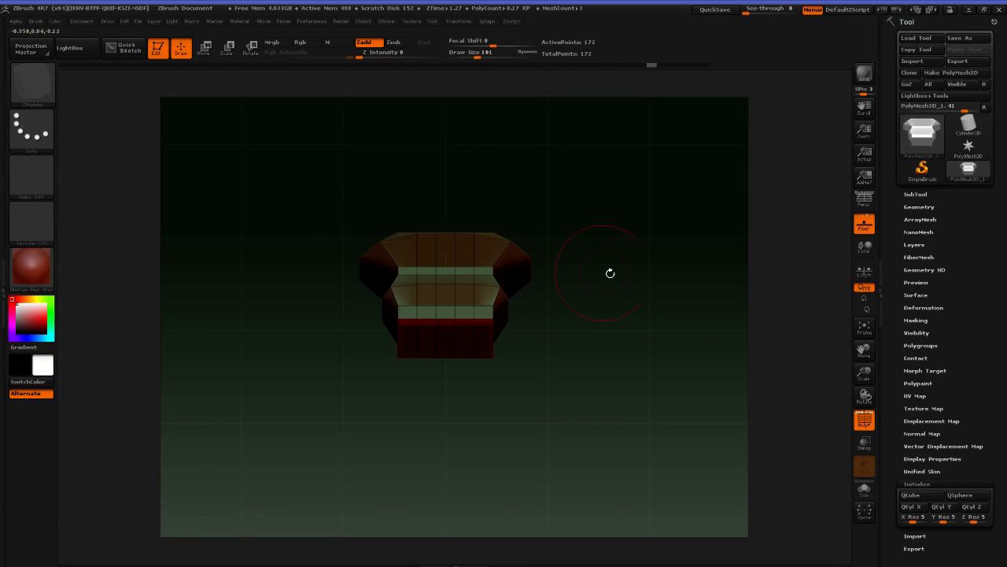
drag(597, 298, 589, 264)
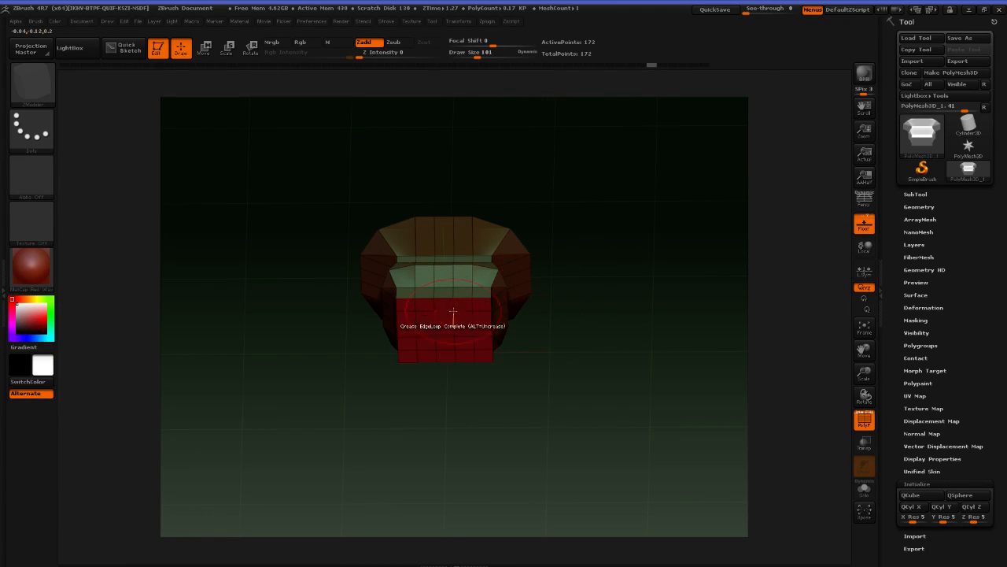
Set the ZModeler edge action to QMesh and pull an edge near the middle of the red face outward
key(space)
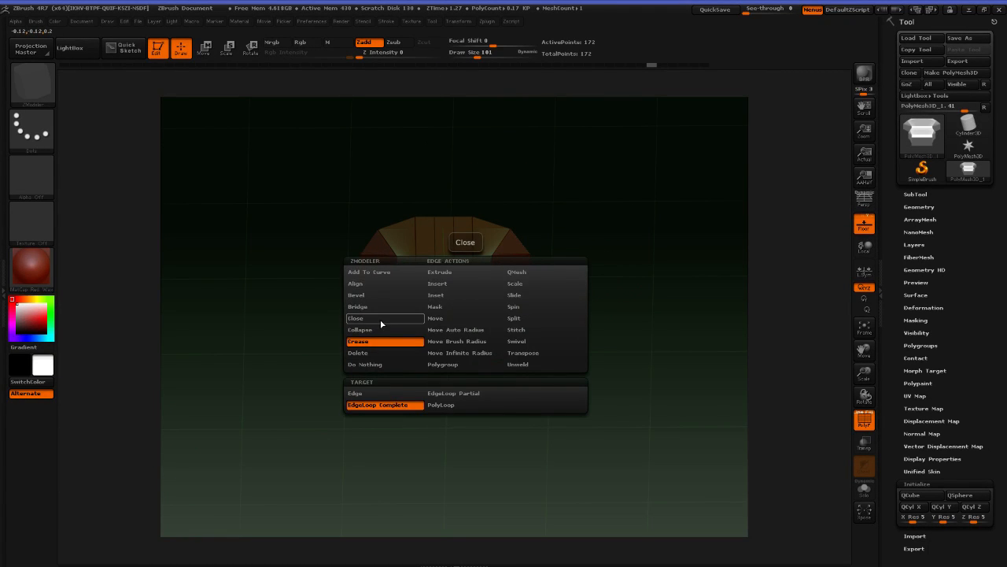
click(535, 272)
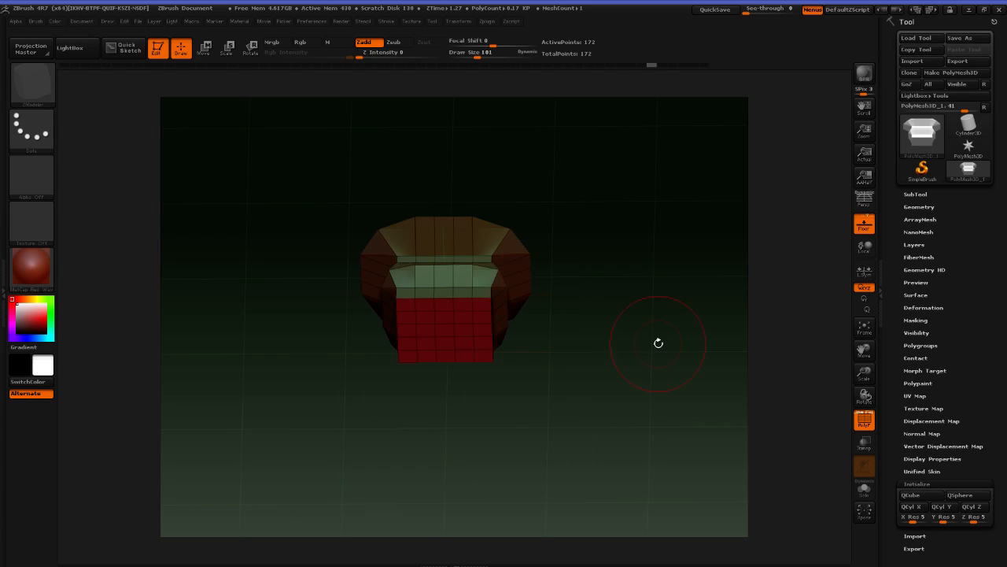
drag(620, 339, 624, 290)
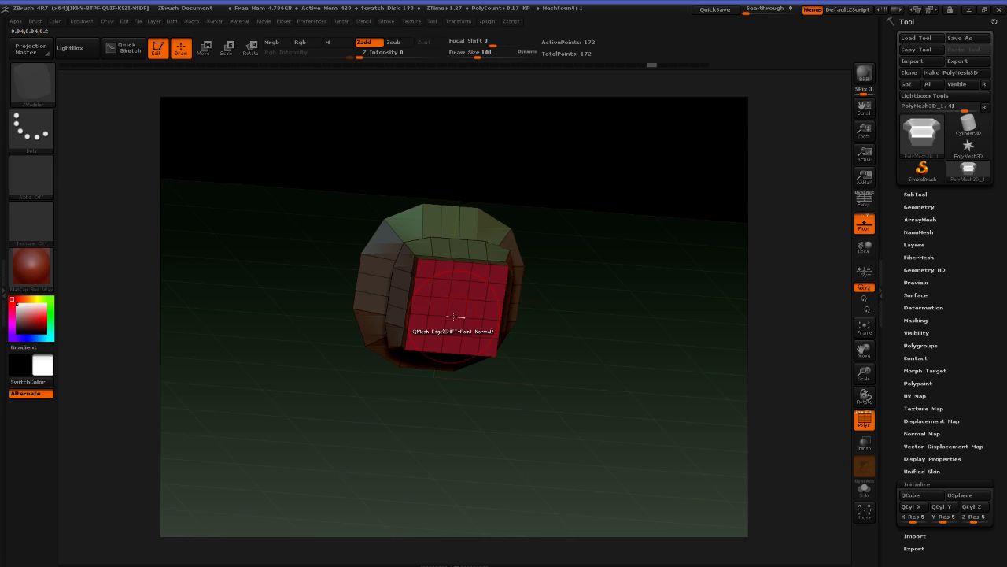
drag(454, 317, 546, 391)
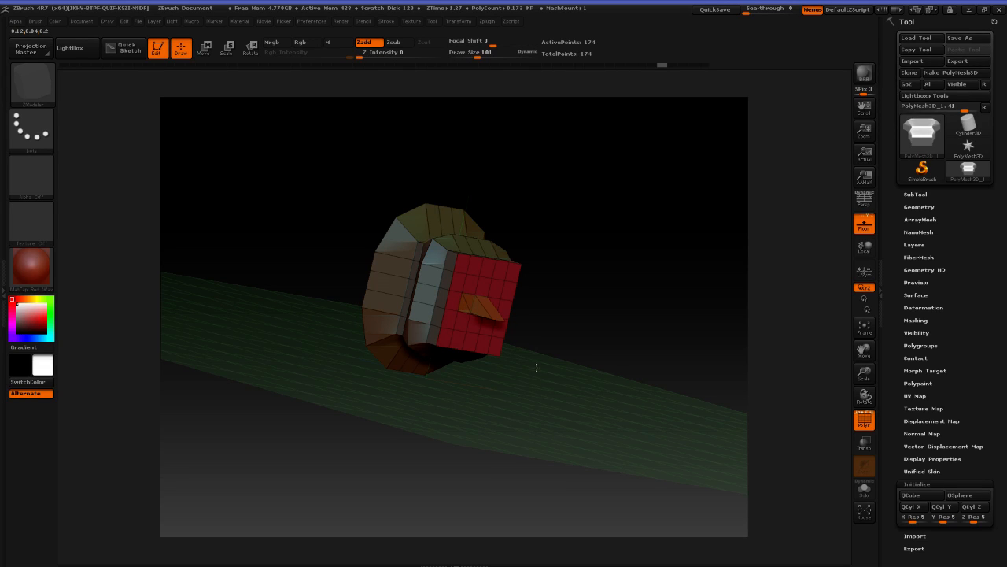
drag(574, 304, 602, 313)
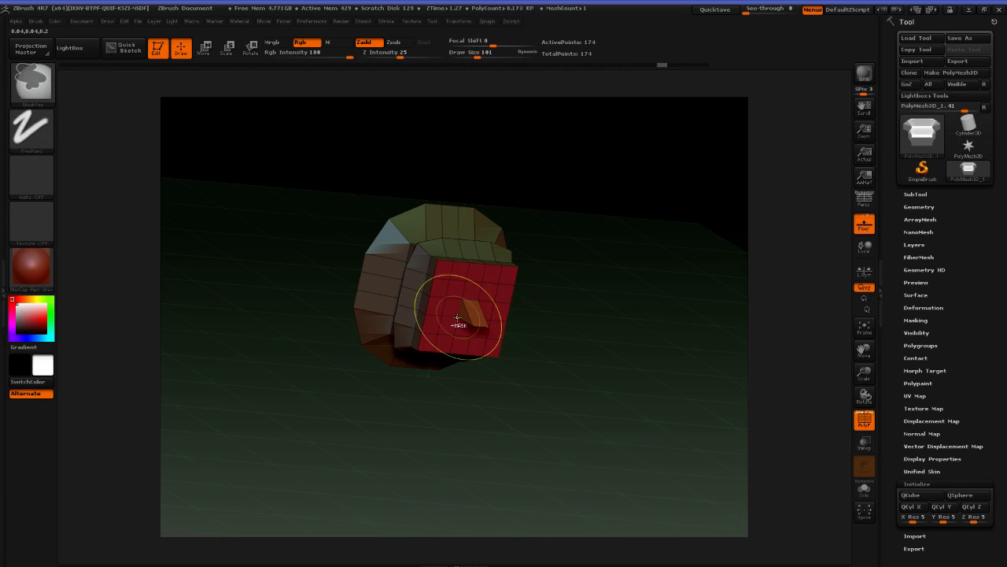
Undo the QMesh pull and retry pulling edges of the red face in different directions, undoing each attempt
key(ctrl+z)
mouse_move(465, 316)
mouse_down()
mouse_move(510, 347)
mouse_move(466, 319)
mouse_move(478, 253)
mouse_move(508, 329)
mouse_up()
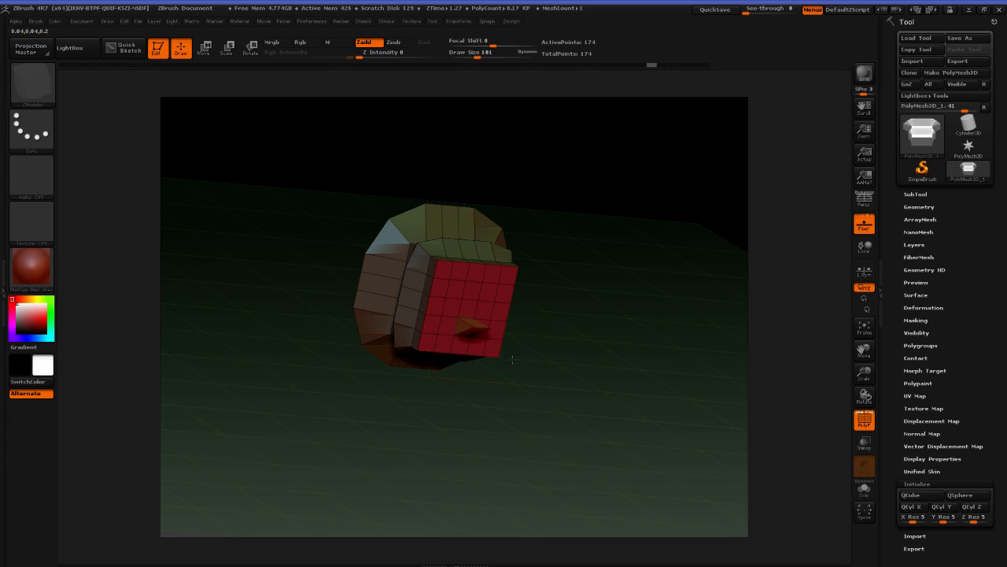
key(ctrl+z)
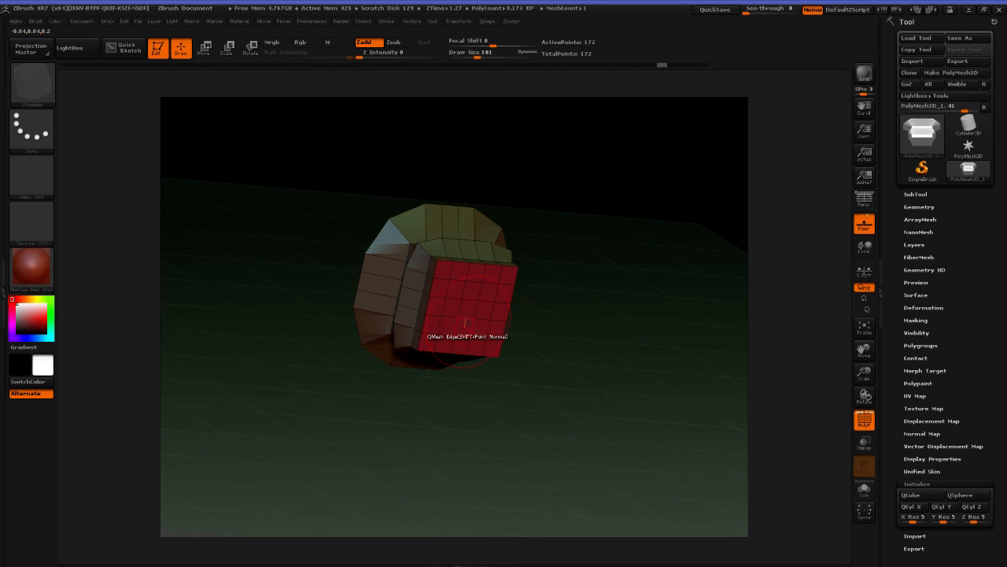
mouse_move(465, 318)
mouse_down()
mouse_move(534, 341)
mouse_move(483, 371)
mouse_up()
key(ctrl+z)
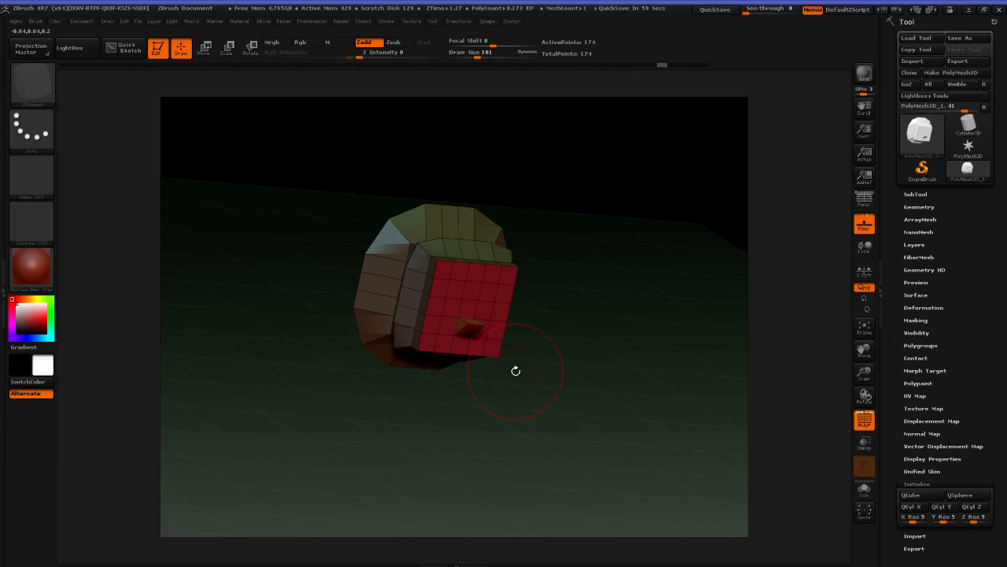
key(ctrl+z)
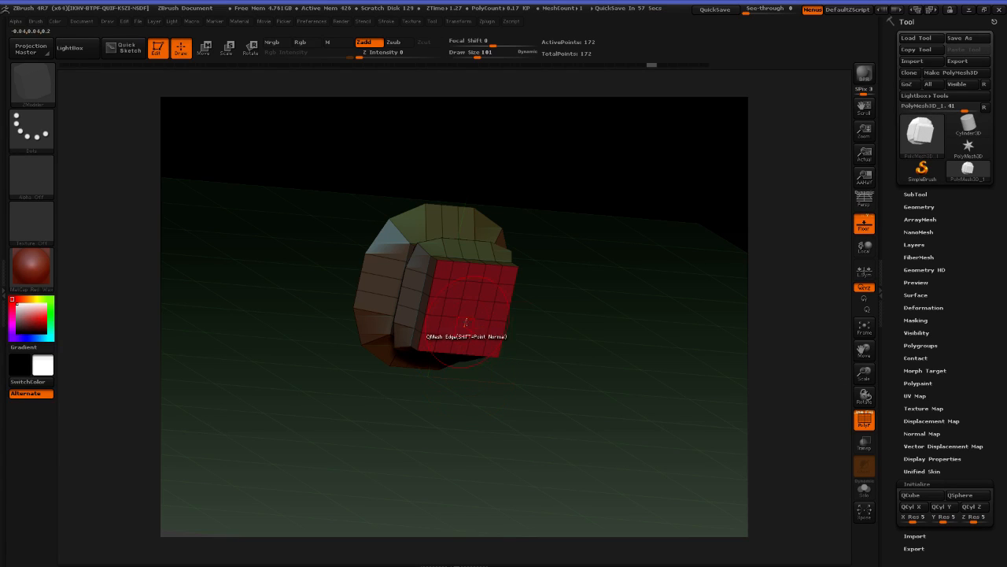
Pull an edge of the red face into a wedge, try a second pull beside it, and undo the second one
drag(465, 320, 508, 395)
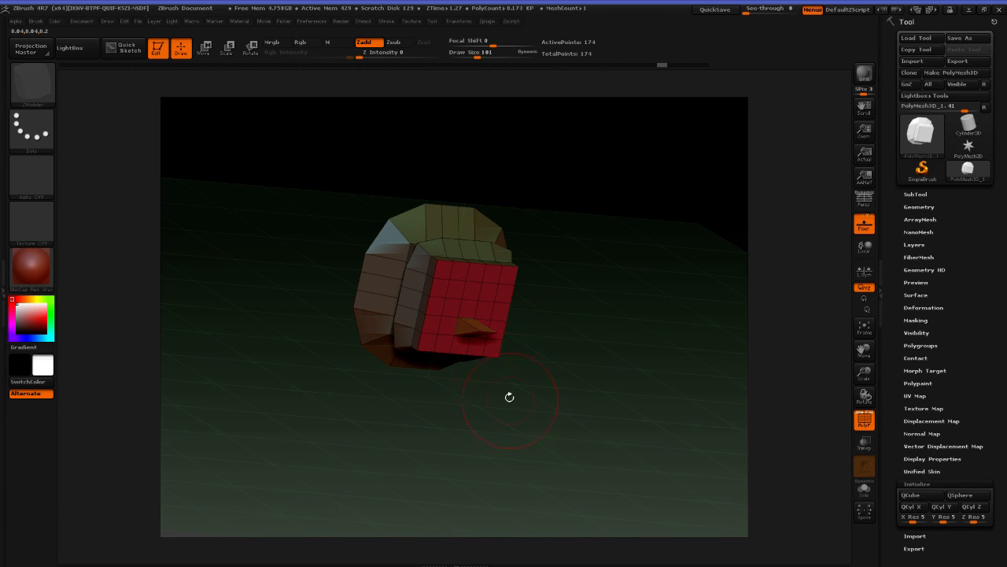
drag(466, 320, 501, 339)
mouse_move(621, 376)
mouse_down()
mouse_move(496, 327)
mouse_move(480, 283)
mouse_move(484, 312)
mouse_up()
mouse_move(569, 324)
mouse_down()
mouse_move(542, 305)
mouse_move(493, 325)
mouse_move(553, 348)
mouse_move(573, 324)
mouse_move(710, 345)
mouse_move(668, 358)
mouse_up()
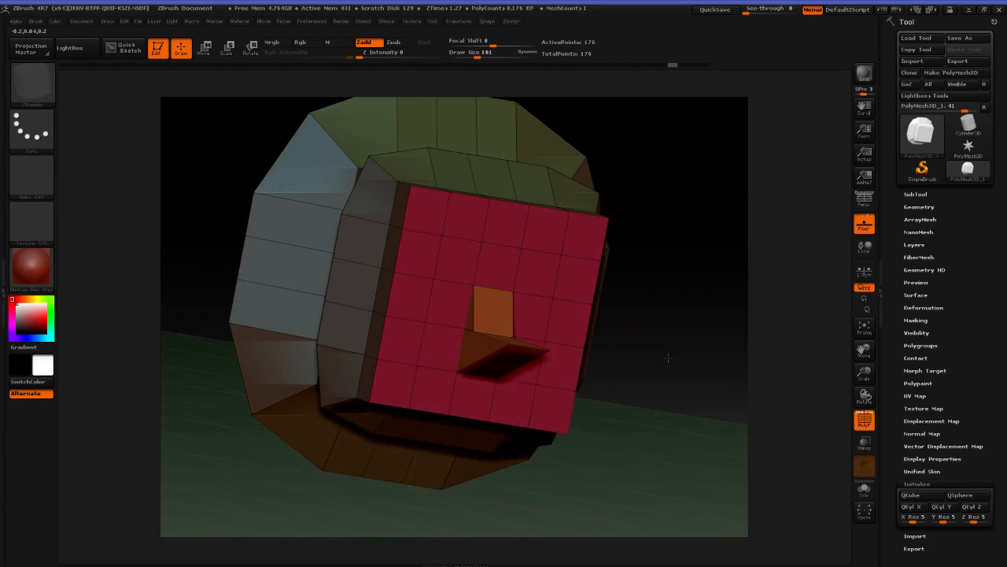
click(439, 373)
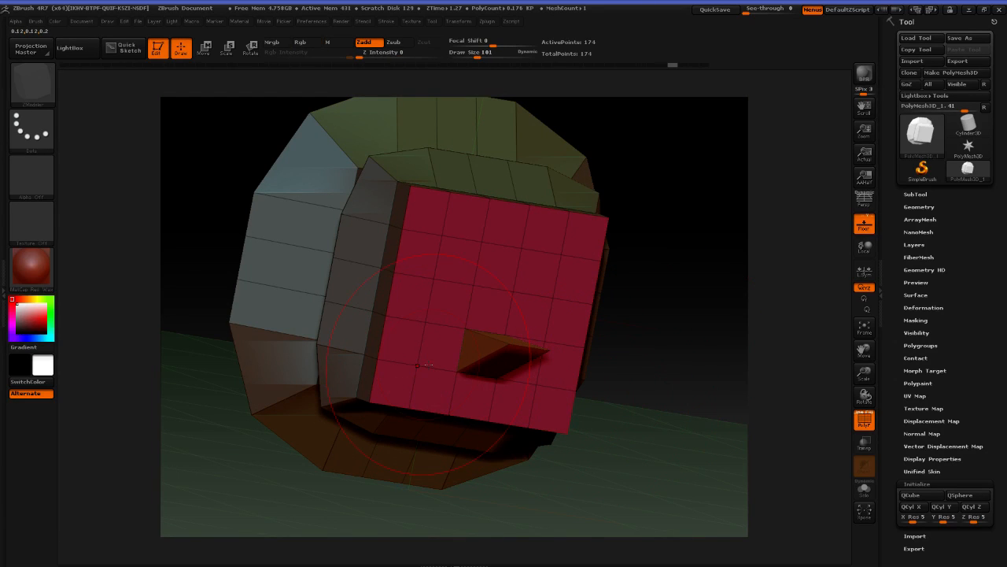
Try further QMesh pulls on edges around the wedge, check them from several angles, and undo the last pull
drag(447, 378, 513, 351)
mouse_move(690, 319)
mouse_down()
mouse_move(675, 314)
mouse_move(680, 323)
mouse_up()
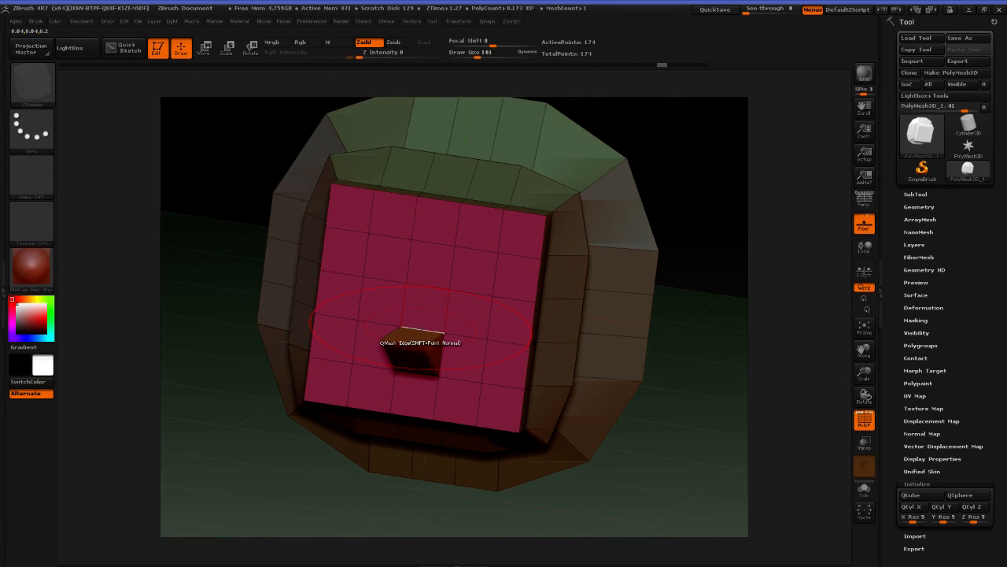
drag(421, 330, 86, 339)
drag(656, 474, 708, 471)
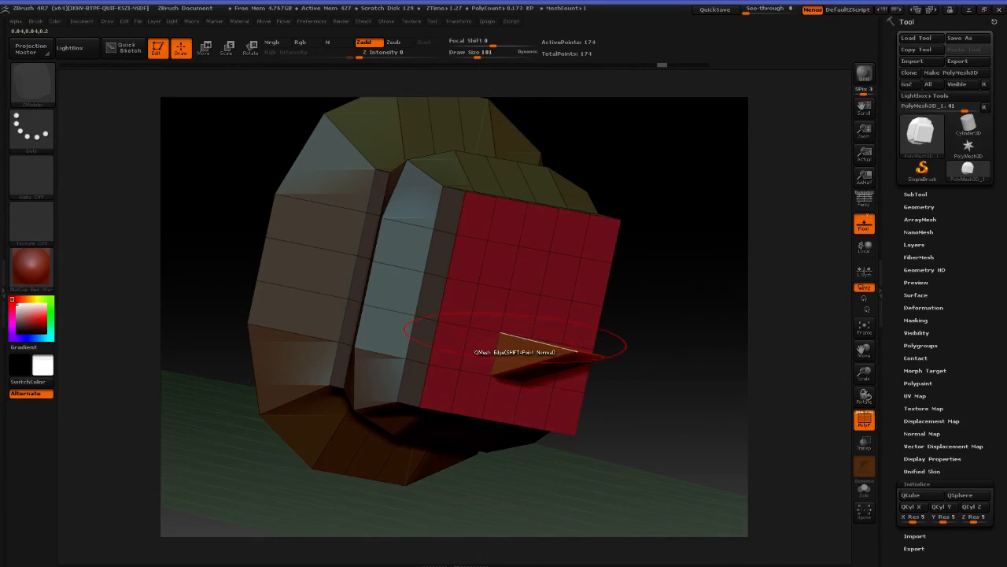
drag(488, 334, 659, 329)
key(ctrl+z)
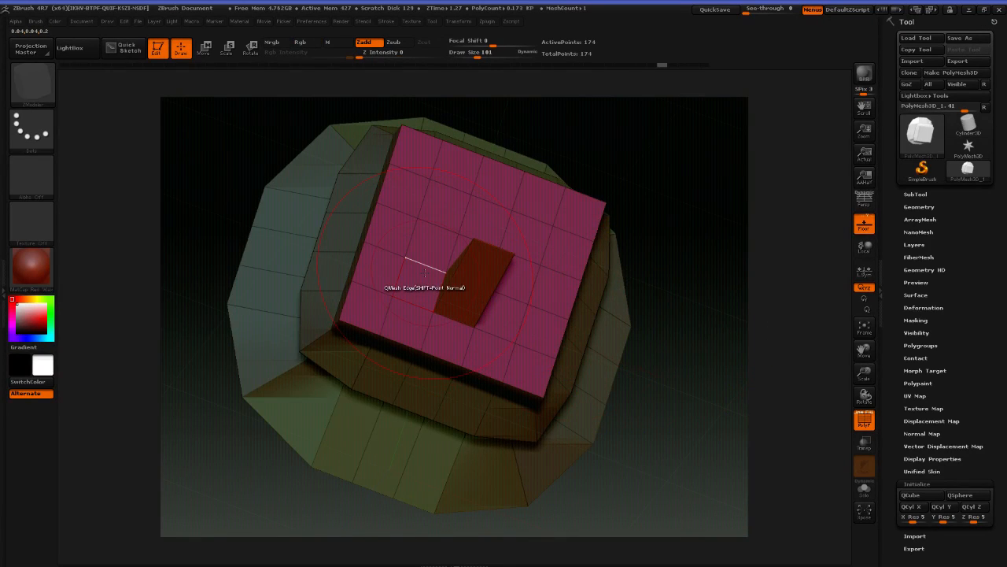
Set the QMesh target to EdgeLoop Partial and pull the edge loop along the red face's lower border
key(space)
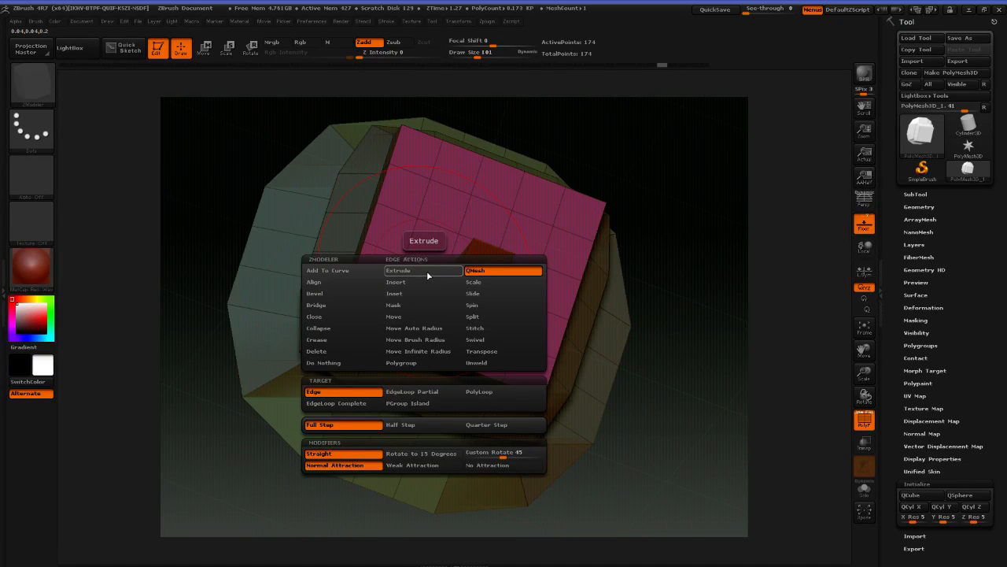
click(419, 398)
drag(641, 331, 620, 326)
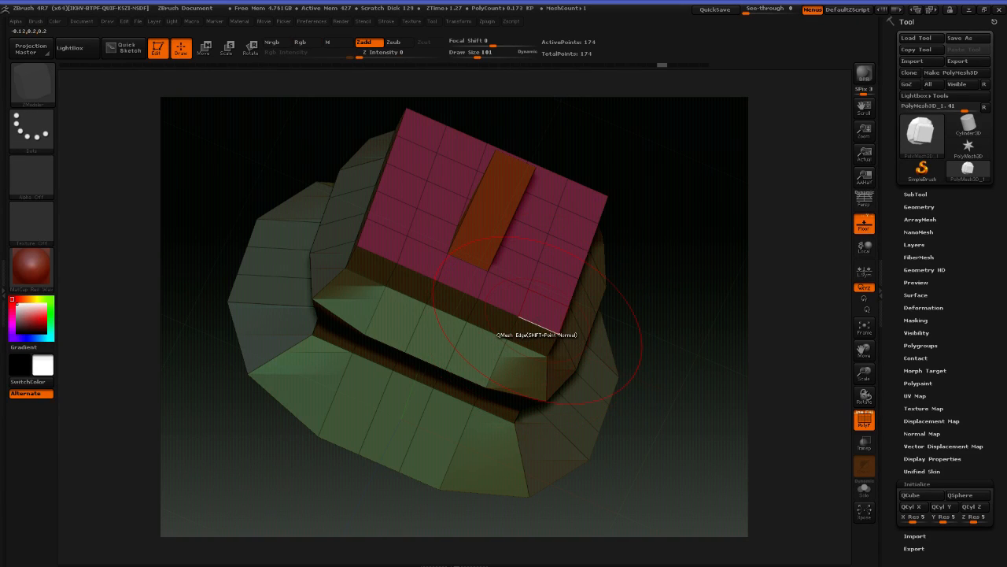
key(space)
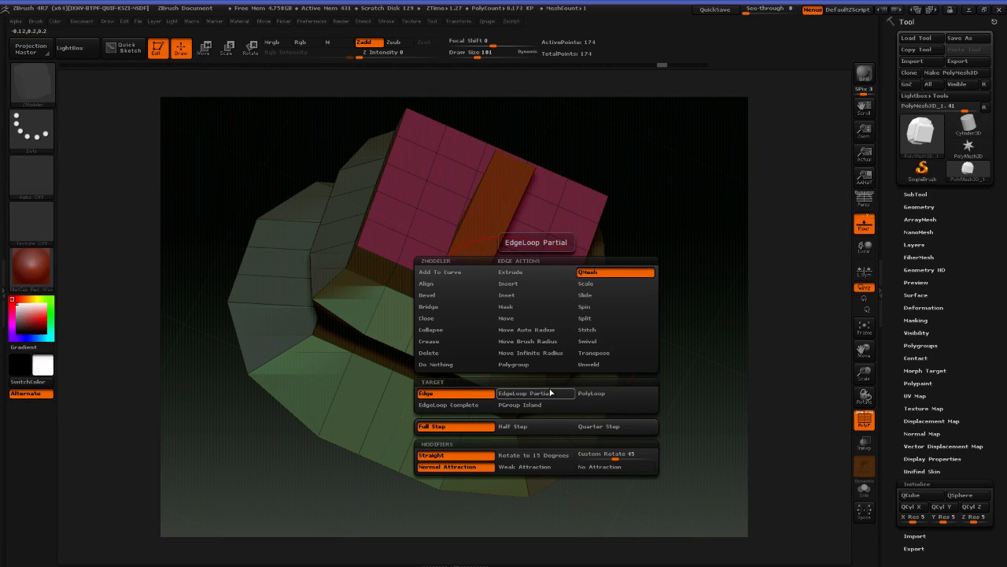
click(551, 393)
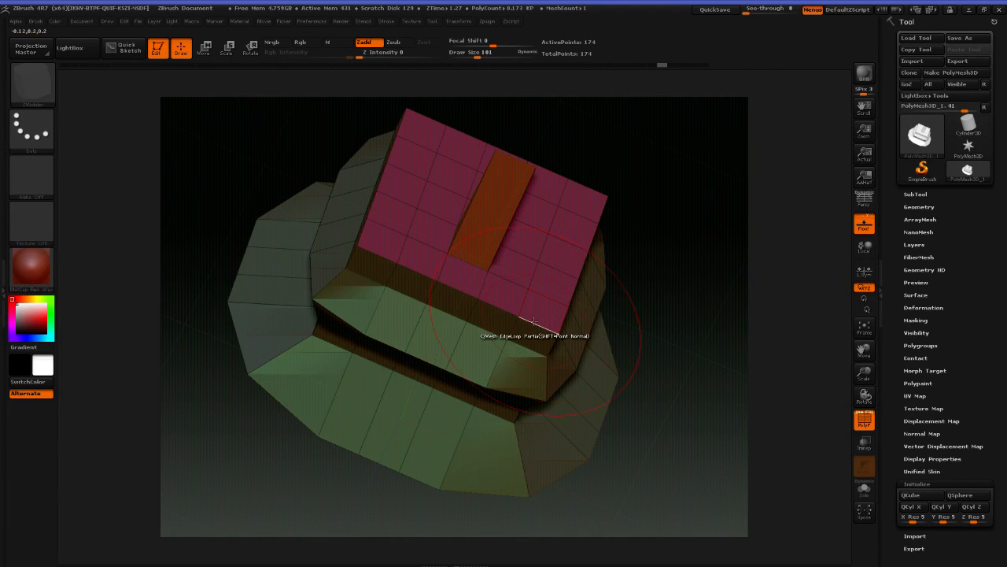
drag(534, 321, 553, 312)
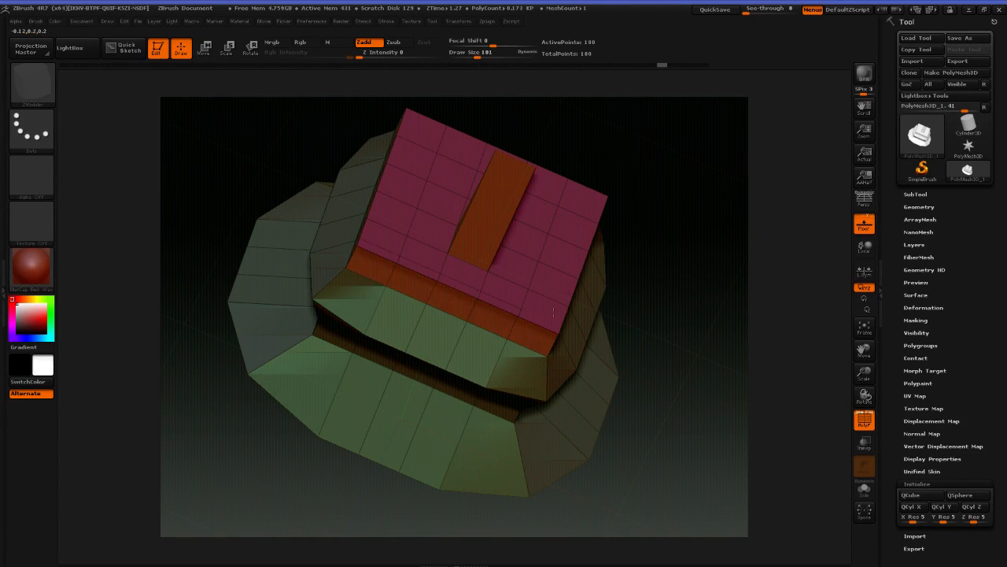
Undo the edge loop pull, pull the red face's border loop outward again, and undo back to the plain red face
key(ctrl+z)
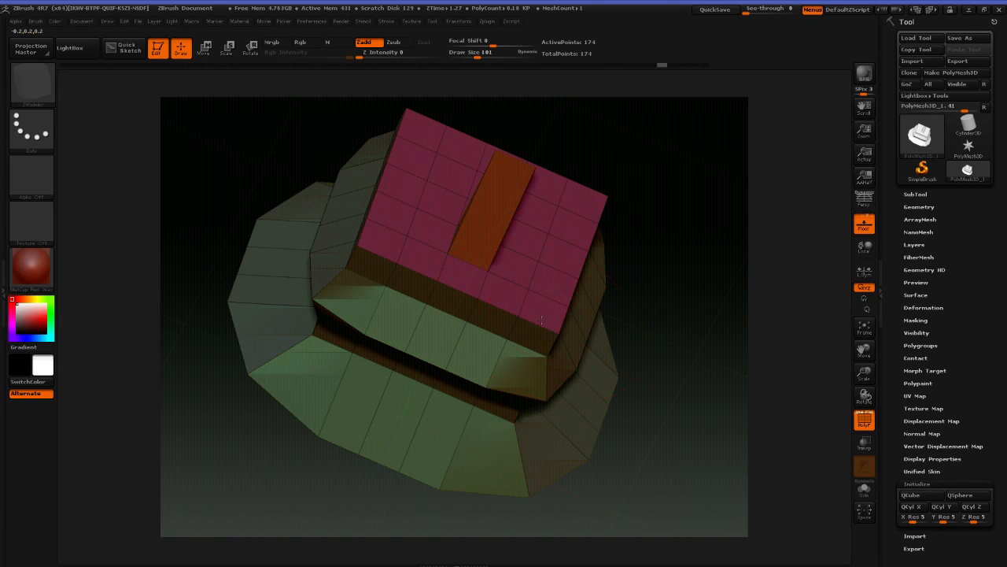
key(ctrl+z)
key(ctrl+z)
key(ctrl+z)
key(ctrl+z)
drag(539, 275, 548, 234)
drag(662, 284, 669, 312)
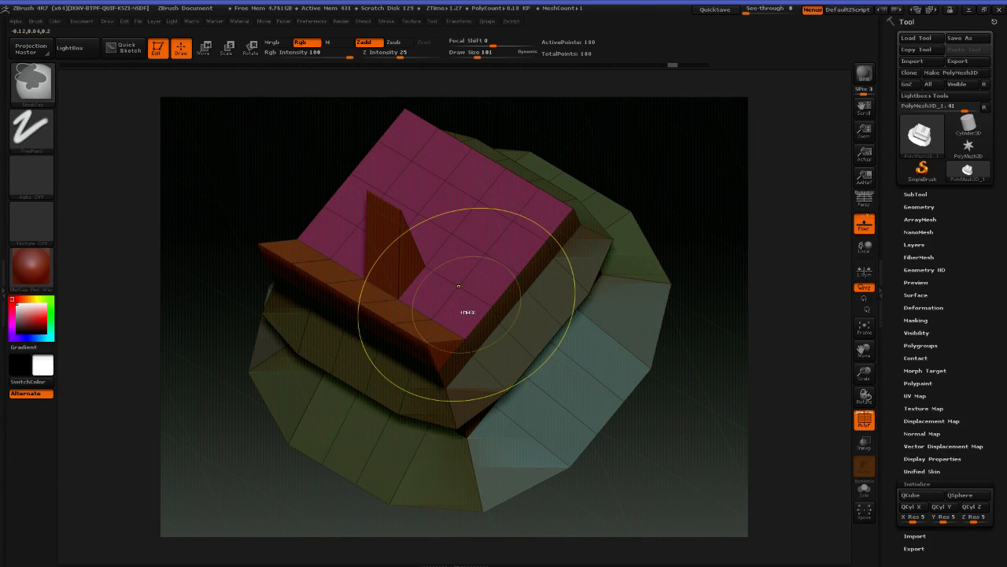
key(ctrl+z)
key(ctrl+z)
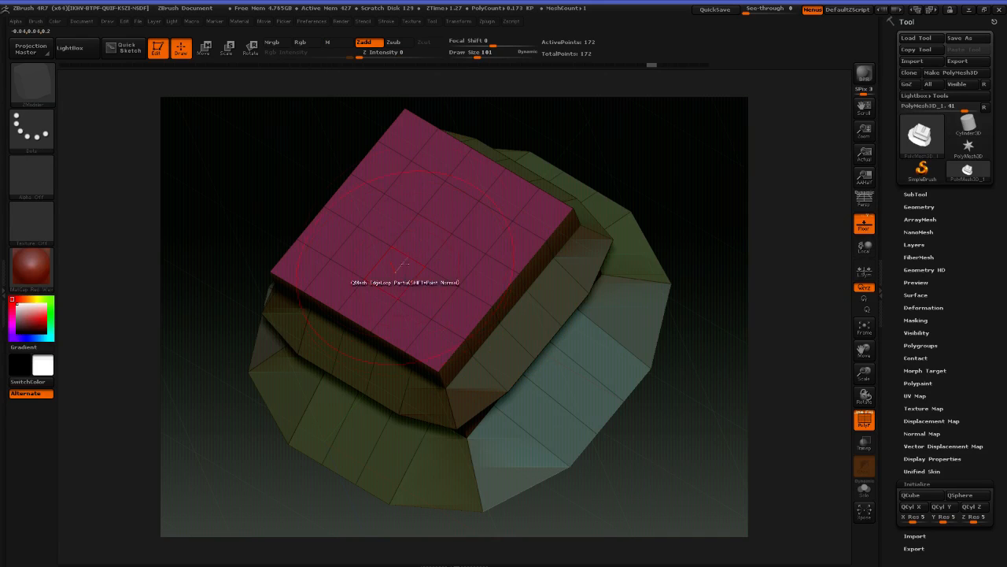
Reinitialize the mesh as a QCube, set the QMesh target to Edge, and pull an edge out of one face
click(912, 495)
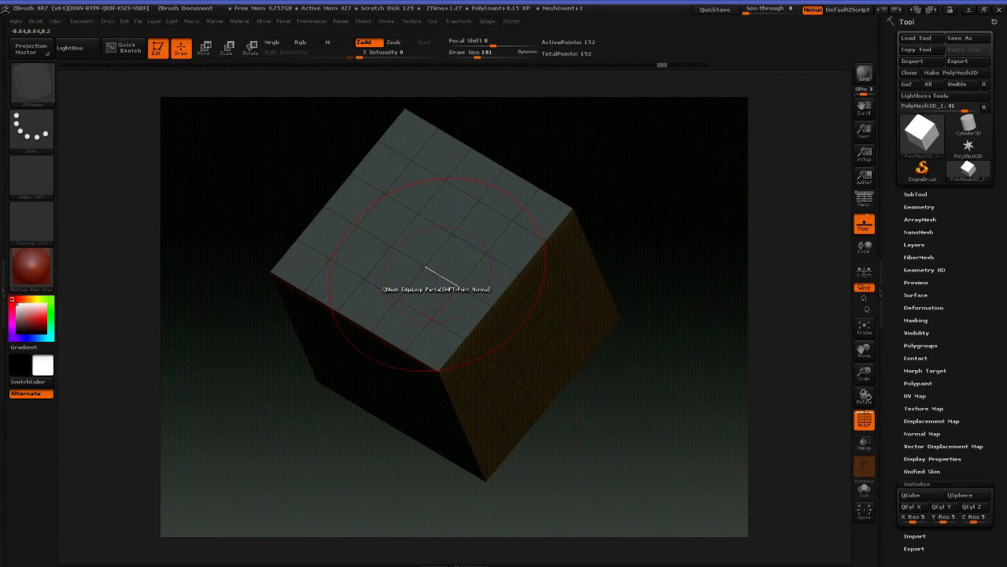
key(space)
click(340, 392)
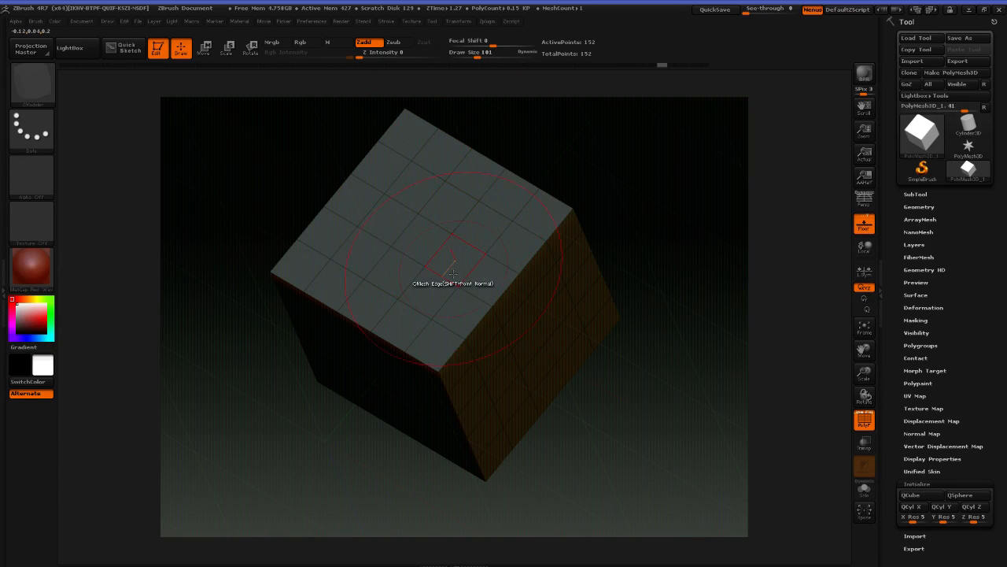
drag(442, 277, 446, 187)
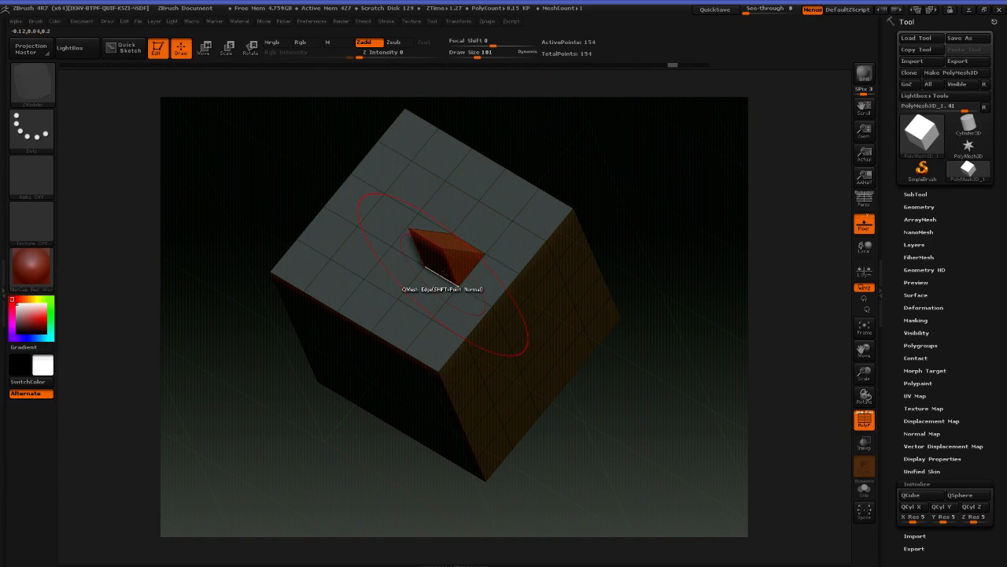
Pull an adjacent edge to meet the first raised wedge, check it from another angle, and undo both QMesh pulls
mouse_move(443, 274)
mouse_down()
mouse_move(440, 264)
mouse_move(357, 294)
mouse_move(390, 282)
mouse_up()
key(ctrl+z)
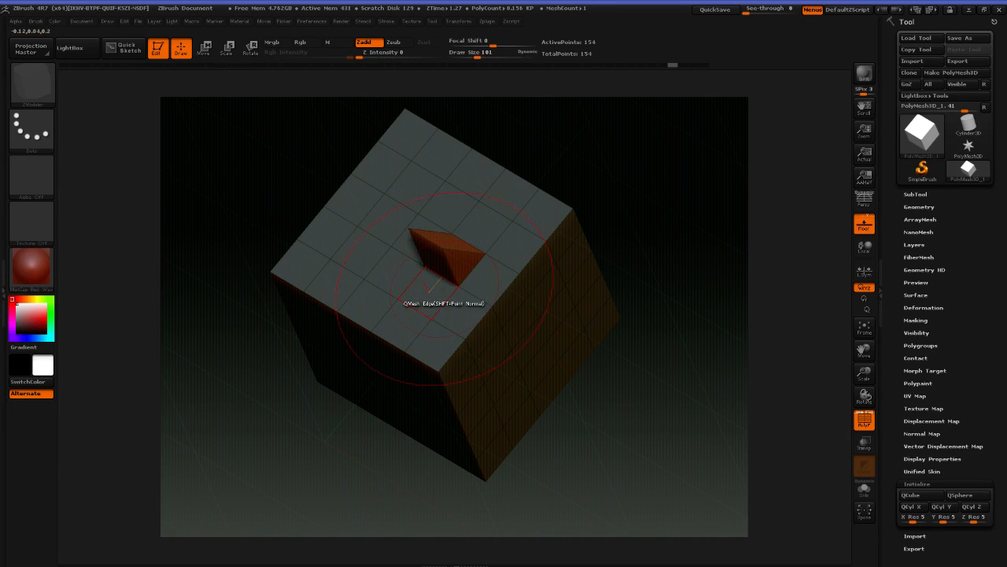
key(ctrl+shift+z)
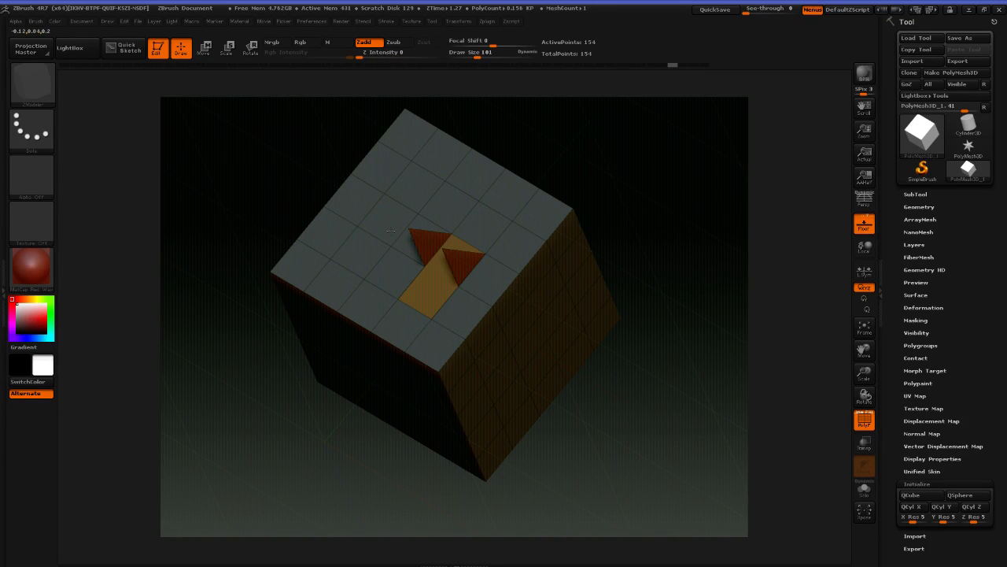
drag(390, 230, 399, 232)
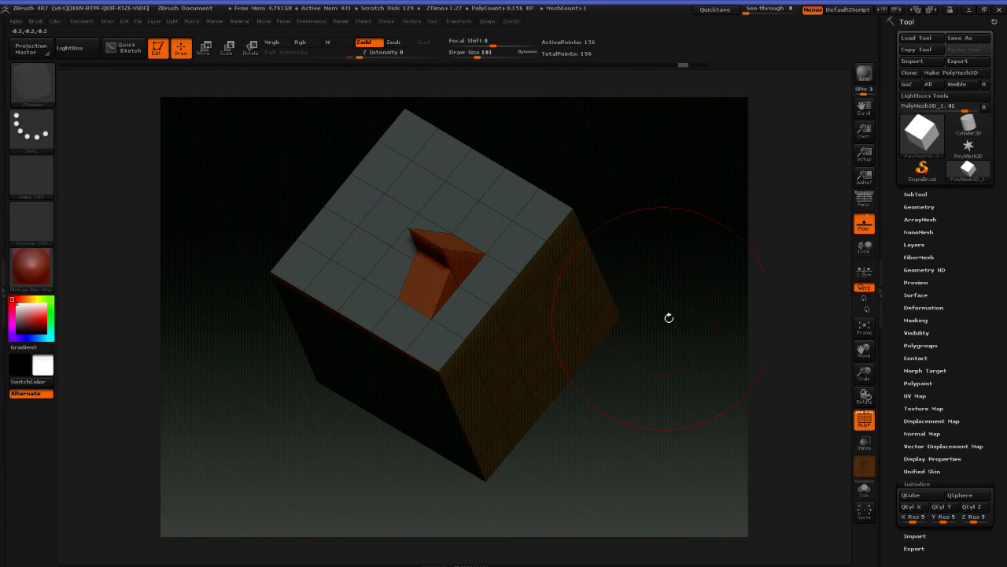
drag(669, 317, 725, 304)
key(ctrl+z)
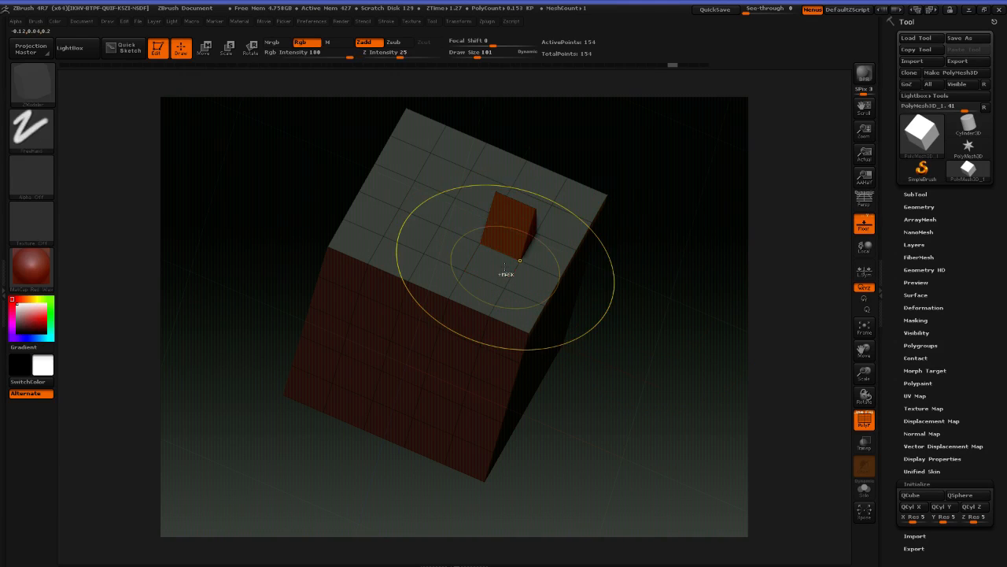
key(ctrl+z)
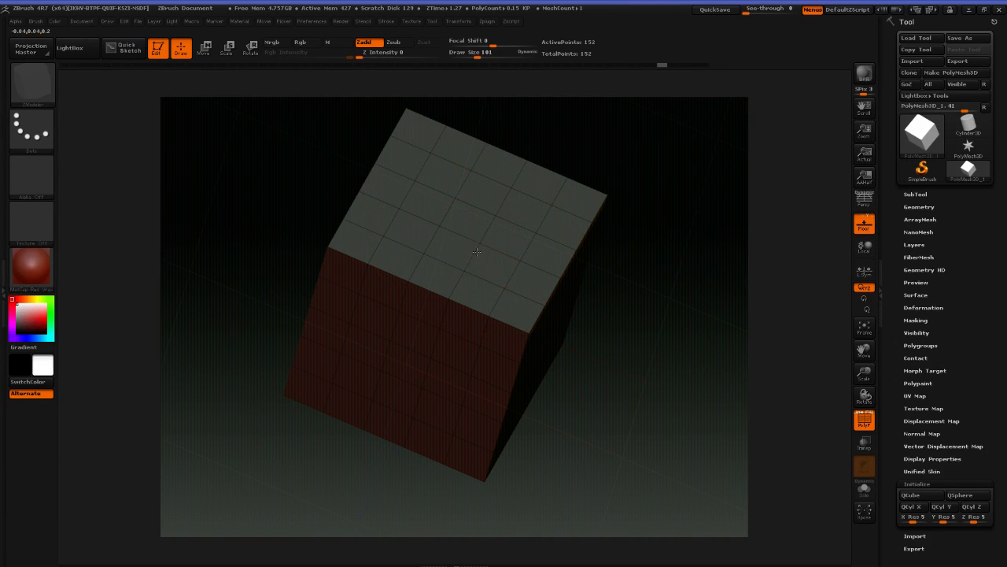
Pull an edge of the cube's face straight outward into a spike with QMesh and undo the extra edit
drag(477, 252, 440, 12)
mouse_move(644, 361)
mouse_down()
mouse_move(645, 403)
mouse_move(610, 458)
mouse_move(717, 465)
mouse_move(658, 425)
mouse_move(692, 171)
mouse_move(683, 276)
mouse_up()
key(ctrl+z)
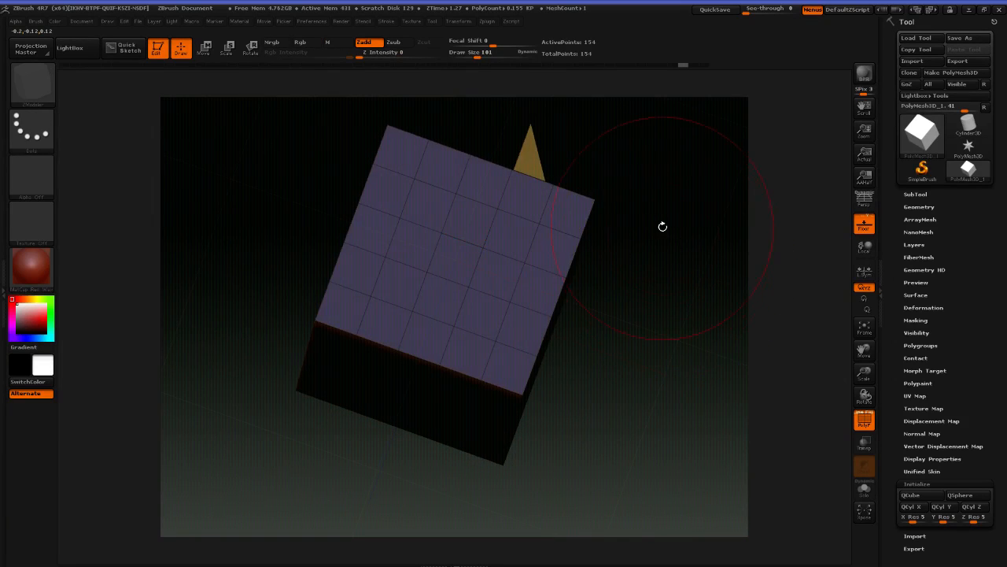
drag(663, 225, 614, 291)
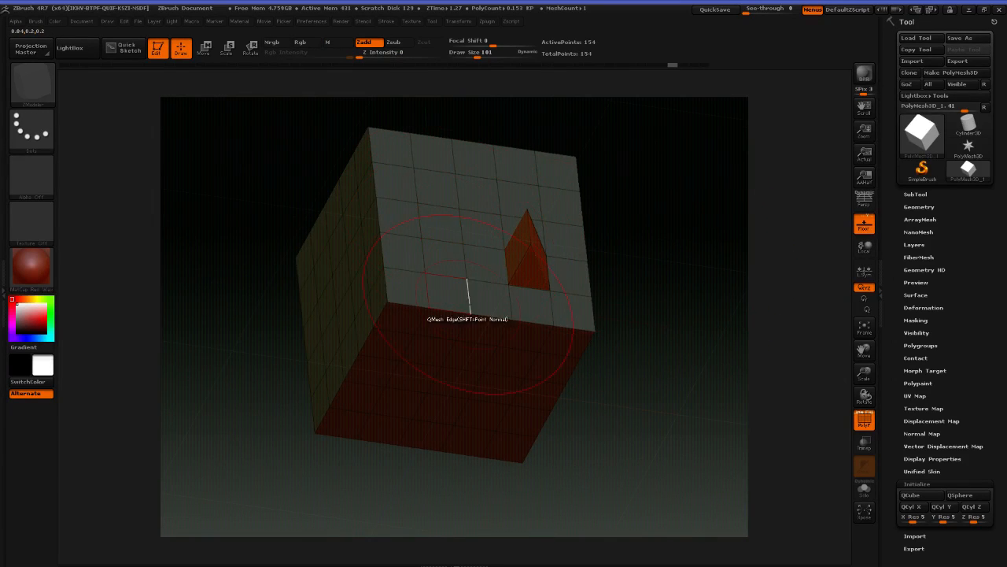
Set the QMesh target to PGroup Island, pull the dark red face's border outward, and undo the extrusion
key(space)
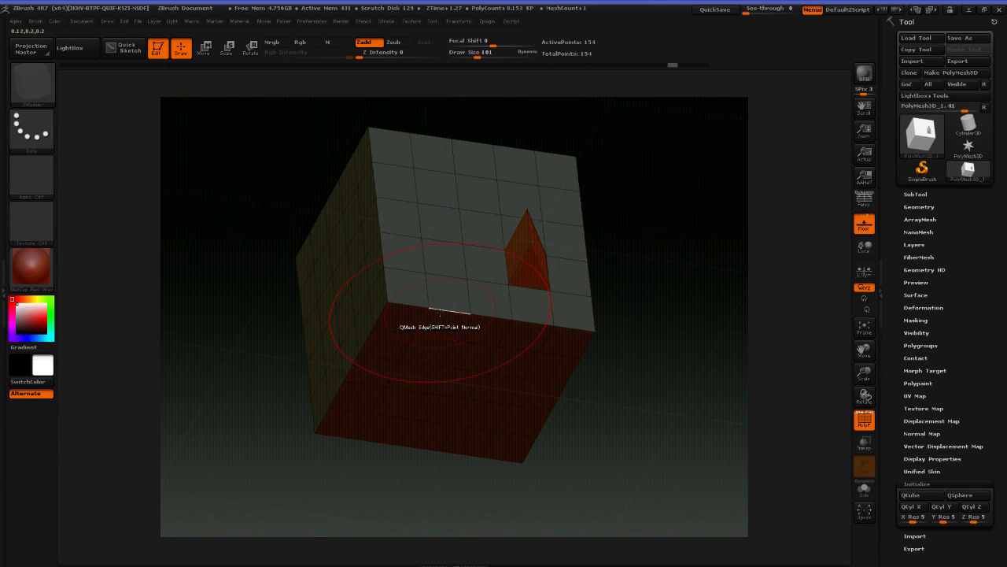
key(space)
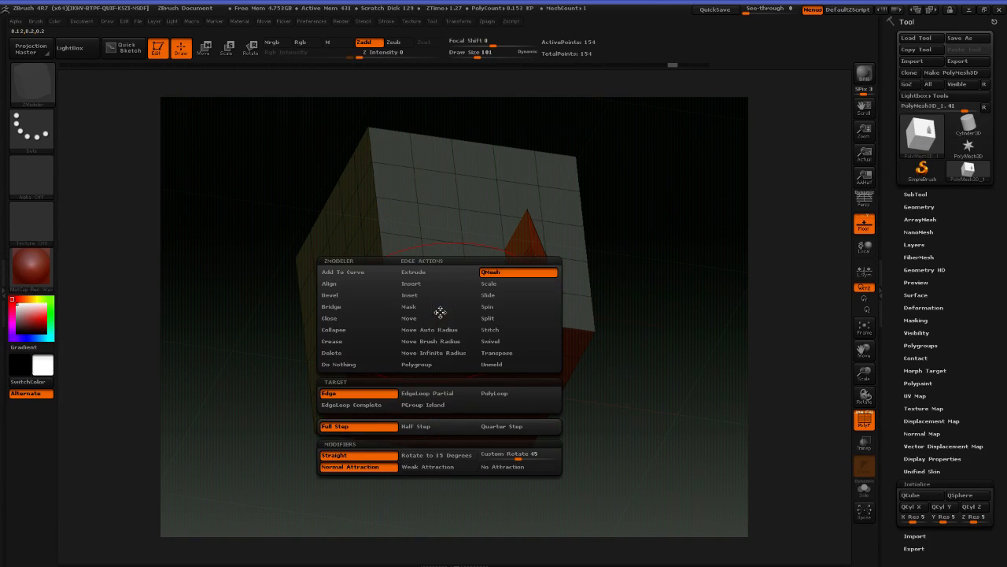
click(425, 405)
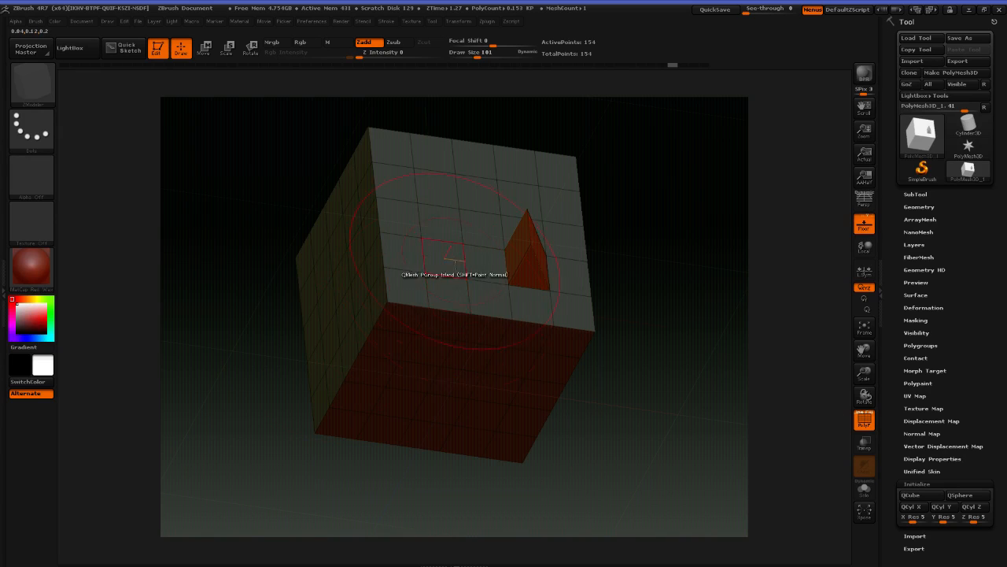
drag(446, 313, 454, 365)
mouse_move(655, 399)
mouse_down()
mouse_move(683, 395)
mouse_move(669, 292)
mouse_move(650, 304)
mouse_move(668, 334)
mouse_up()
key(ctrl+z)
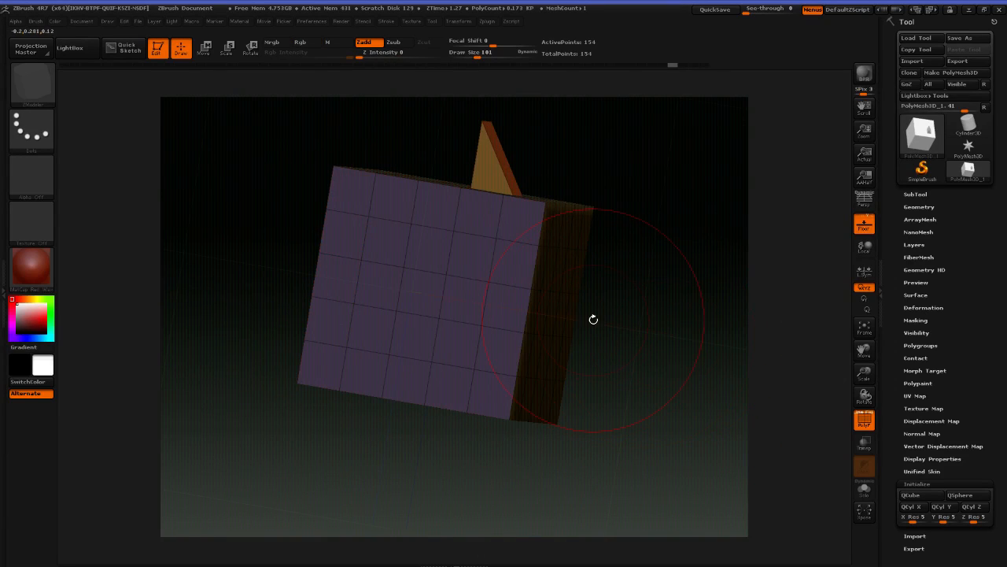
Pull a face's polygroup border outward with QMesh PGroup Island, undo it, then repeat the pull and undo that too
drag(580, 317, 653, 355)
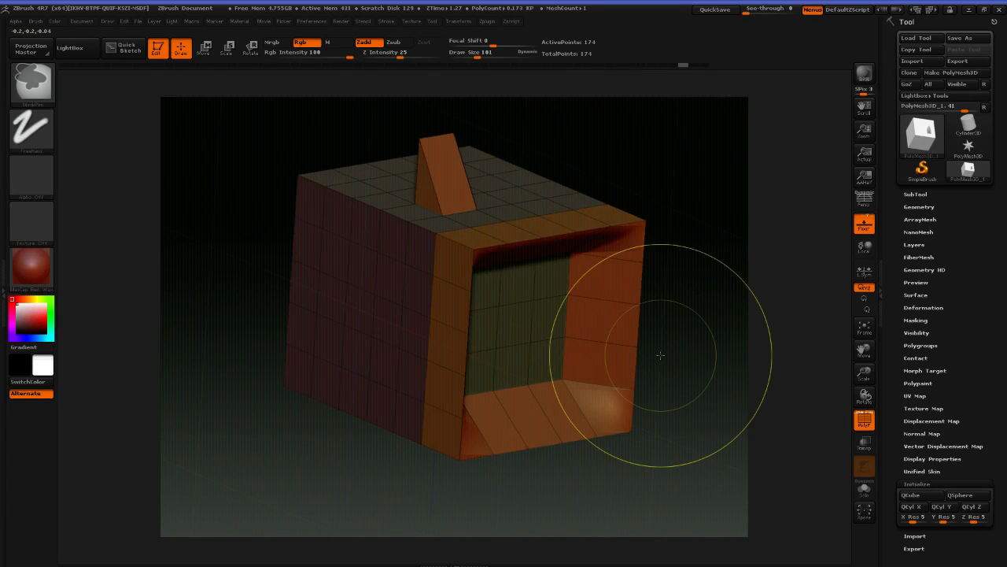
key(ctrl+z)
drag(432, 339, 504, 357)
drag(686, 370, 652, 288)
key(ctrl+z)
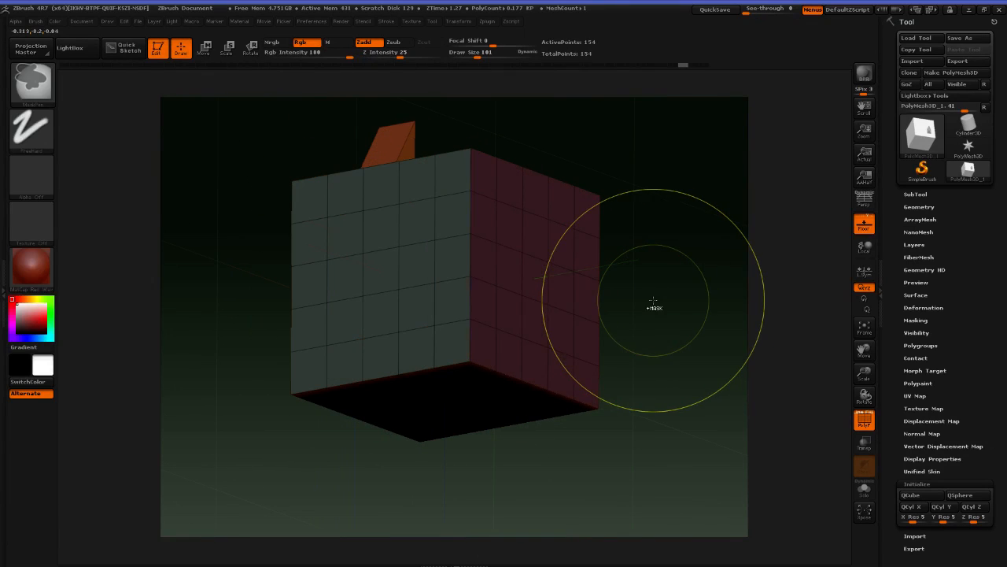
Try QMesh PGroup Island pulls on the purple side face and on the face carrying the spike, undoing each pull
drag(498, 293, 591, 300)
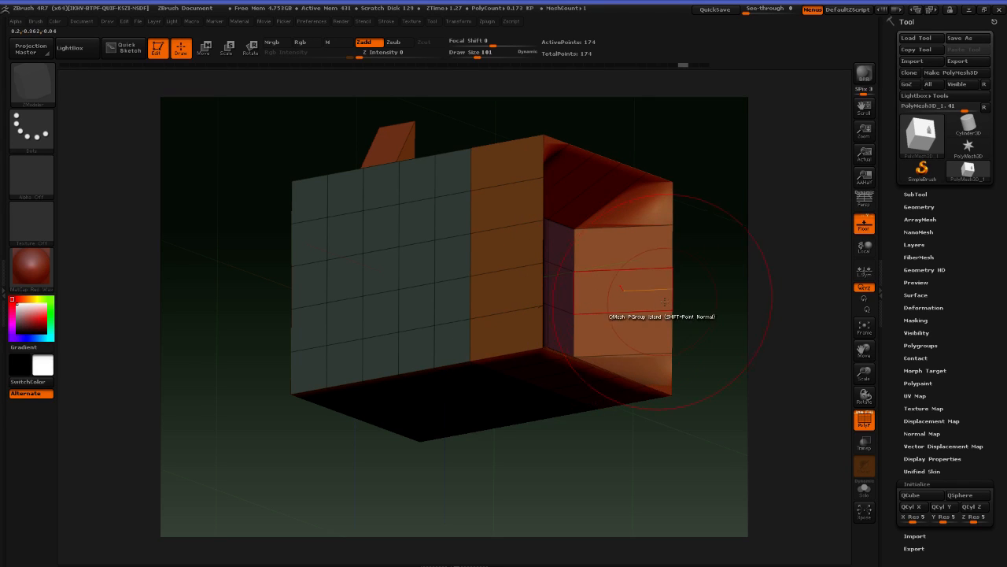
drag(701, 303, 666, 317)
key(ctrl+z)
drag(653, 158, 650, 220)
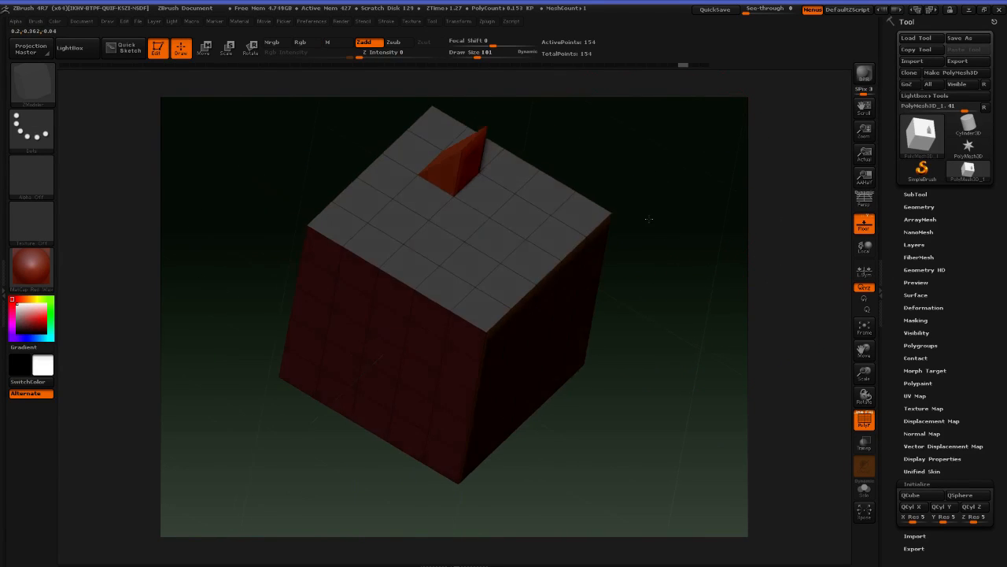
drag(496, 216, 505, 125)
key(ctrl+z)
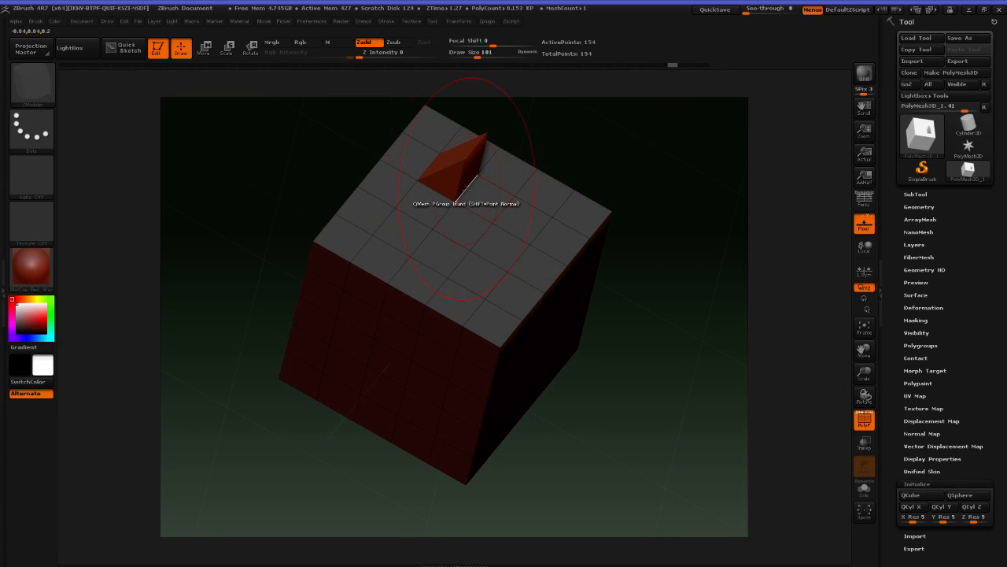
Set the QMesh target to Edge and pull the grid edge beside the existing spike outward
key(space)
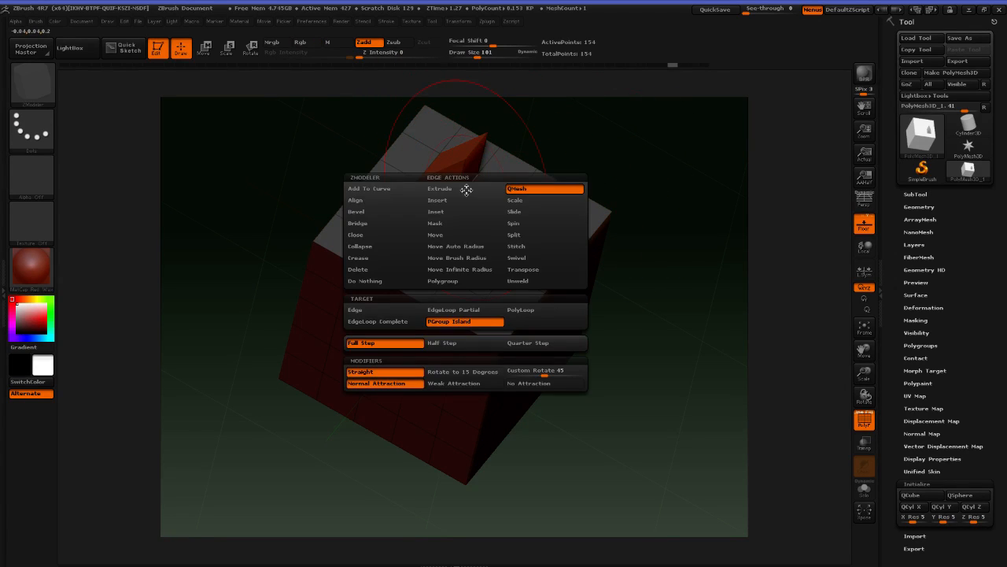
click(373, 311)
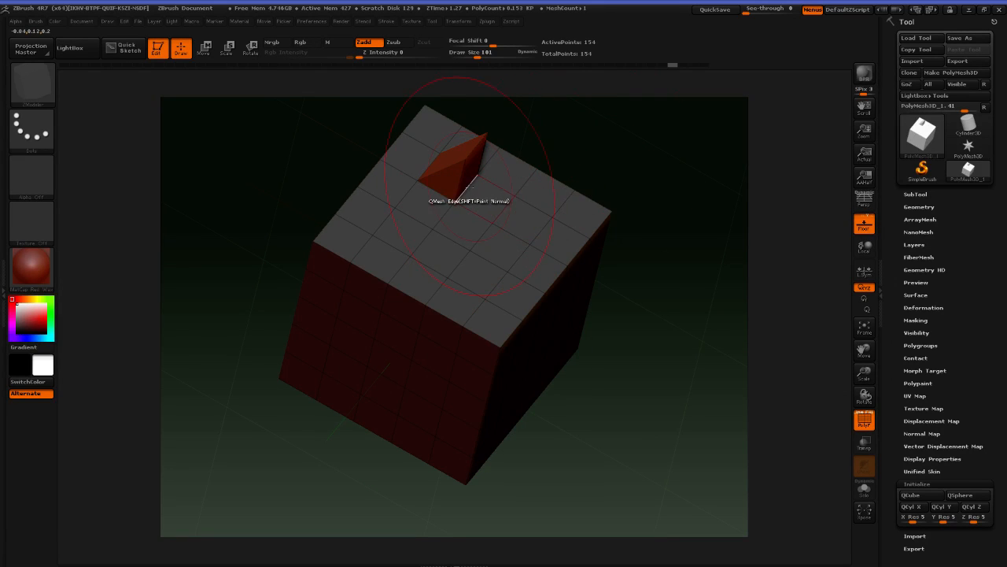
drag(468, 189, 484, 88)
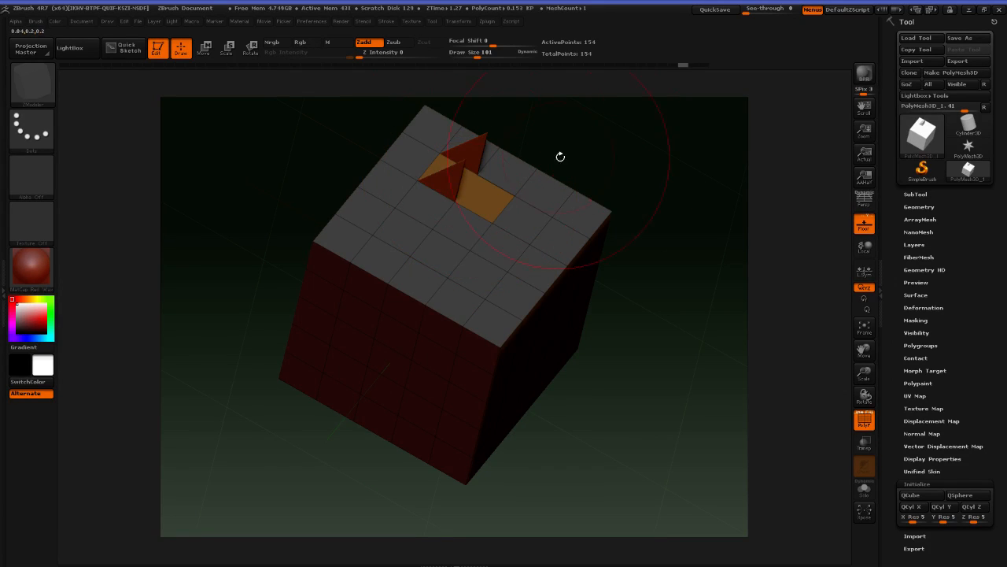
mouse_move(560, 156)
mouse_down()
mouse_move(632, 178)
mouse_move(603, 209)
mouse_up()
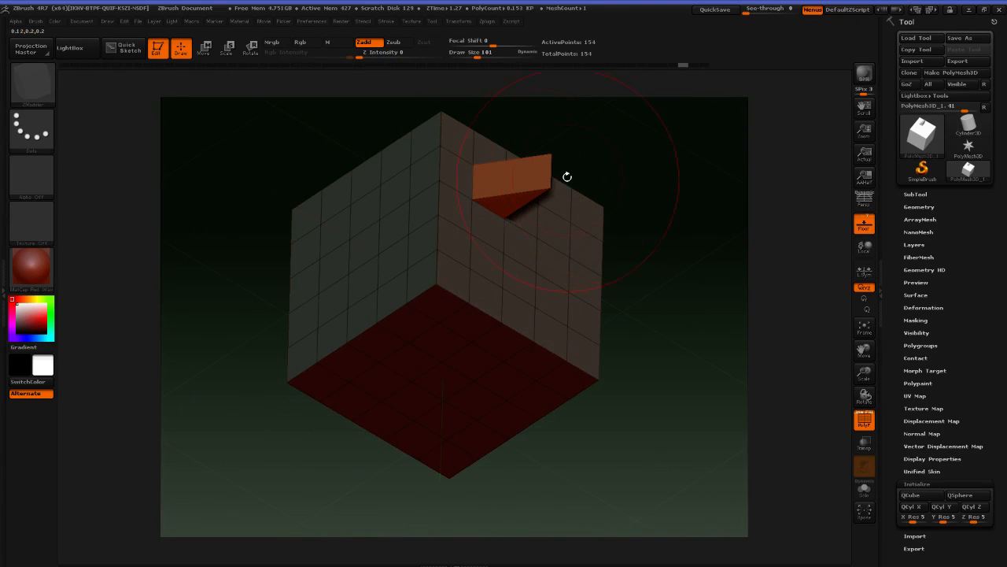
mouse_move(603, 124)
mouse_down()
mouse_move(449, 134)
mouse_move(450, 81)
mouse_up()
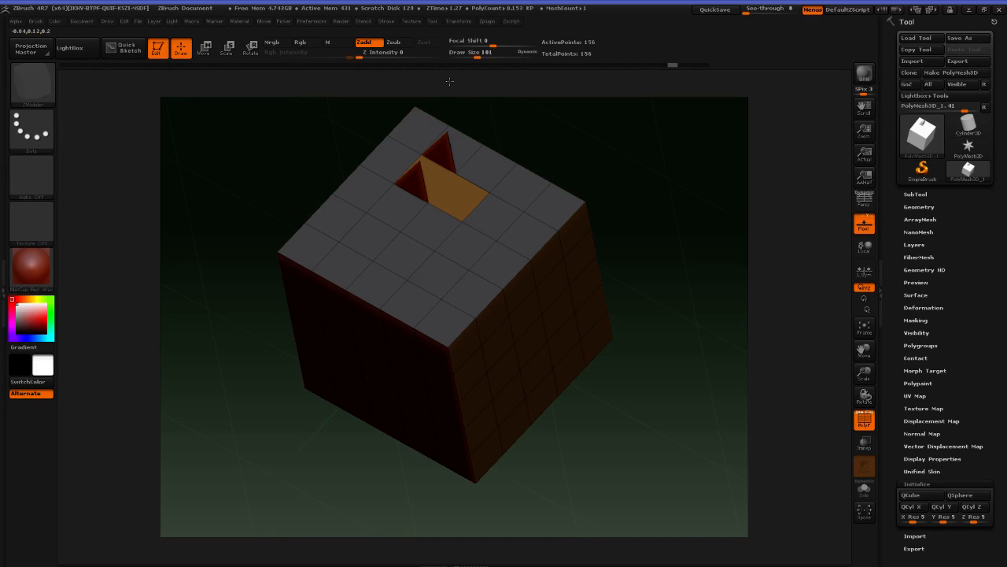
Undo and redo the edge pull beside the spike to compare both states, leaving it undone
key(ctrl+z)
key(ctrl+shift+z)
key(ctrl+shift+z)
key(ctrl+z)
key(ctrl+shift+z)
key(ctrl+z)
key(ctrl+z)
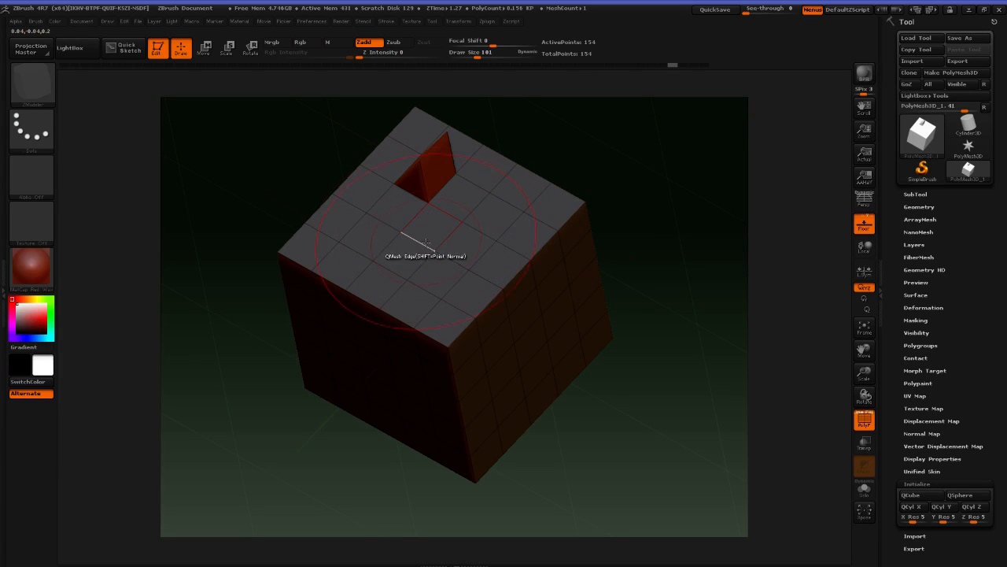
Pull edges near the spike outward with QMesh to form additional wedges that meet on the same face
drag(427, 247, 438, 206)
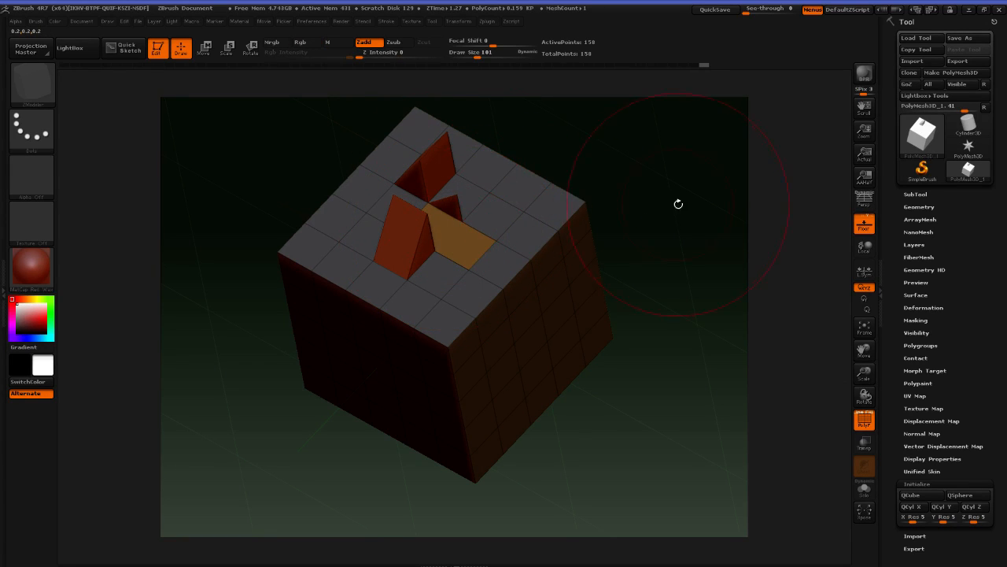
drag(677, 202, 620, 243)
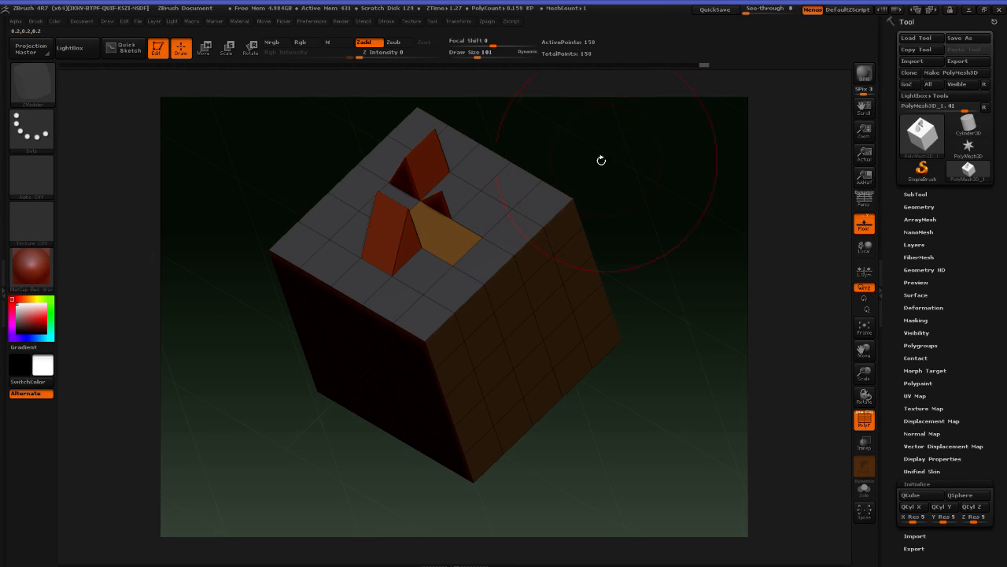
Switch to the browser's Edge Actions documentation, read the QMesh, Scale and Slide sections, and return to ZBrush
mouse_move(32, 266)
key(alt+Tab)
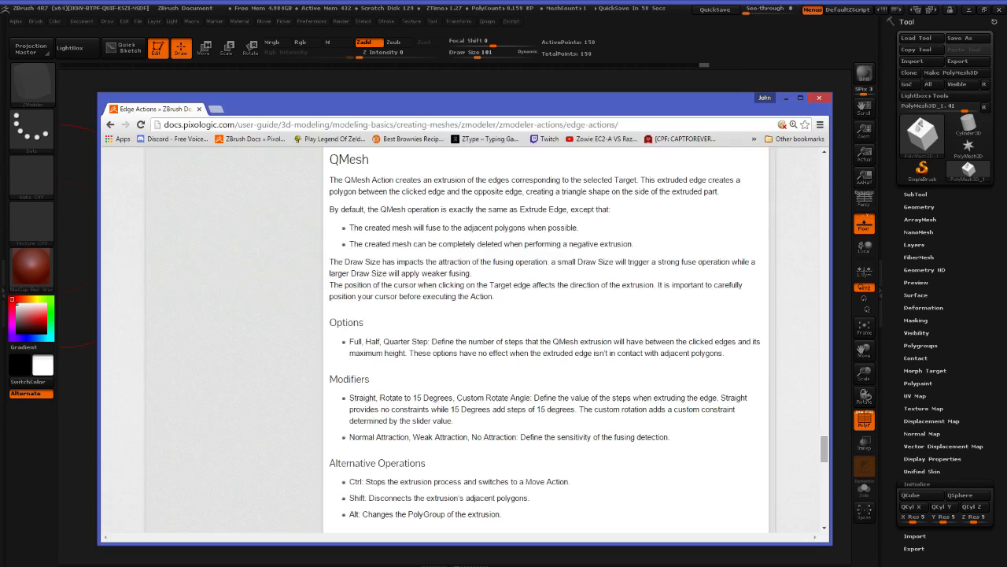
scroll(553, 318, down, 3)
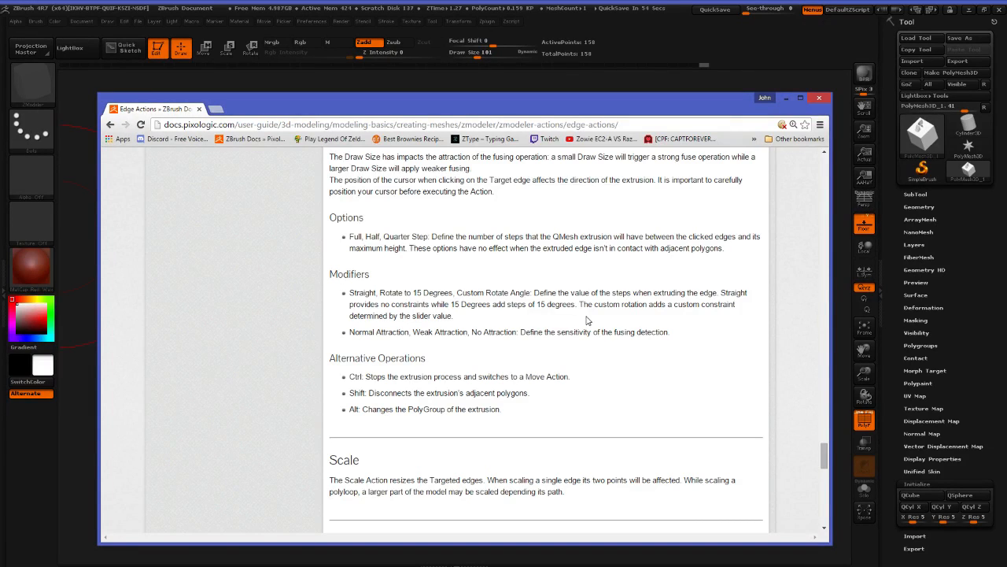
scroll(542, 316, up, 6)
scroll(557, 350, down, 6)
scroll(575, 329, down, 2)
scroll(565, 326, down, 1)
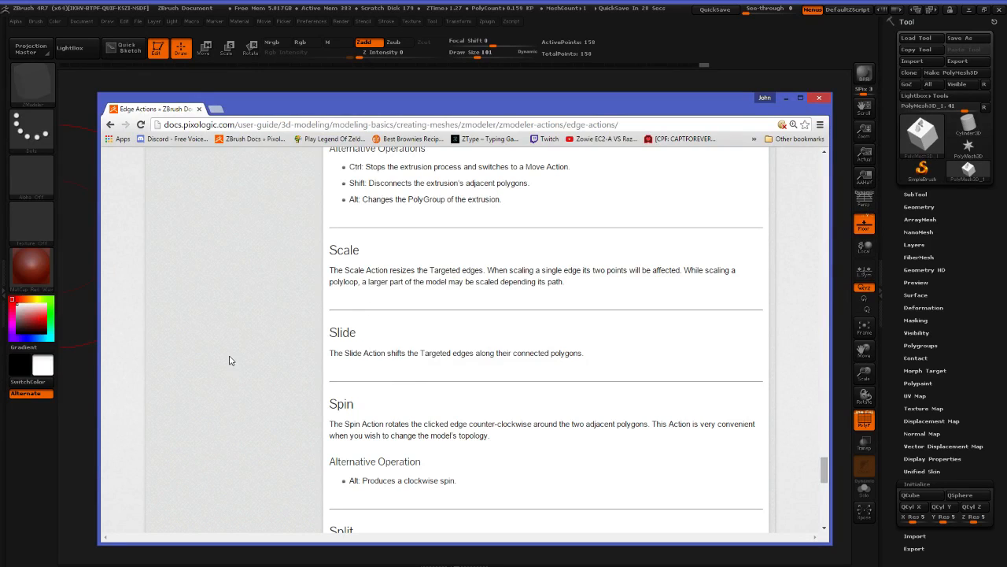
click(70, 373)
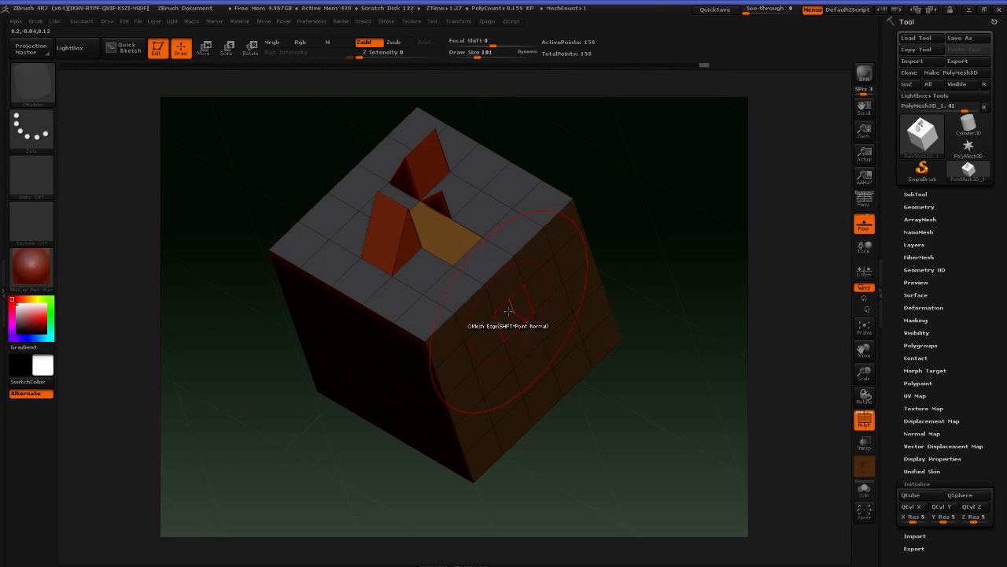
Change the edge action to Slide with the EdgeLoop Complete target and slide a loop across the cube's side face
key(space)
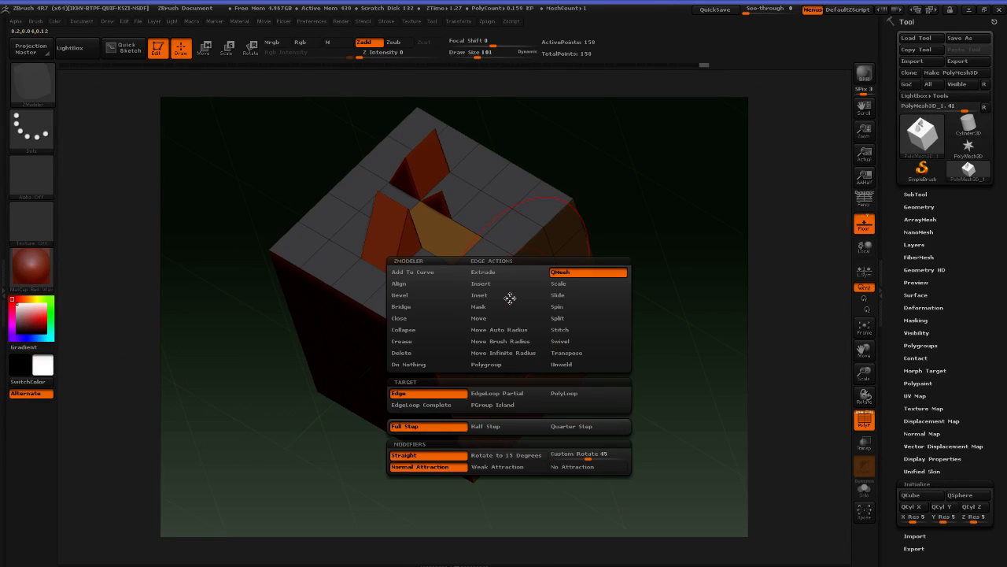
click(568, 294)
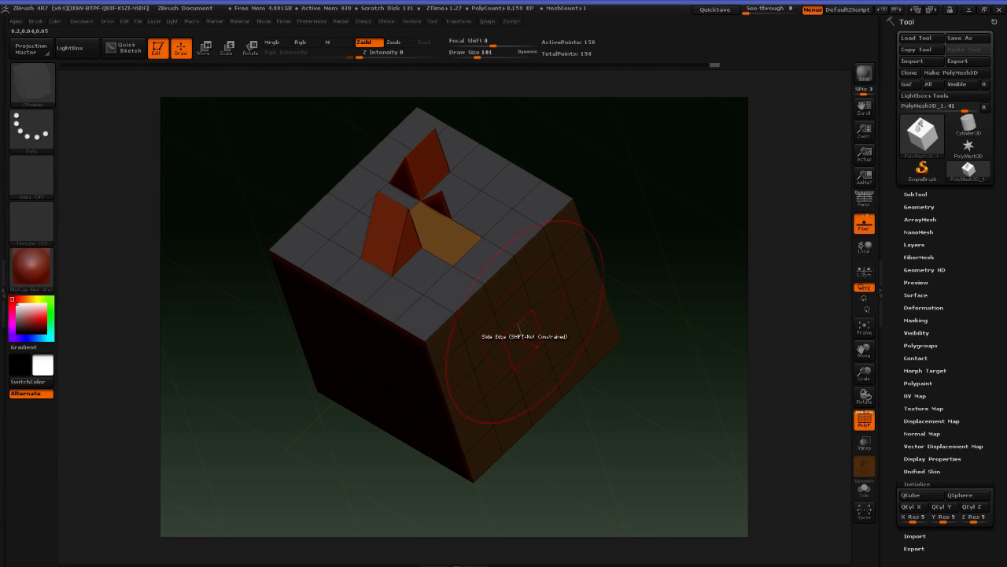
key(space)
click(524, 396)
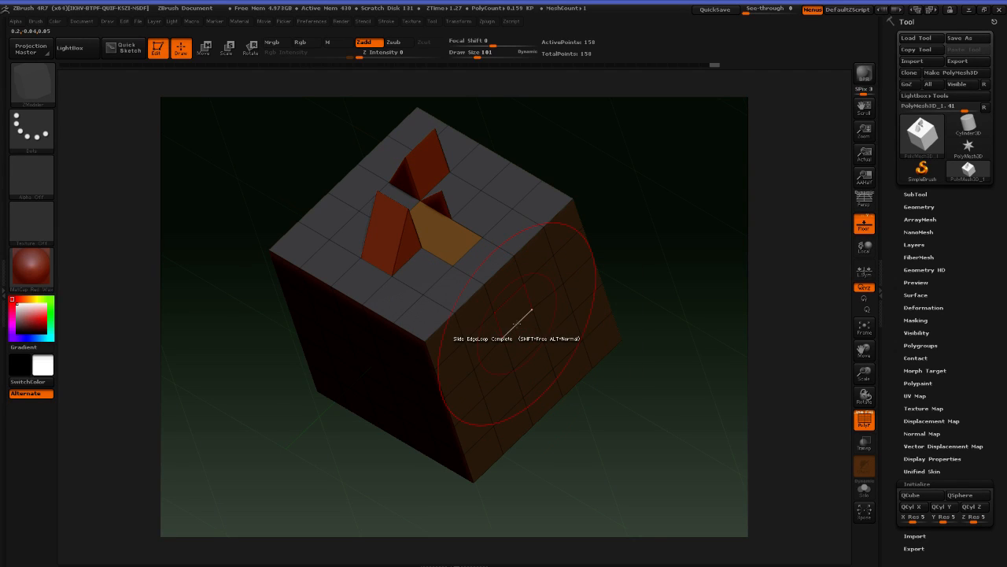
drag(665, 311, 667, 208)
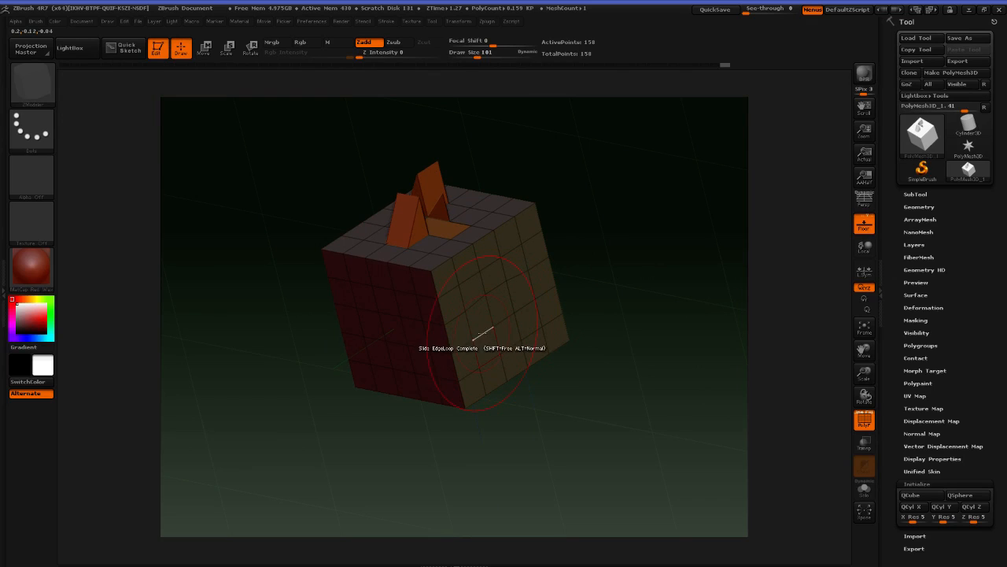
drag(471, 337, 477, 316)
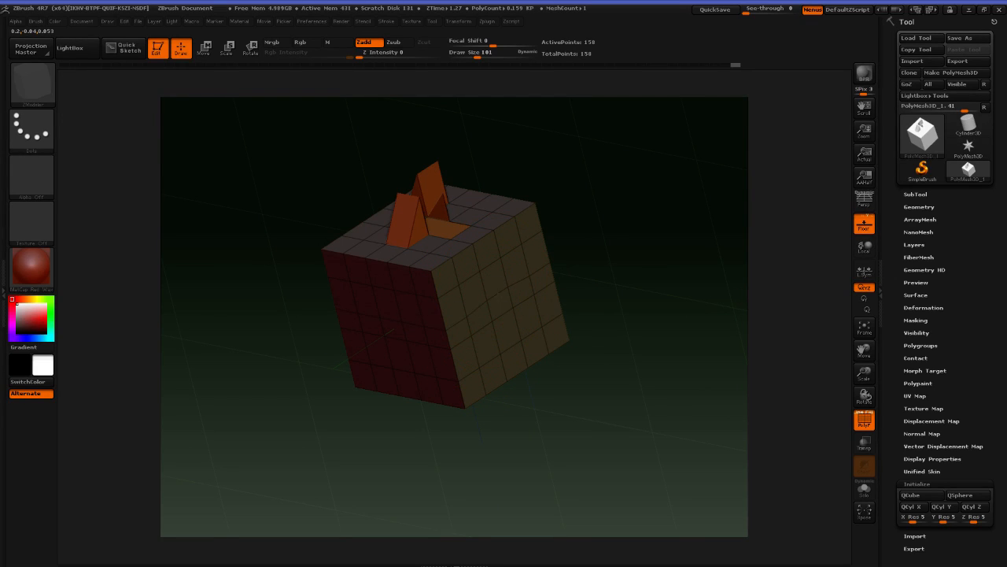
Set the Slide target to EdgeLoop Partial and slide edge loops on the side face and on the wedged face
key(space)
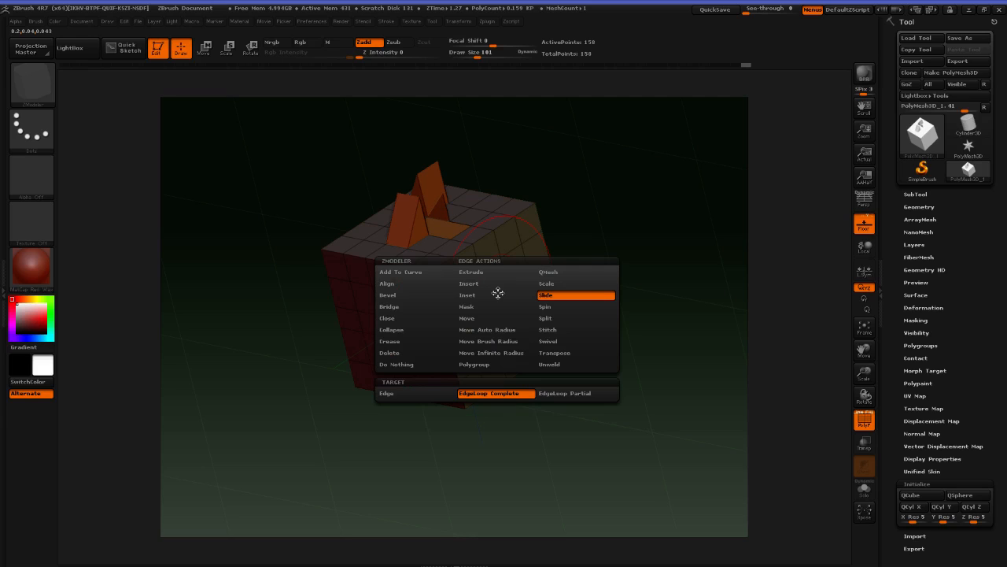
click(561, 394)
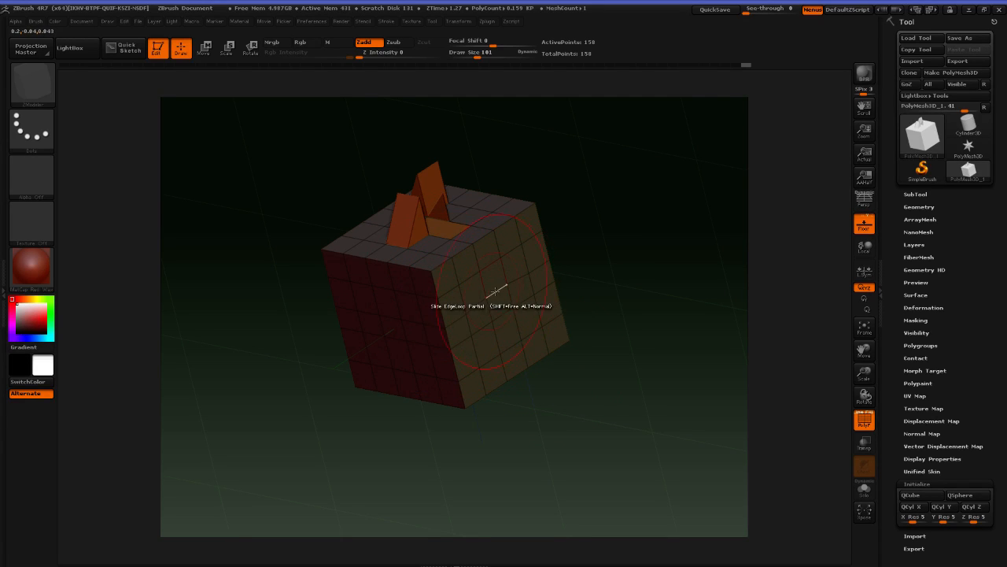
drag(496, 292, 496, 320)
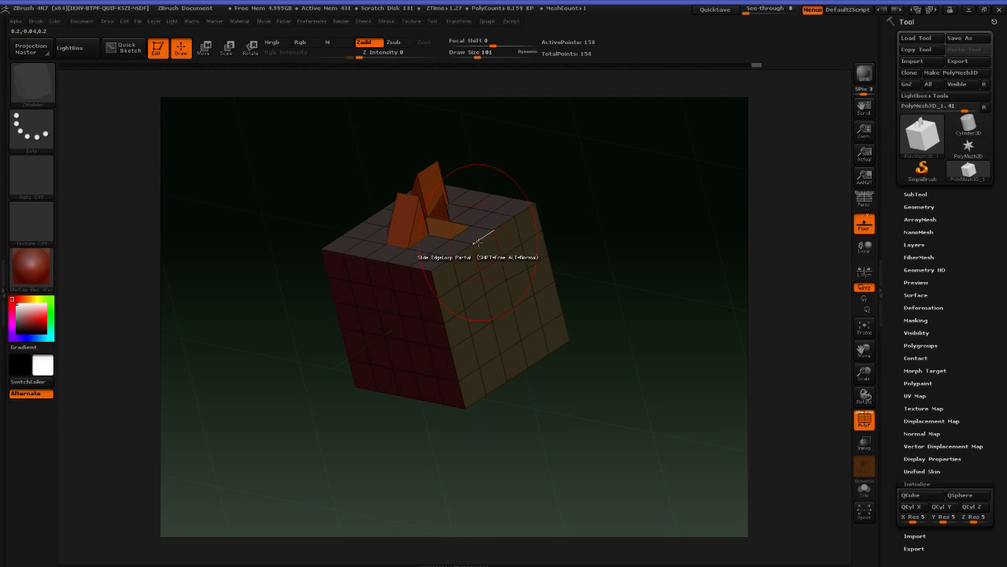
drag(477, 242, 483, 252)
Try sliding the cube's outer corner edge loop with EdgeLoop Partial, and undo the slide
drag(562, 238, 593, 274)
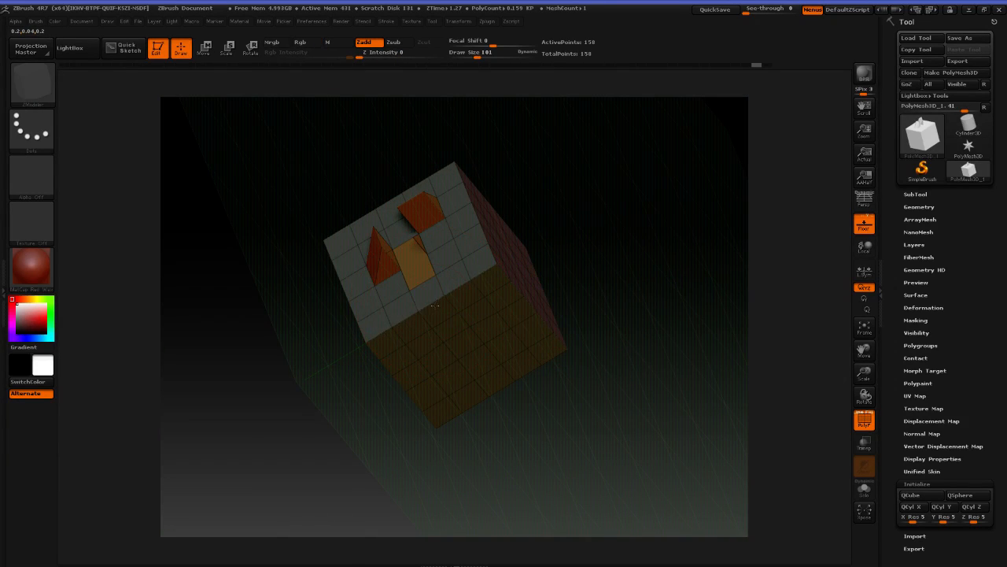
drag(581, 309, 476, 285)
drag(630, 350, 674, 330)
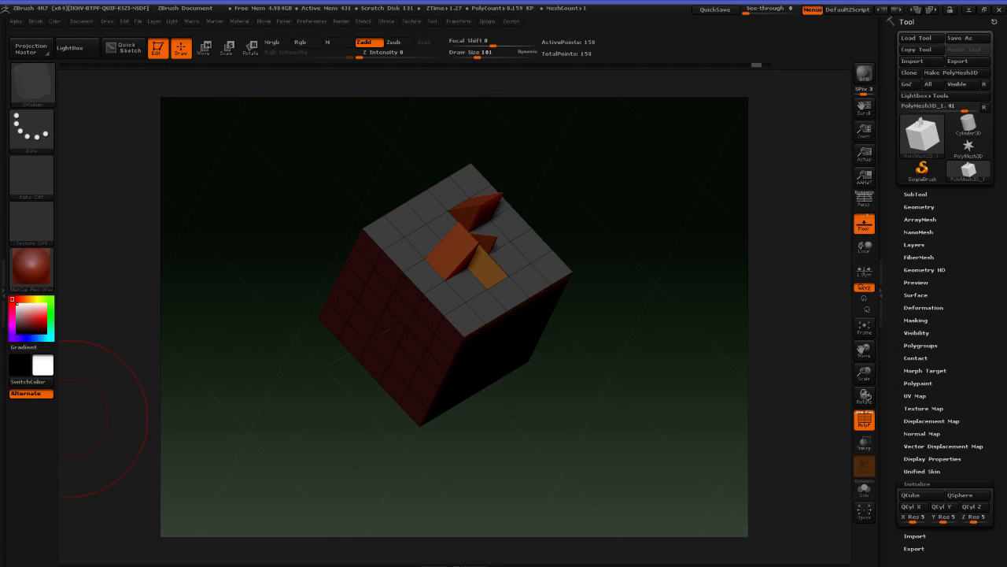
drag(336, 270, 324, 218)
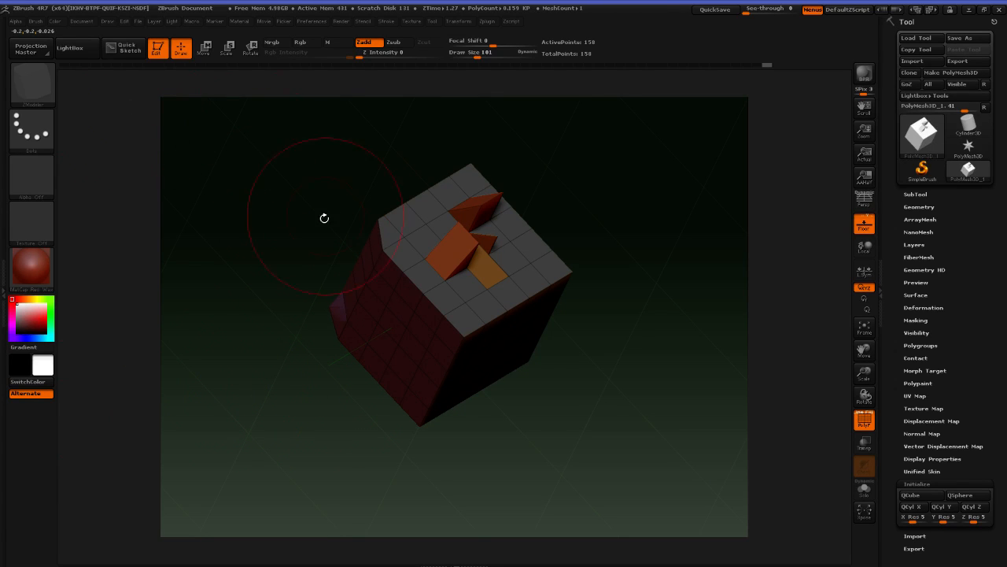
key(ctrl+z)
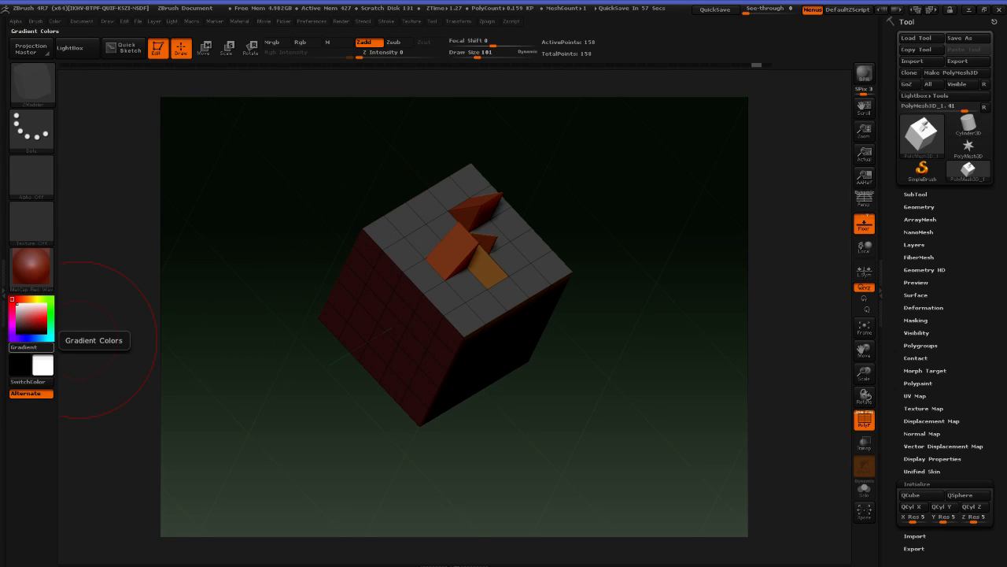
Switch to the browser documentation, read the Spin and Split edge actions, and return to ZBrush
key(alt+Tab)
scroll(520, 355, down, 2)
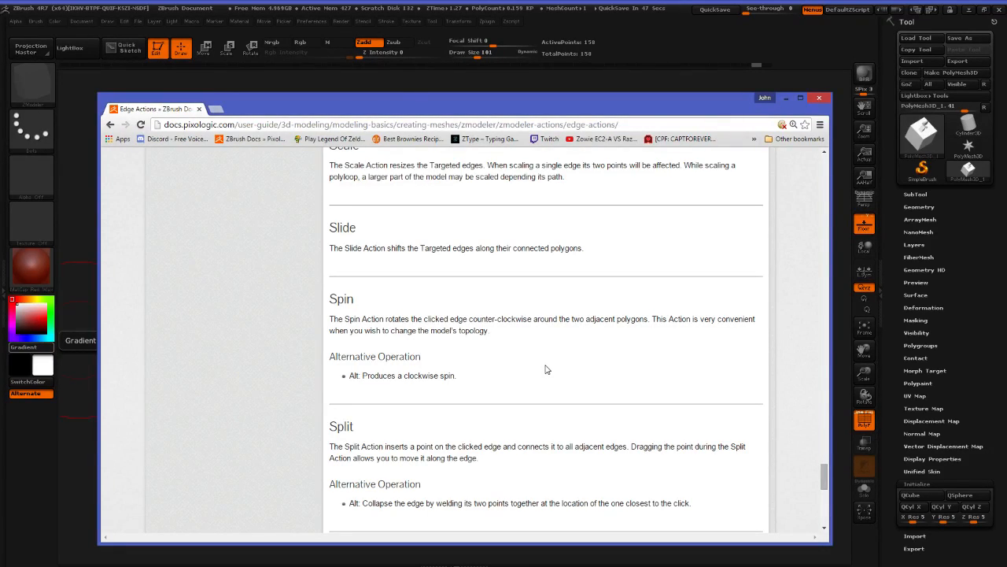
click(356, 83)
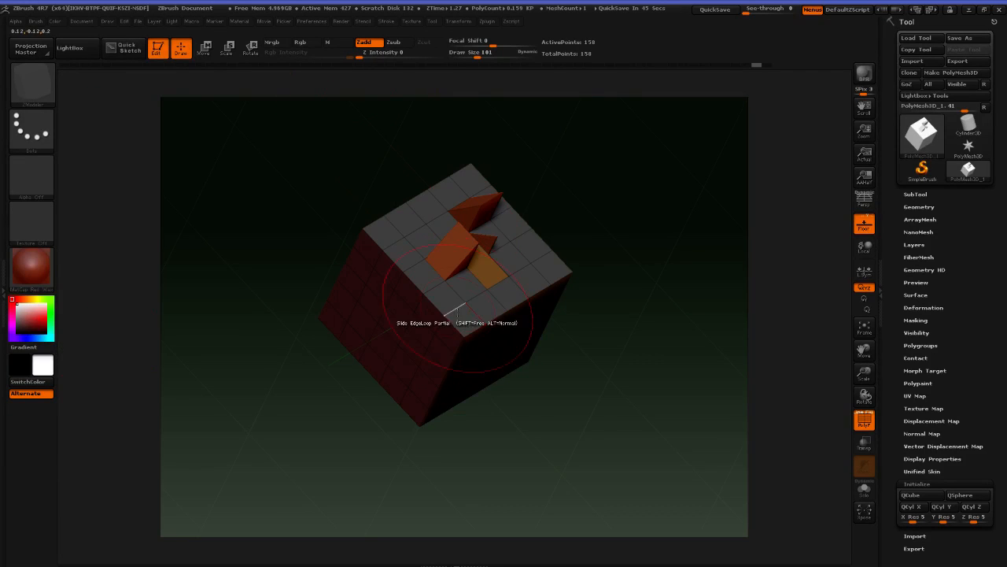
Reinitialize the spiked mesh as a fresh QCube with a resolution of 5 on each axis
drag(584, 400, 606, 246)
click(910, 494)
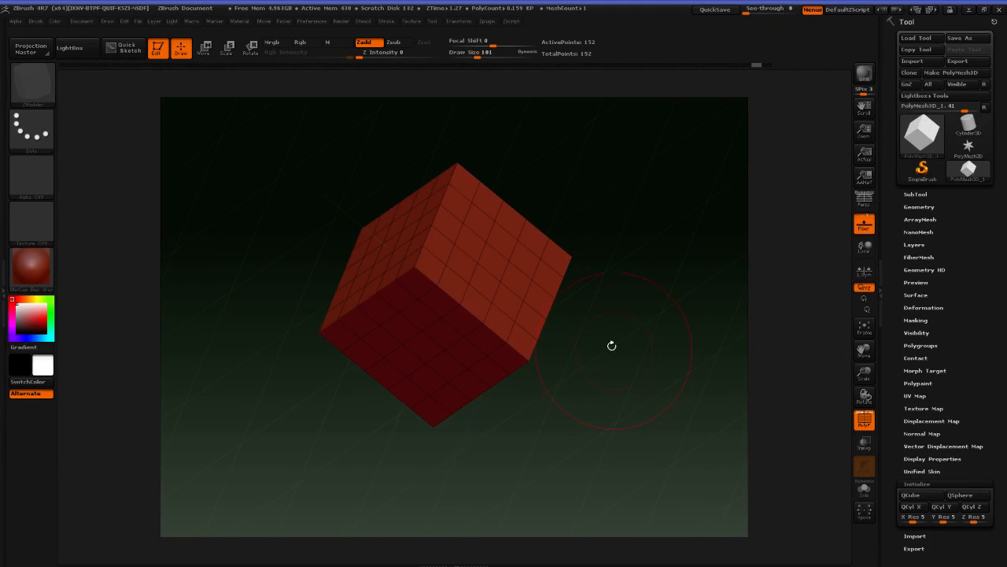
drag(612, 344, 637, 299)
click(911, 494)
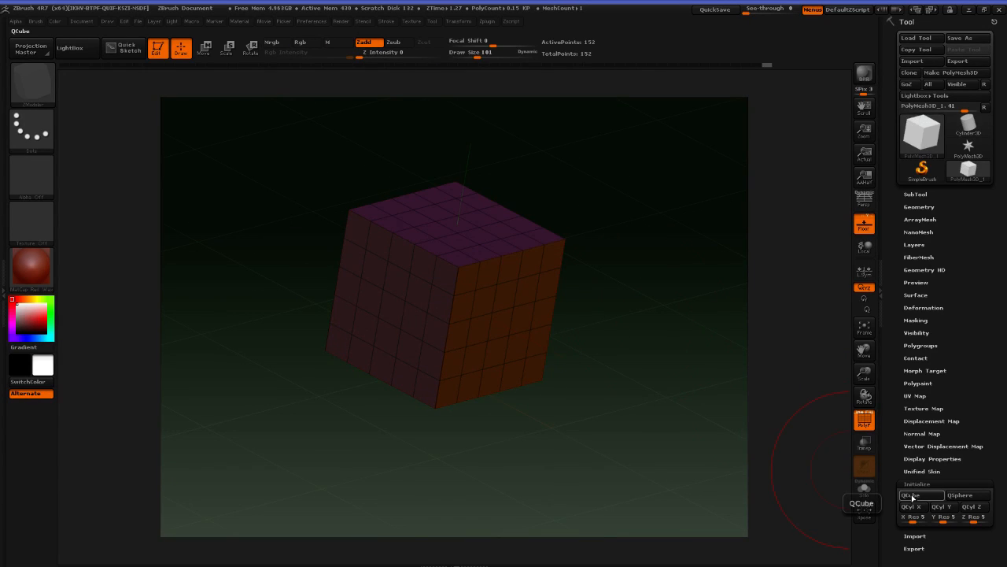
Set the edge action to Spin, spin one edge on the cube's upper rim, undo it, and try spinning another rim edge
key(space)
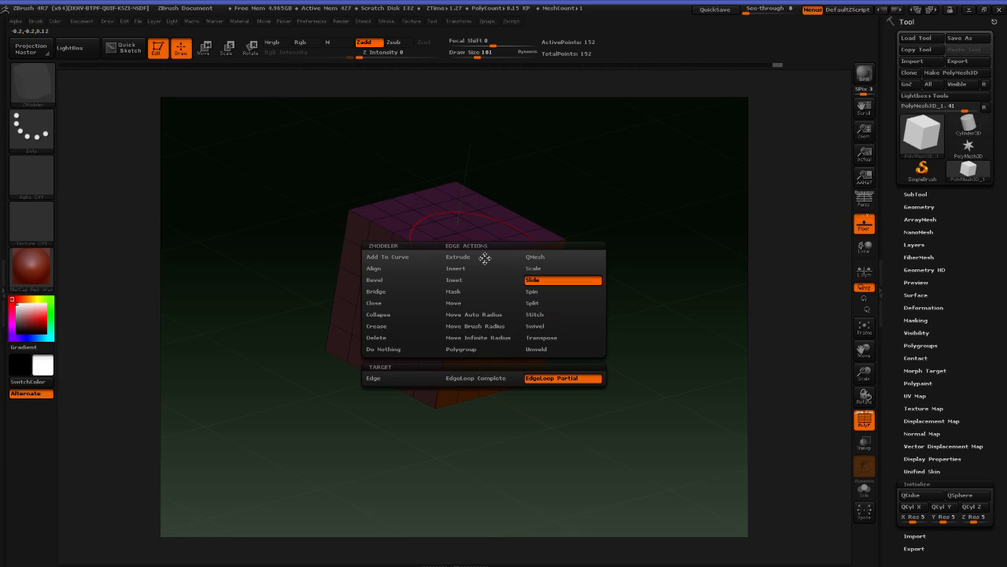
click(533, 291)
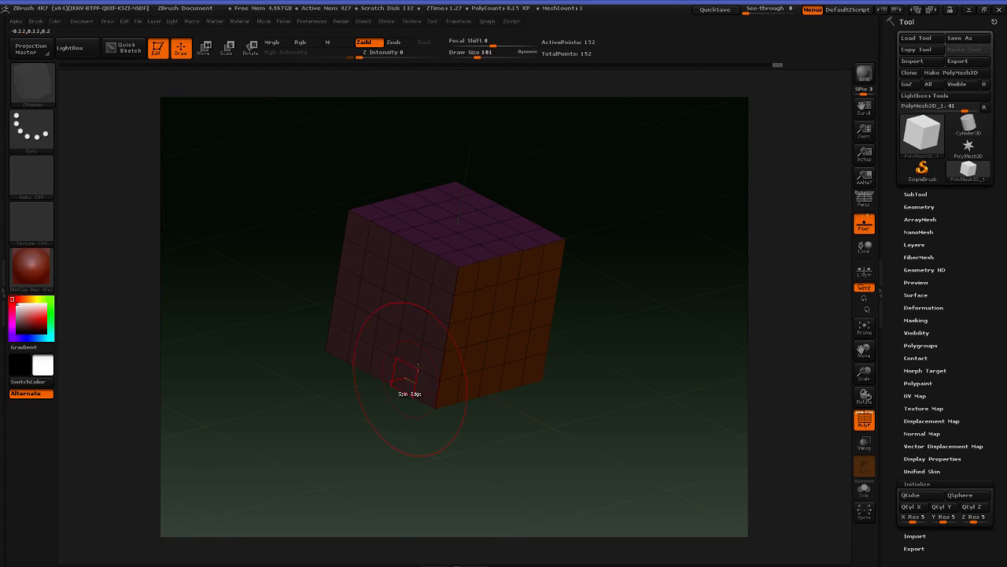
click(513, 254)
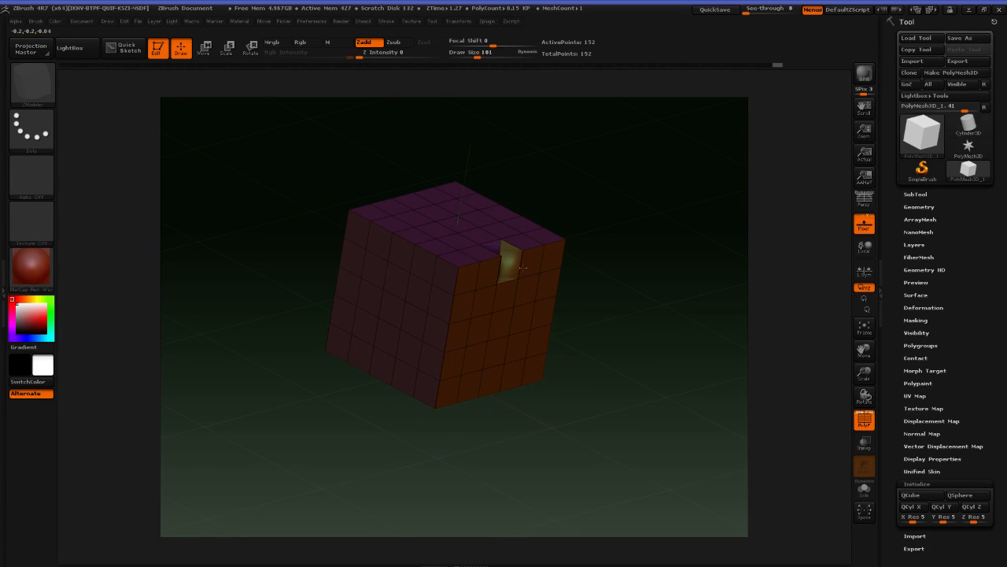
mouse_move(621, 243)
mouse_down()
mouse_move(585, 252)
mouse_move(596, 263)
mouse_move(605, 254)
mouse_move(590, 282)
mouse_move(648, 275)
mouse_move(719, 299)
mouse_move(684, 292)
mouse_move(657, 263)
mouse_move(636, 263)
mouse_up()
key(ctrl+z)
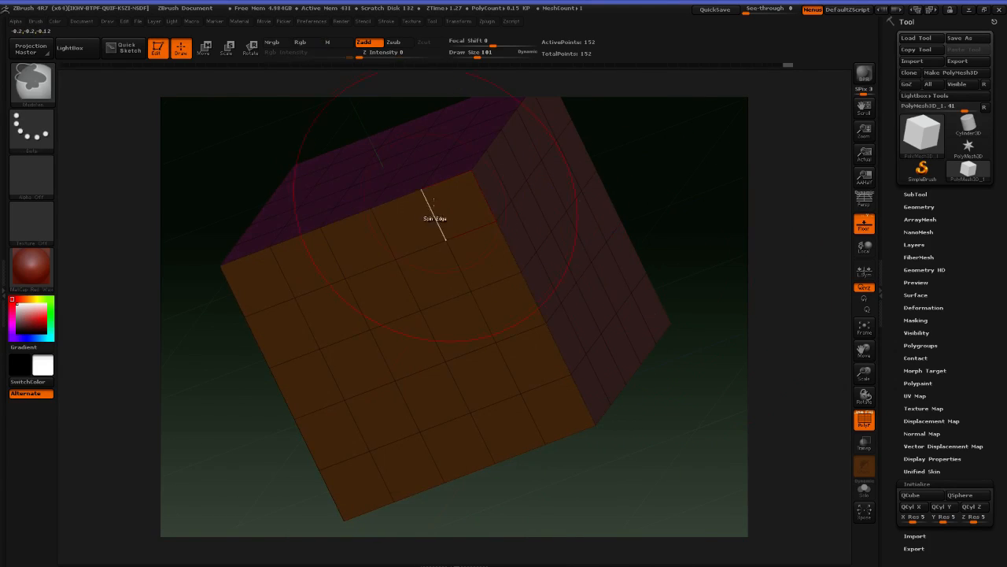
click(407, 192)
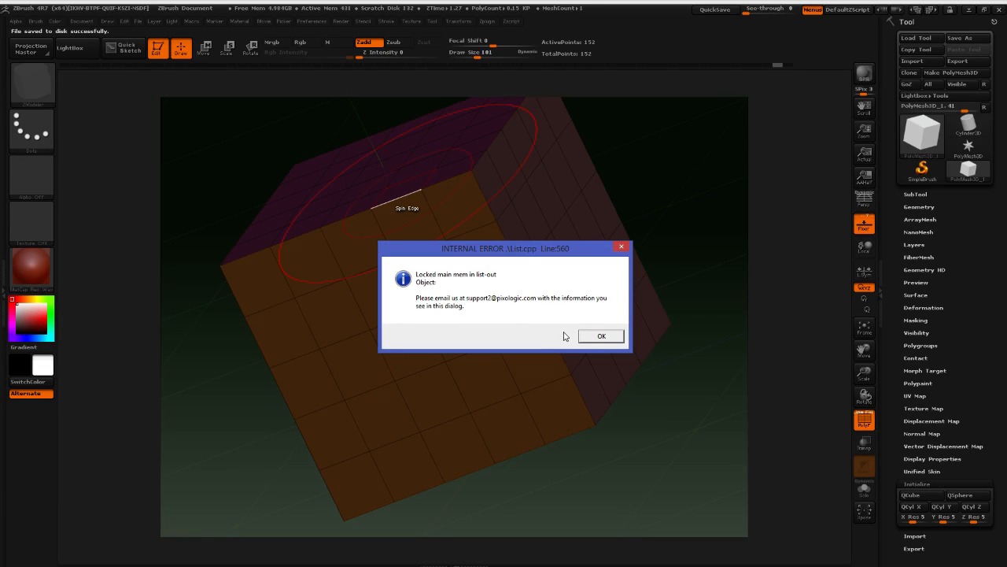
Dismiss the two crash dialogs and move the Task Manager window off this monitor
click(605, 340)
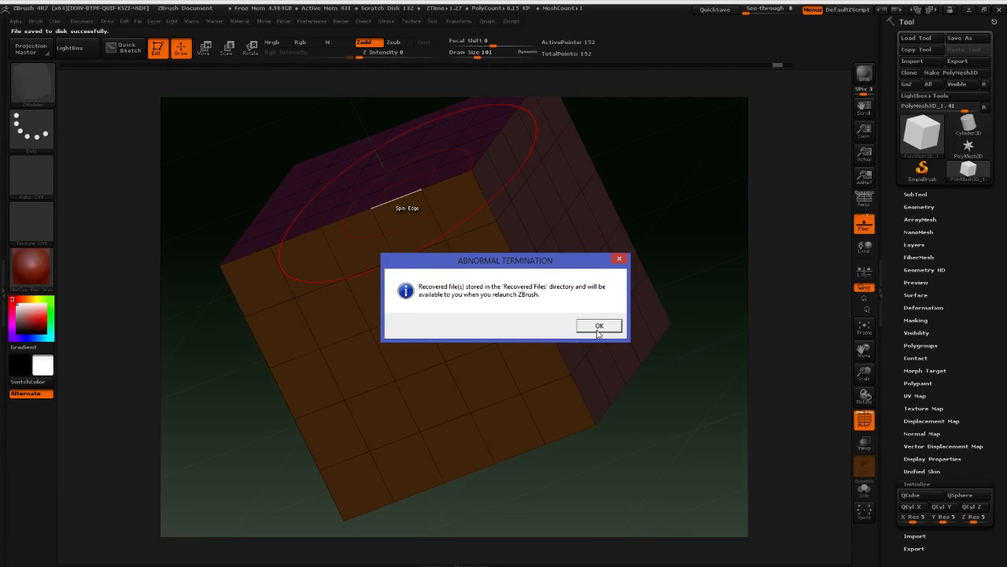
click(598, 326)
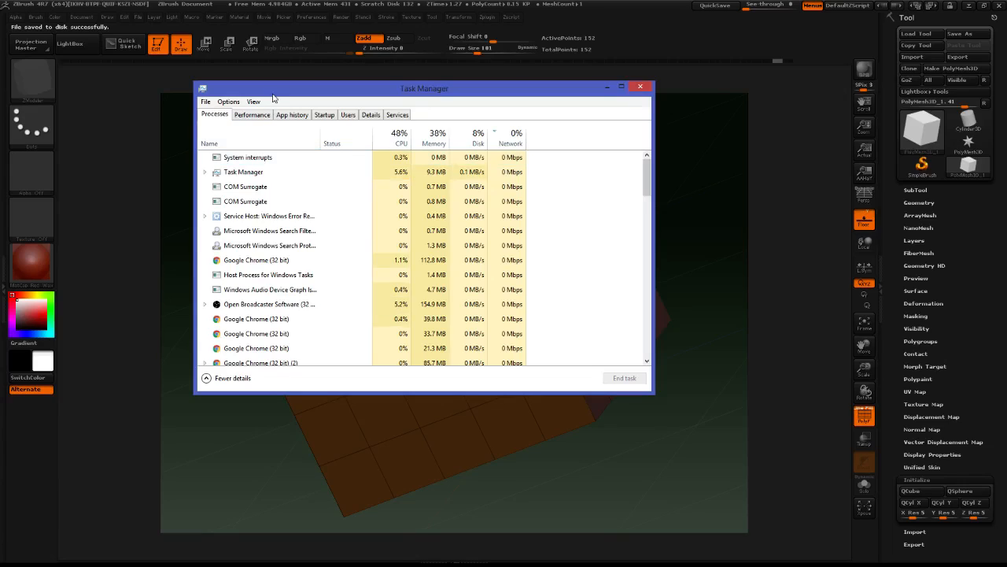
drag(326, 87, 326, 6)
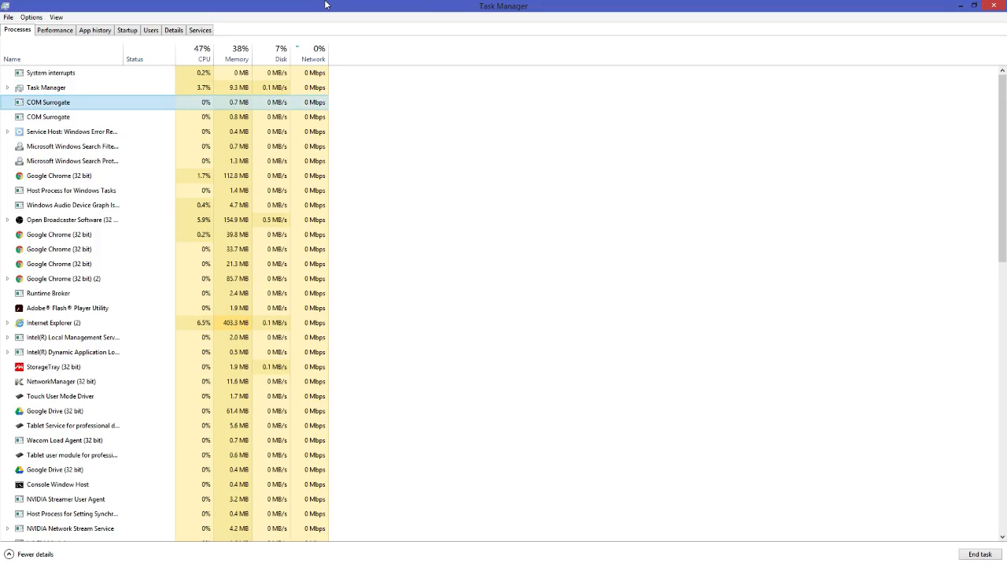
double_click(326, 5)
drag(341, 92, 0, 122)
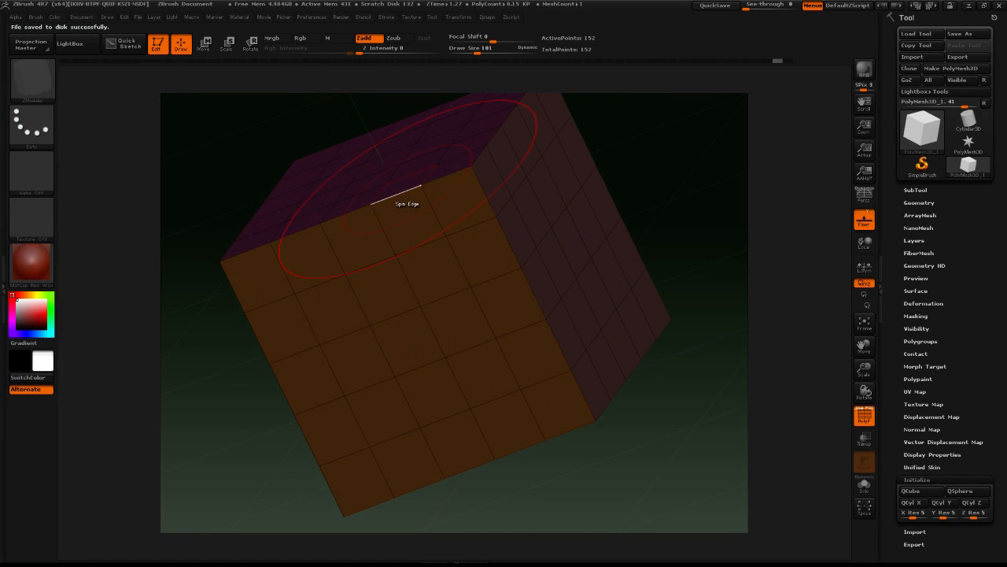
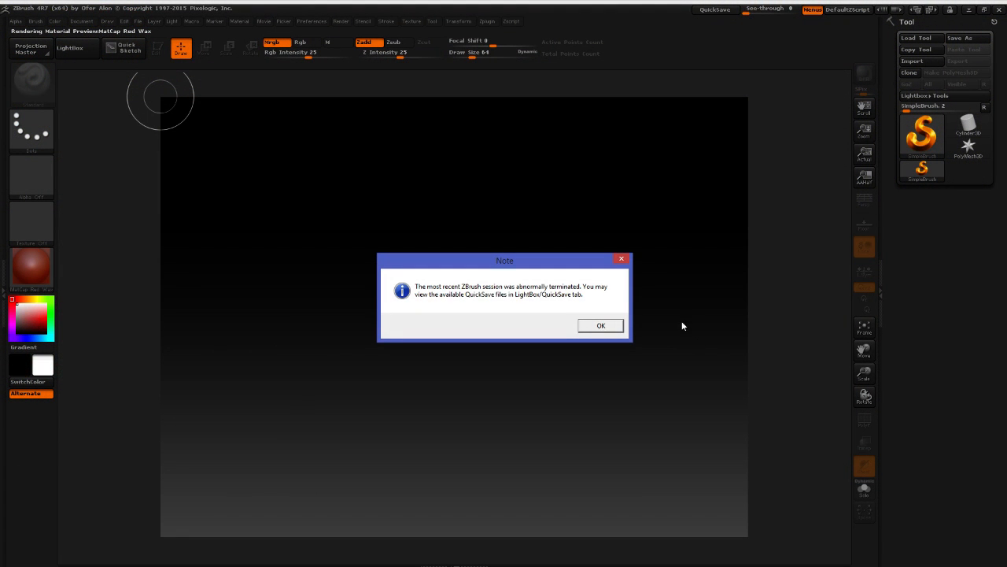
Dismiss the abnormal termination note in the relaunched program, restore its full-screen window, and hide LightBox
click(594, 329)
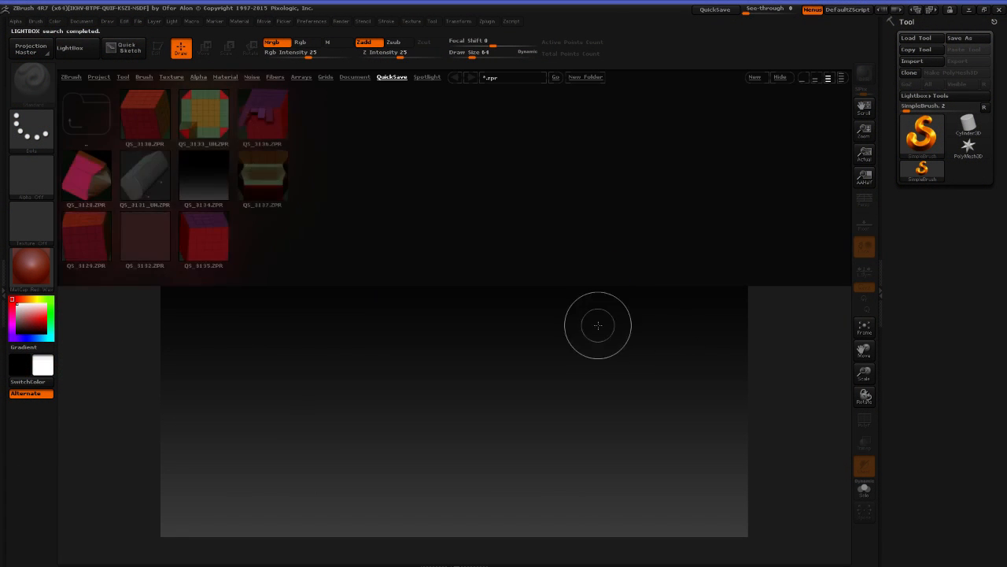
click(983, 11)
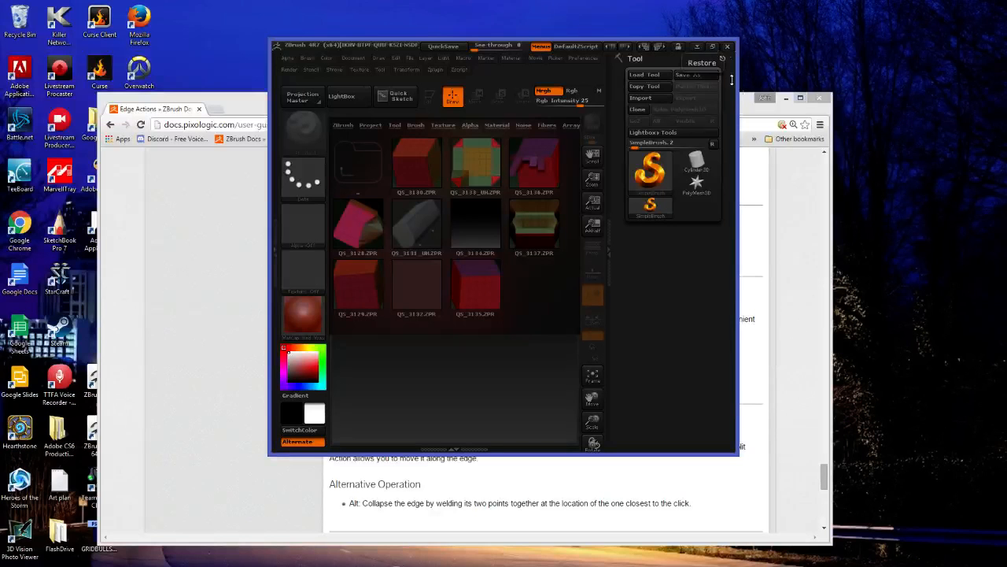
click(714, 47)
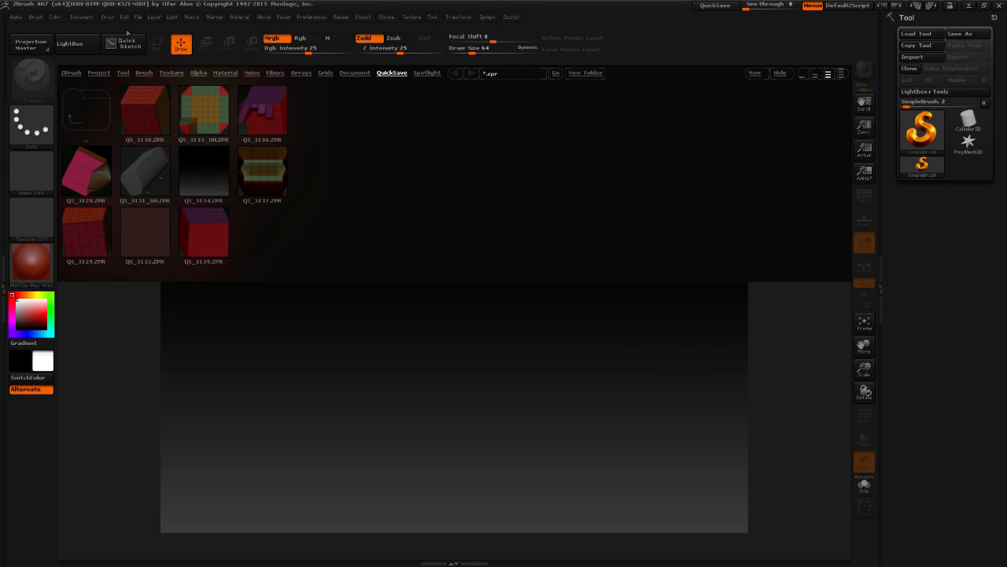
click(76, 44)
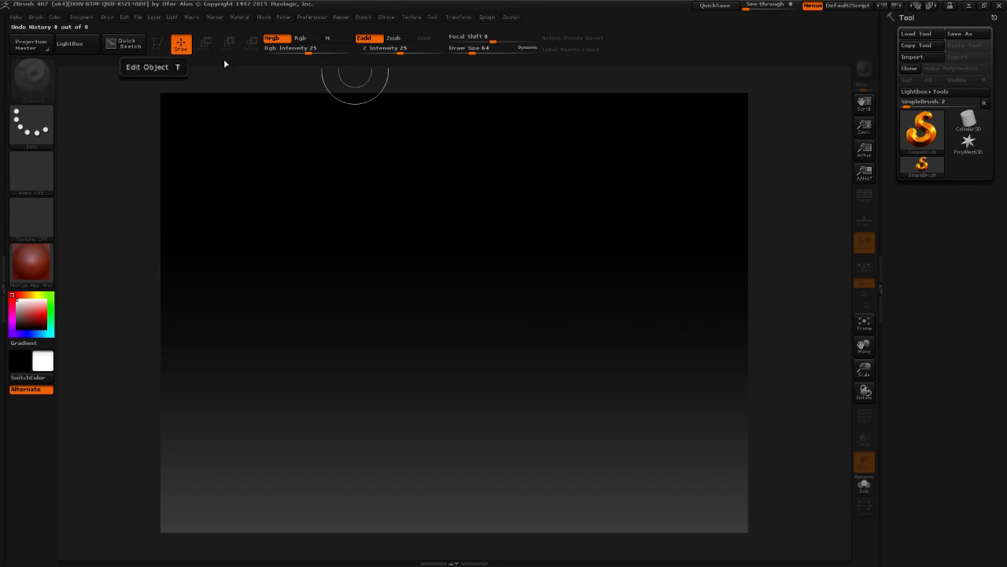
Draw a PolyMesh3D star on the empty canvas and enter Edit mode
click(982, 149)
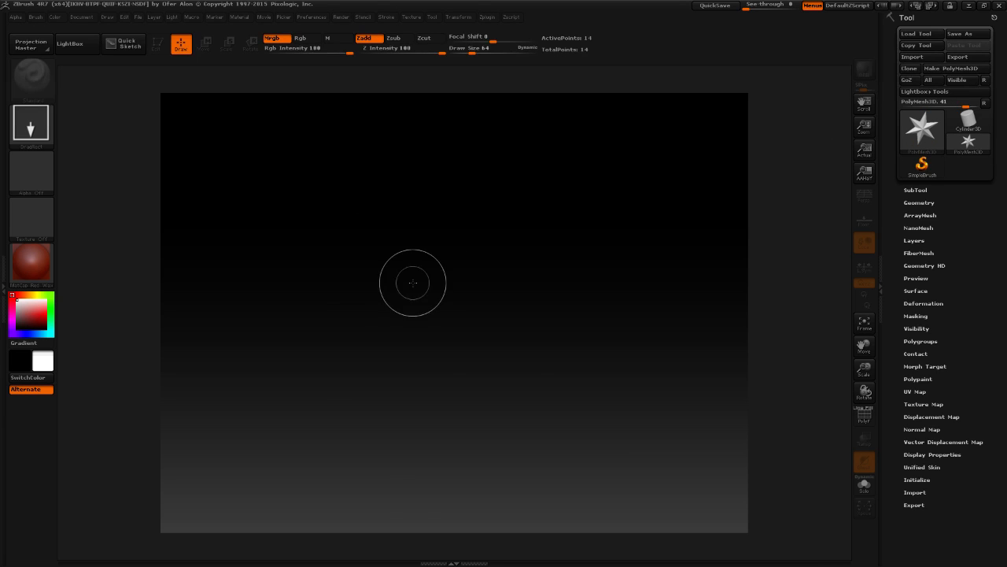
drag(411, 283, 603, 421)
key(t)
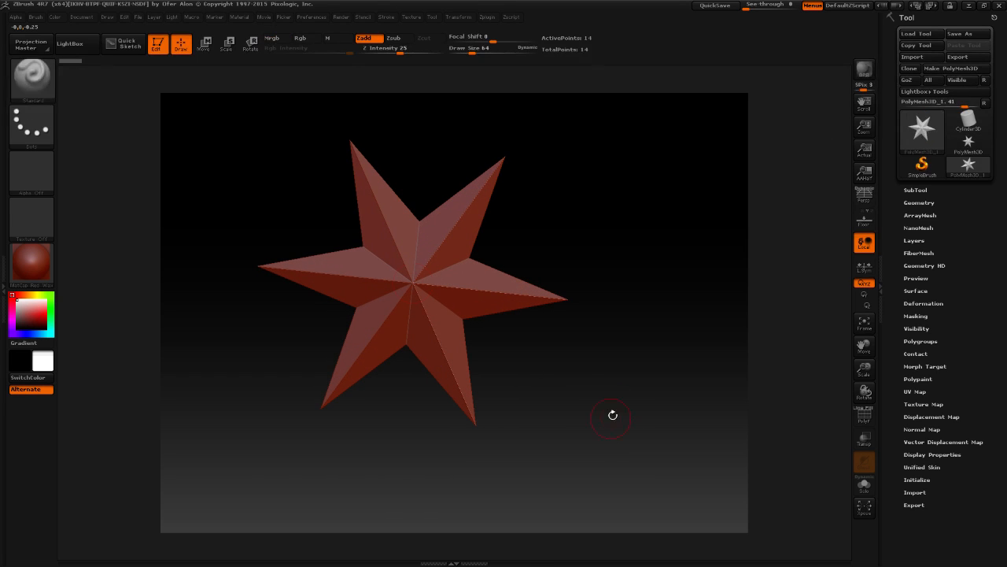
Set the X, Y and Z initialize resolutions to 5 and turn the star into a QCube
click(918, 480)
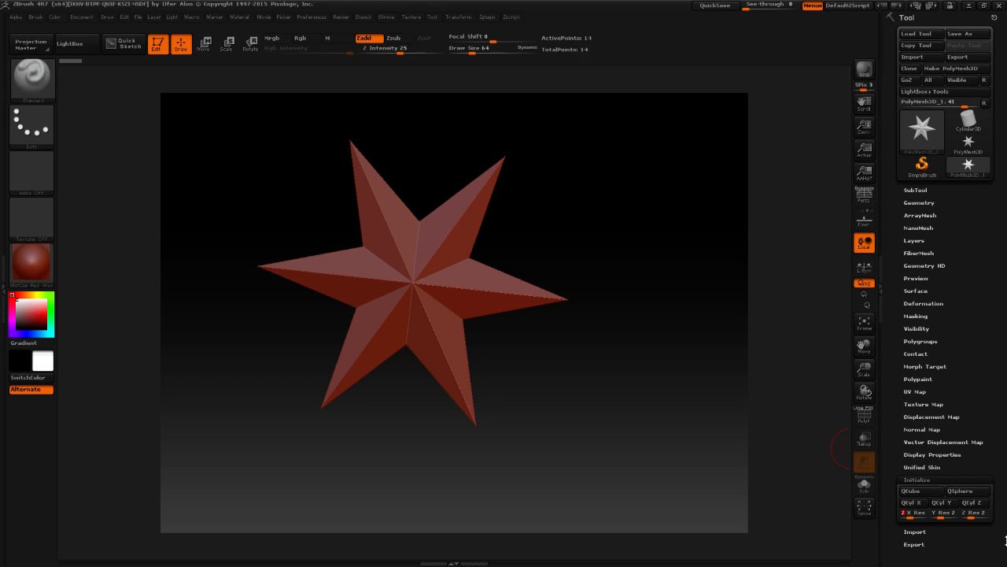
key(Tab)
text(5)
key(Tab)
text(5)
key(Tab)
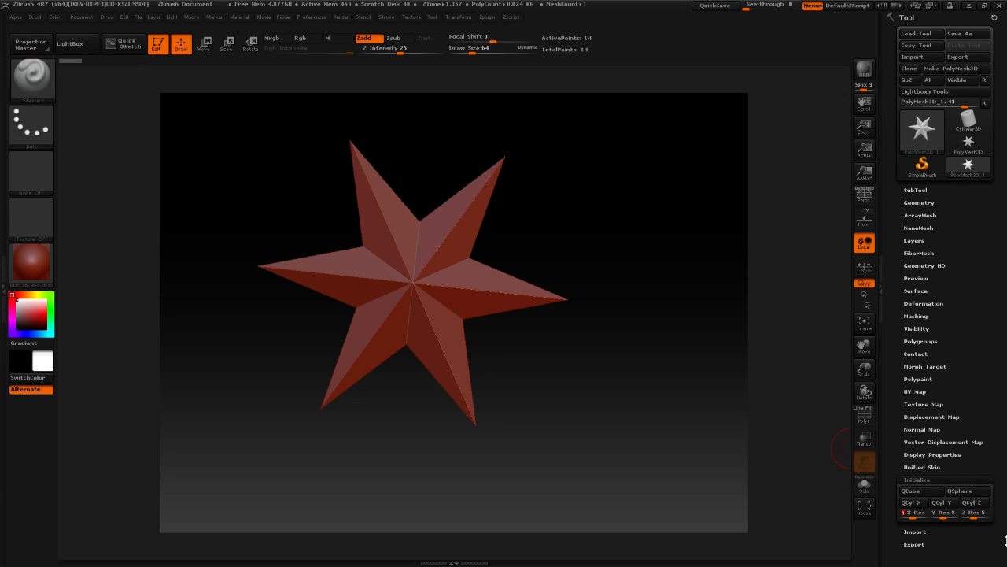
click(911, 491)
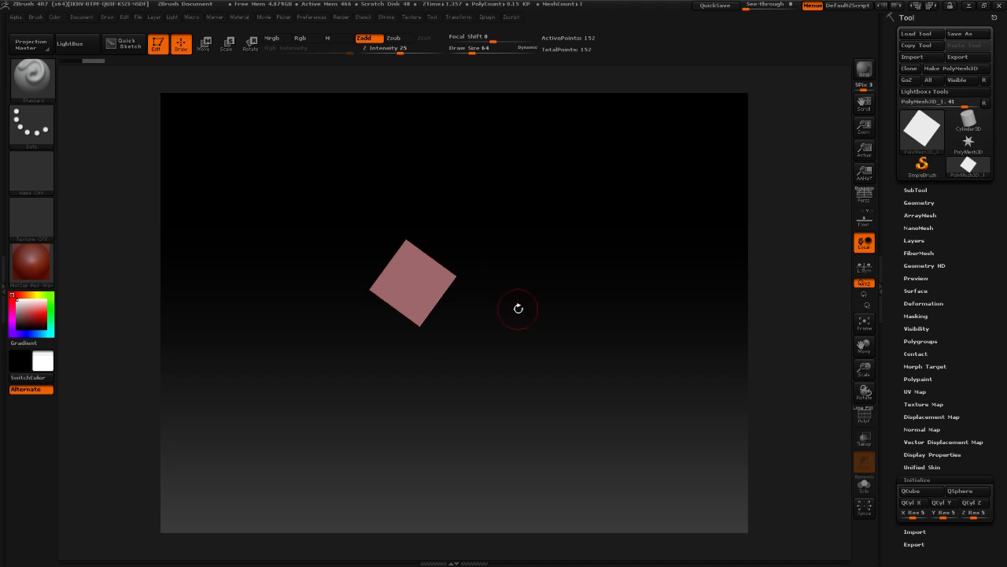
Turn on the floor grid for the new cube and view the cube at an angle
drag(518, 308, 509, 272)
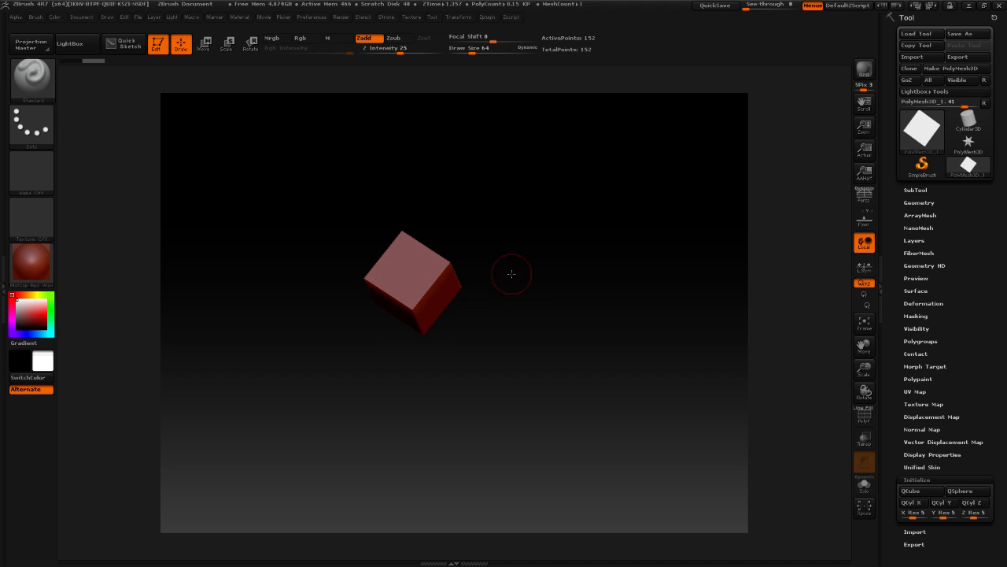
click(867, 224)
drag(604, 338, 615, 361)
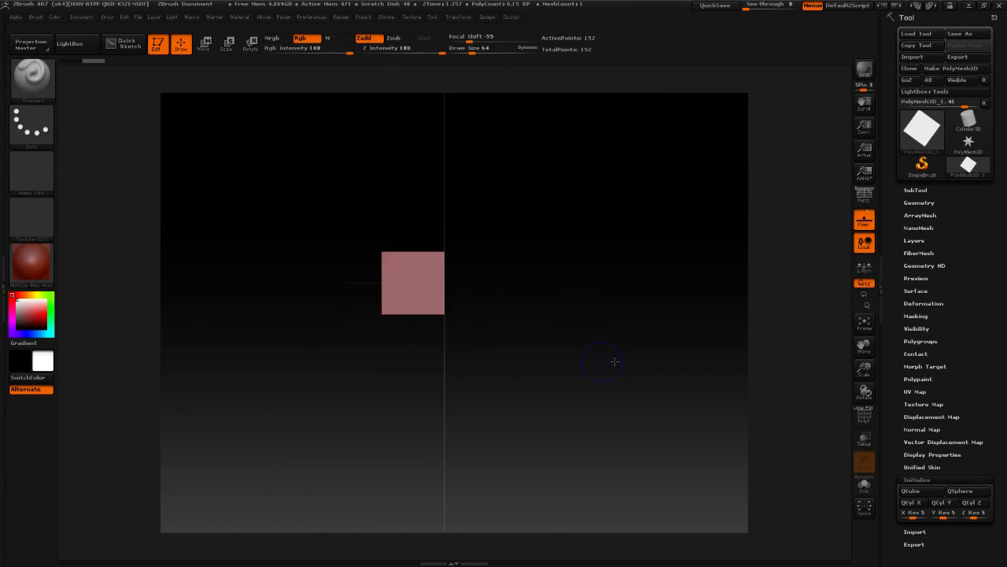
mouse_move(357, 196)
shift+mouse_down()
mouse_move(448, 189)
mouse_move(611, 239)
mouse_move(540, 257)
mouse_move(560, 233)
shift+mouse_up()
mouse_move(511, 211)
mouse_down()
mouse_move(540, 250)
mouse_move(526, 271)
mouse_move(513, 265)
mouse_up()
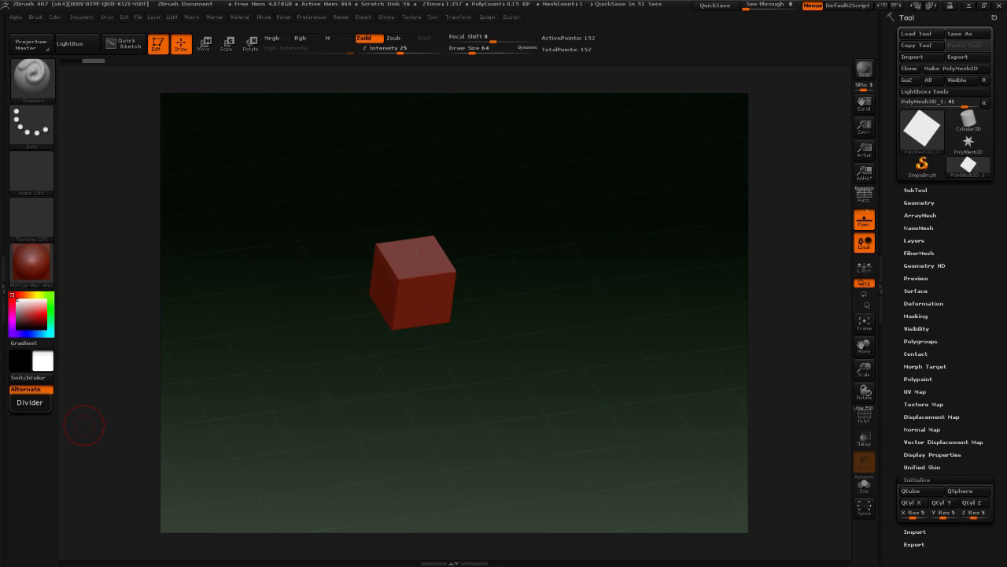
Bring up the browser documentation on edge actions and move its window off the canvas onto the other monitor
key(alt+Tab)
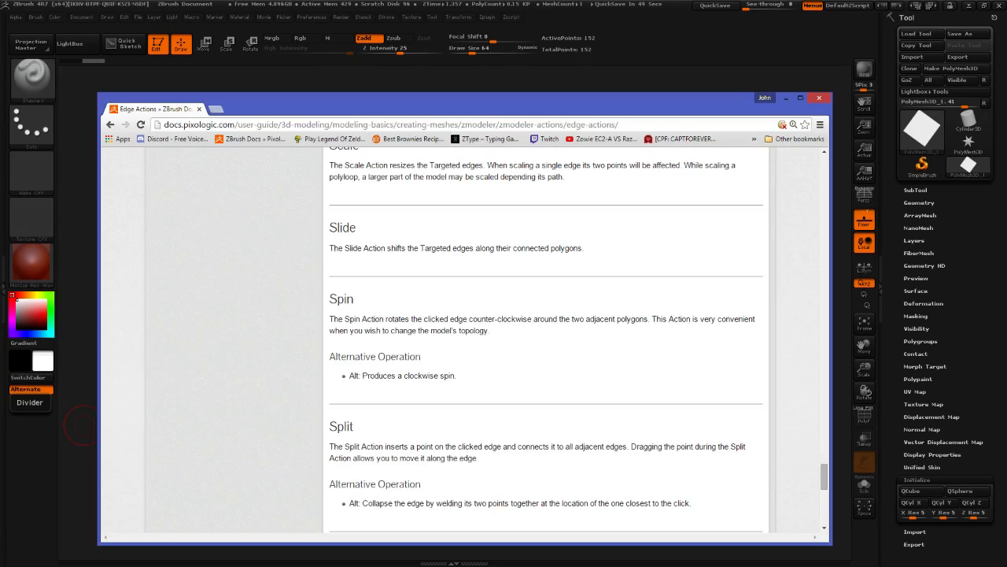
drag(338, 98, 0, 37)
drag(0, 236, 0, 236)
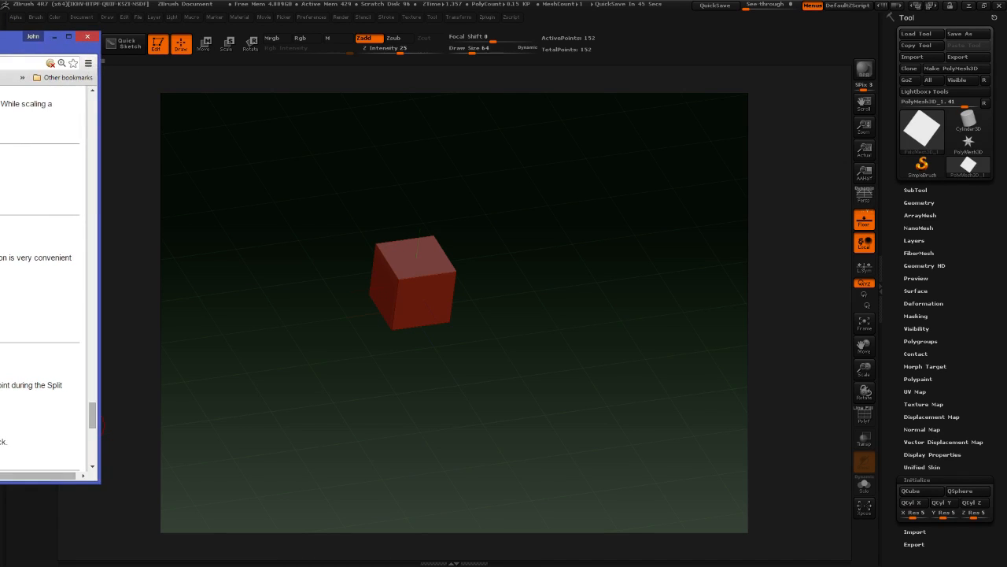
drag(0, 37, 0, 41)
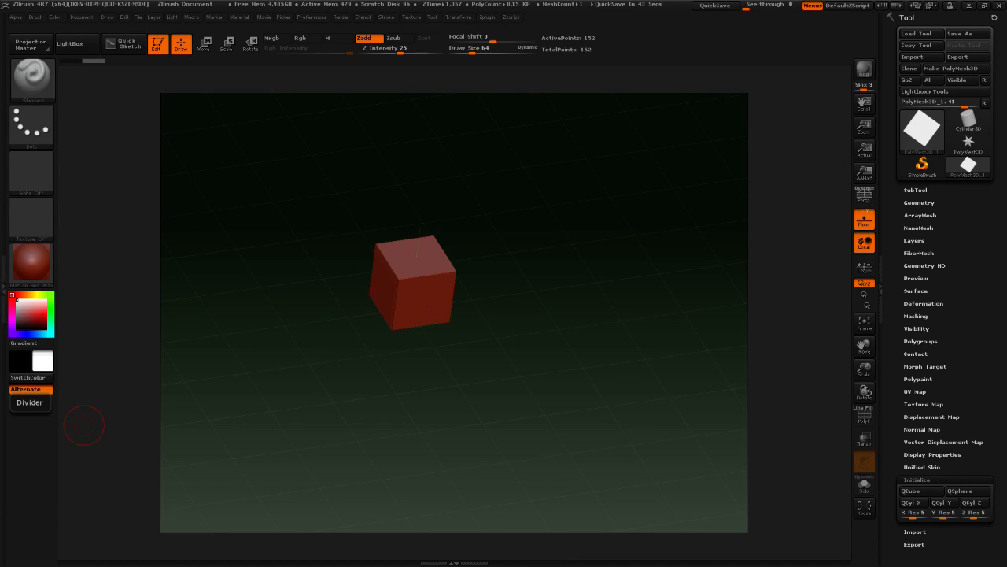
Turn on PolyFrame to display the cube's polygon edges and bring the cube closer in view
drag(520, 224, 550, 232)
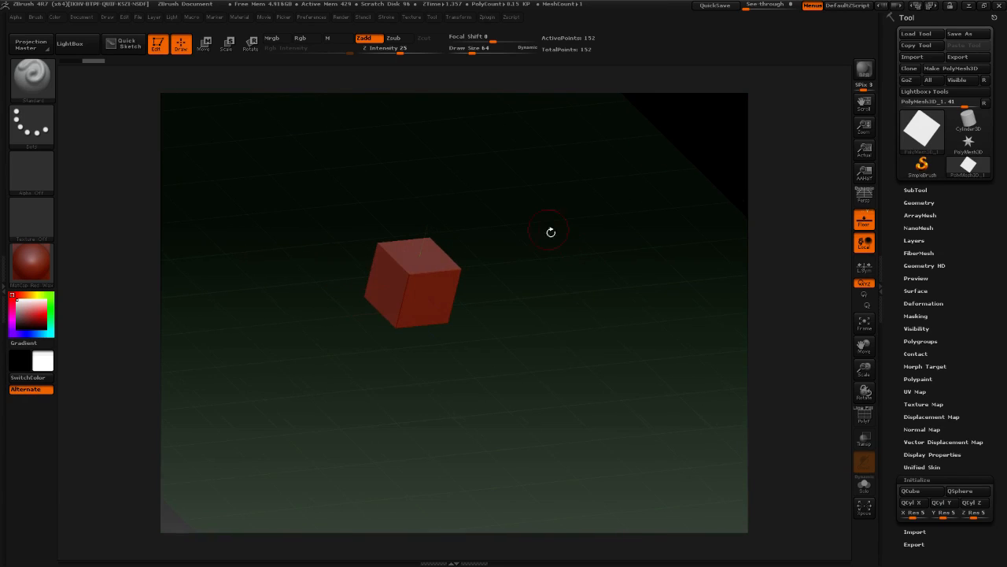
click(879, 409)
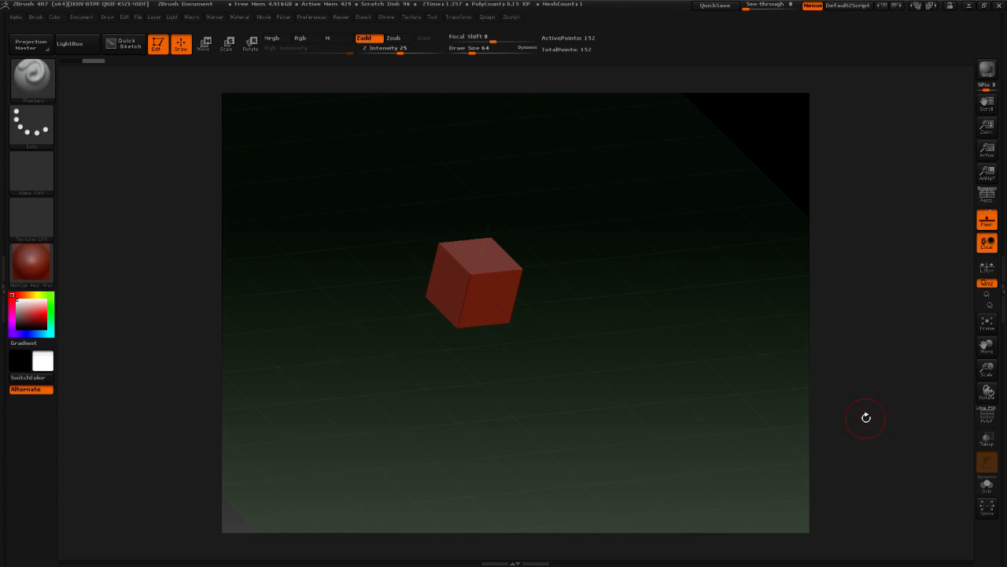
click(1001, 377)
click(864, 416)
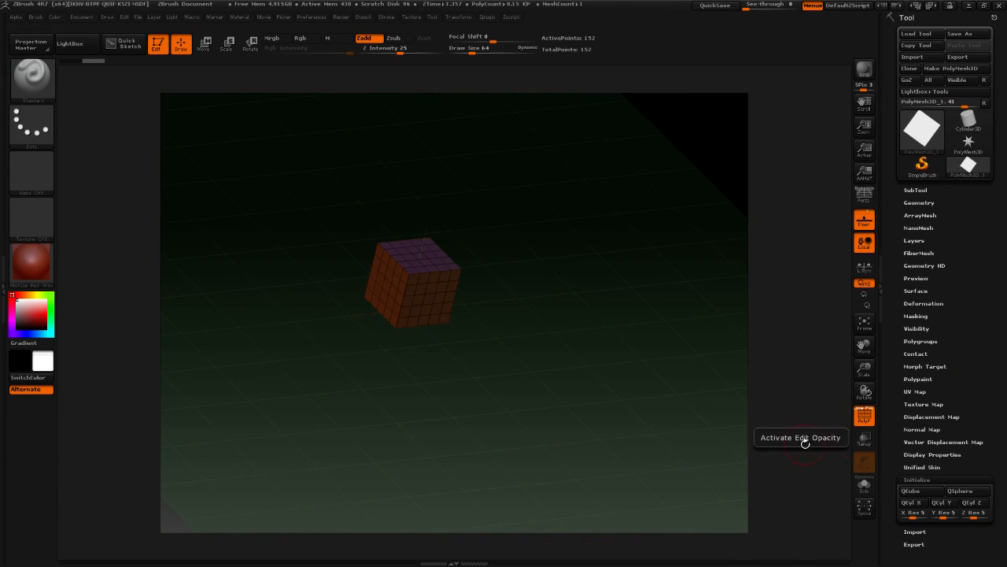
drag(513, 305, 506, 295)
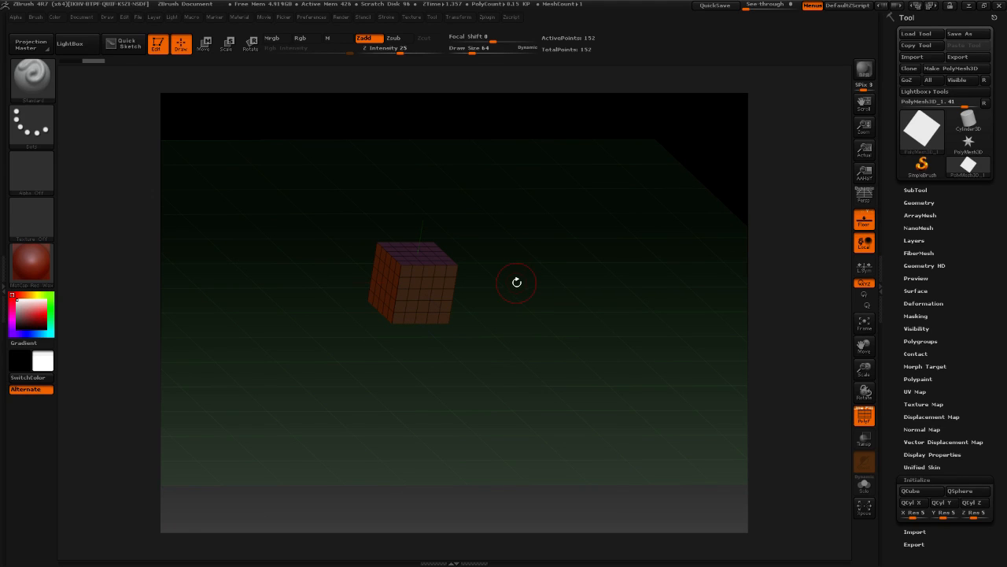
alt+drag(483, 265, 553, 305)
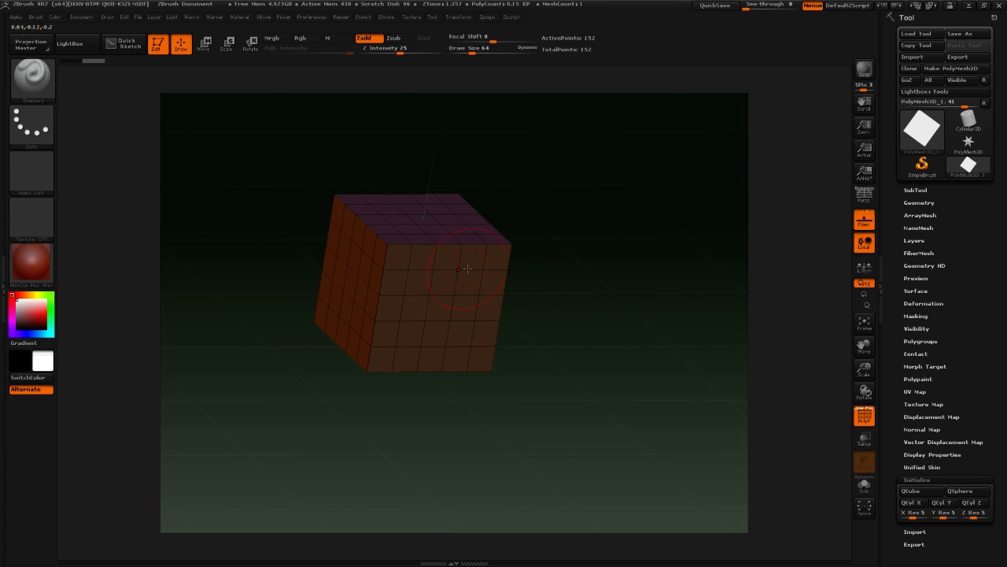
Switch to the ZModeler brush and set its edge action to Spin
key(space)
key(b)
key(z)
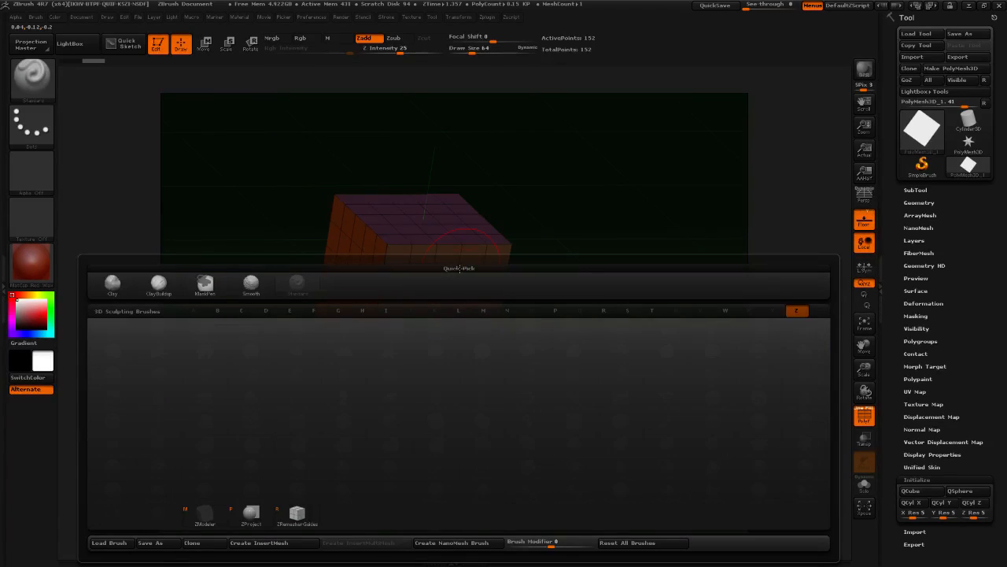
key(m)
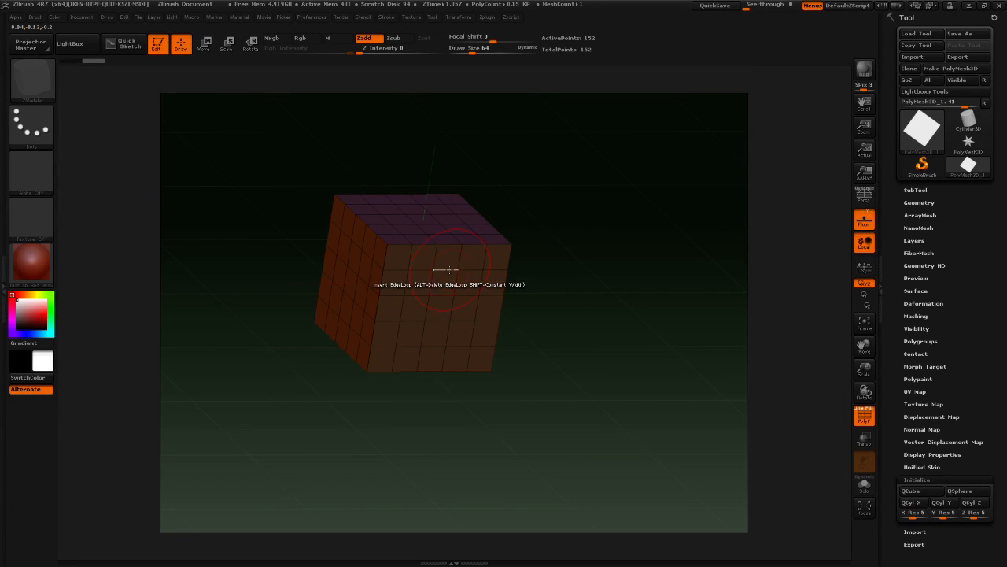
key(space)
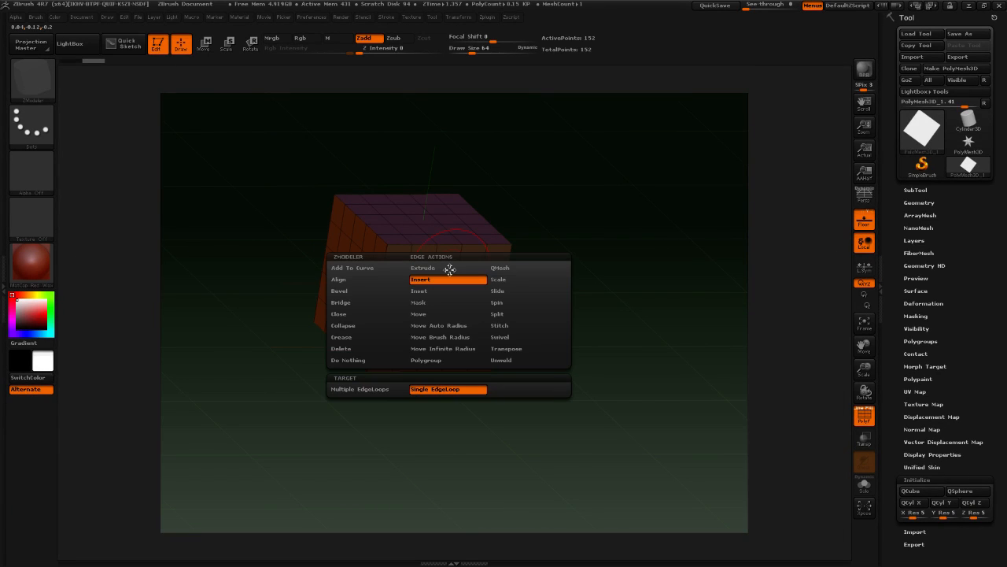
click(354, 390)
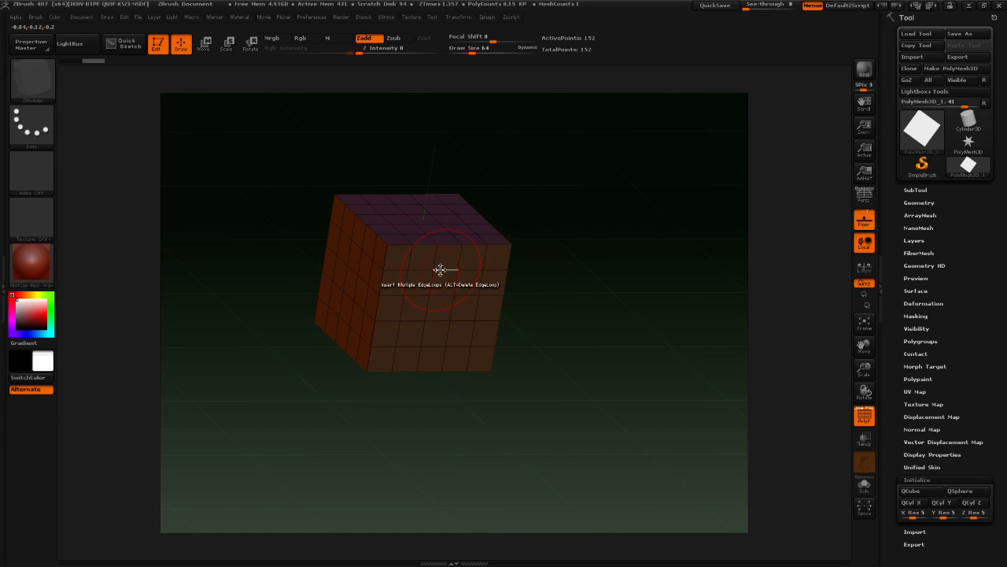
key(space)
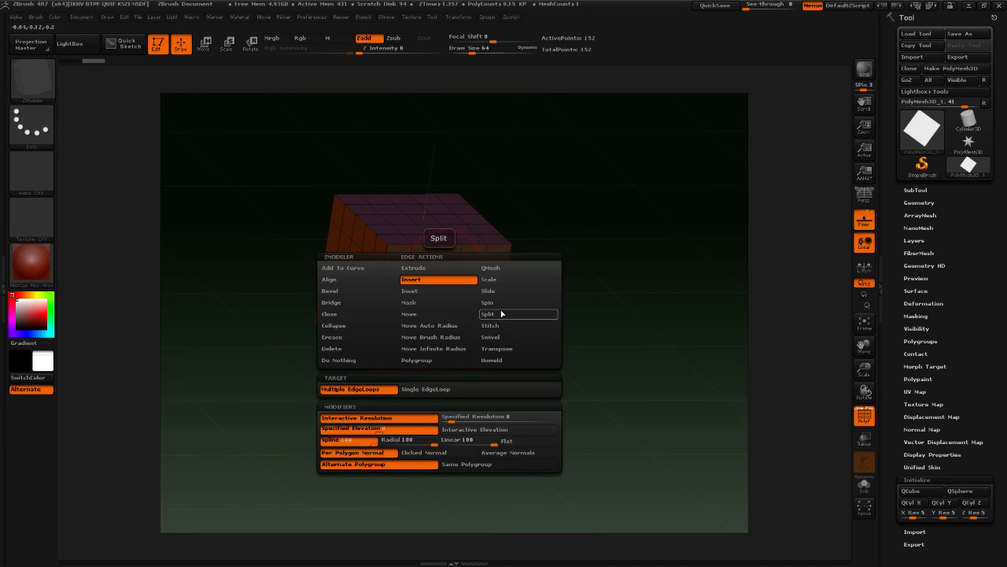
click(501, 304)
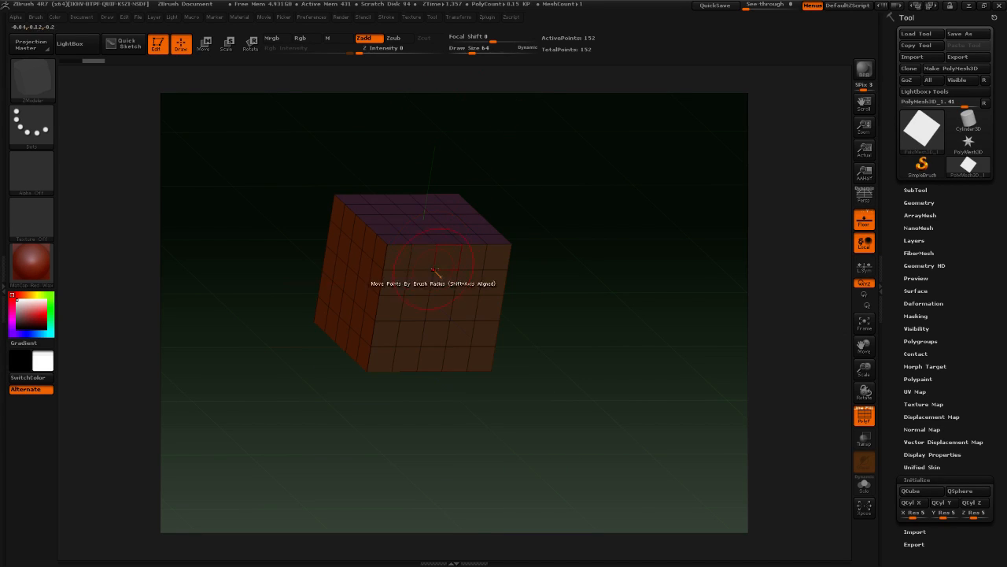
Spin several individual edges on the cube's front face, and close the crashed program
click(462, 281)
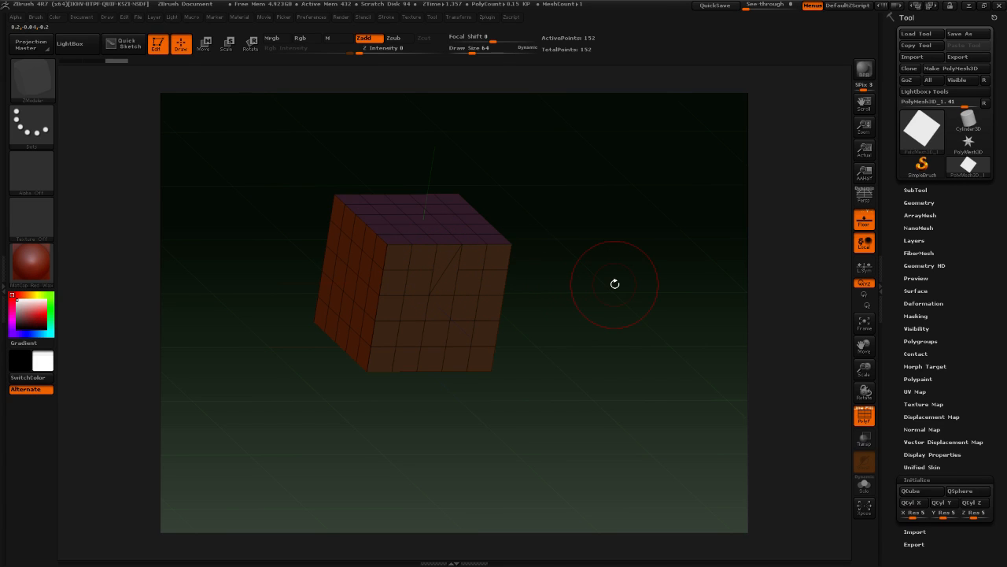
drag(614, 283, 481, 272)
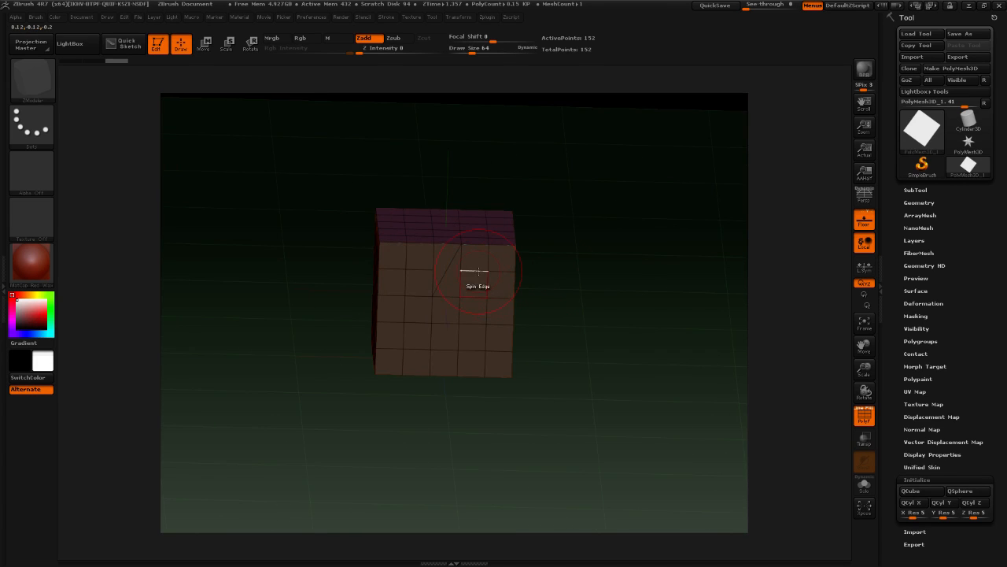
click(470, 289)
click(447, 323)
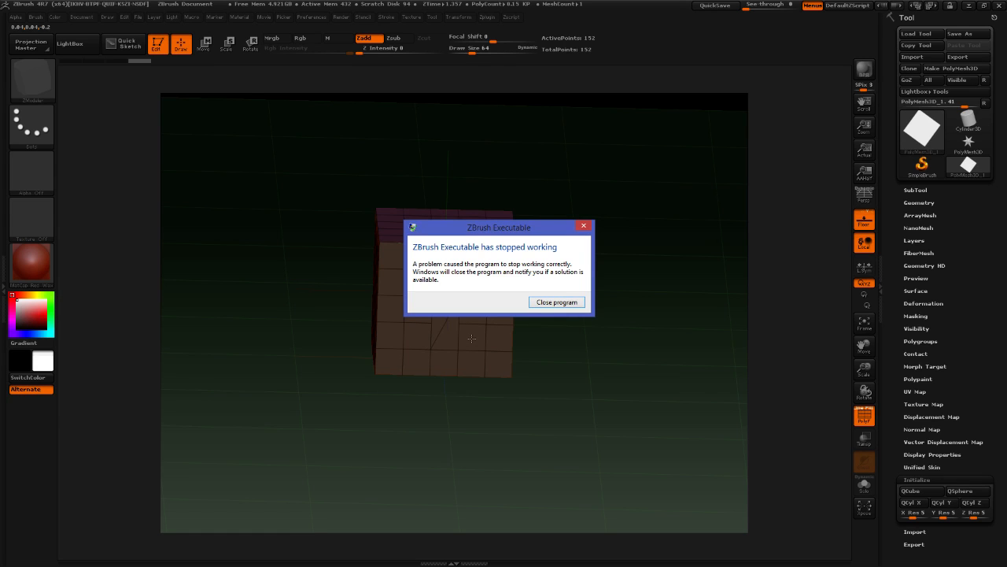
click(556, 302)
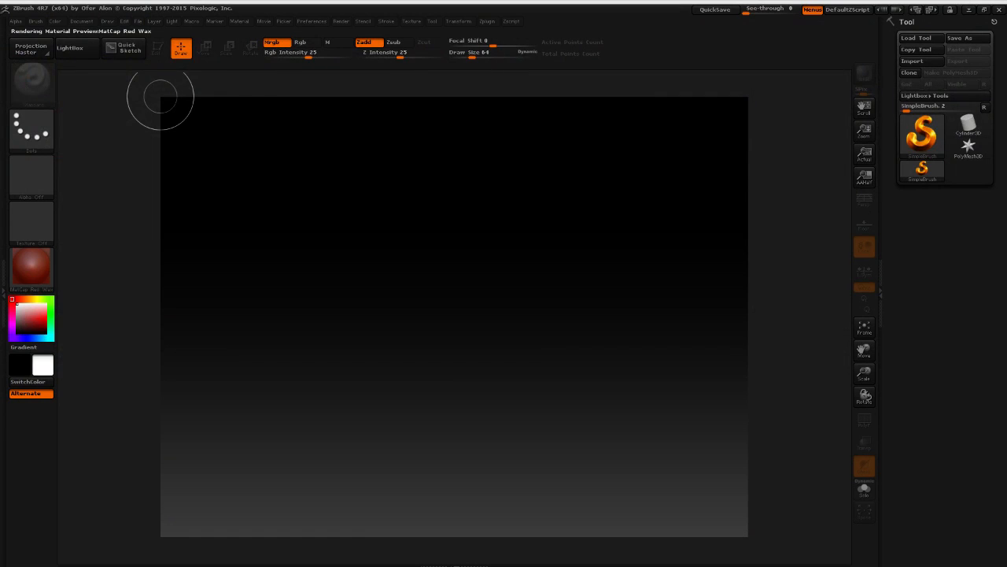
Bring up the browser documentation and highlight the Spin passage on changing the model's topology
drag(0, 49, 362, 62)
drag(391, 282, 425, 292)
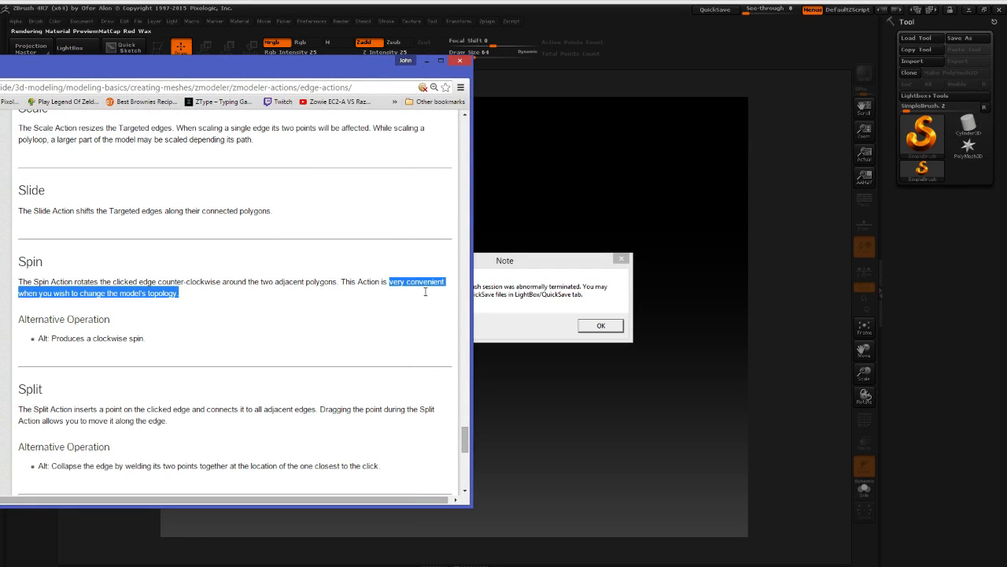
click(558, 351)
Dismiss the abnormal termination note in ZBrush and hide LightBox
click(600, 325)
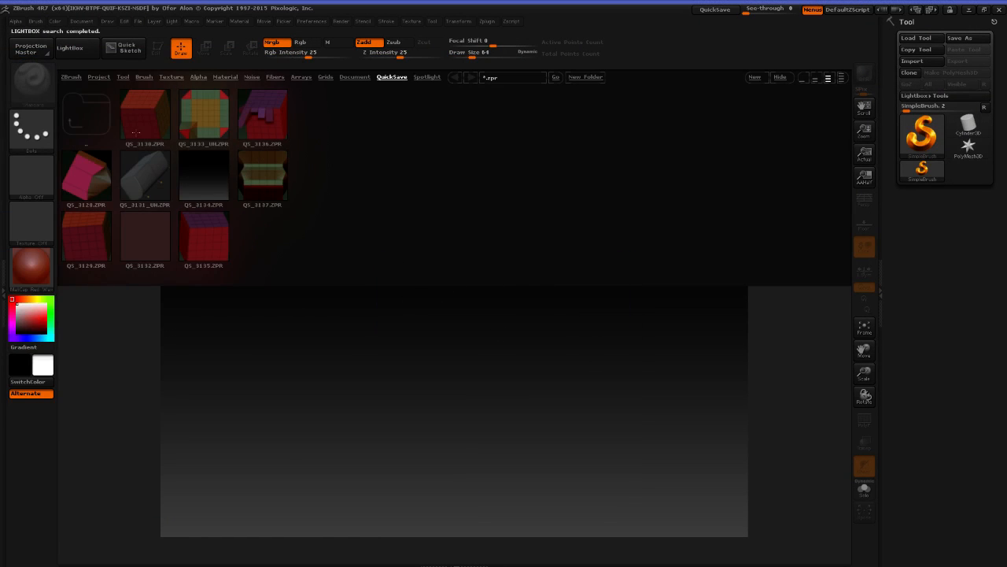
drag(558, 400, 591, 434)
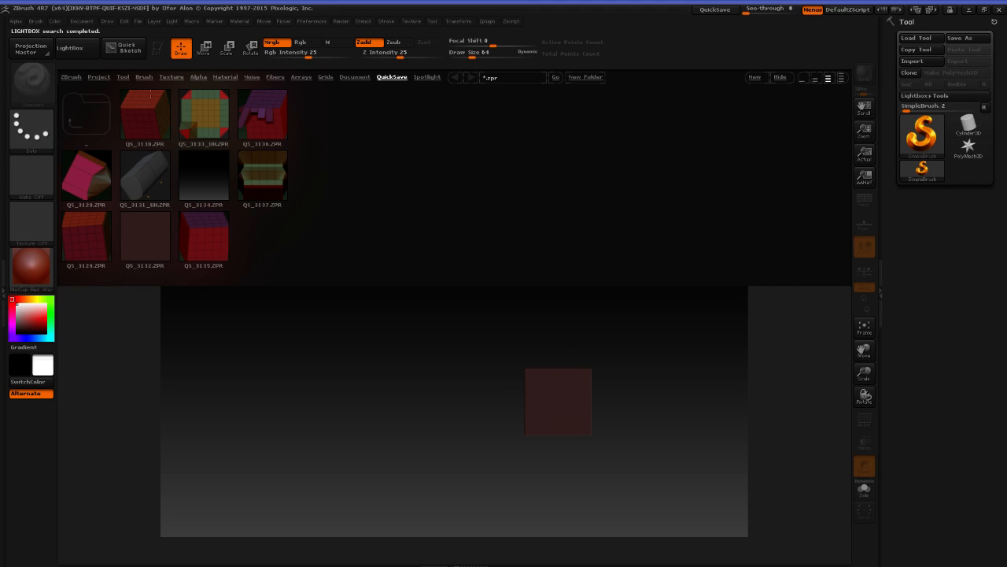
click(69, 47)
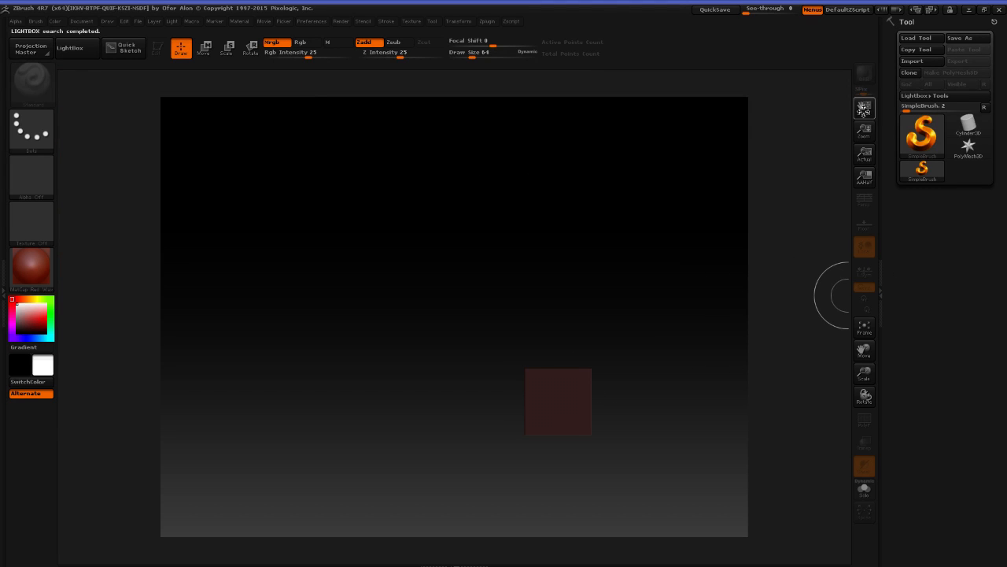
Draw a PolyMesh3D star in the middle of the canvas and initialize the tool as a QCube
click(967, 145)
drag(454, 302, 554, 429)
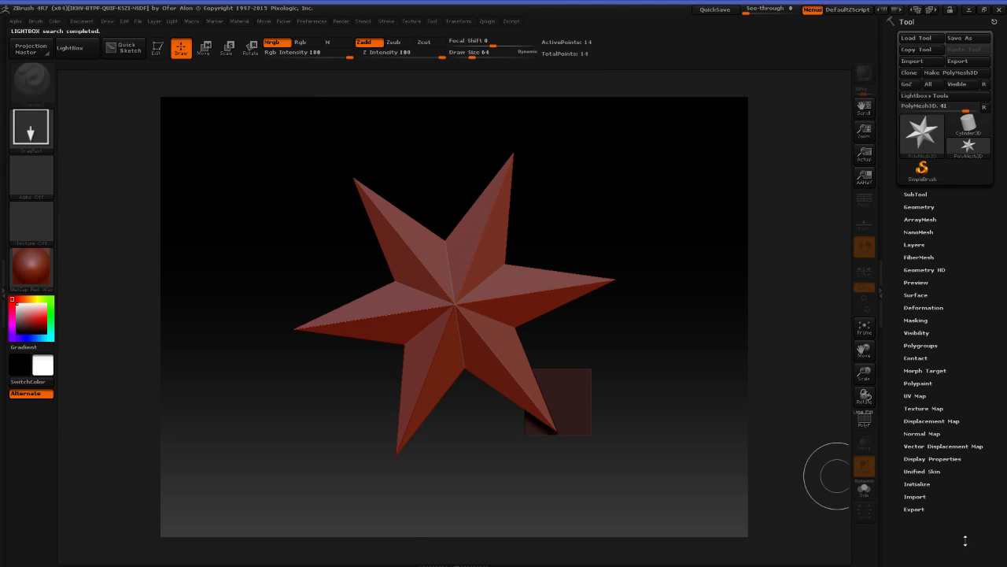
click(916, 483)
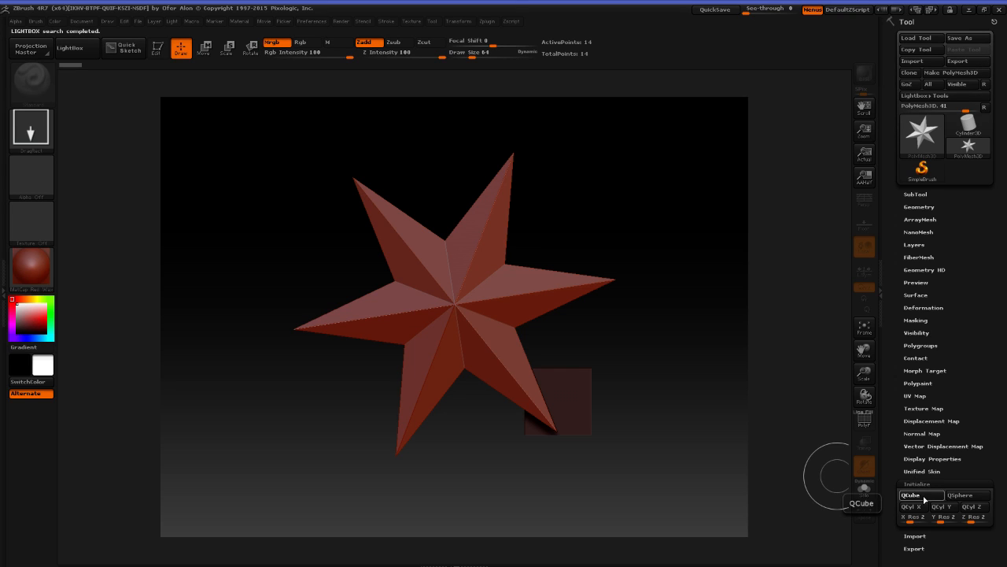
click(920, 495)
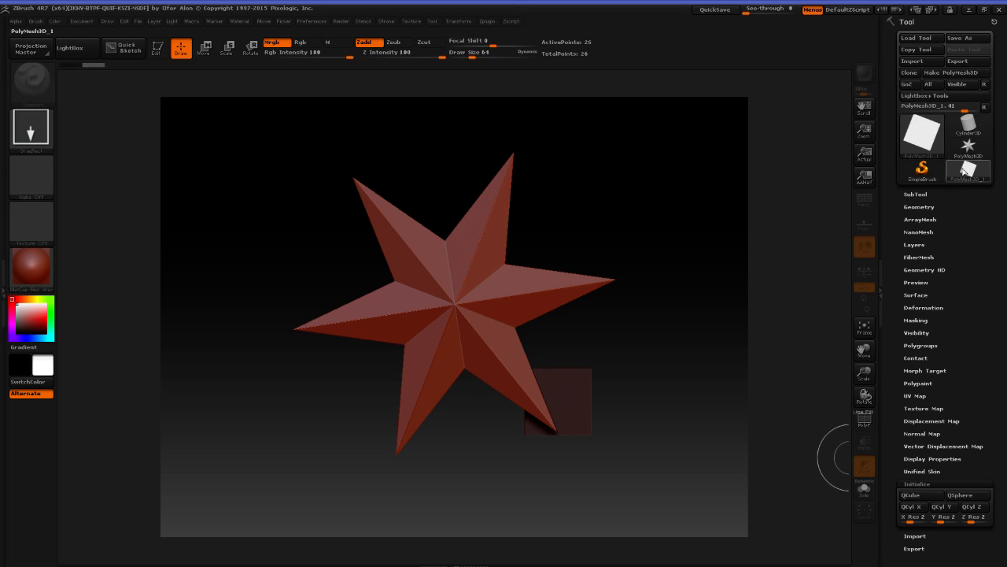
Draw a Cylinder3D in Edit mode, clear the other shapes from the canvas and stand the cylinder upright
click(967, 124)
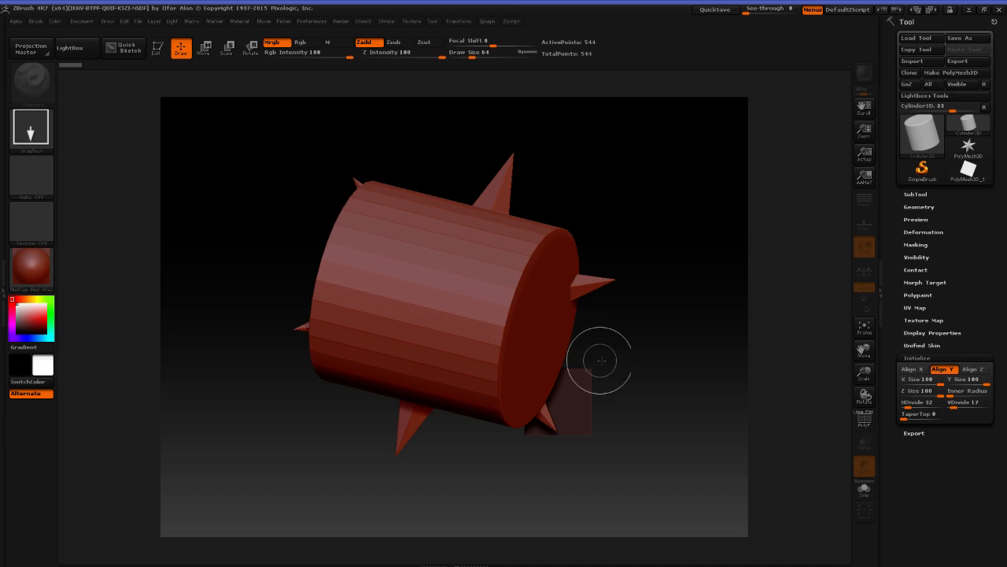
key(t)
key(ctrl+n)
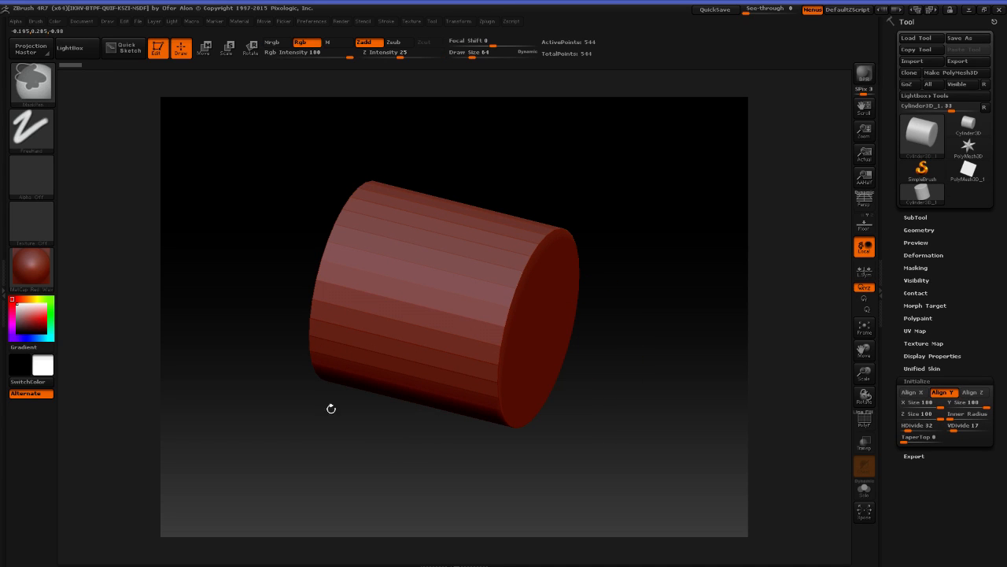
mouse_move(522, 175)
mouse_down()
mouse_move(533, 230)
mouse_move(411, 164)
mouse_move(520, 160)
mouse_move(652, 247)
mouse_move(595, 319)
mouse_up()
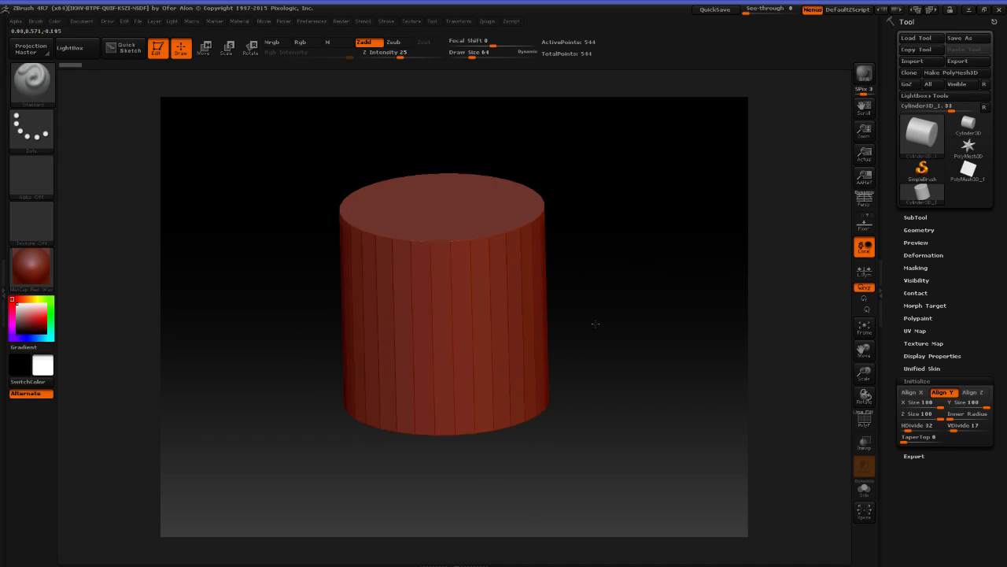
Turn on PolyFrame for the cylinder and convert it to a PolyMesh3D
click(864, 420)
drag(676, 330, 618, 276)
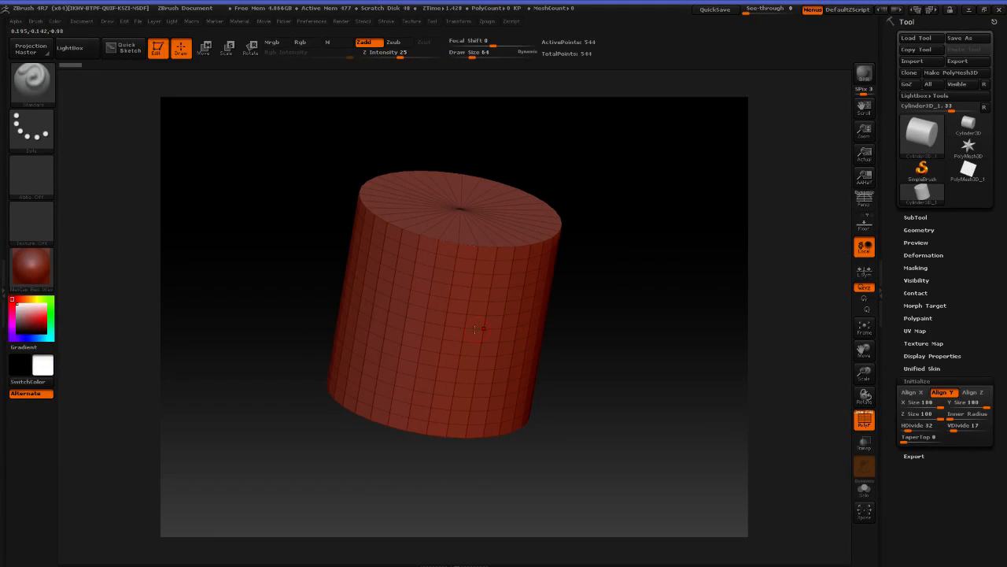
click(487, 246)
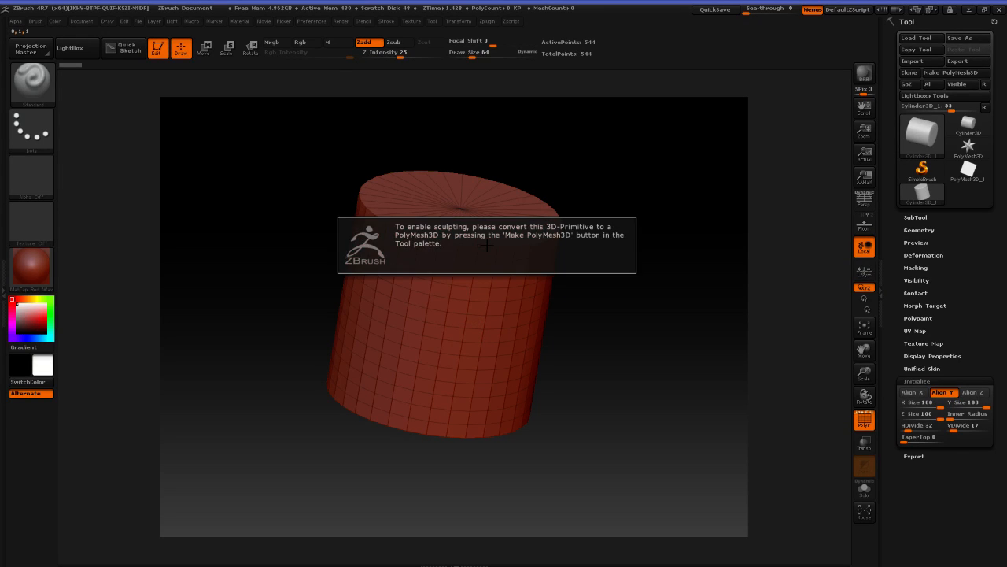
click(951, 72)
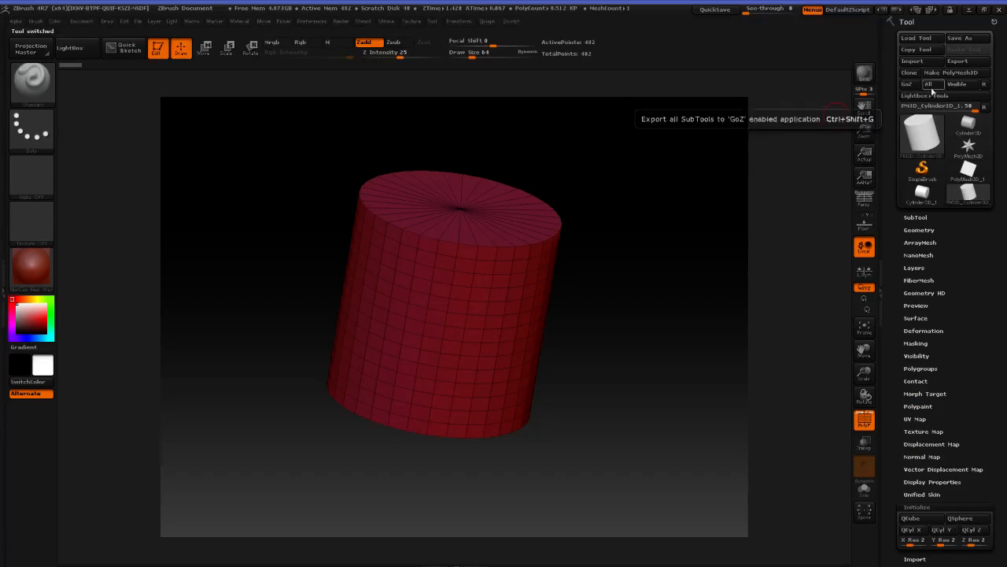
right_click(505, 247)
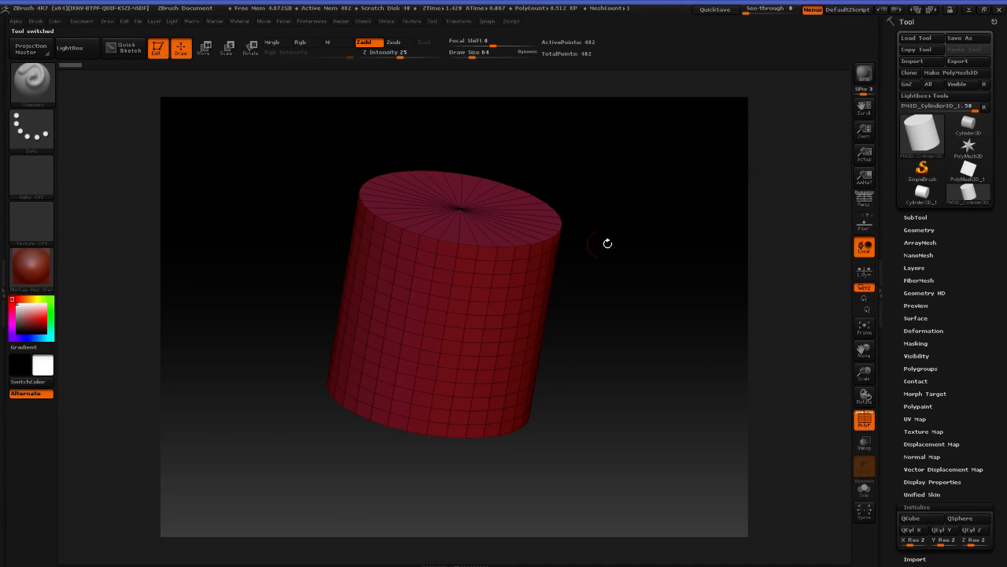
Try to set the ZModeler brush's edge action to Spin on the cylinder, and close the crashed program
key(b)
key(z)
key(m)
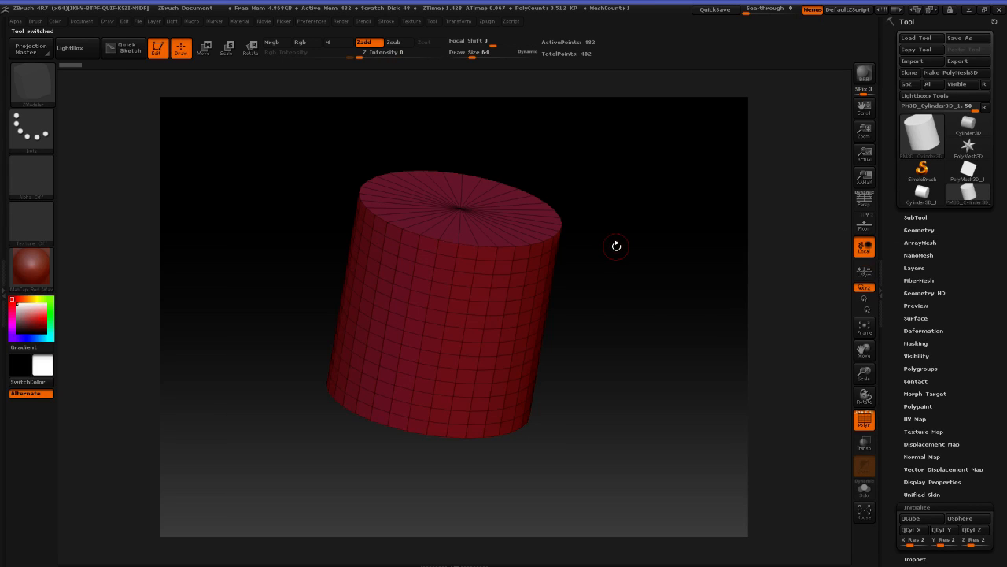
key(space)
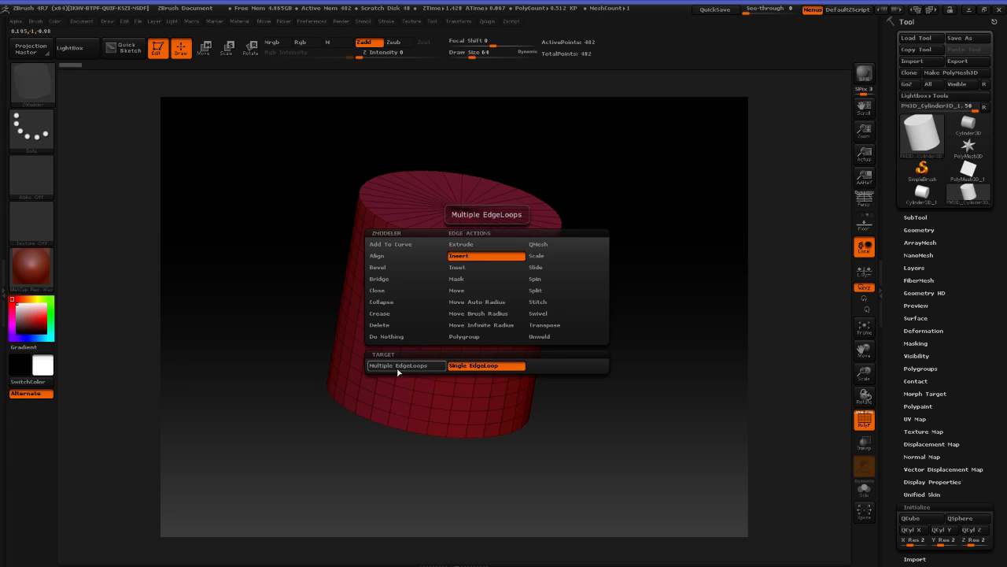
click(546, 280)
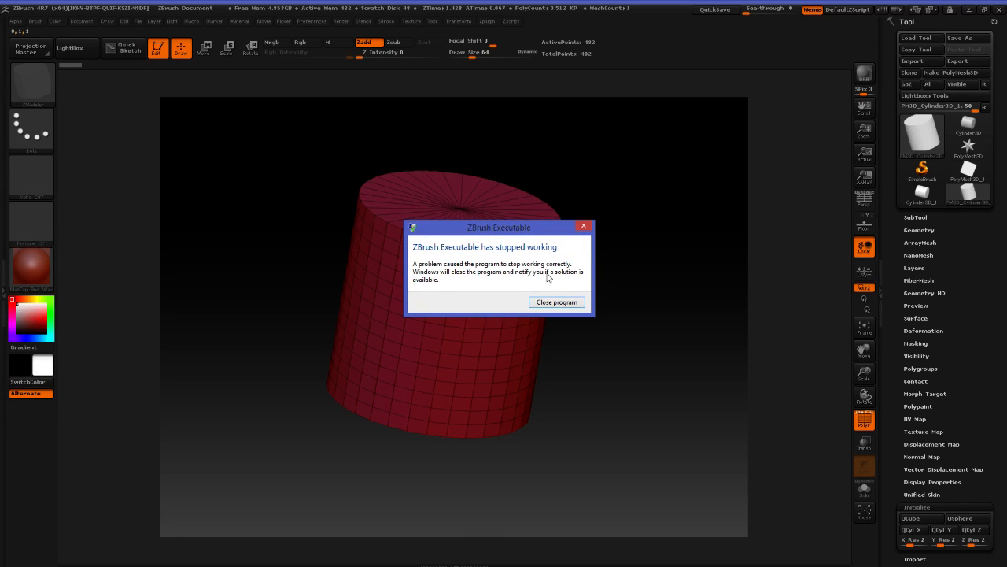
click(557, 302)
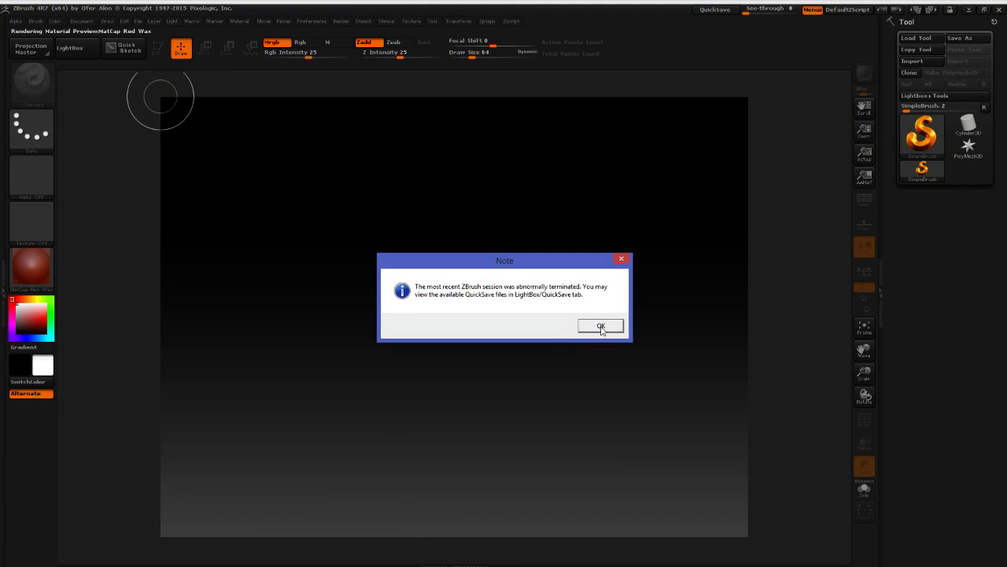
Dismiss the abnormal termination note, draw a PolyMesh3D star in Edit mode and hide LightBox
click(600, 325)
drag(455, 314, 679, 434)
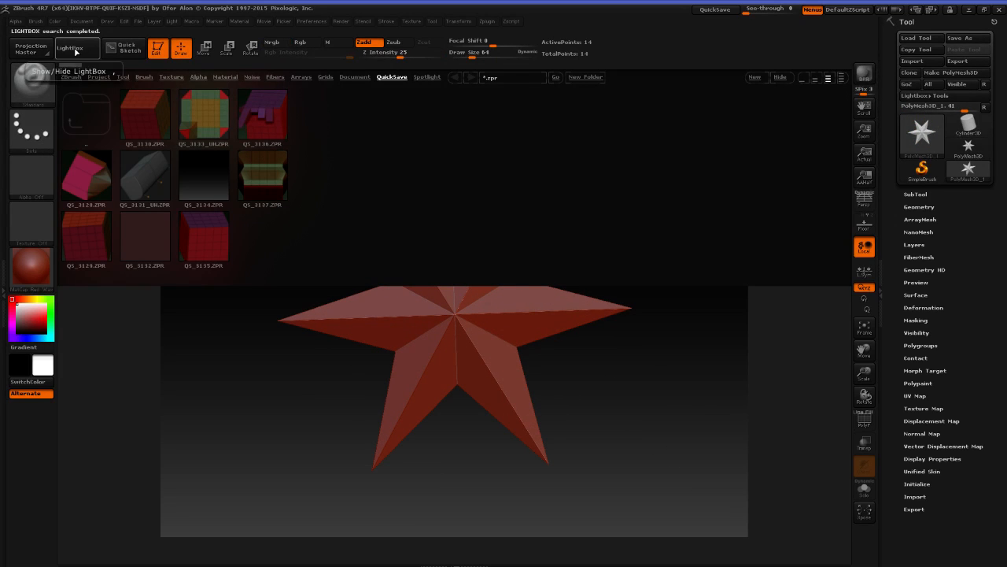
click(87, 49)
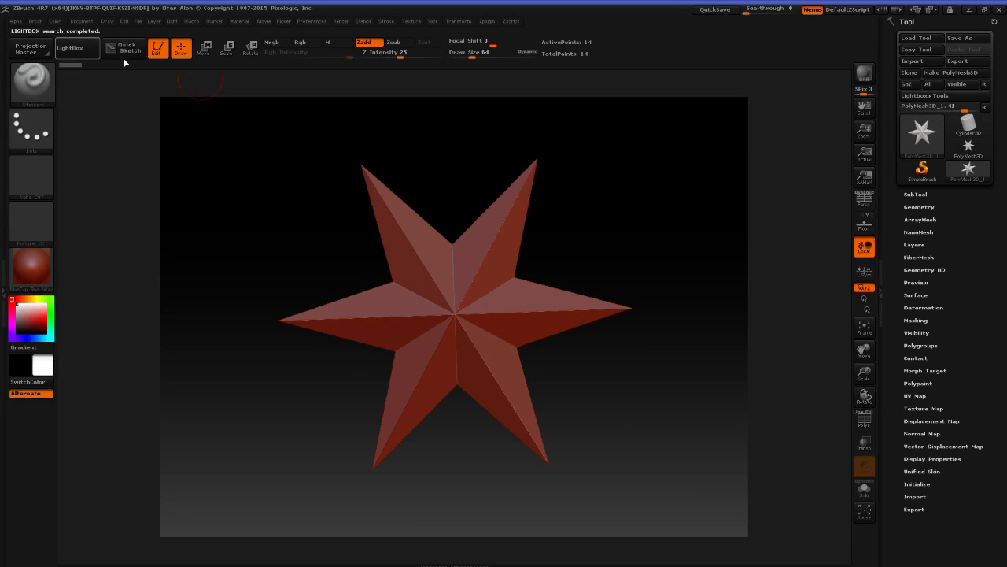
Turn on perspective distortion and the floor grid, and view the star straight on
click(864, 198)
click(865, 225)
drag(718, 281, 629, 218)
Turn the star into a QCube with X, Y and Z resolutions of 5 and display its polygon edges
click(917, 484)
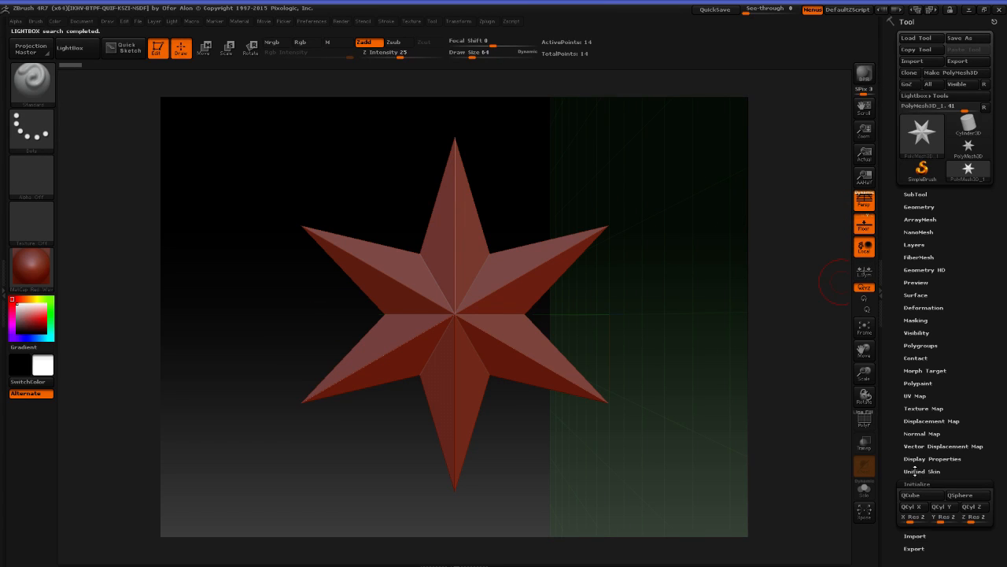
click(914, 507)
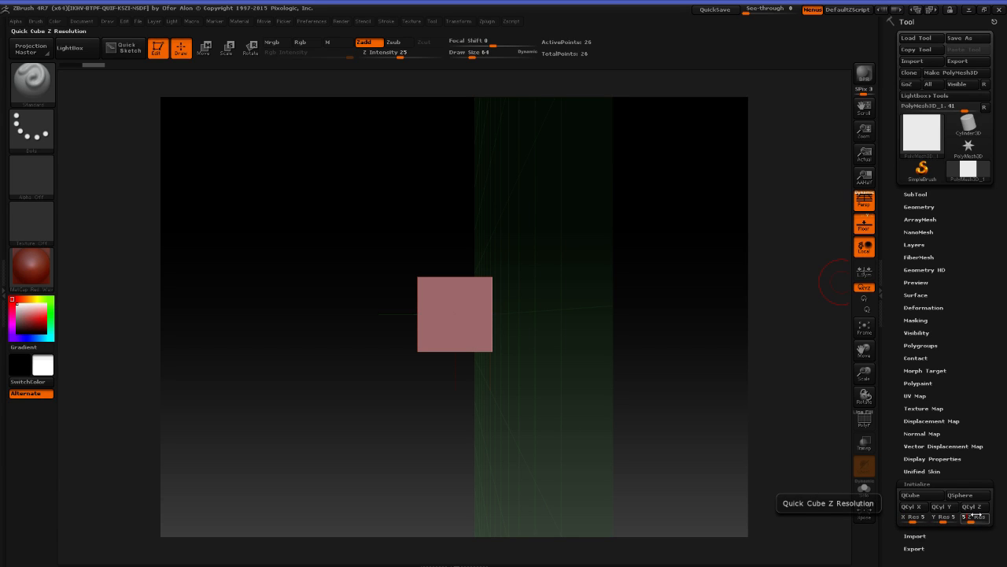
click(911, 494)
click(864, 420)
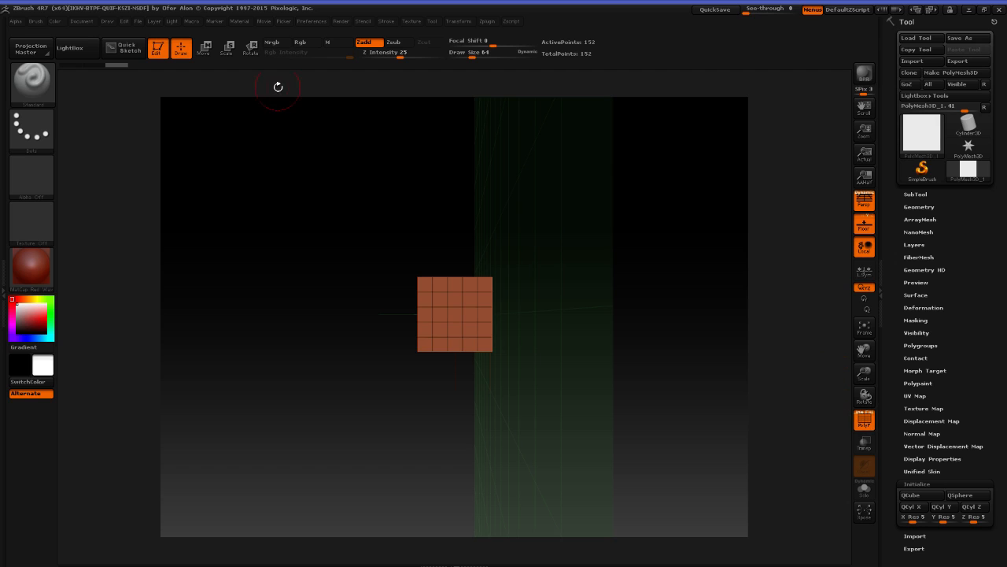
View the cube at an angle with Local and perspective distortion turned off
drag(407, 211, 708, 236)
click(861, 255)
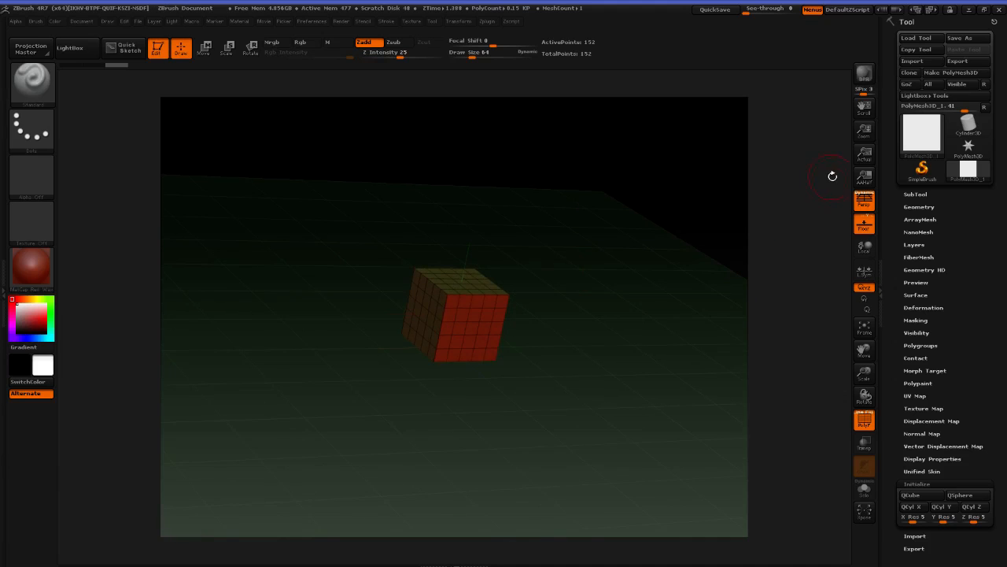
click(863, 203)
click(863, 203)
click(864, 203)
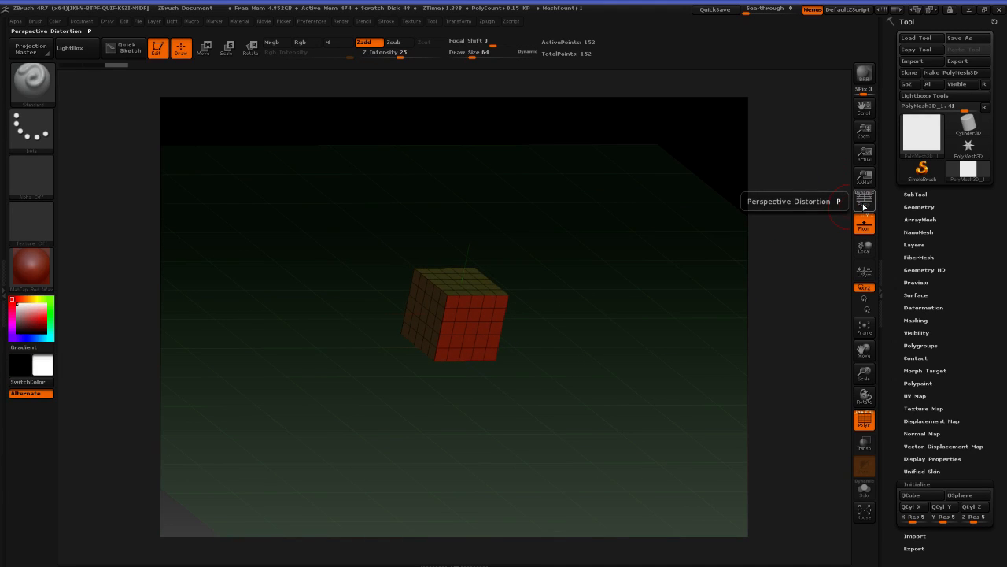
Turn perspective distortion on and view the cube from slightly above with its front face showing
click(864, 207)
mouse_move(621, 330)
mouse_down()
mouse_move(595, 321)
mouse_move(603, 290)
mouse_move(603, 330)
mouse_up()
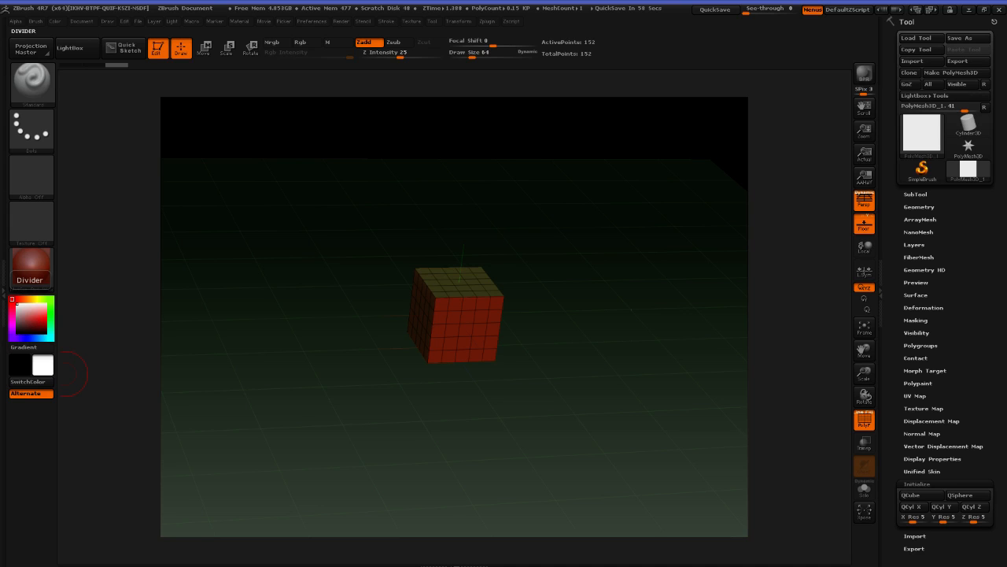
Switch to the browser and read the Spin, Split and Stitch entries in the Edge Actions documentation
key(alt+Tab)
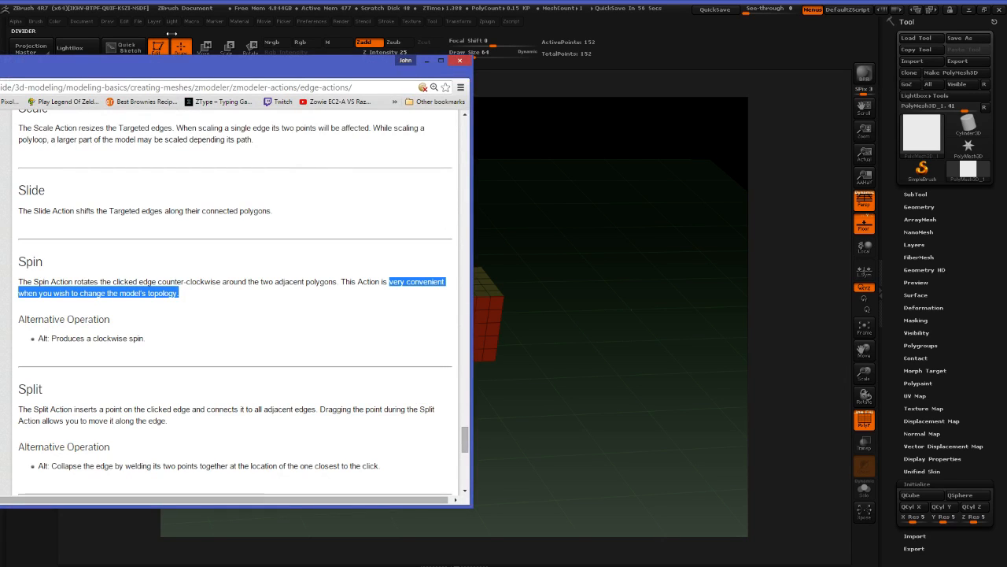
drag(151, 60, 432, 56)
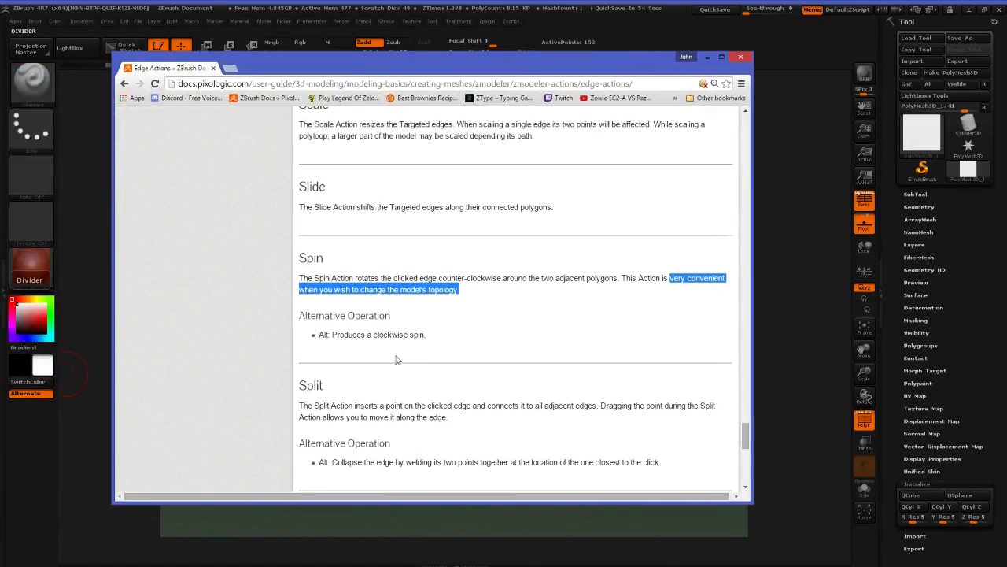
click(471, 338)
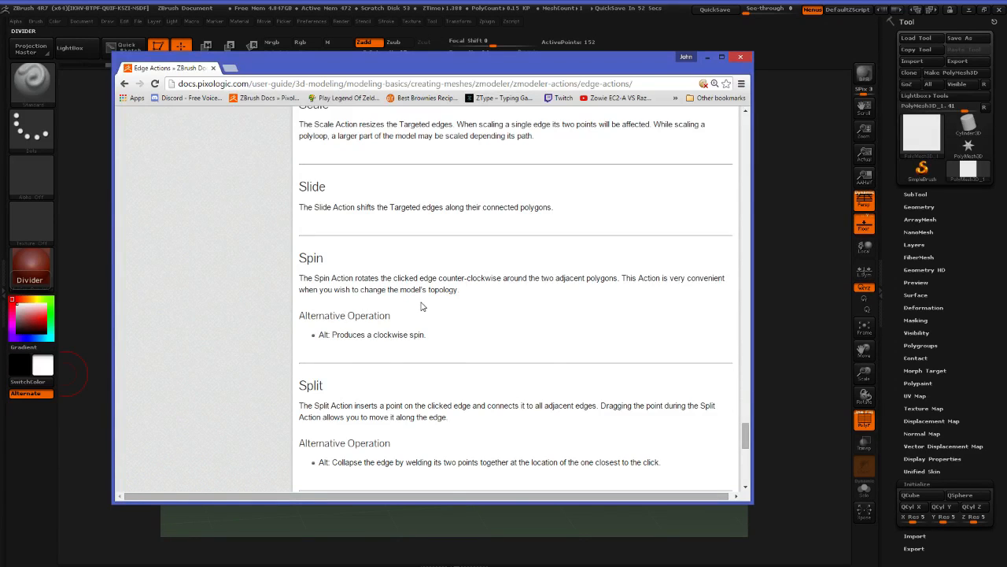
scroll(488, 327, down, 3)
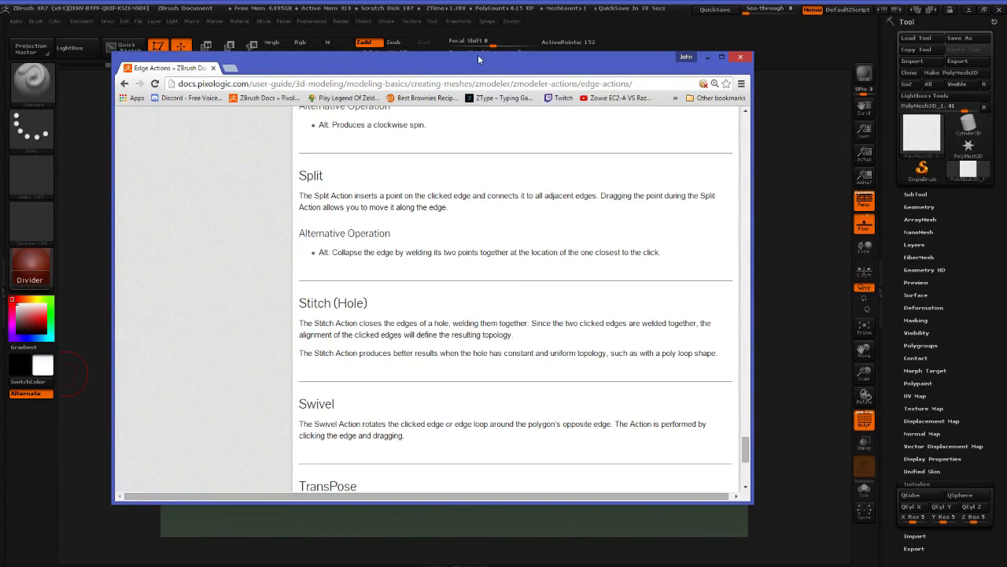
scroll(463, 234, up, 1)
scroll(463, 234, up, 2)
scroll(463, 231, down, 1)
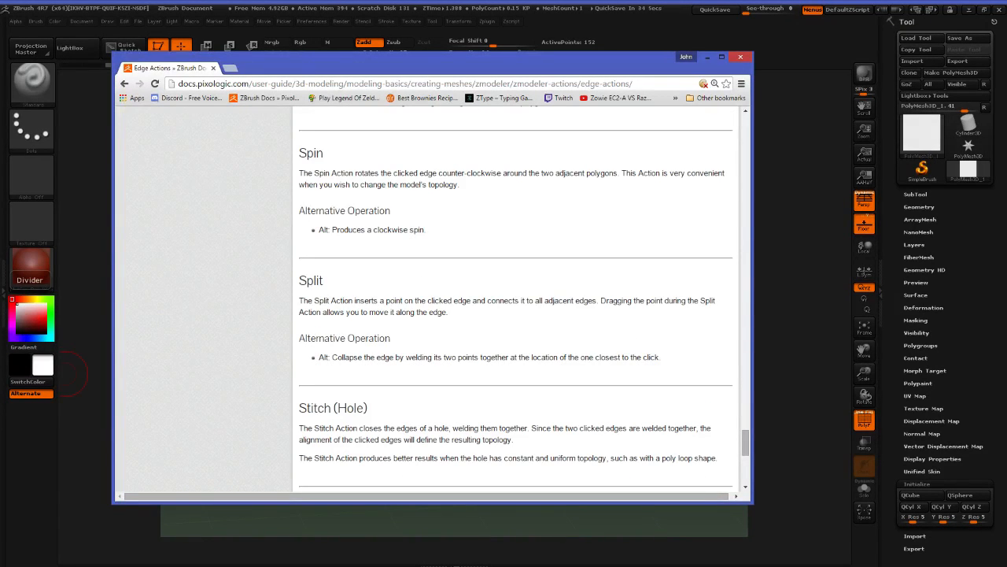
Open ZBrush Docs in a new browser tab and go to the Edge Actions page under ZModeler Videos
drag(274, 73, 0, 103)
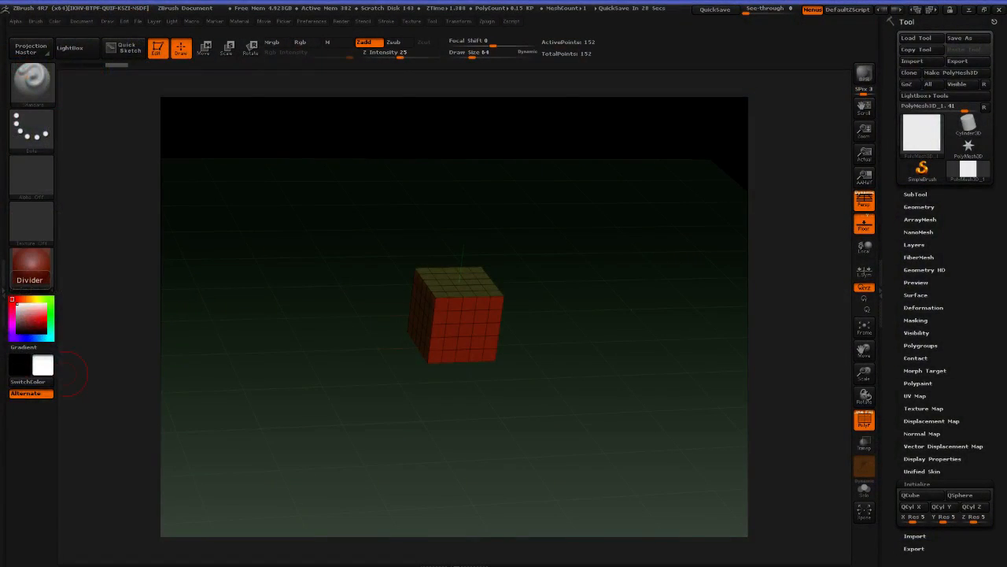
drag(0, 96, 331, 98)
click(226, 99)
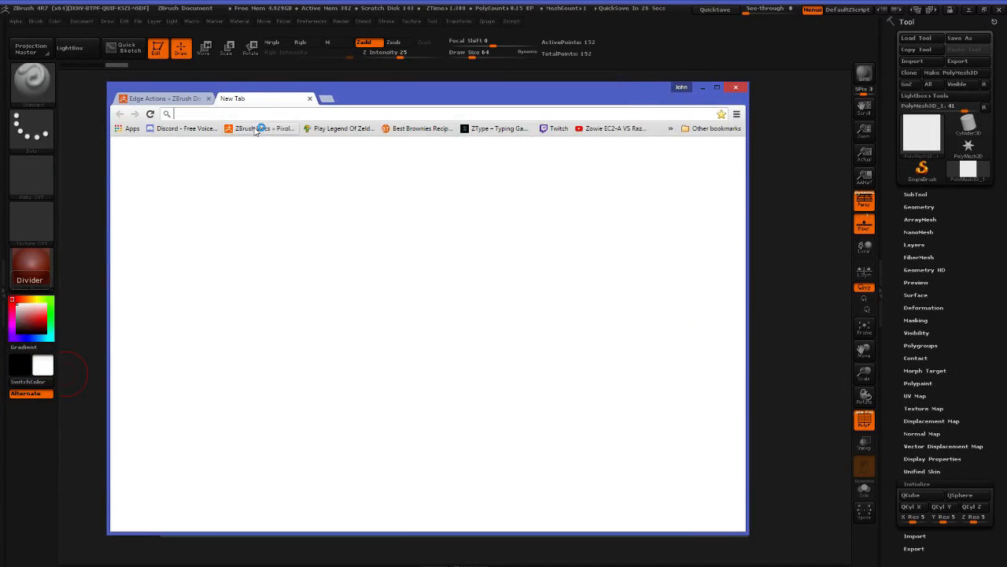
click(256, 128)
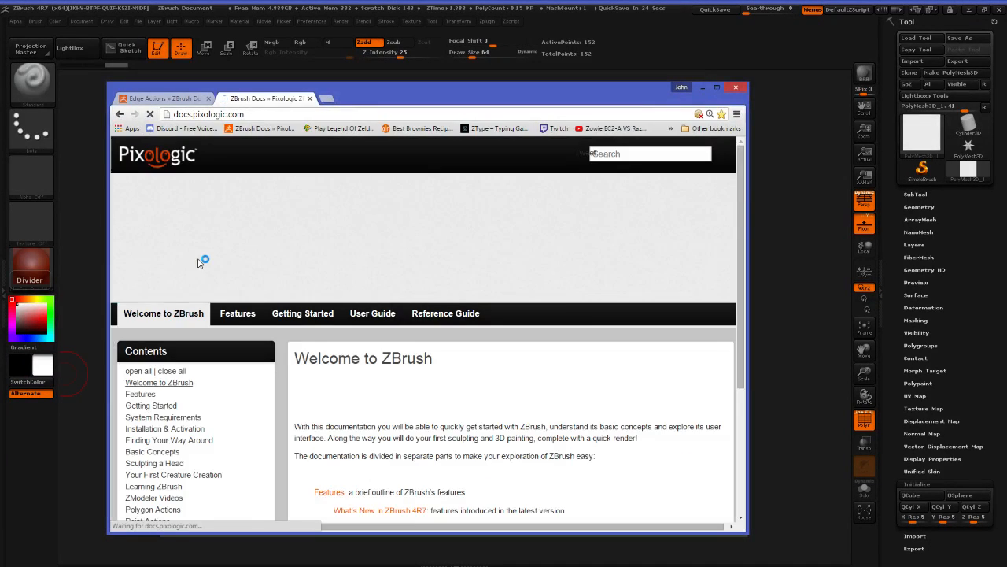
scroll(270, 329, down, 3)
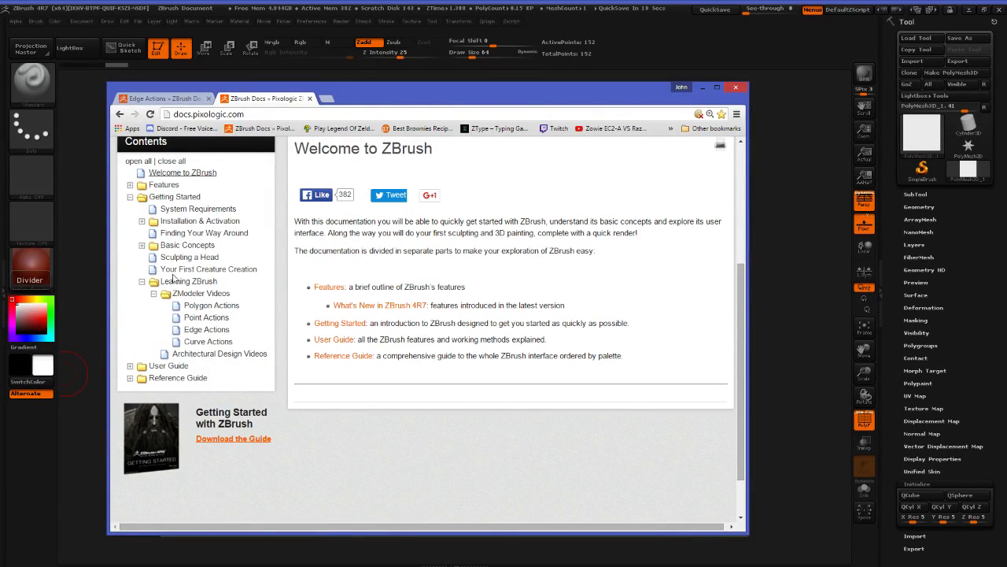
scroll(253, 285, up, 1)
scroll(234, 303, down, 1)
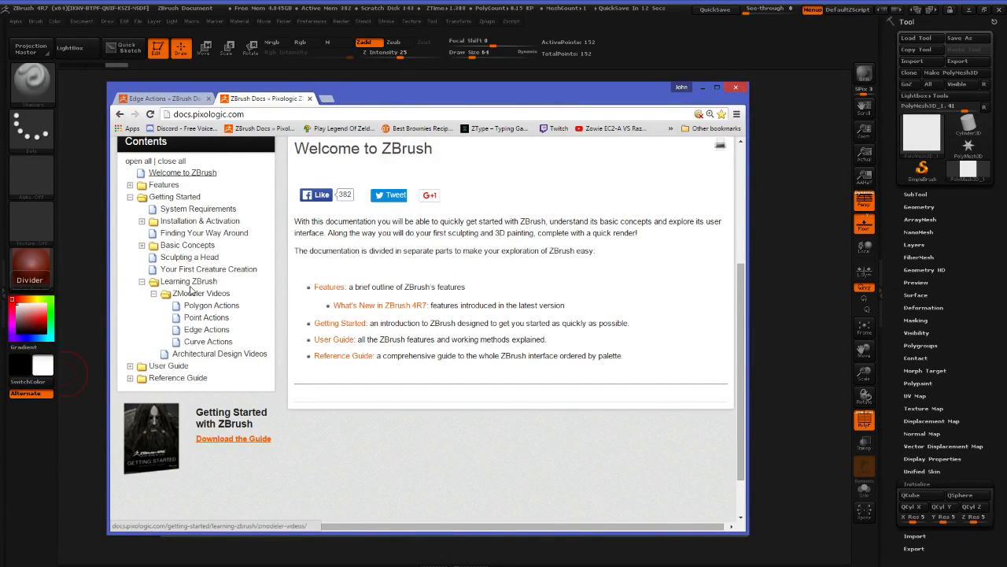
click(206, 329)
scroll(519, 342, down, 10)
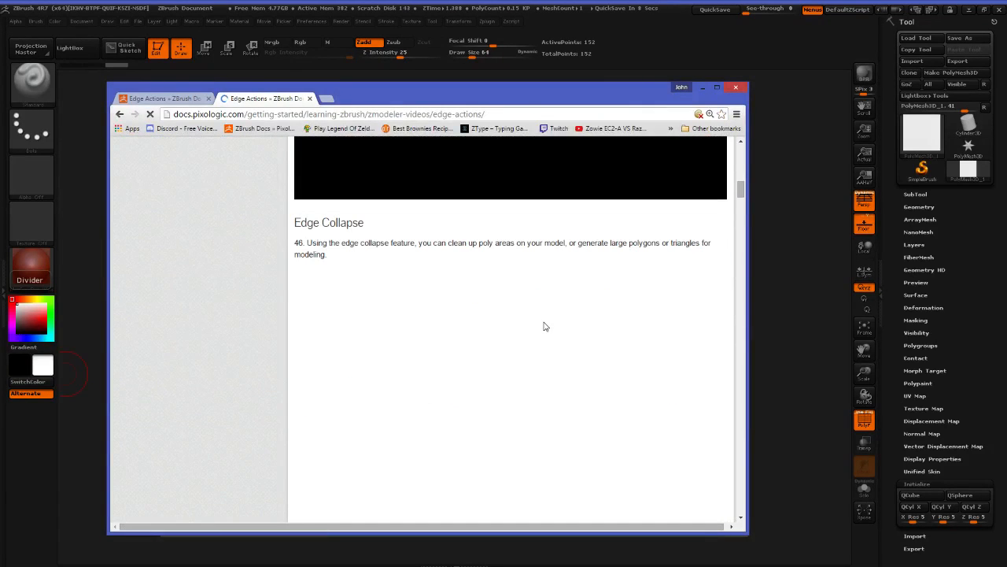
Find "spin" on the page and play the Edge Spin video
key(ctrl+f)
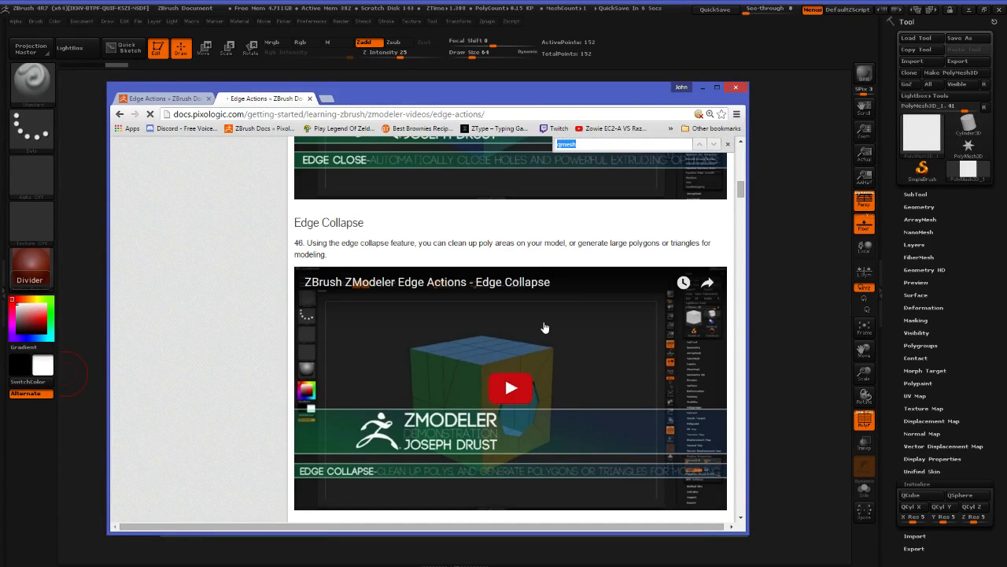
text(p)
key(BackSpace)
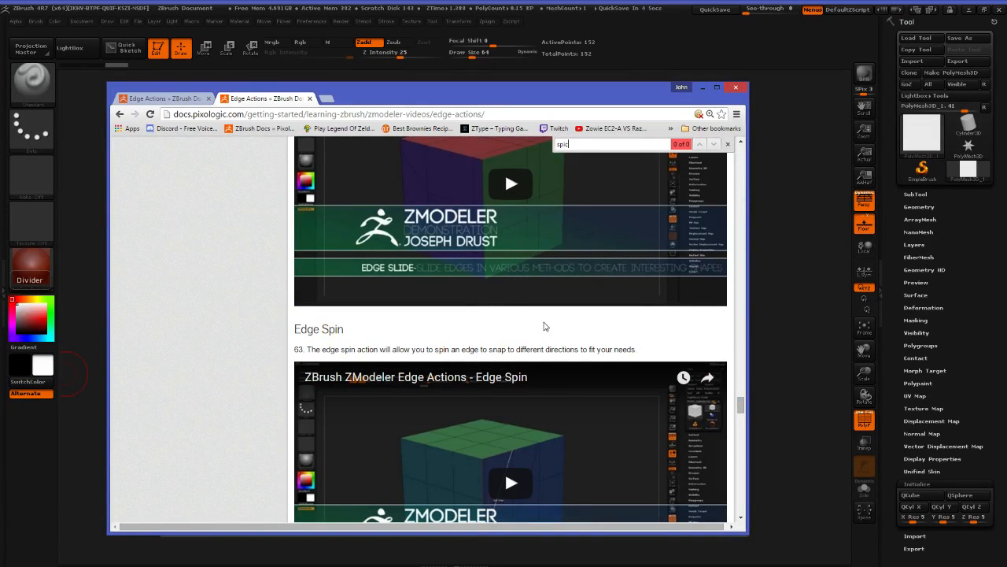
text(spin)
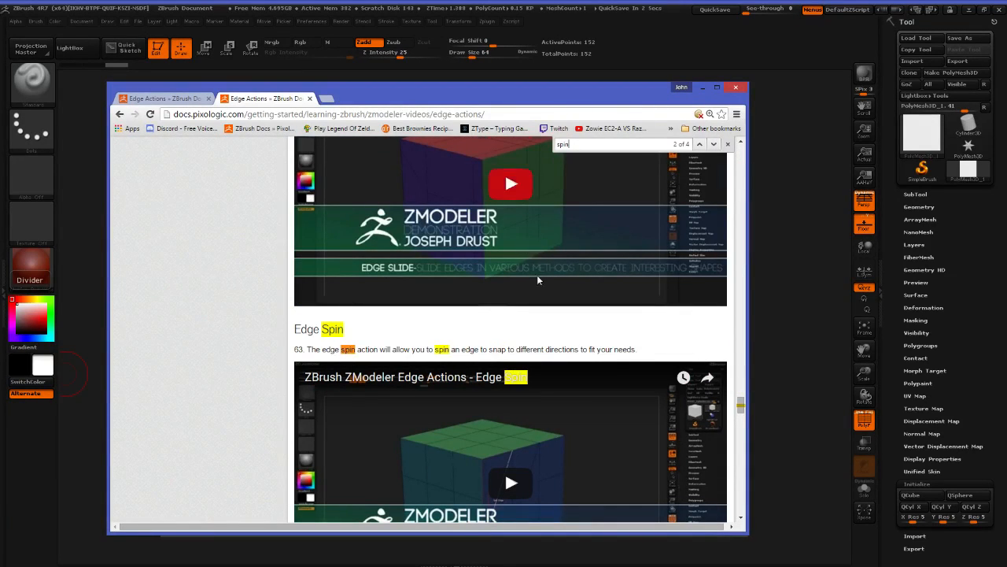
scroll(536, 277, down, 2)
click(505, 378)
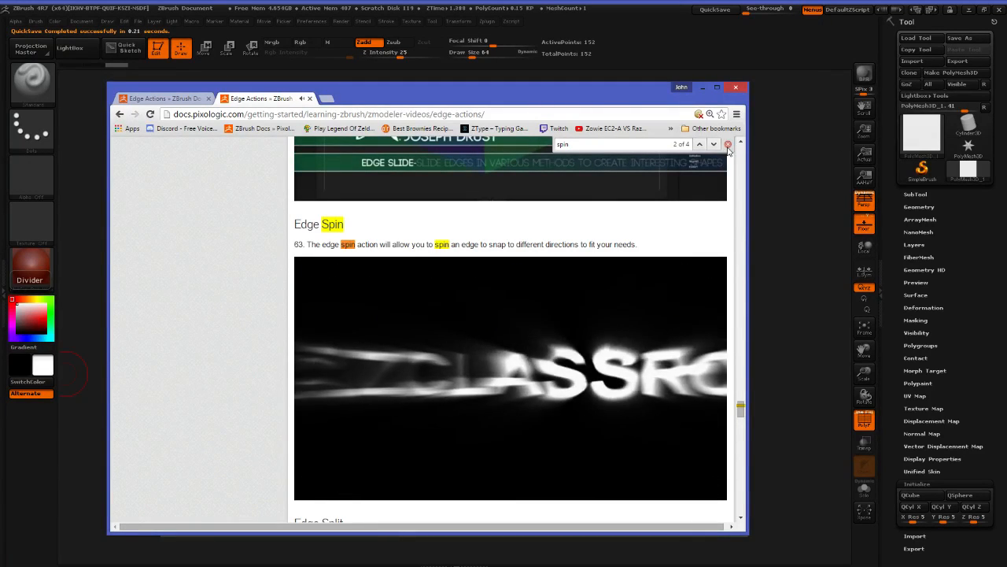
key(Escape)
Watch the Edge Spin demonstration and move on to the Edge Split section
drag(521, 526, 527, 525)
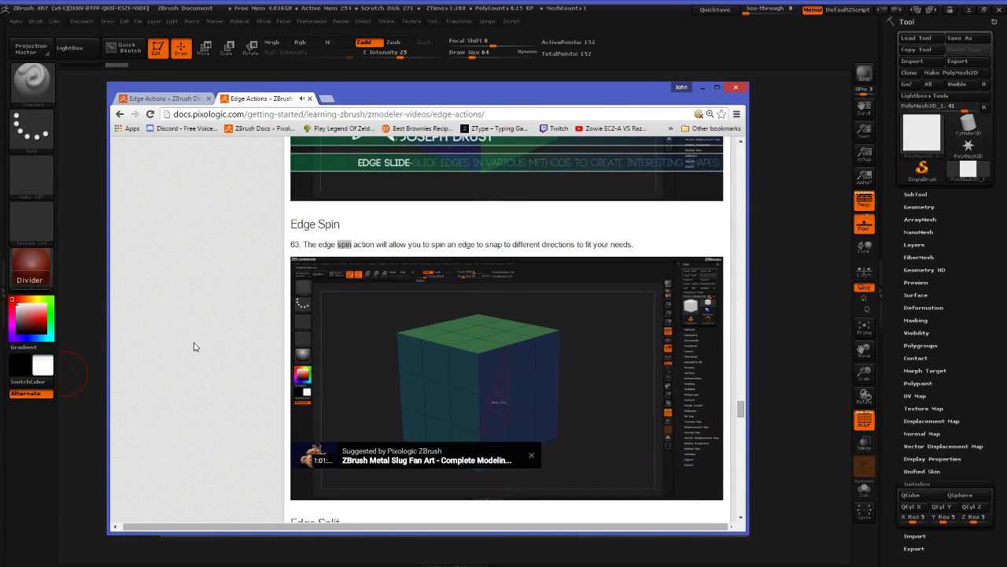
mouse_move(383, 416)
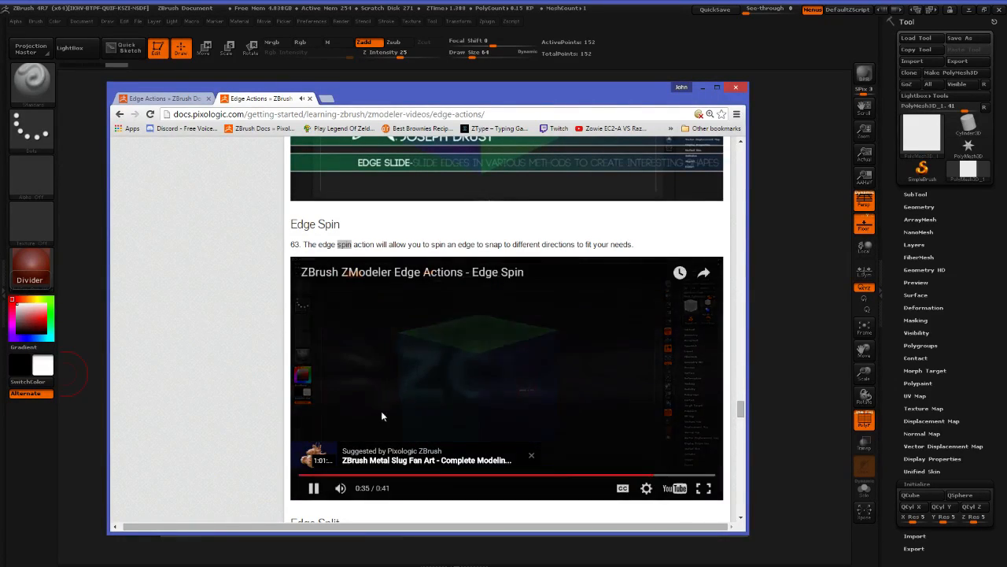
click(188, 361)
scroll(179, 352, down, 2)
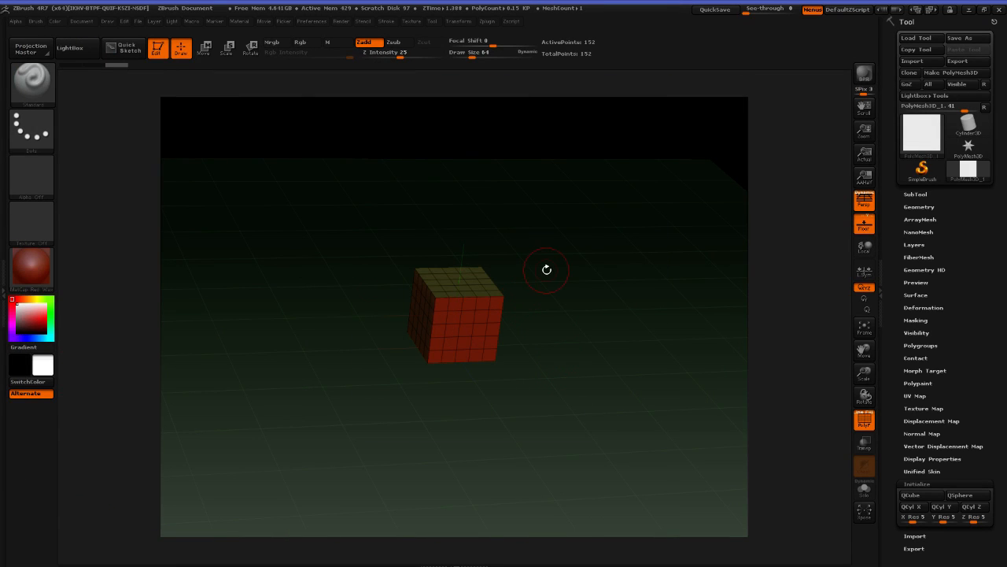
Return to ZBrush, choose the ZModeler brush and set its edge action to Split
drag(547, 269, 631, 311)
key(b)
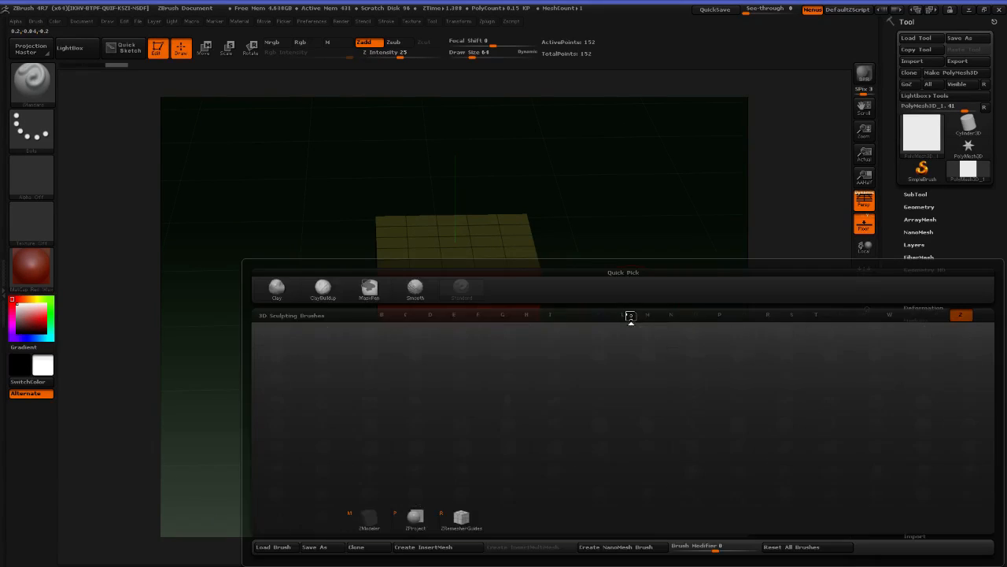
key(z)
key(m)
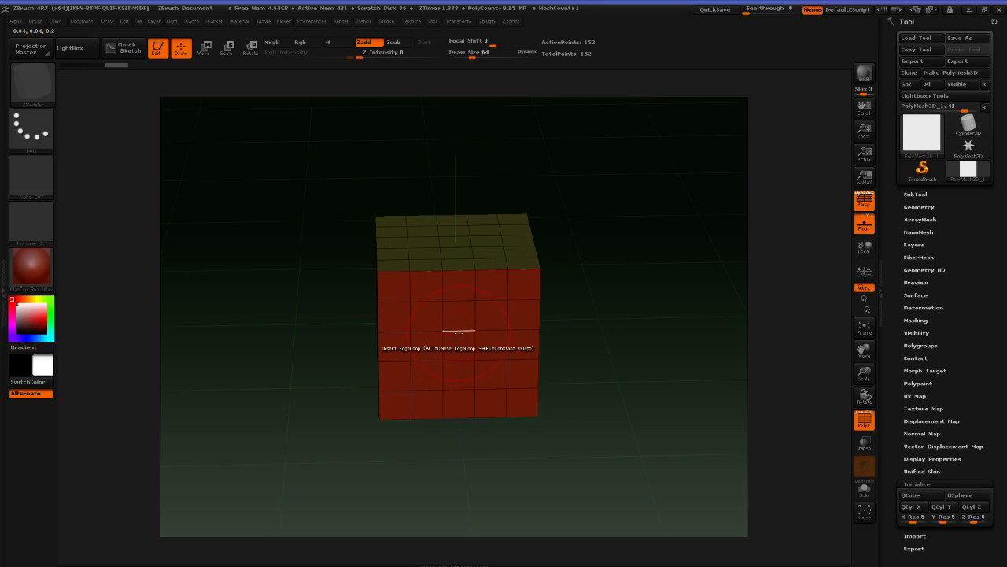
key(space)
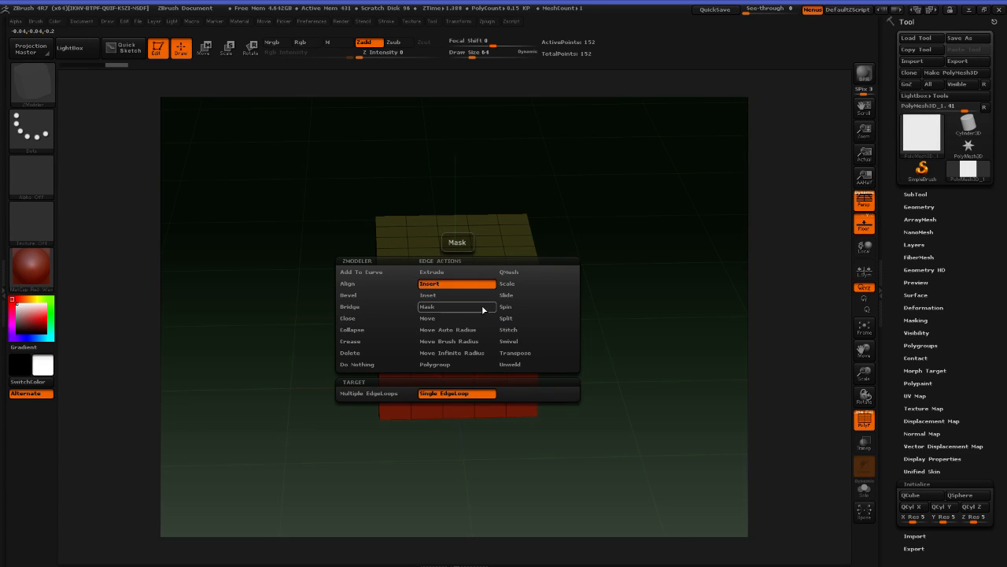
click(551, 318)
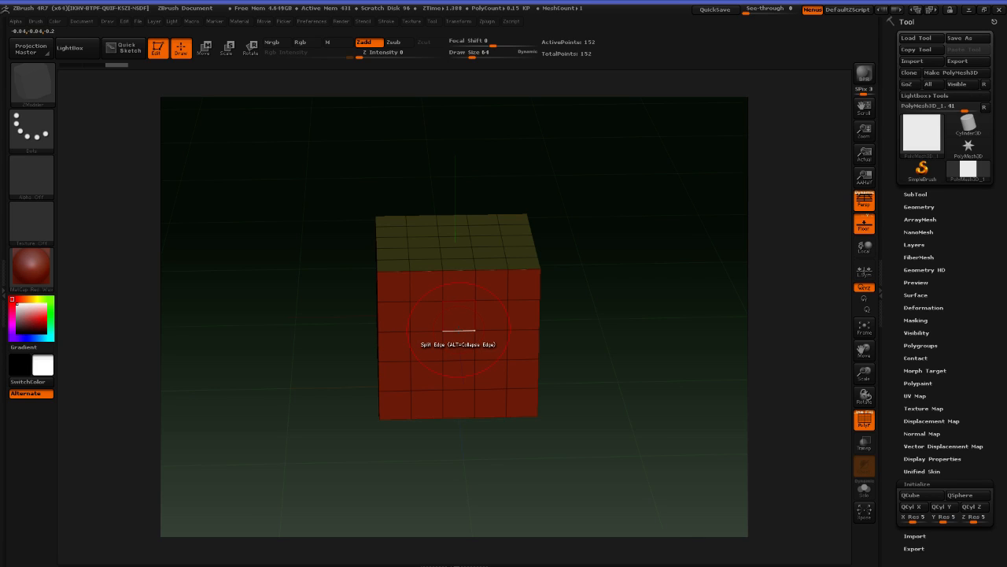
Split several inner edges on the cube's front face to insert new points connected to the surrounding corners
click(459, 331)
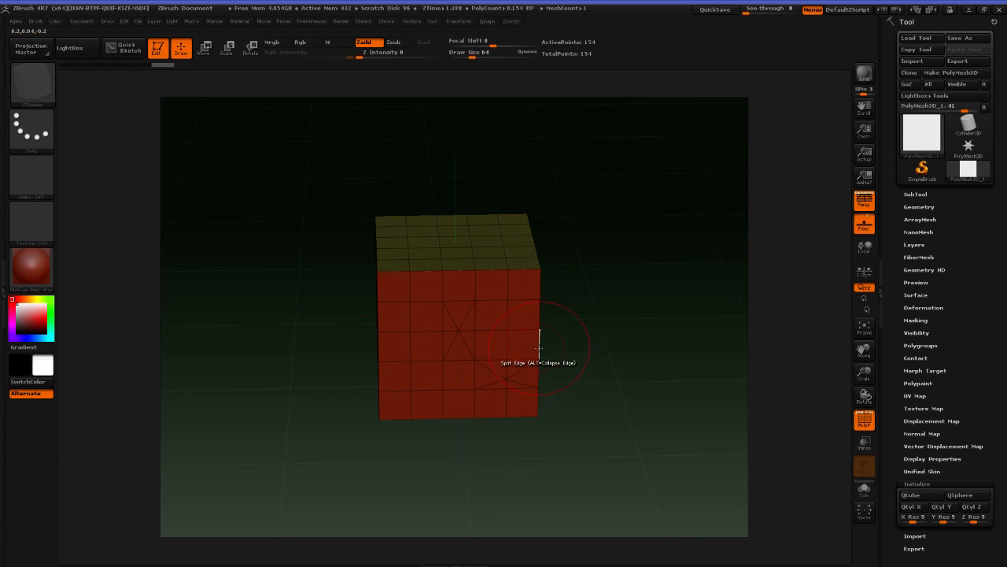
click(512, 358)
click(513, 357)
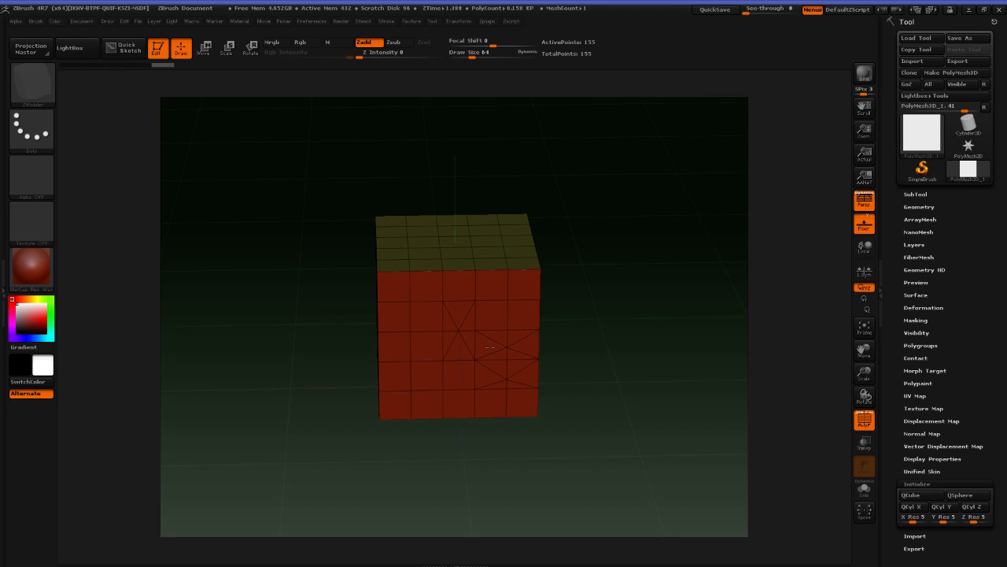
click(418, 317)
drag(418, 336, 427, 336)
drag(574, 324, 596, 328)
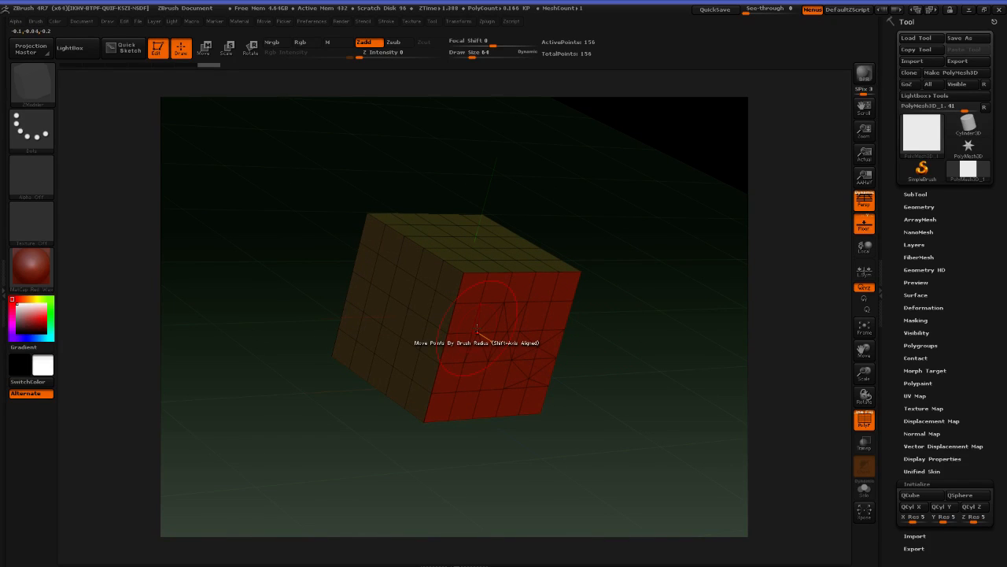
Set the ZModeler point action to Extrude and extrude a split point outward from the front face
key(space)
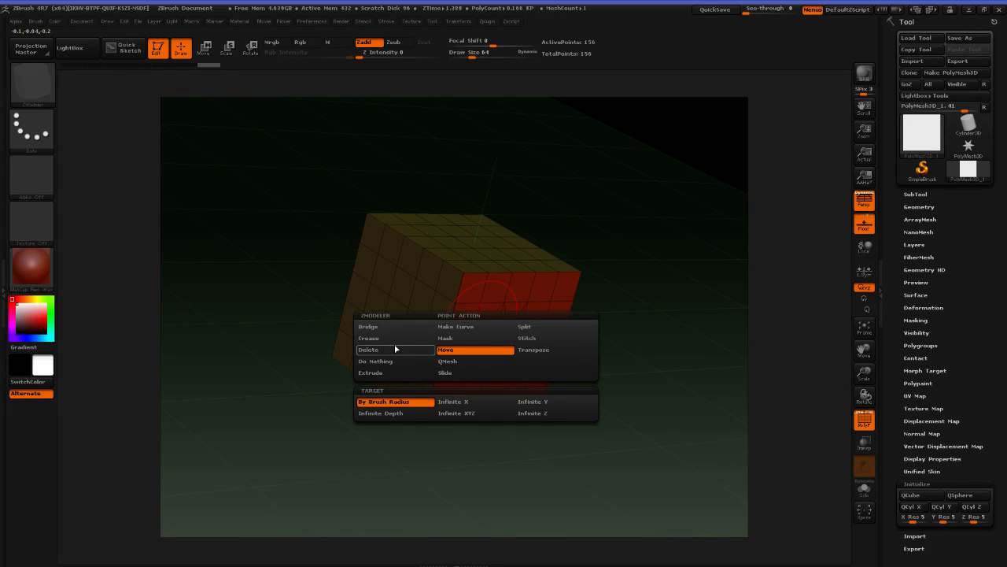
click(394, 372)
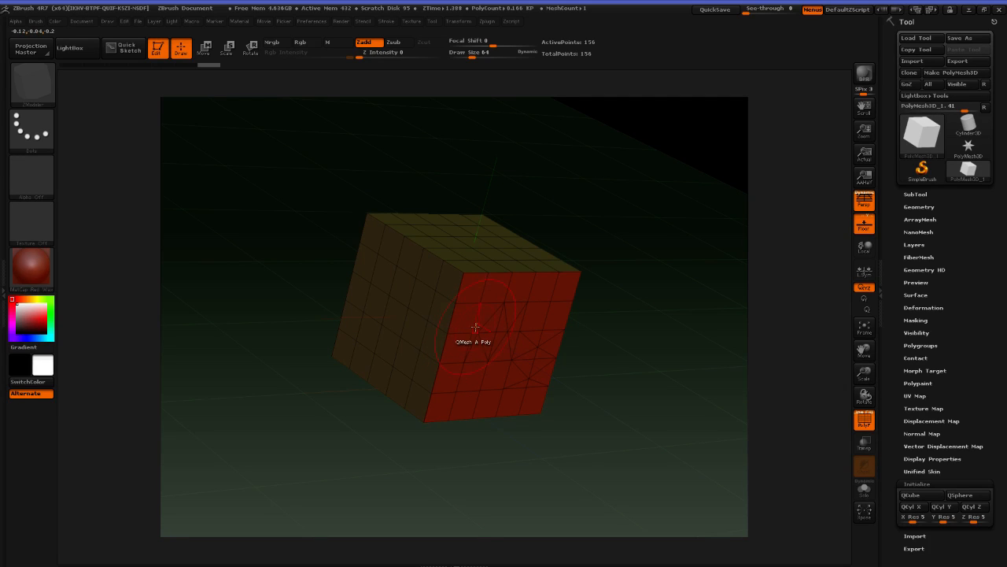
click(476, 323)
drag(489, 323, 526, 370)
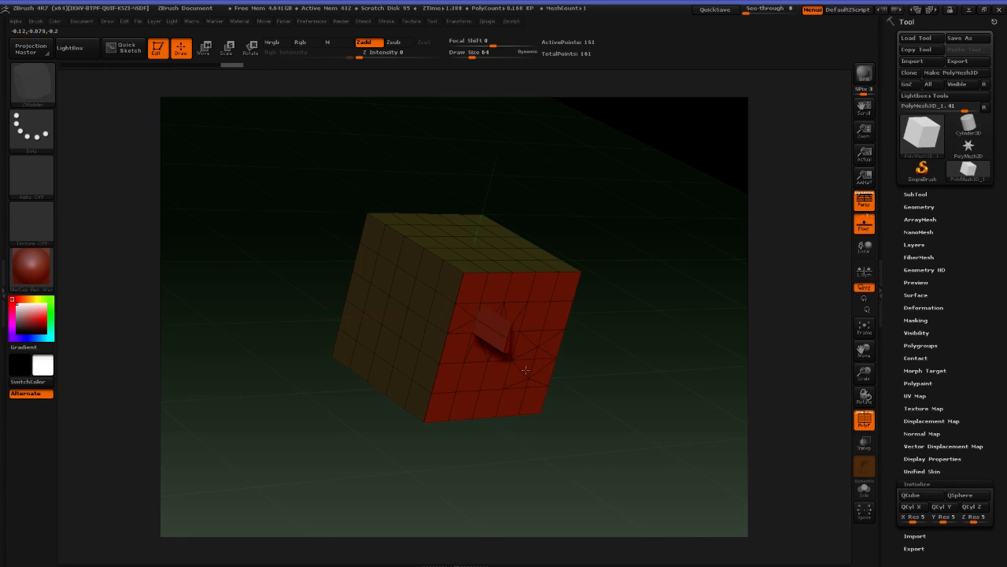
Try splitting an edge beside the extrusion and extruding an adjacent point, and undo the point extrusion
click(473, 341)
drag(639, 351, 592, 271)
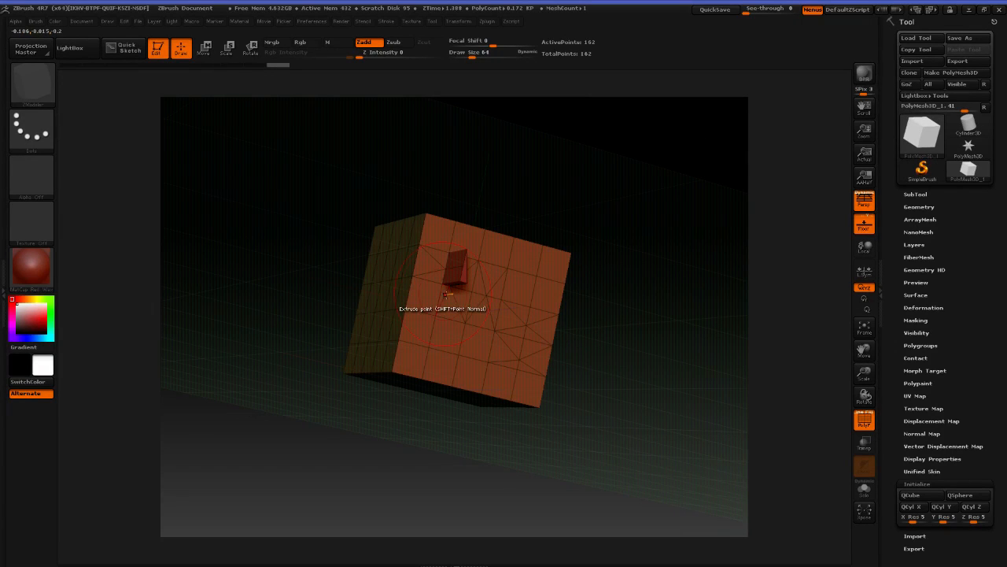
key(ctrl)
drag(445, 293, 439, 312)
drag(589, 309, 820, 268)
drag(633, 282, 602, 259)
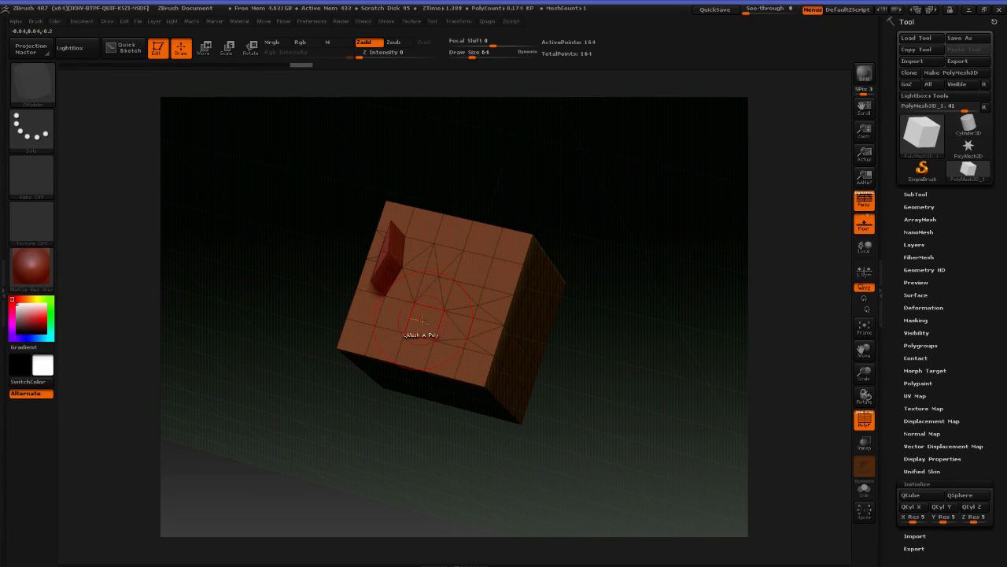
key(space)
key(ctrl+z)
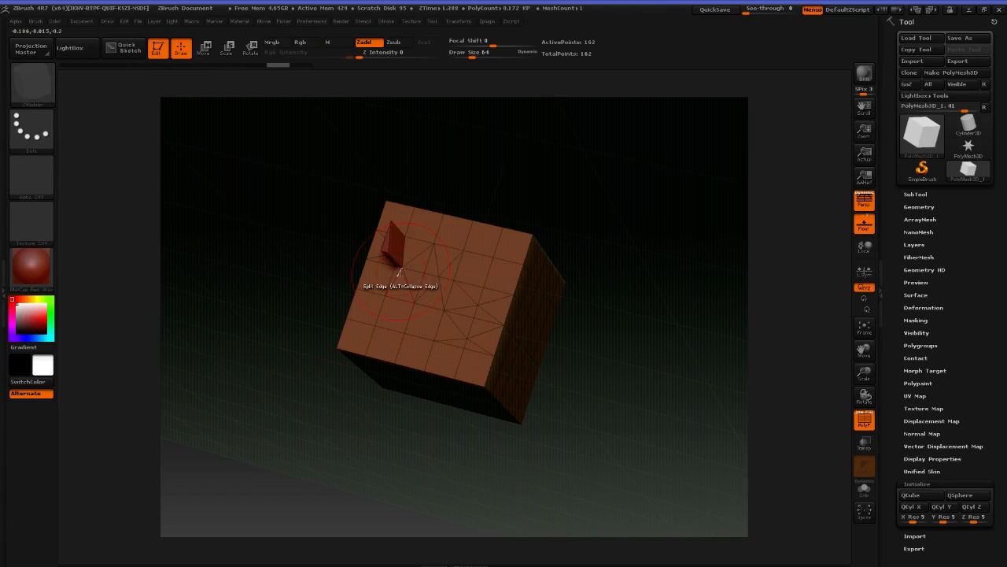
Try to extrude the point beside the extrusion again, and undo back to the single extruded point
drag(393, 273, 334, 111)
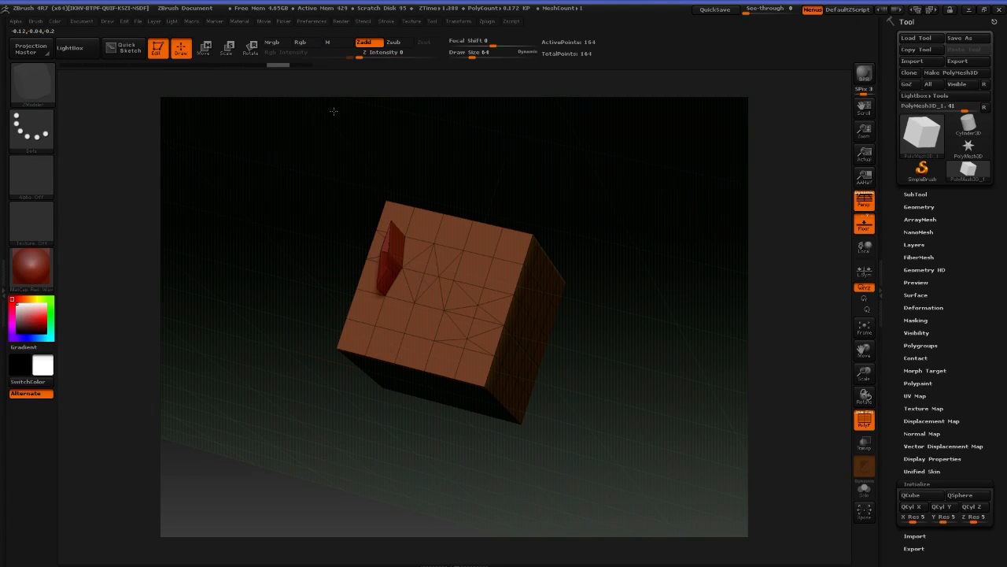
mouse_move(327, 63)
mouse_down()
mouse_move(463, 177)
mouse_move(535, 191)
mouse_up()
key(ctrl+z)
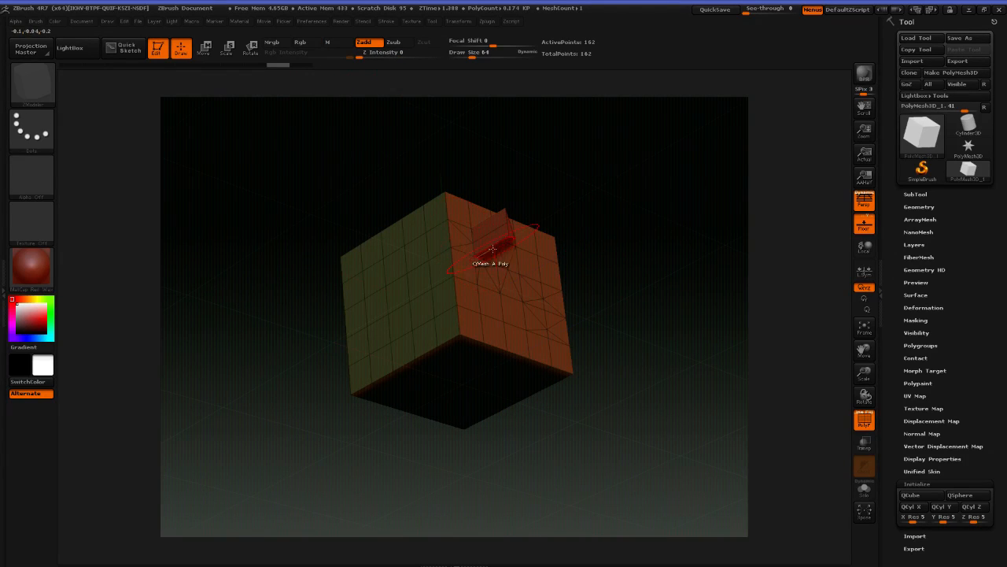
drag(487, 238, 512, 236)
key(ctrl+z)
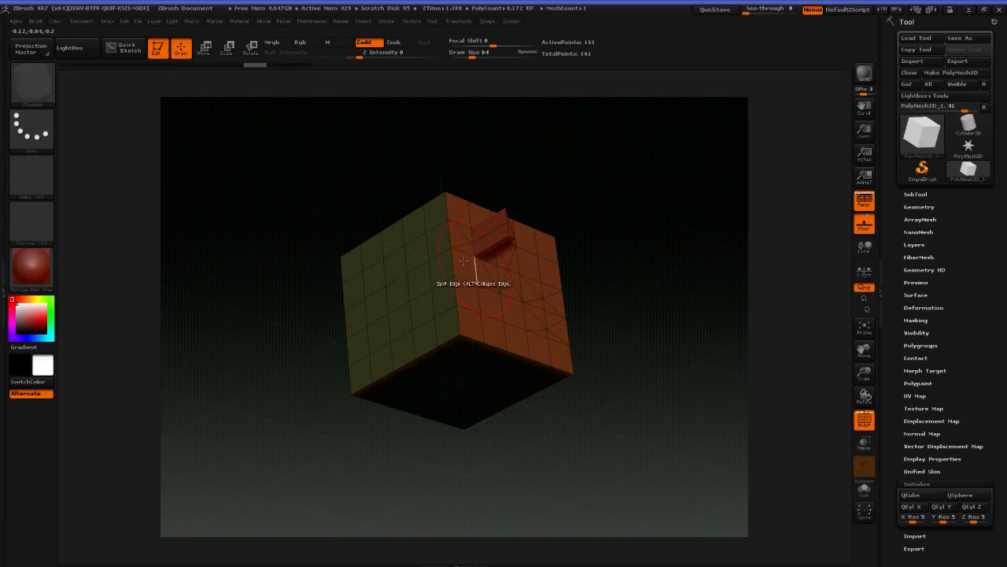
Check the Stitch and Swivel descriptions on the ZModeler edge actions documentation page
drag(592, 158, 553, 237)
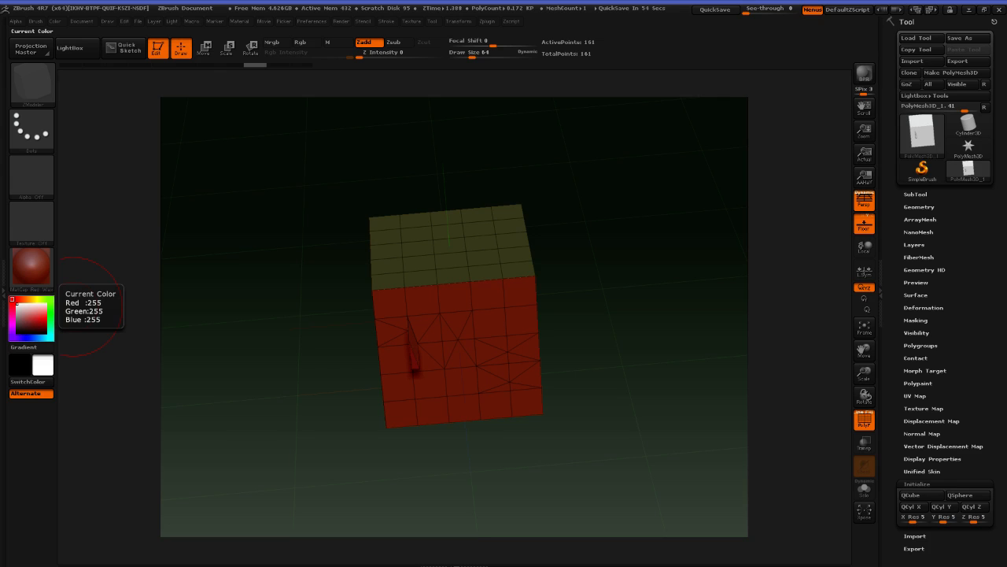
drag(1, 60, 224, 91)
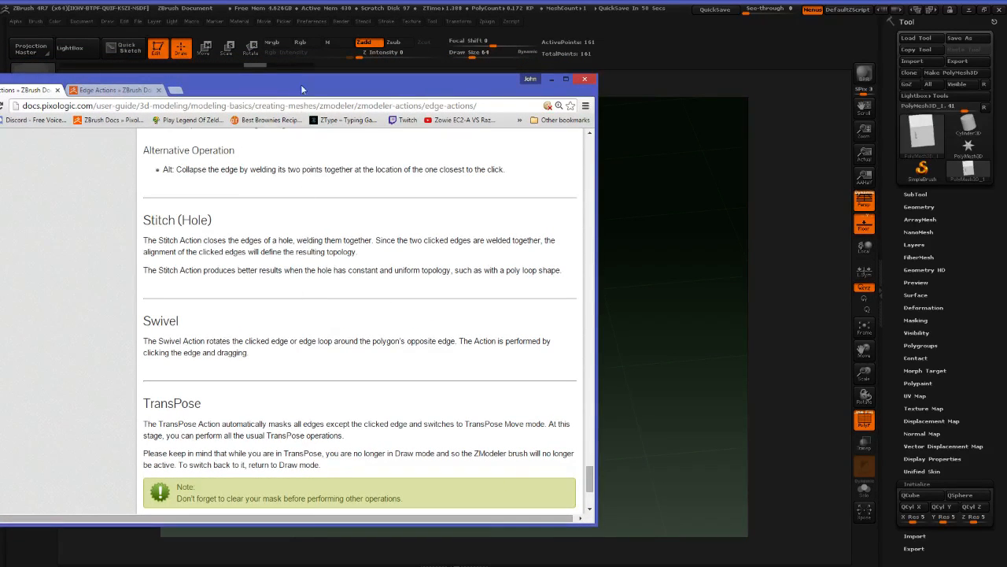
drag(302, 86, 0, 71)
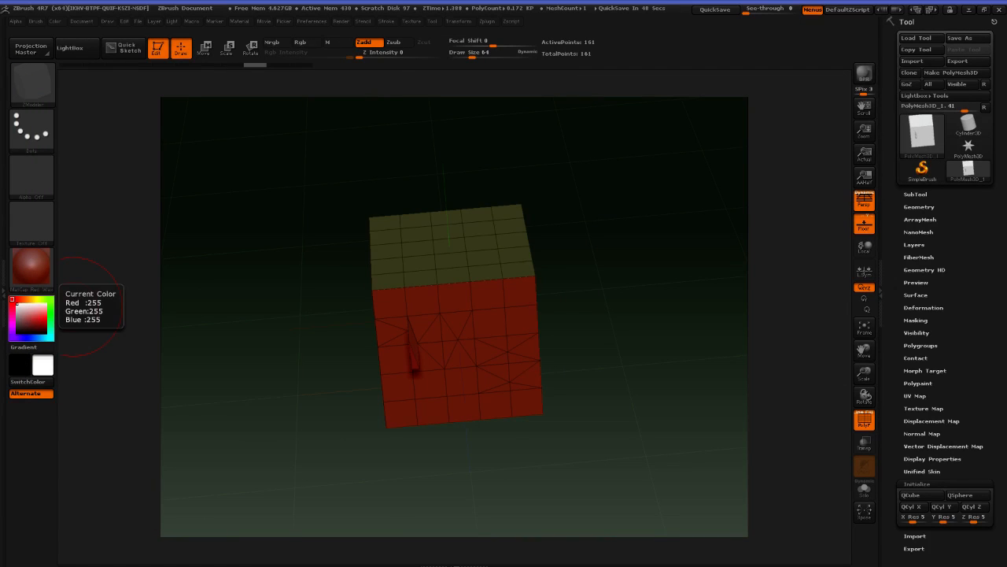
Set the ZModeler edge action to Delete for the QCube
drag(616, 243, 617, 330)
key(space)
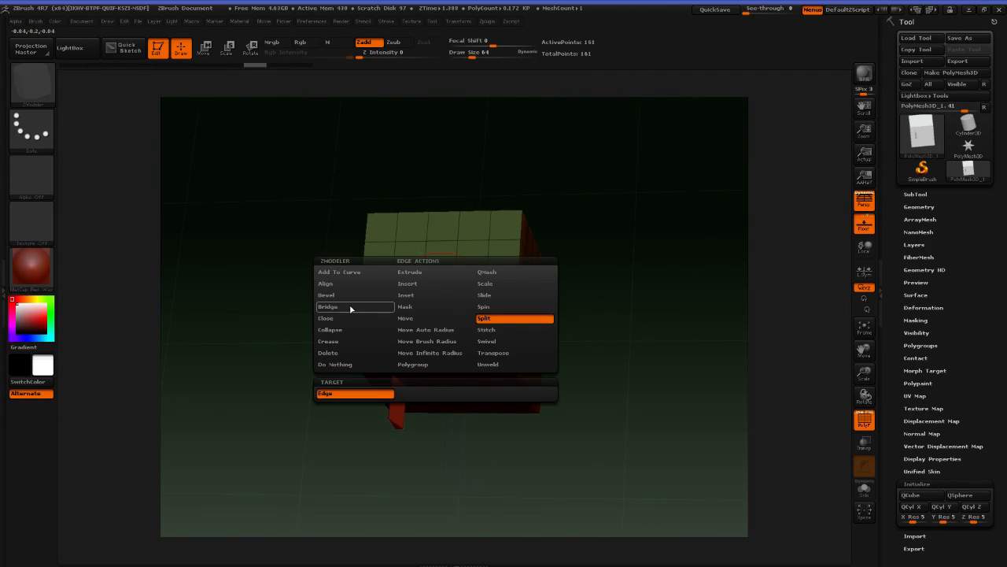
click(330, 352)
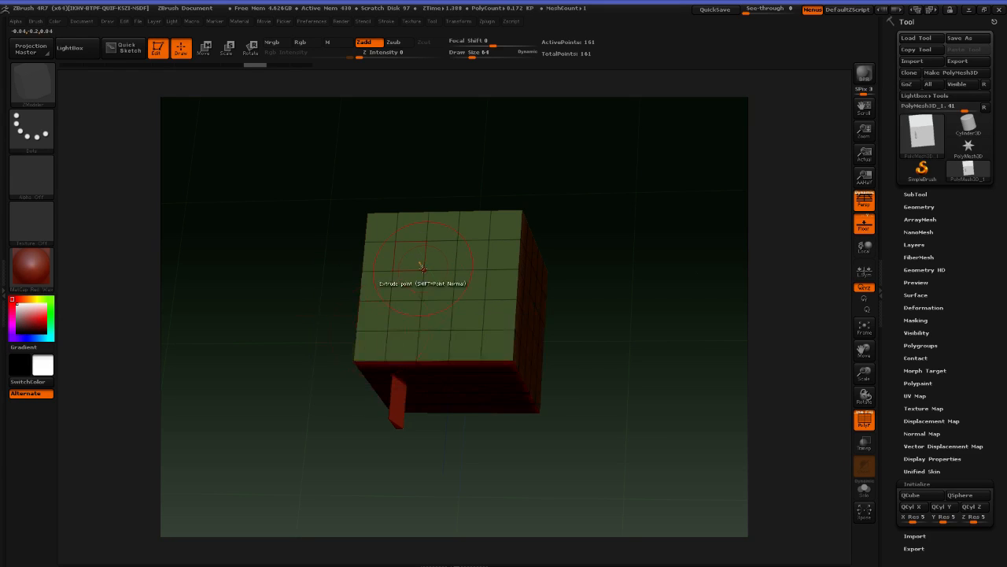
click(440, 273)
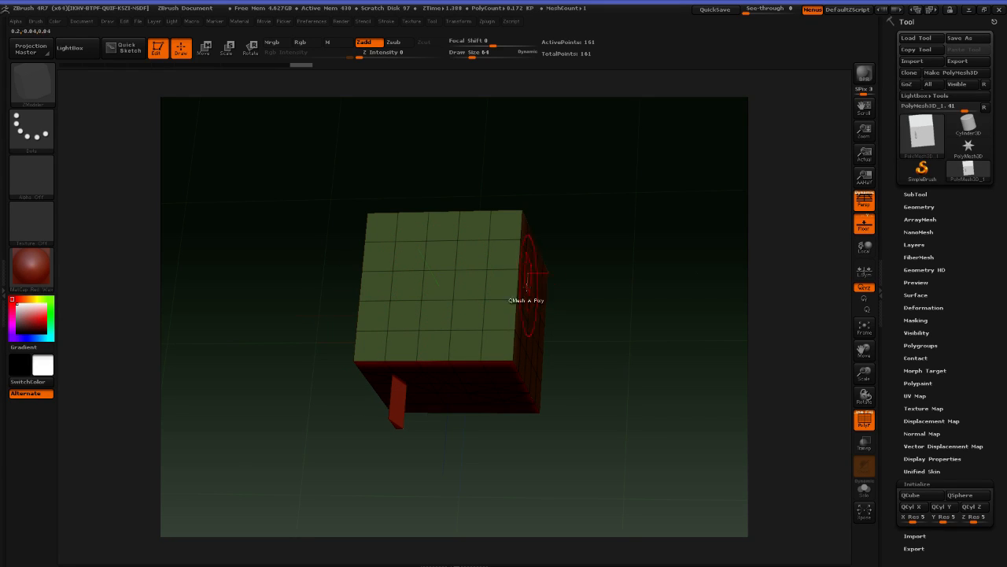
drag(567, 299, 580, 274)
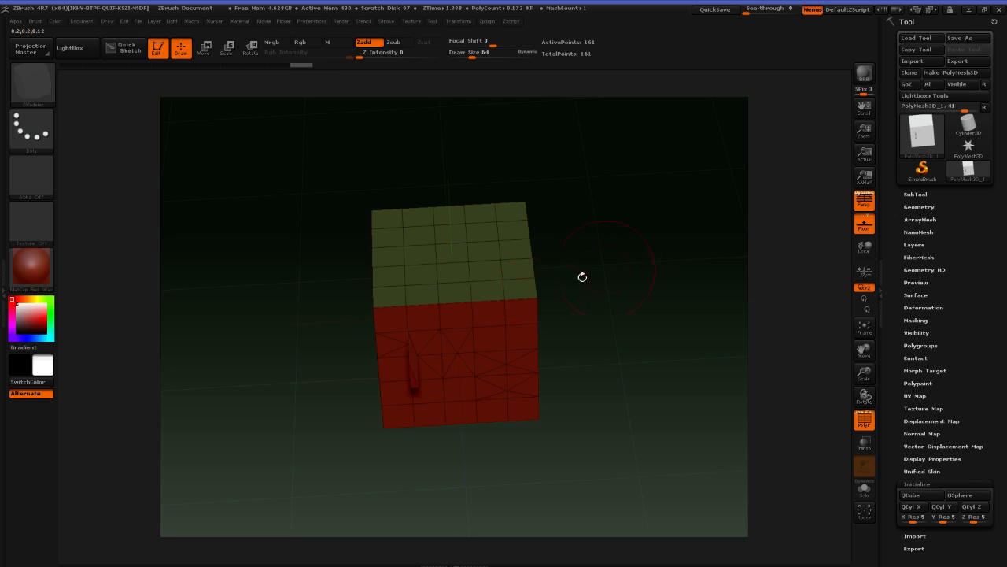
click(486, 283)
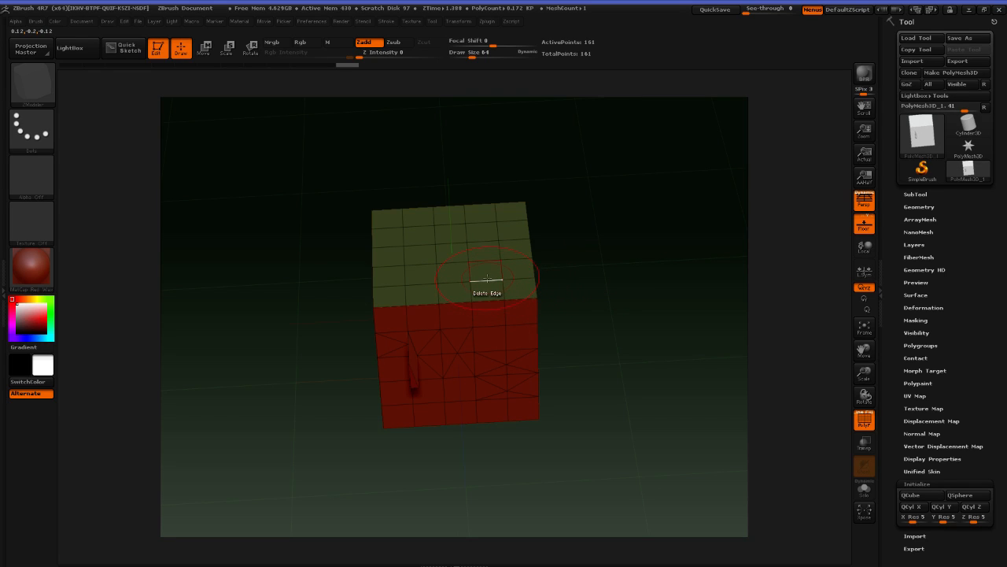
Set the point action to Delete and delete two neighbouring points on the cube's green face to open a hole
key(space)
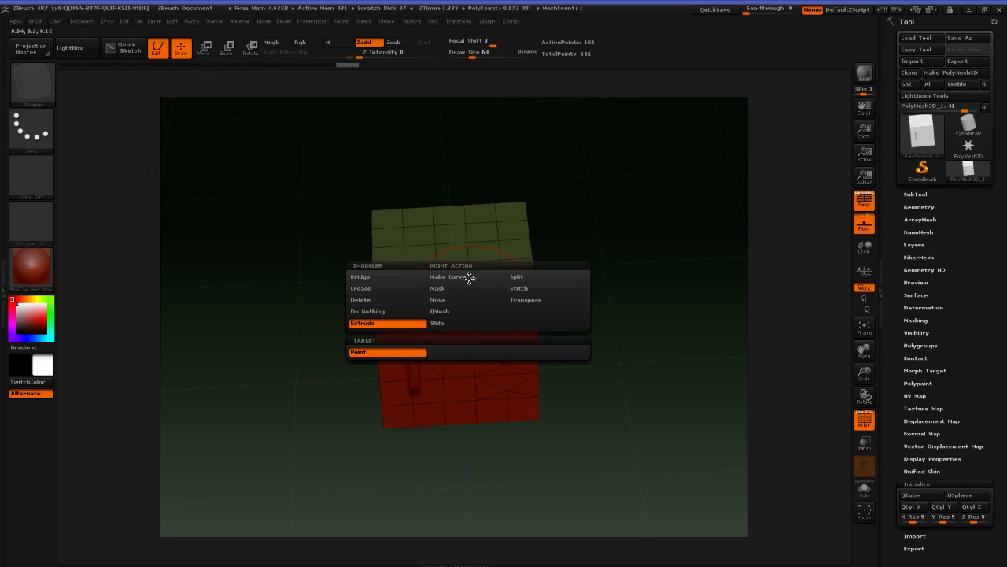
click(396, 300)
click(469, 258)
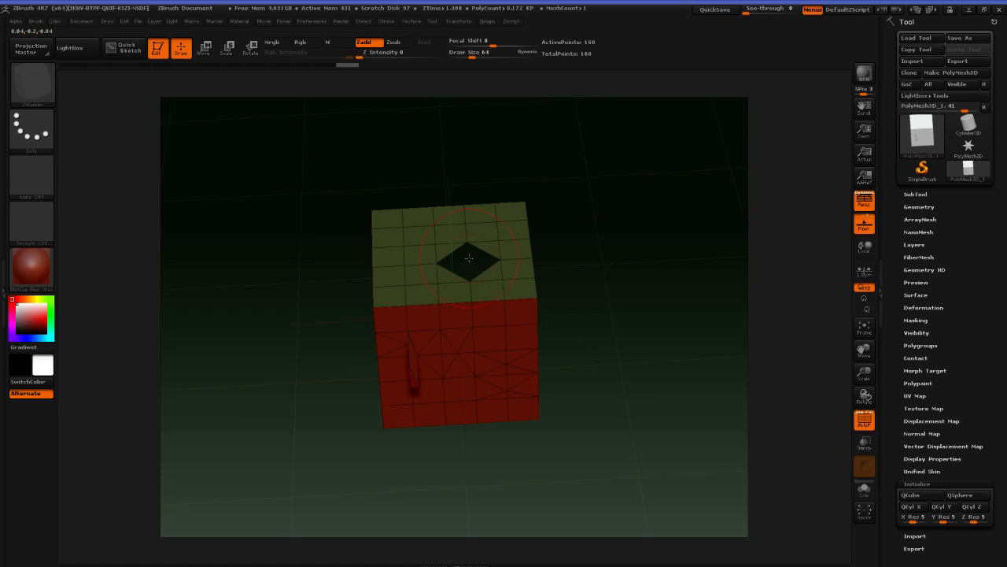
click(437, 259)
drag(579, 246, 519, 349)
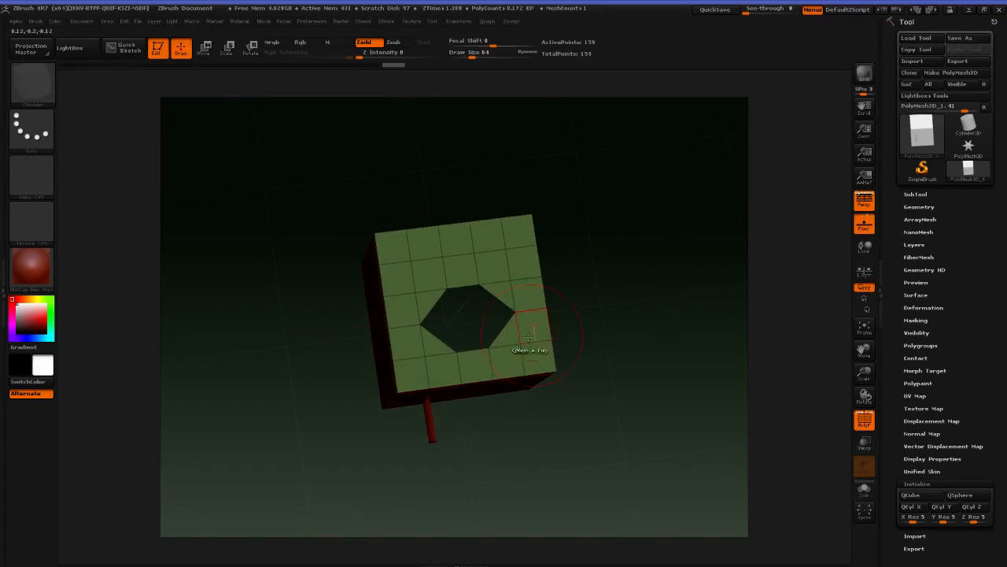
Set the edge action to Stitch and close the hole in the green face by welding its edges
key(space)
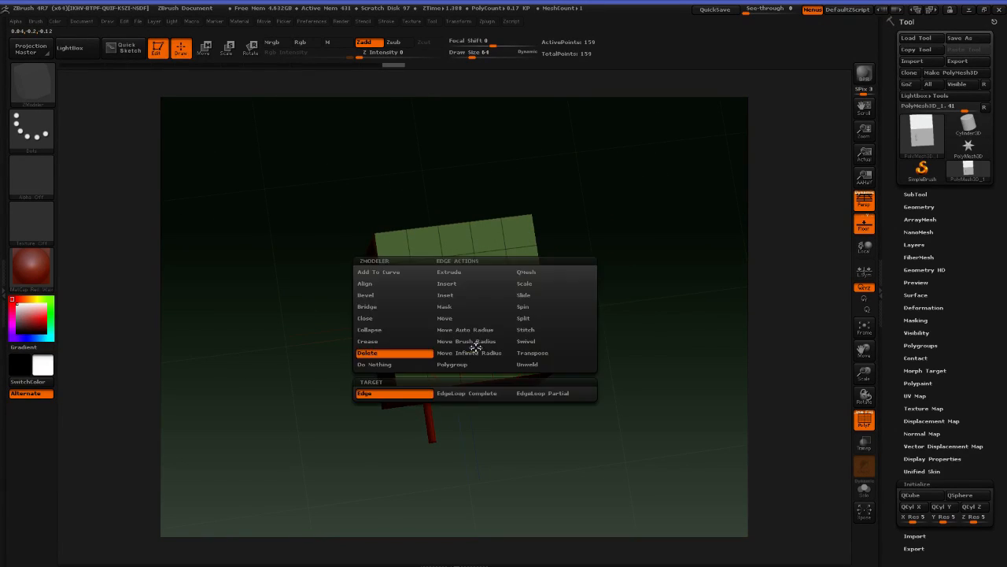
click(539, 330)
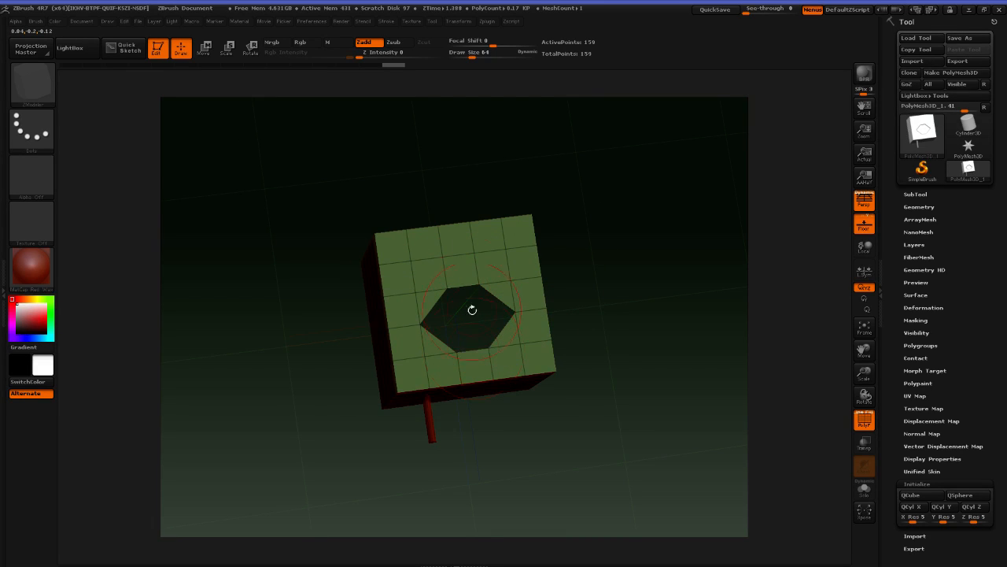
click(463, 284)
click(462, 284)
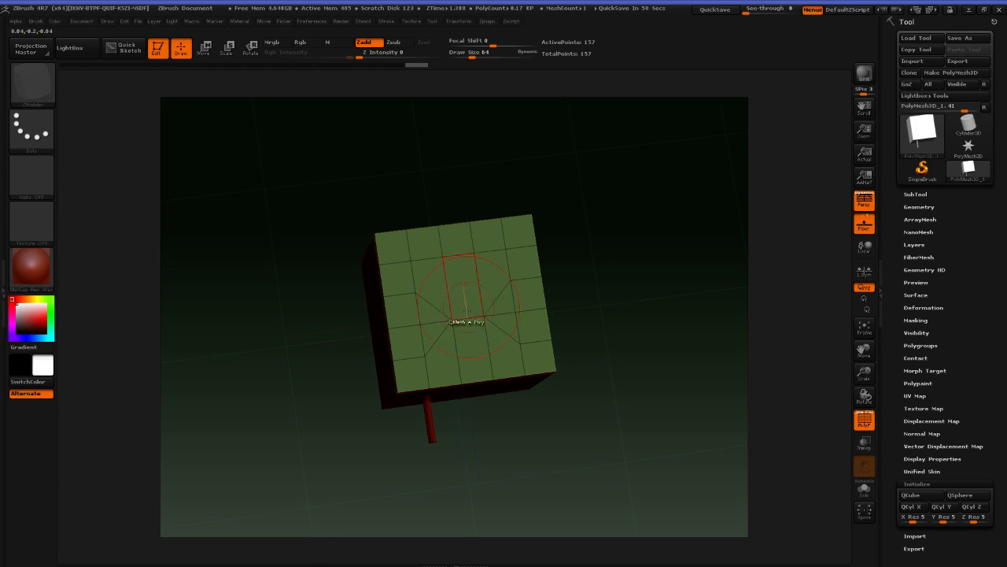
Set the edge action to Swivel with the single Edge target and swivel an edge in the stitched area of the green face
key(space)
click(535, 341)
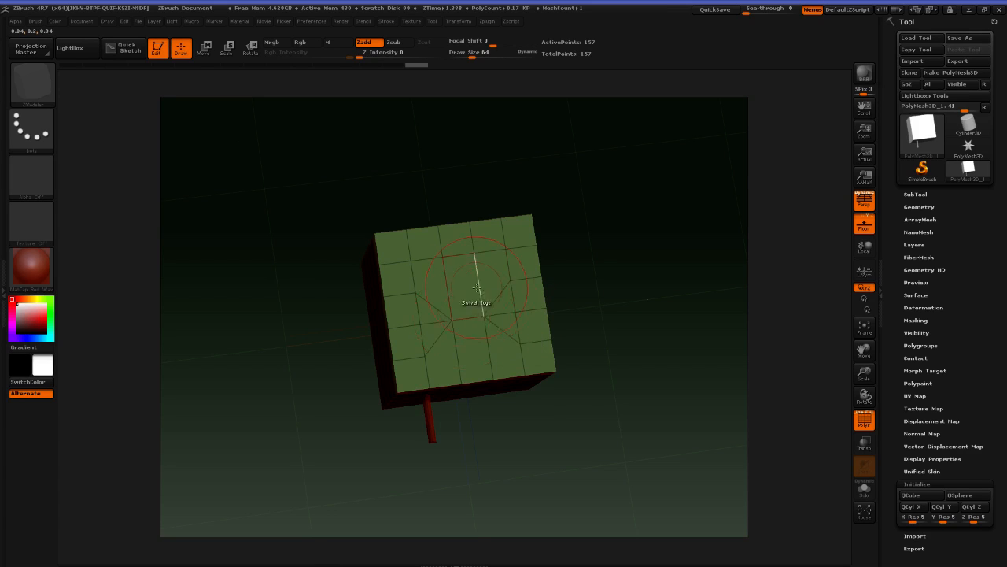
drag(465, 311, 591, 335)
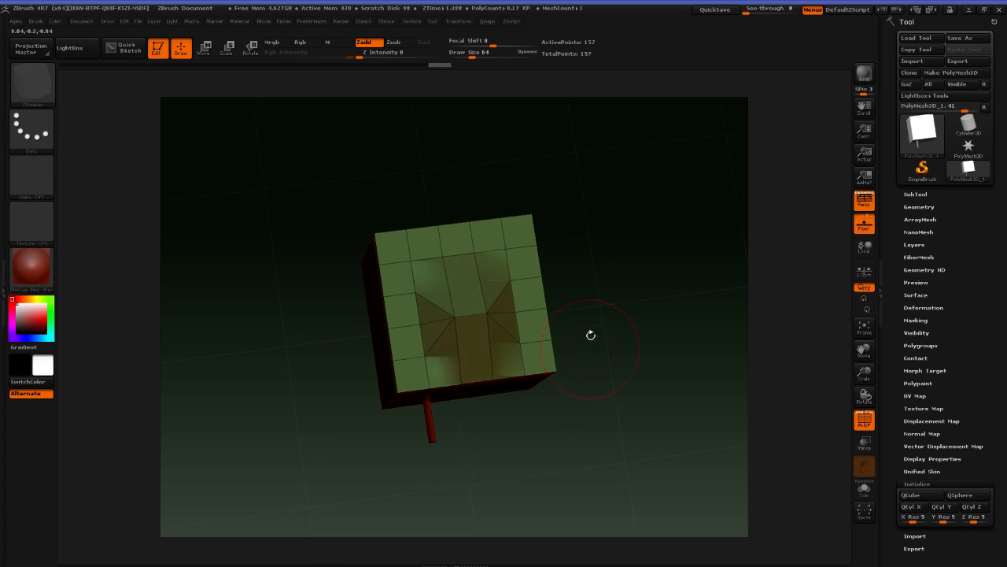
drag(528, 263, 476, 276)
key(ctrl+z)
key(ctrl+z)
Try swivelling a single edge near the upper corner of the face with the stitched hole
drag(654, 253, 625, 265)
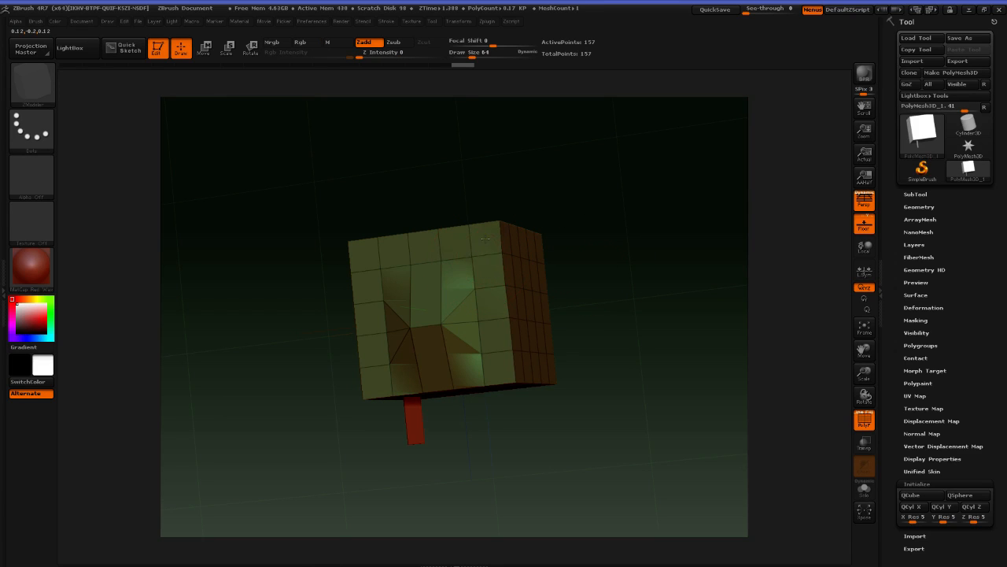
drag(472, 272, 441, 16)
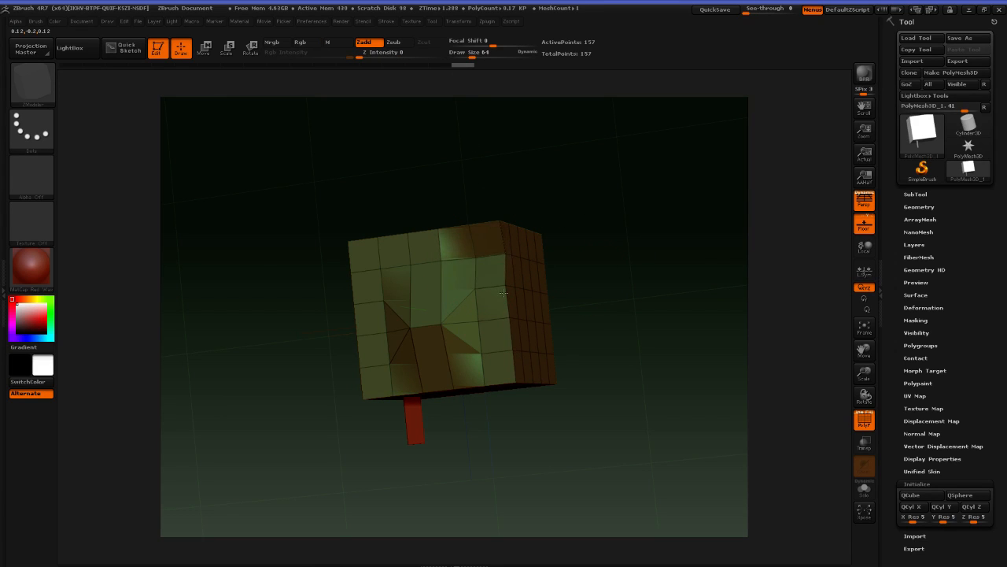
drag(589, 233, 632, 243)
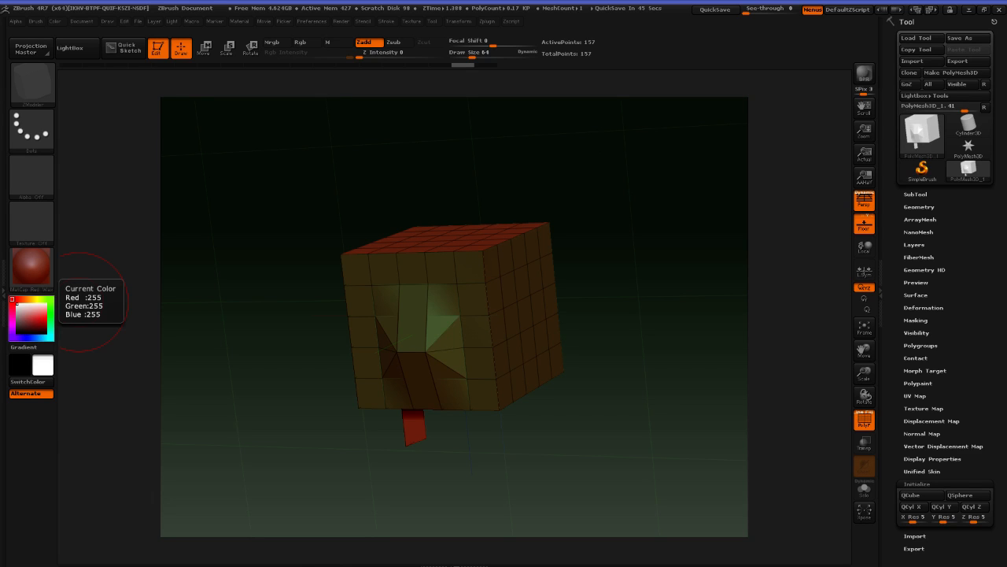
Watch the Edge Swivel demonstration video on the ZModeler edge actions page in the browser
drag(0, 70, 379, 87)
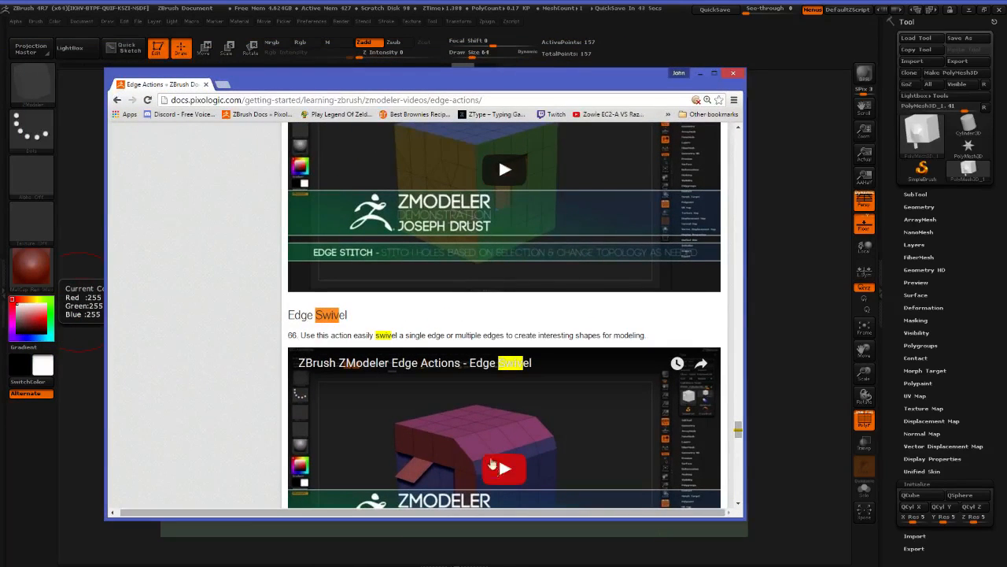
click(492, 464)
scroll(238, 371, down, 3)
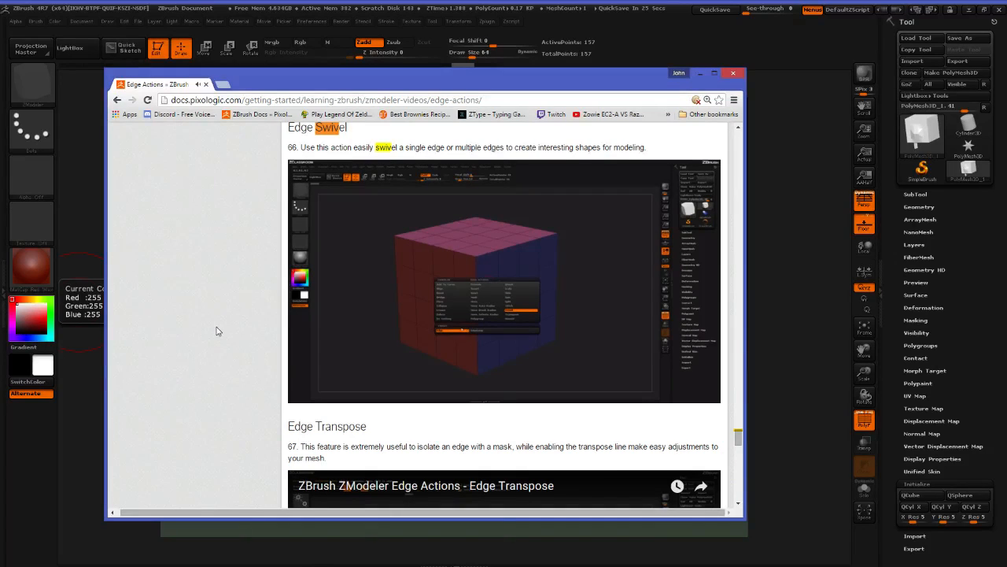
drag(346, 81, 0, 74)
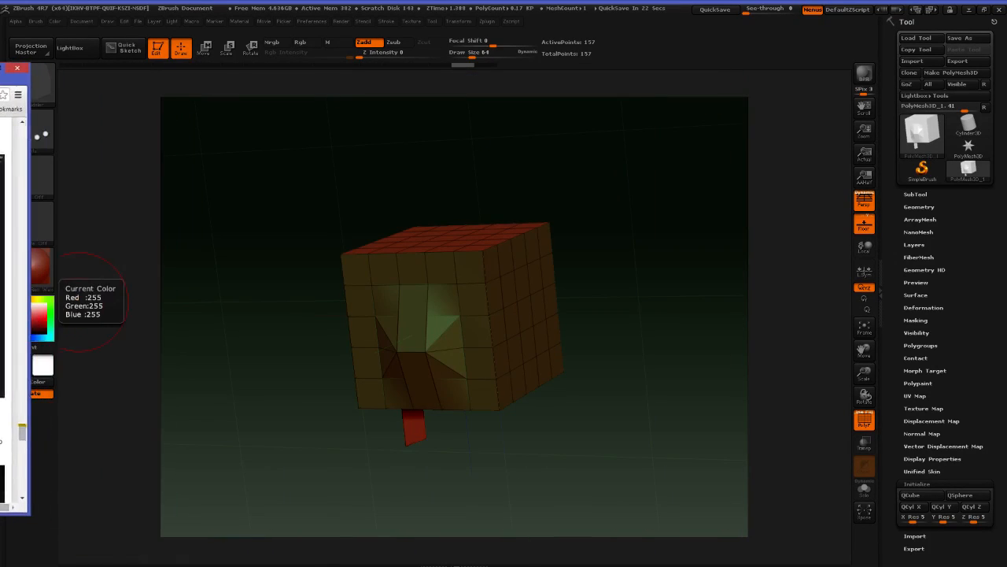
Set the Swivel target to EdgeLoop and swivel an edge loop running around the cube's sides
click(654, 332)
key(space)
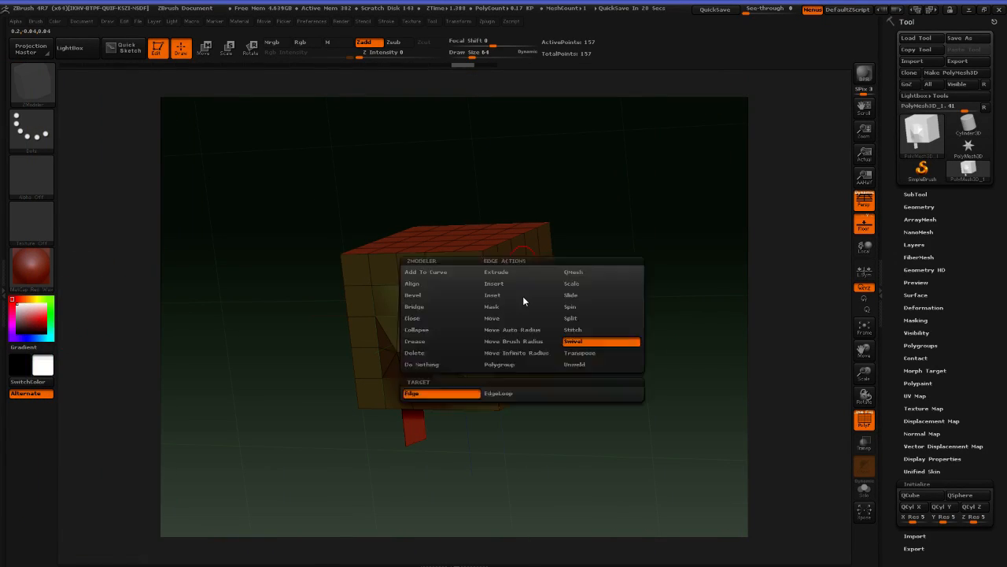
key(space)
click(506, 395)
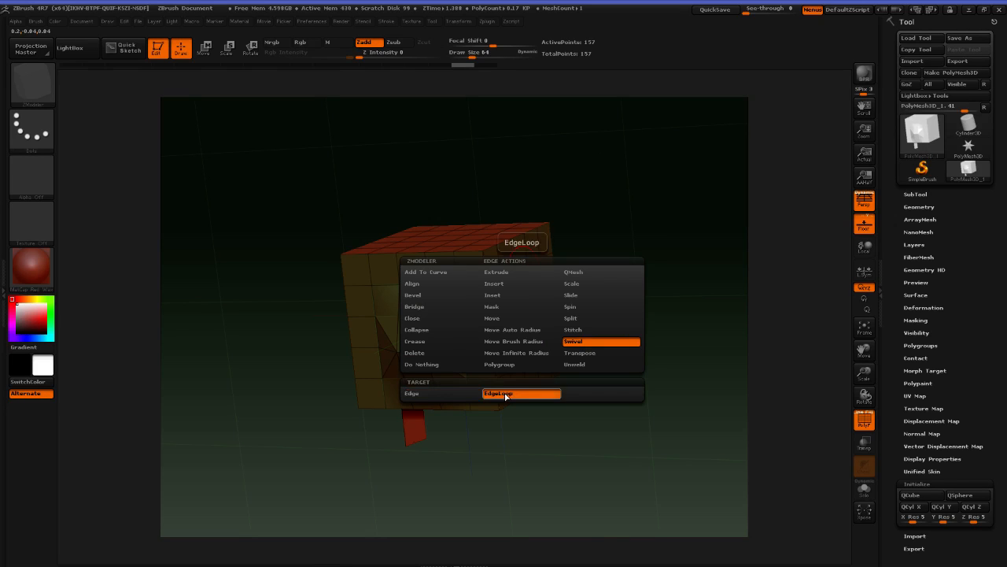
drag(653, 189, 545, 275)
mouse_move(474, 268)
mouse_down()
mouse_move(552, 270)
mouse_move(521, 266)
mouse_move(528, 151)
mouse_move(509, 198)
mouse_move(584, 203)
mouse_move(614, 225)
mouse_move(596, 204)
mouse_move(599, 265)
mouse_move(534, 281)
mouse_move(521, 240)
mouse_move(518, 256)
mouse_move(526, 236)
mouse_move(534, 266)
mouse_move(529, 247)
mouse_up()
drag(612, 264, 668, 263)
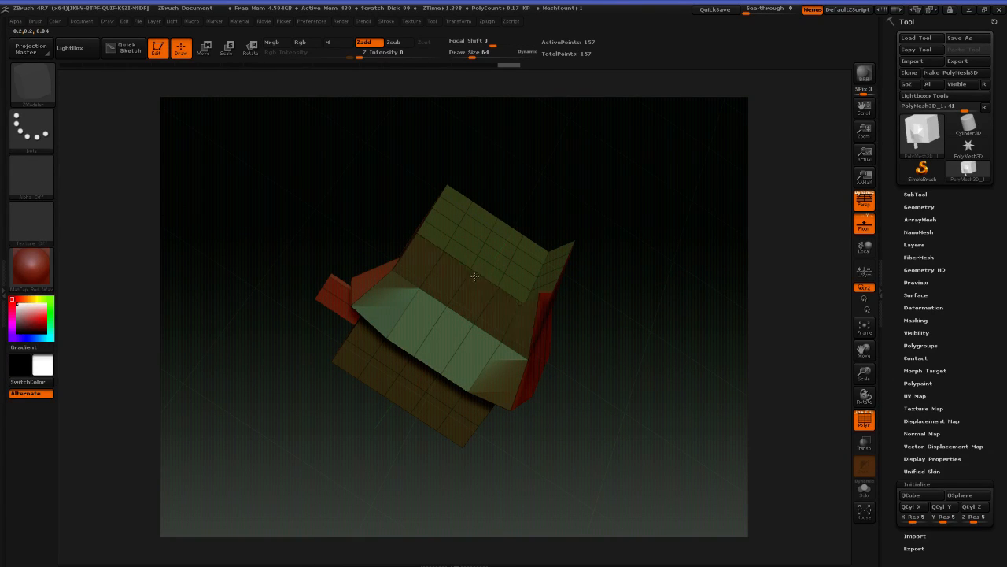
Swivel edge loops on the top face so its two opposite side strips tilt upward
drag(586, 188, 596, 231)
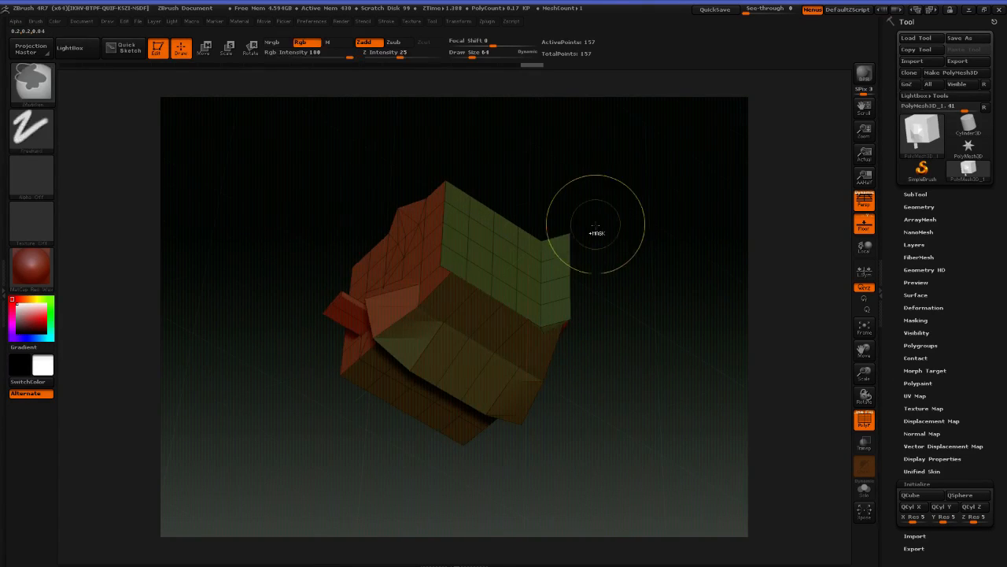
drag(653, 251, 626, 236)
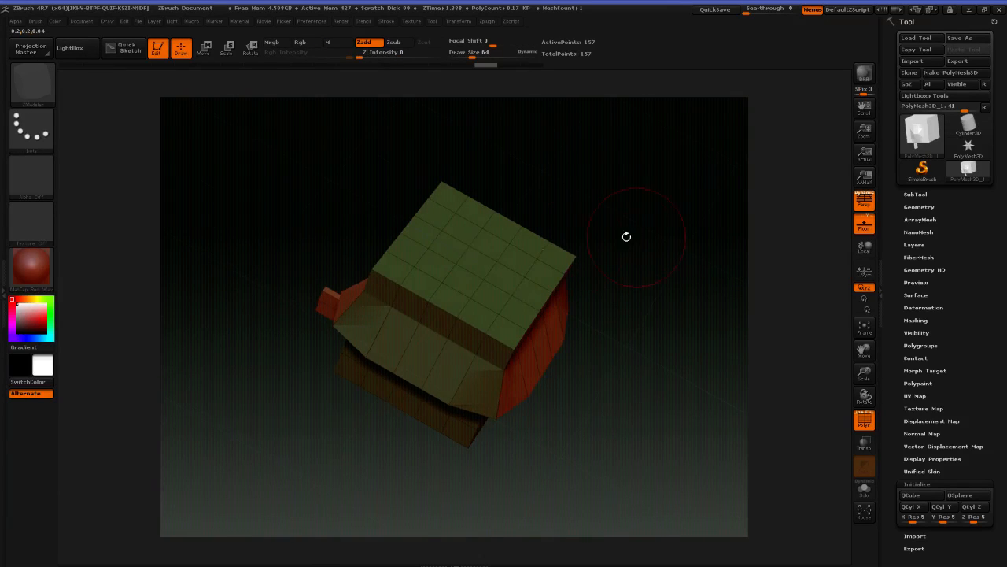
mouse_move(471, 271)
mouse_down()
mouse_move(505, 204)
mouse_move(427, 291)
mouse_move(451, 284)
mouse_up()
drag(606, 209, 565, 198)
mouse_move(498, 221)
mouse_down()
mouse_move(527, 168)
mouse_move(590, 234)
mouse_move(587, 250)
mouse_up()
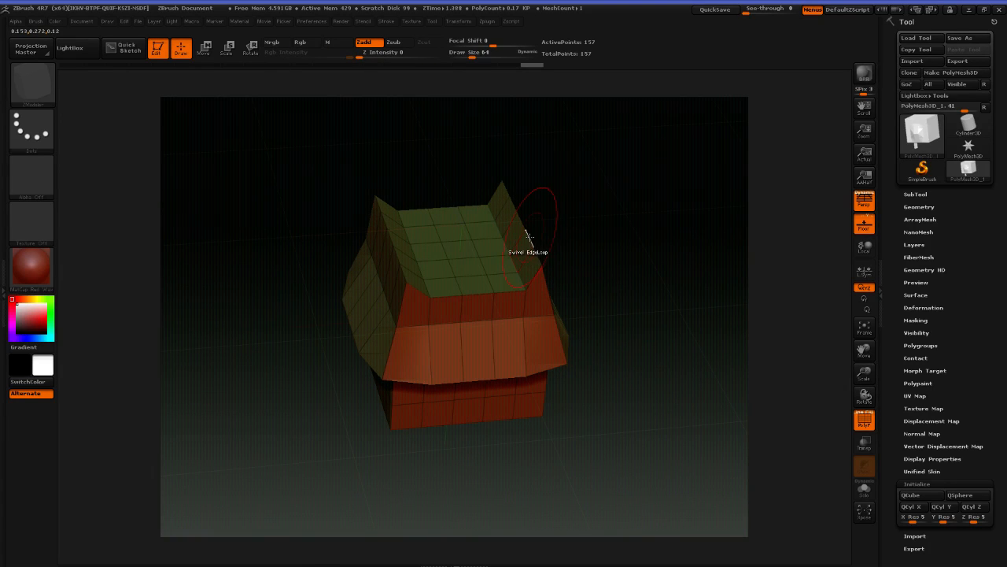
Swivel the remaining edge loops along the top rim so the two other sides flare outward
drag(634, 344, 643, 337)
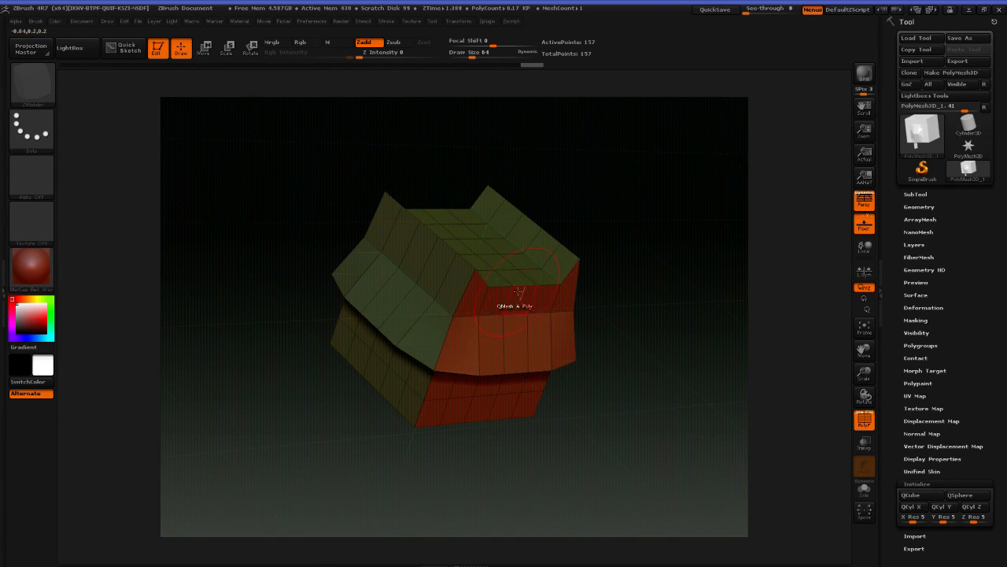
drag(518, 291, 539, 309)
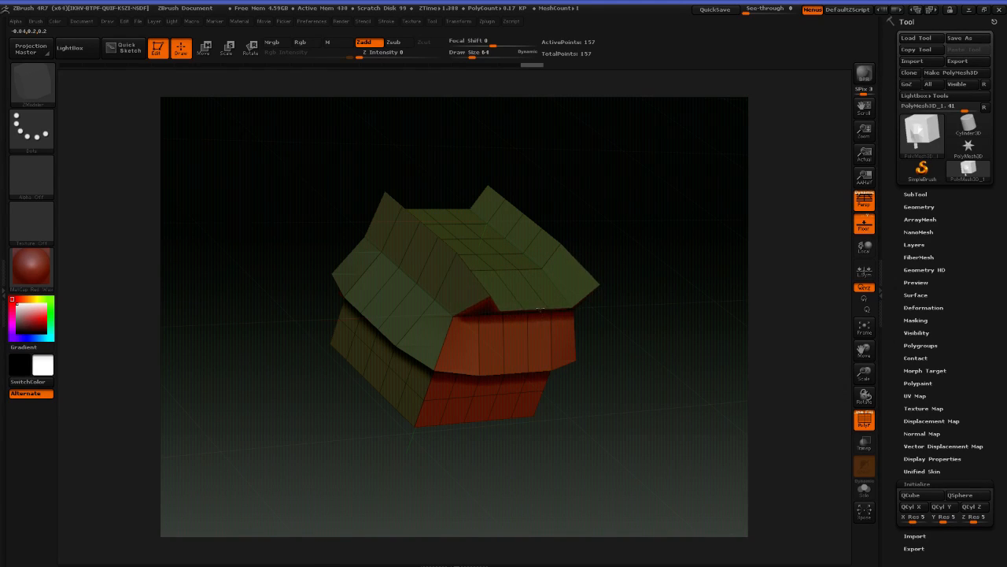
drag(606, 226, 531, 251)
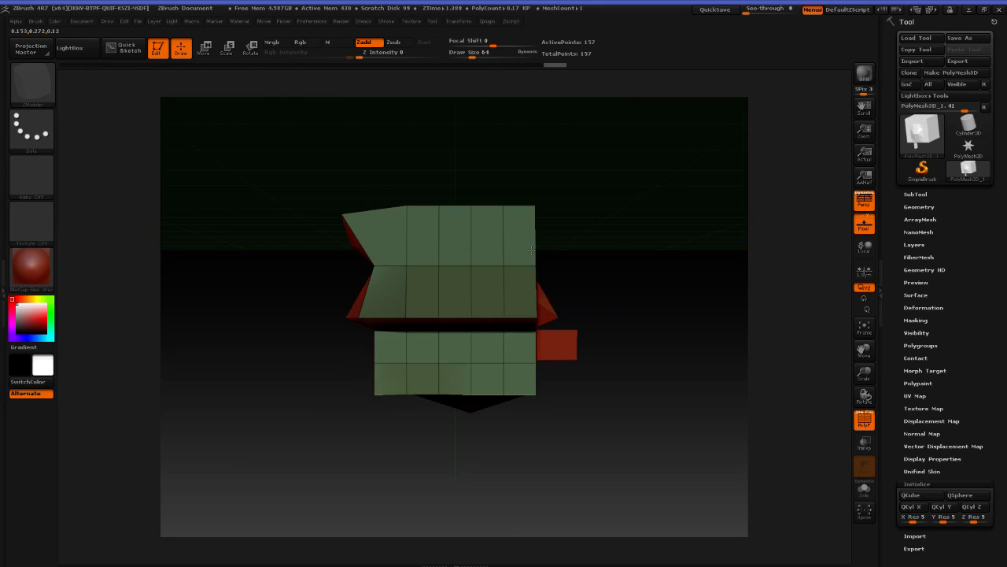
drag(600, 225, 598, 274)
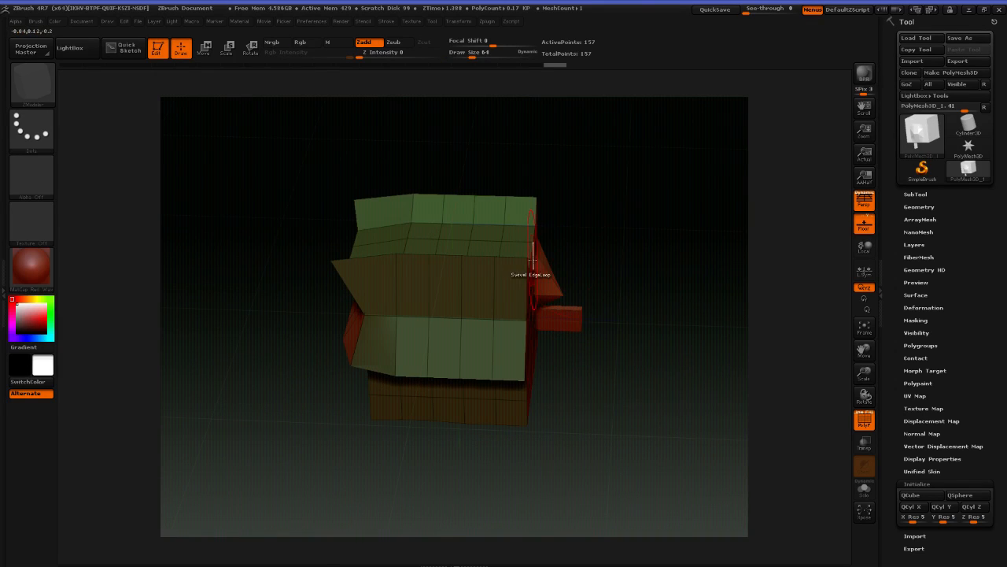
drag(531, 250, 629, 225)
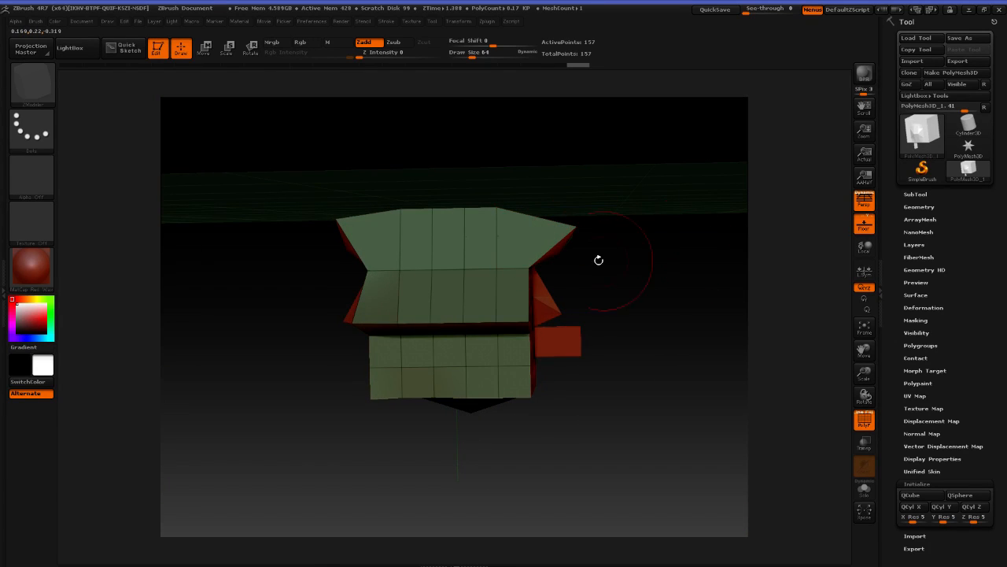
drag(598, 260, 511, 249)
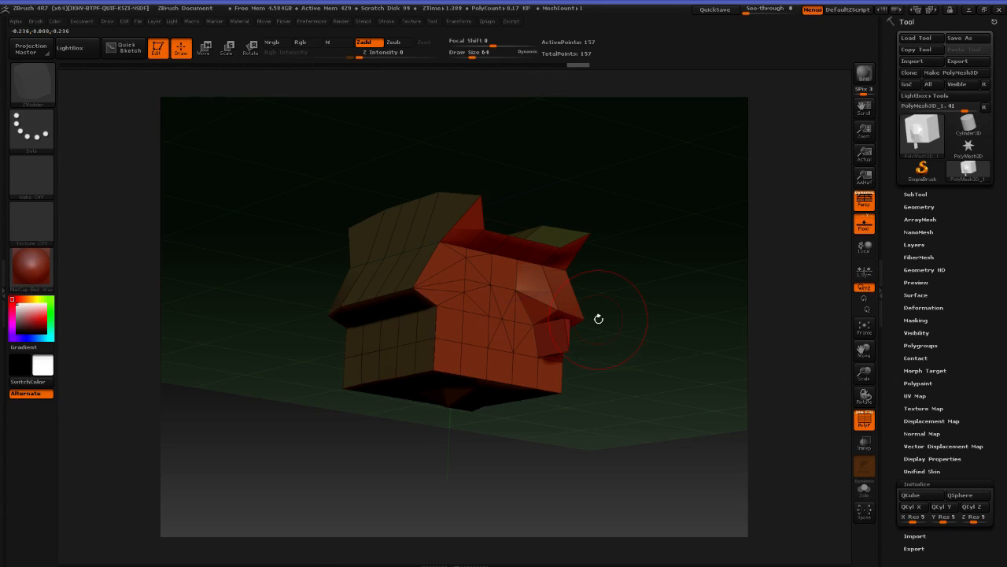
drag(343, 457, 386, 413)
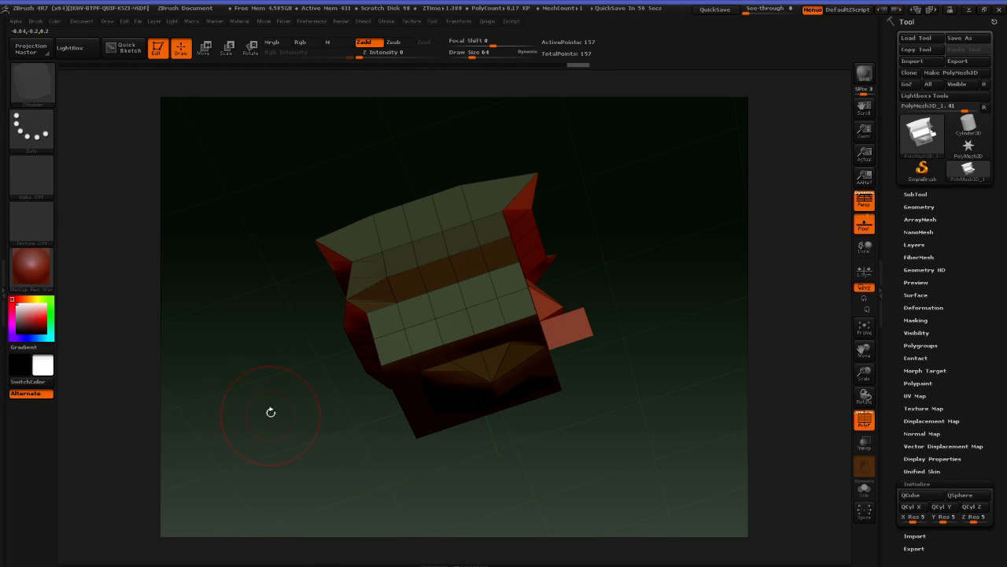
Replace the swivelled mesh with a fresh QCube
drag(271, 412, 386, 355)
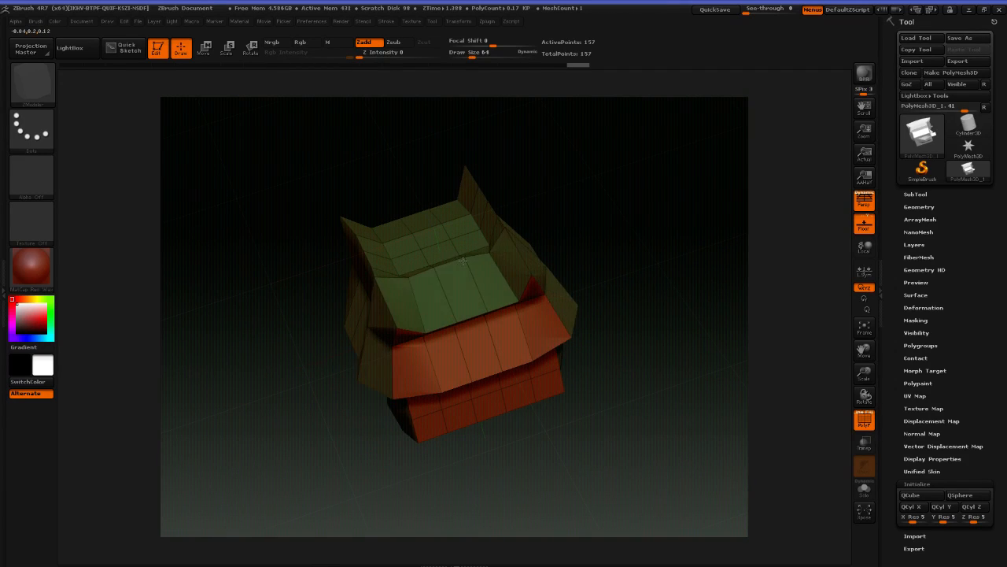
mouse_move(463, 259)
mouse_down()
mouse_move(667, 223)
mouse_move(685, 247)
mouse_move(670, 261)
mouse_move(674, 280)
mouse_up()
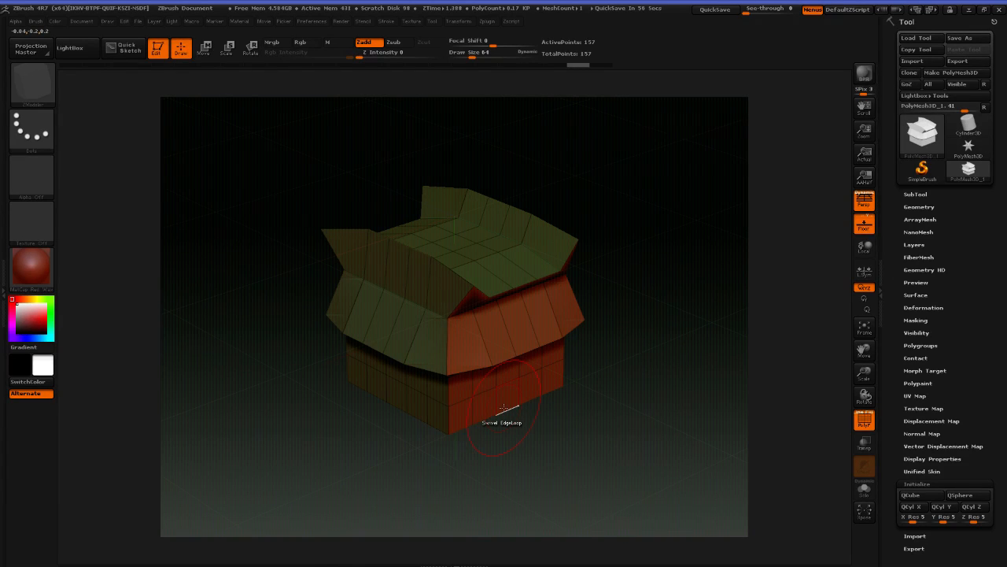
click(911, 494)
Set the polygon action to Delete for a single poly and open a hole in one cube face, keeping one poly hanging from its upper edge
drag(655, 405, 470, 305)
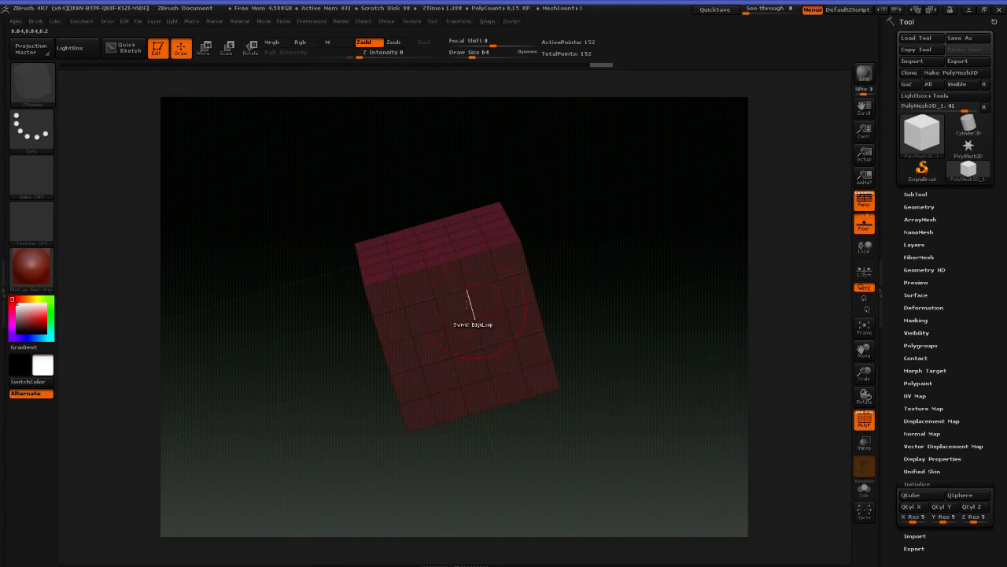
key(space)
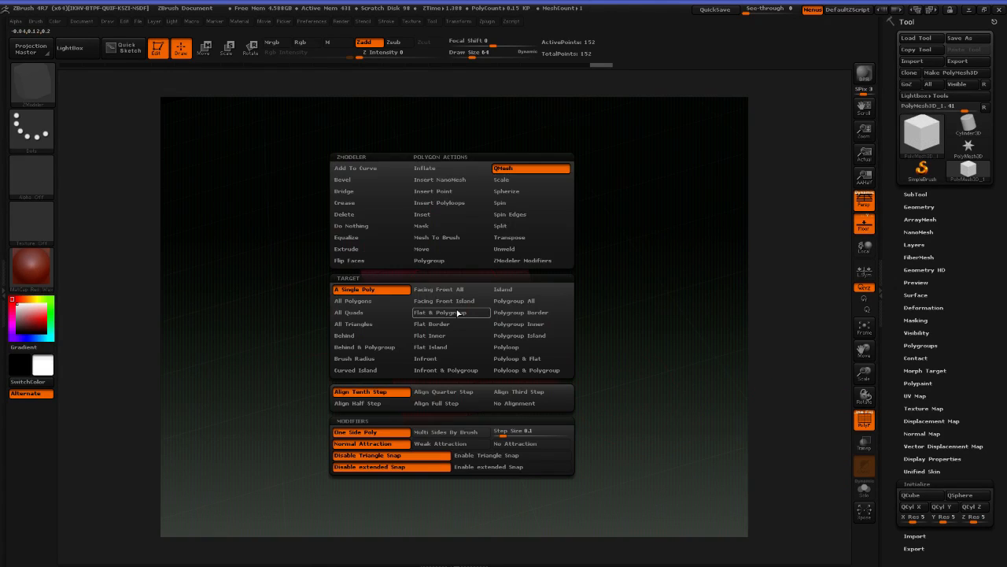
click(343, 214)
click(462, 336)
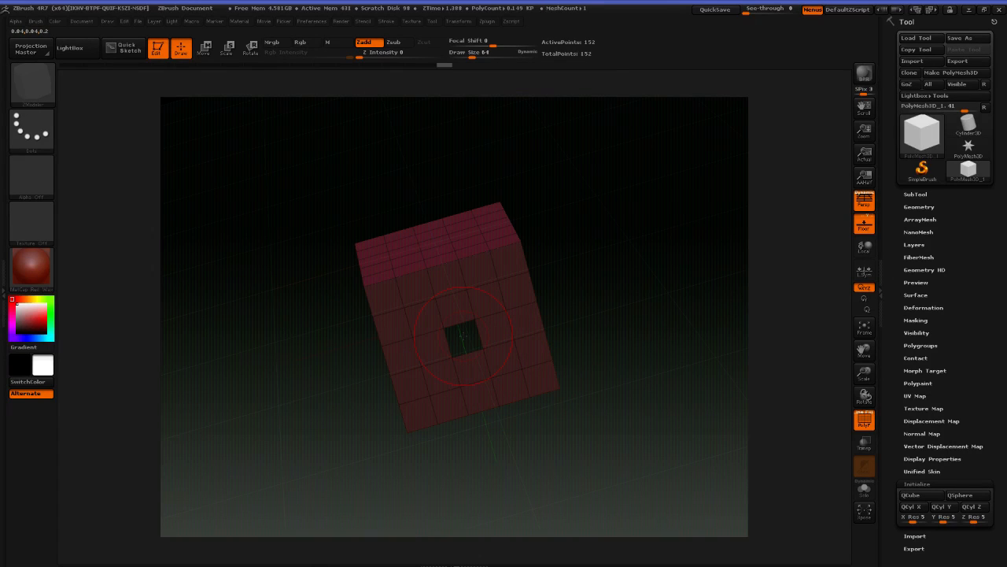
click(435, 347)
click(423, 322)
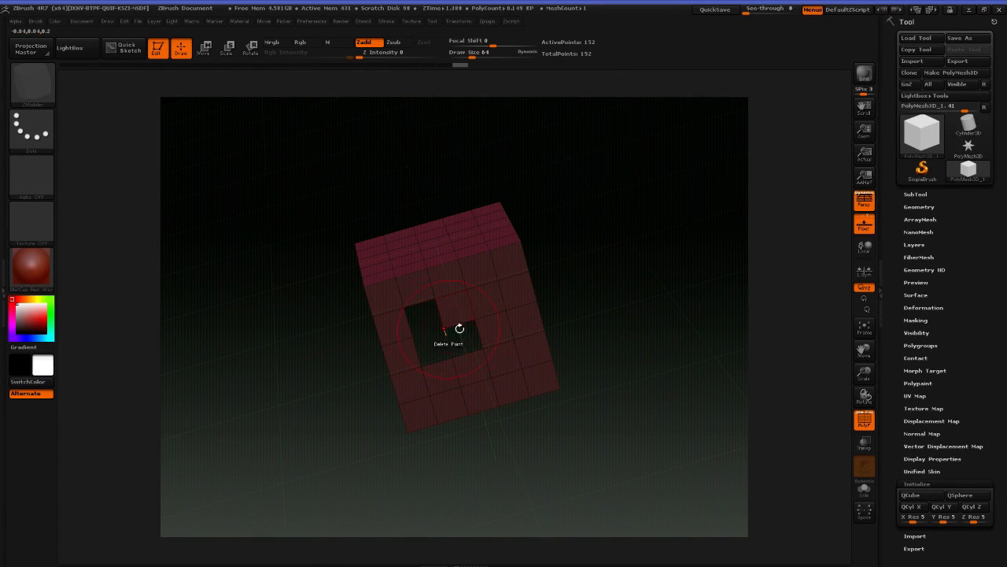
click(497, 330)
key(ctrl+z)
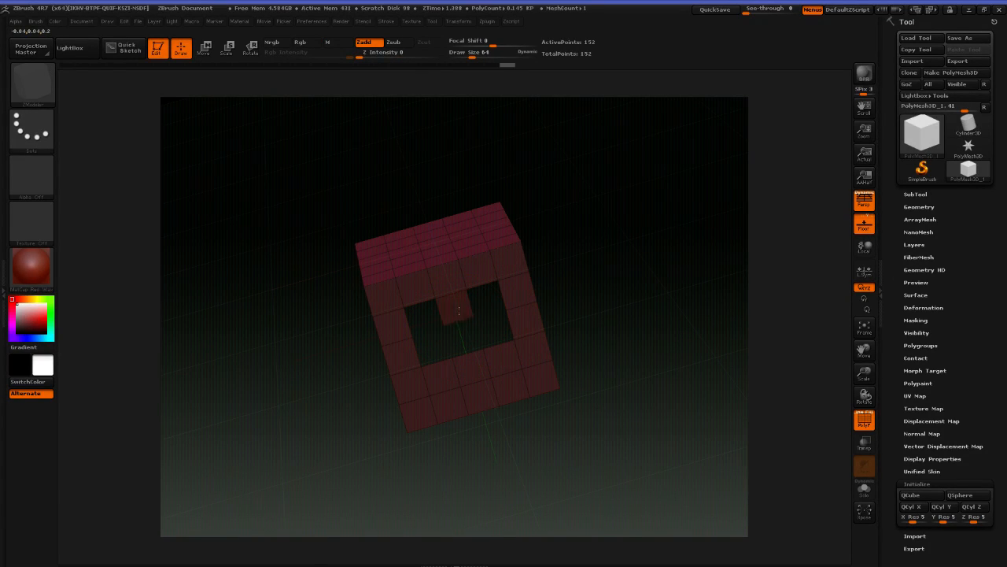
Swivel the free edge of the hanging poly so it tilts into the opening
click(459, 310)
drag(476, 380, 621, 436)
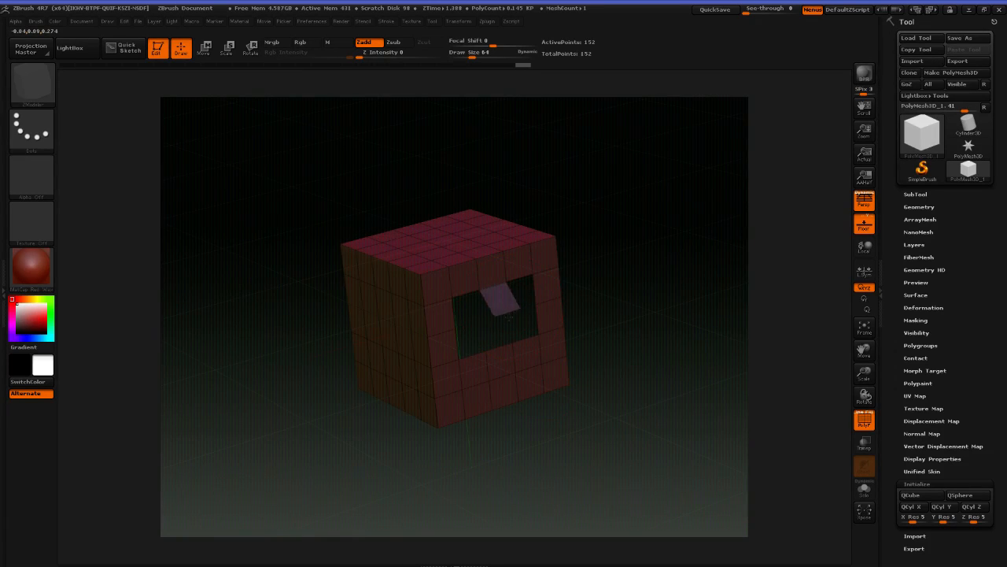
mouse_move(510, 317)
mouse_down()
mouse_move(489, 339)
mouse_move(519, 306)
mouse_move(510, 320)
mouse_up()
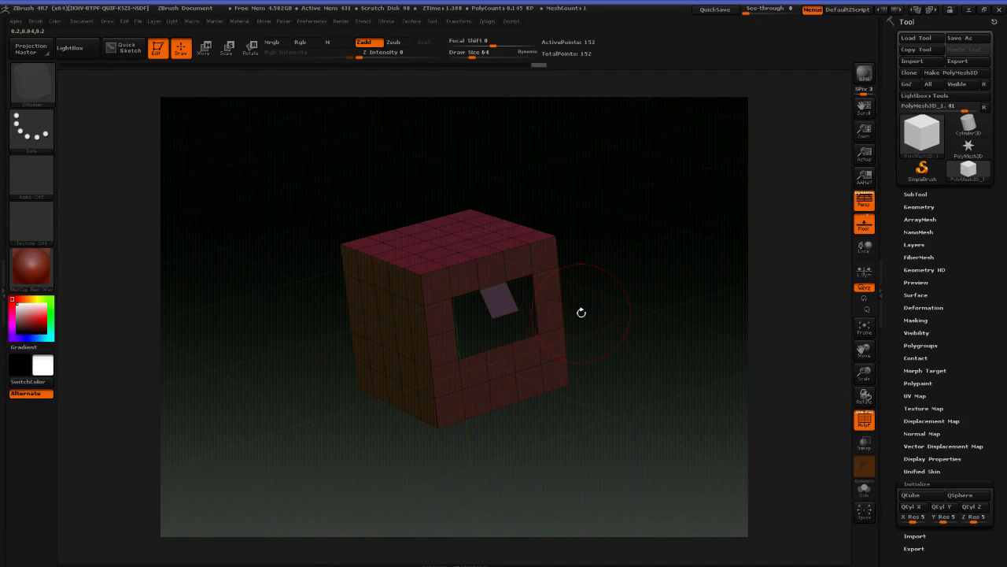
Swivel the edge loops along the opening's side and lower borders and the hanging poly's free edge
drag(535, 295, 547, 314)
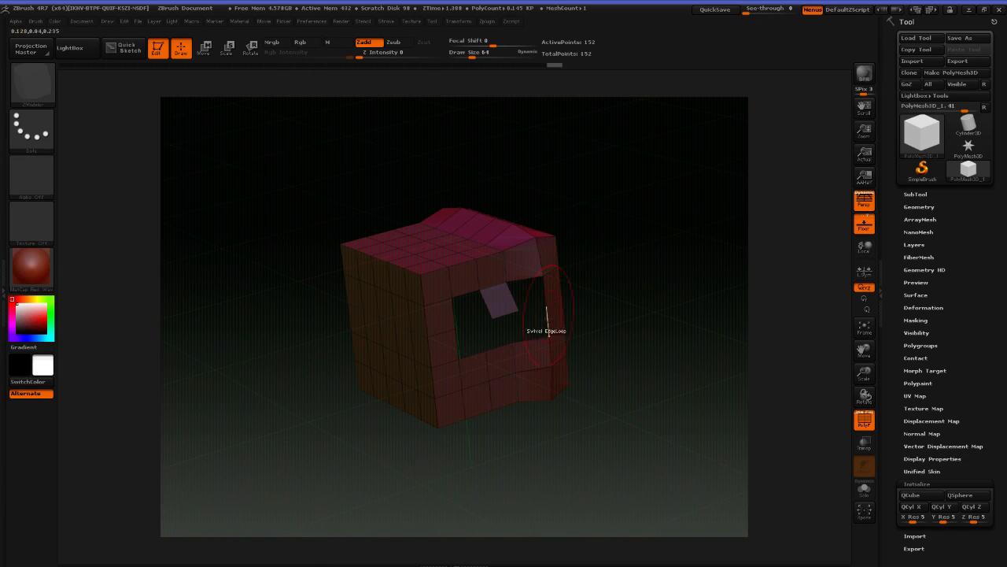
drag(502, 344, 505, 360)
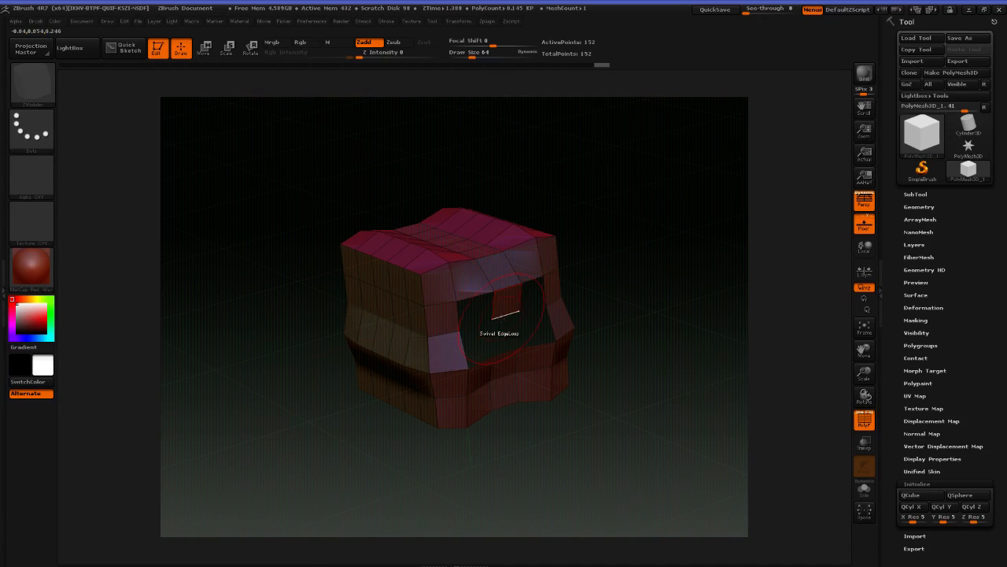
drag(506, 314, 521, 318)
Set the edge action to Move and raise the middle edge of the opening's lower border toward the hanging poly
drag(591, 348, 598, 299)
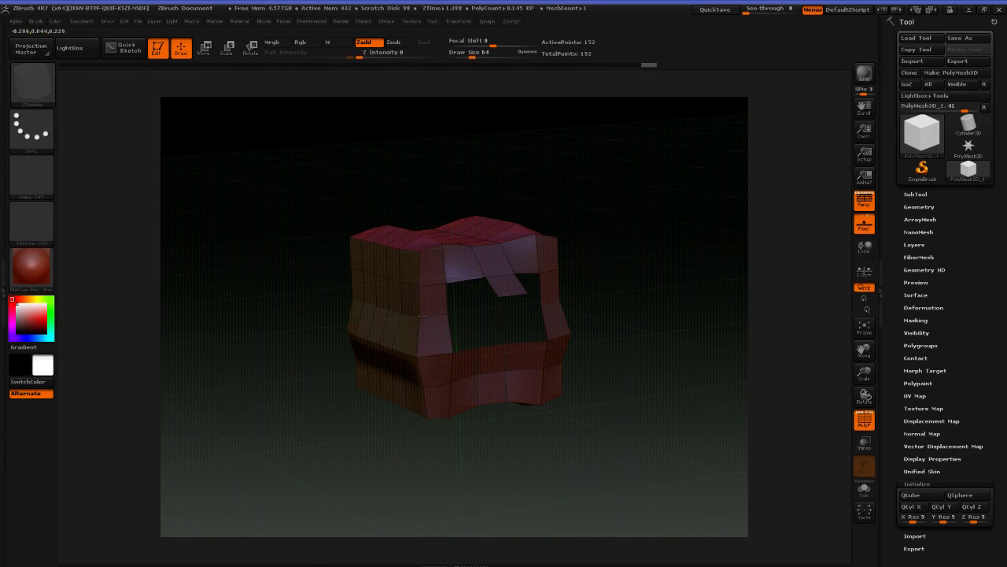
drag(605, 277, 445, 332)
drag(608, 286, 634, 321)
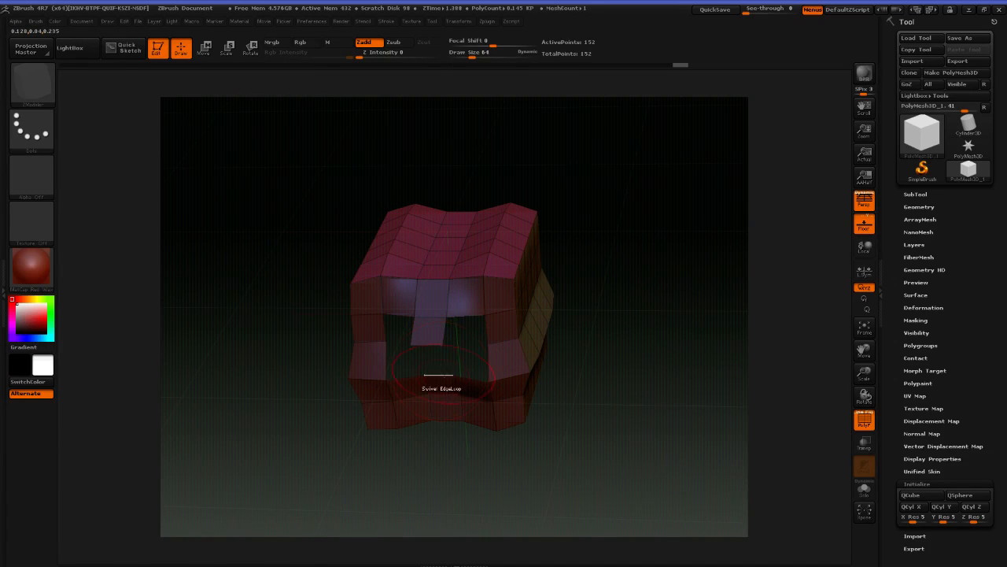
key(space)
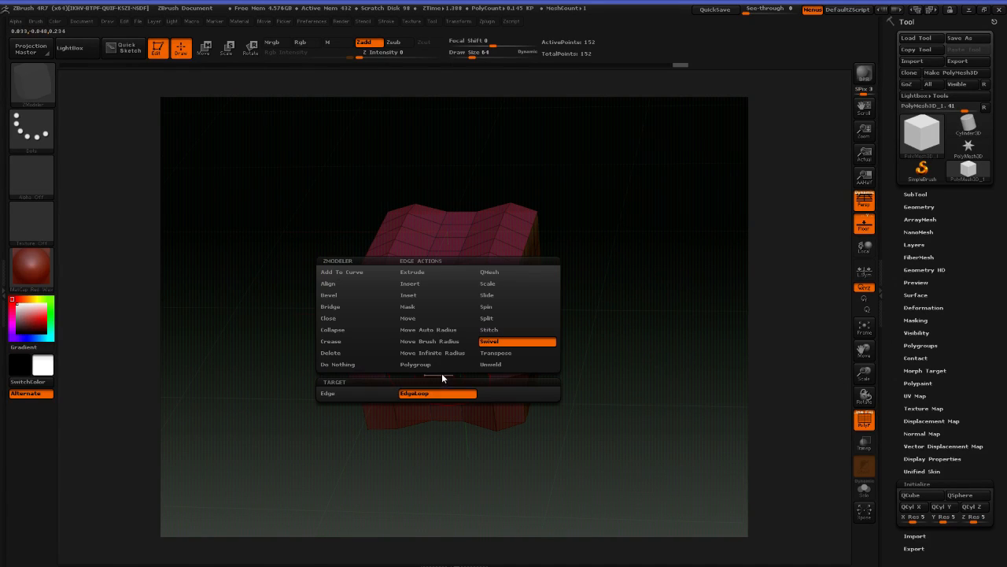
click(408, 318)
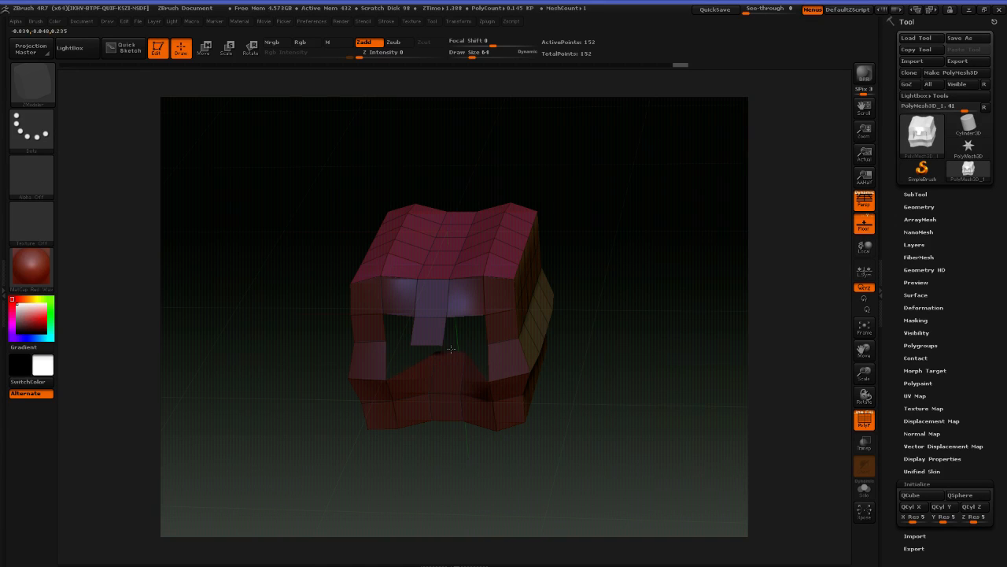
drag(443, 357, 456, 324)
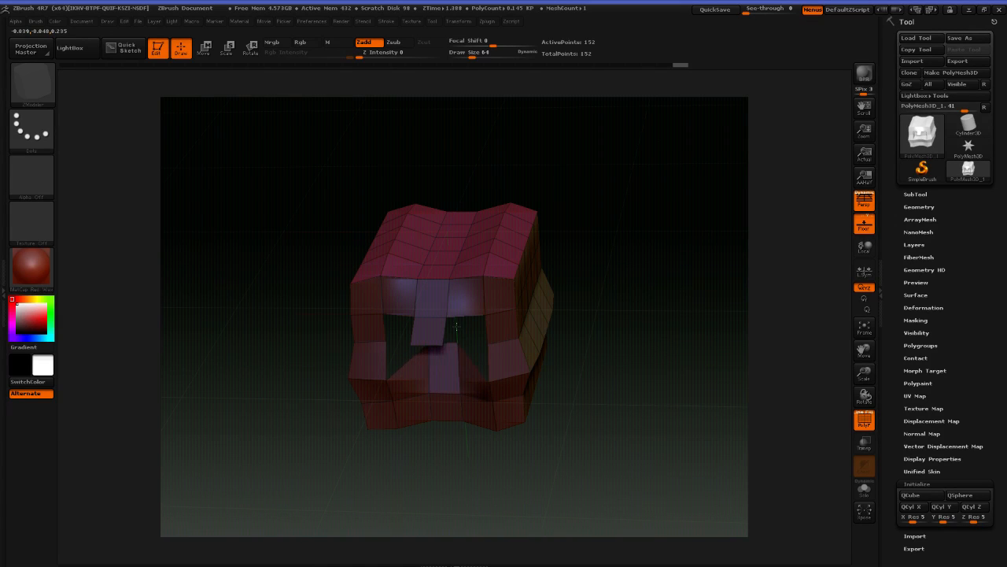
Set the edge action to Stitch, try the Hole target from the hanging poly's edge, and undo it
drag(621, 370, 589, 301)
key(space)
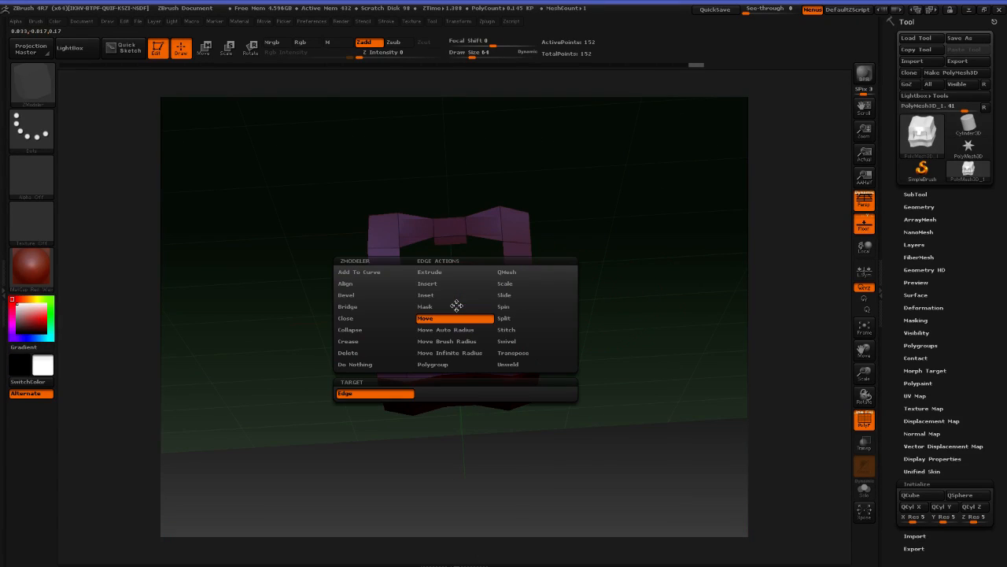
click(510, 331)
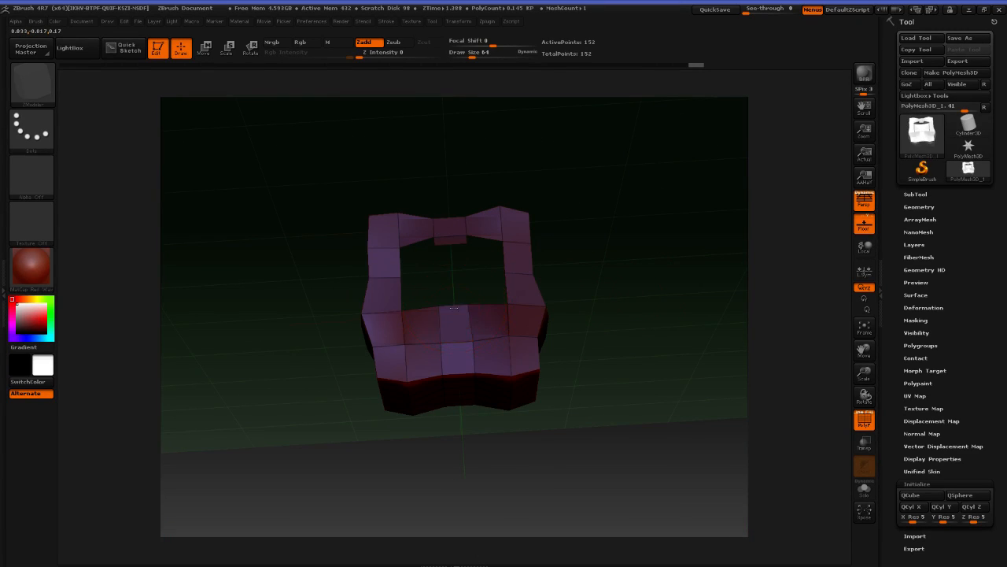
click(451, 246)
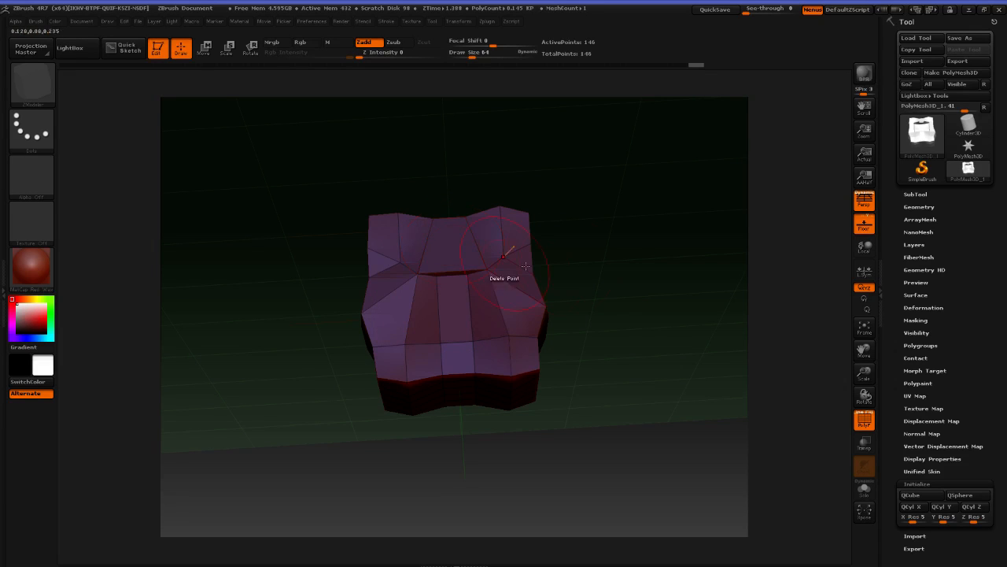
drag(588, 250, 652, 315)
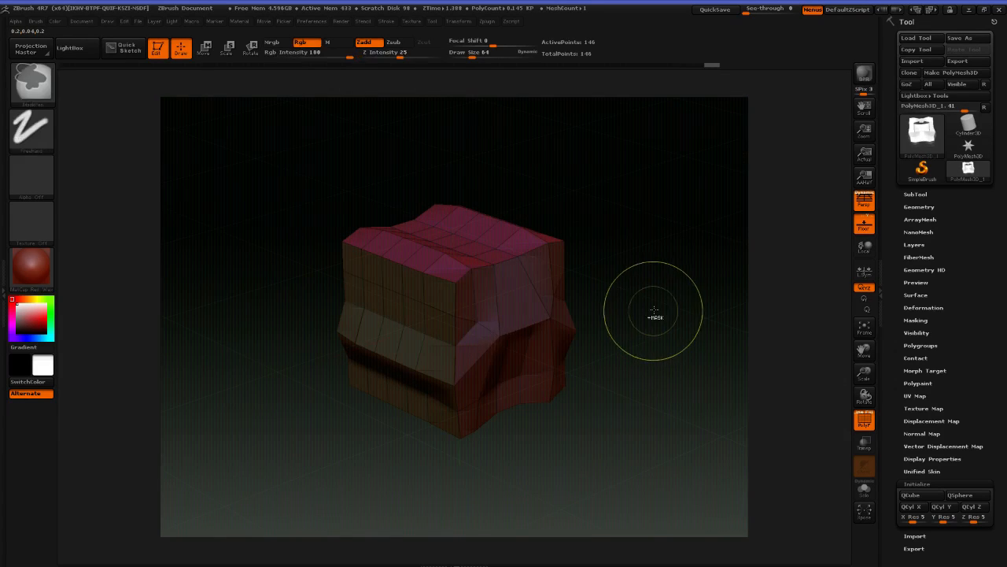
key(ctrl+z)
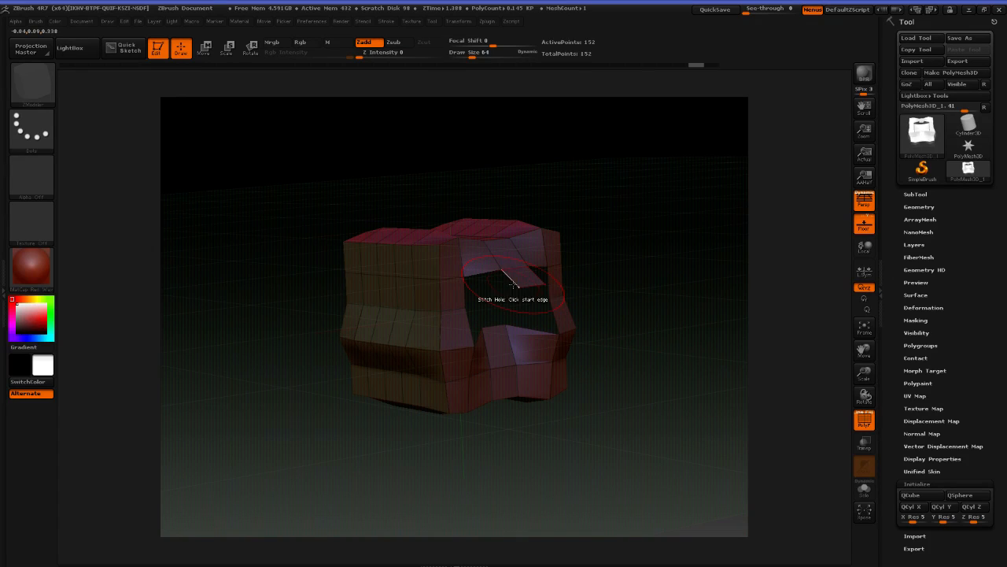
Try stitching the hole again from an edge on the opening's side, and undo the stitch
click(465, 294)
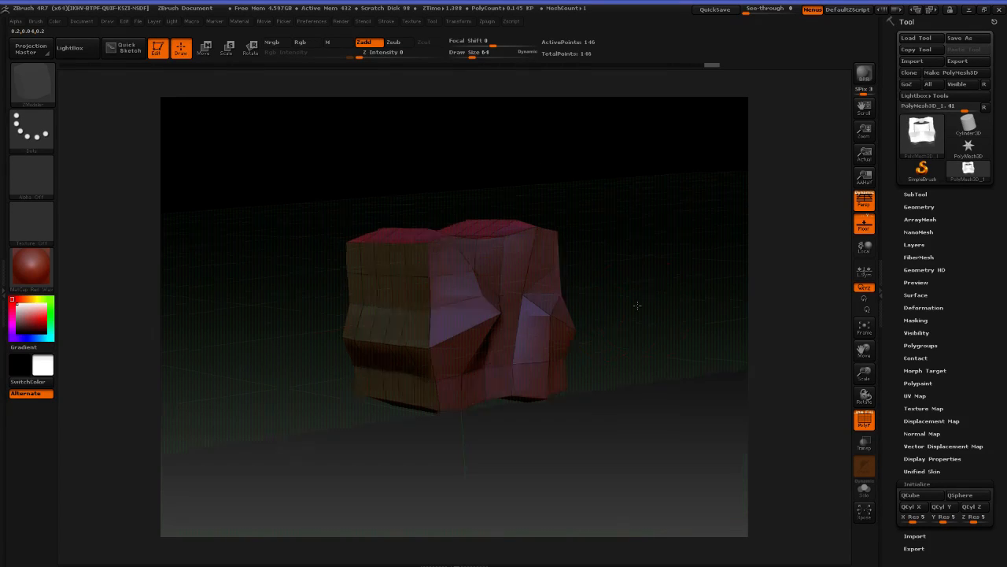
mouse_move(638, 303)
mouse_down()
mouse_move(603, 310)
mouse_move(648, 330)
mouse_move(614, 310)
mouse_move(637, 301)
mouse_up()
key(ctrl+z)
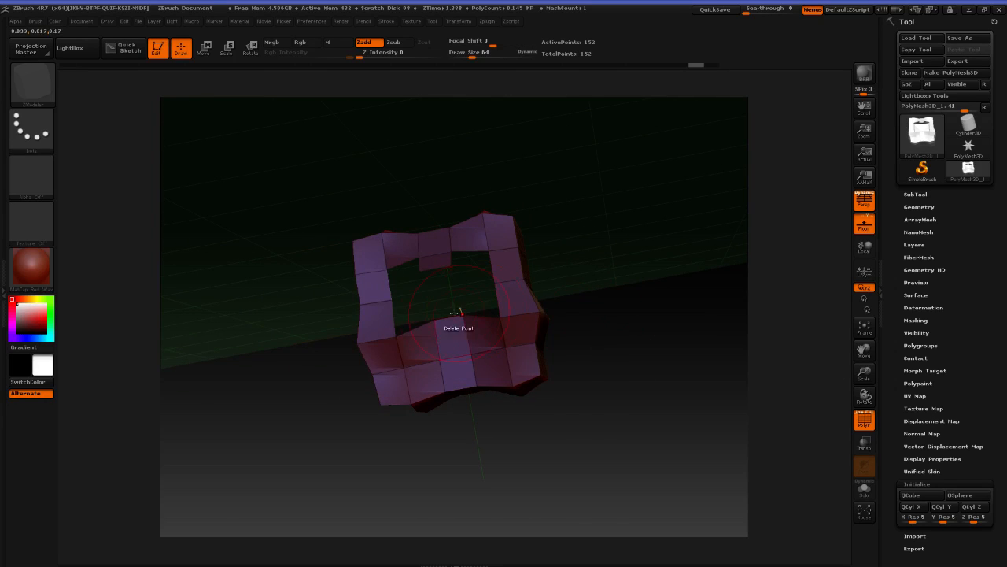
Set the edge action to Bridge with Two Edges and connect the hanging poly to the raised edge of the lower border
key(space)
click(364, 308)
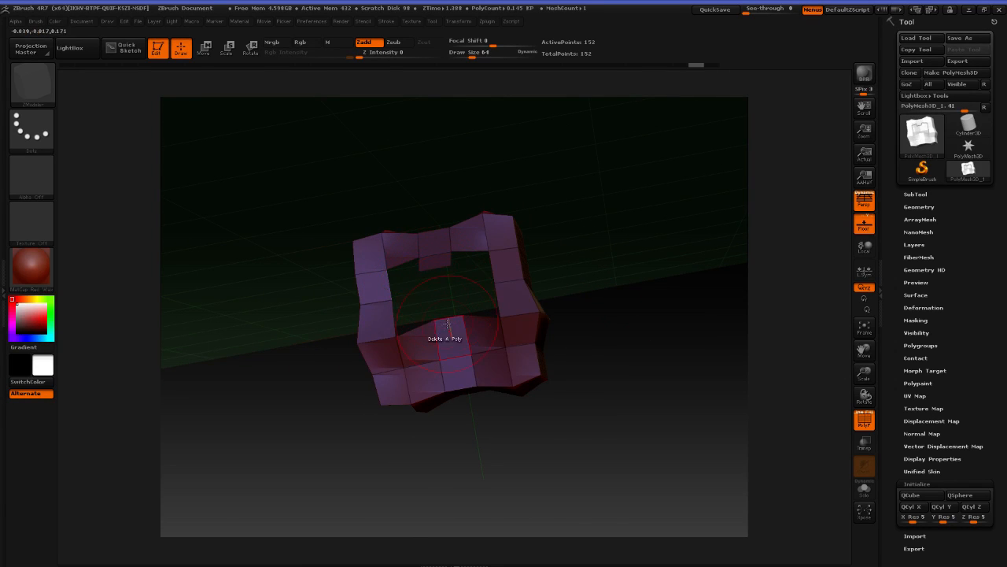
drag(596, 307, 578, 295)
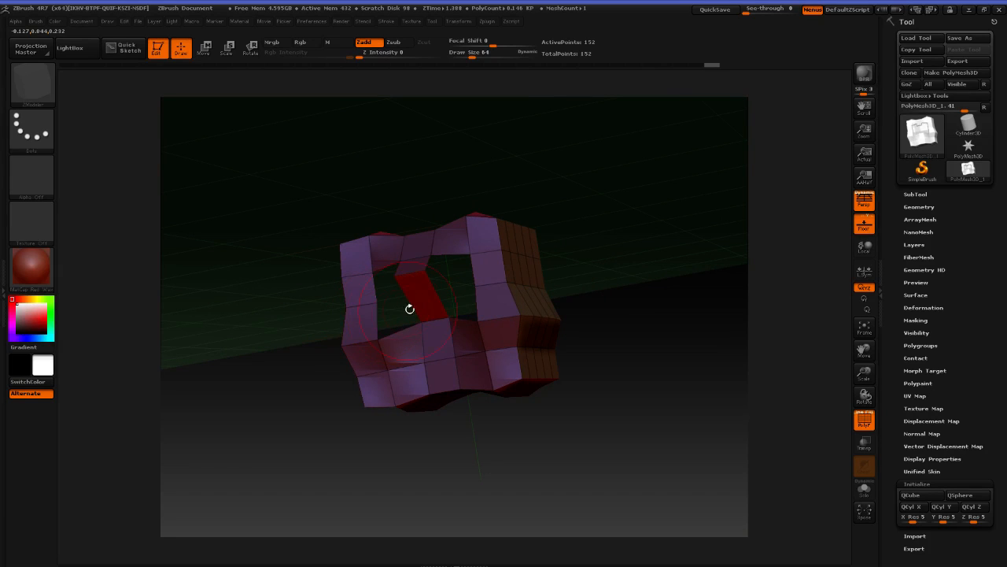
Bridge the remaining pairs of border edges on both sides of the centre strip to close the opening
drag(606, 315, 555, 292)
click(490, 268)
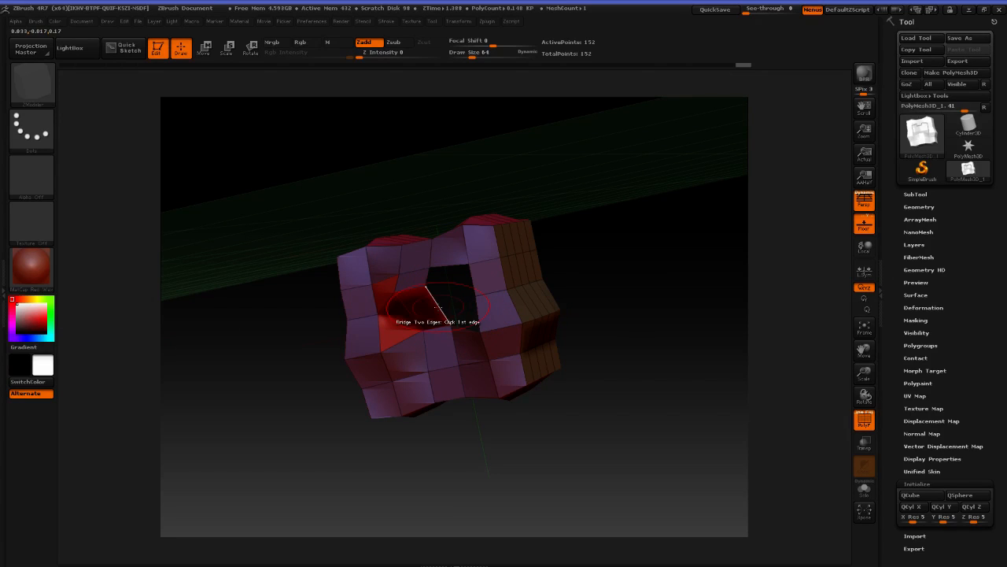
click(448, 265)
click(457, 292)
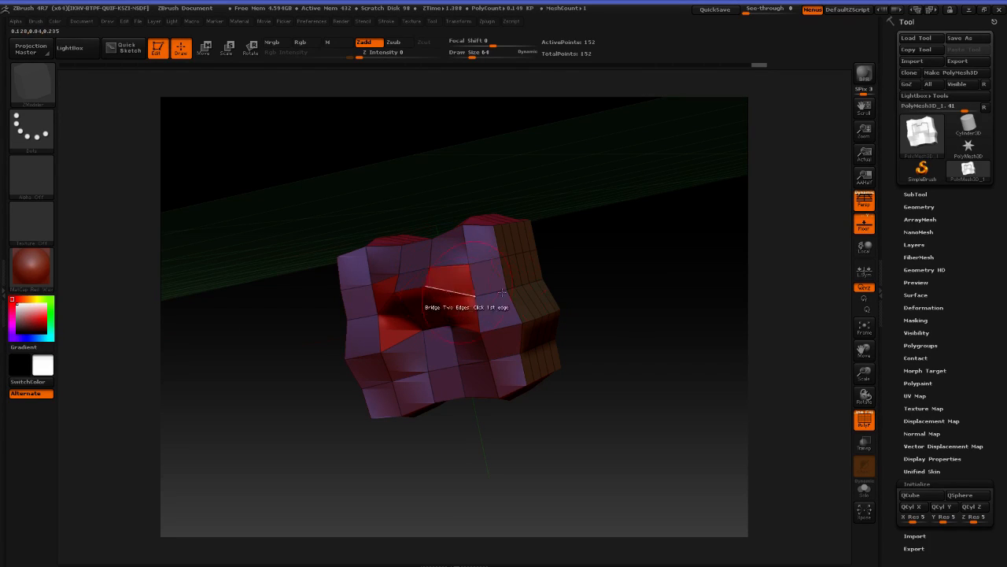
mouse_move(588, 285)
mouse_down()
mouse_move(638, 300)
mouse_move(629, 267)
mouse_move(599, 271)
mouse_up()
Set the point action to Stitch, try merging two points at the border of the bridged area, and undo the merge
key(space)
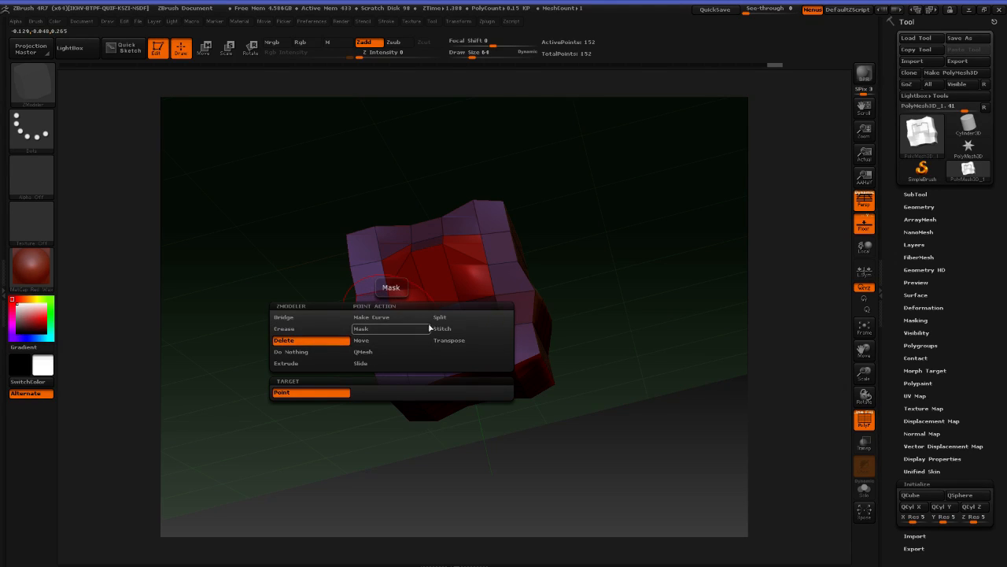
click(459, 329)
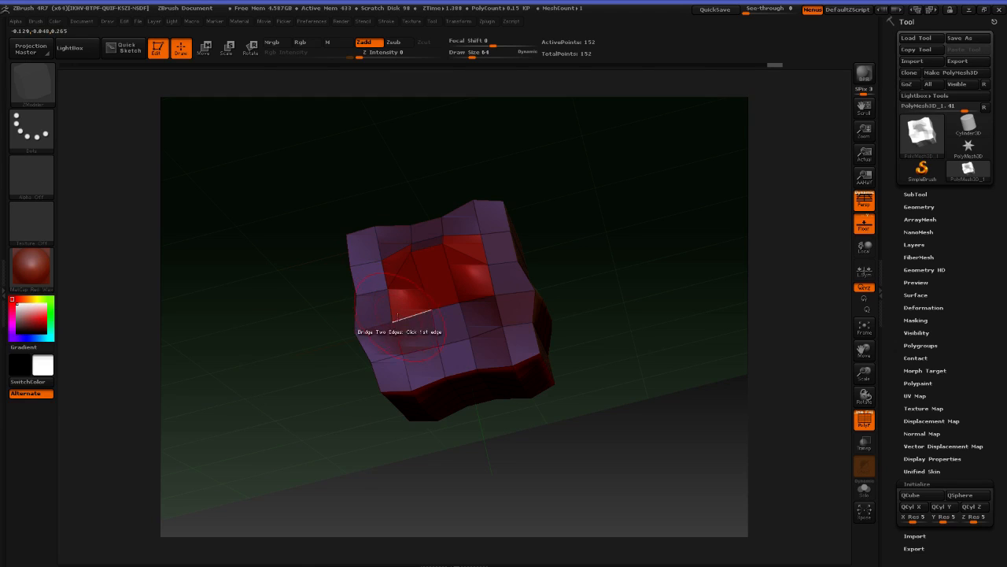
click(388, 288)
click(407, 257)
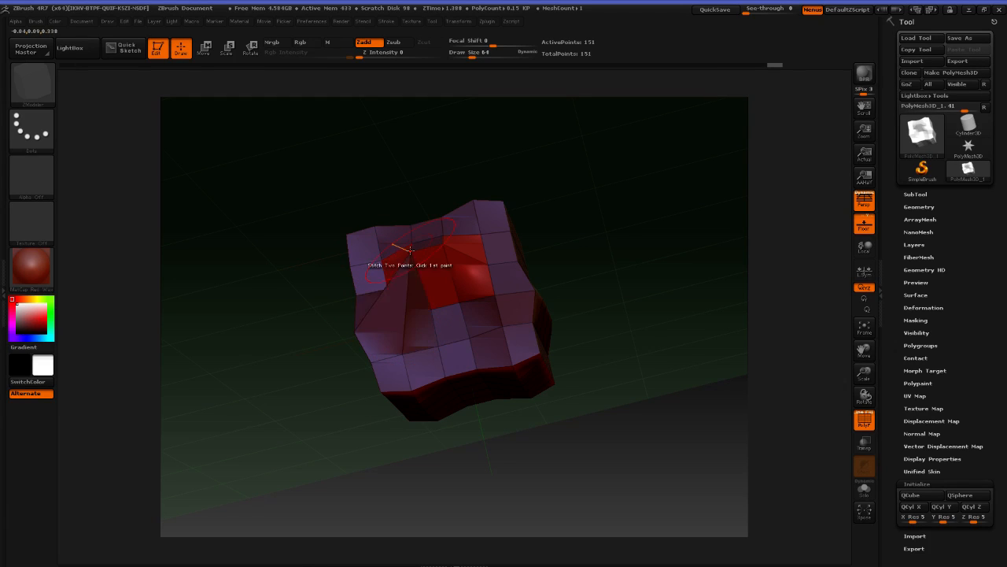
drag(611, 231, 624, 240)
key(ctrl+z)
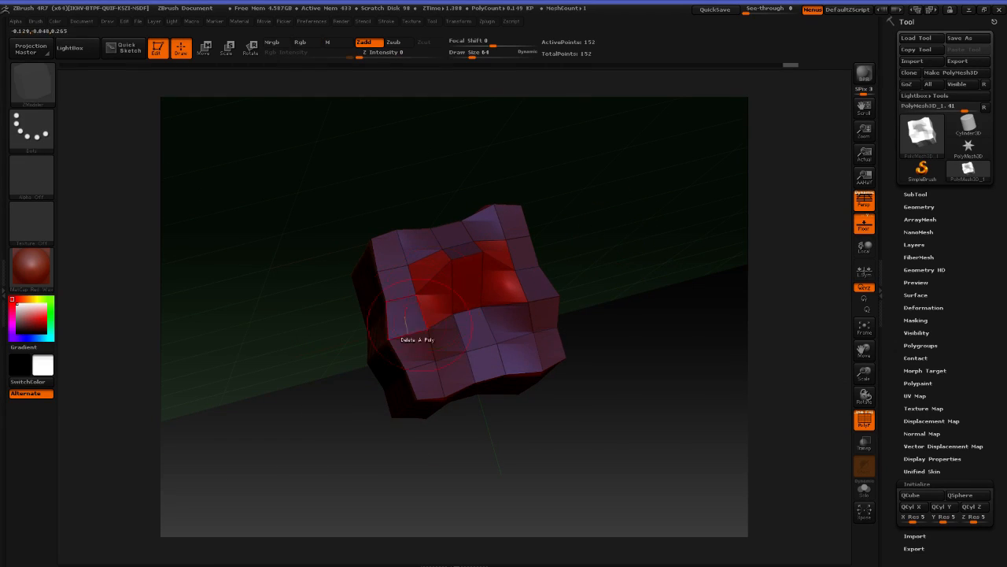
Set the point action to Split, try it on a point at the upper border of the bridged area, and undo it
key(space)
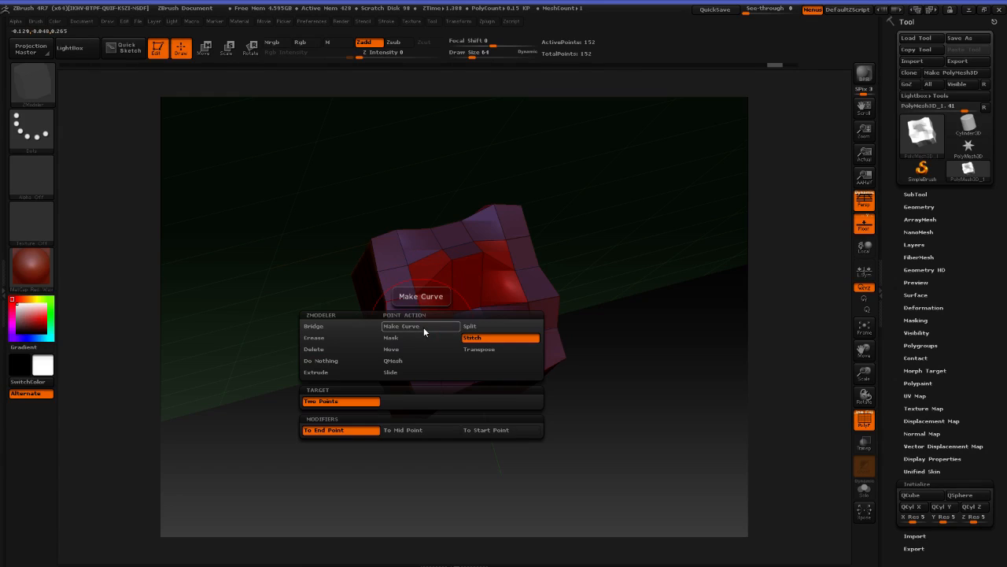
click(485, 326)
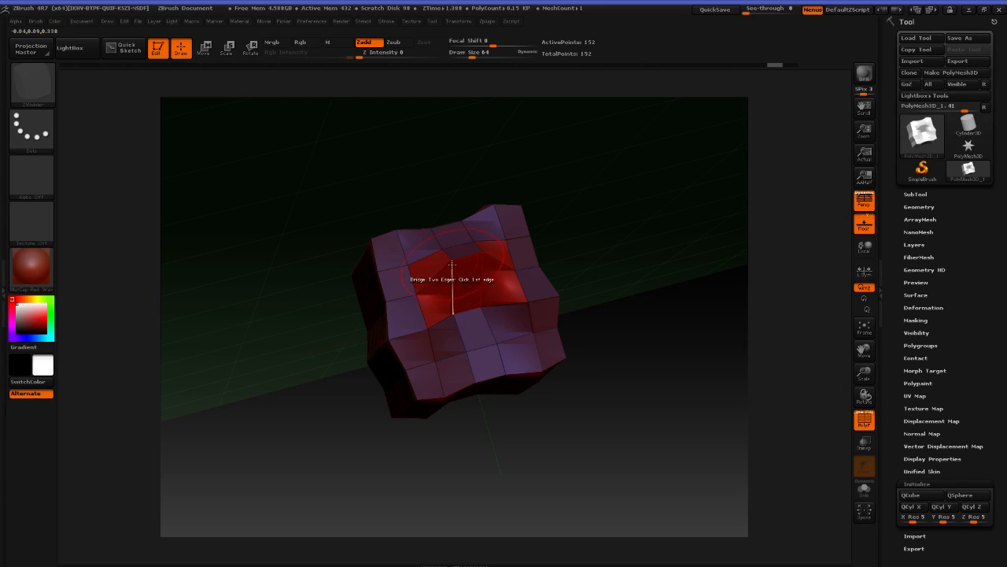
click(449, 268)
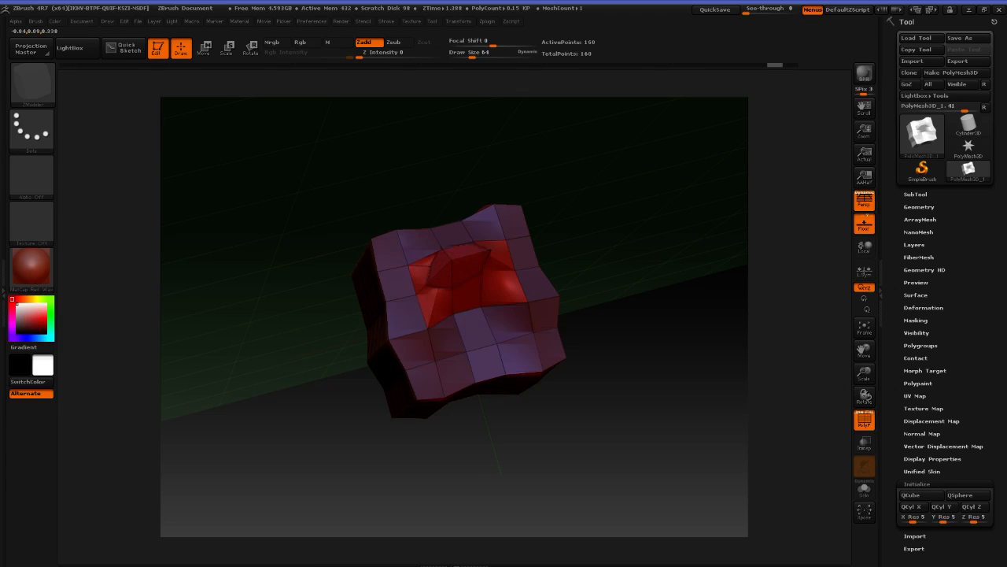
key(ctrl+z)
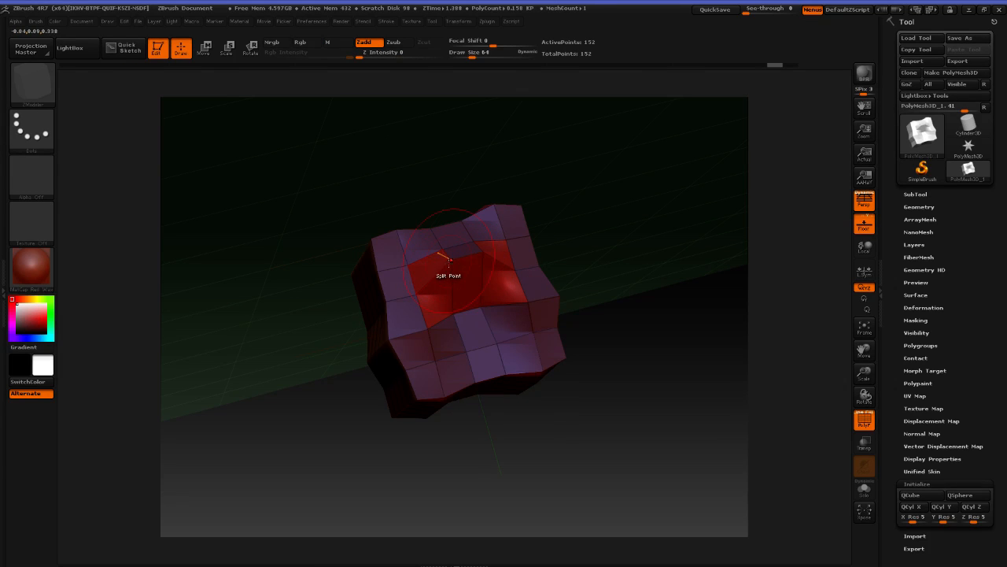
Set the point action to Stitch and try merging an upper border point of the red bridged area with a lower one
key(space)
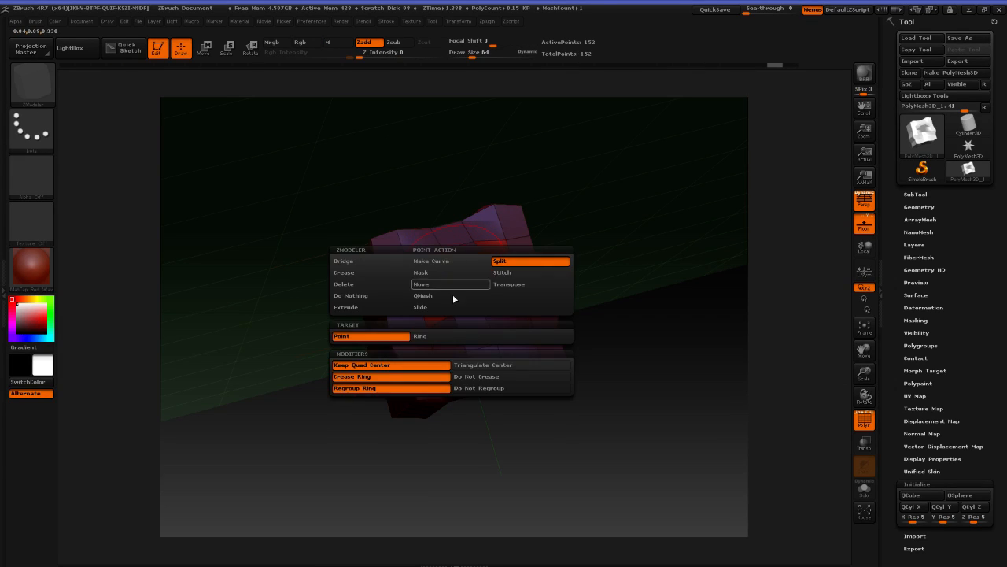
click(504, 275)
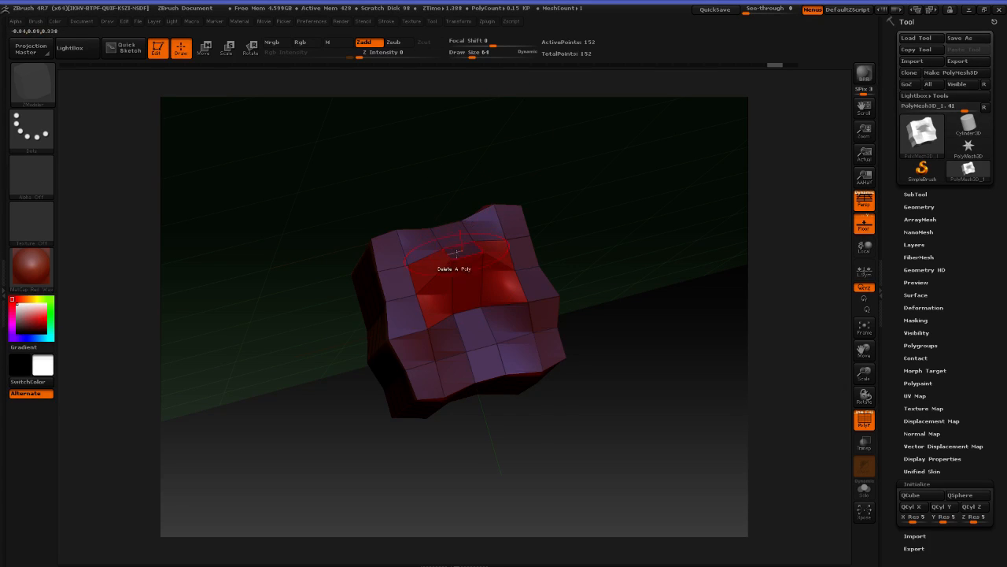
click(452, 263)
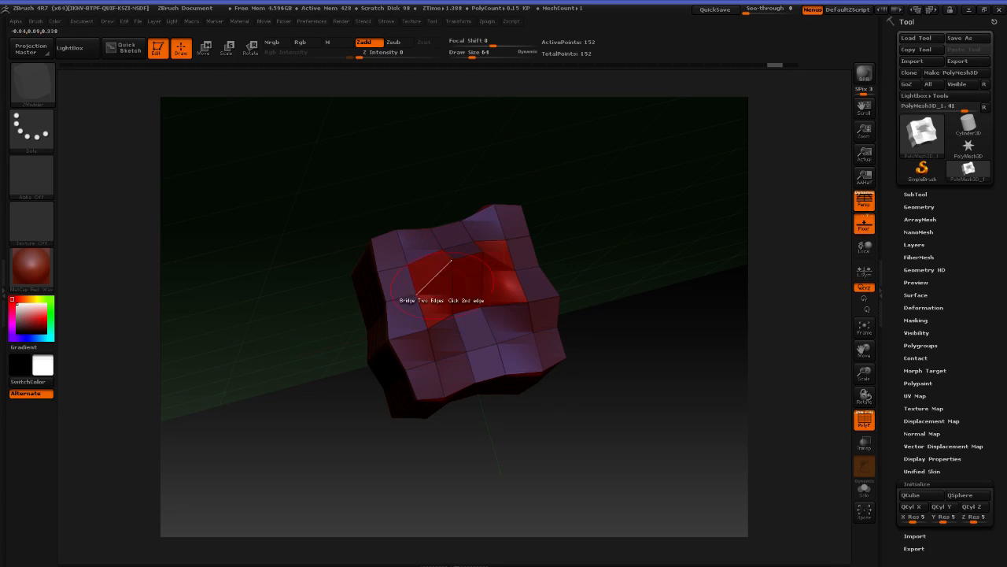
click(428, 336)
drag(658, 287, 675, 265)
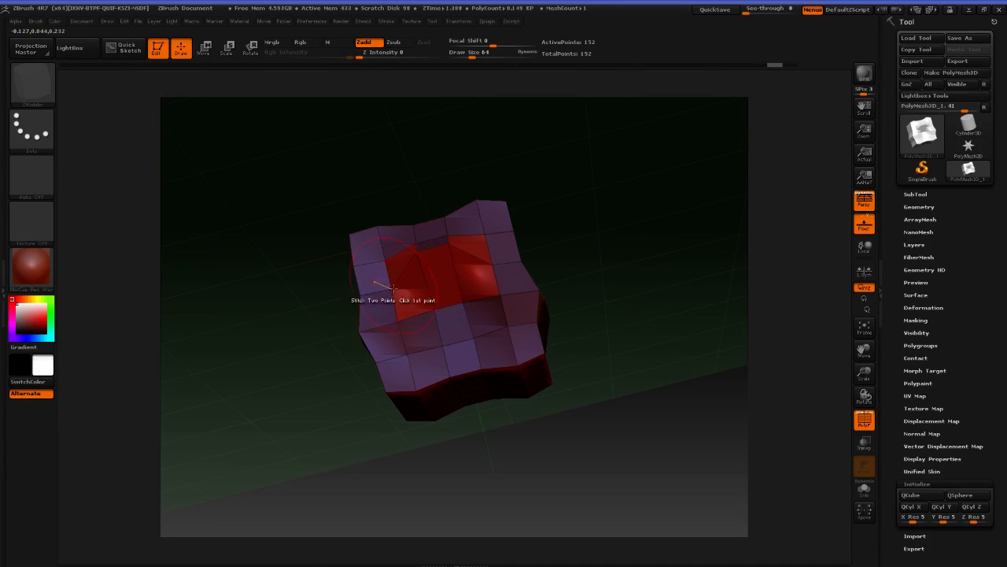
Set the point action to Bridge with Two Points and connect upper and lower border points on both sides of the red area
key(space)
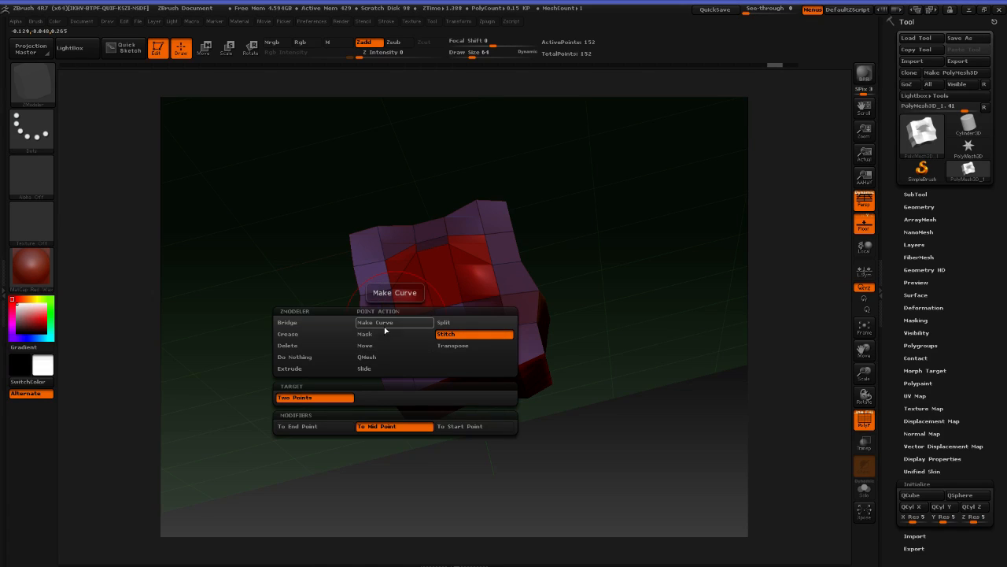
click(305, 324)
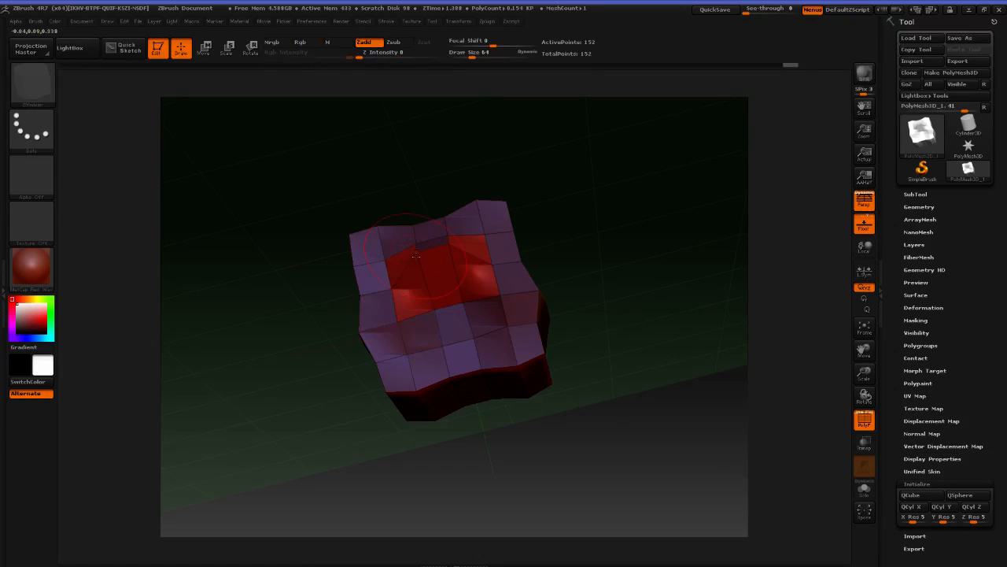
right_click(398, 322)
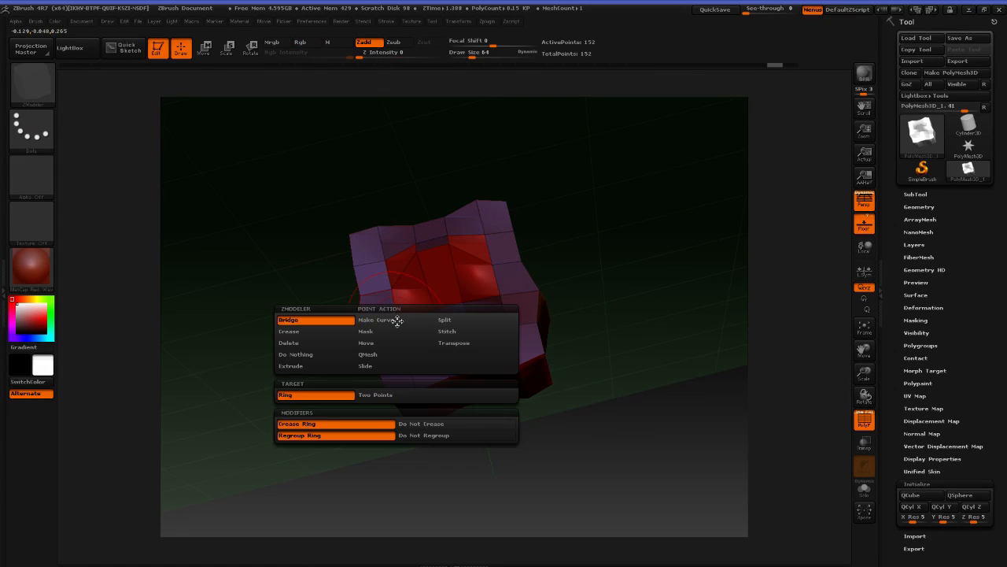
click(382, 395)
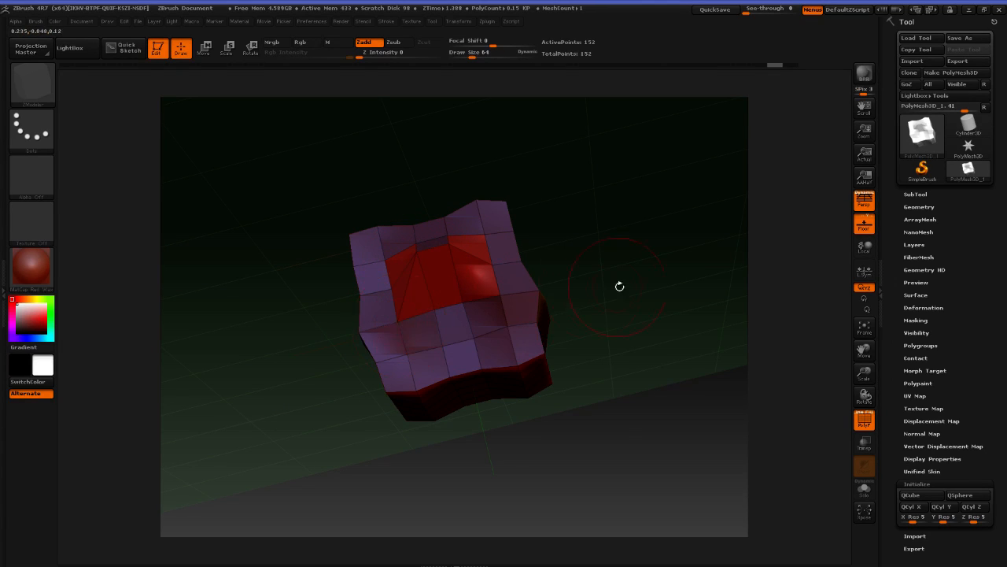
mouse_move(619, 286)
mouse_down()
mouse_move(640, 286)
mouse_move(604, 293)
mouse_up()
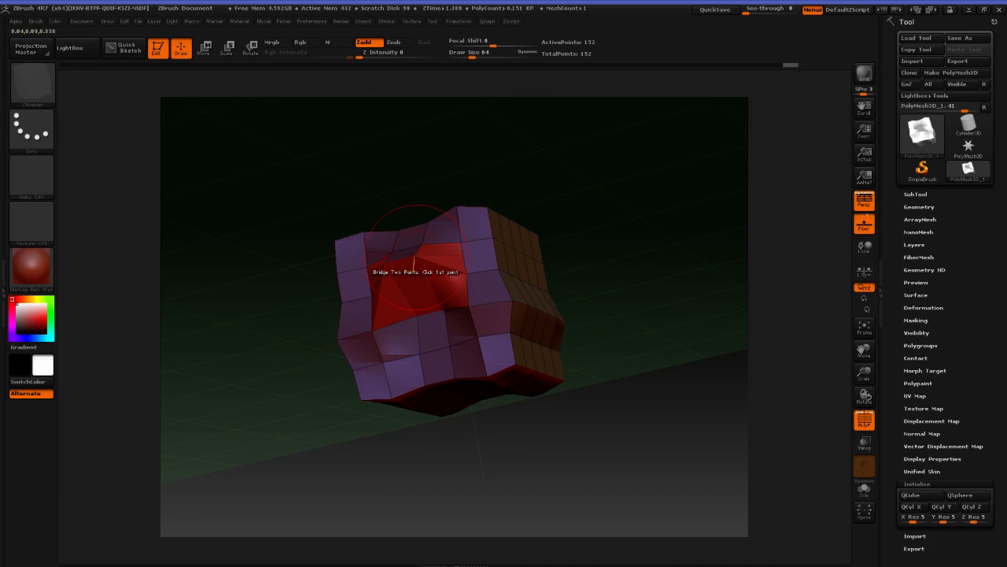
click(467, 306)
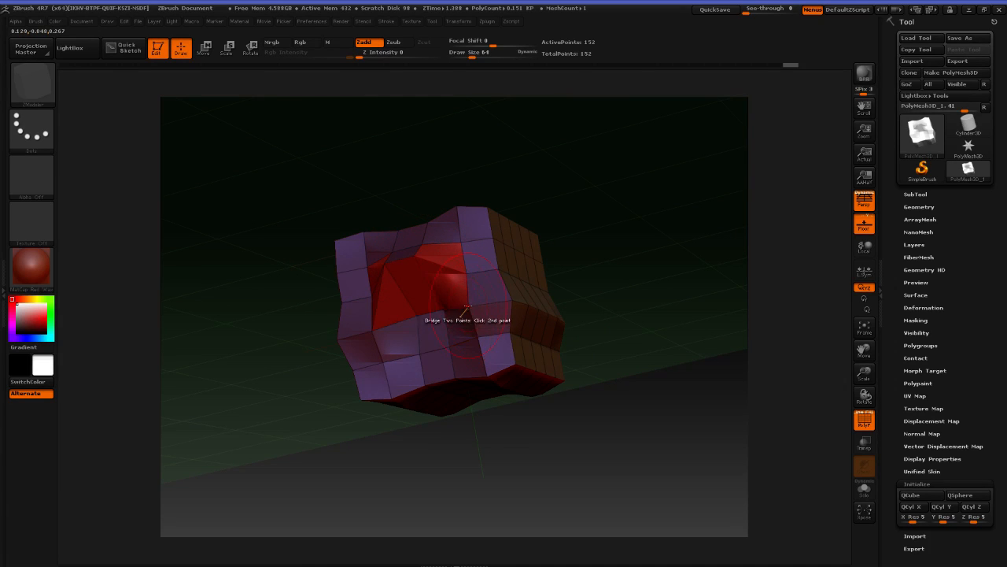
drag(606, 281, 632, 316)
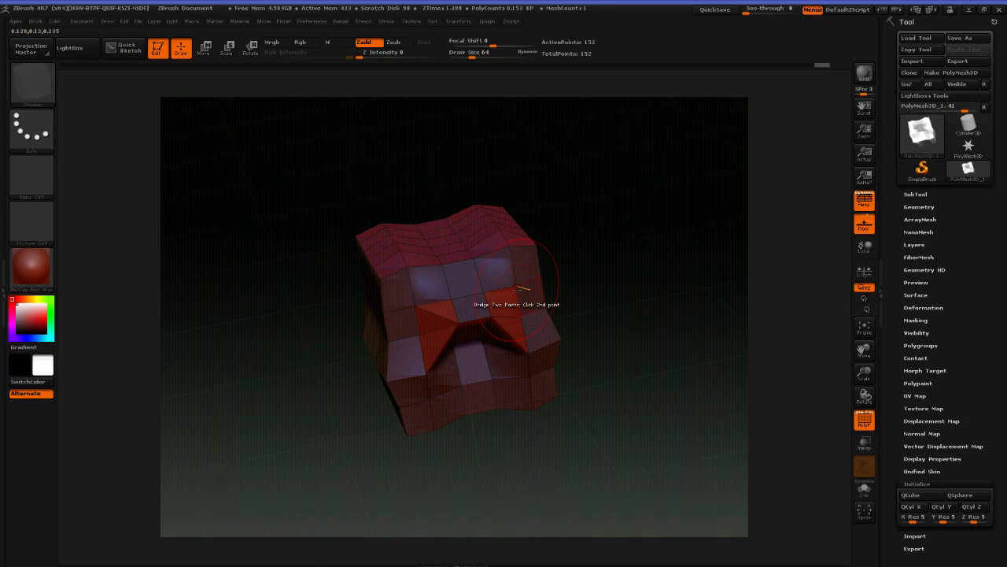
Try the two-point bridge at a point on the side border of the pink face, and undo it
drag(612, 286, 591, 307)
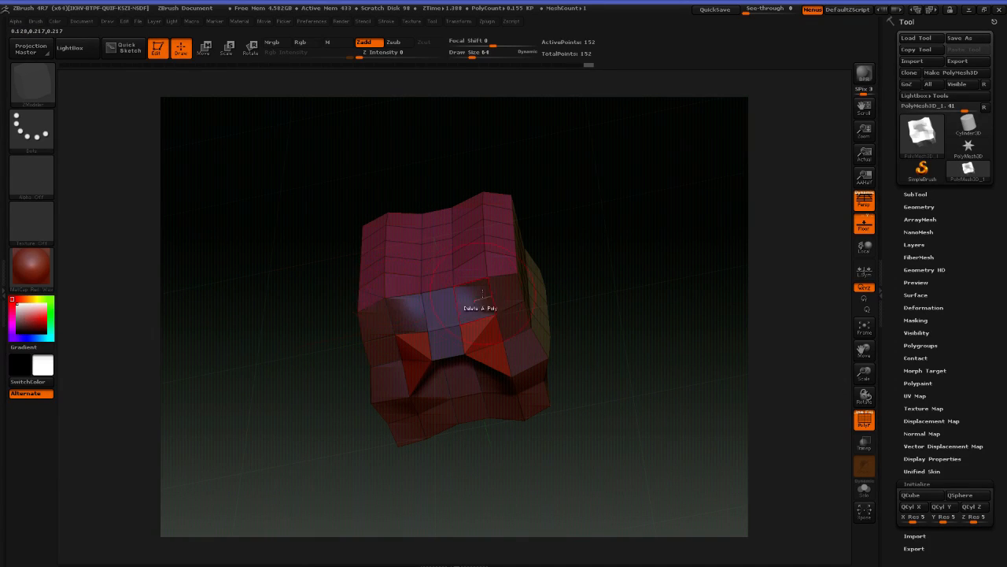
click(518, 251)
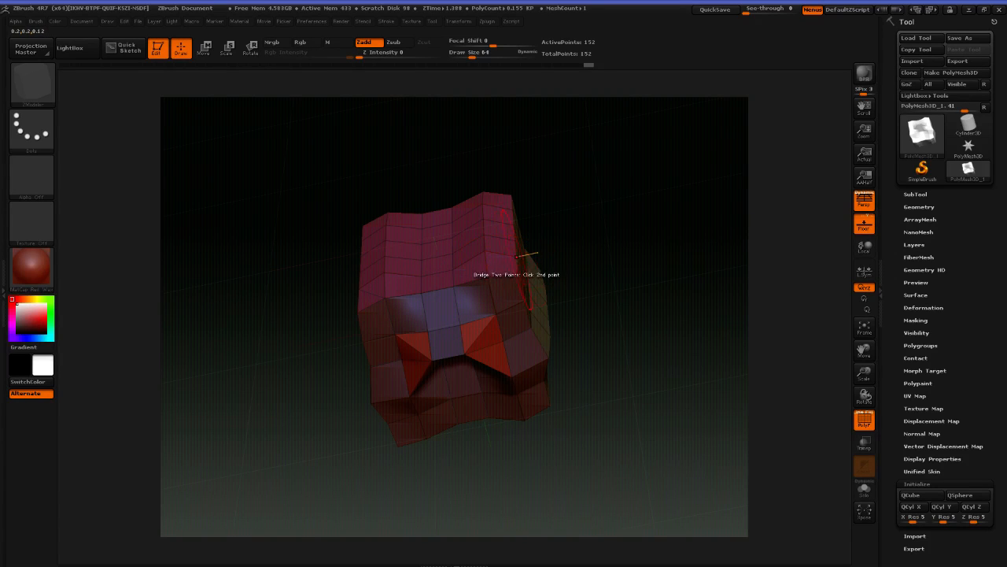
click(518, 255)
mouse_move(635, 212)
mouse_down()
mouse_move(596, 222)
mouse_move(621, 242)
mouse_up()
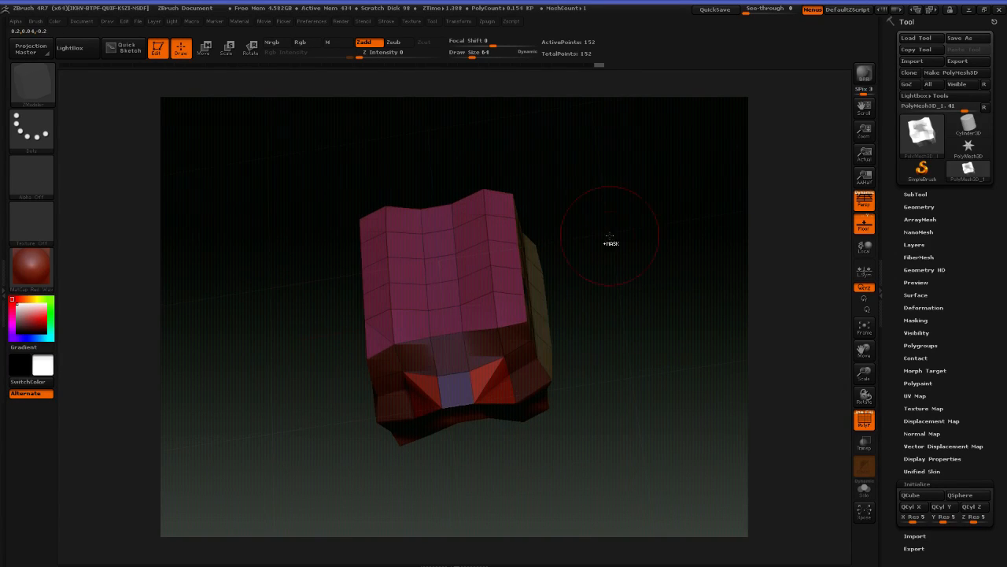
key(ctrl+z)
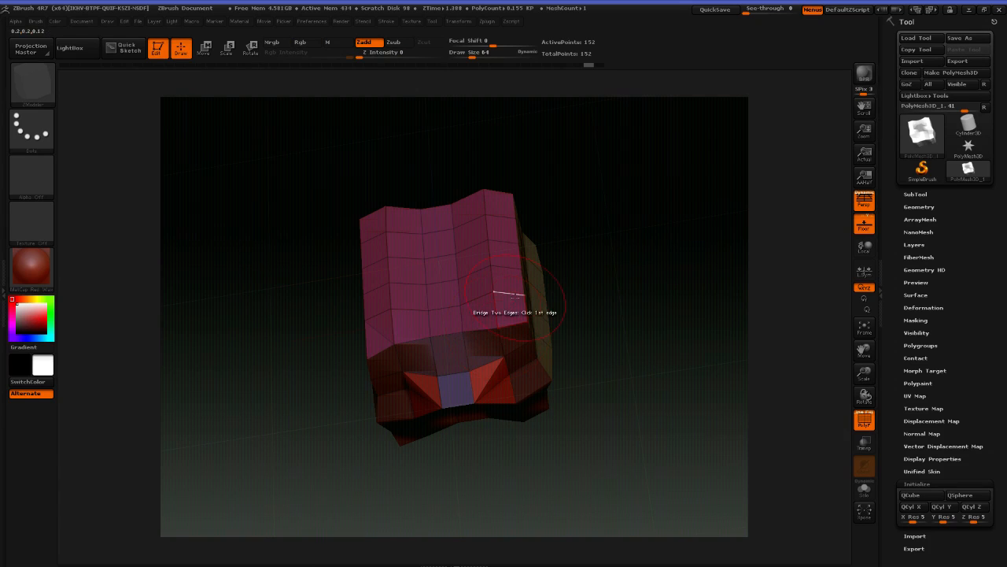
drag(599, 246, 601, 178)
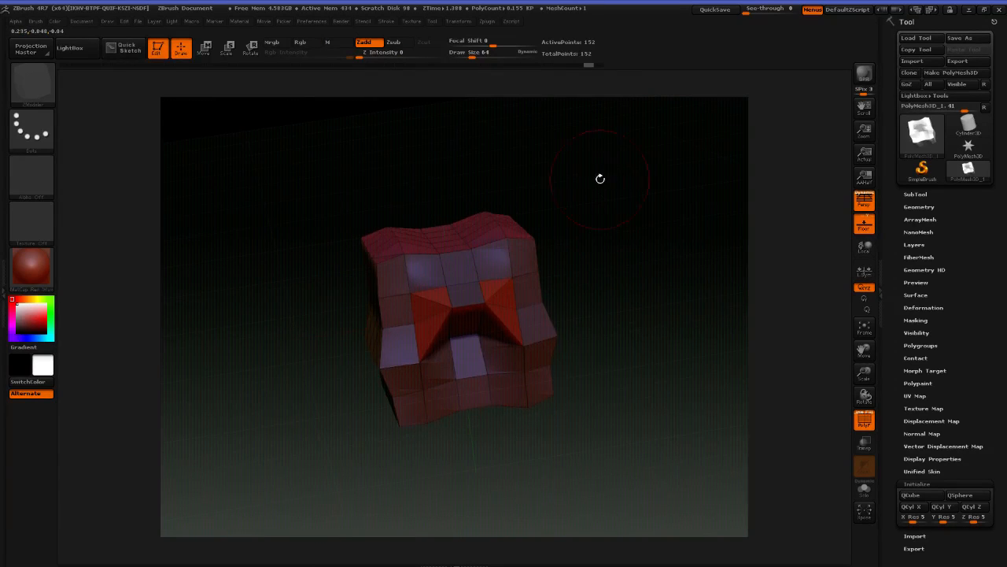
Examine the bridged area from several angles with the Dynamic Subdivision preview on, and turn the preview off
mouse_move(647, 270)
mouse_down()
mouse_move(629, 220)
mouse_move(656, 169)
mouse_move(676, 277)
mouse_move(775, 315)
mouse_move(617, 275)
mouse_move(629, 277)
mouse_up()
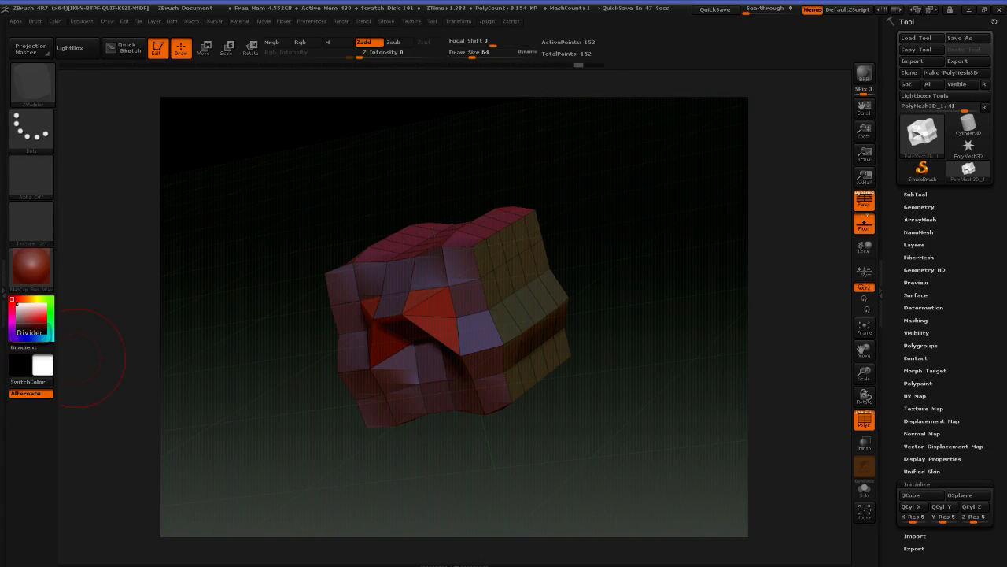
drag(452, 178, 473, 176)
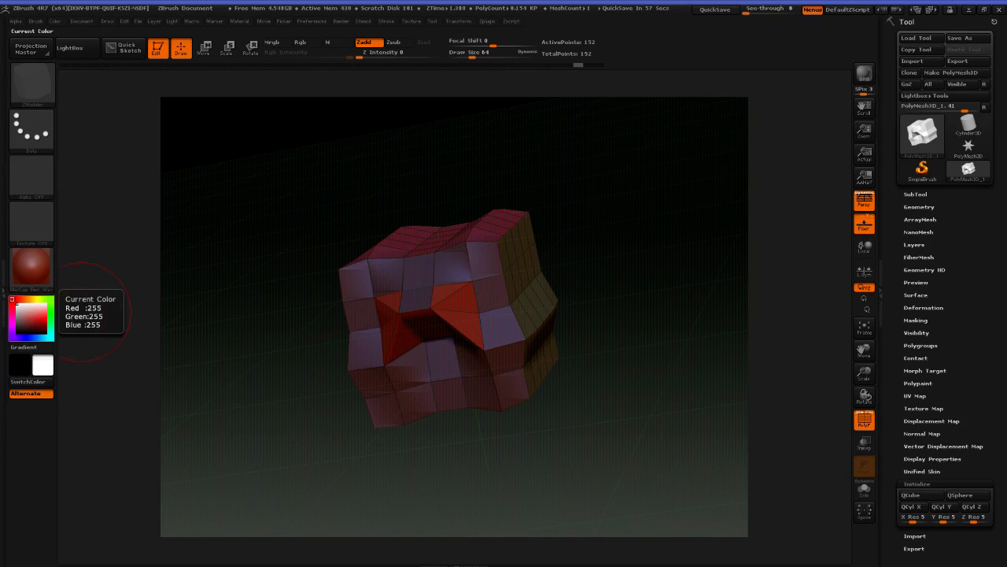
click(32, 80)
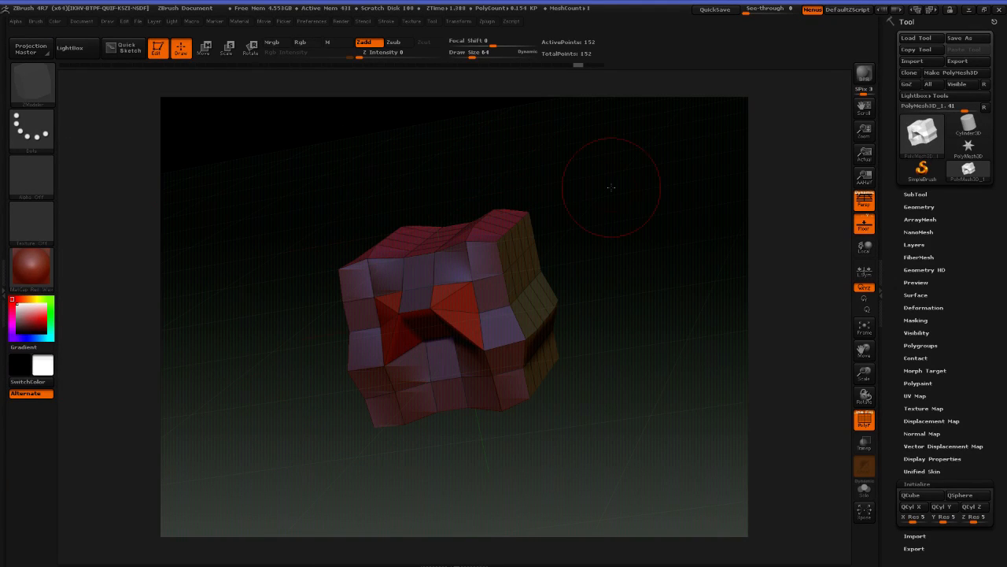
key(d)
mouse_move(638, 213)
mouse_down()
mouse_move(683, 193)
mouse_move(681, 165)
mouse_move(625, 167)
mouse_move(629, 213)
mouse_up()
mouse_move(645, 276)
mouse_down()
mouse_move(644, 202)
mouse_move(636, 313)
mouse_up()
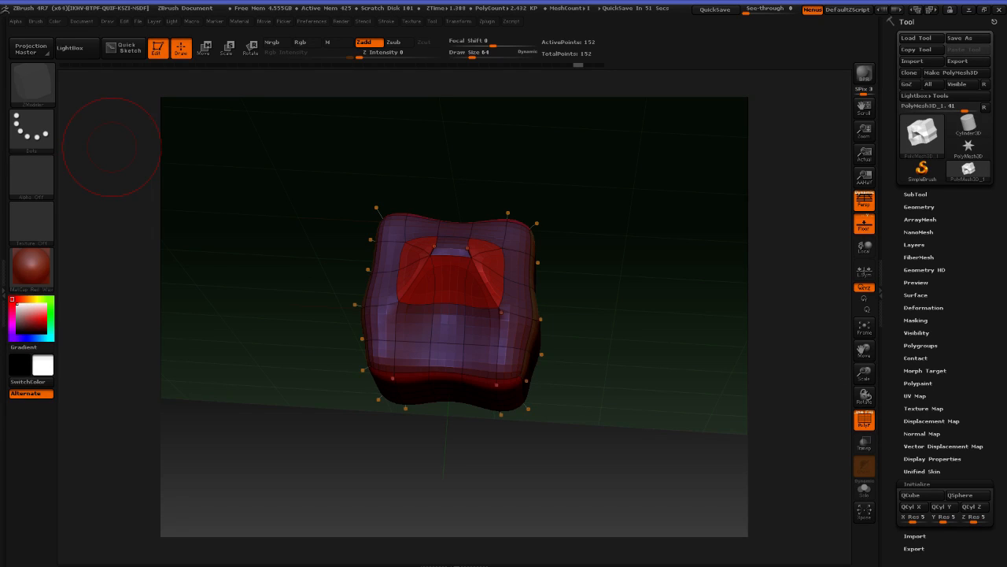
drag(617, 260, 622, 259)
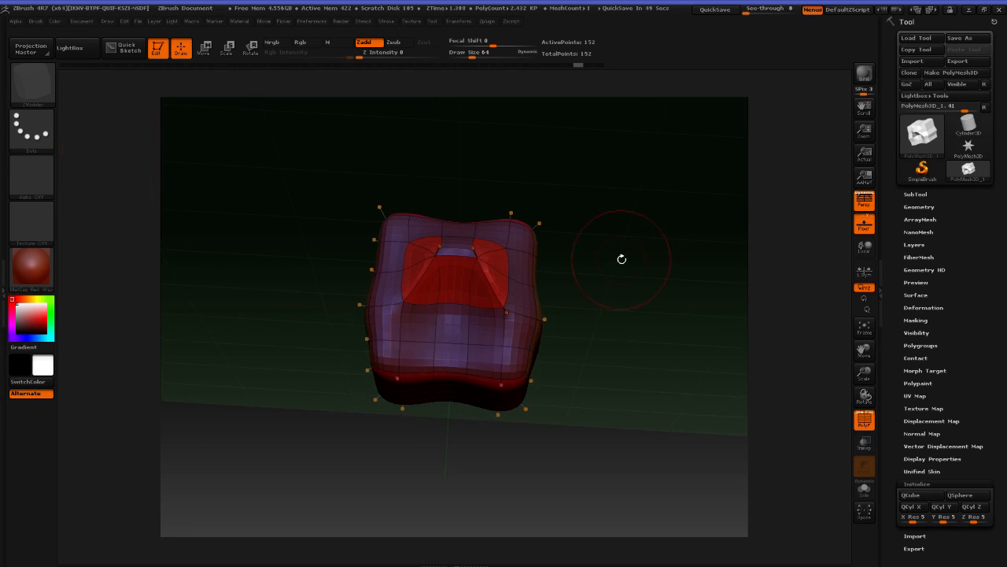
drag(566, 240, 697, 276)
key(shift+d)
Unweld a single edge in the upper rows of the green side face and shift it with the Move edge action
key(space)
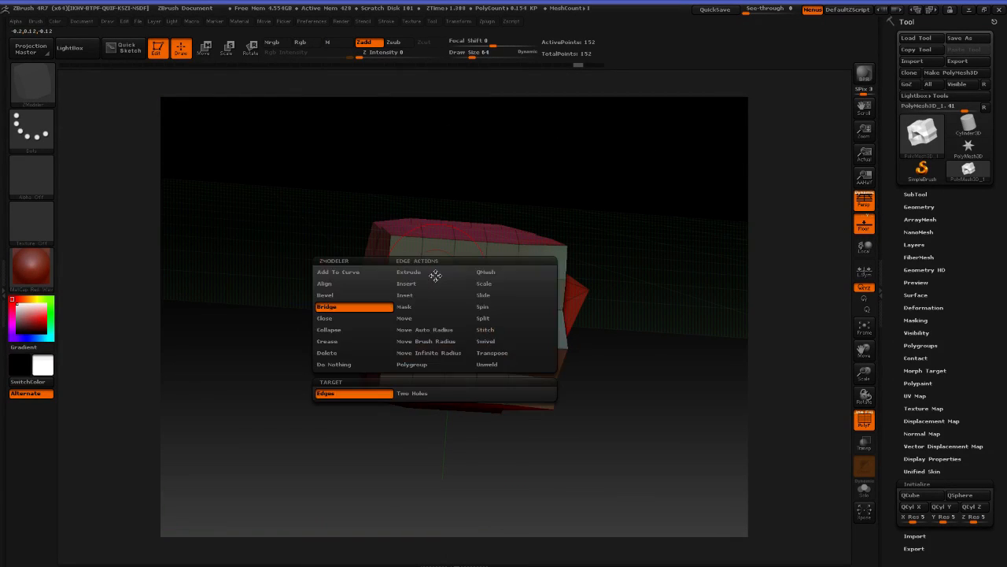
click(497, 366)
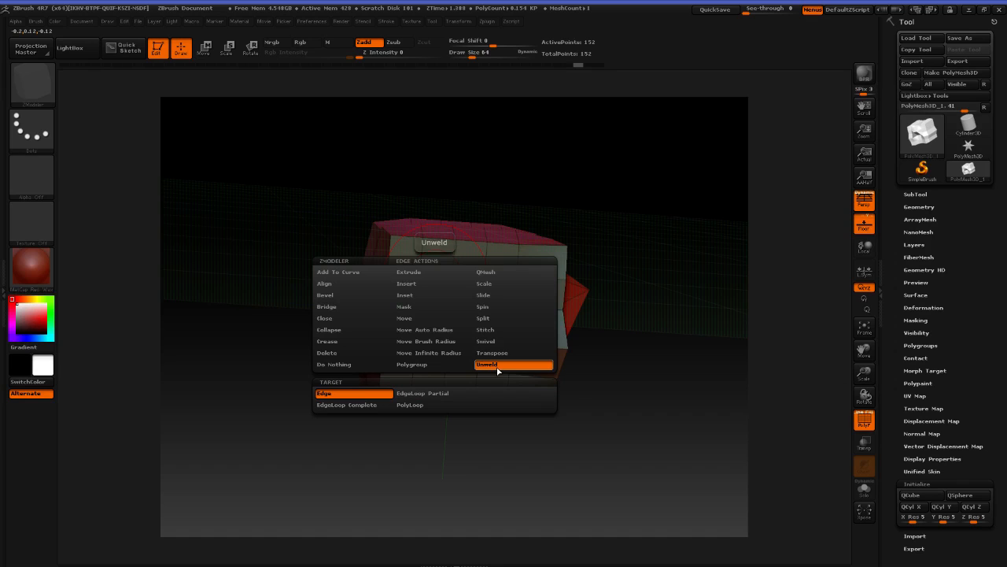
click(343, 392)
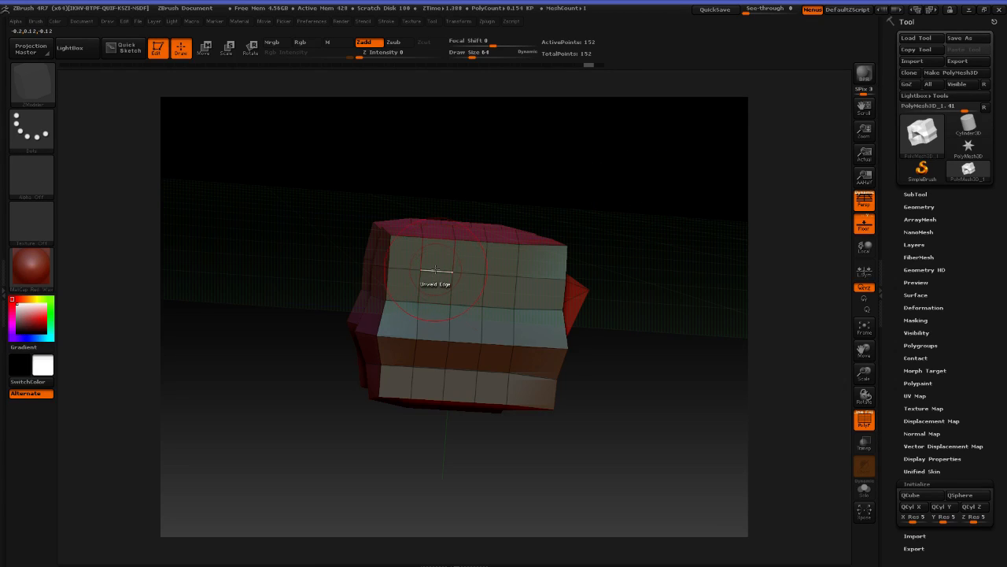
key(space)
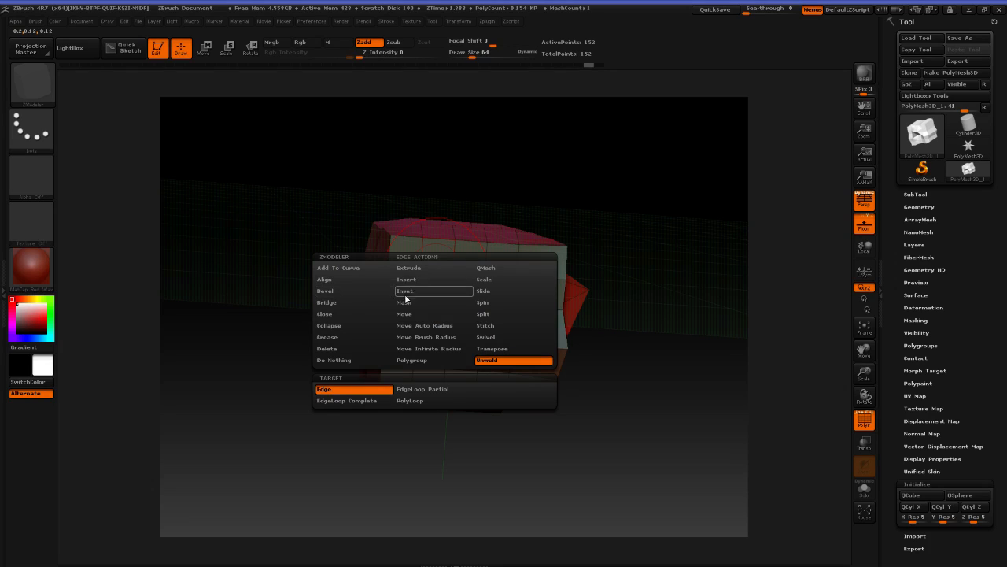
click(404, 313)
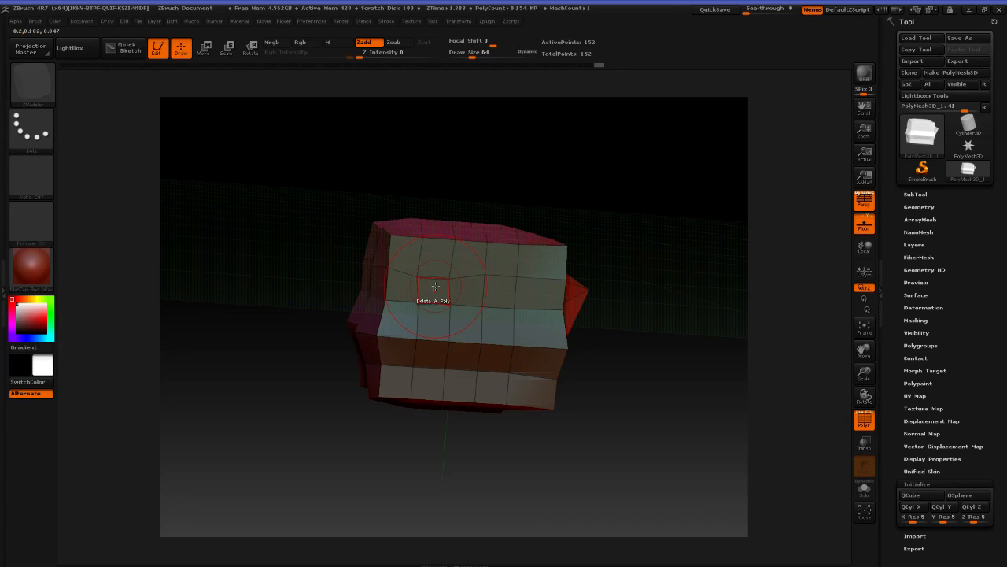
Set the polygon action to Move with A Single Poly and try moving polys around the shifted edge
key(space)
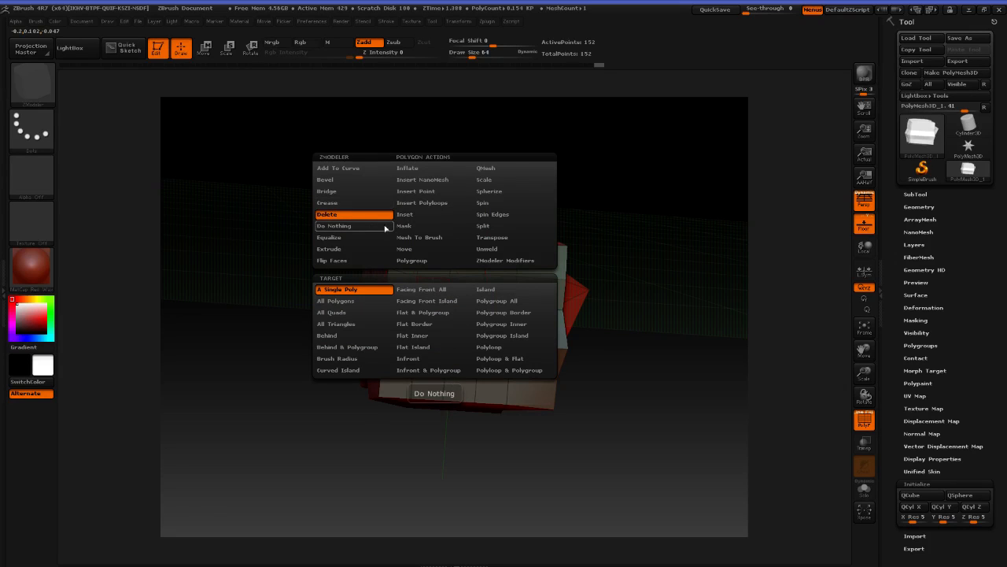
click(405, 248)
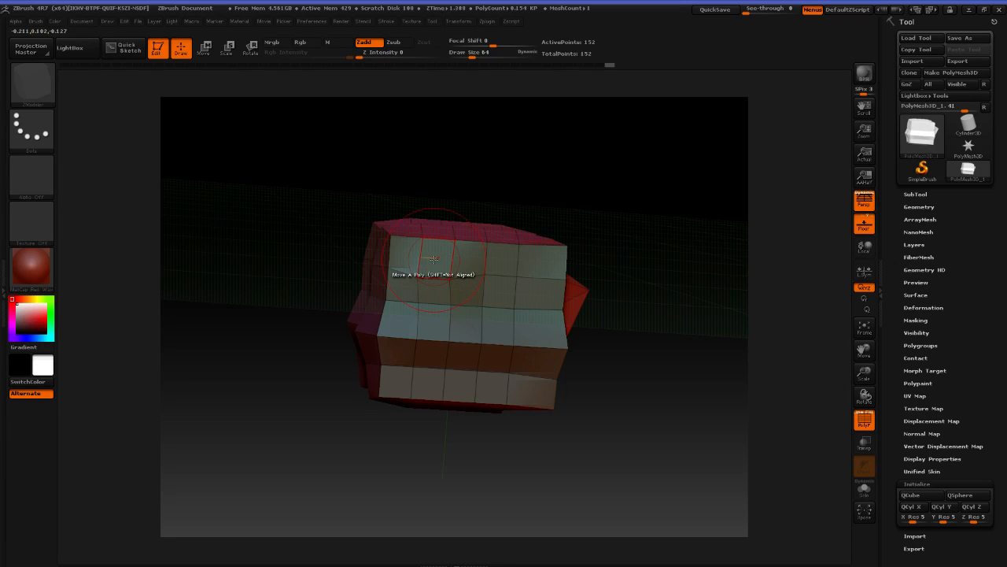
key(ctrl+z)
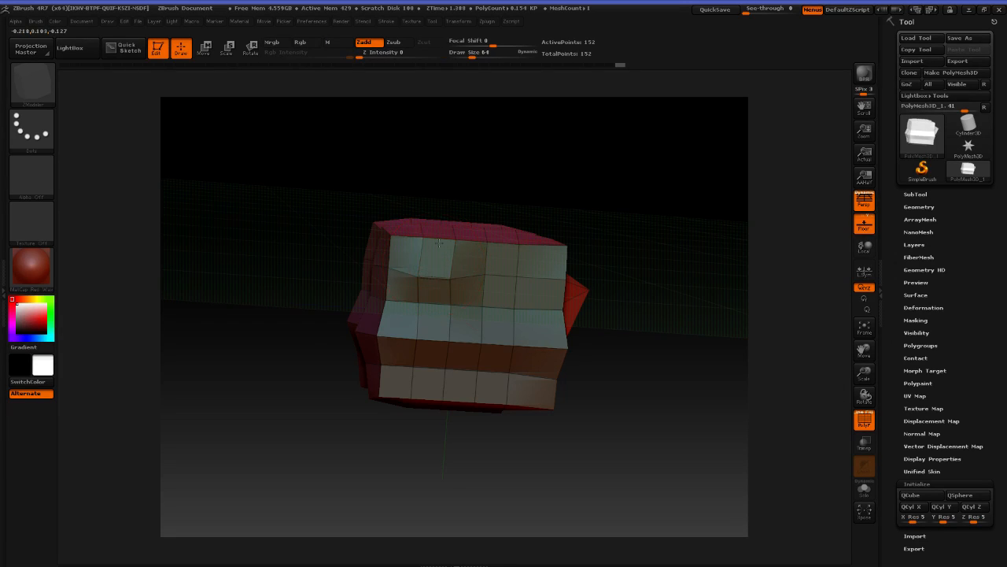
mouse_move(967, 239)
mouse_down()
mouse_move(314, 303)
mouse_move(553, 195)
mouse_move(456, 358)
mouse_move(465, 286)
mouse_move(443, 255)
mouse_move(444, 276)
mouse_move(447, 265)
mouse_move(465, 292)
mouse_up()
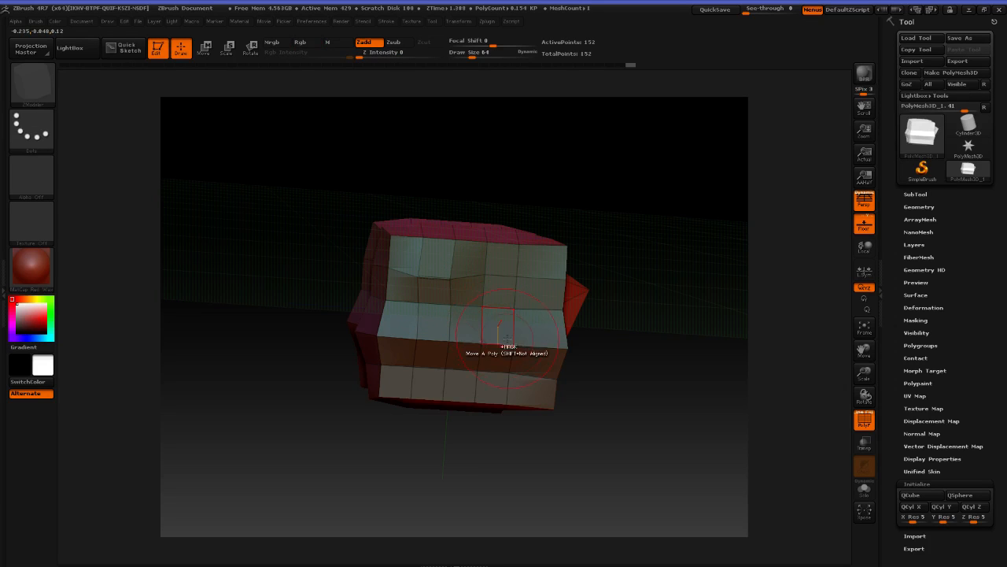
Preview the side face with Dynamic Subdivision, turn the preview off, and undo the poly moves
key(d)
mouse_move(666, 321)
mouse_down()
mouse_move(609, 307)
mouse_move(591, 252)
mouse_move(633, 300)
mouse_up()
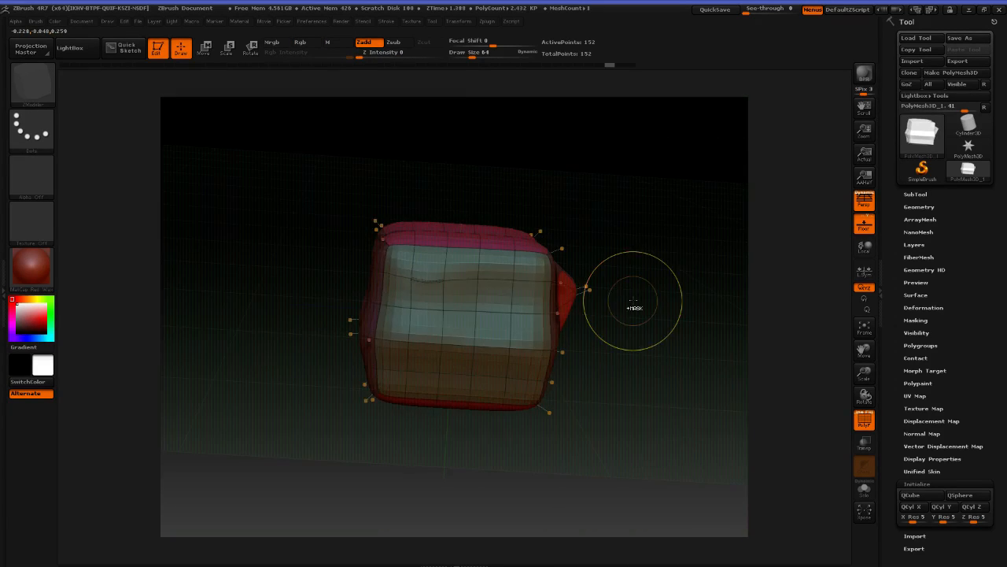
key(shift+d)
key(ctrl+z)
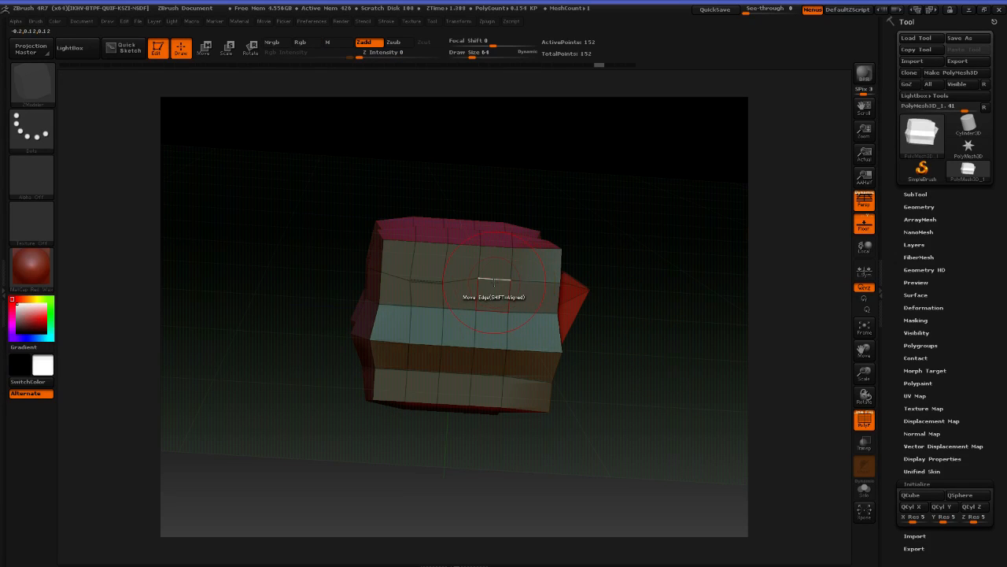
Set the edge action to Unweld, unweld single edges along the pink and green faces, and turn on the Dynamic Subdivision preview
key(space)
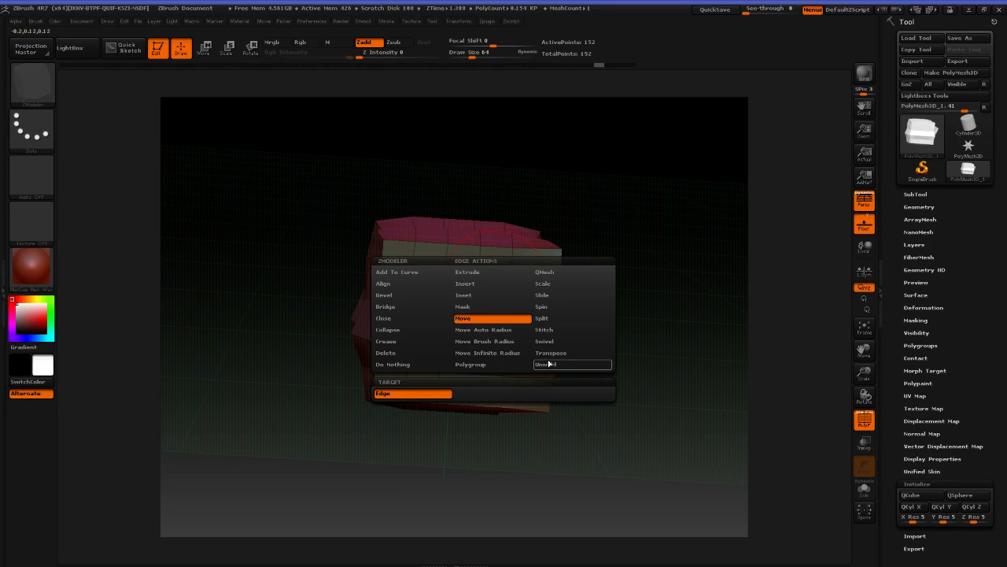
click(572, 364)
drag(590, 313, 638, 286)
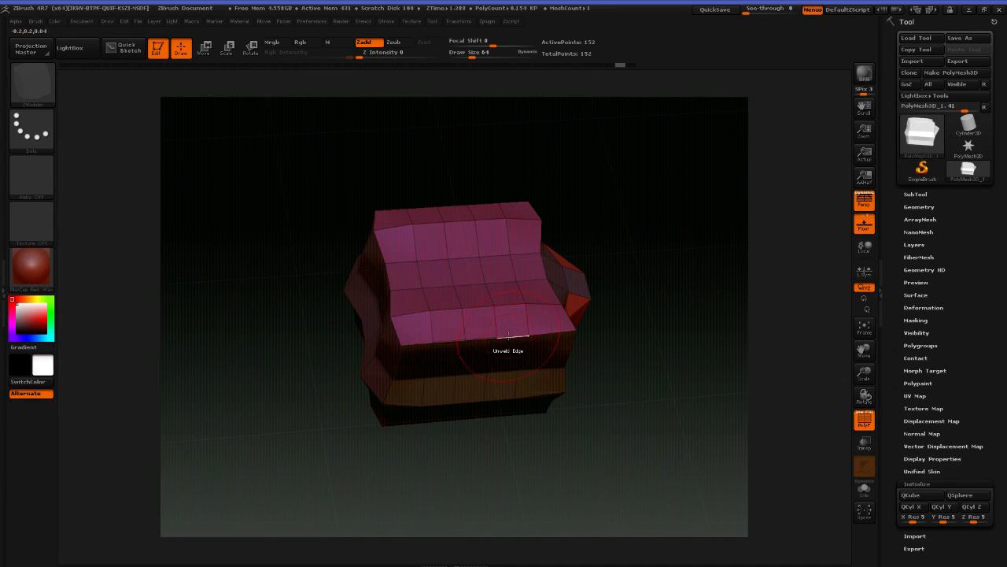
drag(627, 331, 618, 290)
key(s)
key(d)
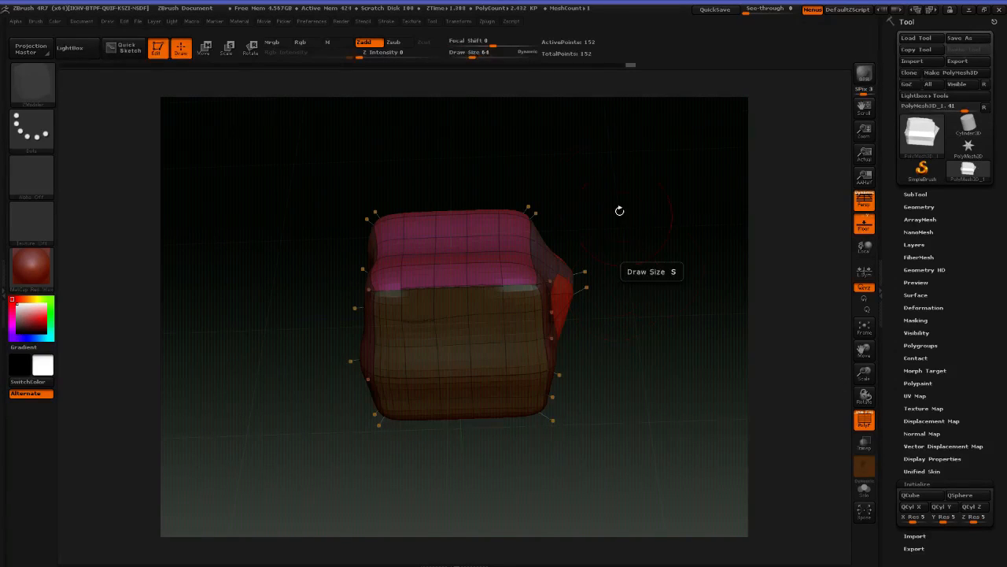
Inspect the unwelded edges between the pink and green faces in the Dynamic Subdivision preview
key(s)
mouse_move(628, 203)
mouse_down()
mouse_move(578, 194)
mouse_move(649, 222)
mouse_up()
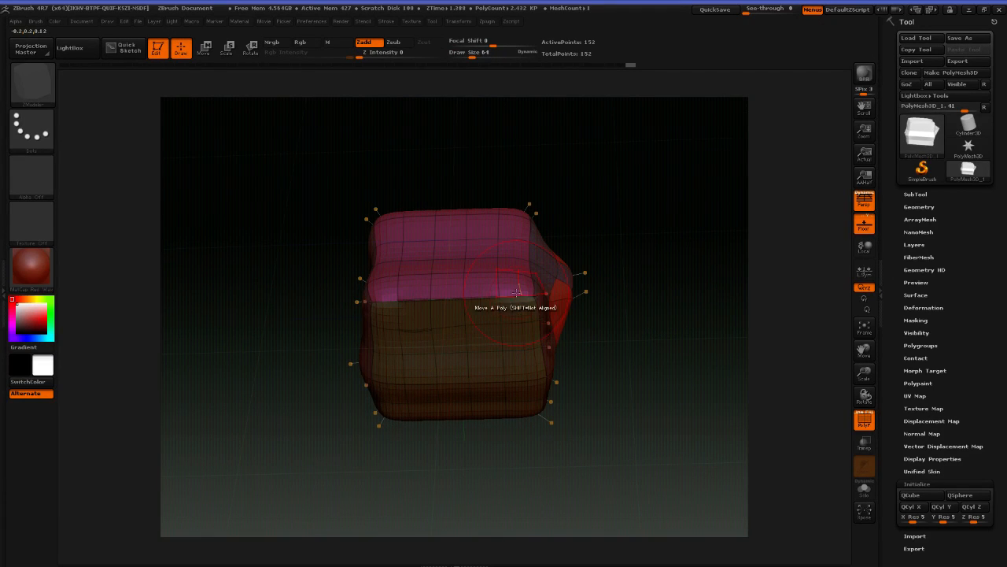
drag(661, 301, 659, 265)
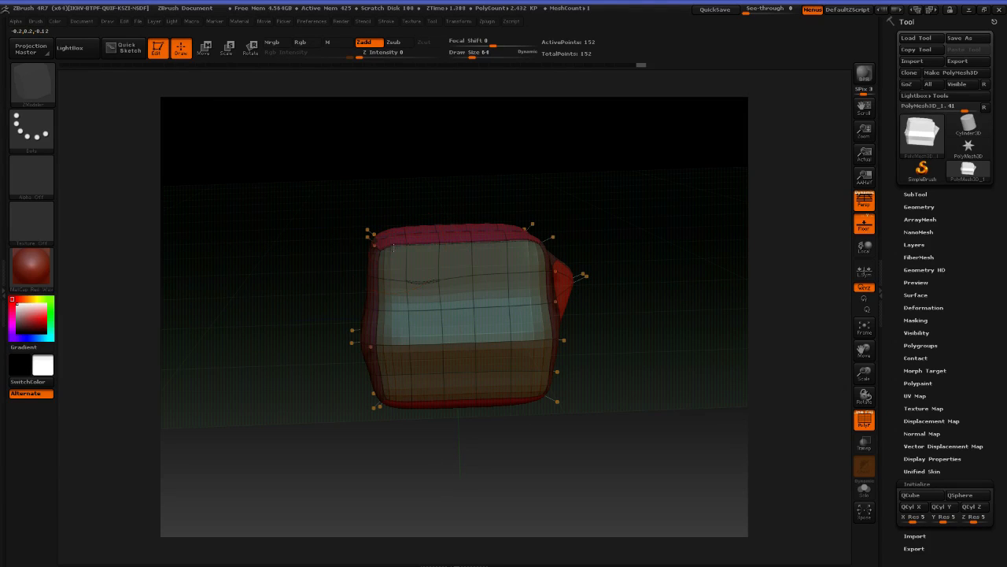
drag(623, 210, 593, 250)
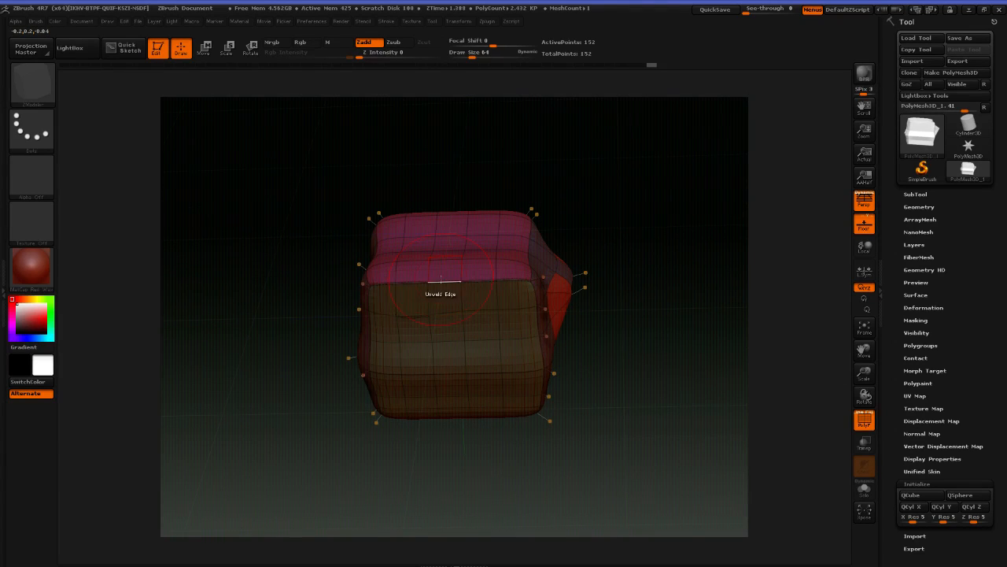
Set the edge action to Crease and examine the subdivided pink face and adjoining sides from several angles
key(space)
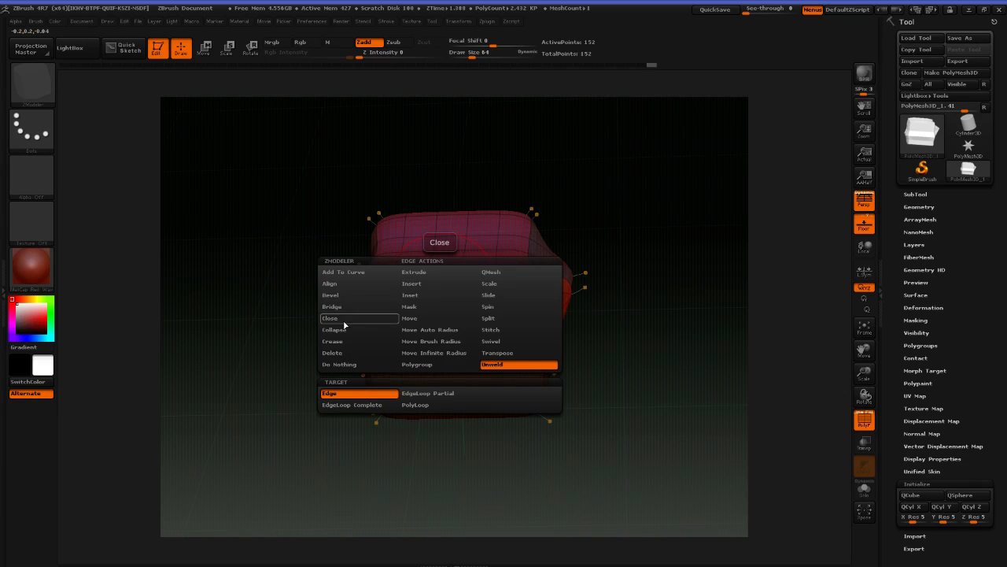
click(349, 340)
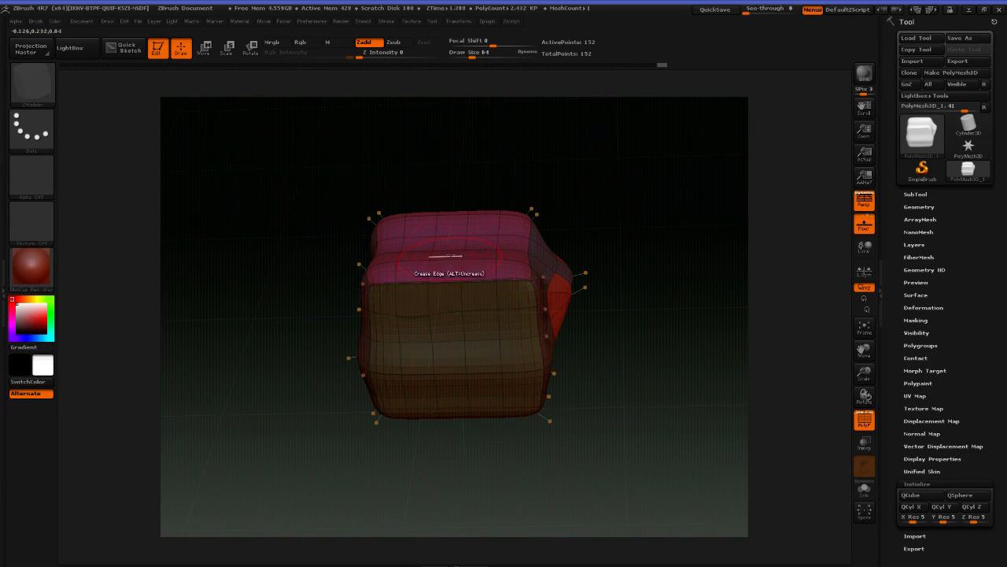
drag(653, 213, 633, 279)
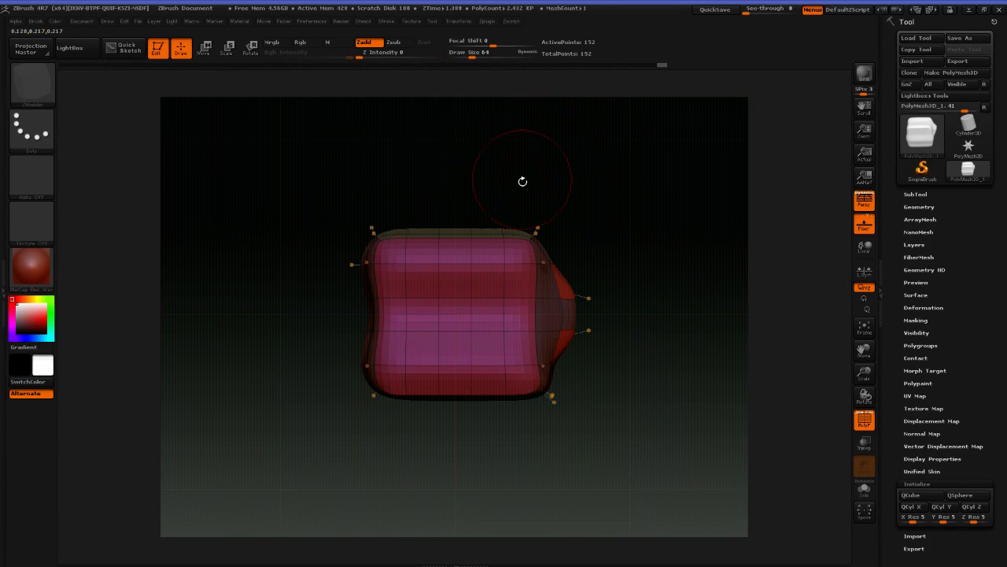
drag(522, 181, 543, 225)
drag(613, 395, 626, 230)
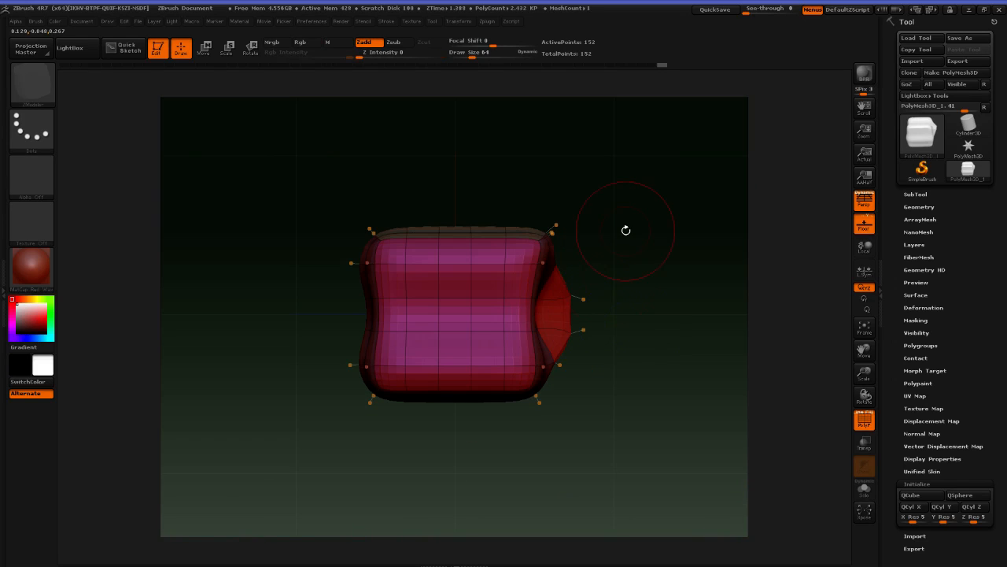
mouse_move(645, 318)
shift+mouse_down()
mouse_move(645, 401)
mouse_move(637, 180)
mouse_move(639, 324)
shift+mouse_up()
mouse_move(632, 399)
shift+mouse_down()
mouse_move(631, 317)
mouse_move(650, 333)
mouse_move(644, 431)
mouse_move(705, 330)
mouse_move(642, 280)
mouse_move(655, 295)
mouse_move(611, 331)
mouse_move(571, 273)
shift+mouse_up()
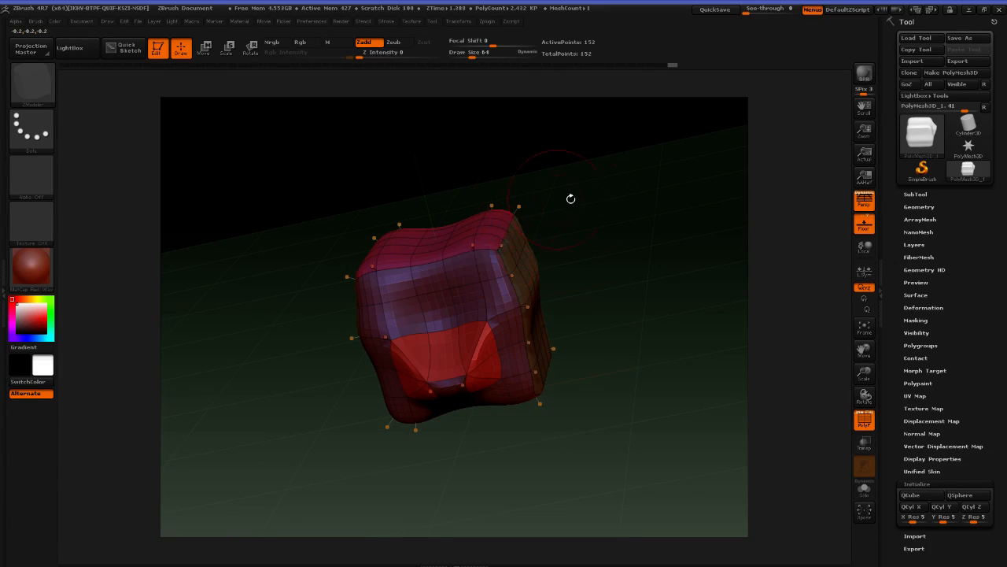
drag(569, 197, 591, 231)
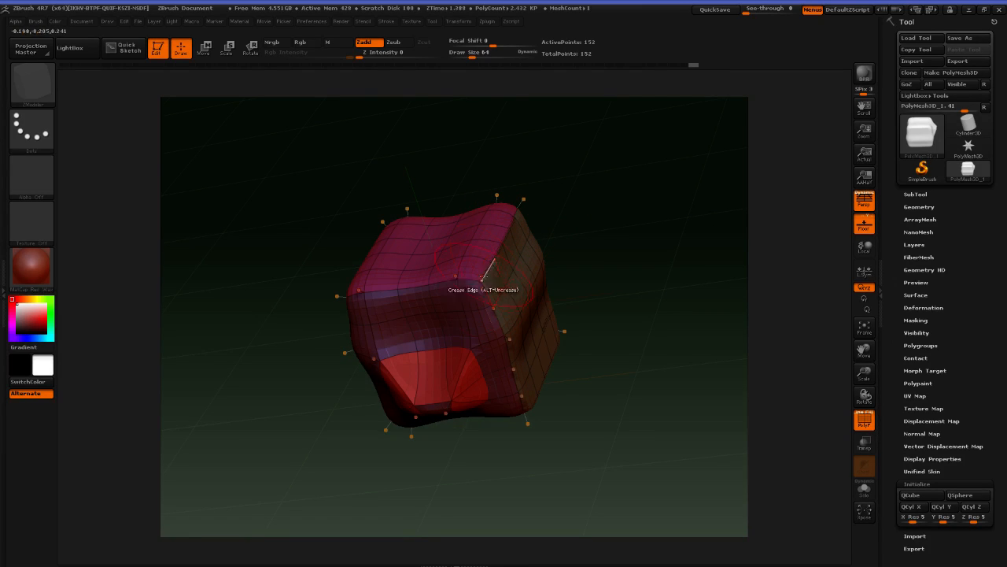
Set the edge action back to Unweld with the Edge target and turn off the Dynamic Subdivision preview
key(space)
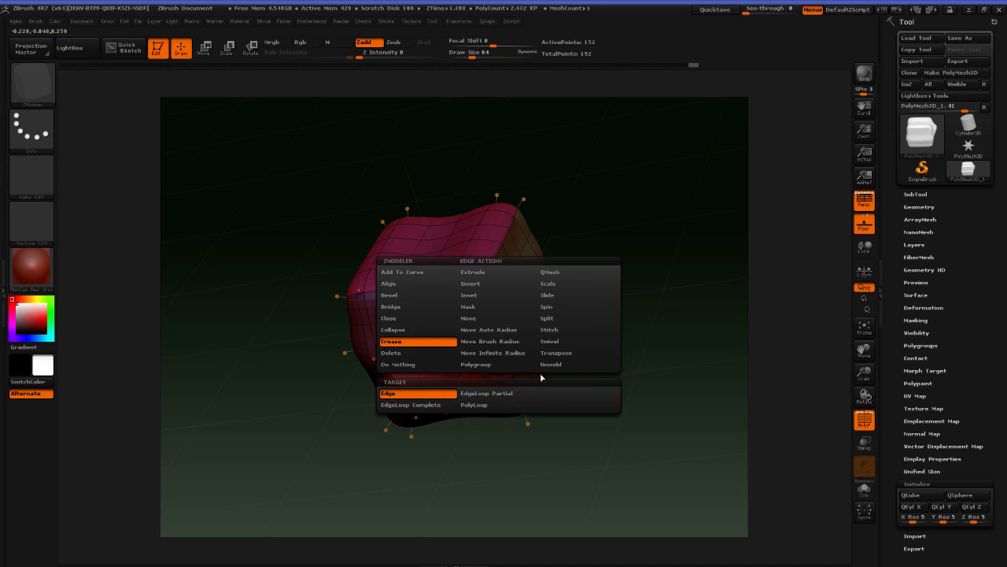
click(564, 365)
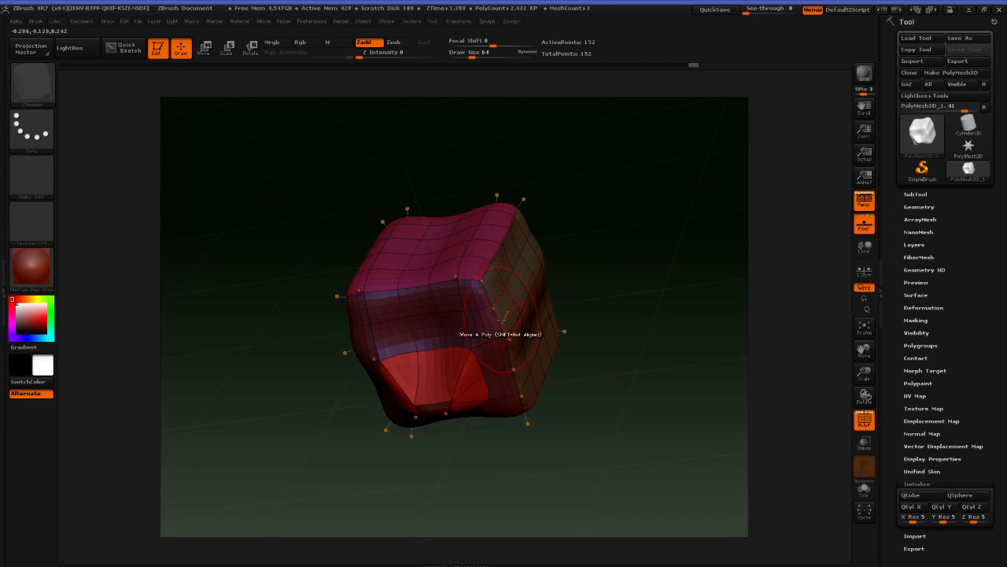
drag(554, 330, 627, 331)
key(shift+d)
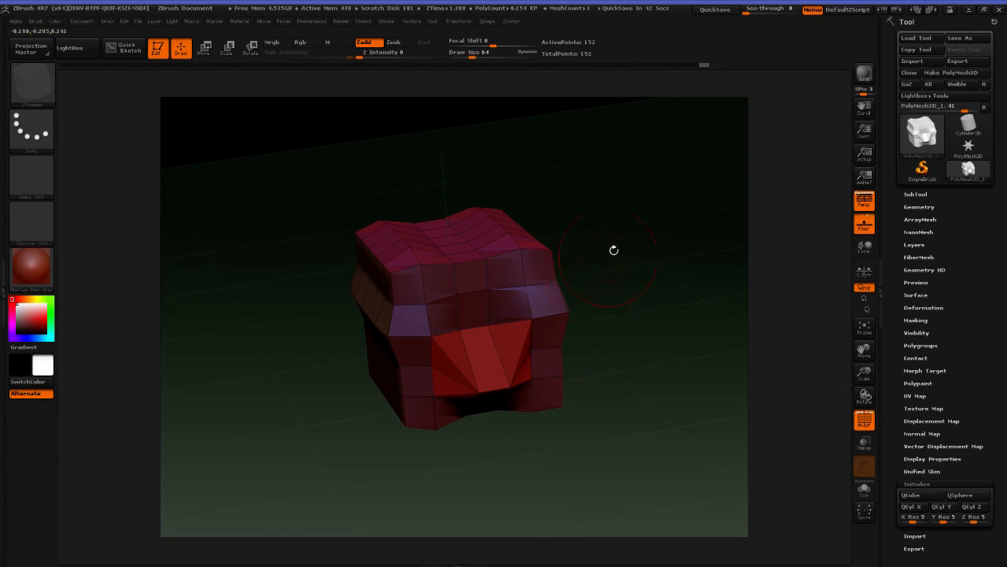
drag(614, 249, 625, 280)
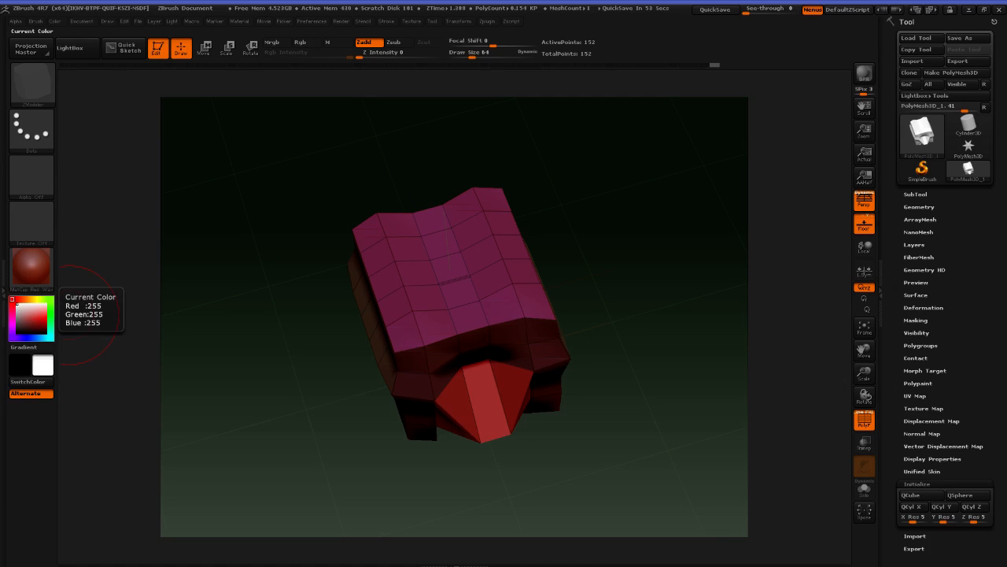
Switch to the browser with the Edge Unweld video, pause it, and move the window back out of view
drag(0, 91, 204, 85)
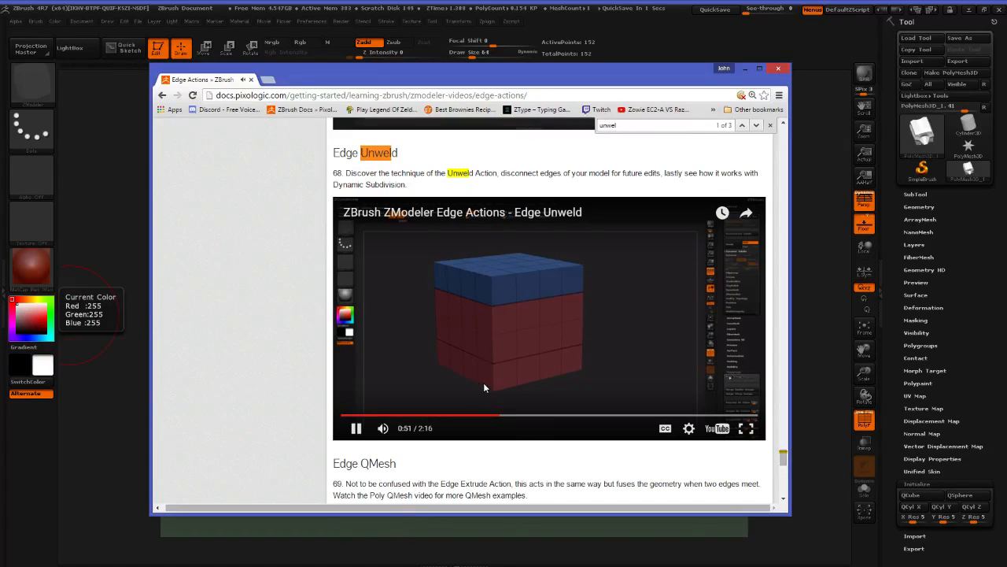
click(355, 433)
drag(443, 72, 0, 89)
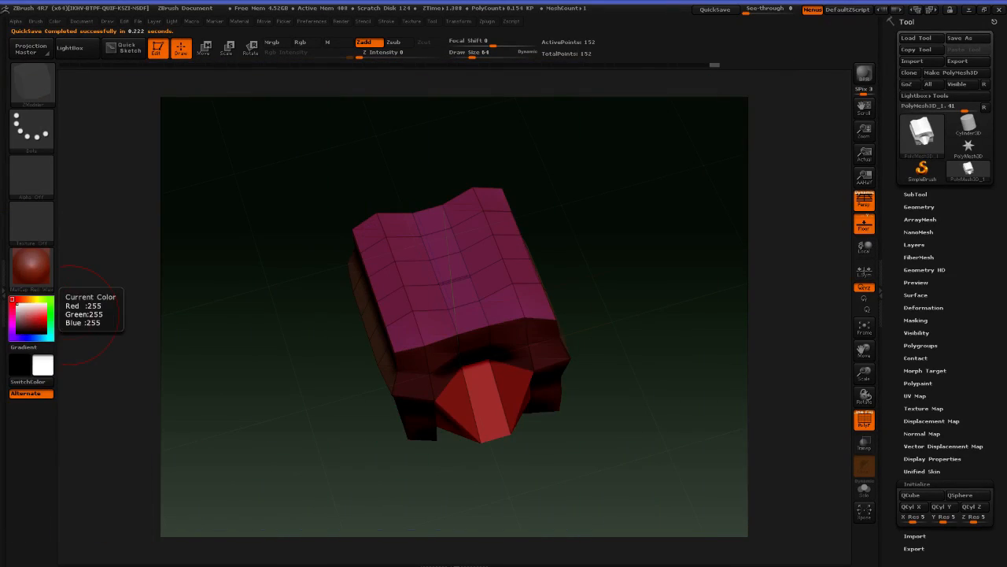
Reinitialize the mesh as a fresh QCube to discard the earlier edits
click(913, 496)
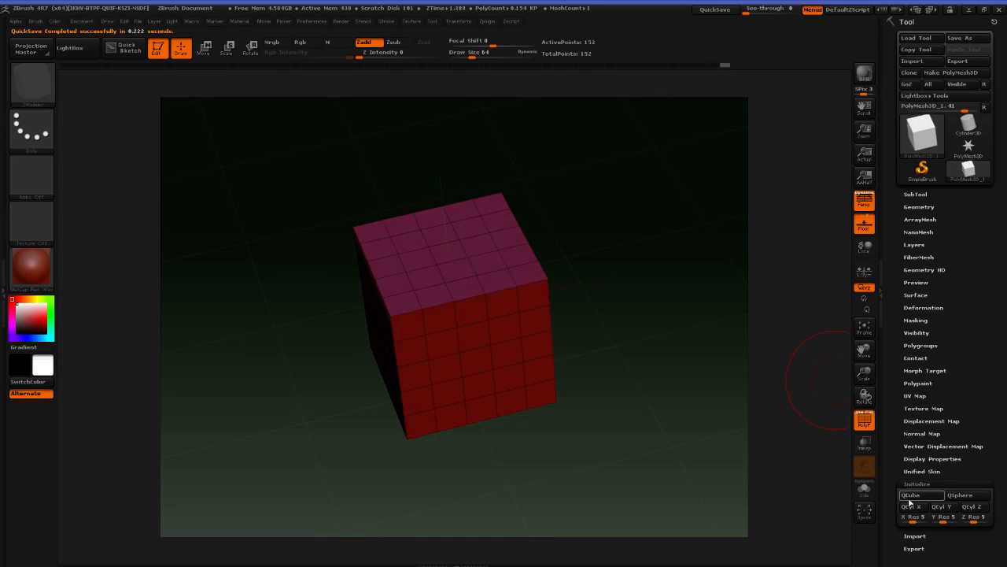
drag(585, 283, 690, 336)
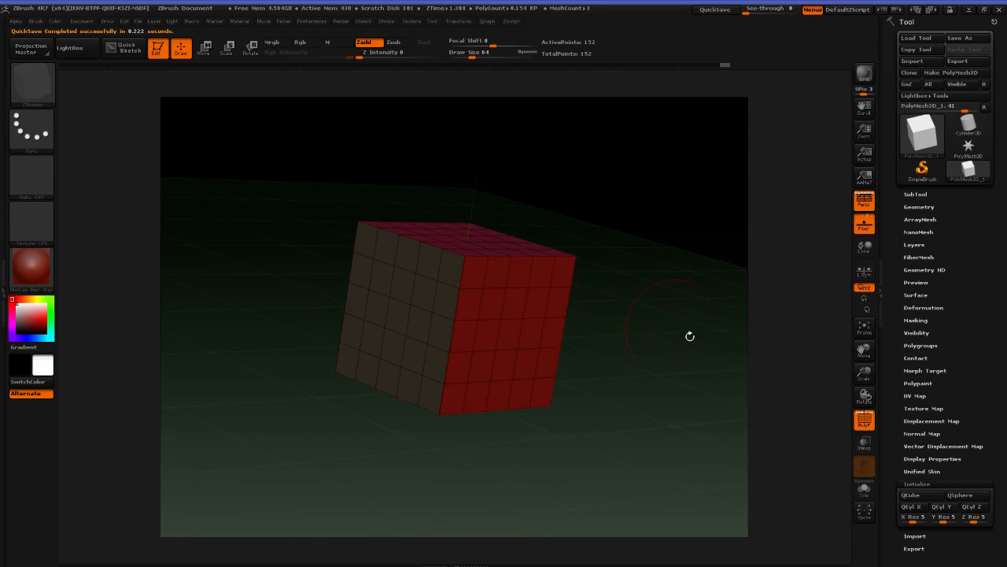
click(925, 496)
drag(717, 400, 693, 373)
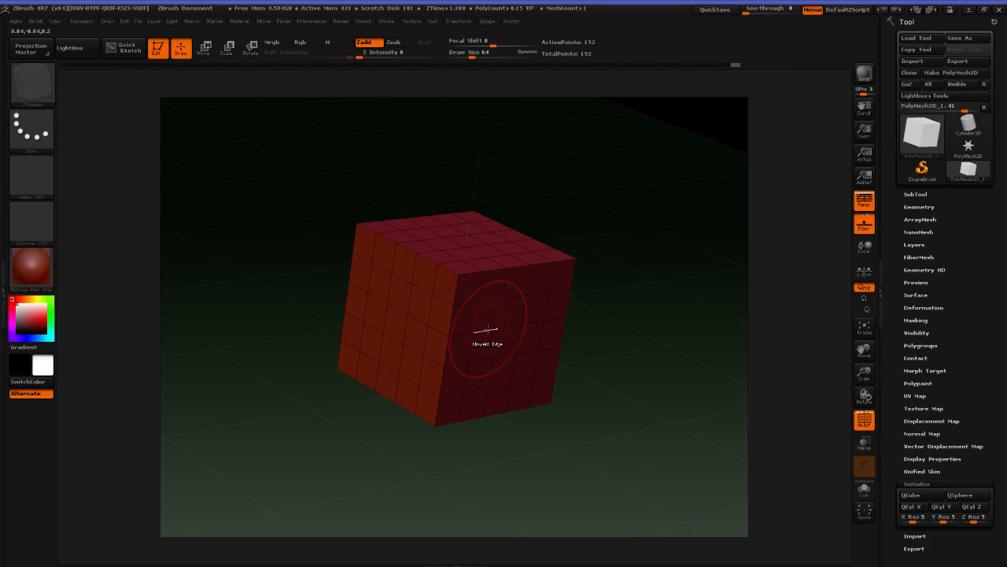
Set the Unweld target to EdgeLoop Complete and unweld a horizontal edge loop two rows below the cube's upper face
key(space)
click(399, 408)
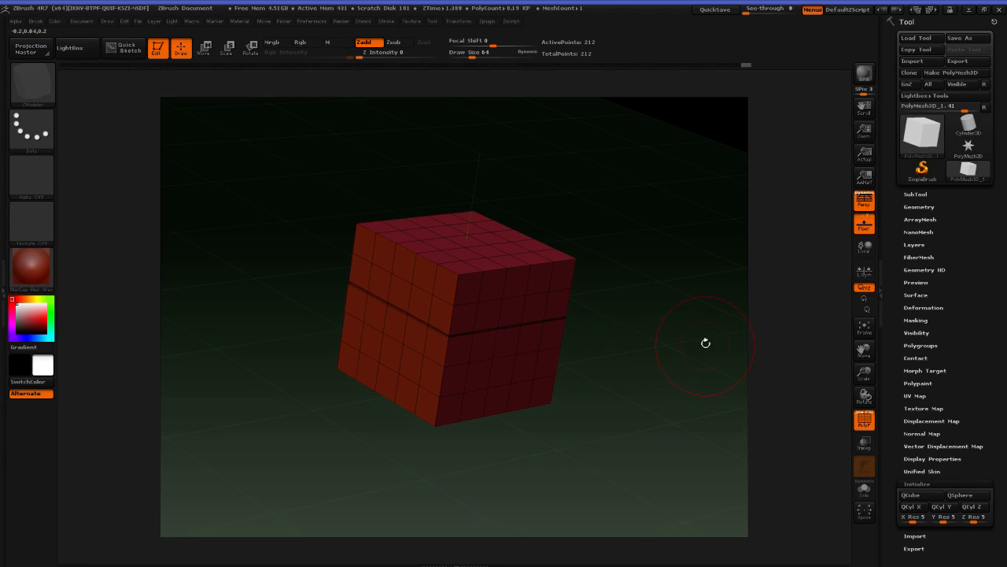
mouse_move(703, 342)
mouse_down()
mouse_move(685, 295)
mouse_move(692, 331)
mouse_up()
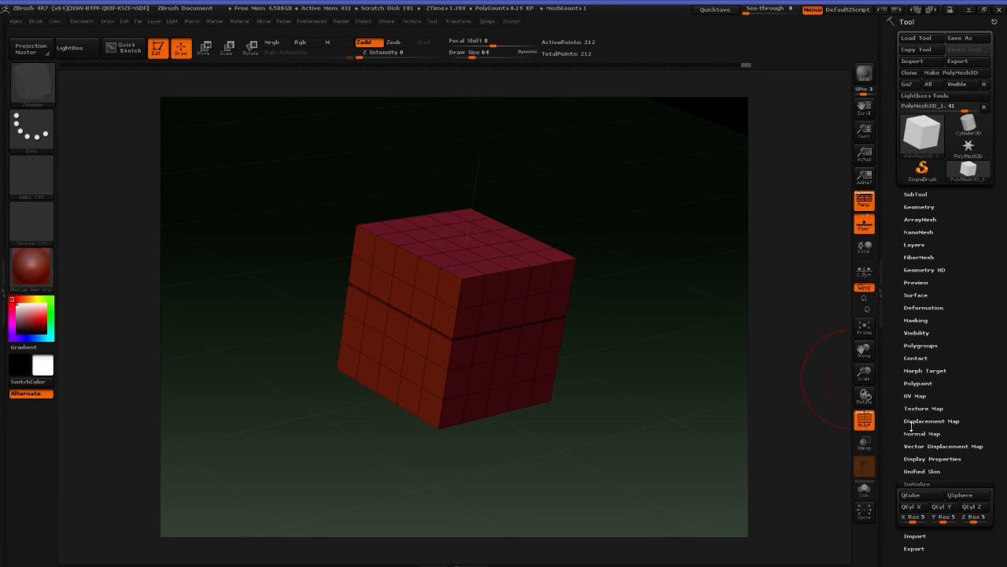
Assign separate polygroups to the cube's two disconnected parts with Auto Groups
click(920, 345)
click(922, 323)
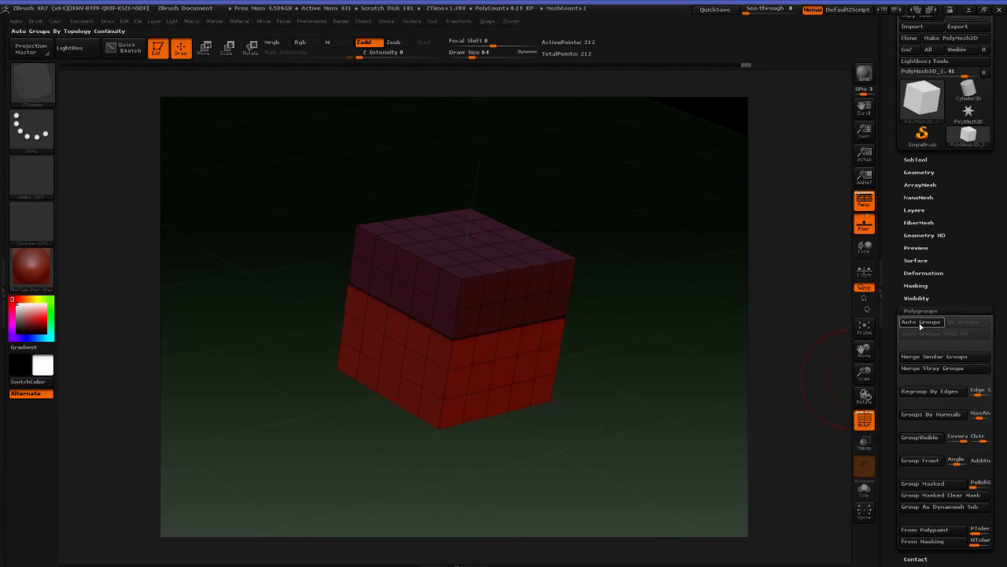
drag(631, 333, 502, 315)
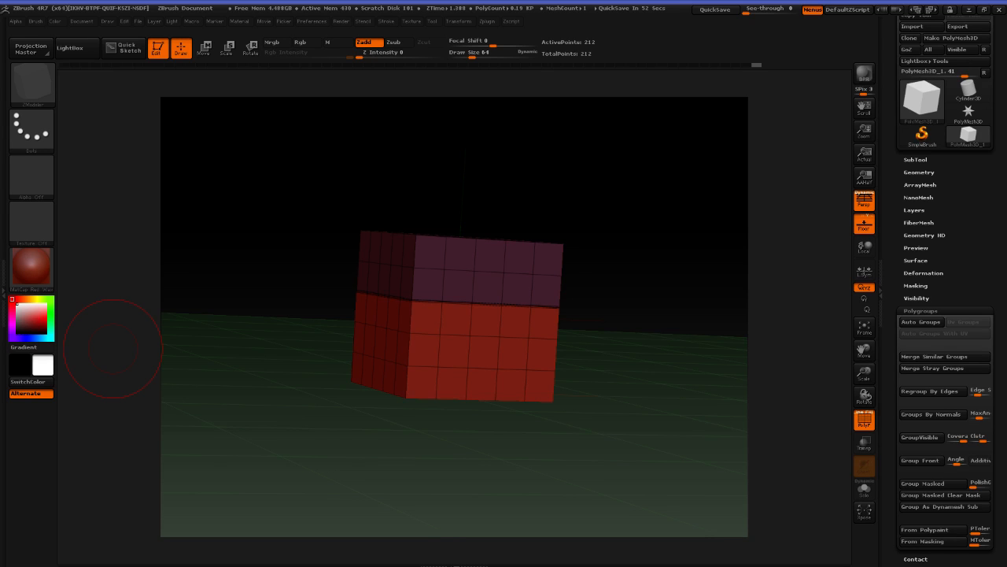
Switch to the browser and review the Edge Unweld video, skipping between its early part and the section near 1:43
drag(0, 72, 284, 106)
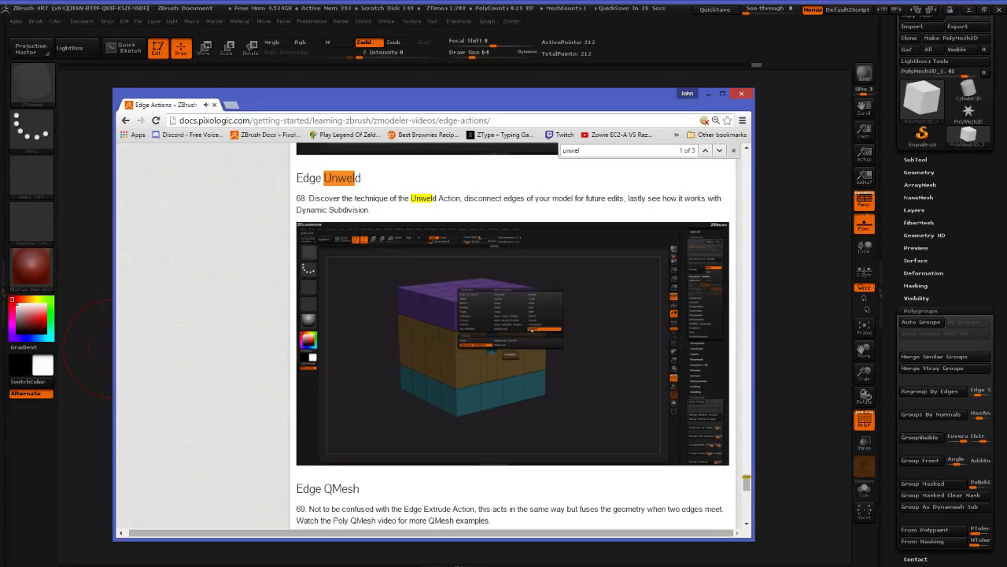
mouse_move(489, 412)
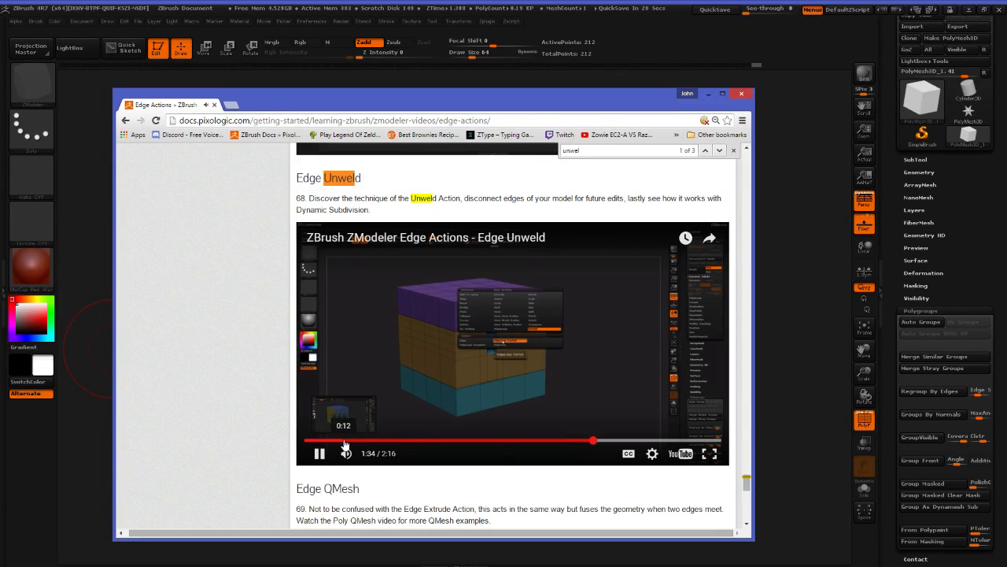
click(344, 441)
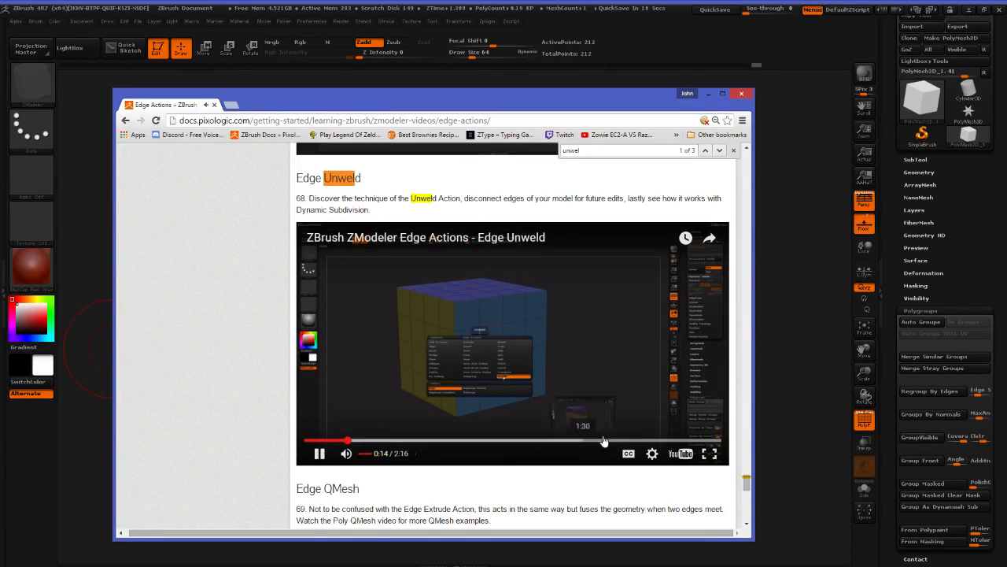
click(622, 439)
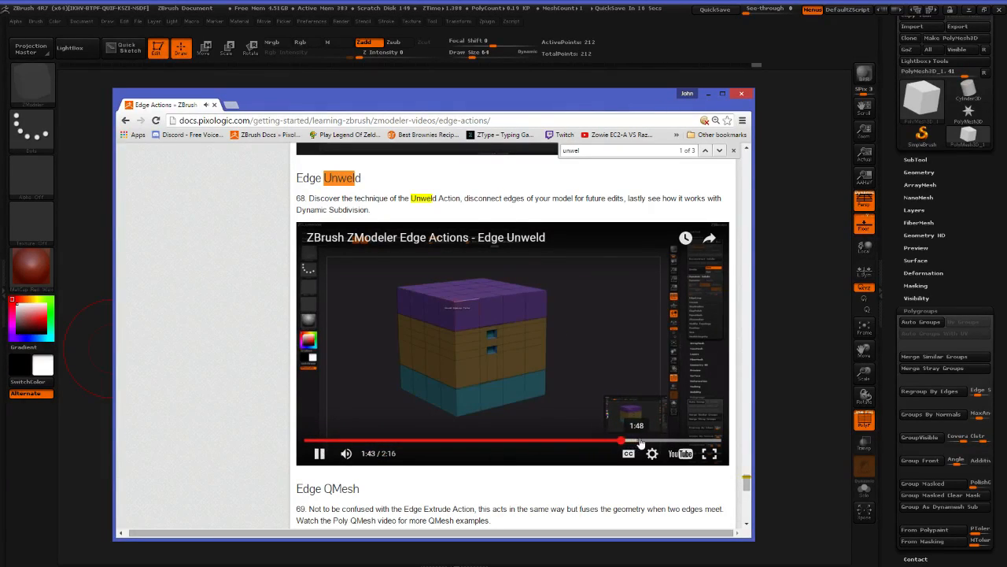
click(640, 441)
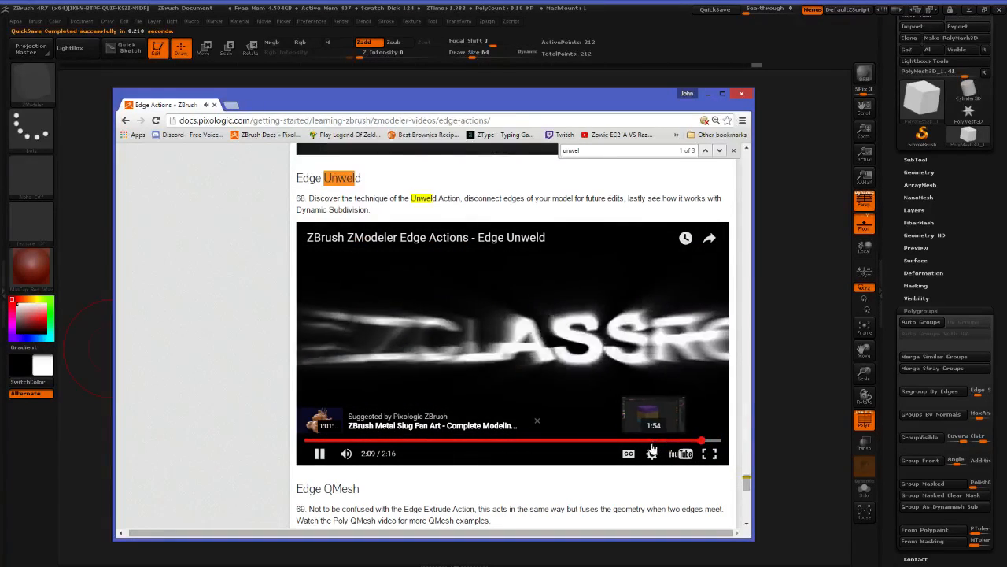
click(626, 445)
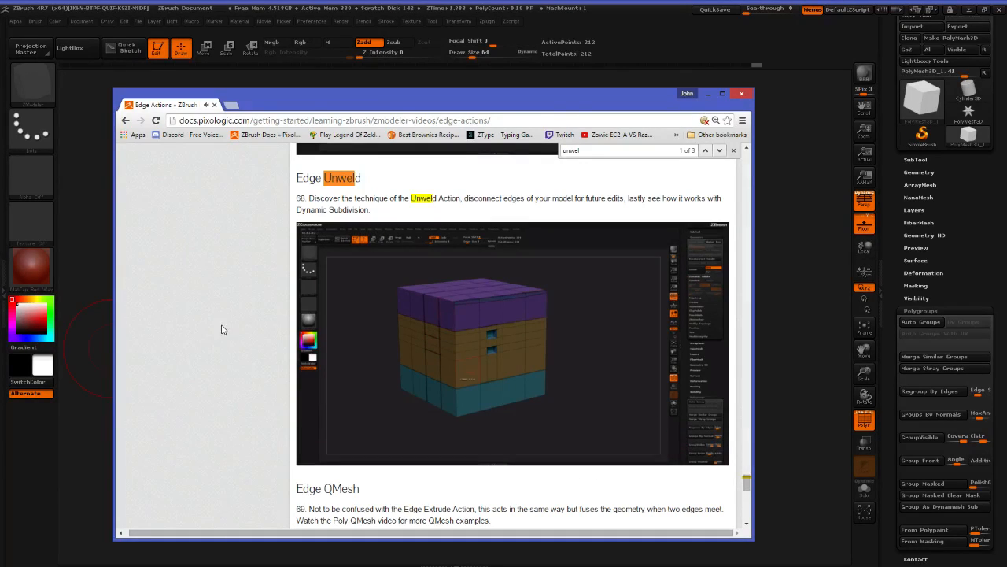
Pause the Edge Unweld video, look at the Edge QMesh section, and move the browser out of view
mouse_move(319, 454)
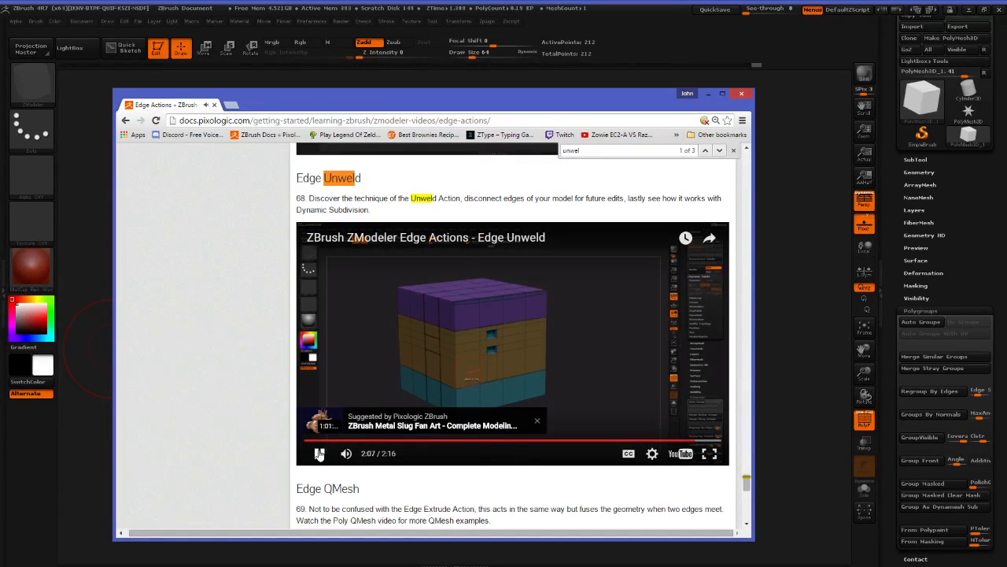
scroll(251, 367, down, 3)
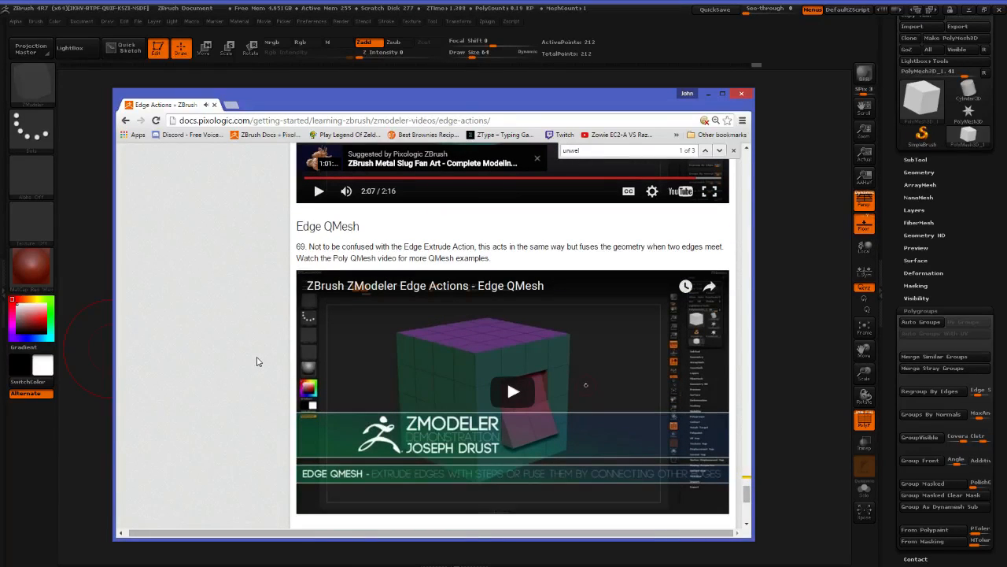
drag(457, 104, 0, 90)
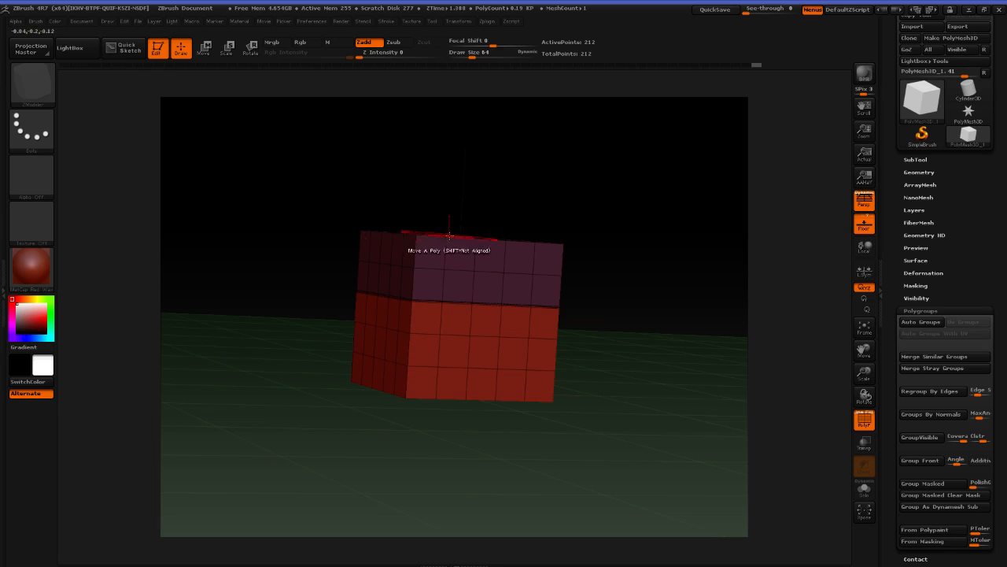
Turn on the Dynamic Subdivision preview and inspect the unwelded loop between the two polygroups from several angles
click(524, 240)
mouse_move(634, 265)
mouse_down()
mouse_move(656, 277)
mouse_move(647, 270)
mouse_up()
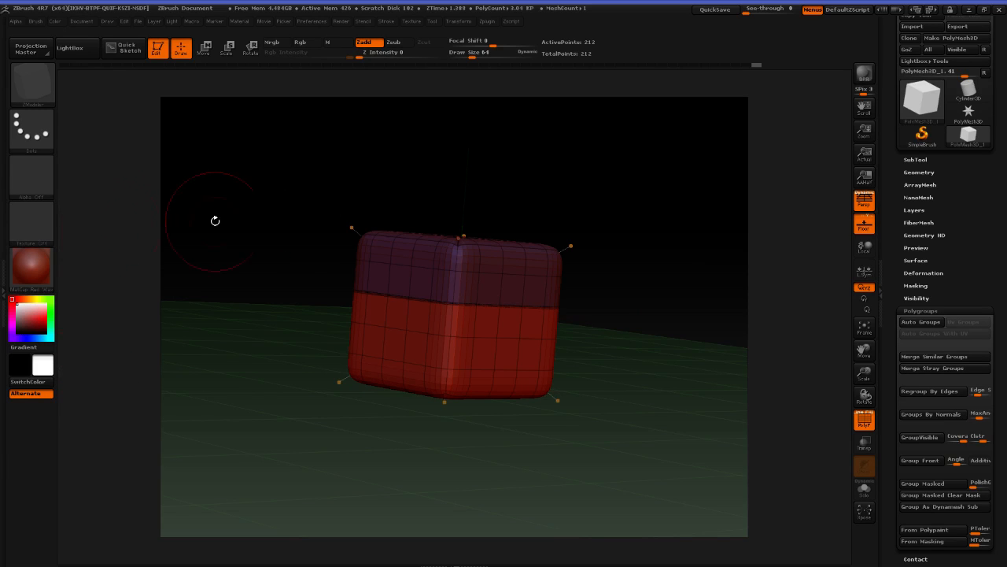
drag(632, 207, 659, 218)
click(536, 284)
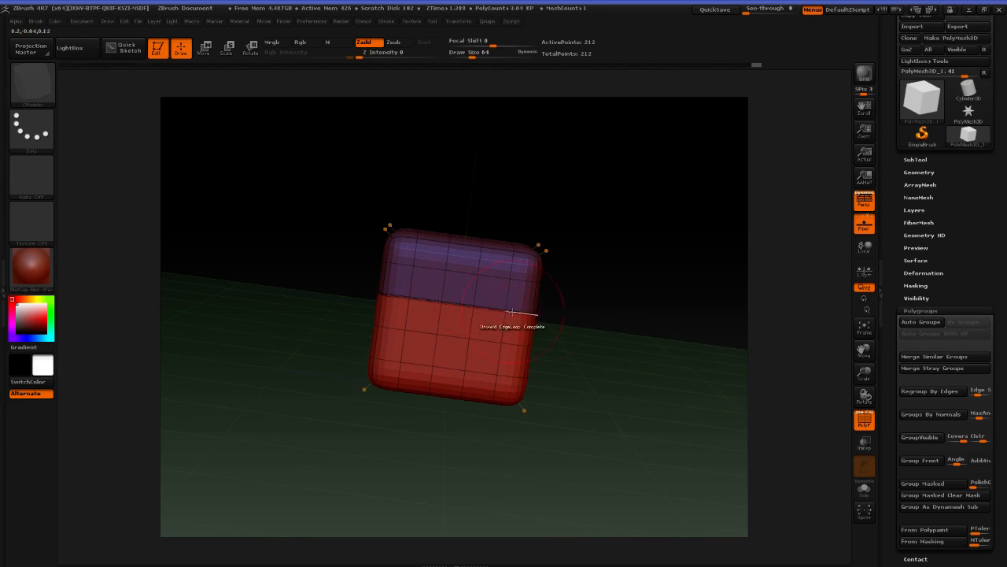
drag(609, 307, 558, 285)
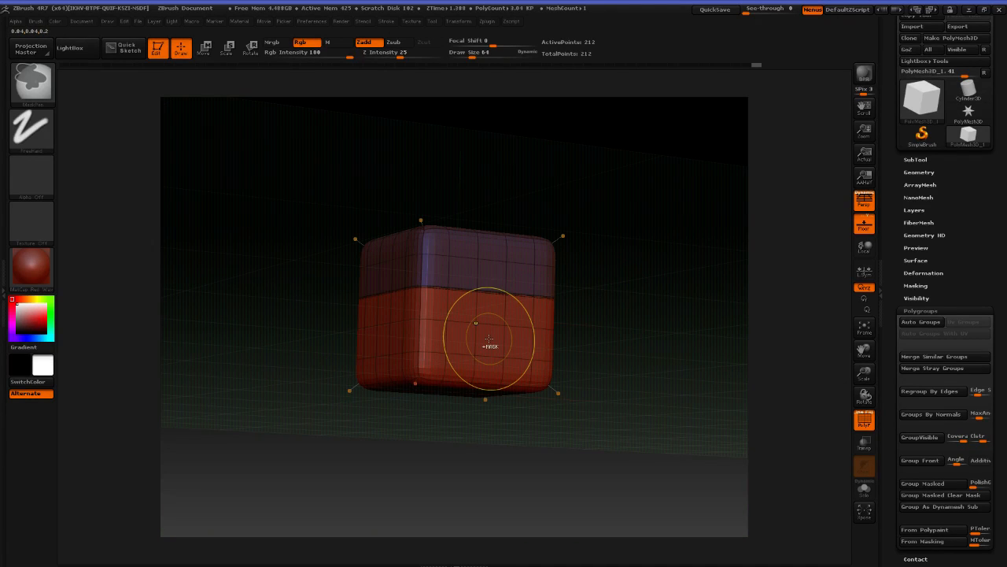
mouse_move(621, 334)
mouse_down()
mouse_move(654, 360)
mouse_move(632, 348)
mouse_move(636, 356)
mouse_up()
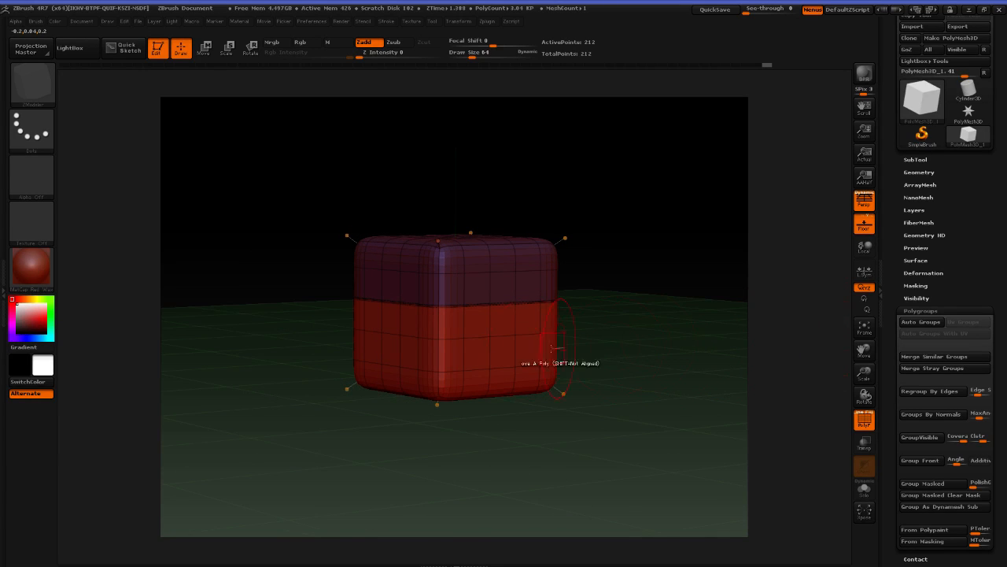
Set ZModeler's polygon Move action to target Polygroup All
key(space)
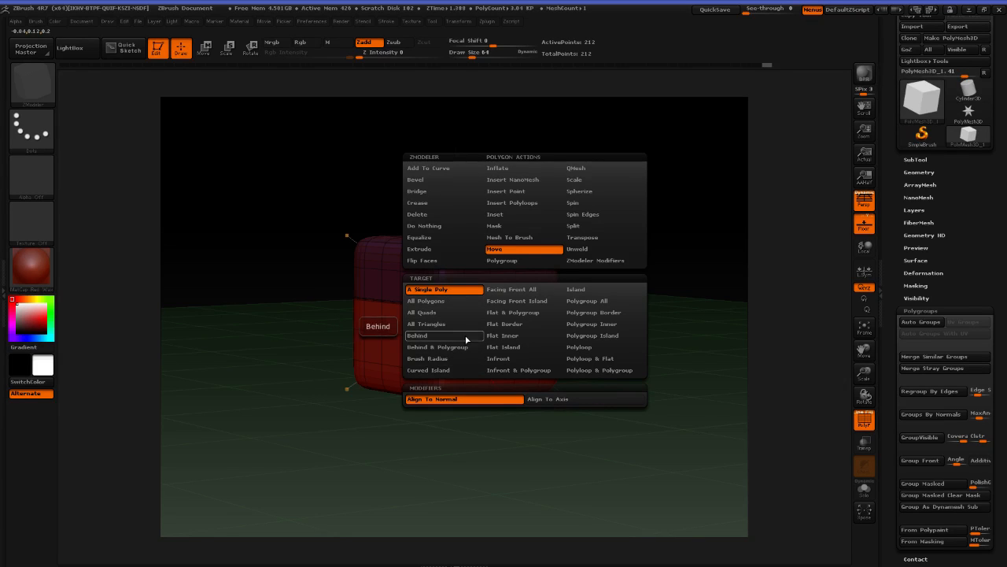
click(463, 290)
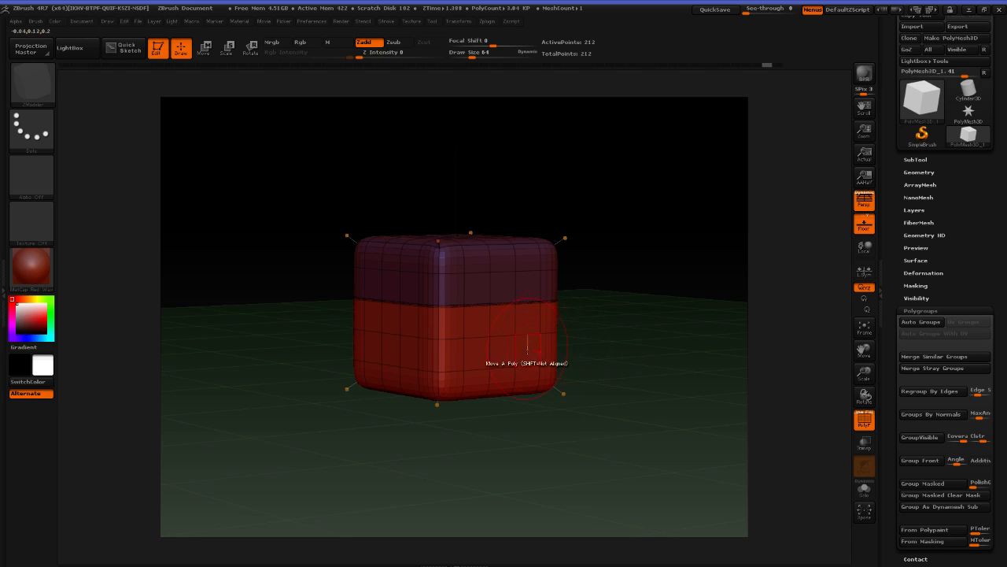
key(space)
click(445, 314)
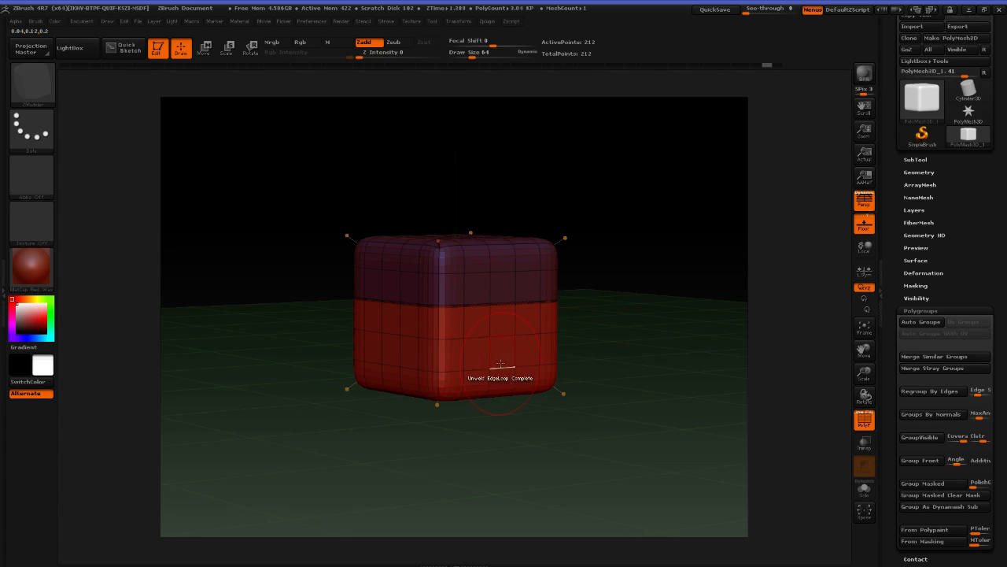
mouse_move(583, 396)
alt+mouse_down()
mouse_move(564, 393)
mouse_move(636, 405)
alt+mouse_up()
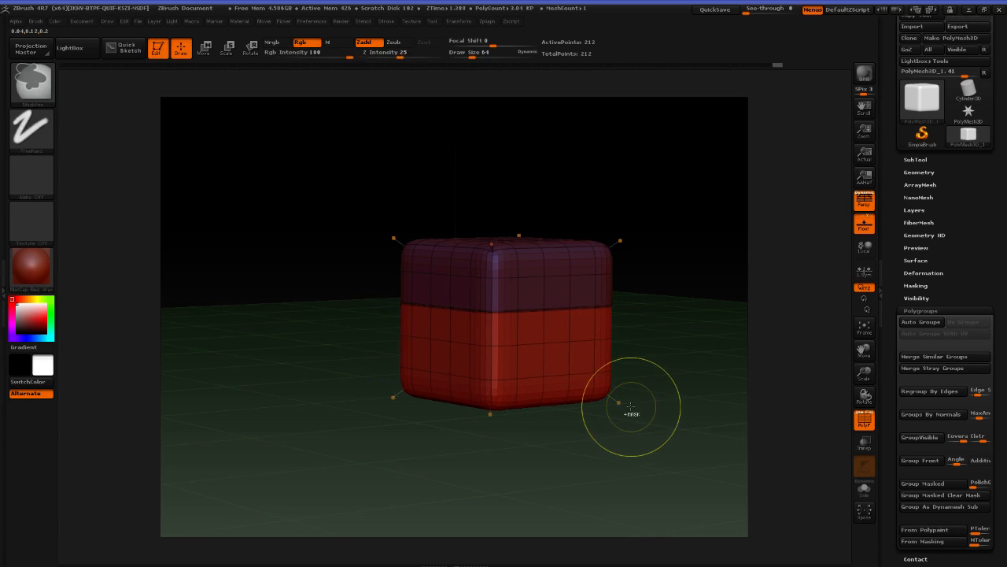
key(space)
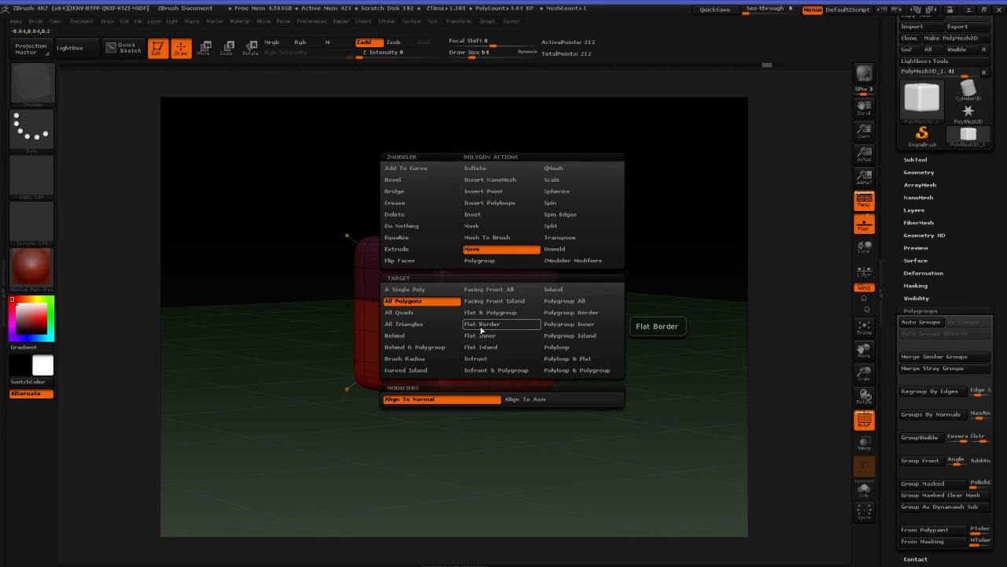
click(598, 301)
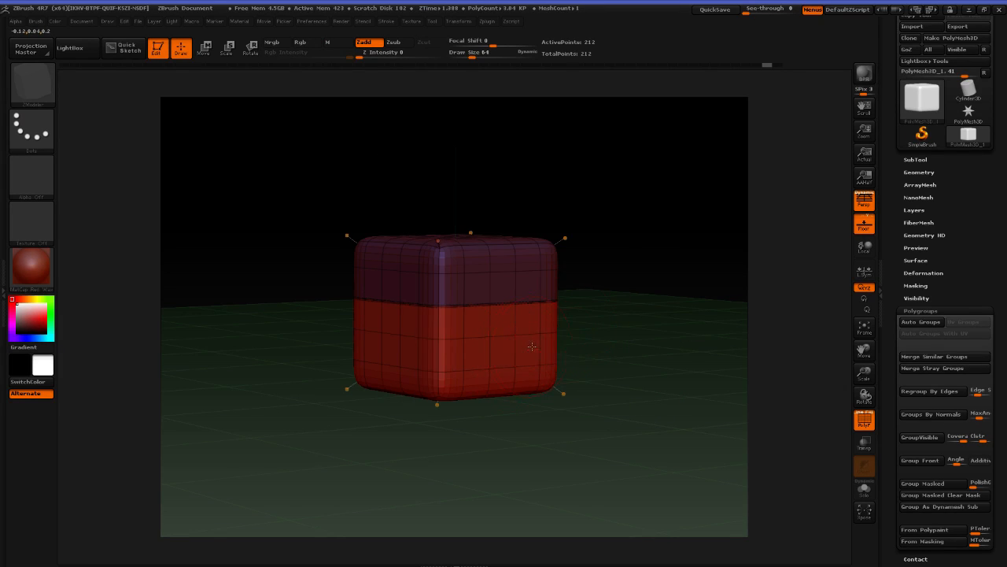
Move the upper polygroup off the lower one to test whether the unwelded parts are separate, inspecting the offset from another angle
drag(532, 346, 645, 427)
key(ctrl+z)
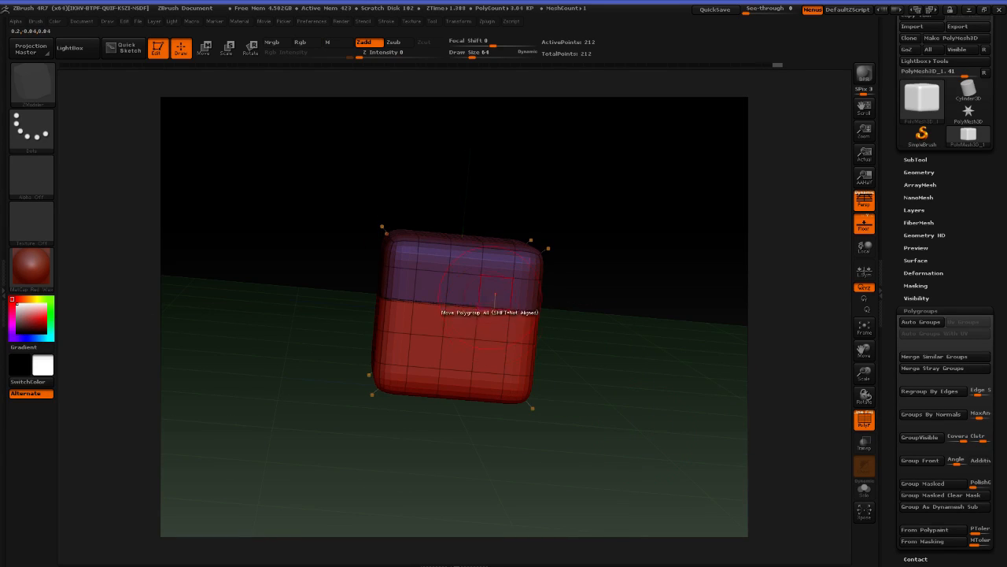
drag(583, 313, 603, 557)
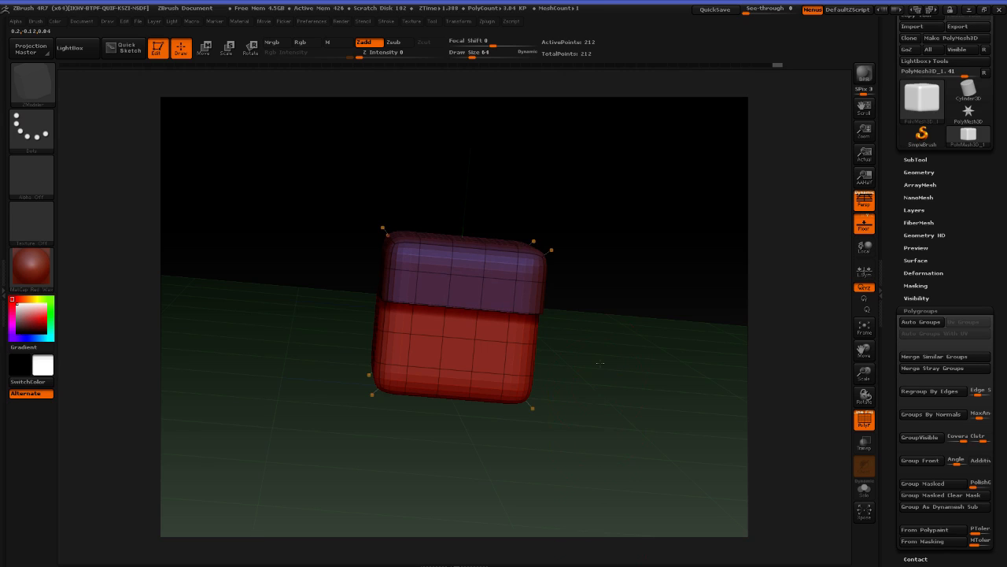
drag(597, 393, 513, 345)
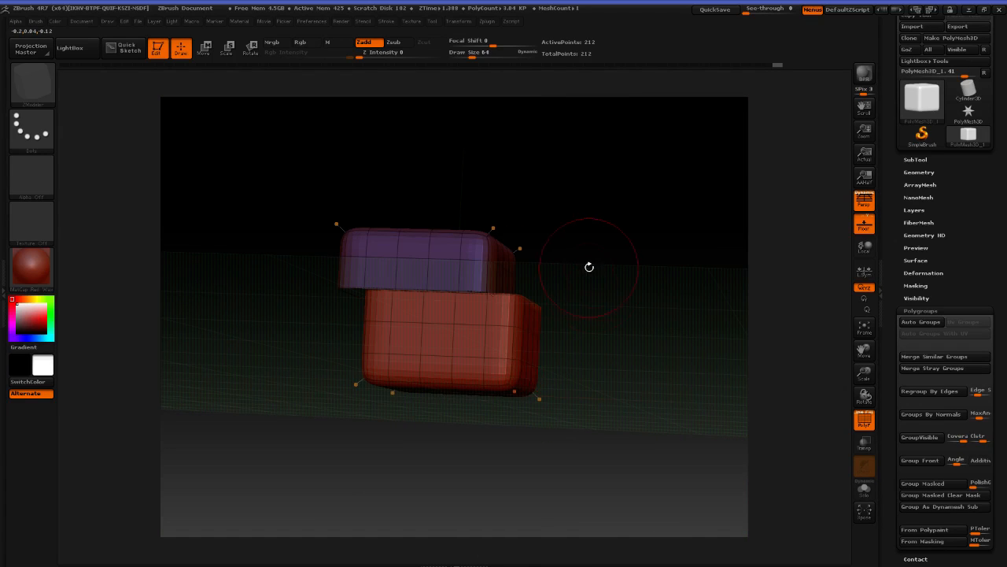
drag(600, 273, 539, 303)
Undo back to the cube before the unweld and crease the complete edge loop below its second row of faces
key(ctrl+z)
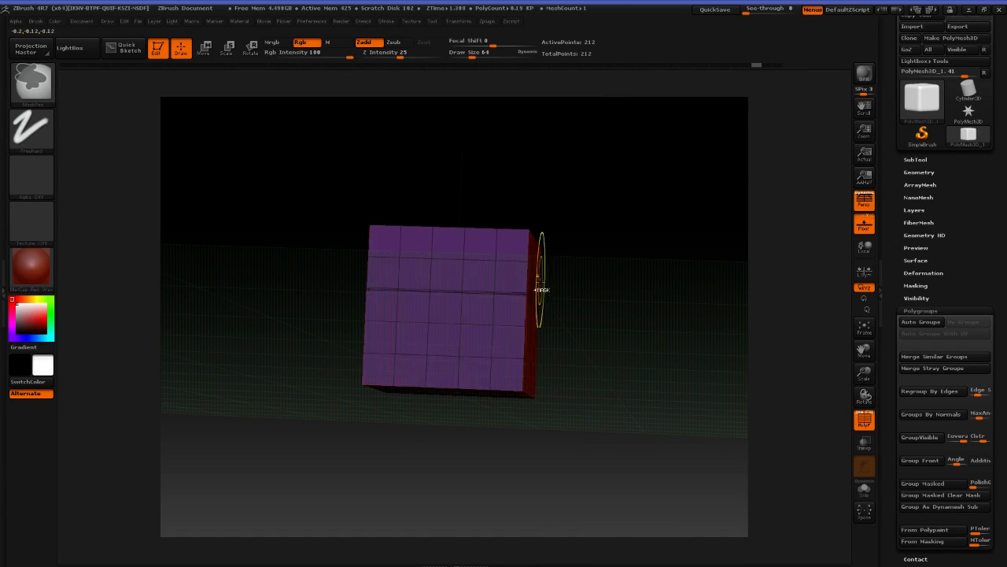
key(space)
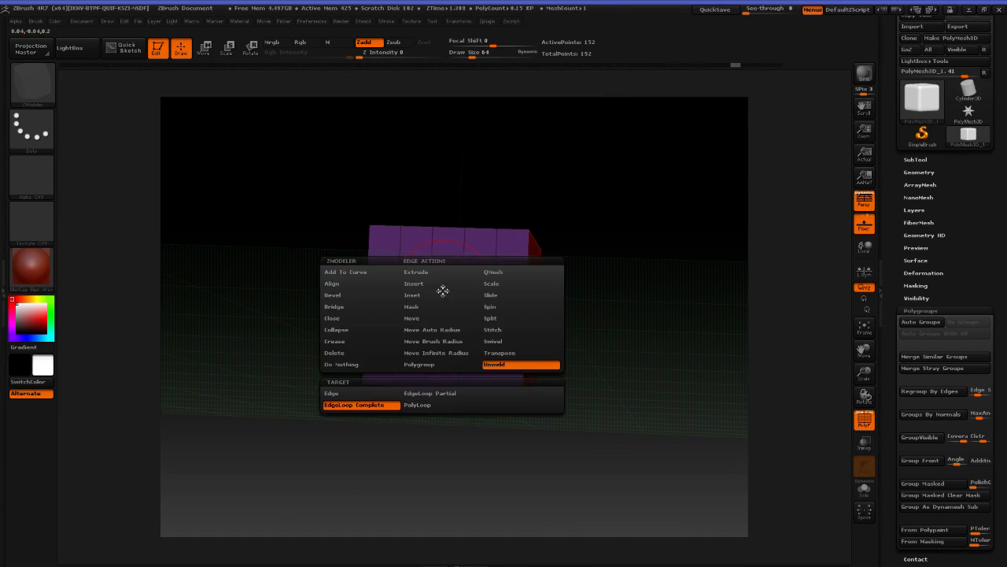
click(371, 331)
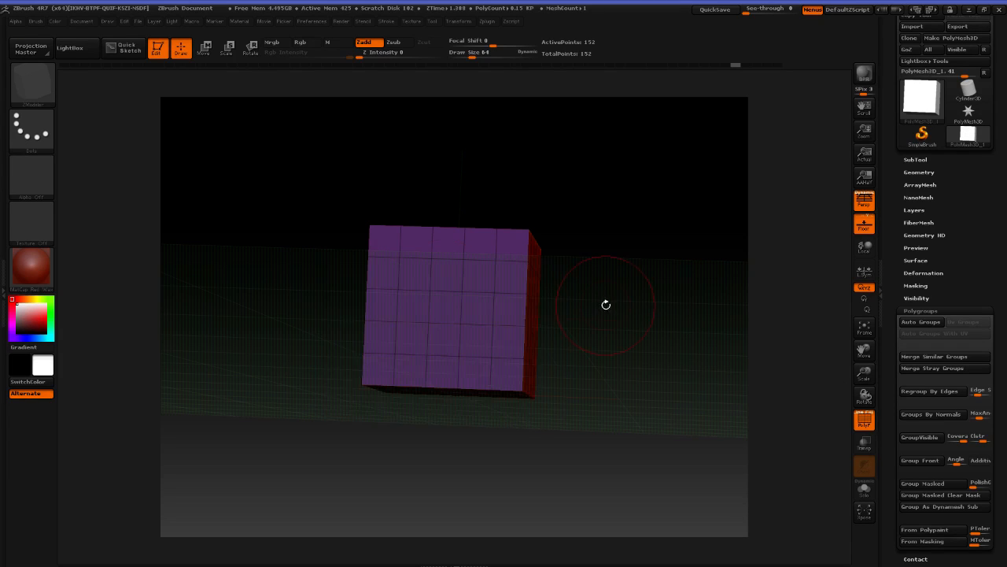
key(space)
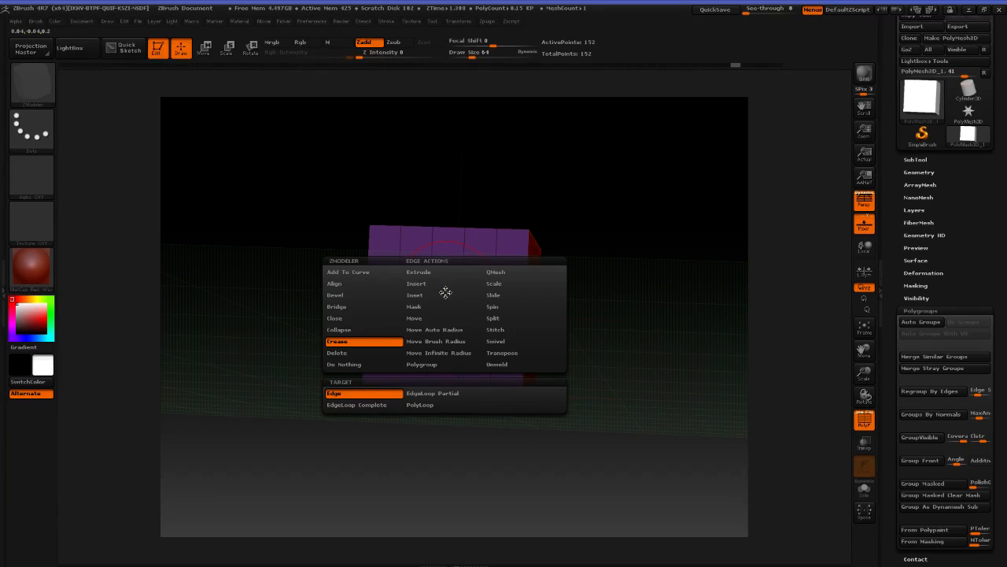
click(371, 407)
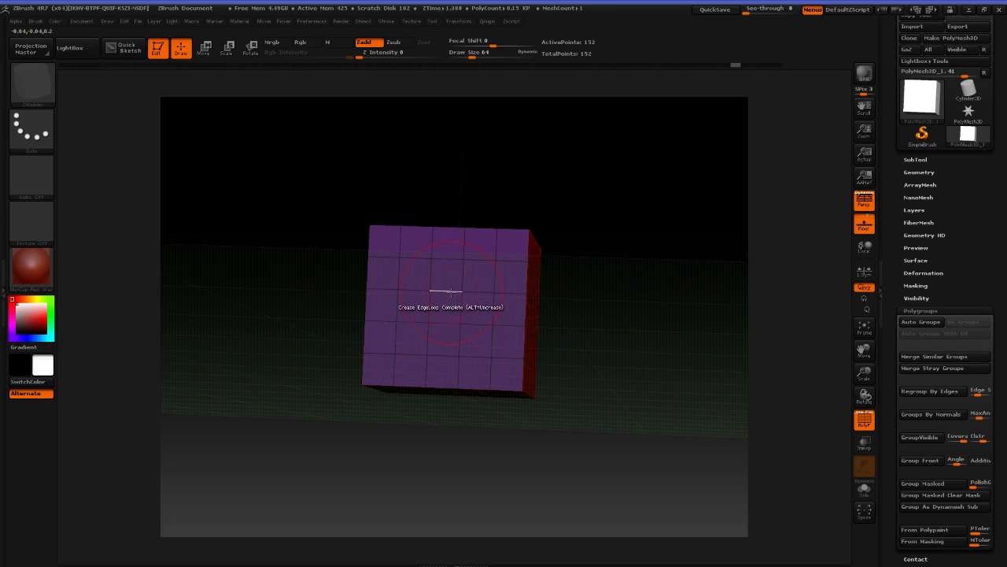
click(447, 290)
mouse_move(622, 341)
mouse_down()
mouse_move(617, 372)
mouse_move(630, 349)
mouse_up()
Regroup the creased cube with Auto Groups and inspect the crease in the Dynamic Subdivision preview
click(919, 323)
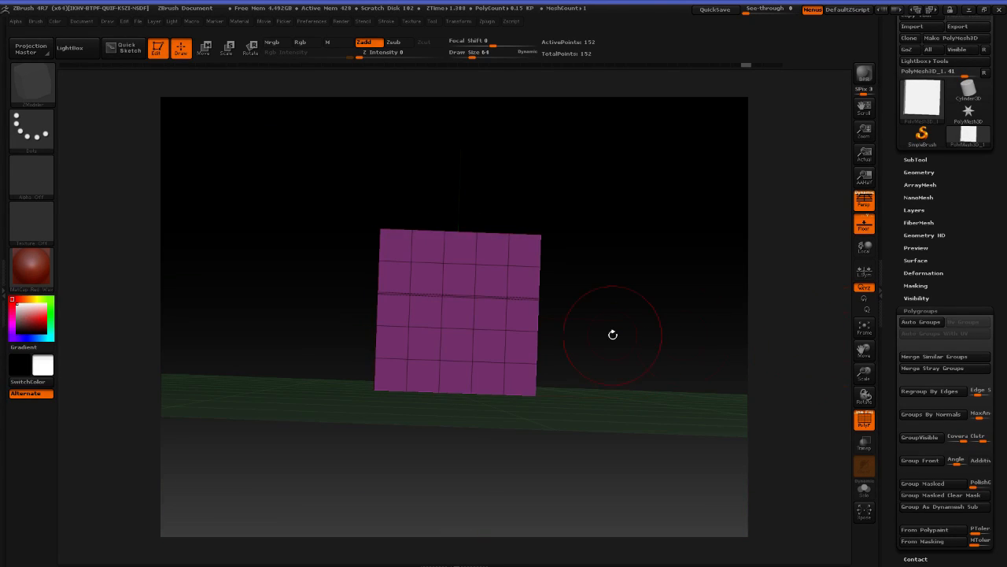
key(d)
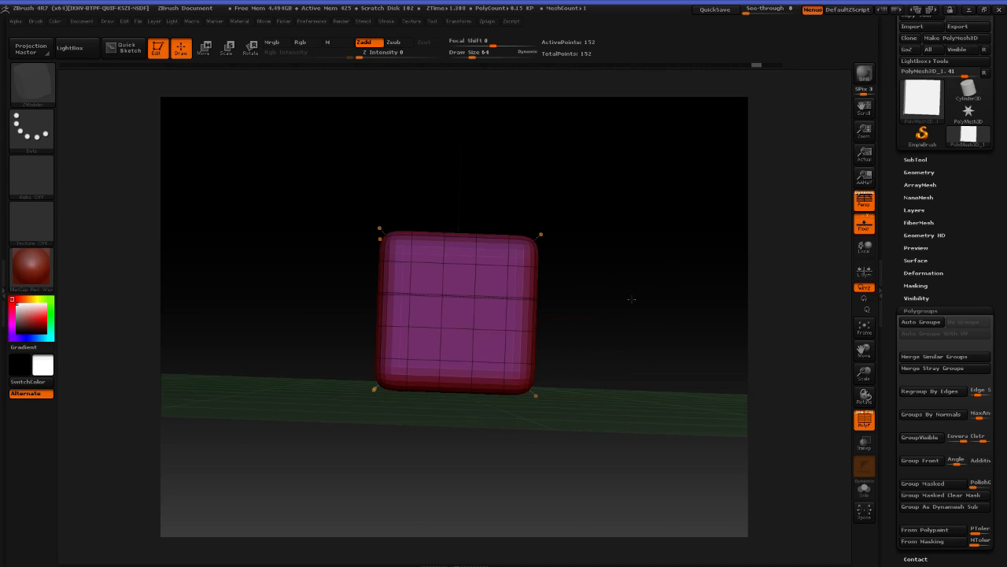
drag(631, 299, 597, 337)
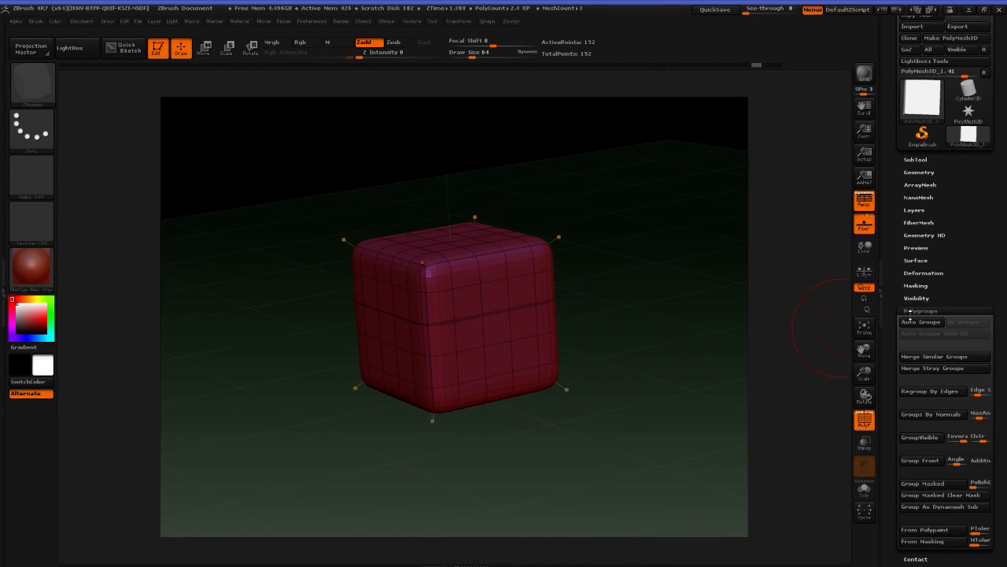
click(920, 322)
drag(652, 366, 666, 349)
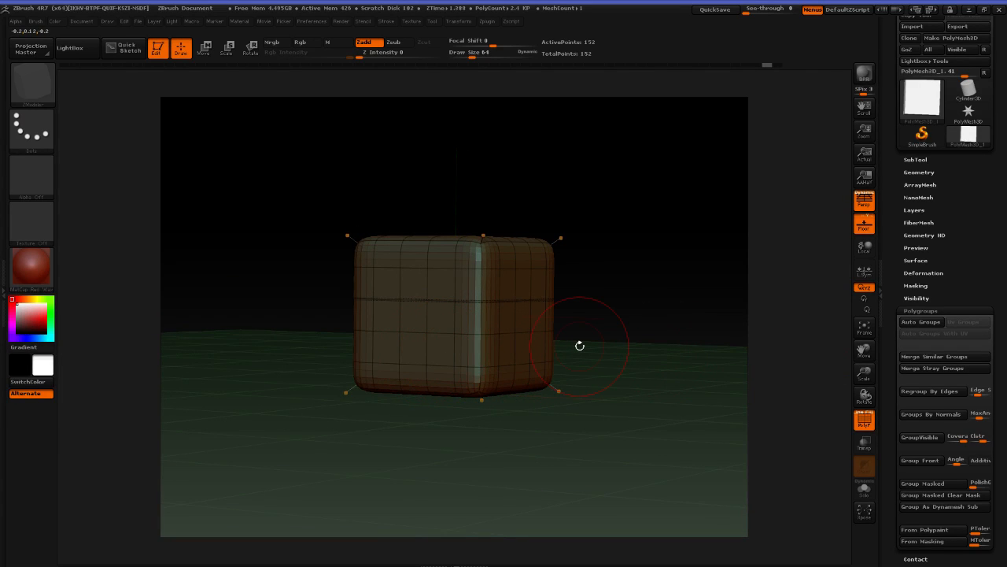
Try moving the creased cube's polygroup below the crease, and undo the move
drag(451, 356, 400, 359)
key(ctrl+z)
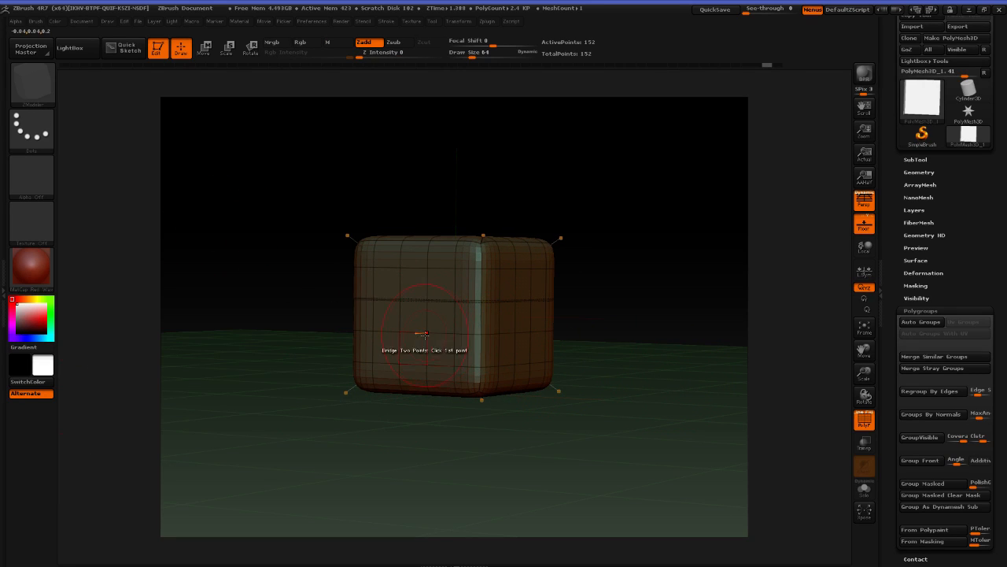
key(space)
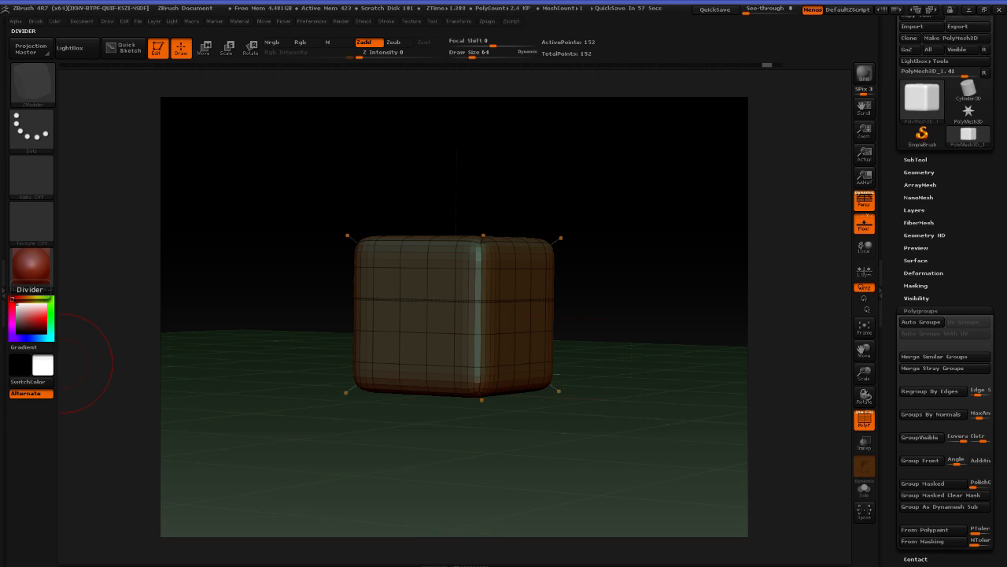
Bring the browser back into view and look through the Edge Actions page, from Unweld back up to Inset
drag(0, 158, 493, 113)
scroll(272, 384, up, 3)
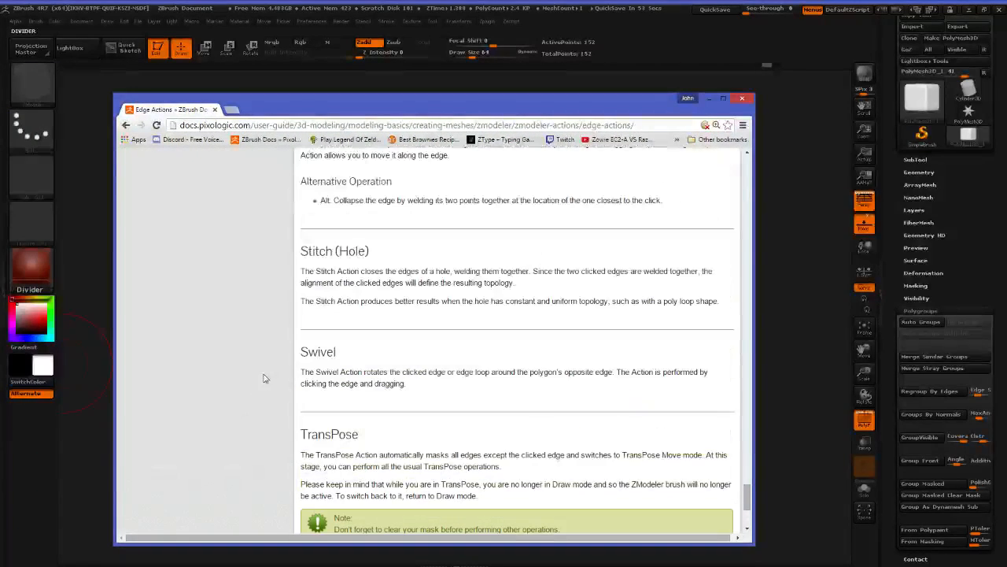
scroll(271, 385, down, 3)
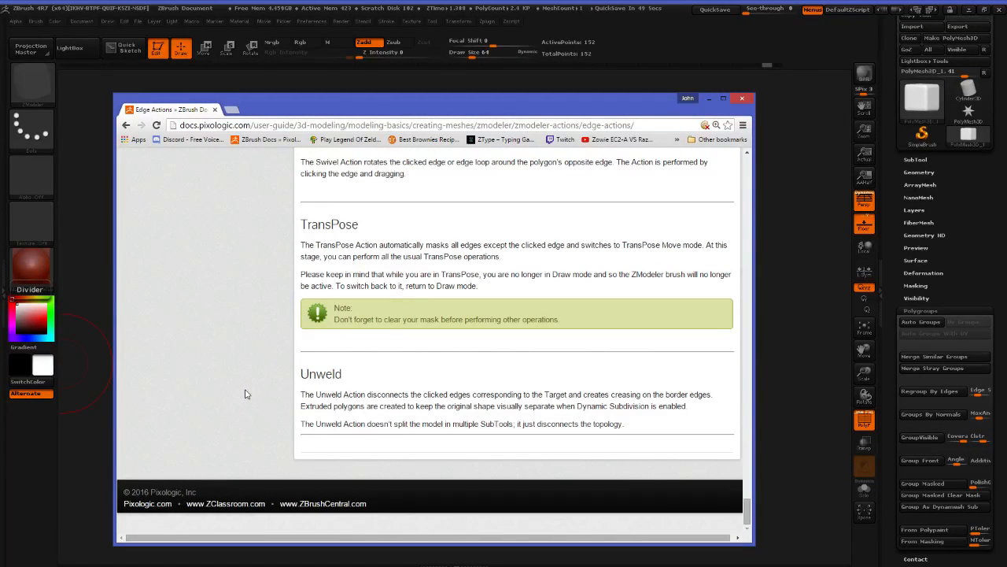
scroll(245, 394, up, 15)
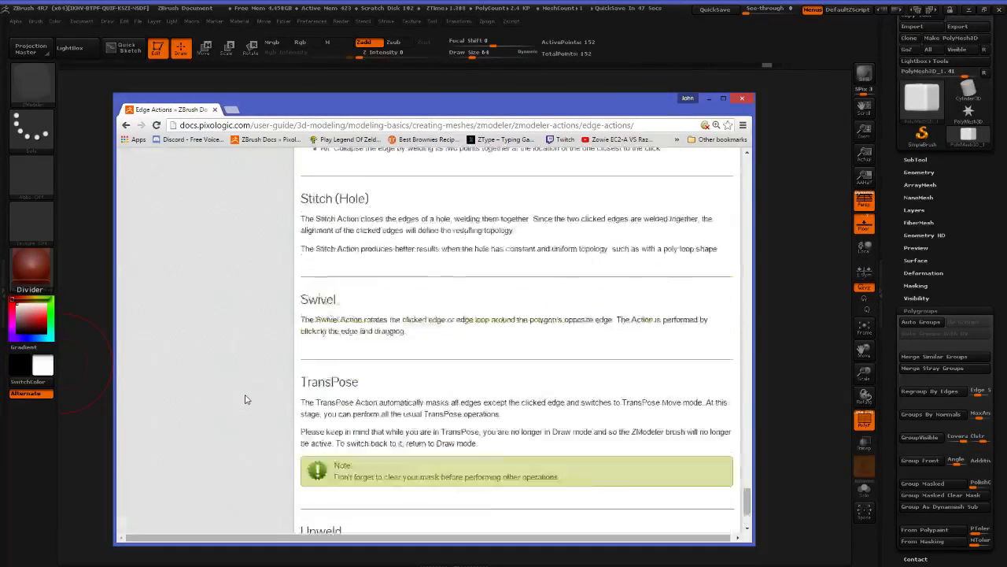
scroll(245, 408, up, 7)
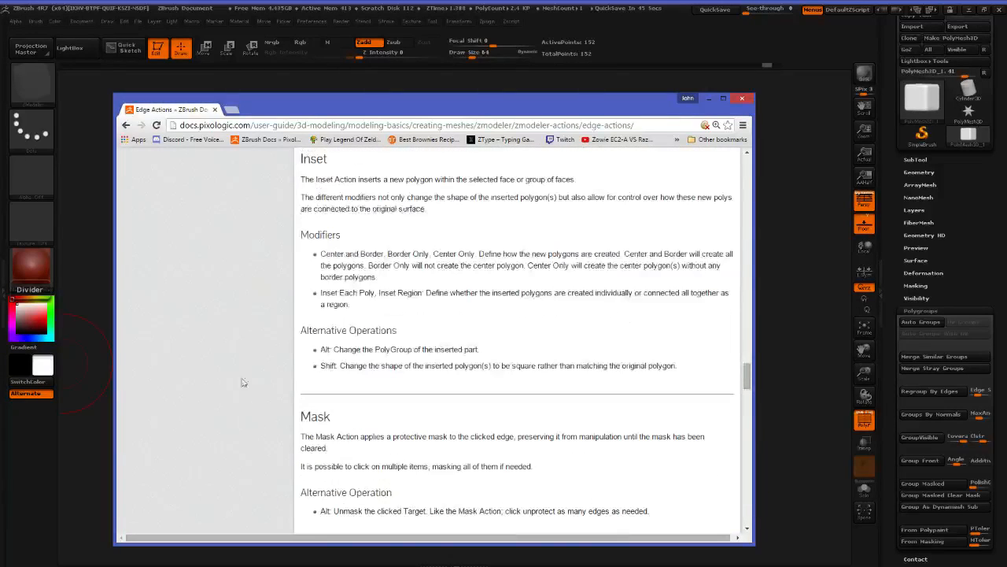
Open the ZModeler Polygon Actions documentation page and look through its Add to Curve, Bevel and Bridge sections
click(125, 125)
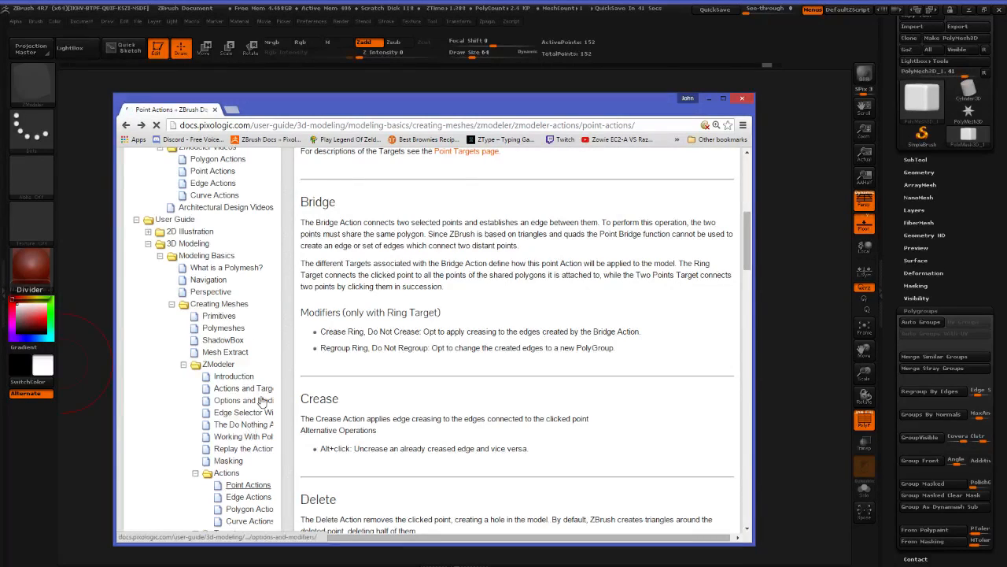
scroll(256, 354, down, 4)
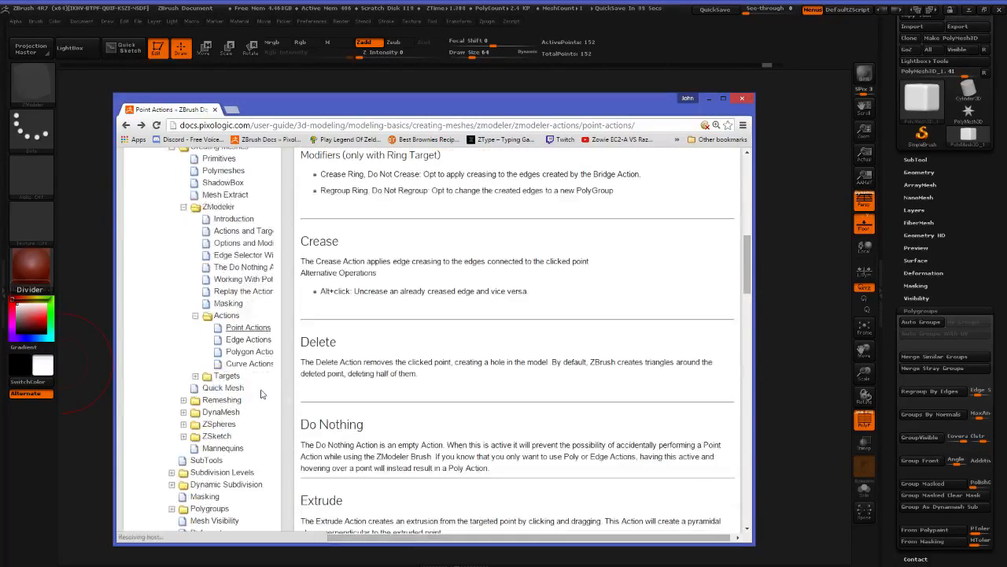
click(248, 352)
scroll(571, 409, down, 3)
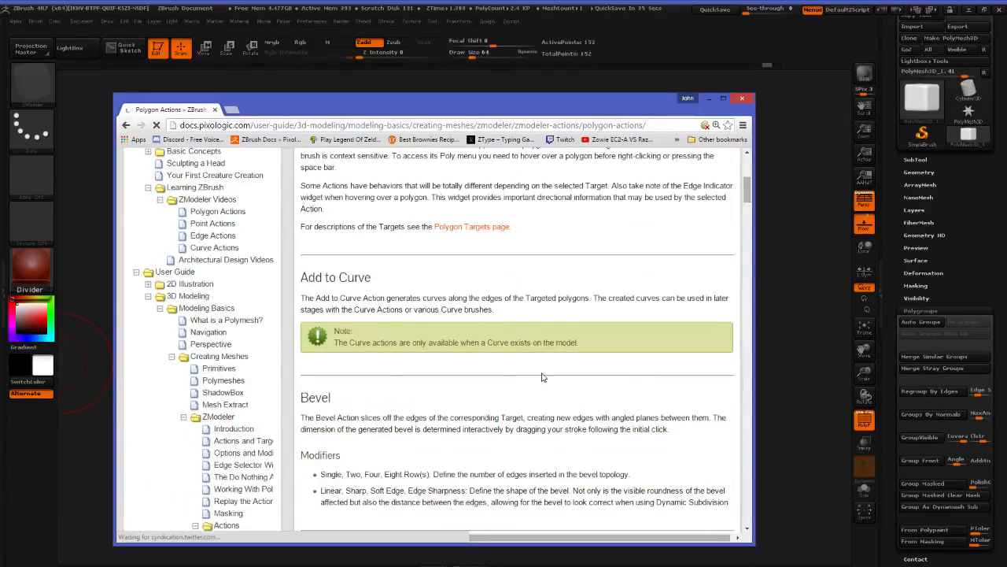
scroll(541, 376, down, 12)
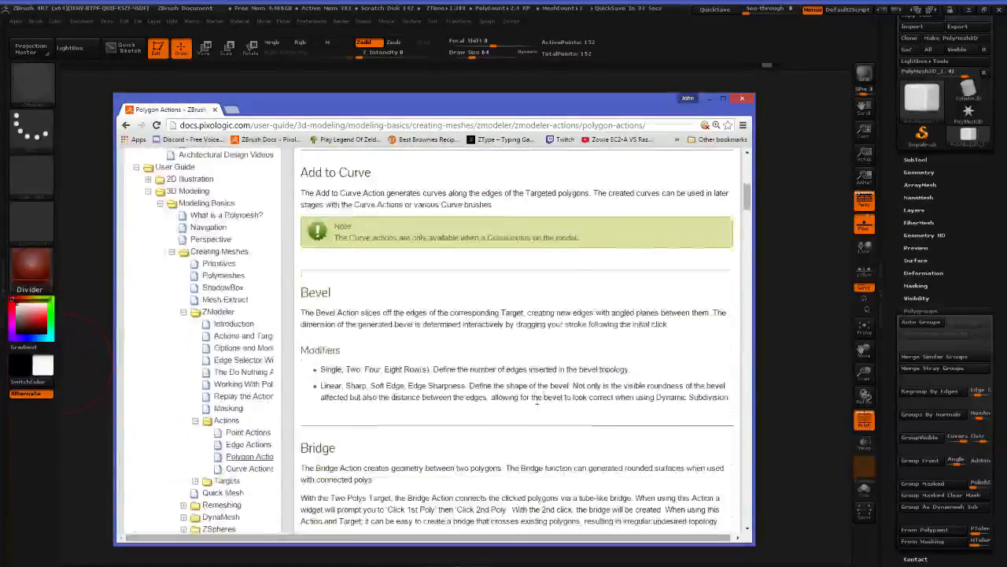
scroll(551, 381, up, 12)
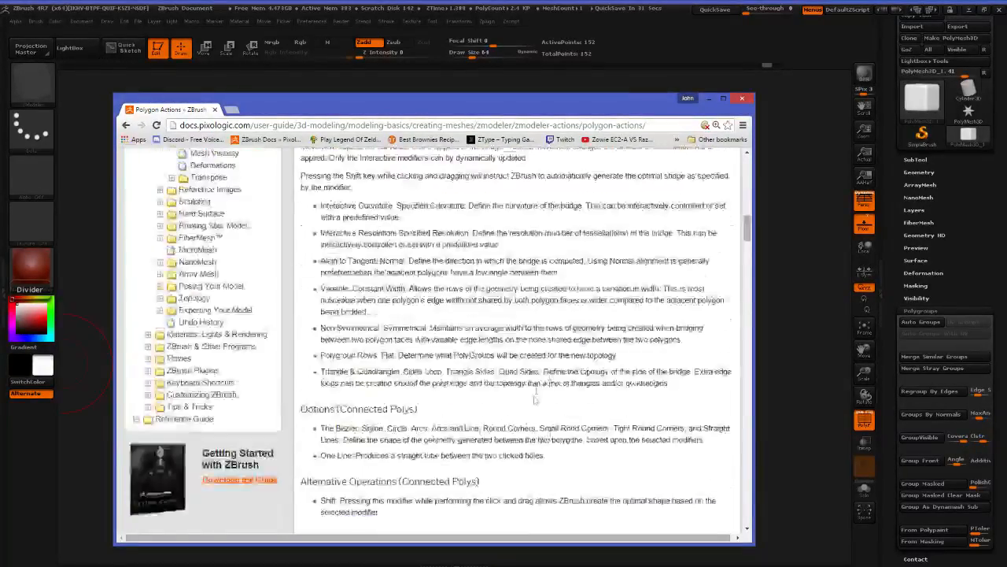
scroll(535, 390, down, 4)
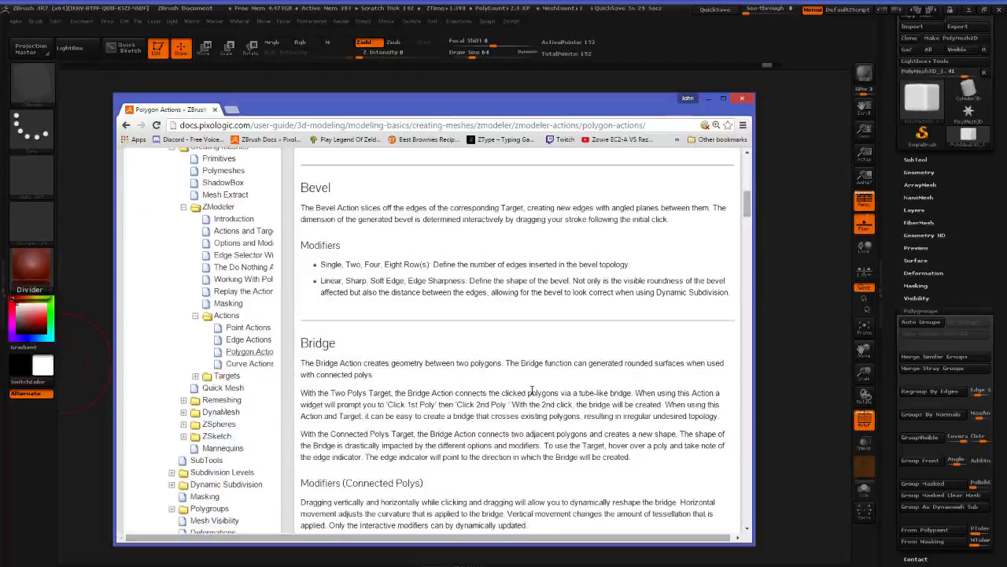
scroll(472, 396, up, 4)
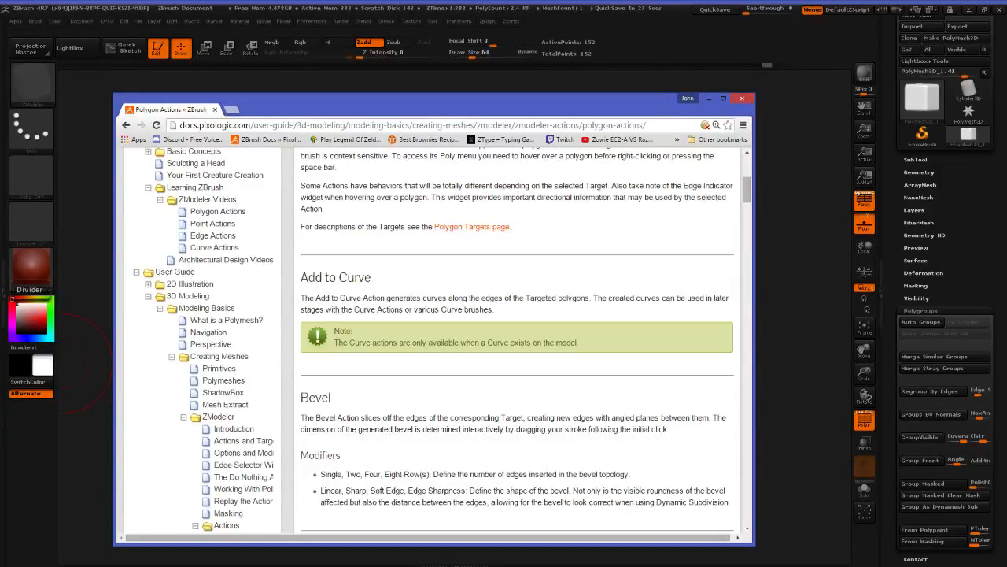